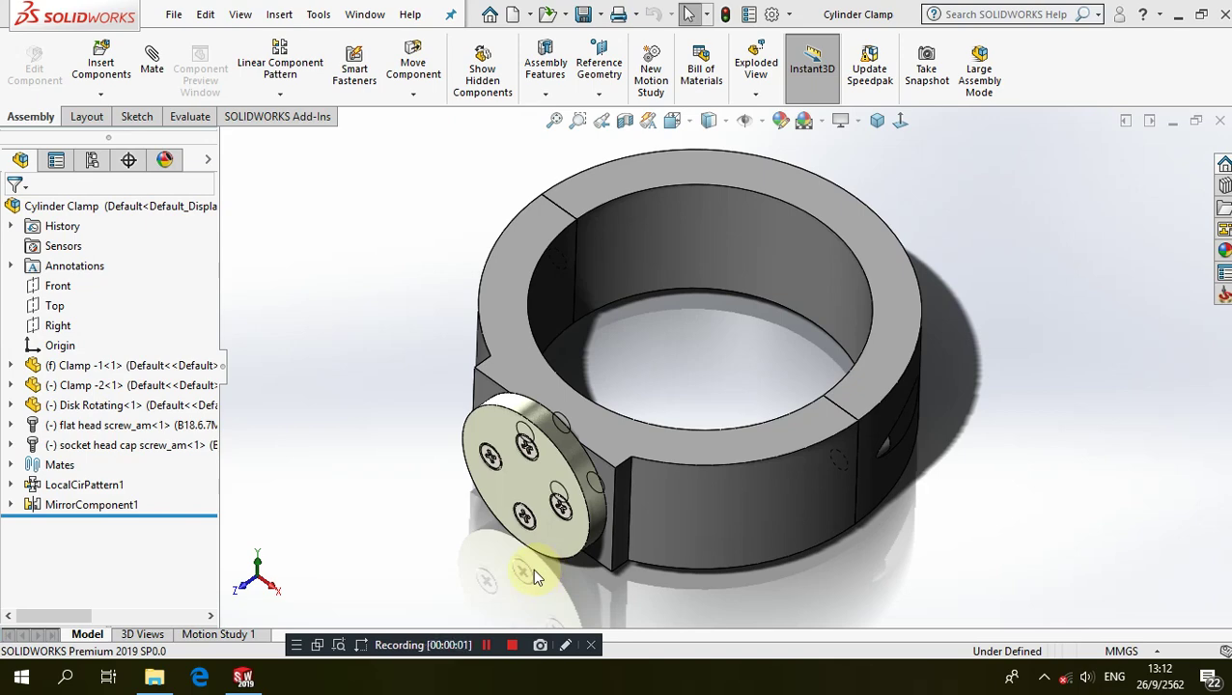
Orbit the Cylinder Clamp assembly and set it to the isometric view
mouse_move(534, 570)
middle_down()
mouse_move(500, 376)
mouse_move(536, 322)
mouse_move(512, 239)
mouse_move(536, 441)
mouse_move(671, 473)
middle_up()
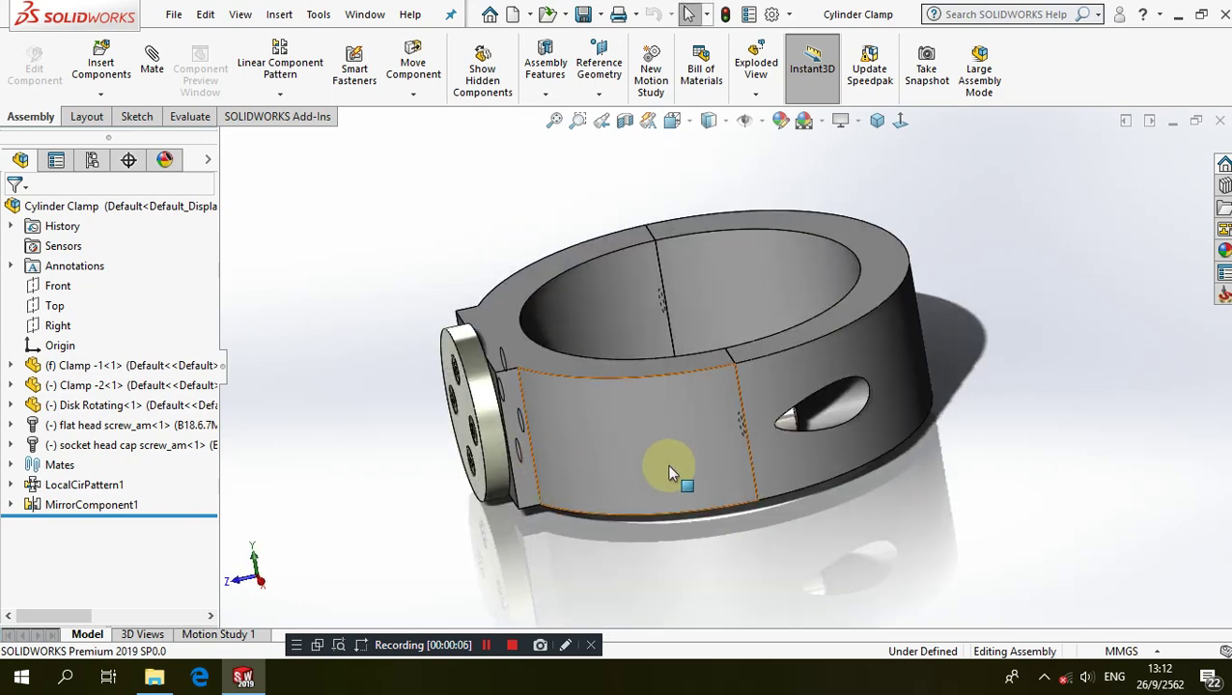
click(821, 54)
click(879, 122)
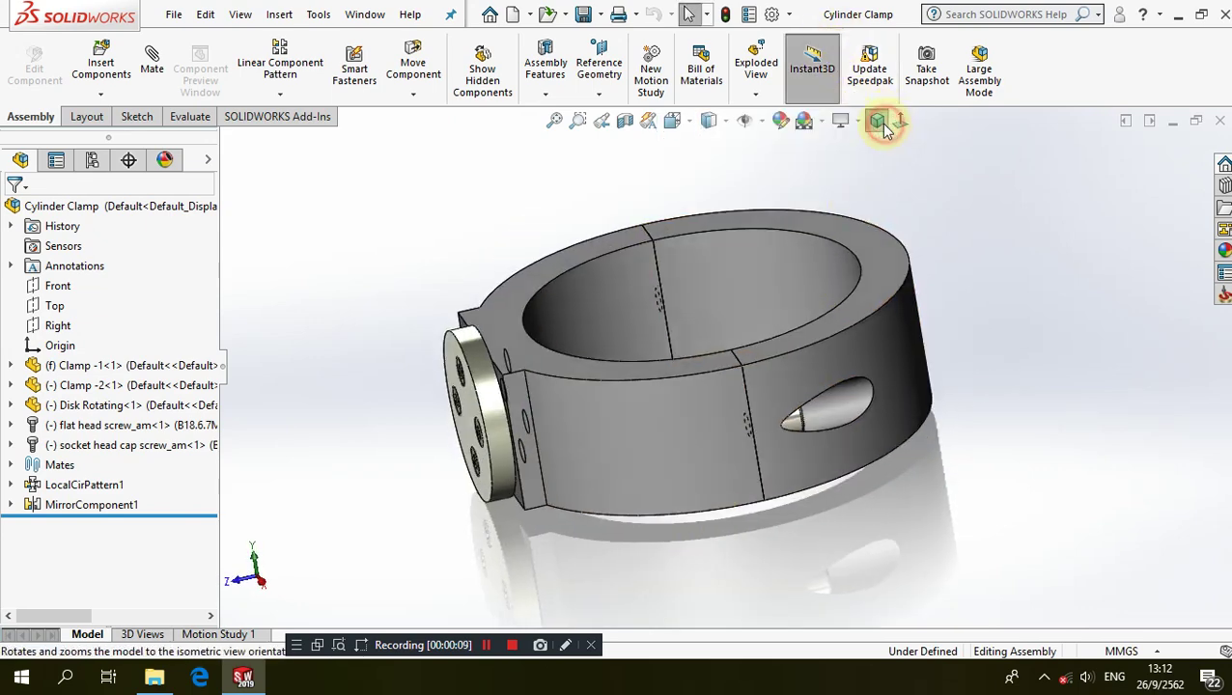
Explode the assembly through Exploded View1 in the ConfigurationManager, then return to the feature tree
click(92, 159)
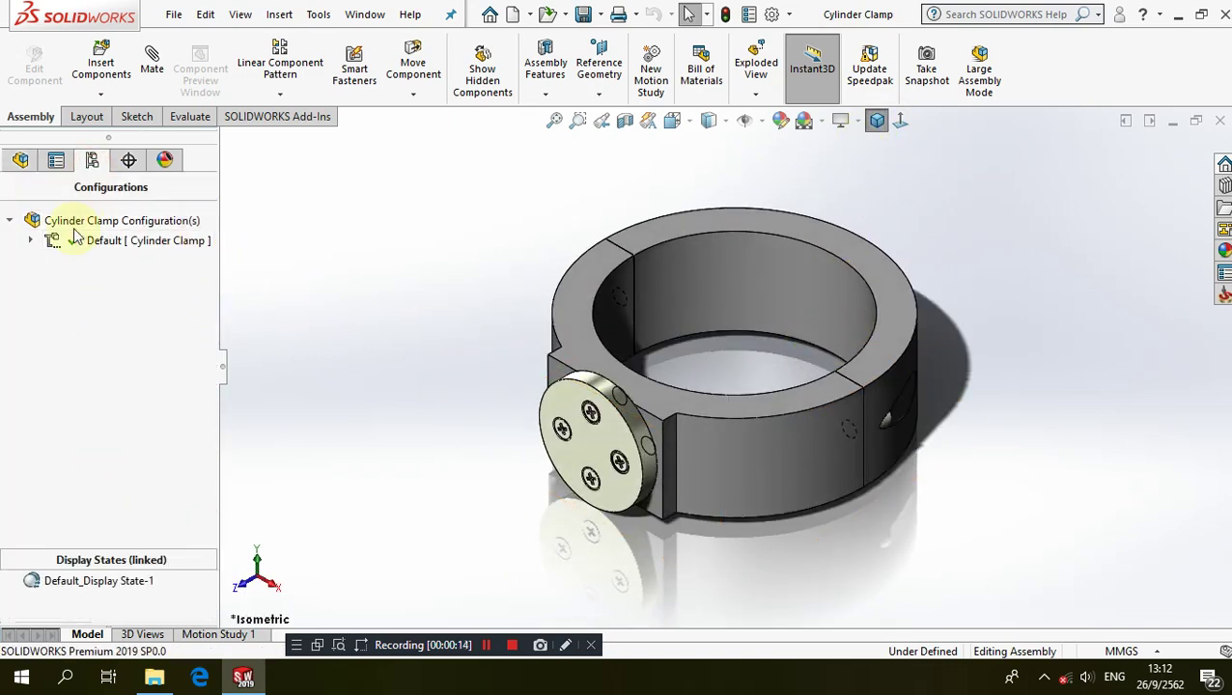
click(29, 242)
click(51, 263)
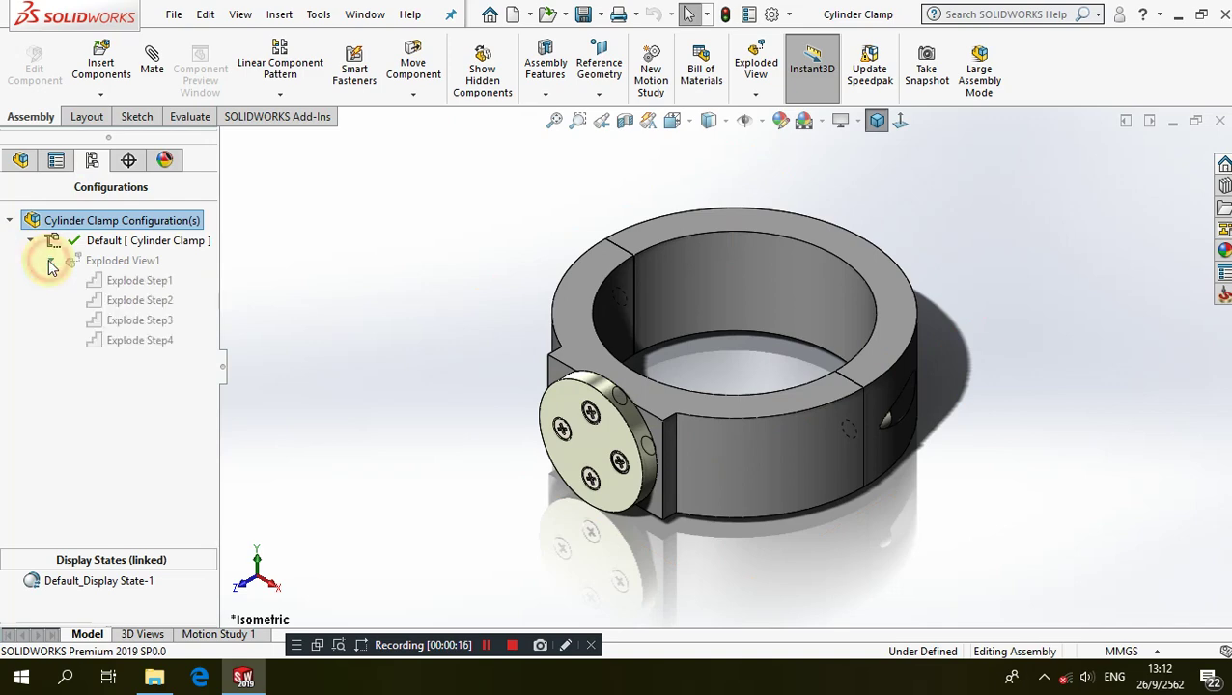
right_click(82, 241)
click(23, 296)
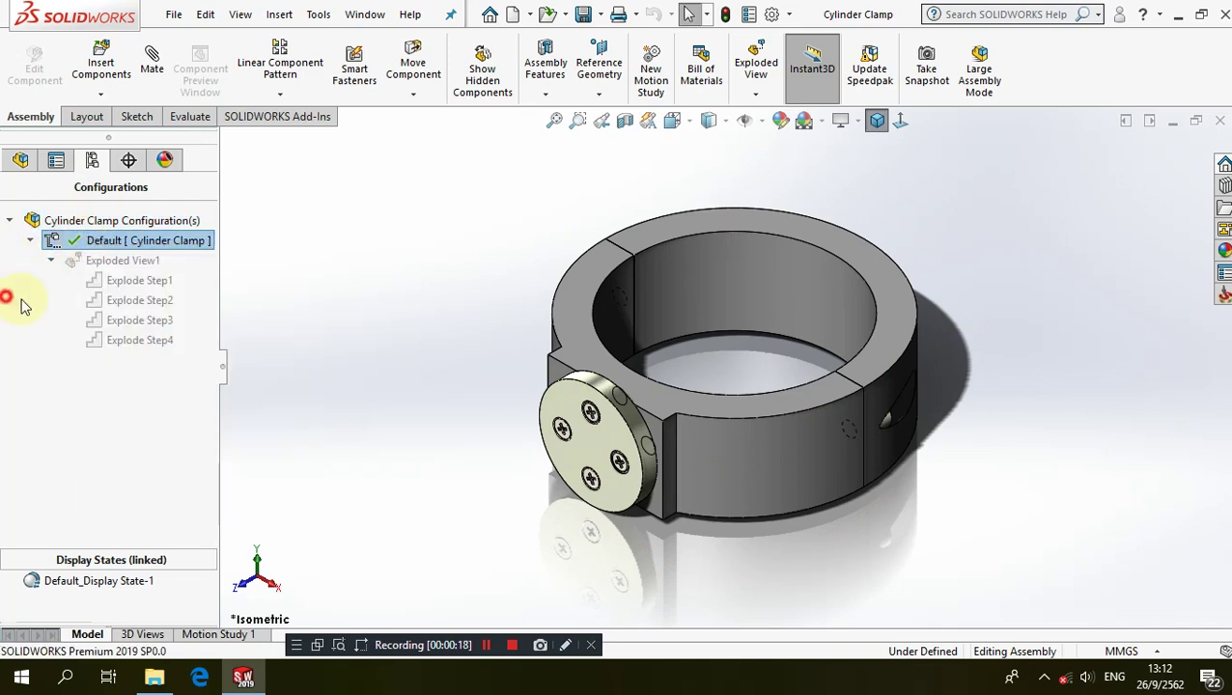
right_click(107, 259)
click(157, 265)
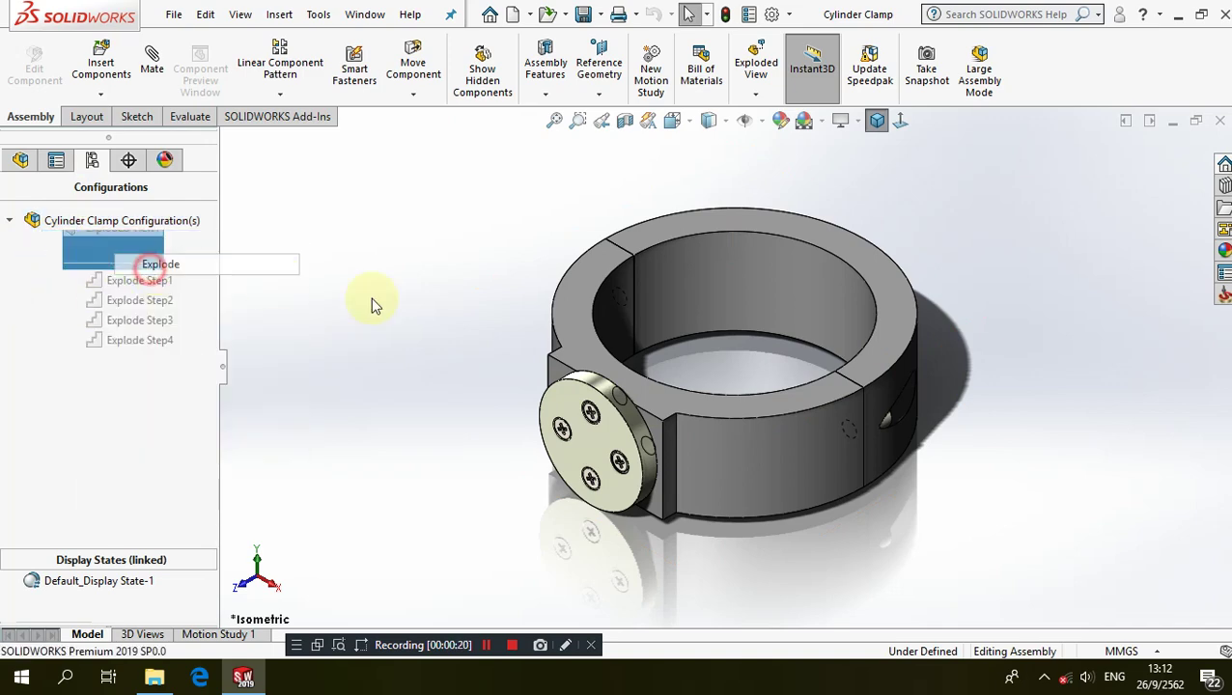
click(20, 159)
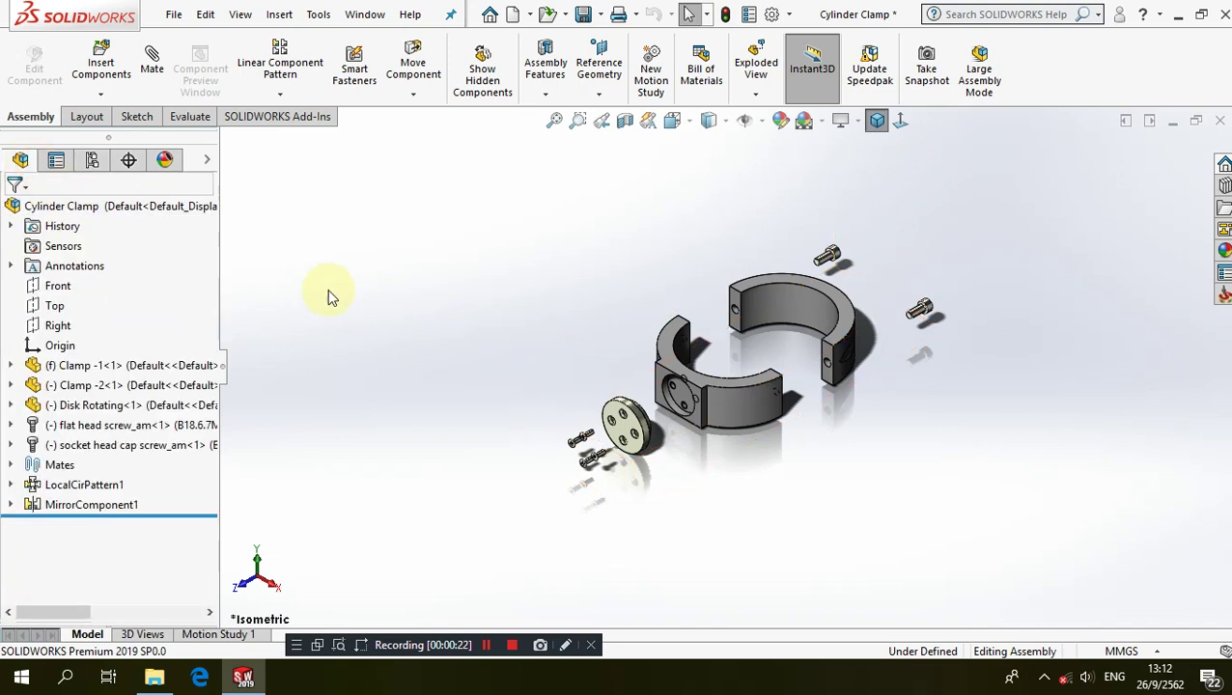
Save all modified clamp documents
click(109, 431)
scroll(772, 359, down, 2)
click(777, 366)
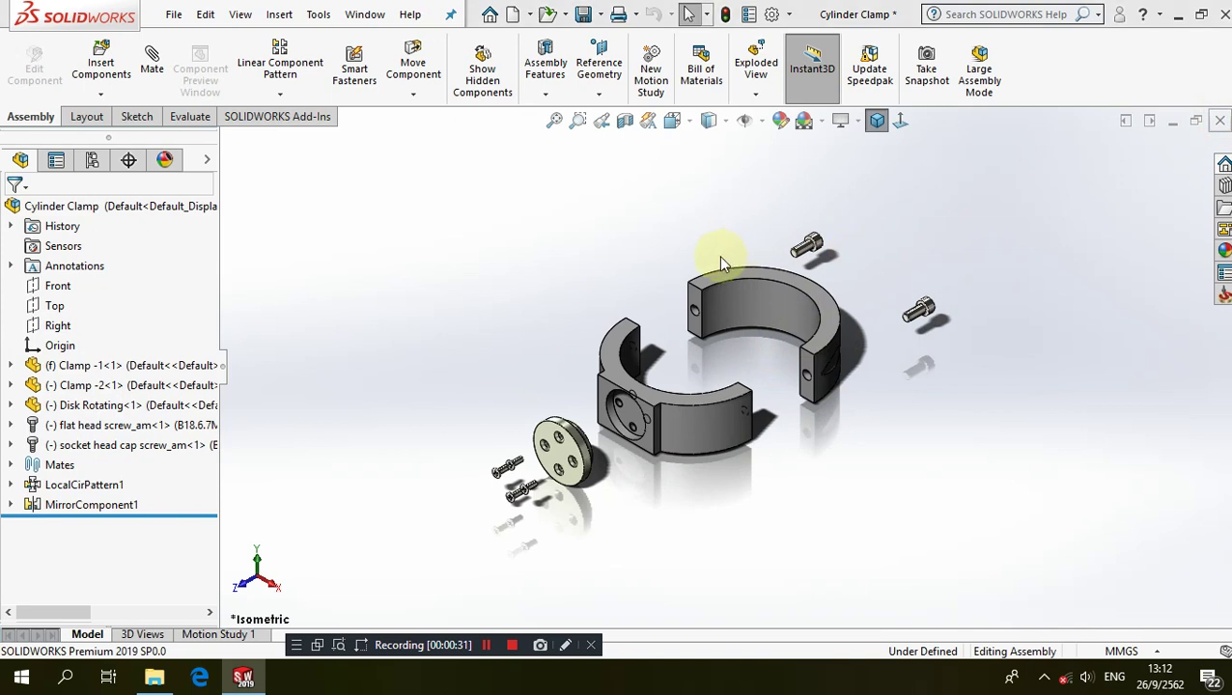
click(603, 303)
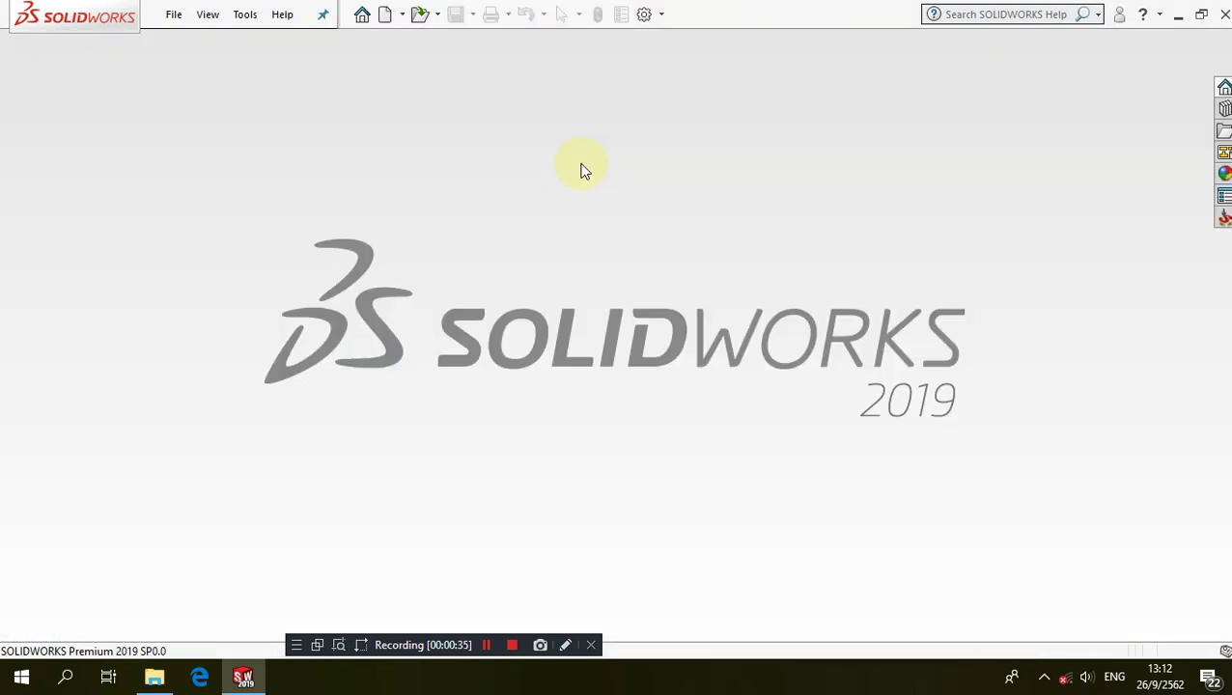
Create a new blank part document from the Part template
click(386, 28)
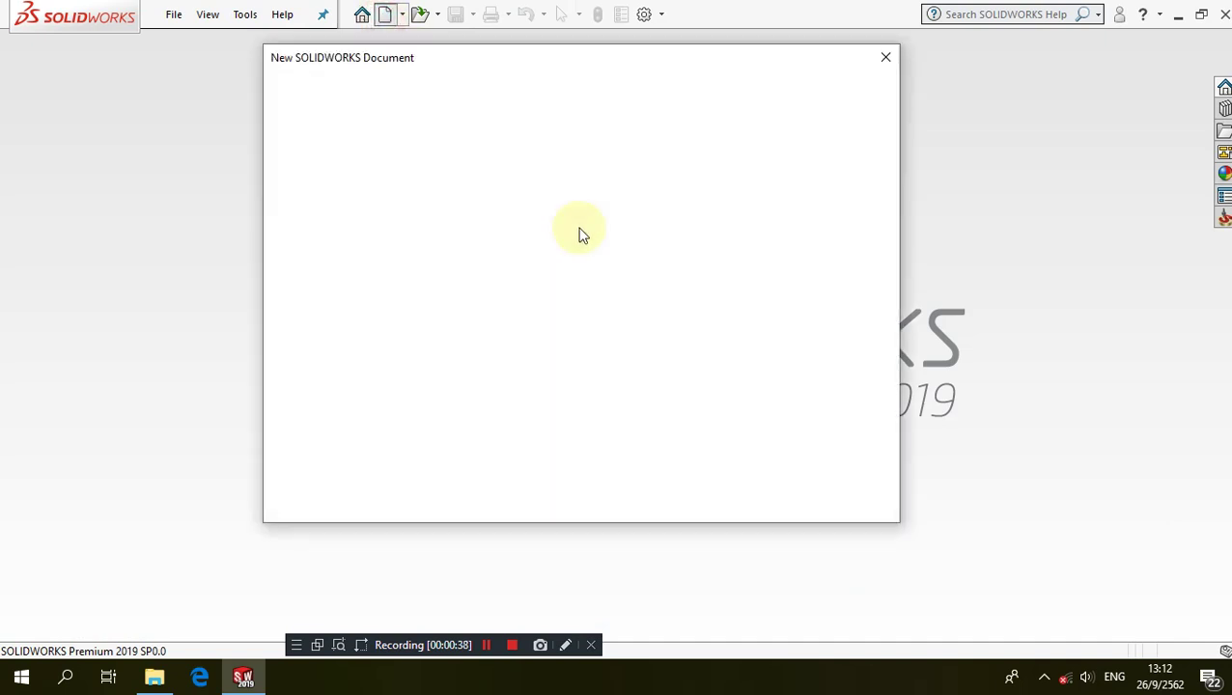
click(311, 126)
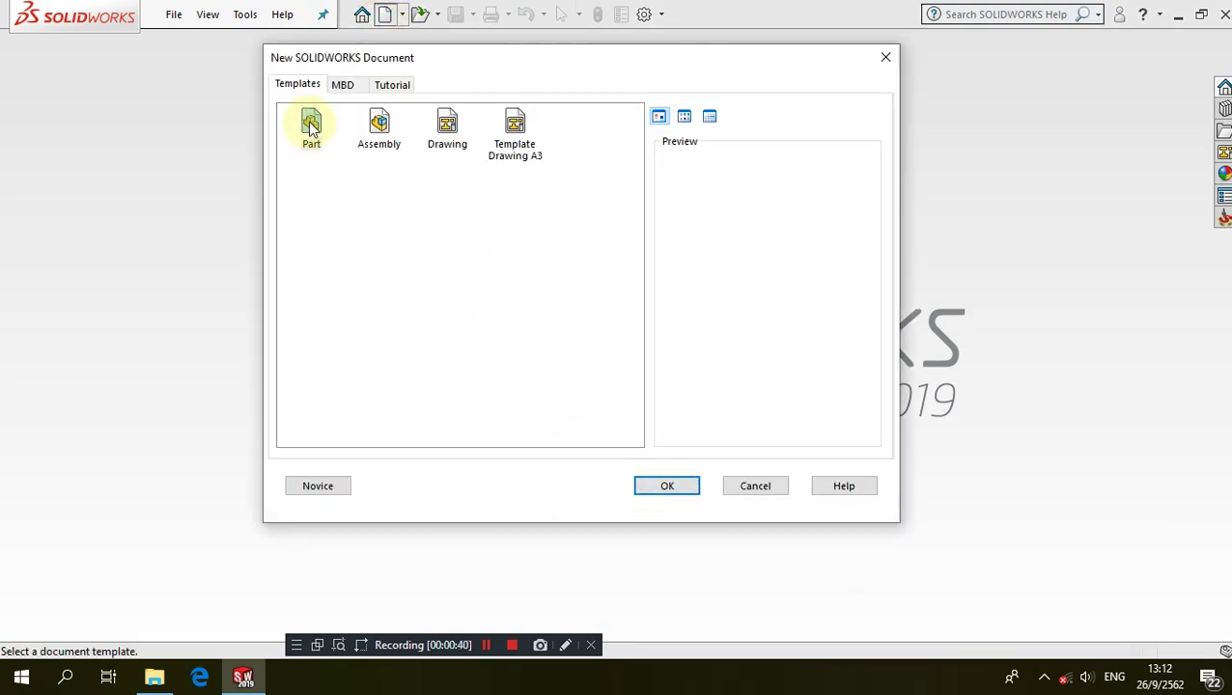
click(647, 484)
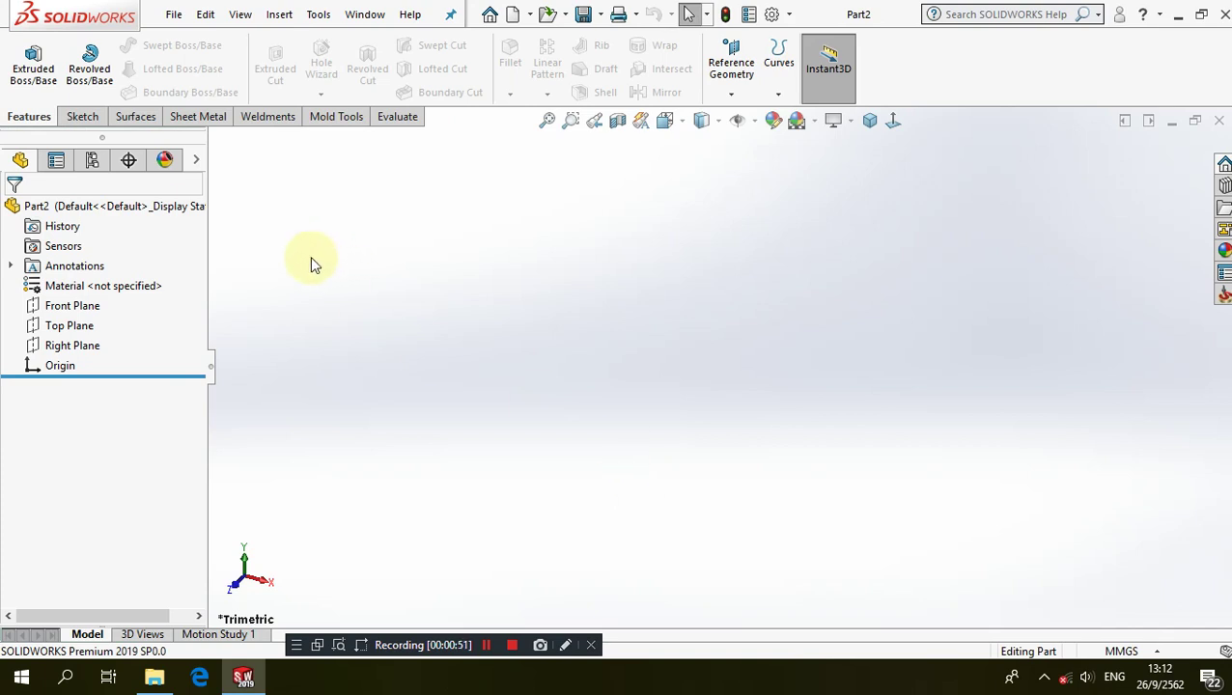
Start Sketch1 on the Top Plane of the new part
click(82, 116)
click(51, 92)
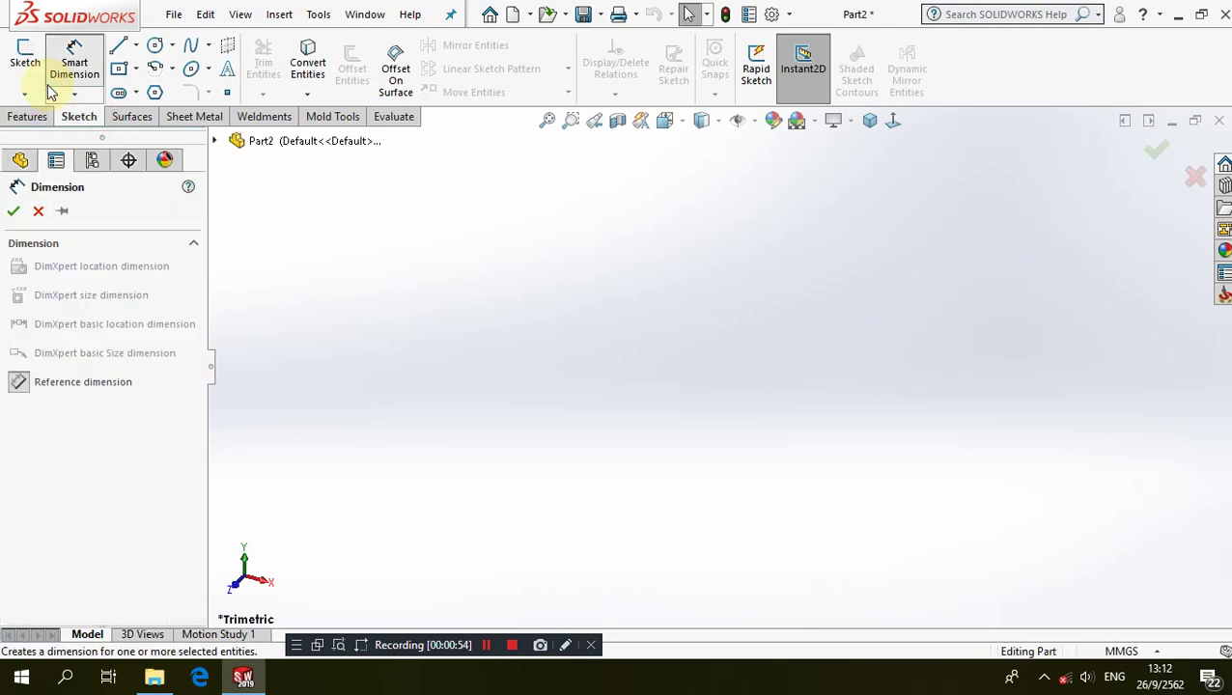
click(39, 208)
click(21, 14)
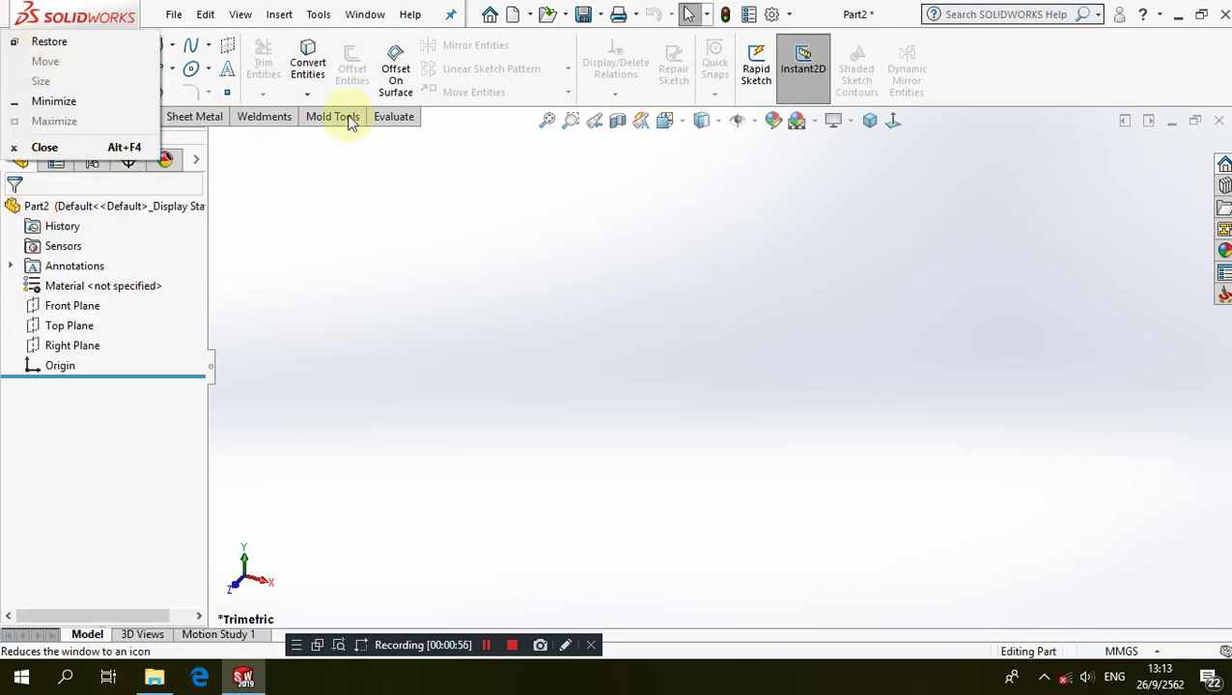
click(546, 102)
click(22, 58)
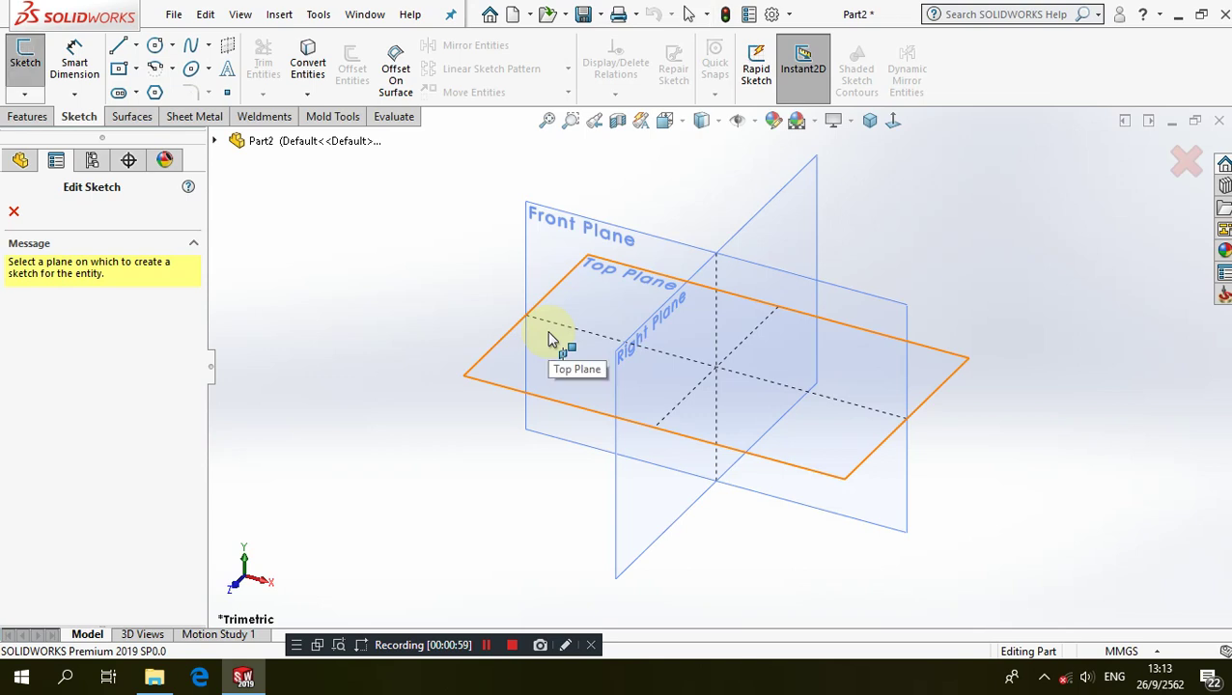
click(500, 349)
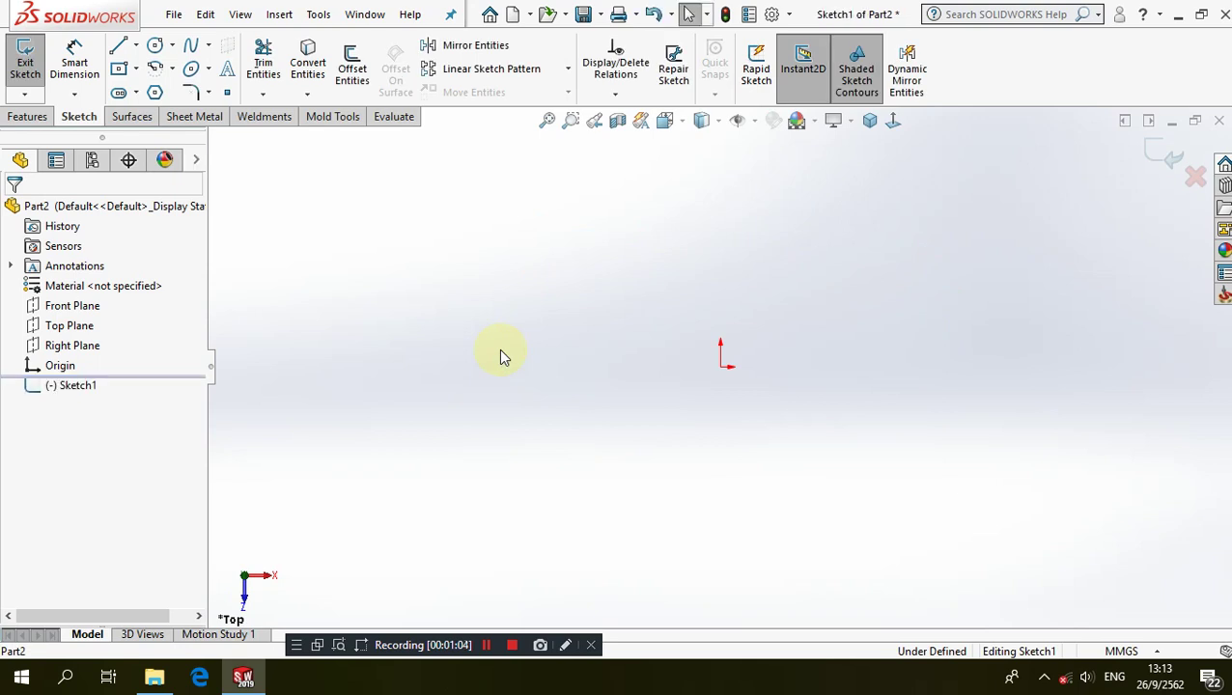
Draw two concentric circles at the origin, the outer one about 51.75 radius
click(154, 46)
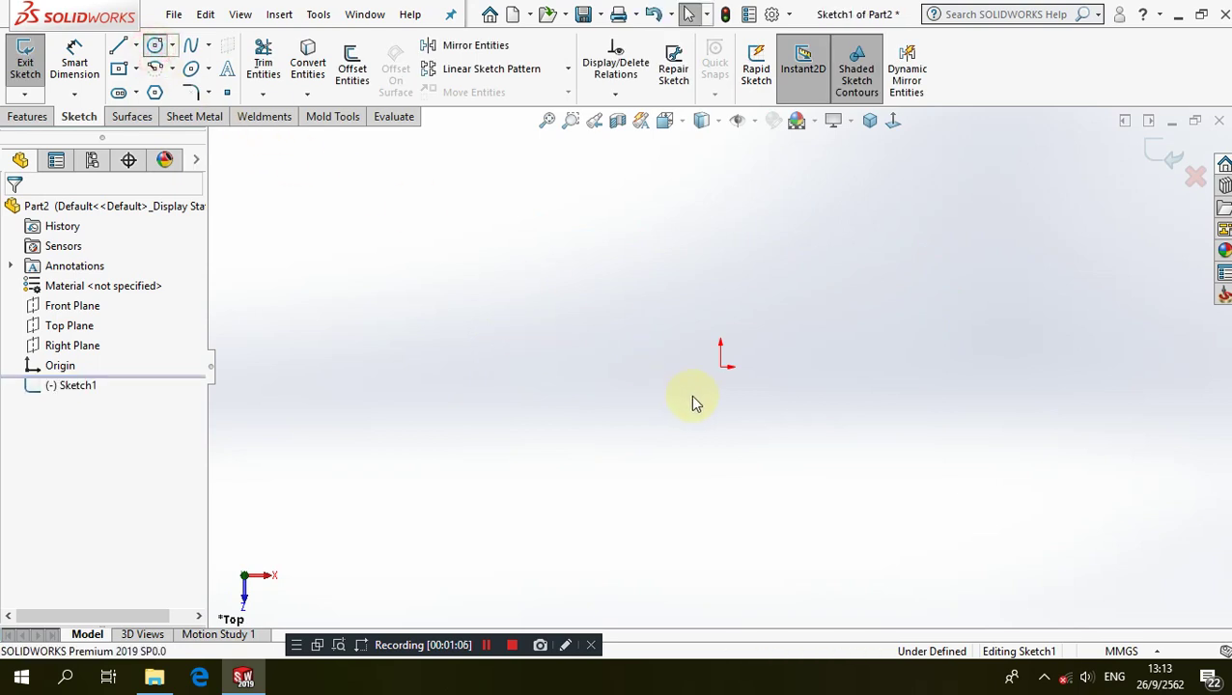
click(720, 366)
click(821, 440)
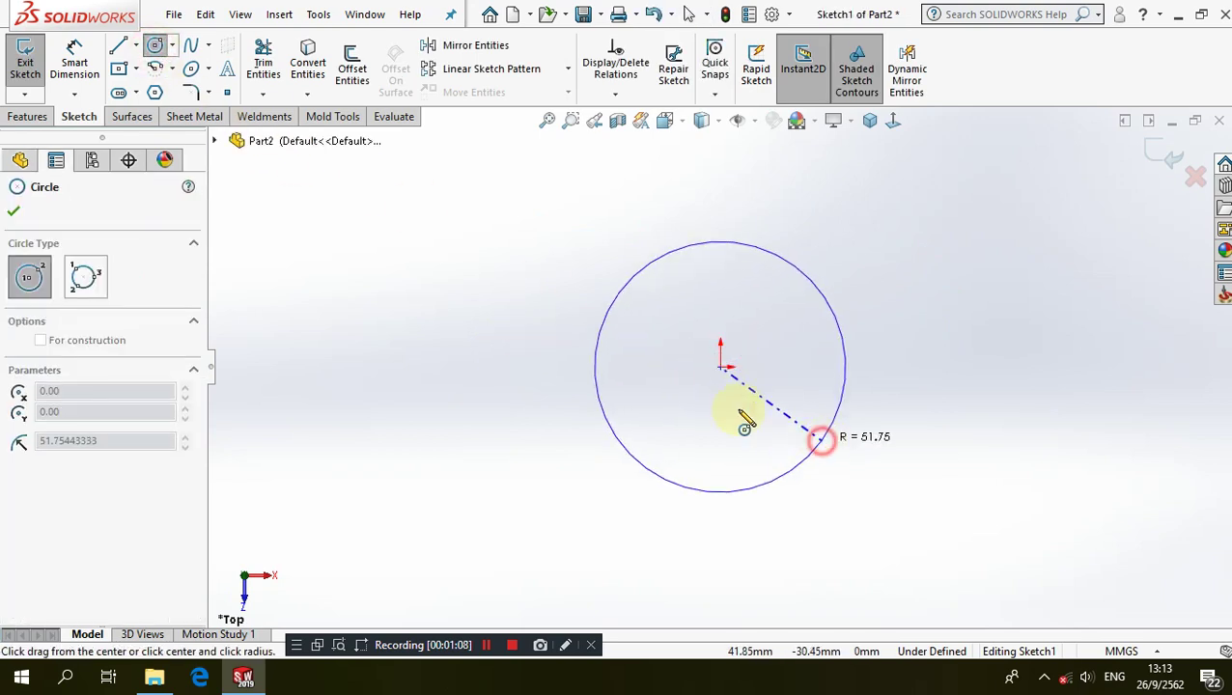
click(721, 368)
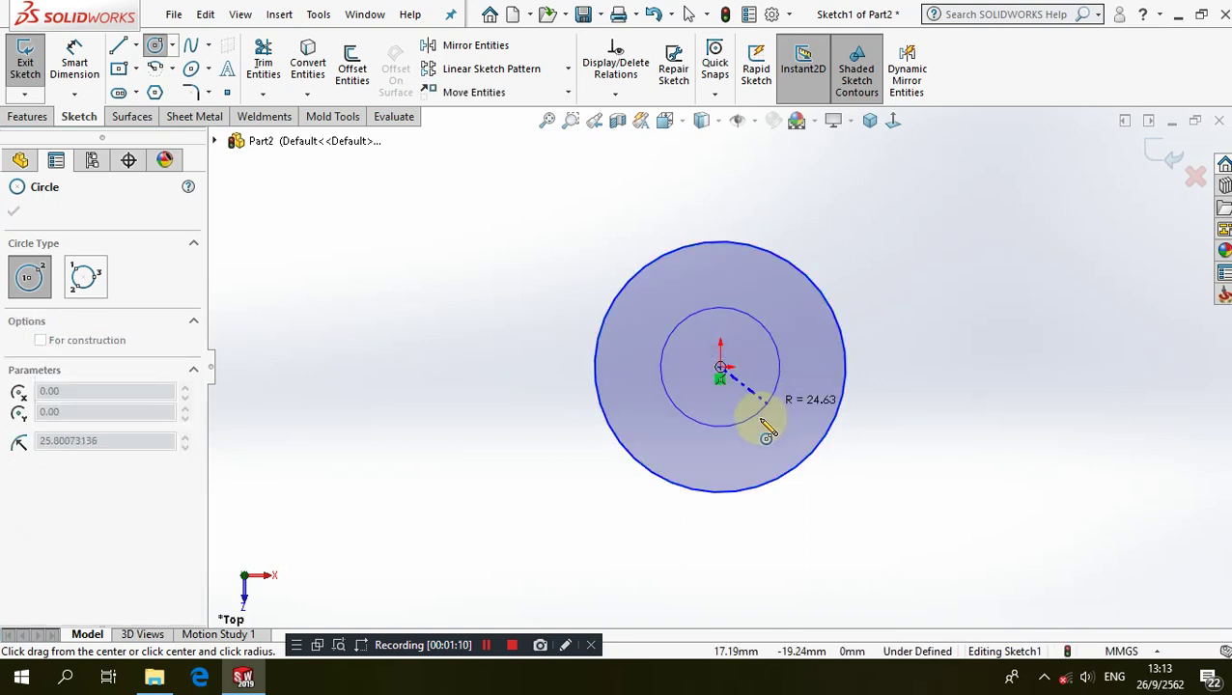
click(754, 434)
scroll(849, 425, down, 3)
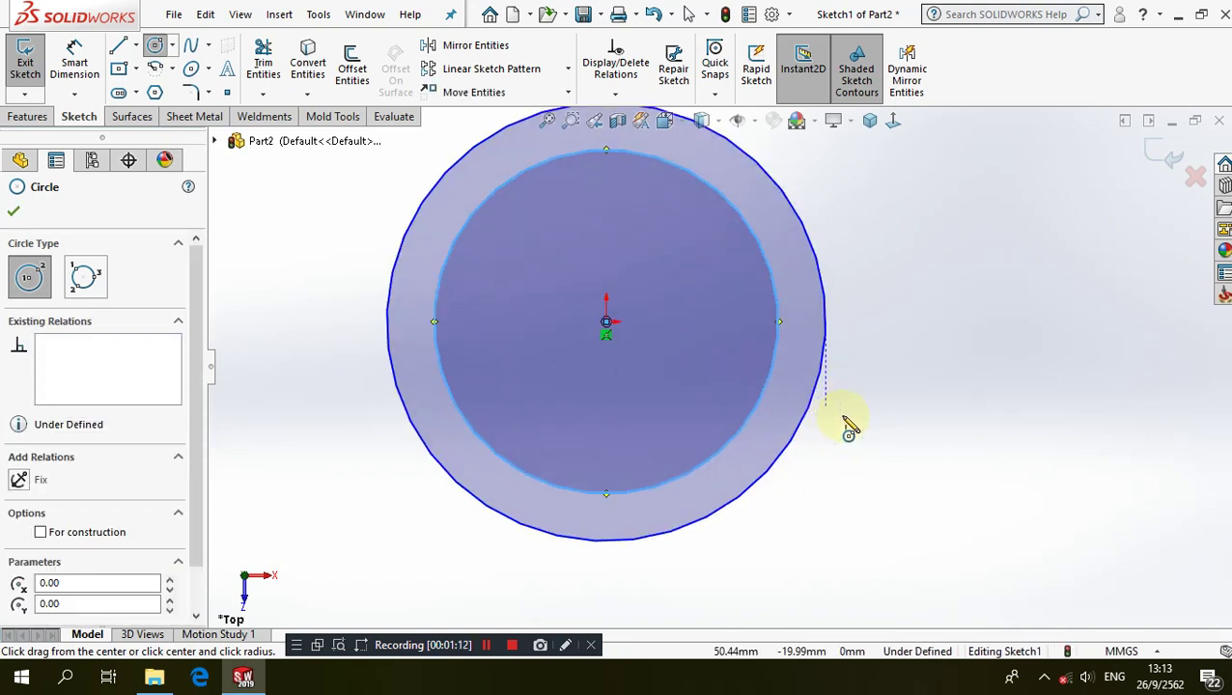
Draw a corner rectangle below the circles and lower its bottom-left corner to make it taller
click(141, 74)
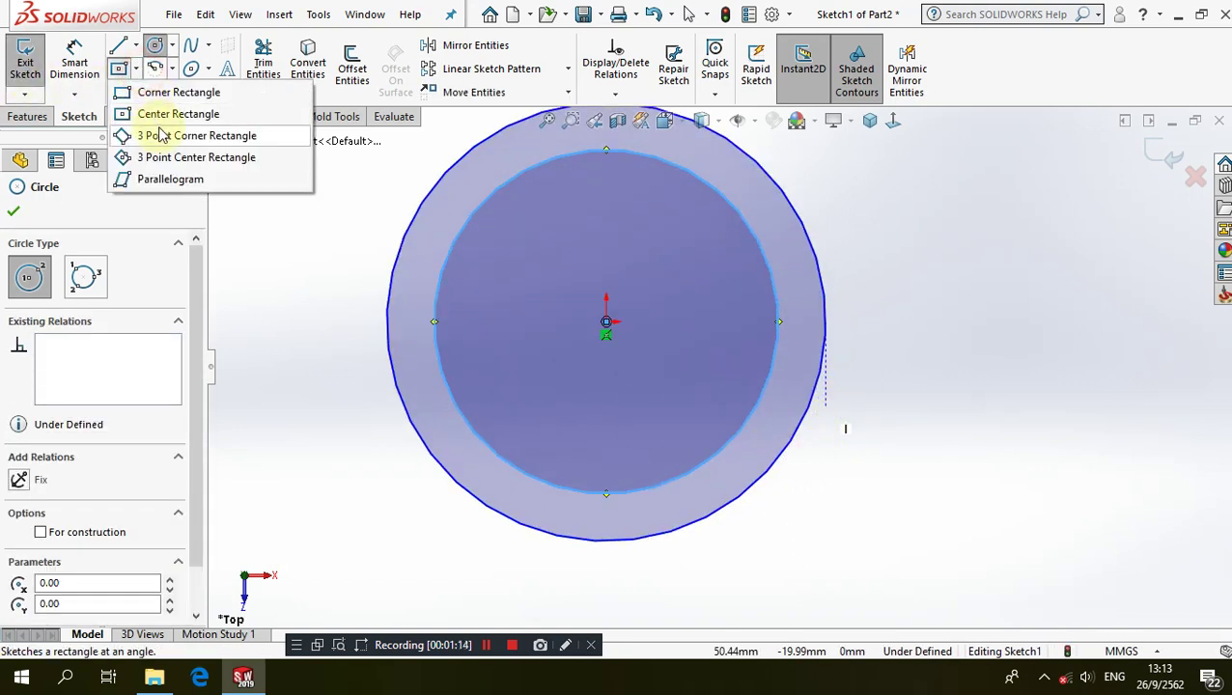
click(503, 345)
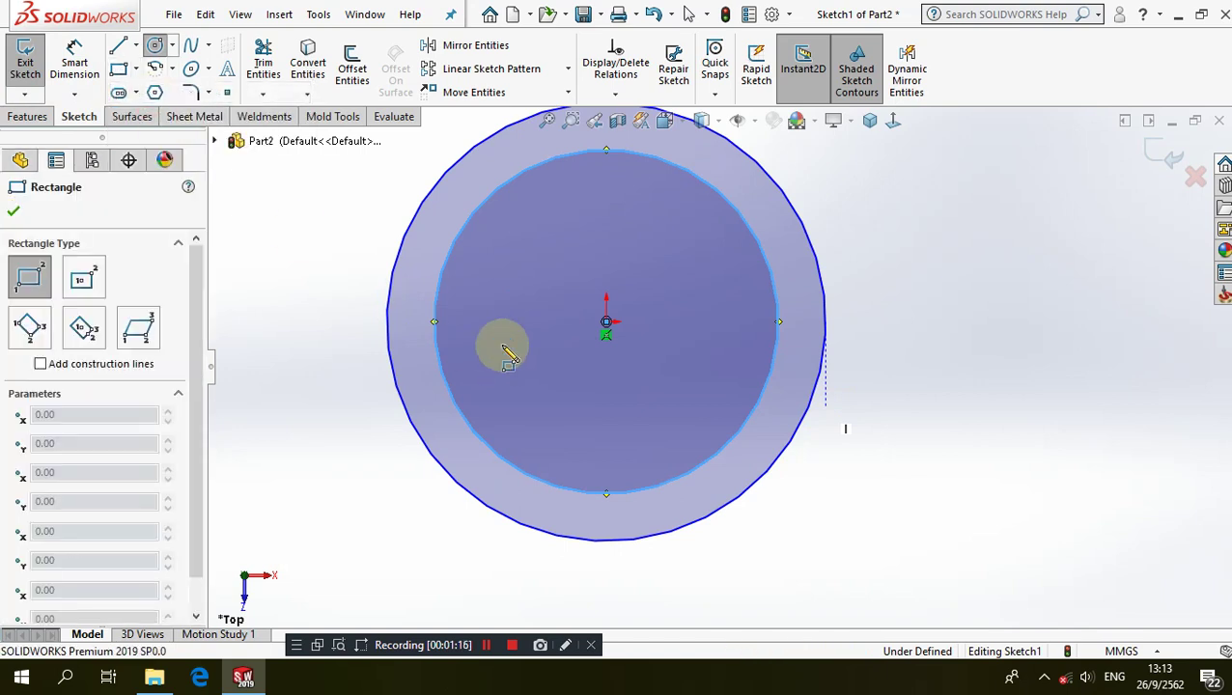
click(485, 537)
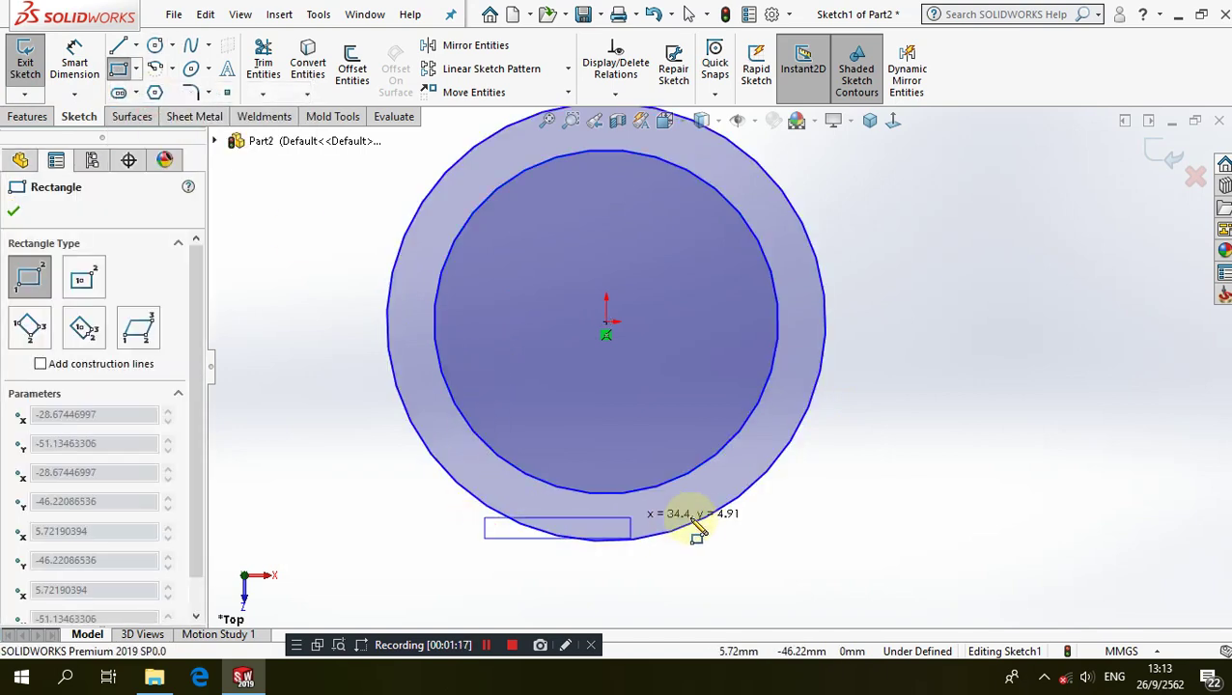
click(737, 494)
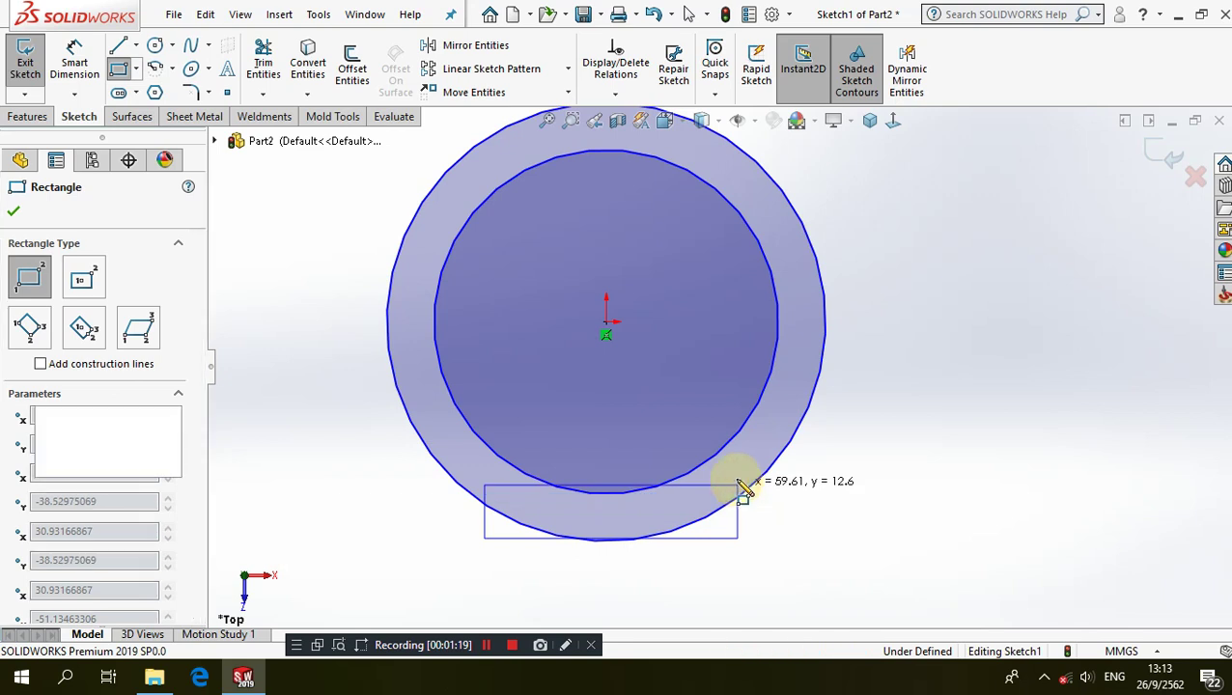
click(12, 213)
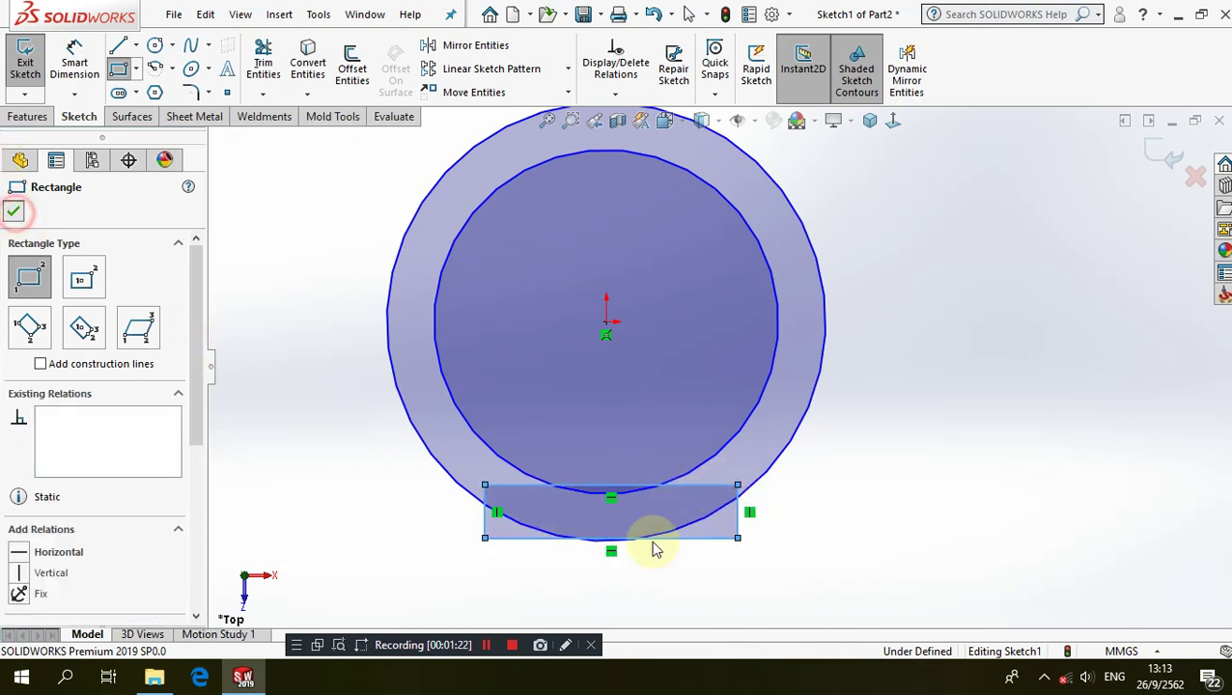
click(485, 539)
drag(485, 539, 490, 568)
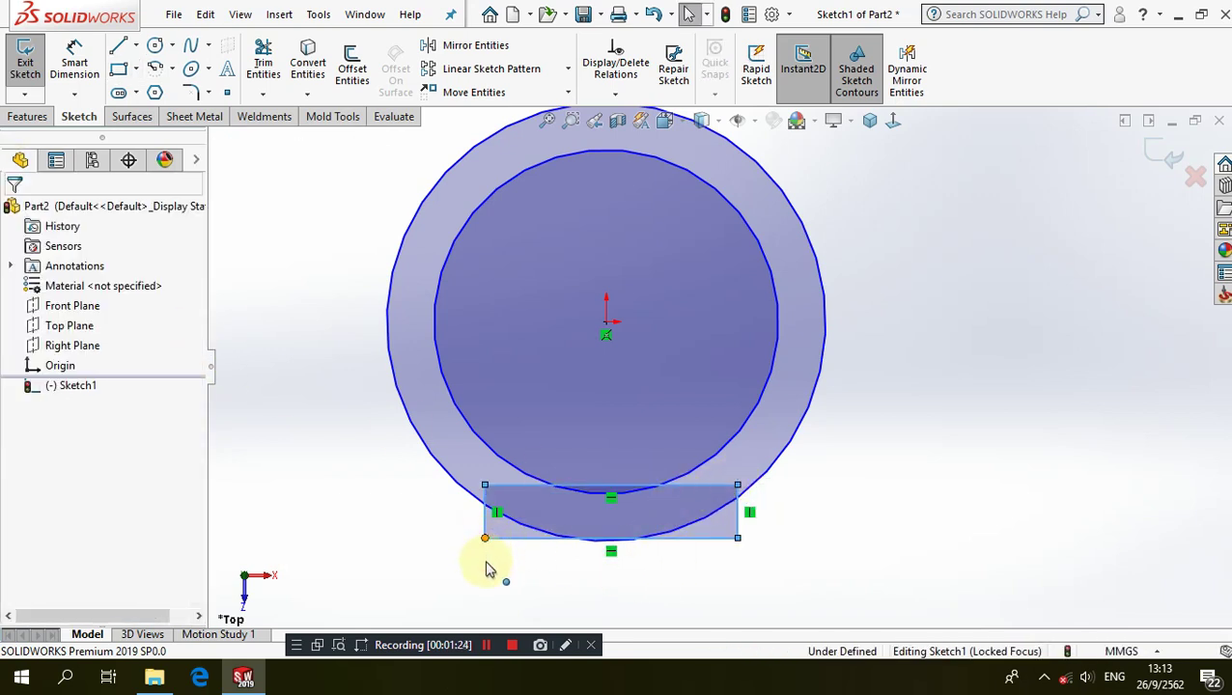
Draw a horizontal line across the circles' diameter
click(118, 47)
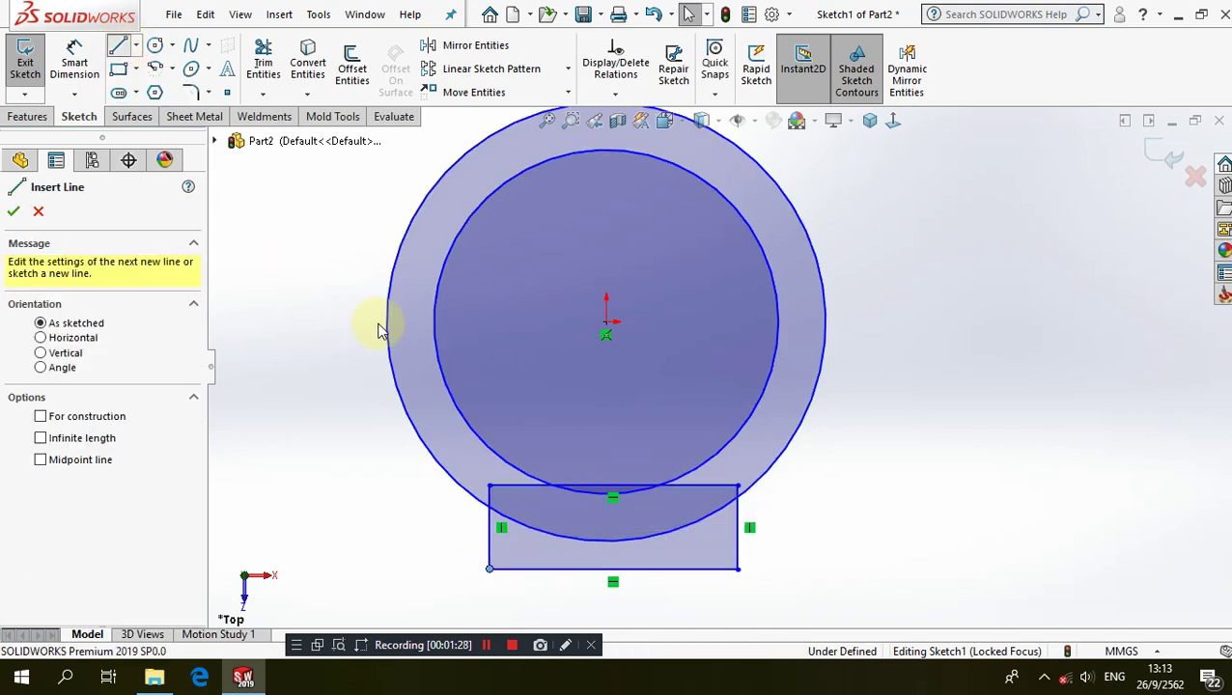
click(386, 322)
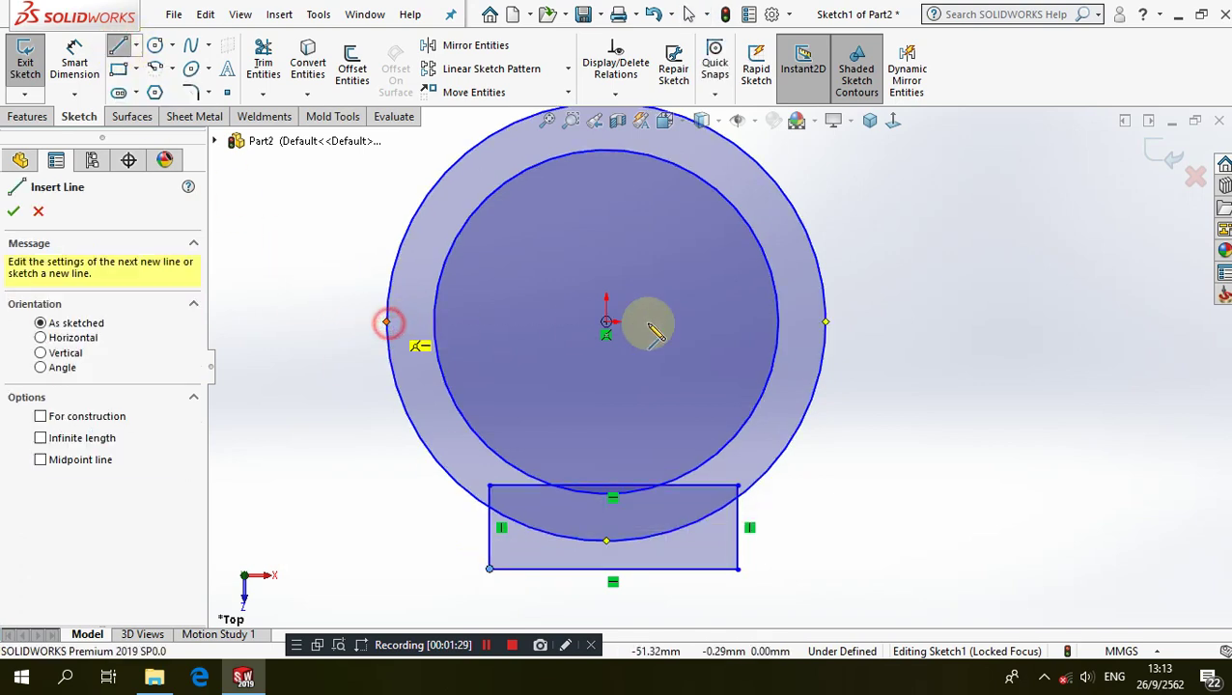
click(826, 321)
right_click(917, 249)
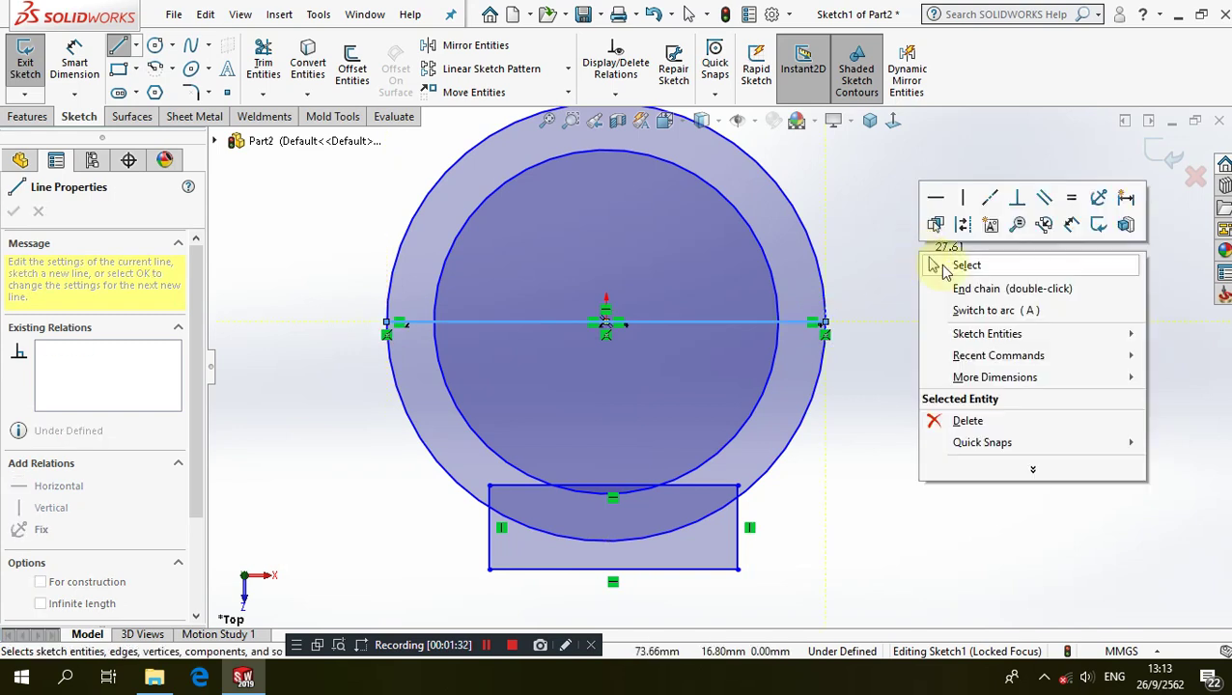
click(946, 268)
key(Escape)
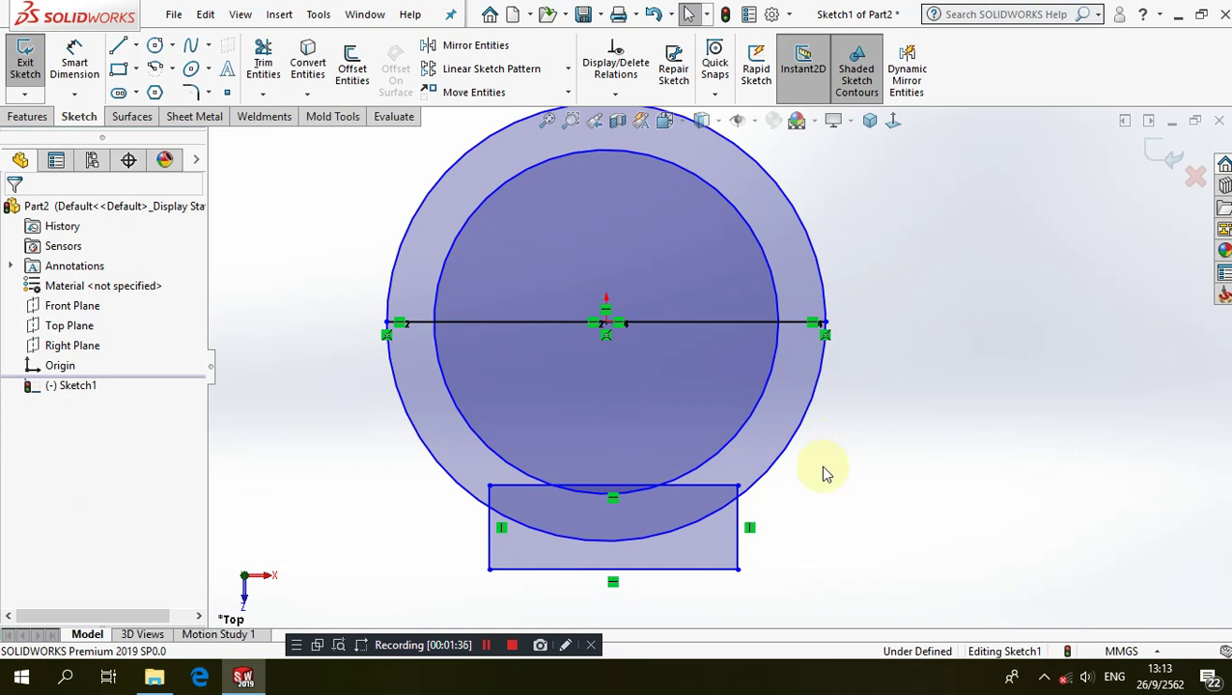
Pull the rectangle's top-right corner inward to shrink it slightly
click(736, 487)
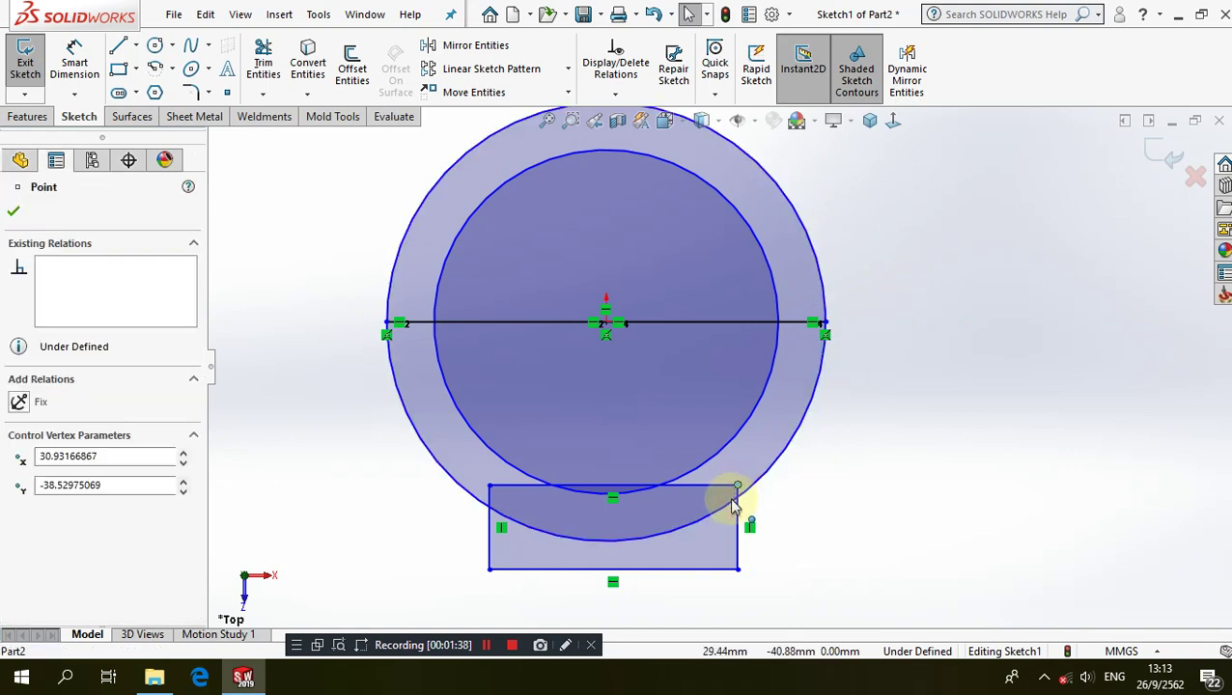
drag(722, 499, 724, 499)
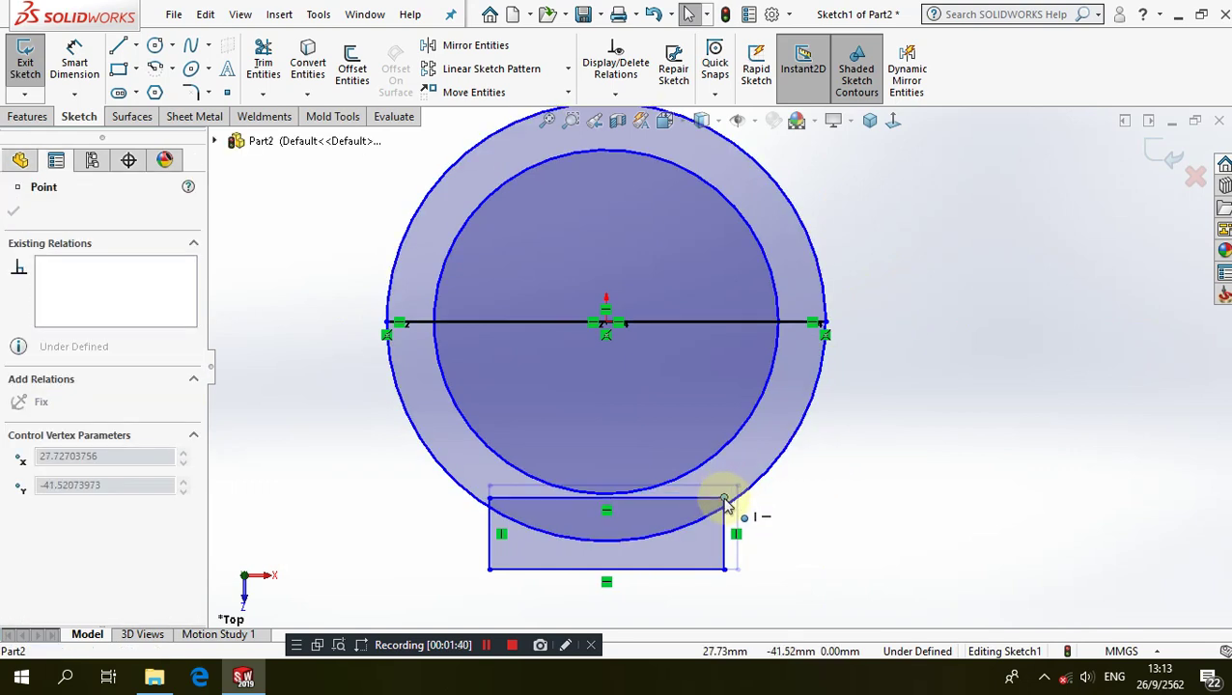
click(833, 496)
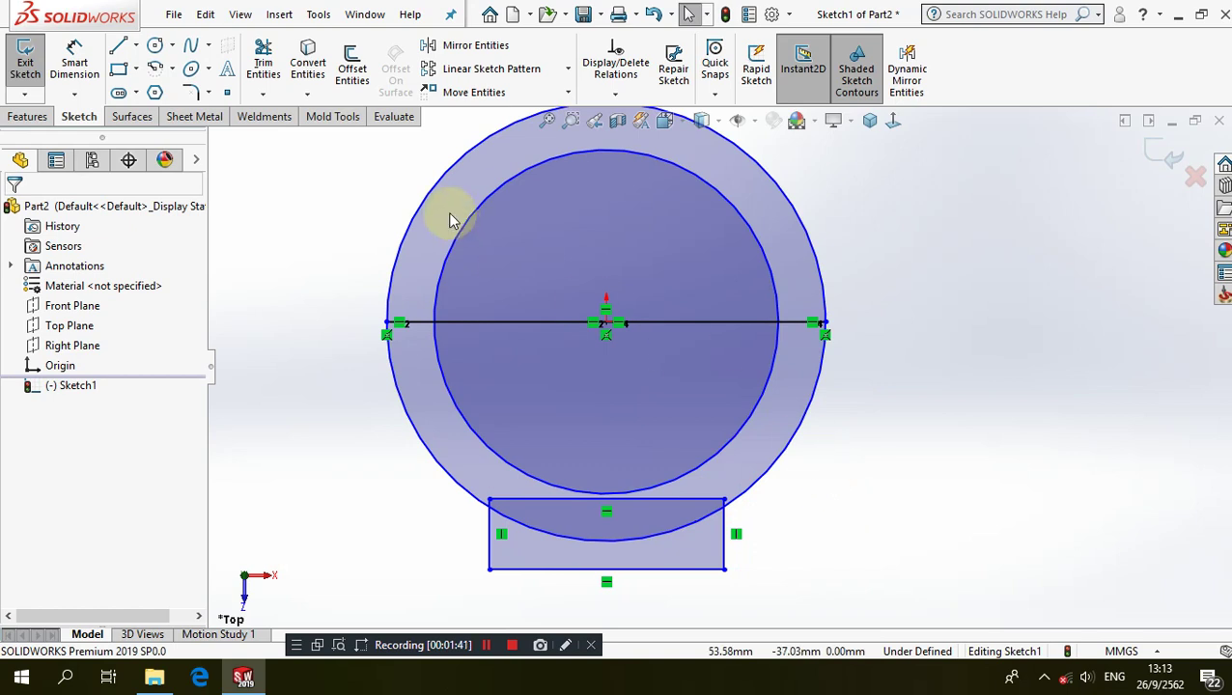
Power-trim away the upper arcs, the centre line and the rectangle's top edge
click(262, 63)
drag(402, 180, 435, 195)
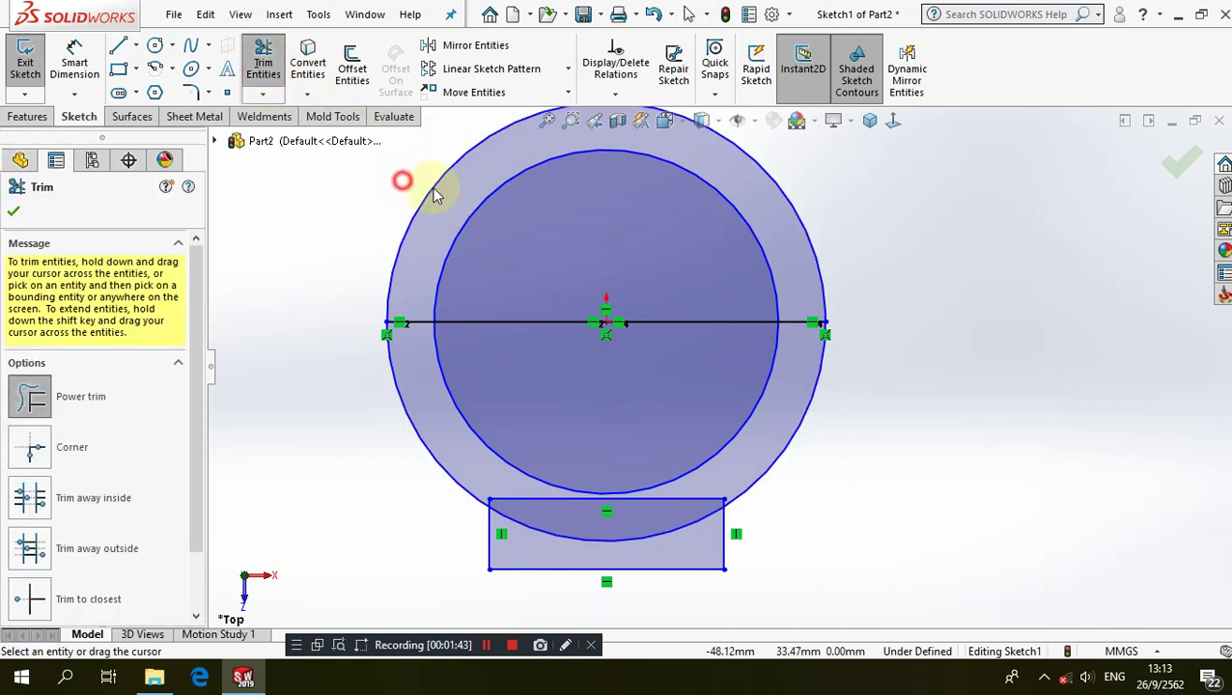
drag(505, 223, 571, 355)
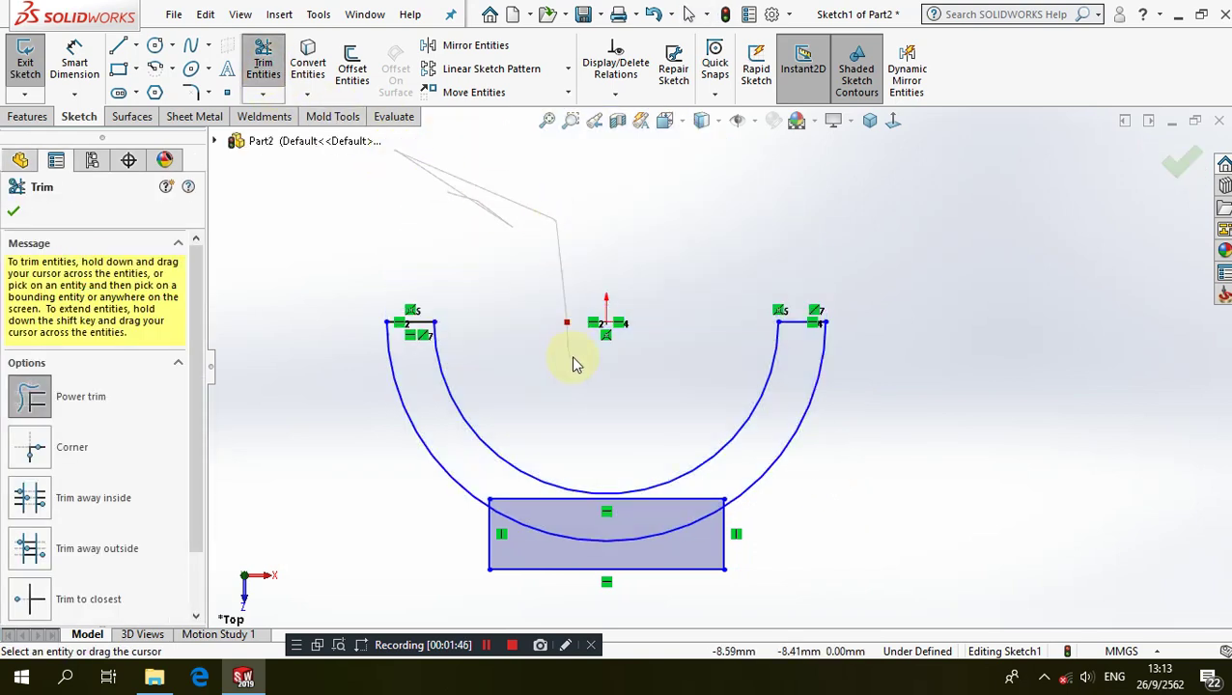
mouse_move(492, 509)
mouse_down()
mouse_move(496, 483)
mouse_move(512, 509)
mouse_move(600, 536)
mouse_move(728, 509)
mouse_up()
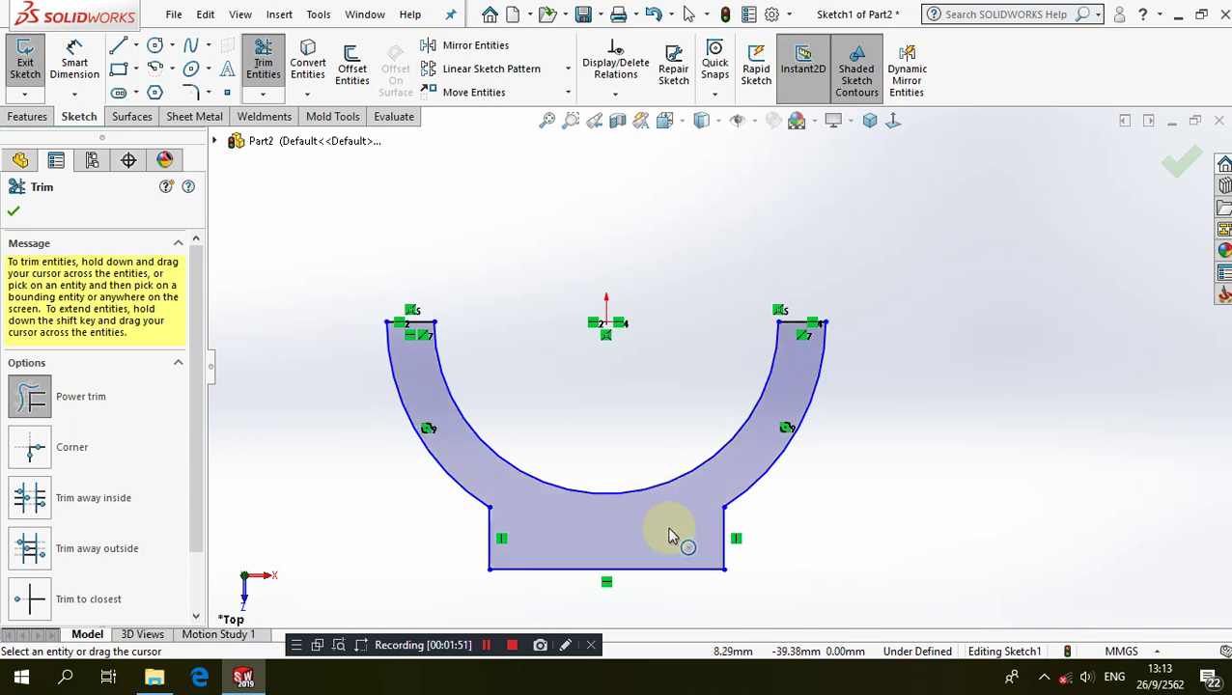
scroll(605, 503, down, 2)
right_click(561, 303)
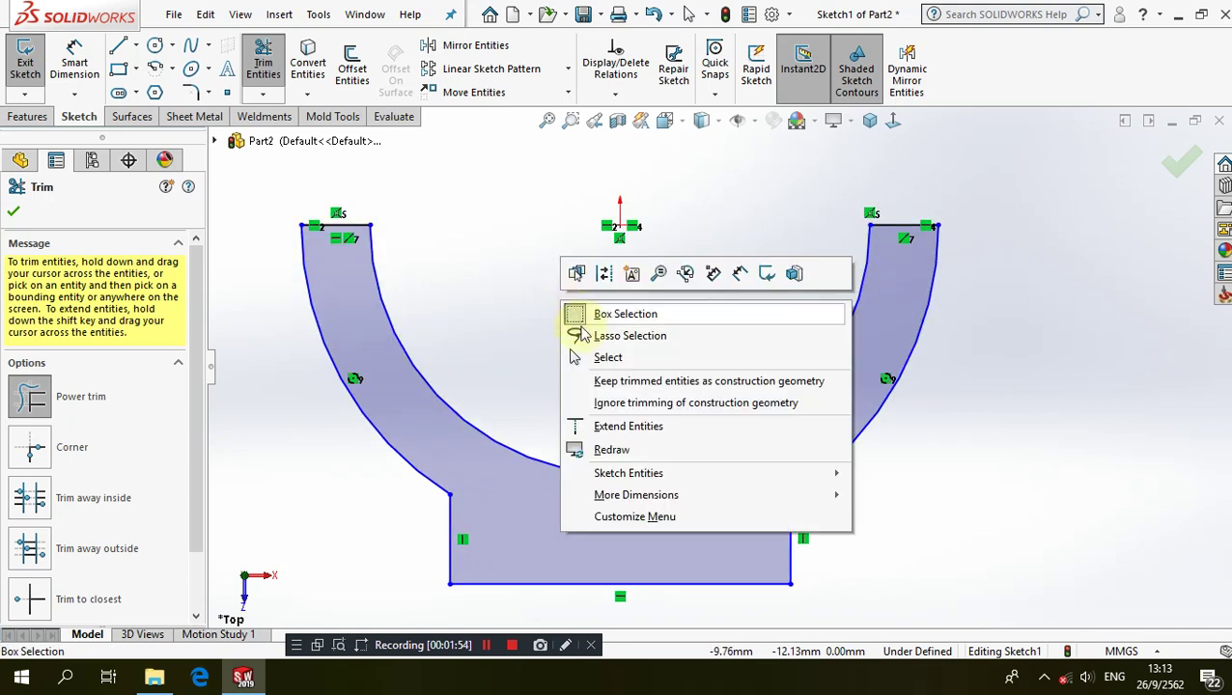
click(597, 360)
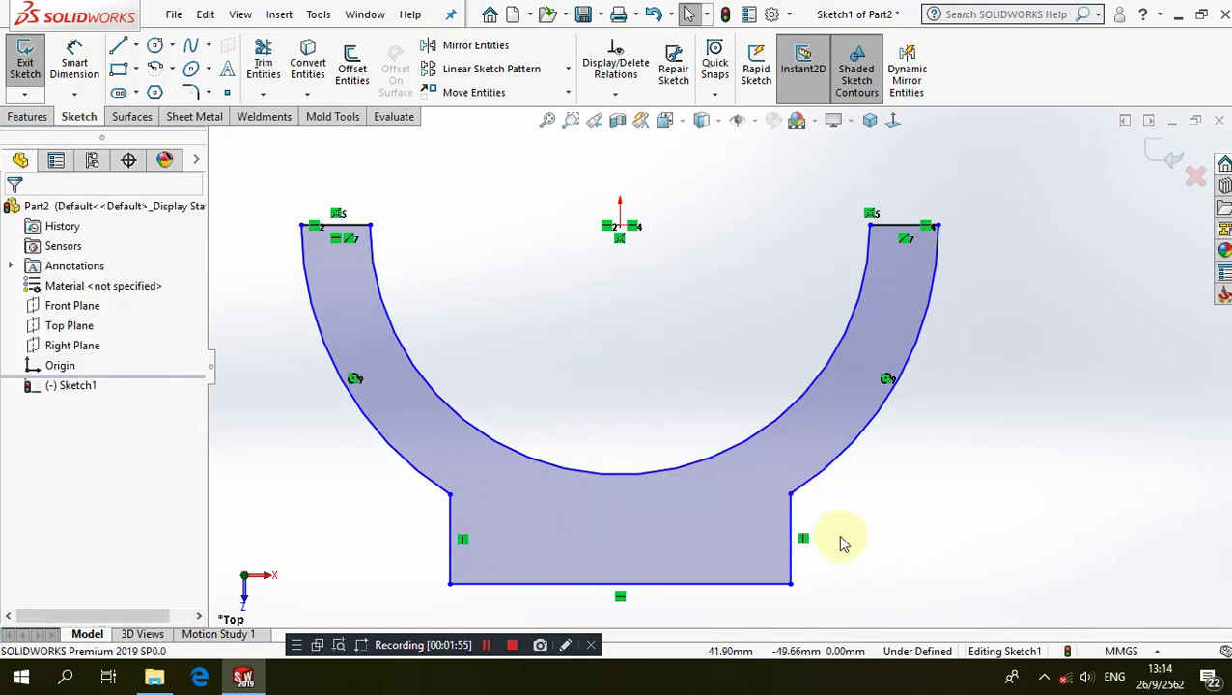
Make the profile's two vertical sides equal length
click(453, 519)
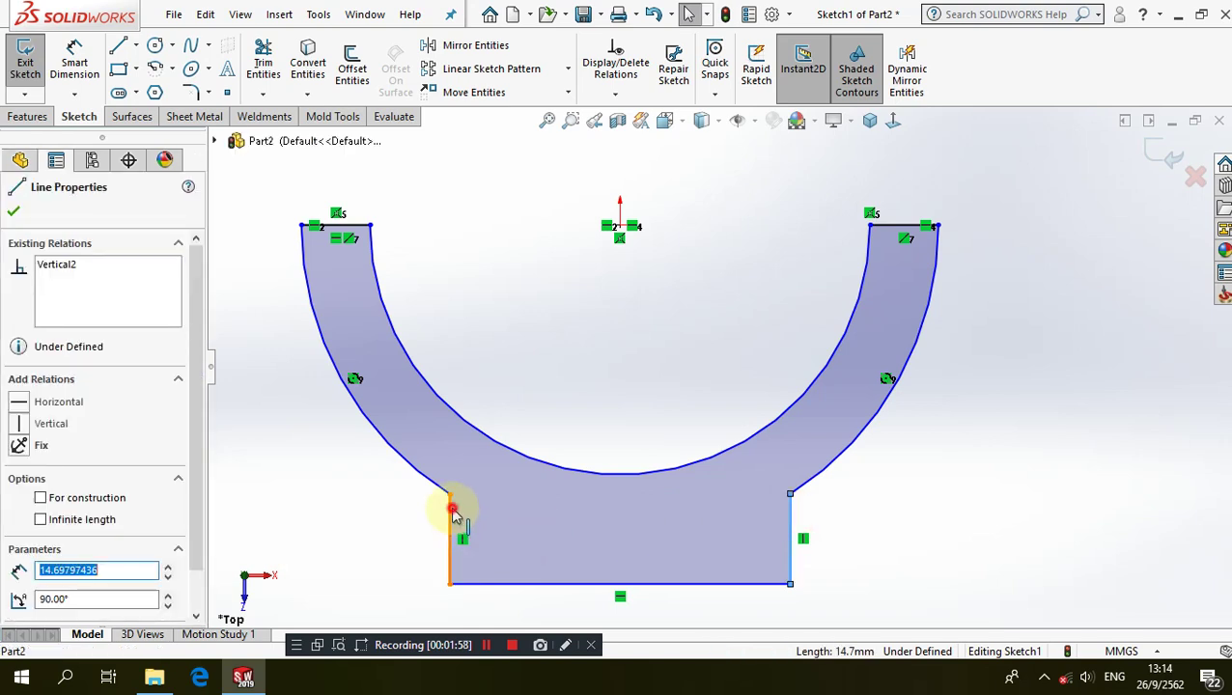
ctrl+click(455, 514)
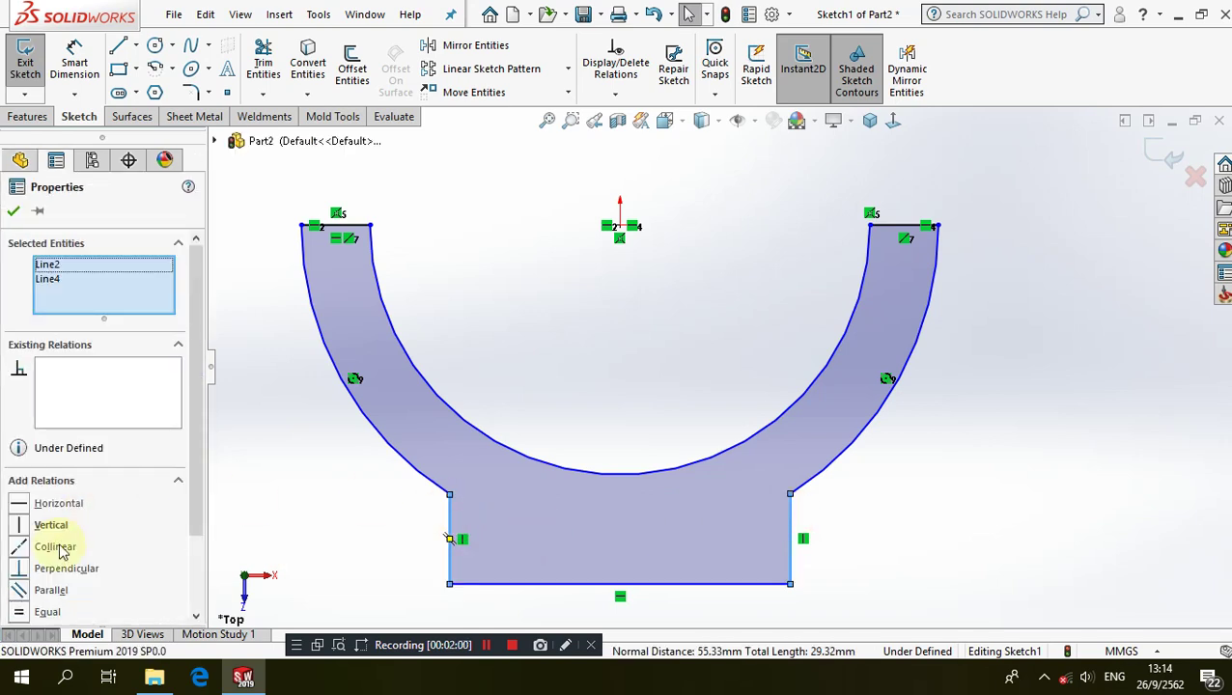
click(485, 428)
key(z)
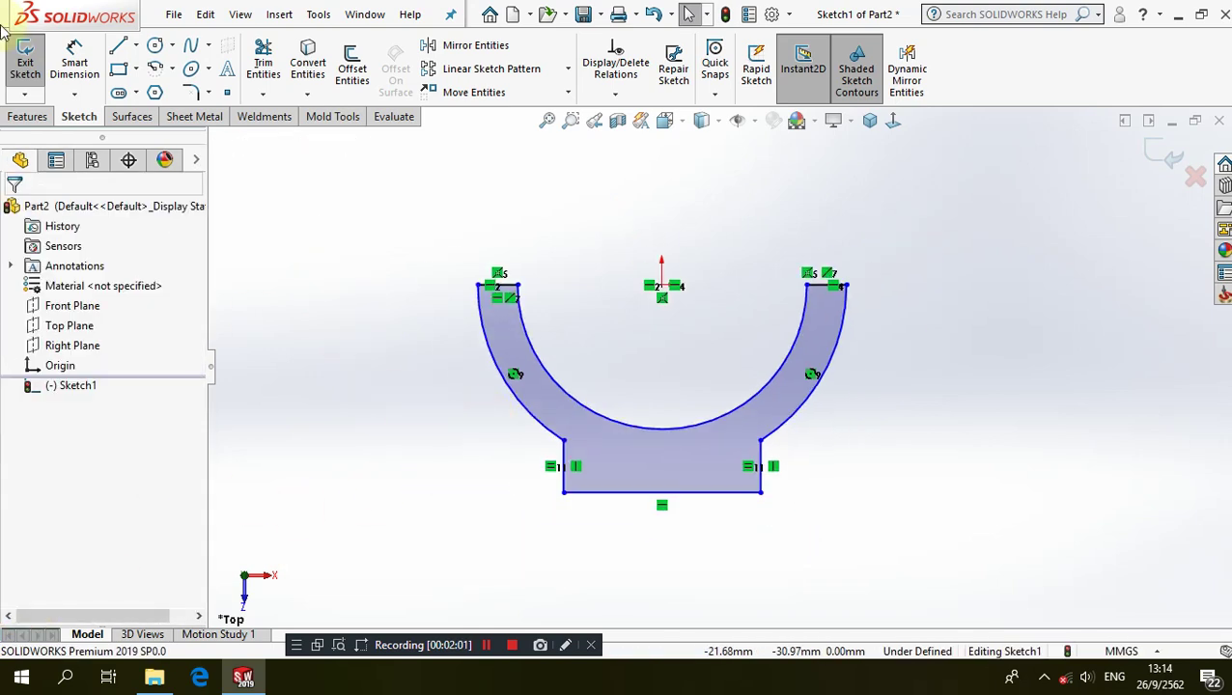
Dimension the inner arc to R35 and the outer arc to R45
click(83, 73)
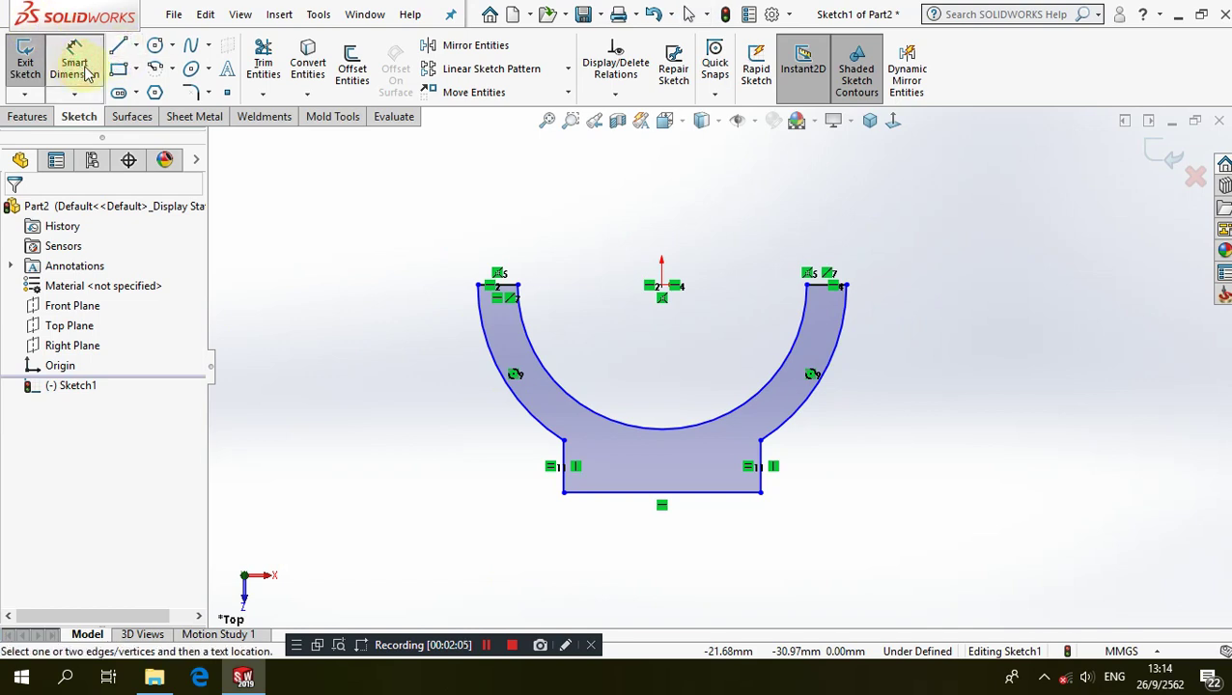
click(718, 362)
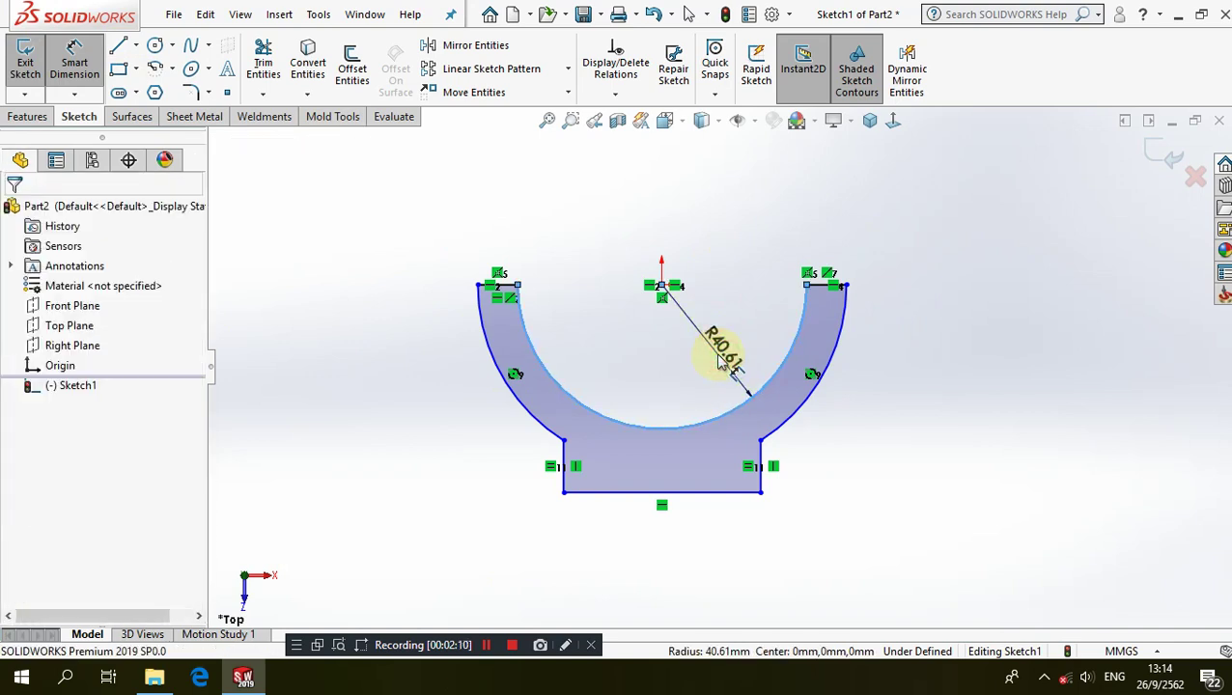
click(718, 362)
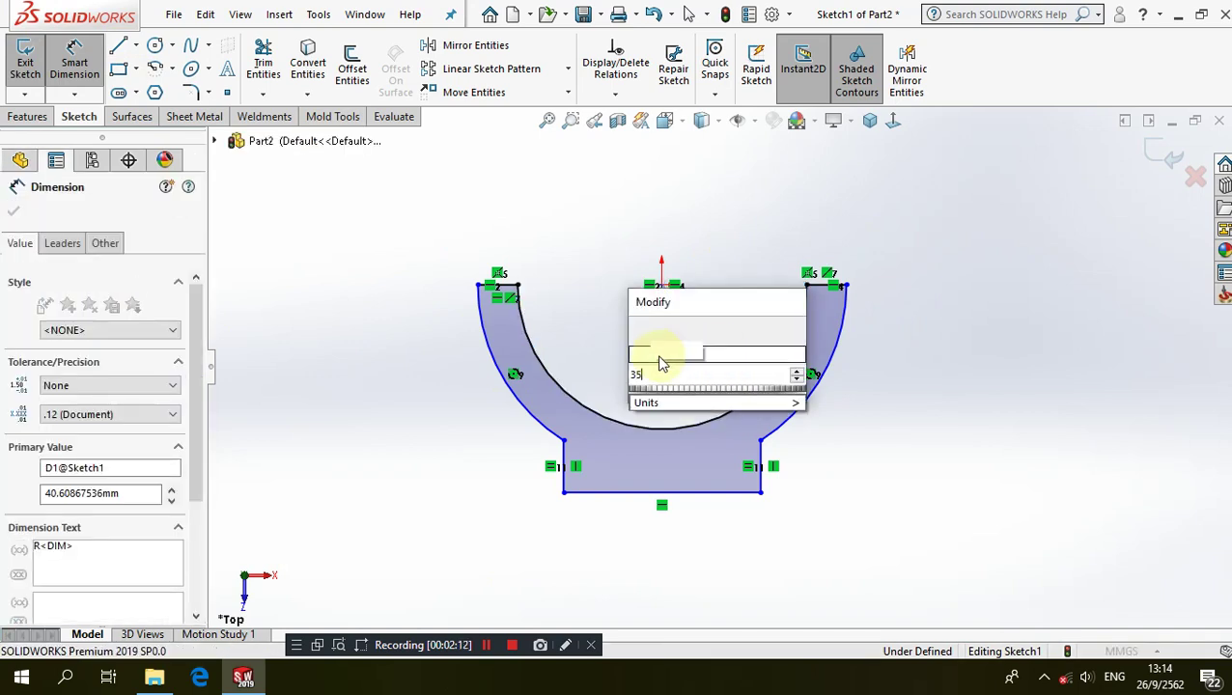
text(35)
click(640, 330)
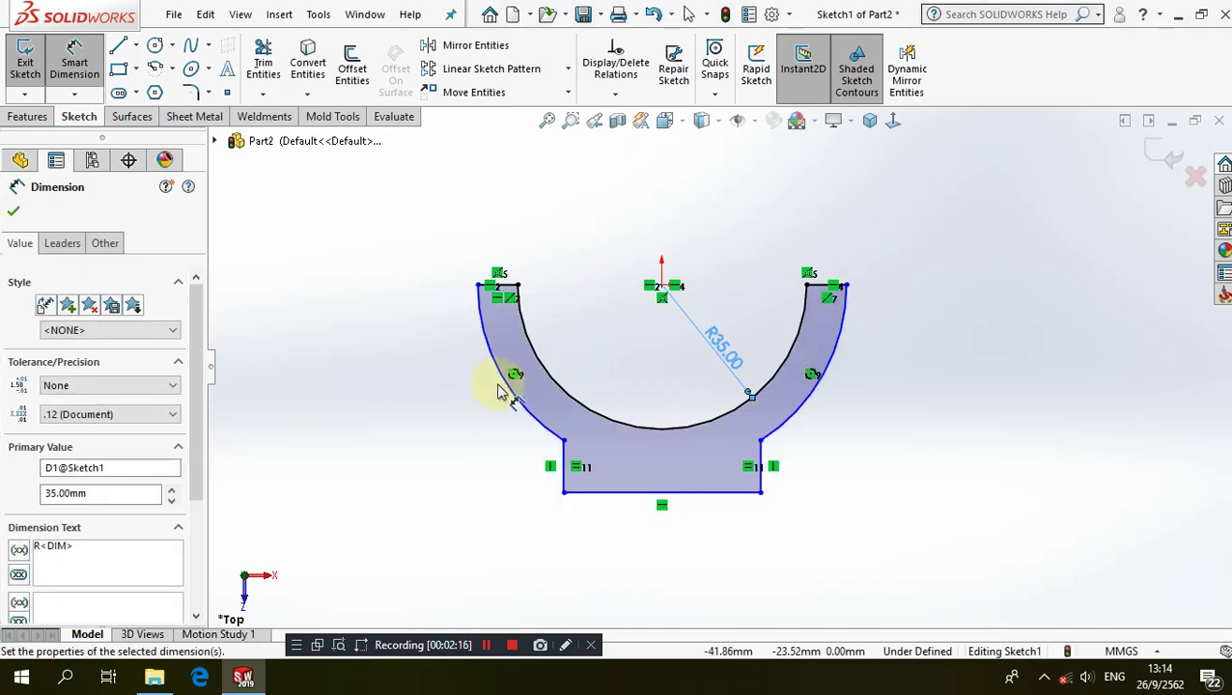
click(499, 379)
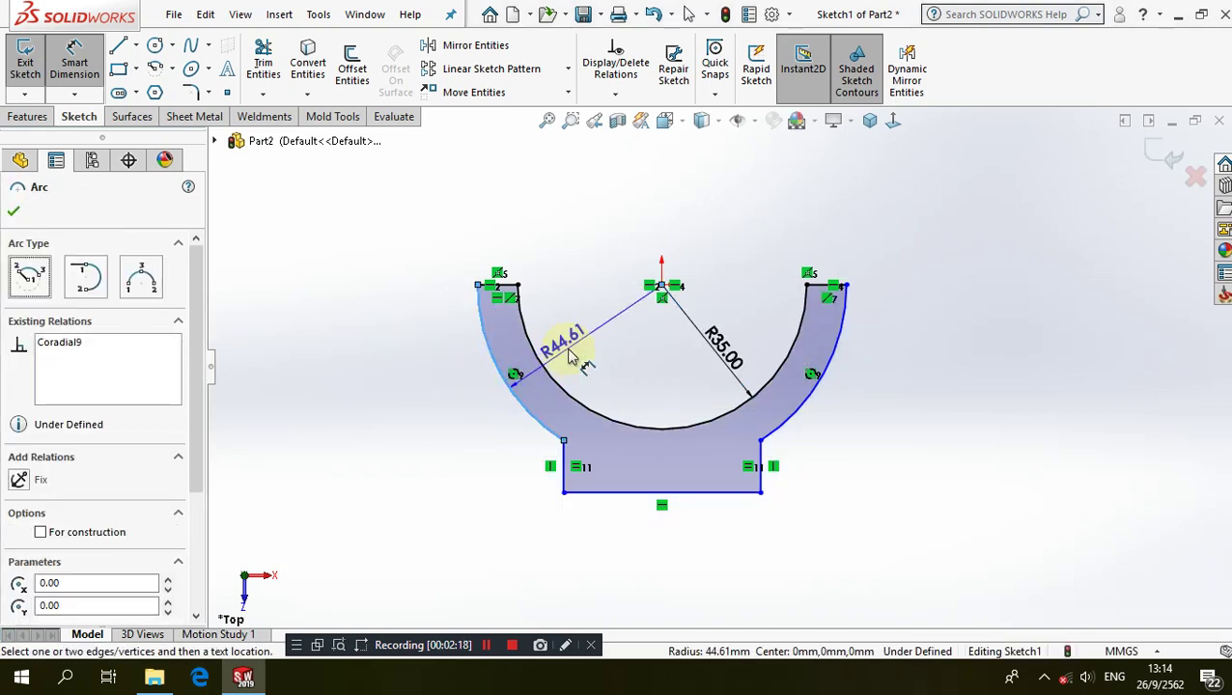
click(569, 355)
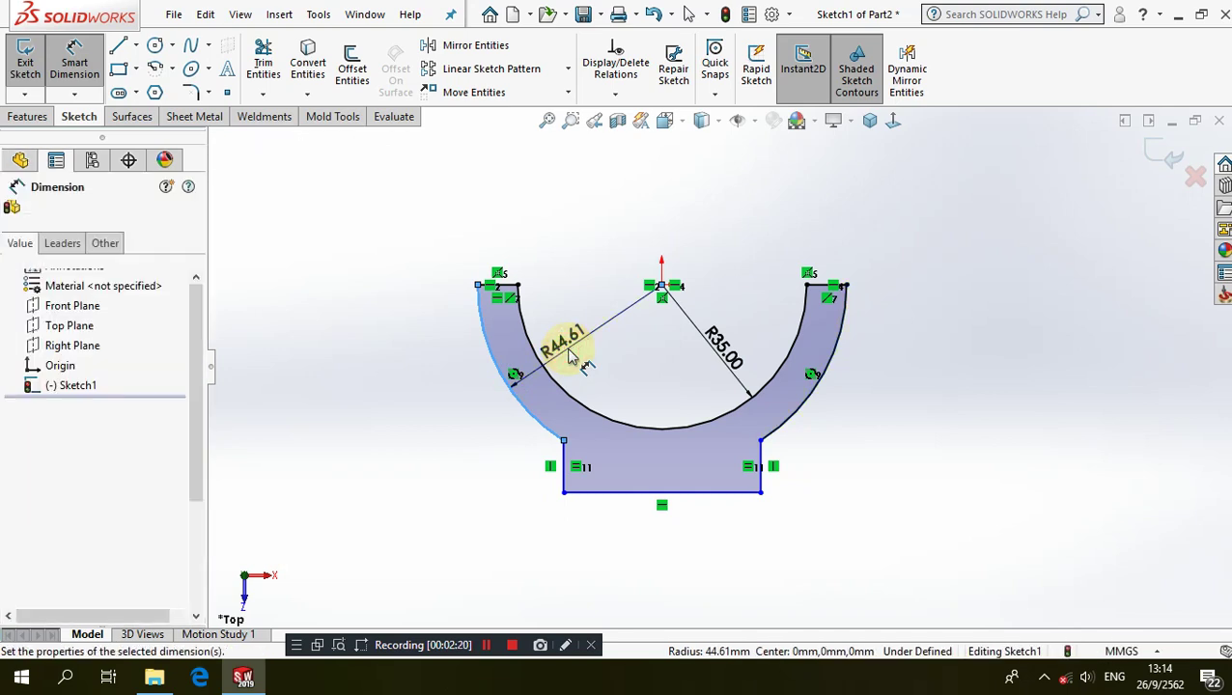
text(45)
click(490, 333)
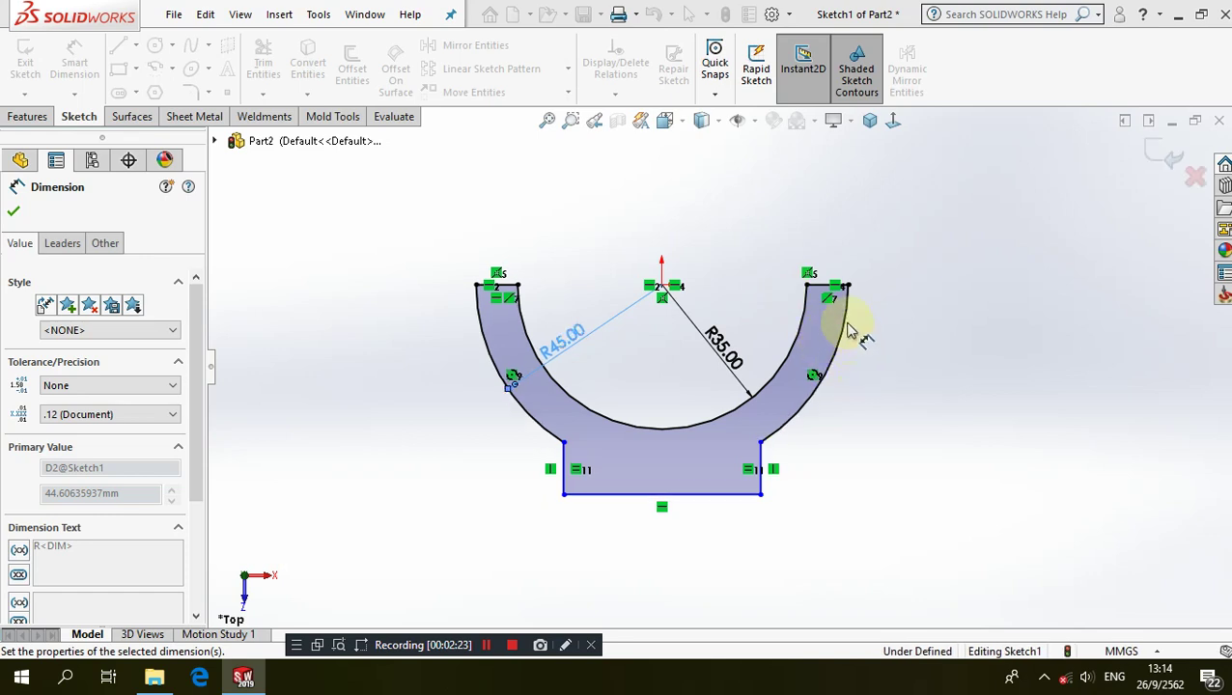
Dimension the overall height to 45 and the bottom width to 40
click(812, 278)
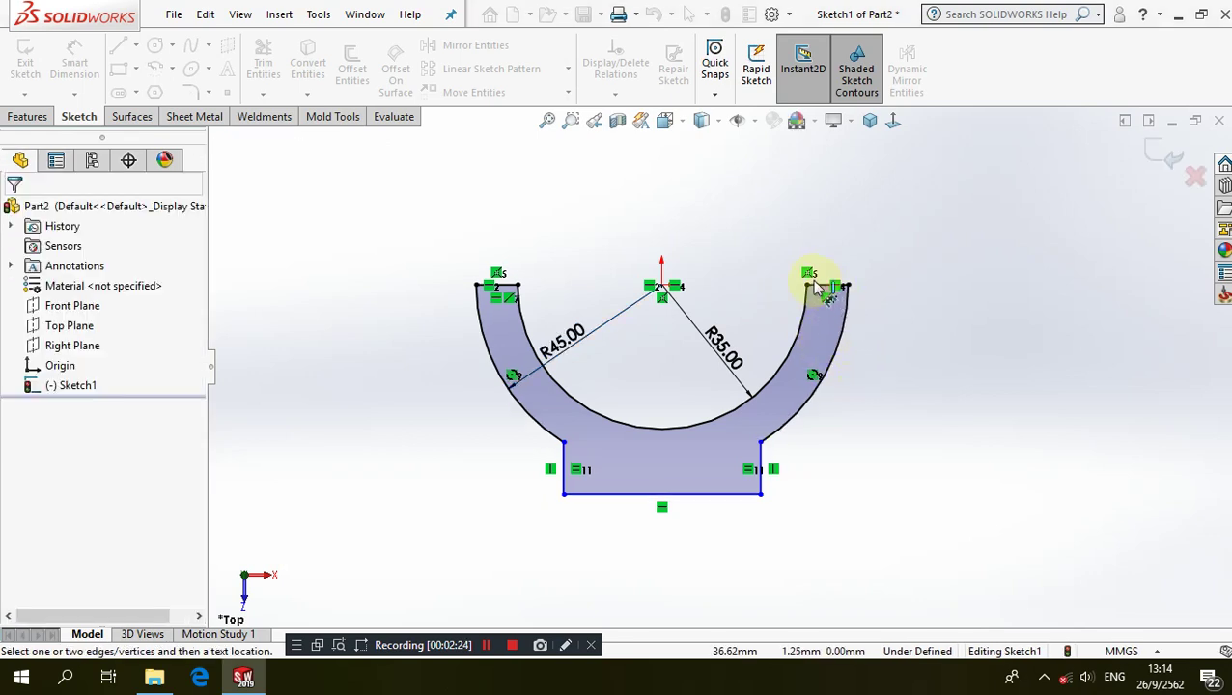
click(743, 501)
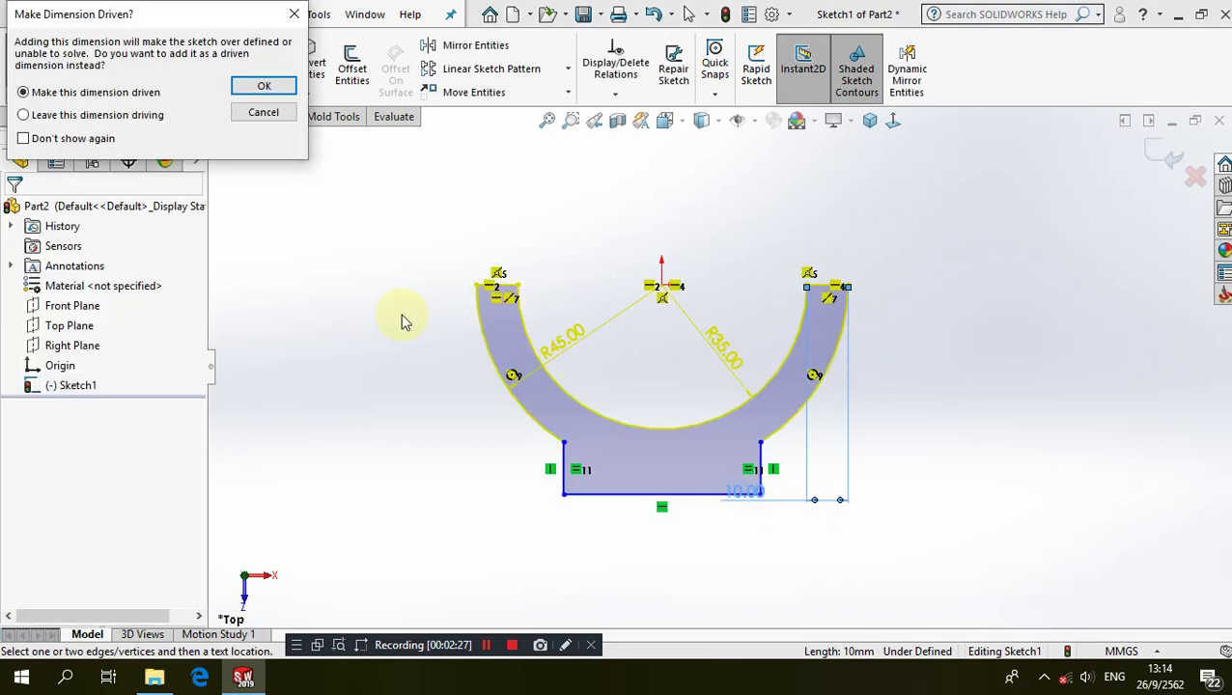
click(266, 113)
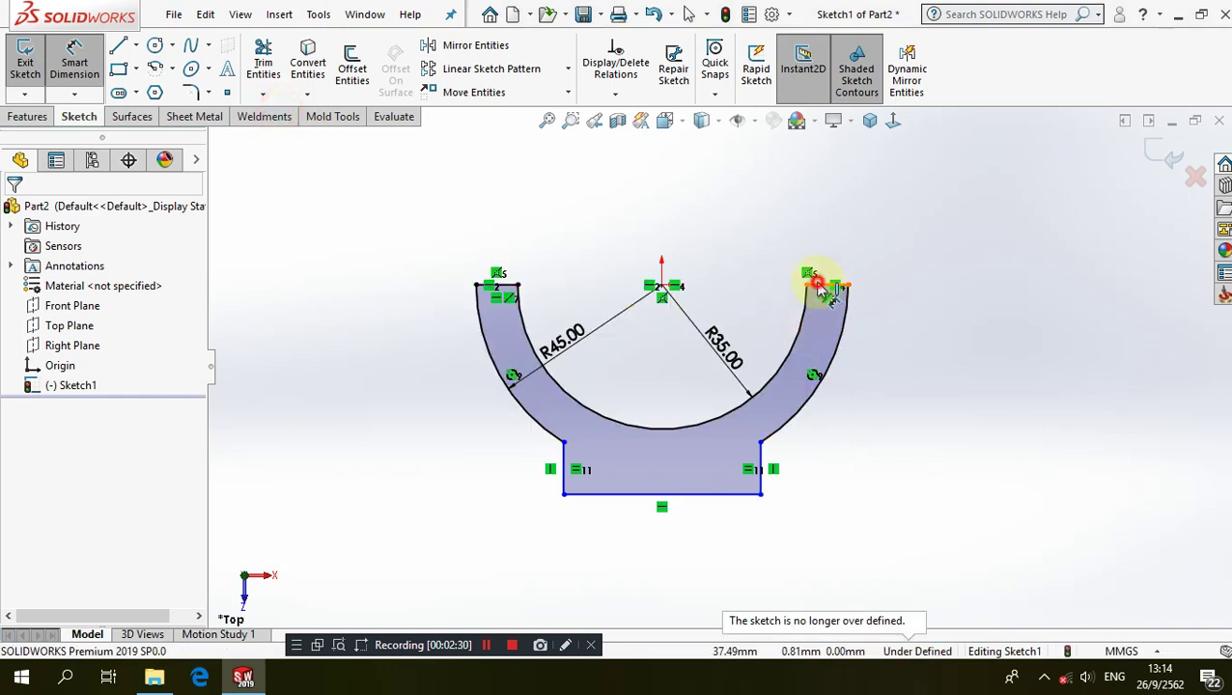
click(699, 495)
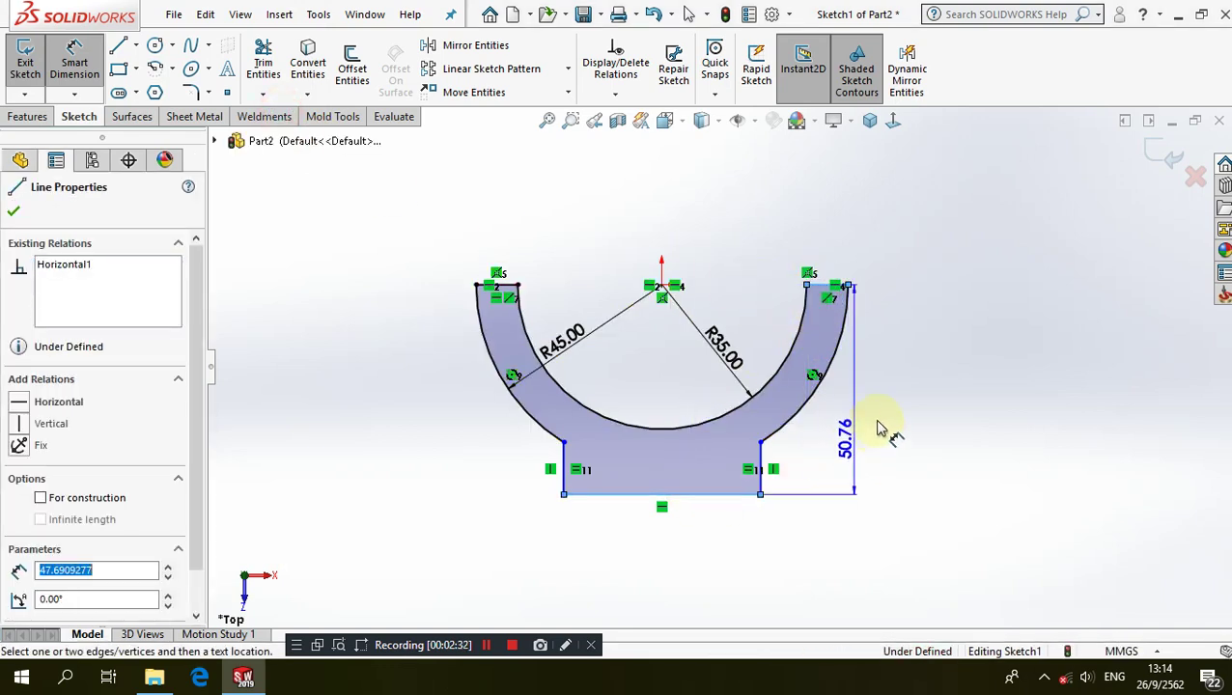
click(883, 420)
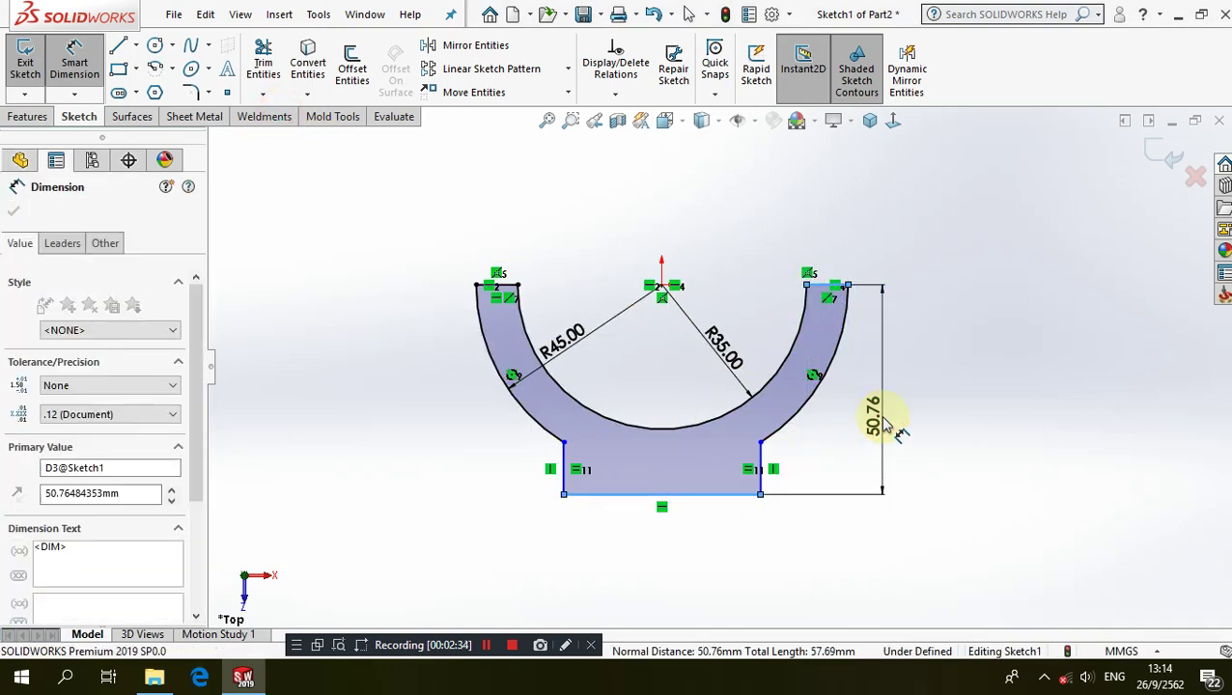
text(45)
key(Escape)
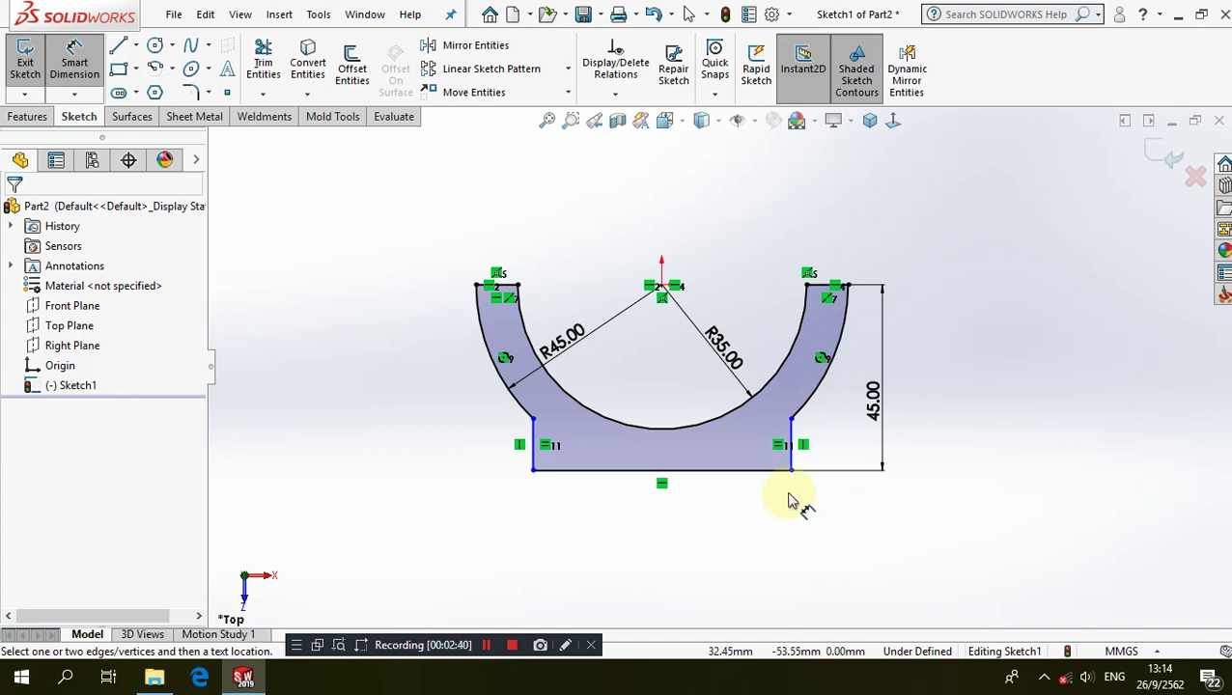
click(762, 470)
click(752, 537)
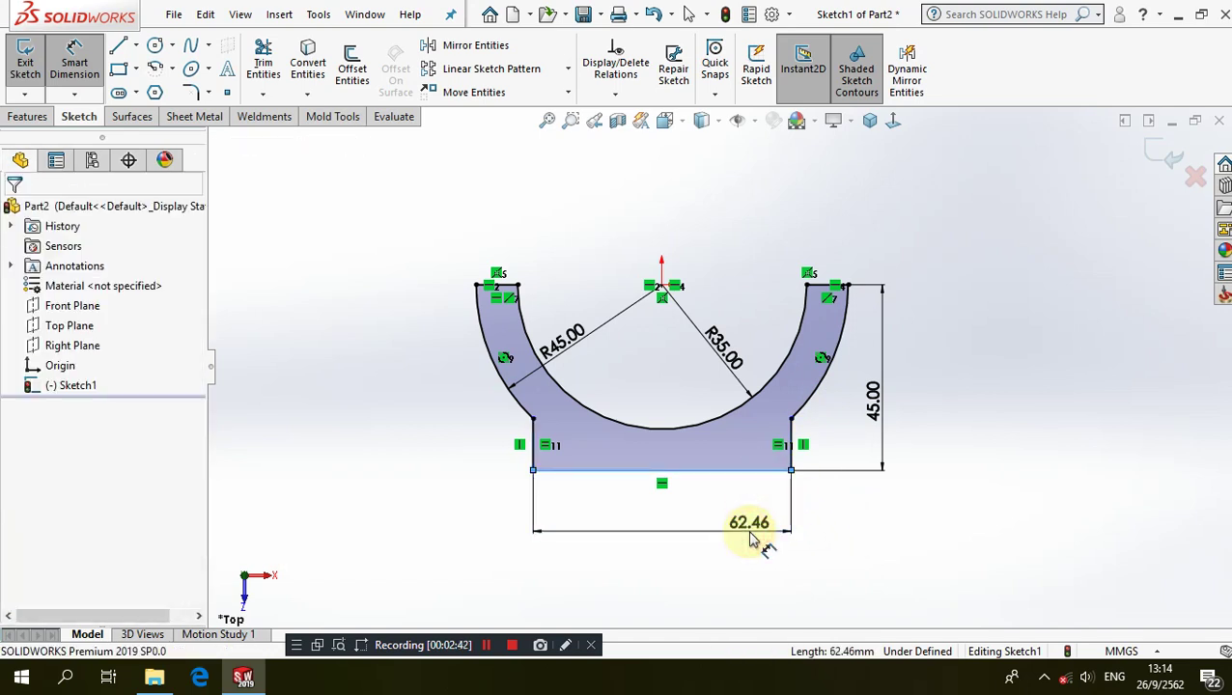
text(4)
text(40)
key(Return)
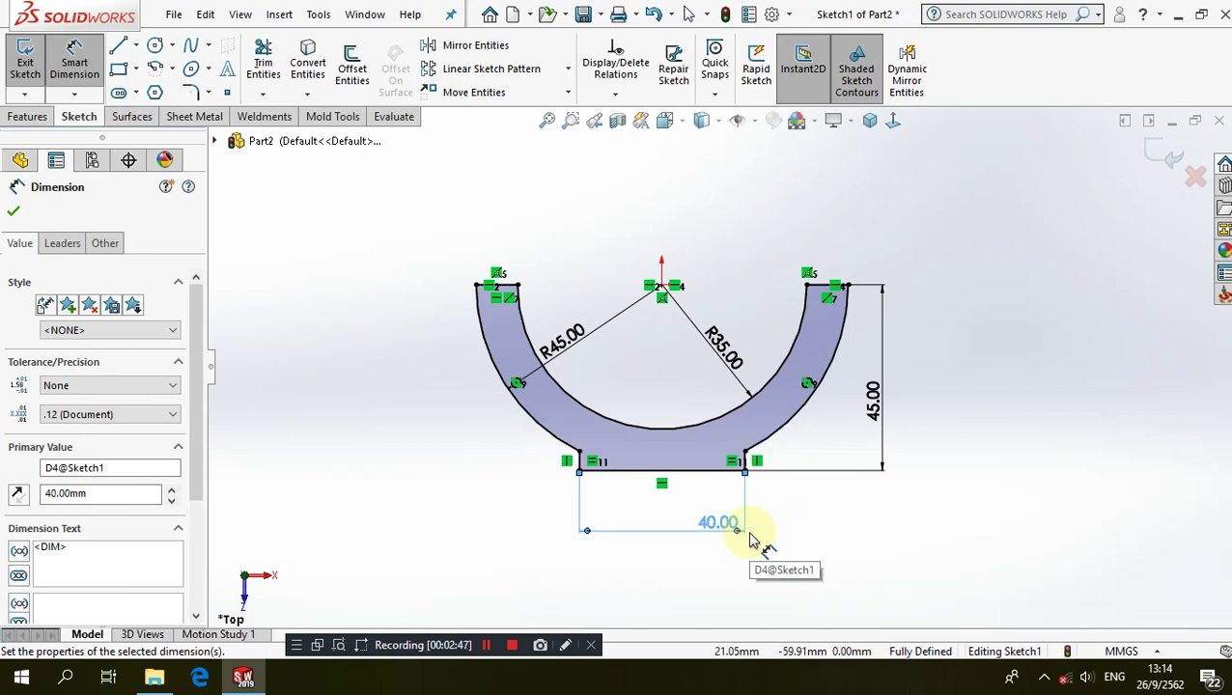
click(12, 119)
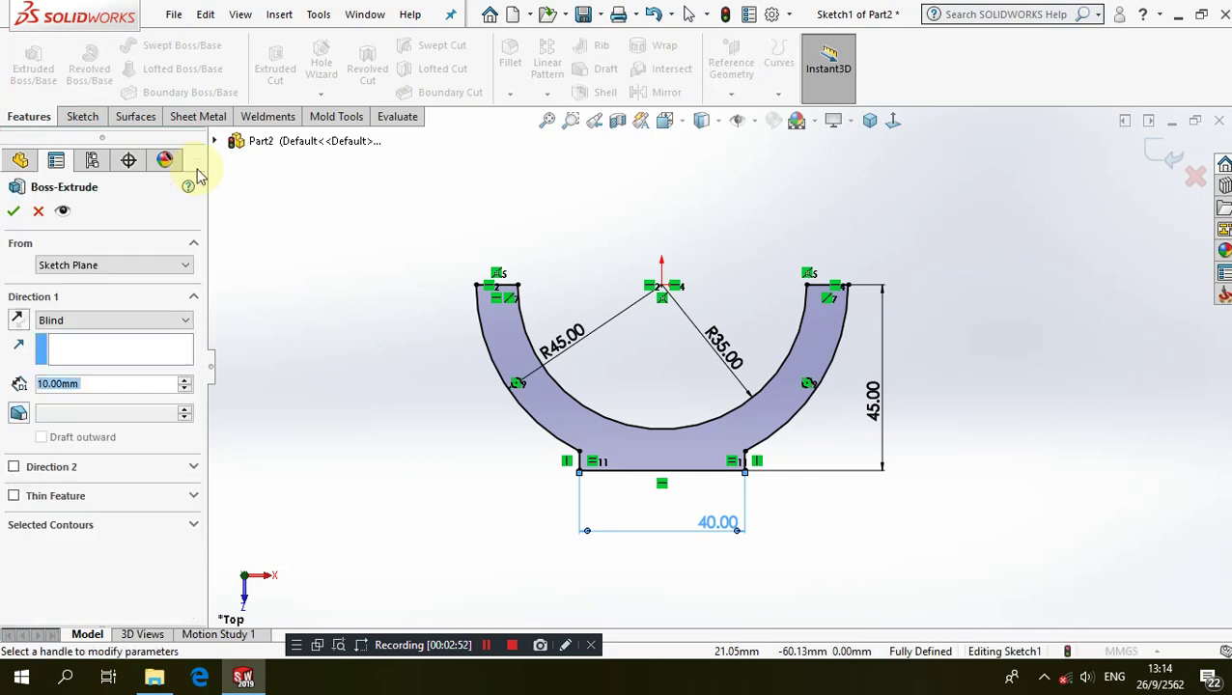
Extrude the U-shaped profile 30 mm with the Mid Plane end condition
click(147, 323)
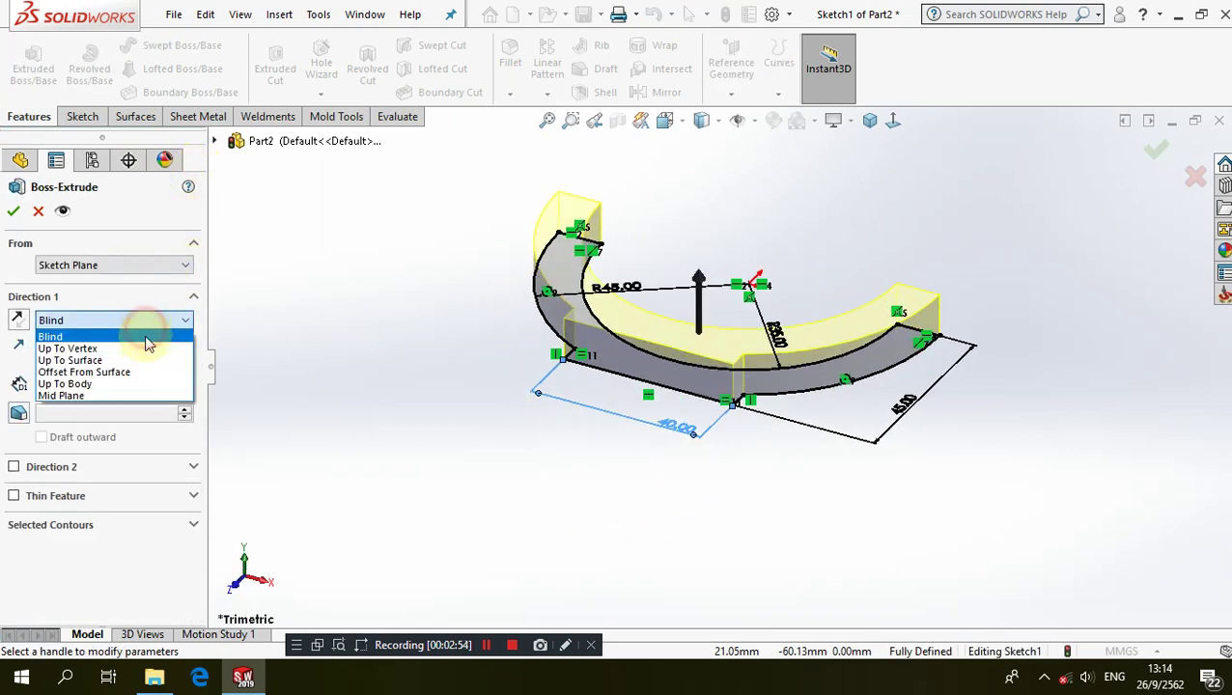
click(130, 398)
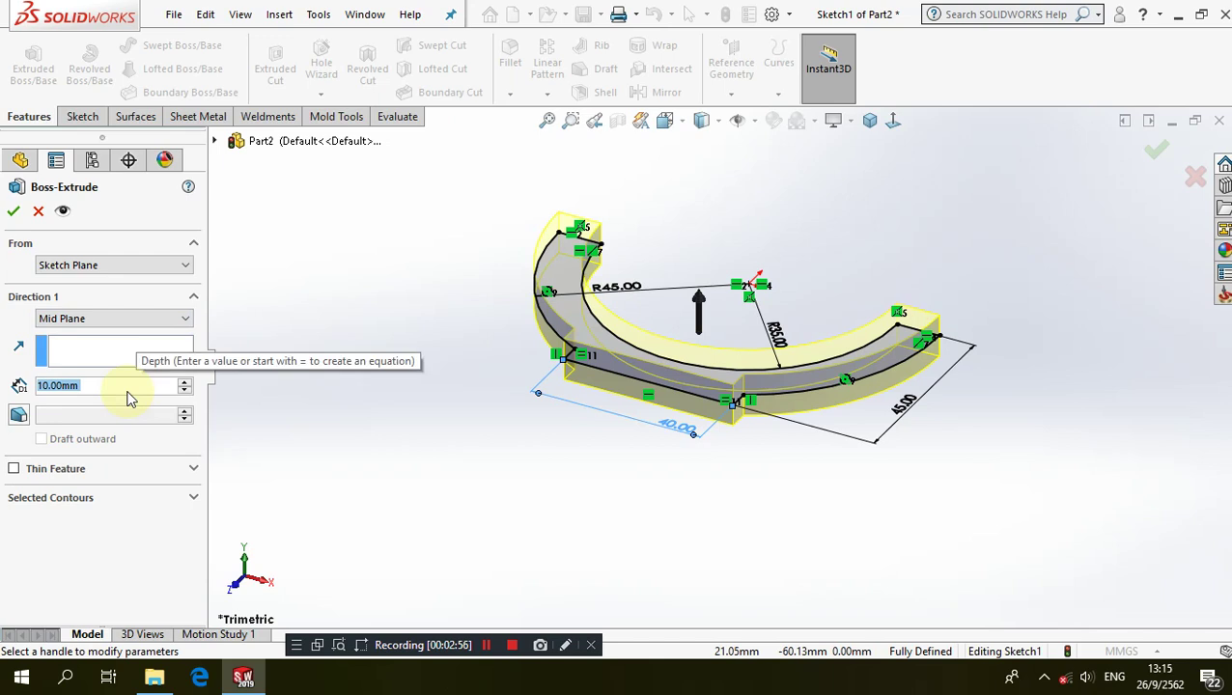
text(30)
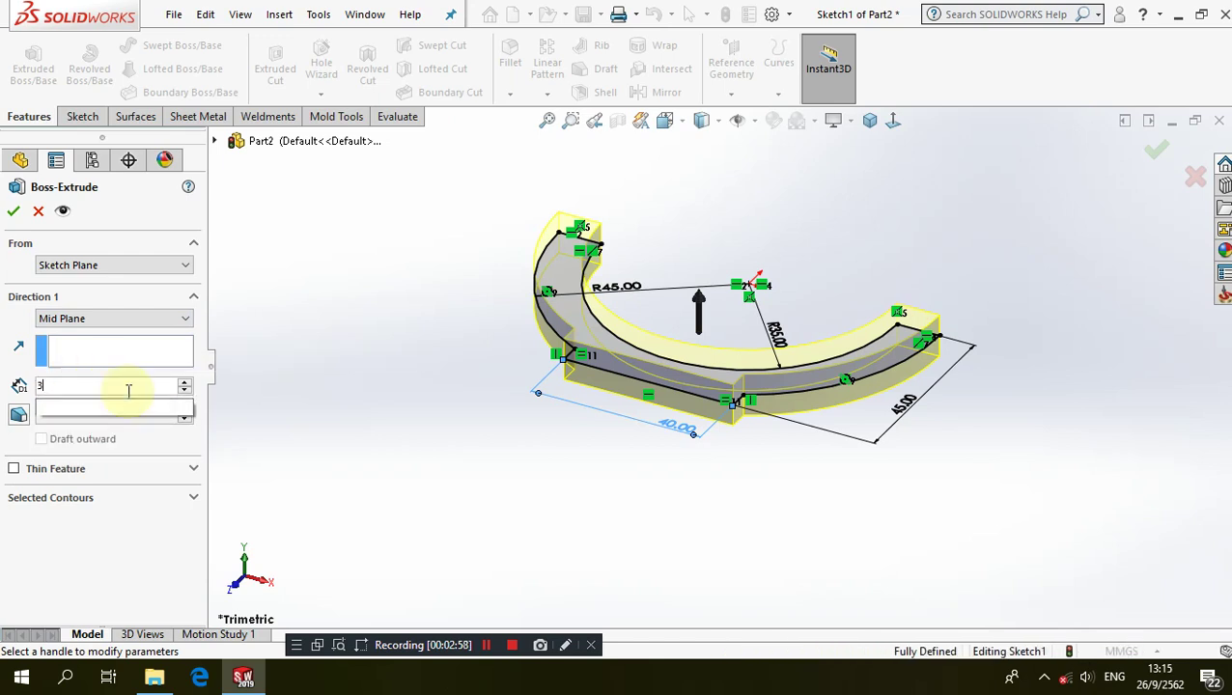
key(Return)
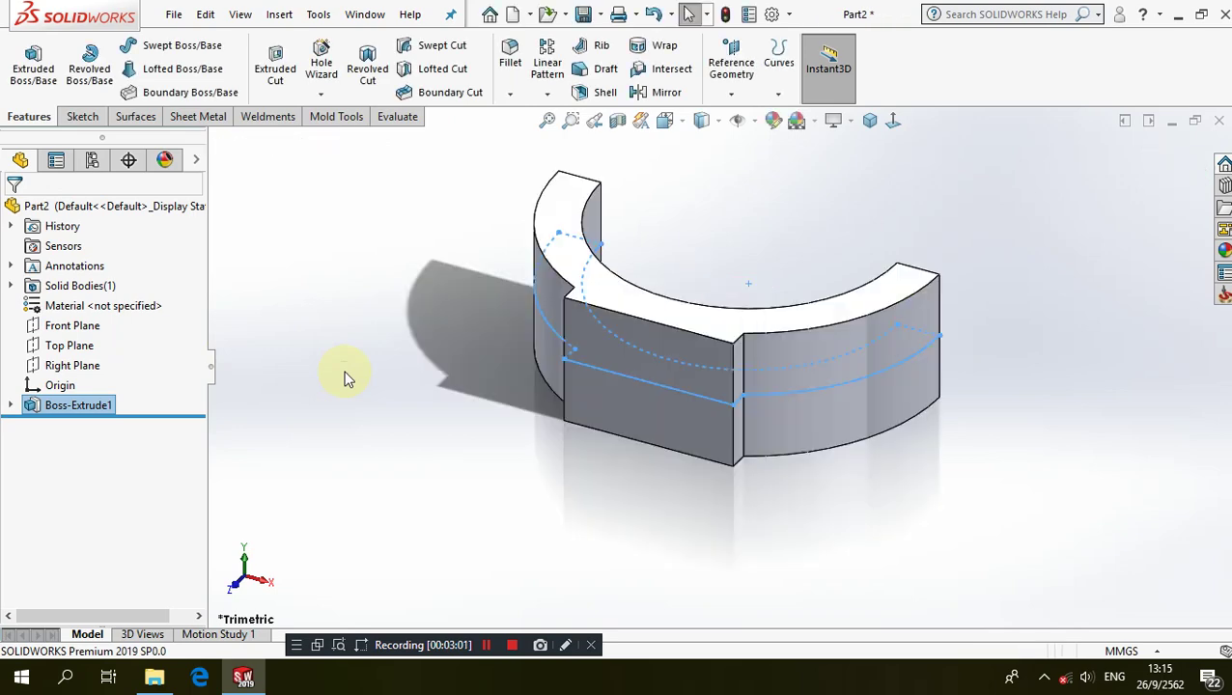
On the front flat face, sketch a circle at the origin dimensioned to Ø28 mm
click(617, 386)
click(699, 332)
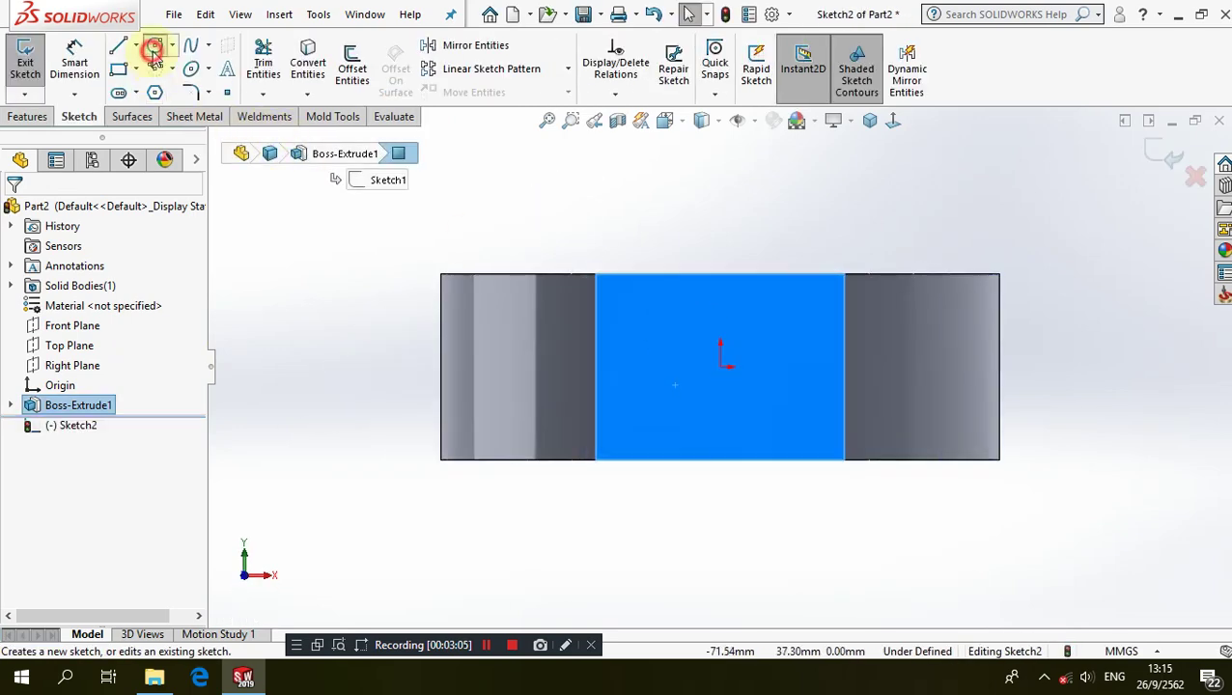
click(154, 53)
drag(724, 365, 756, 295)
key(Escape)
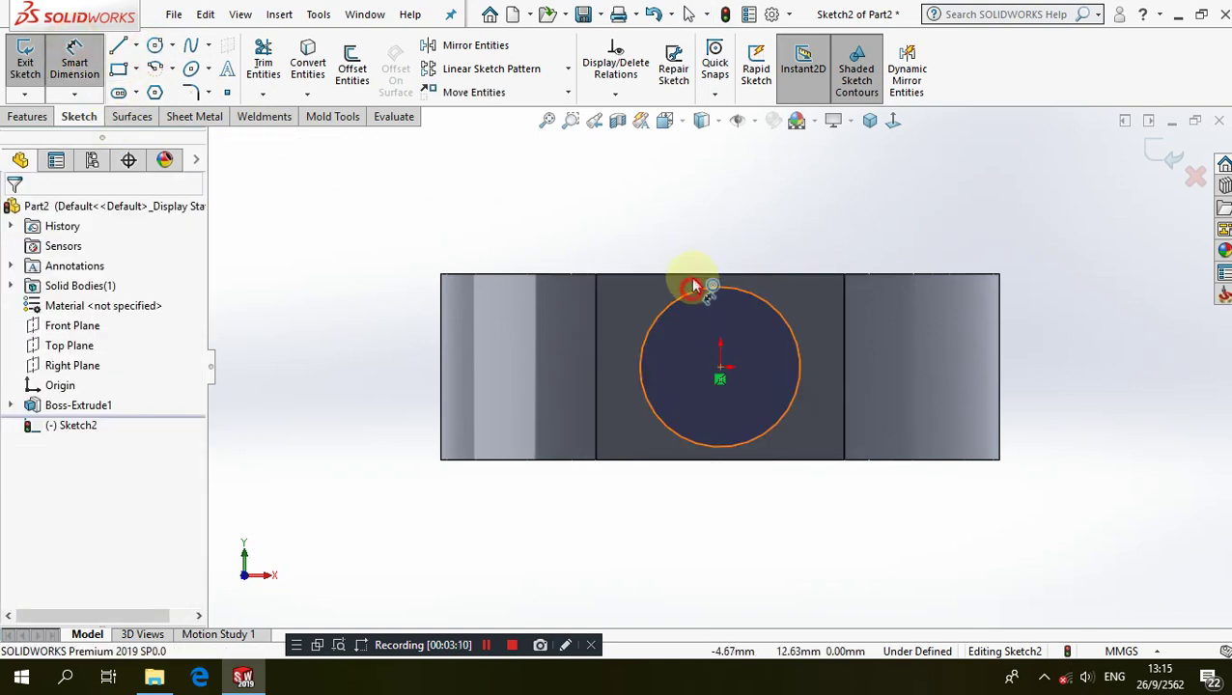
click(693, 286)
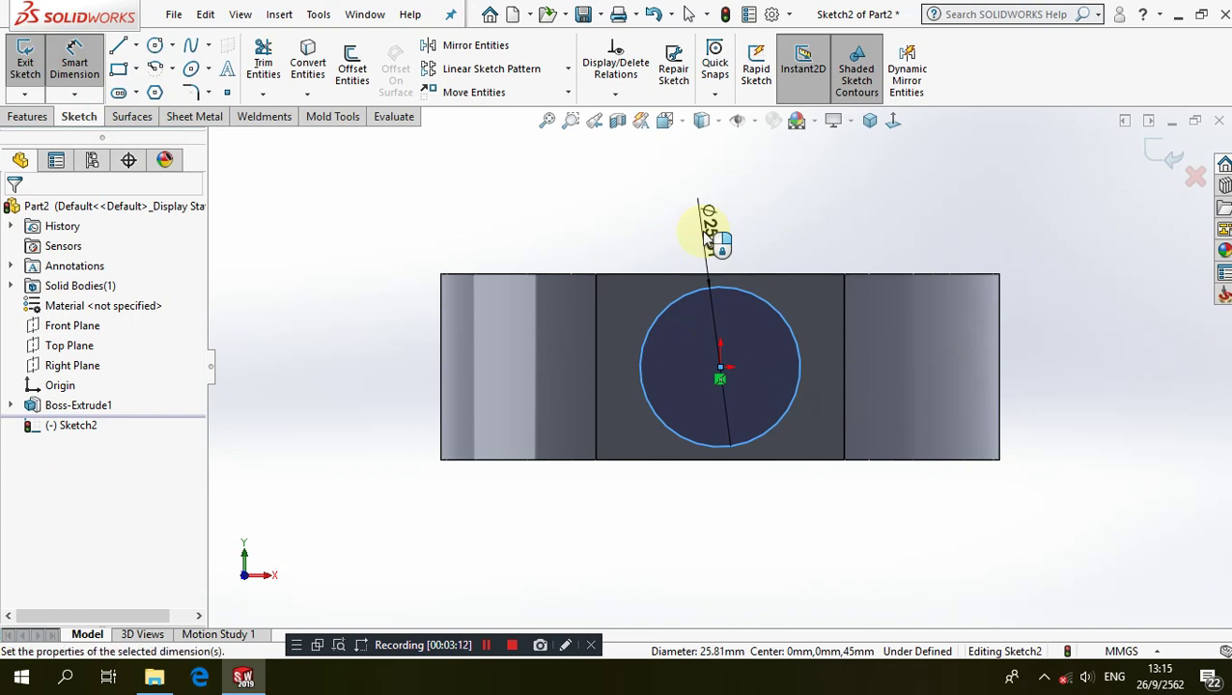
click(711, 234)
text(28)
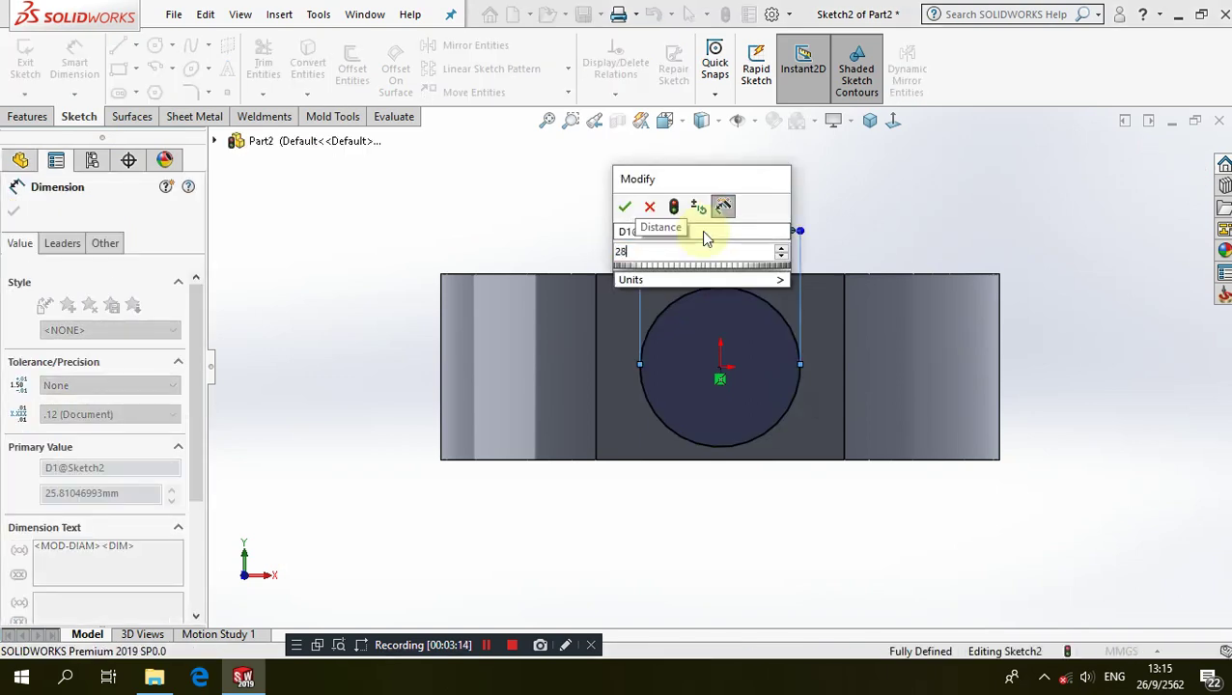
click(650, 206)
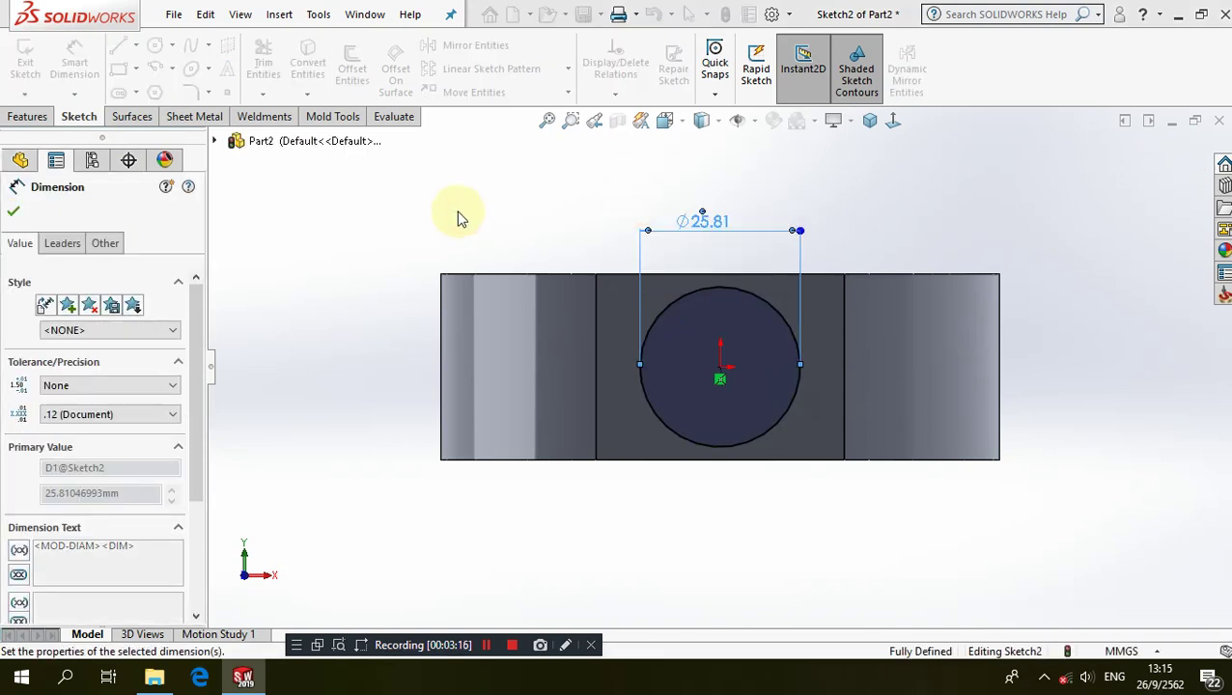
click(460, 218)
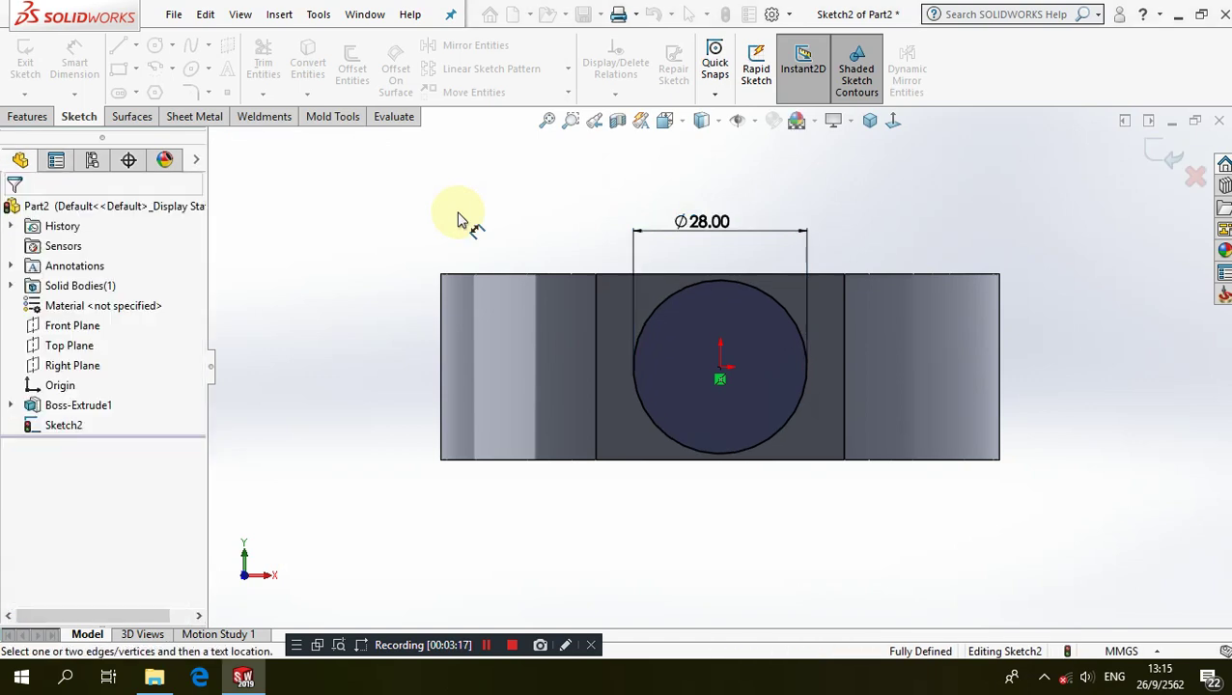
click(36, 120)
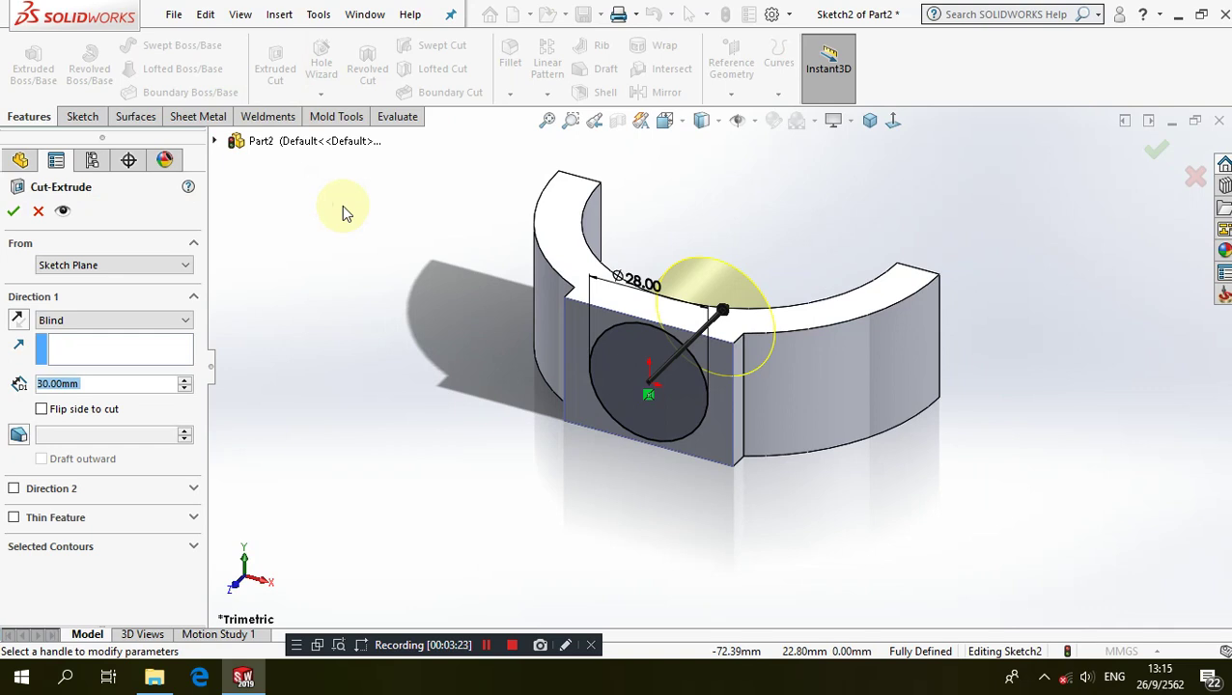
Cut the Ø28 circle 5 mm deep (Blind) into the front face
text(5)
key(Return)
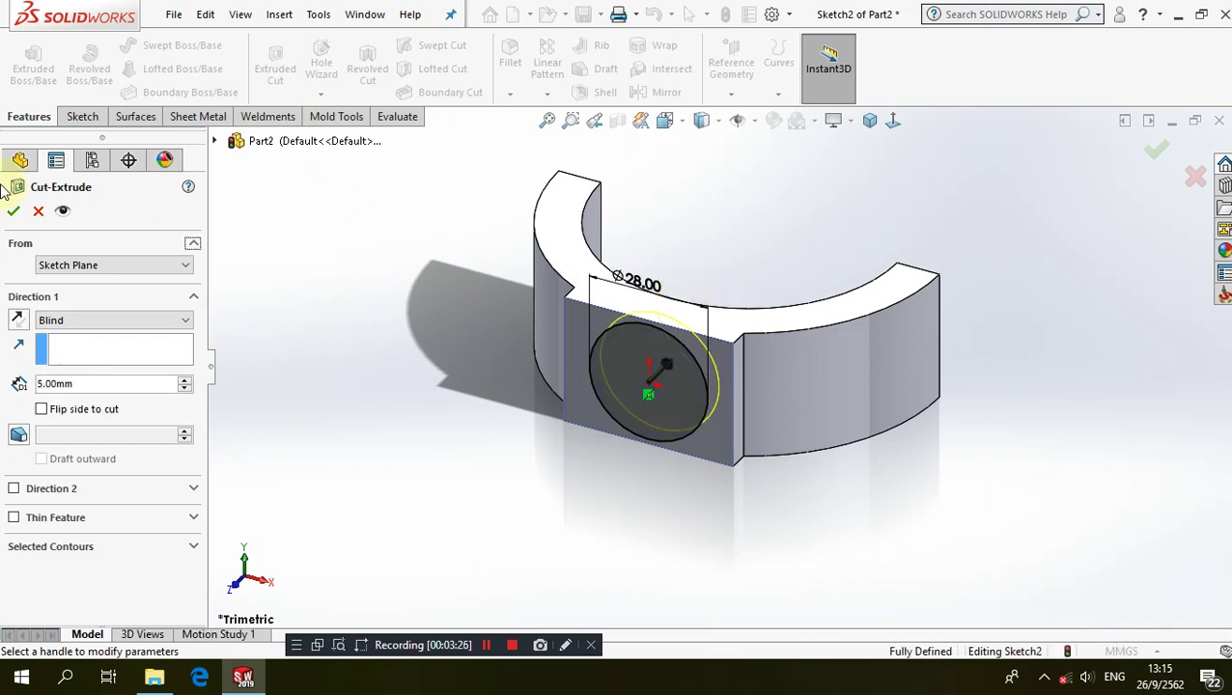
click(12, 210)
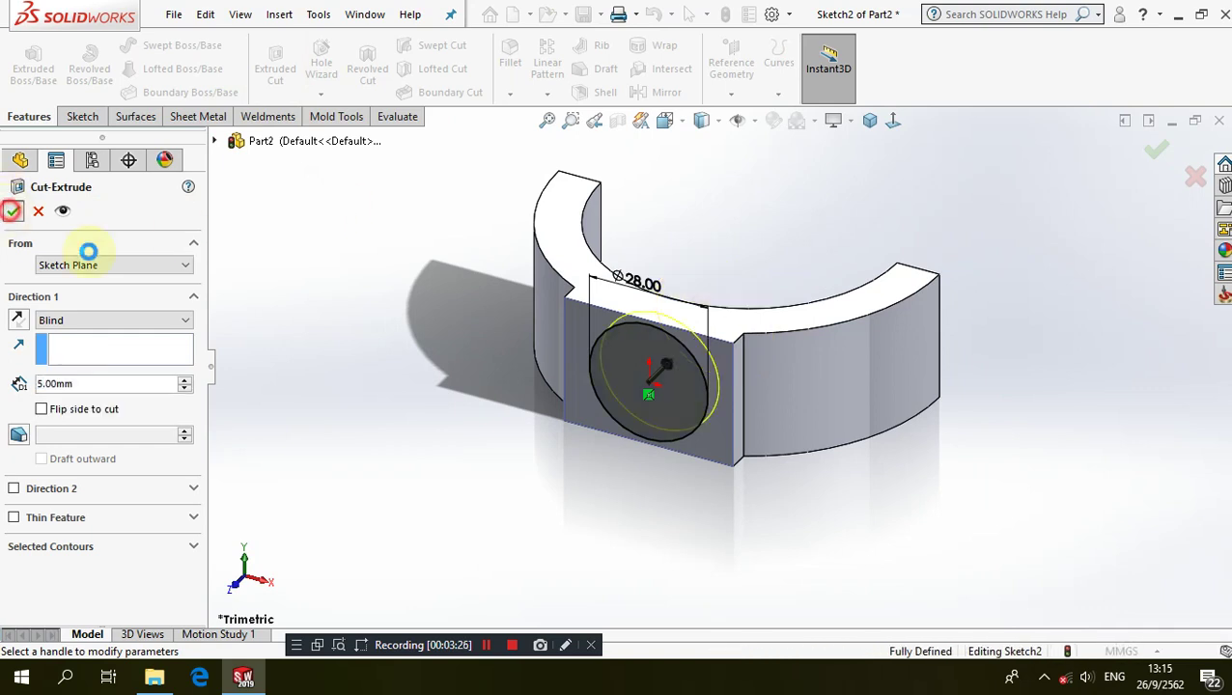
click(286, 364)
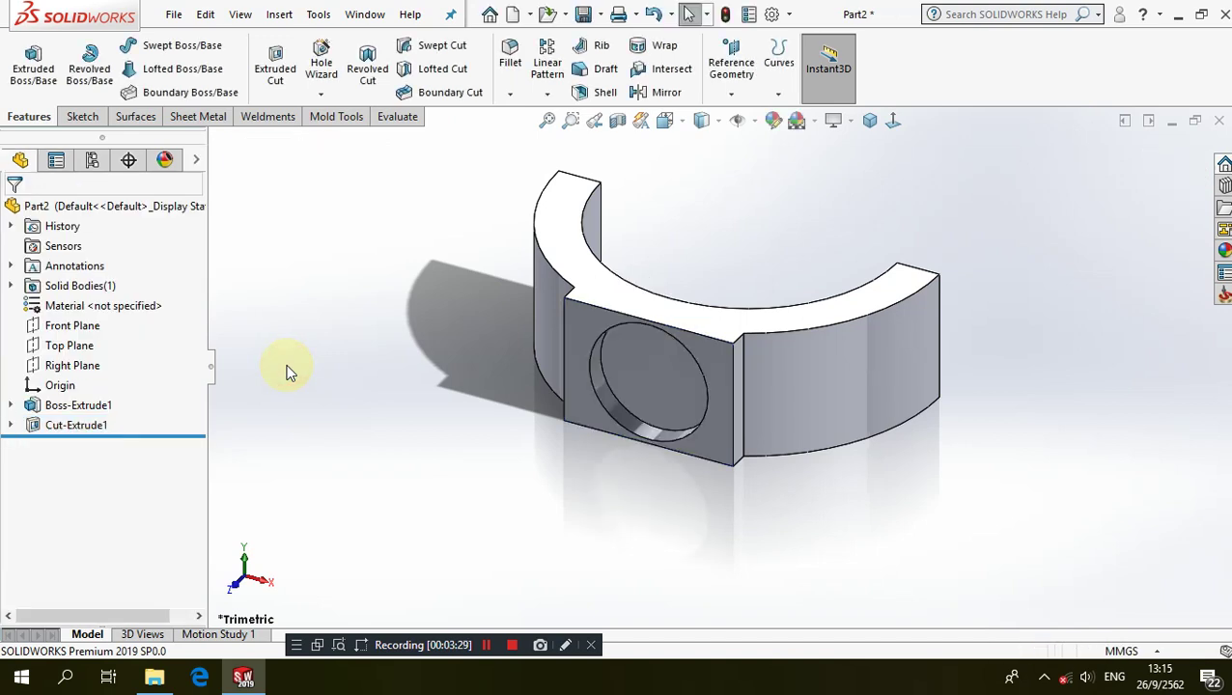
click(633, 371)
Sketch a circle at the origin on the recess floor and make it construction geometry
click(708, 322)
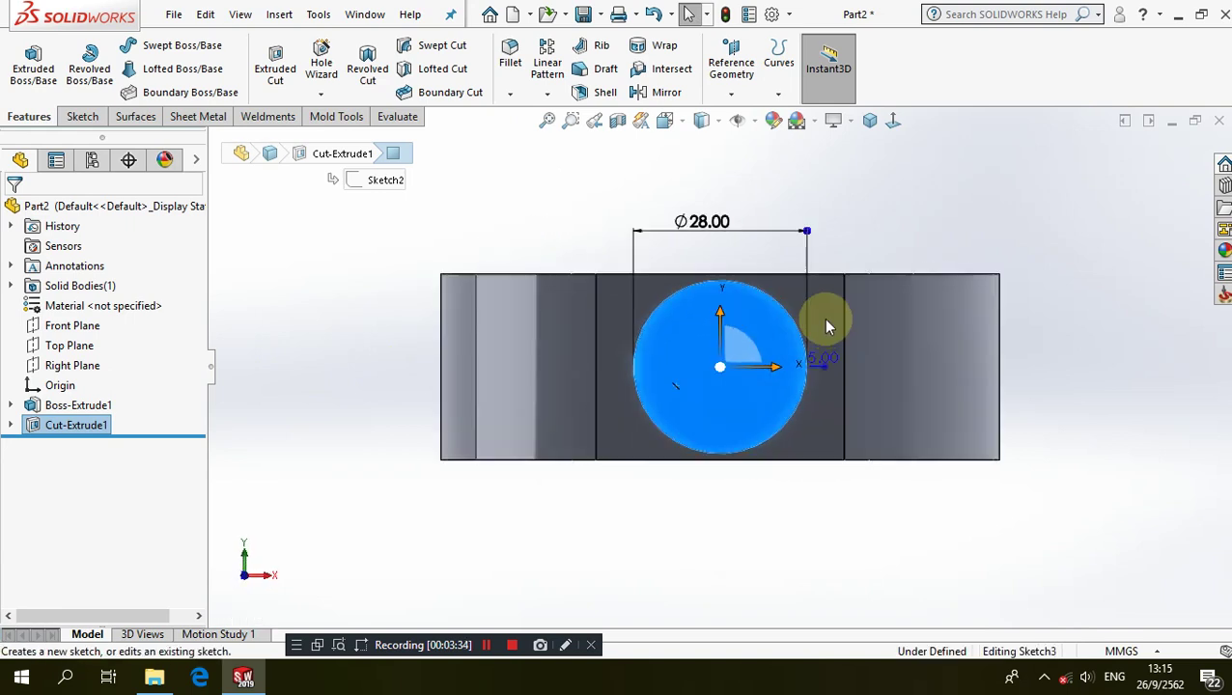
click(154, 49)
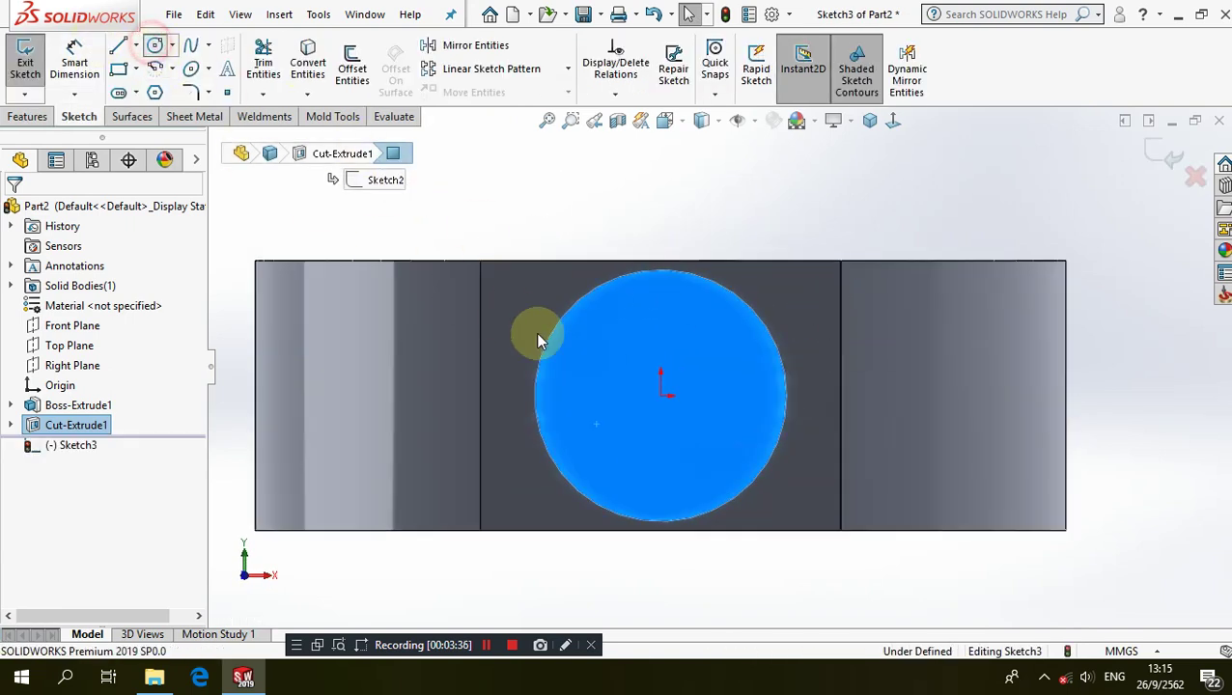
click(660, 395)
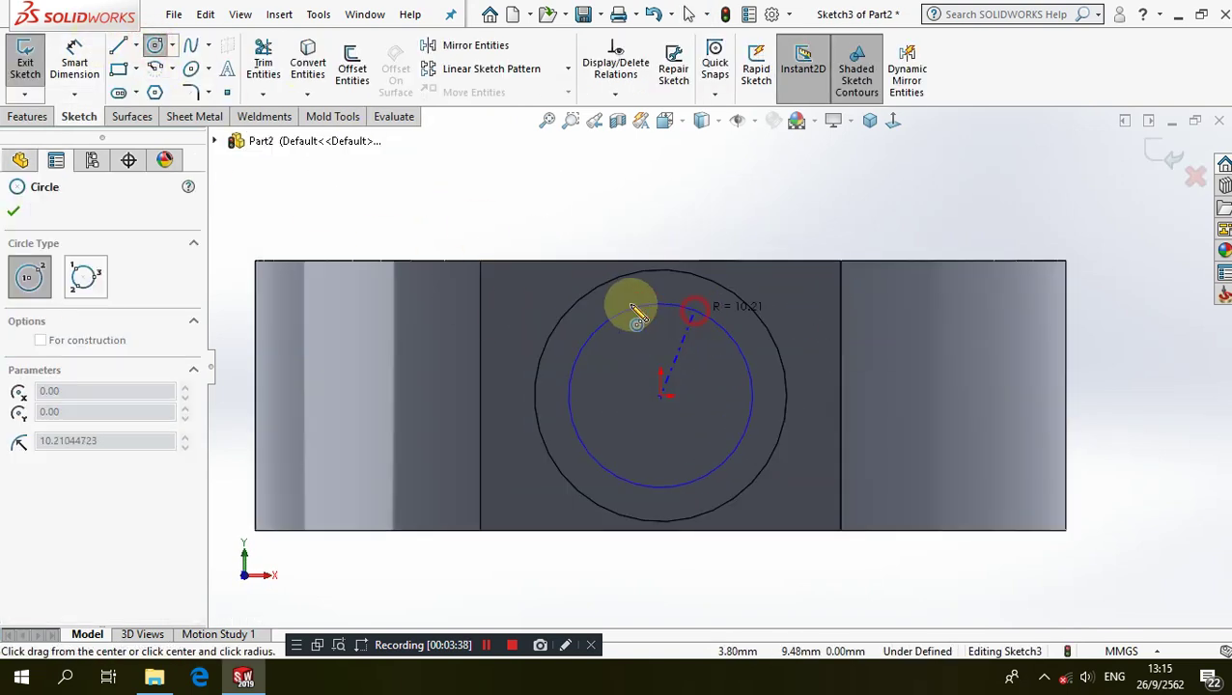
click(627, 304)
key(Escape)
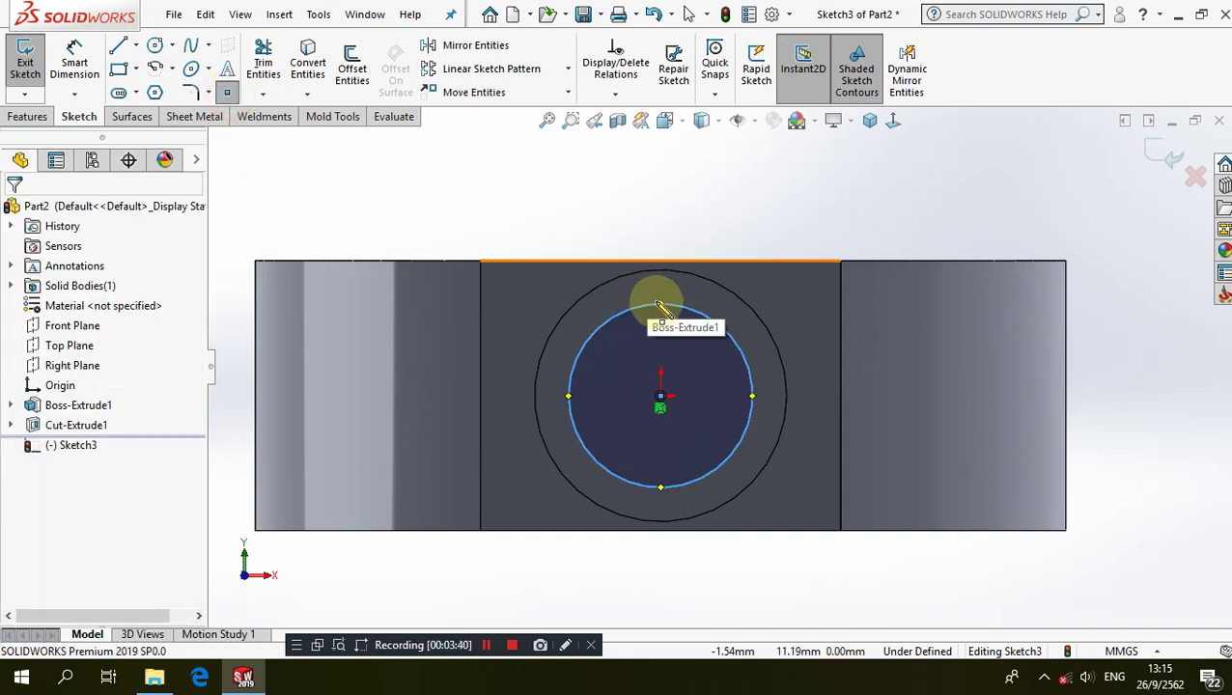
click(661, 301)
right_click(705, 217)
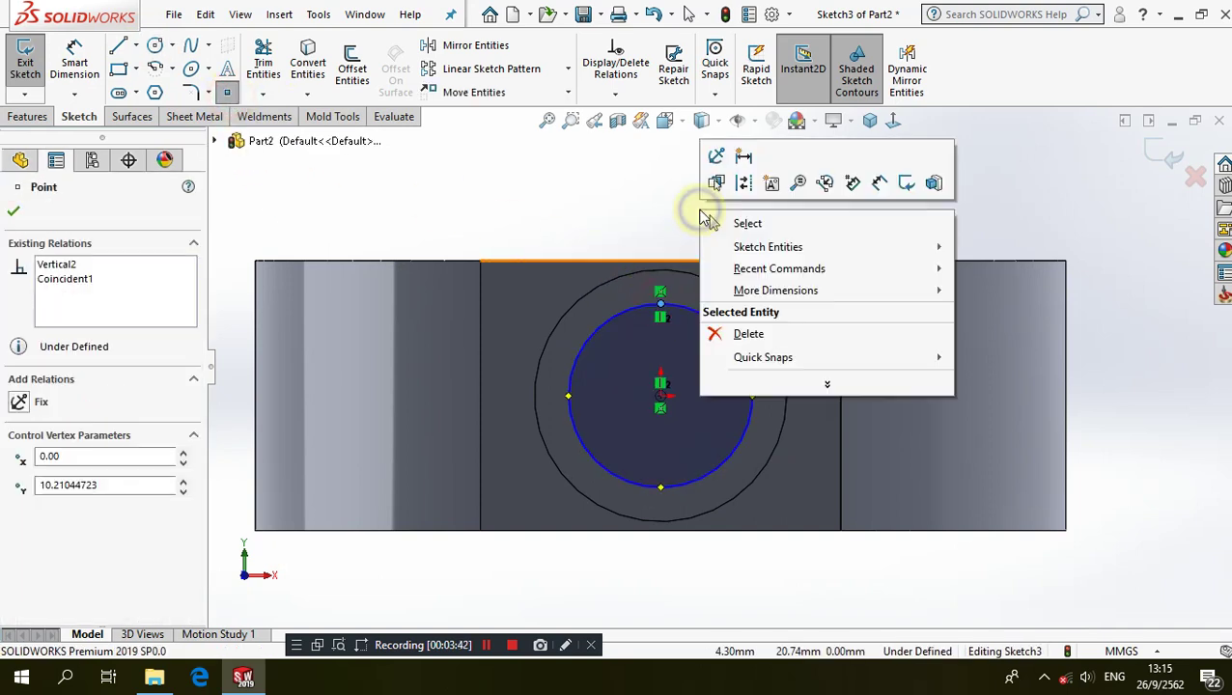
click(710, 222)
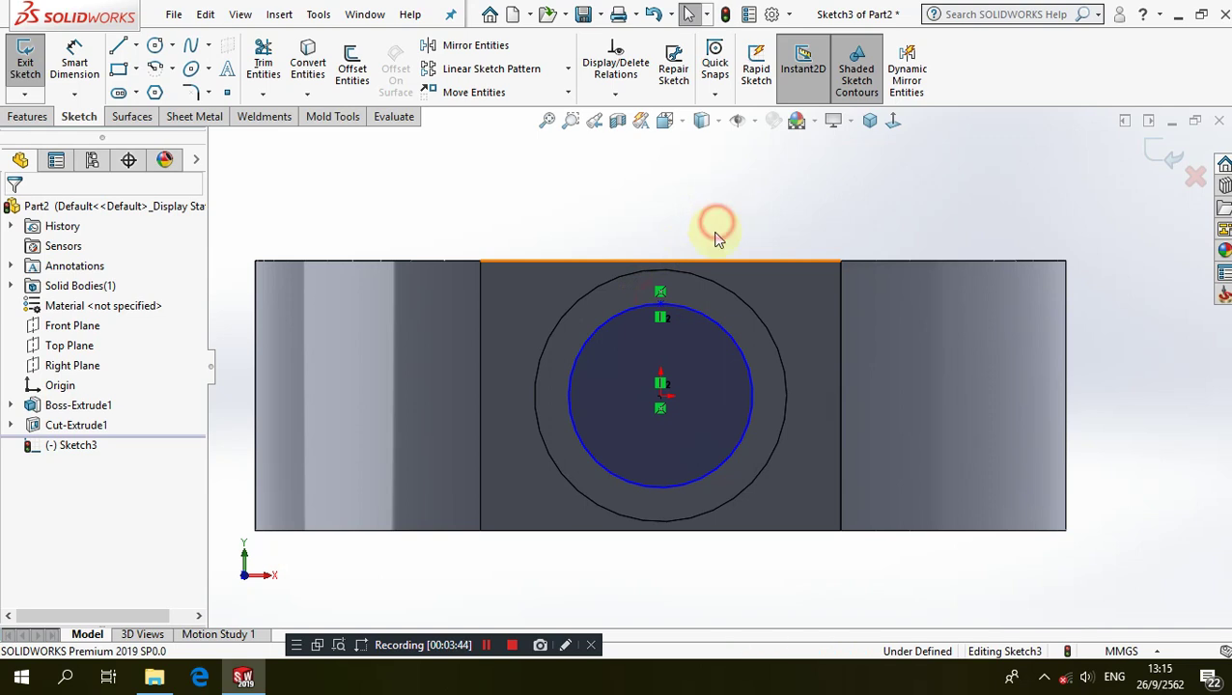
click(711, 319)
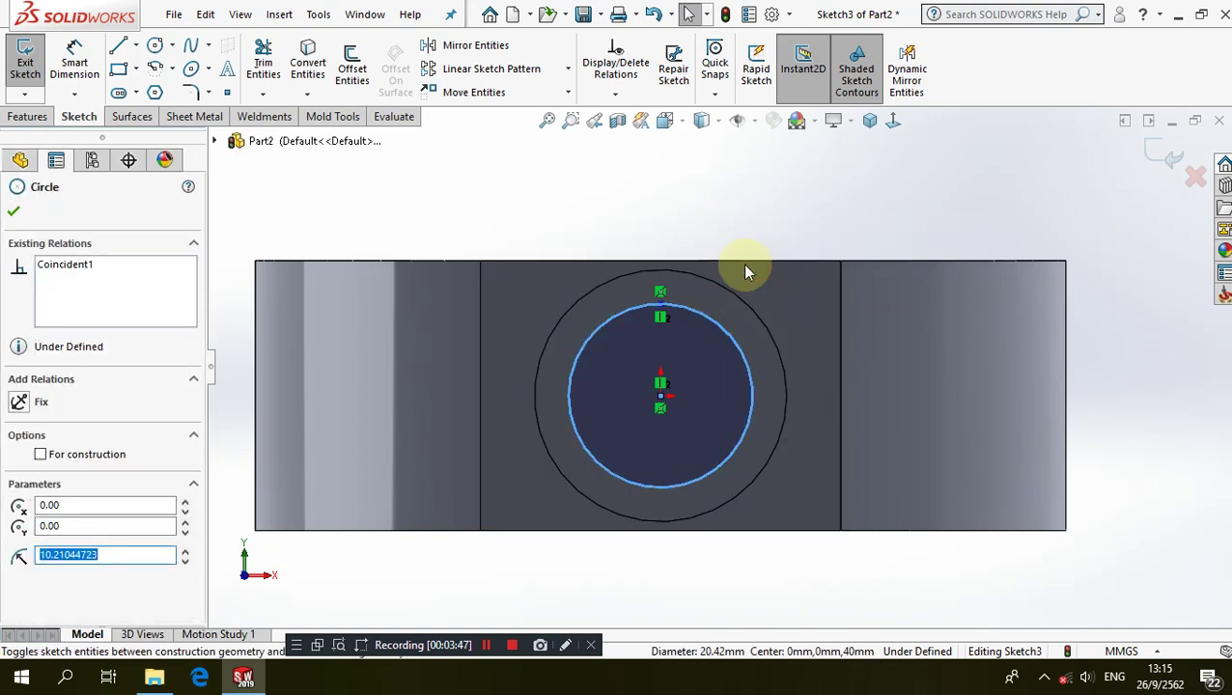
click(710, 191)
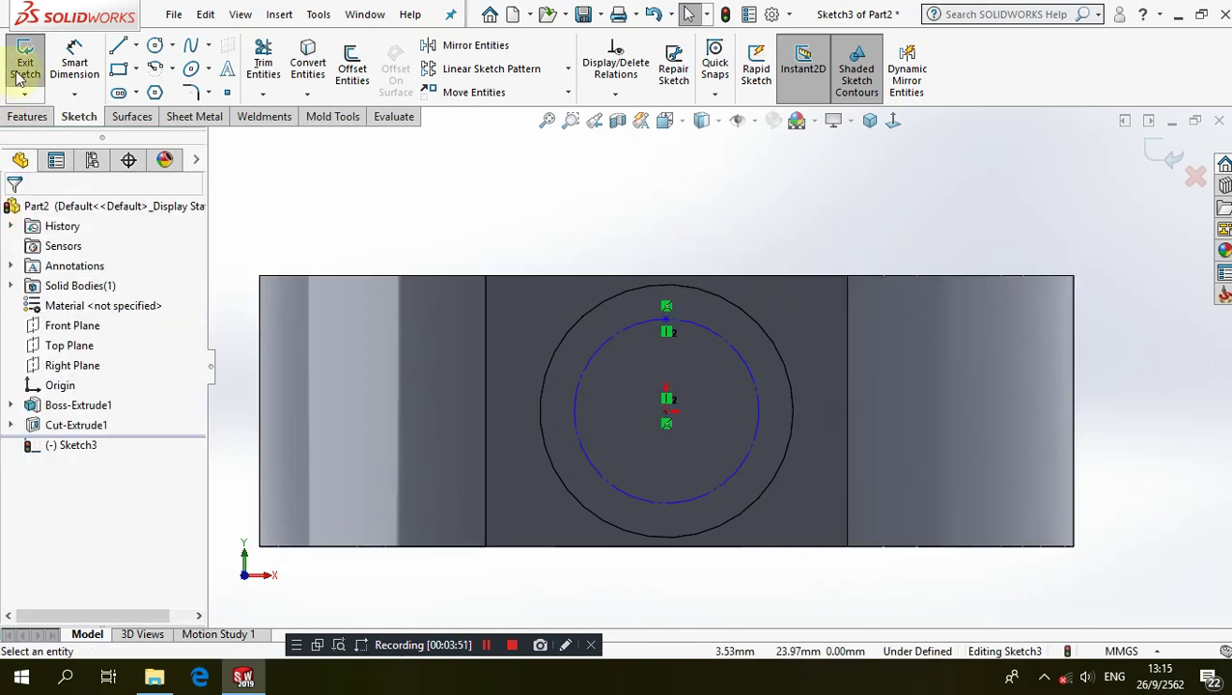
Dimension the construction circle's diameter, first setting it to 24 mm
click(74, 63)
click(680, 290)
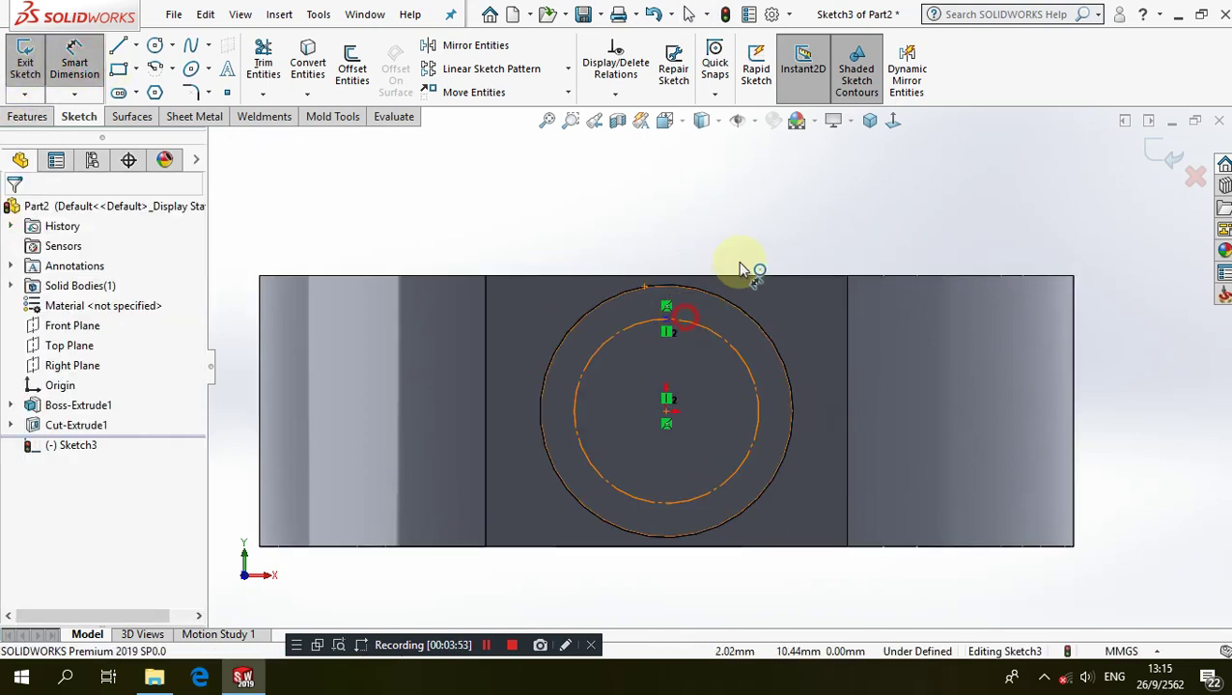
click(772, 218)
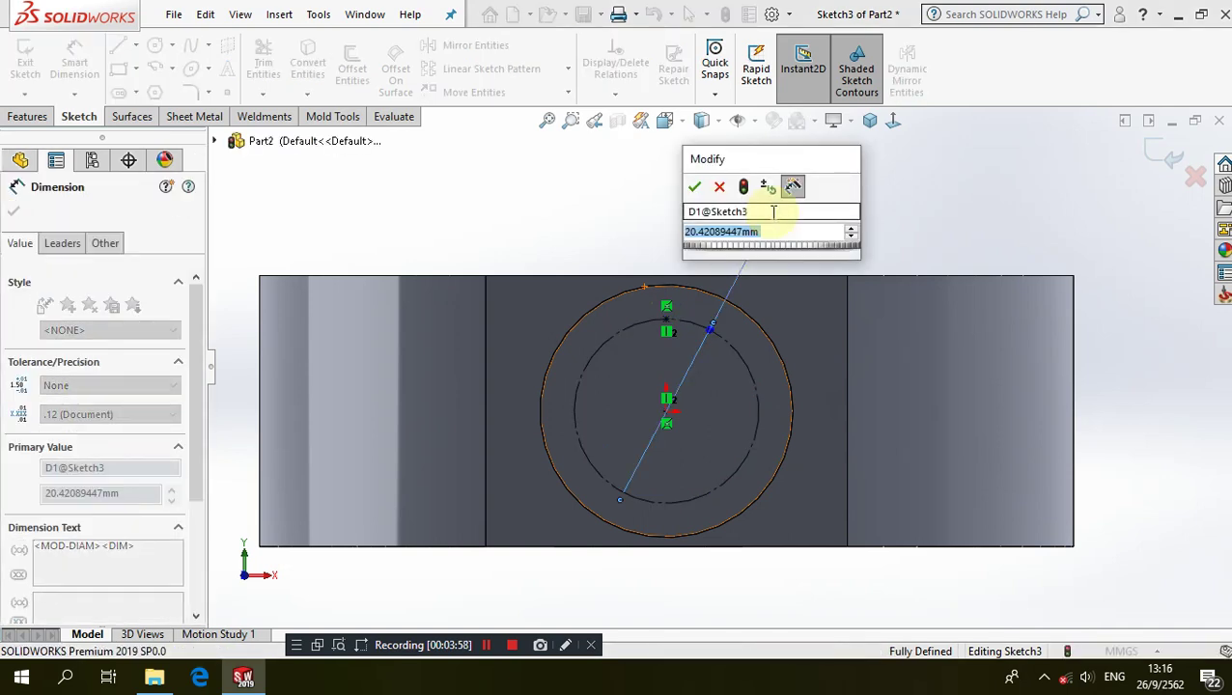
click(694, 187)
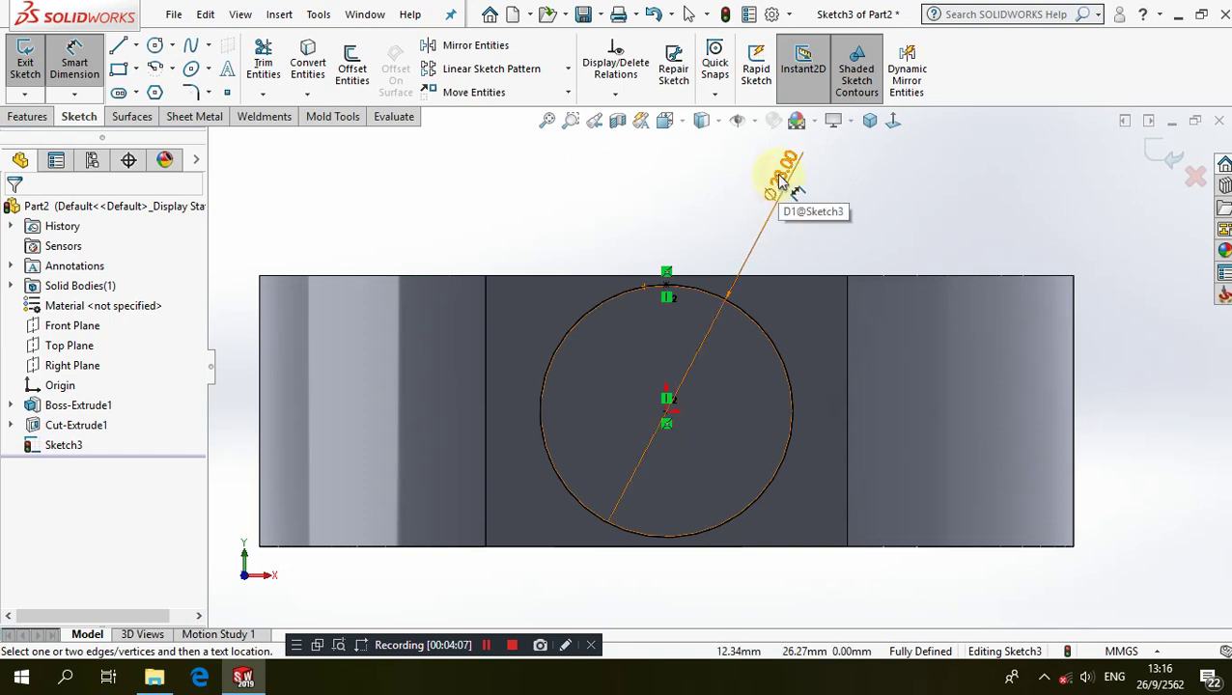
click(782, 181)
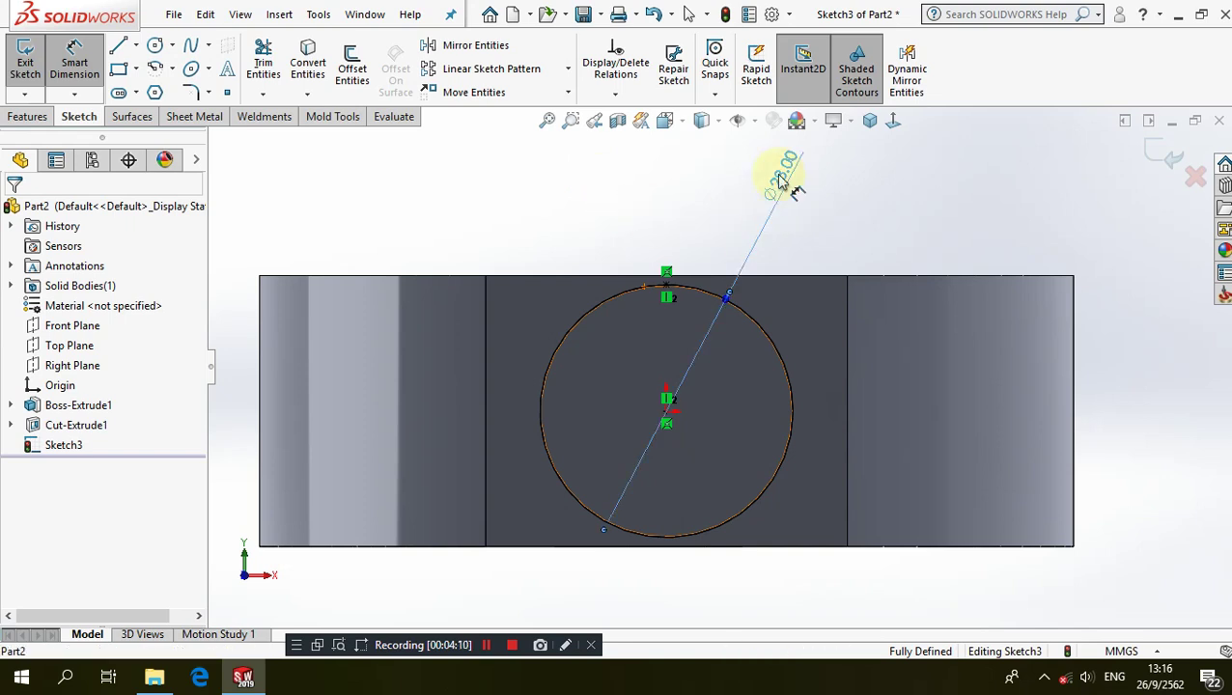
double_click(778, 174)
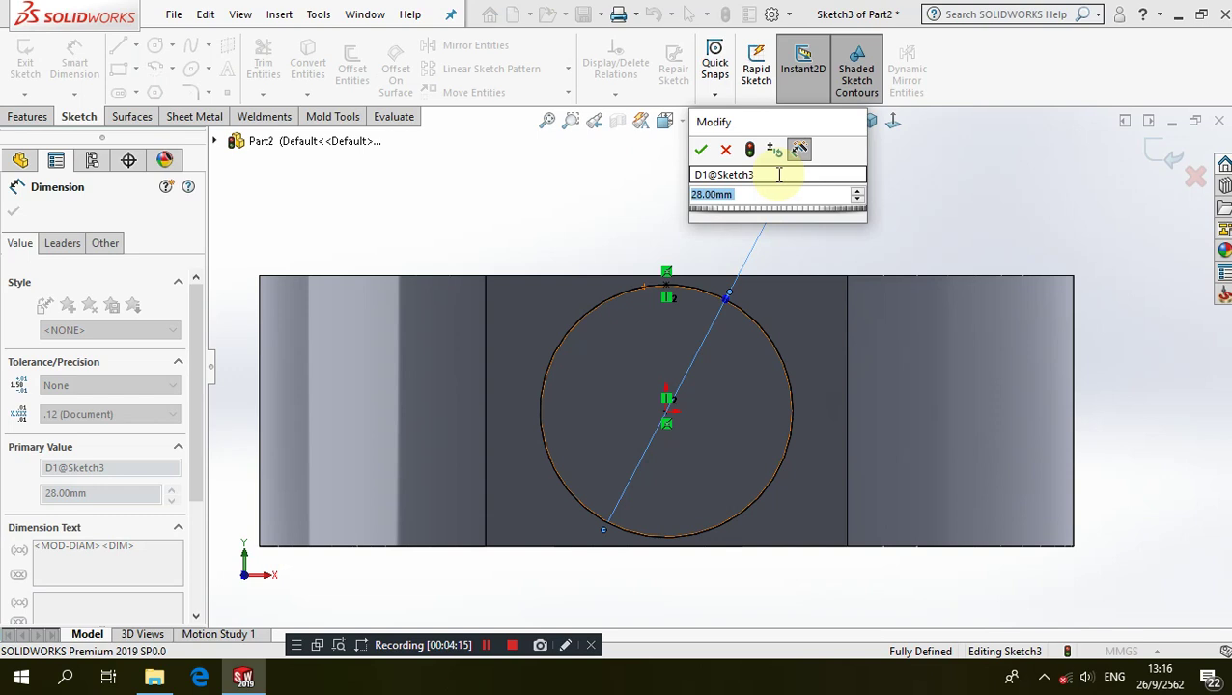
text(24)
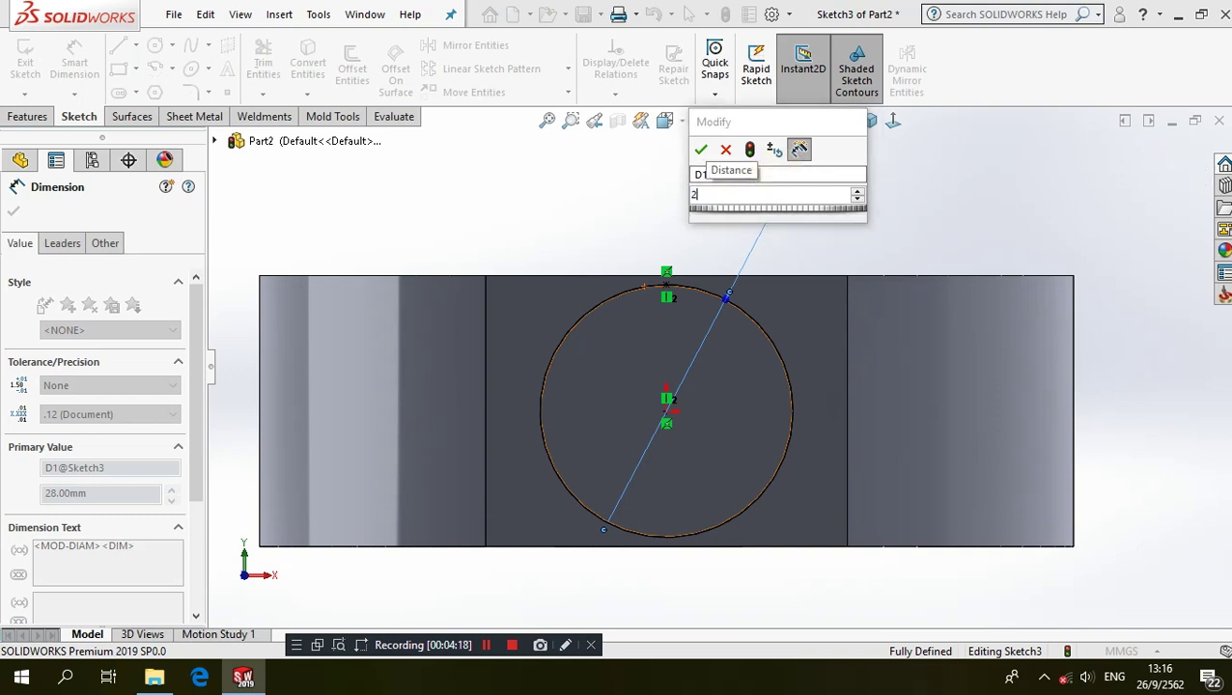
key(Escape)
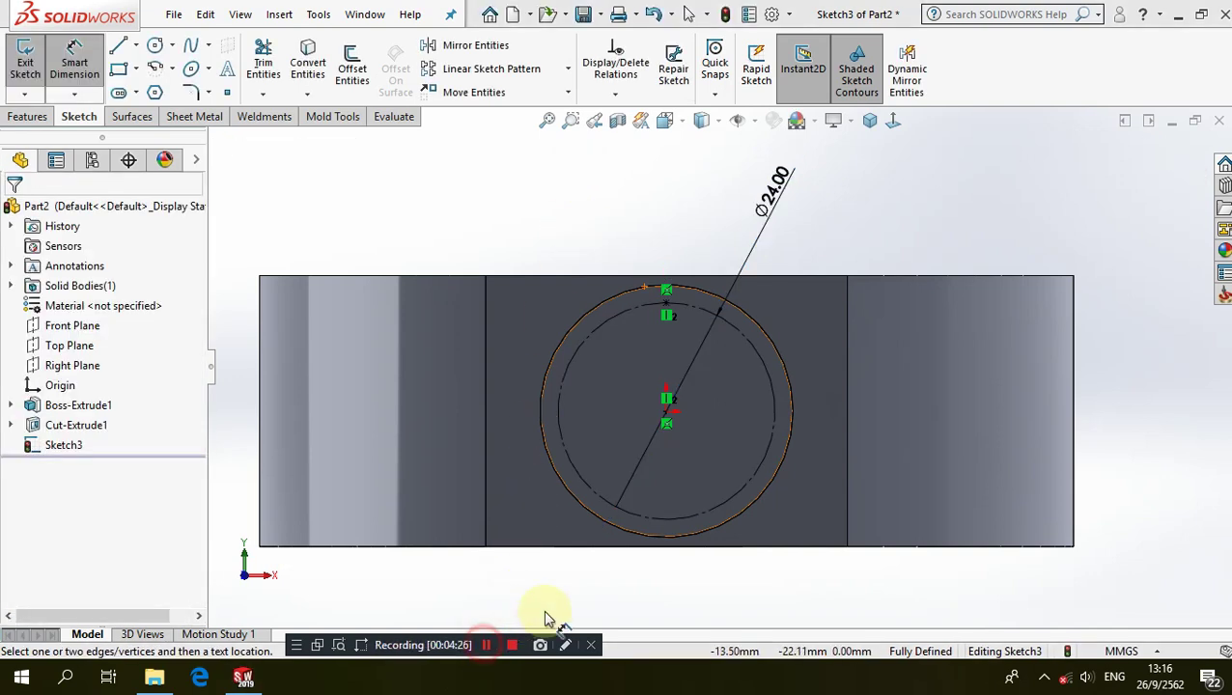
Change the construction circle's diameter to 20 mm and exit the sketch
click(775, 182)
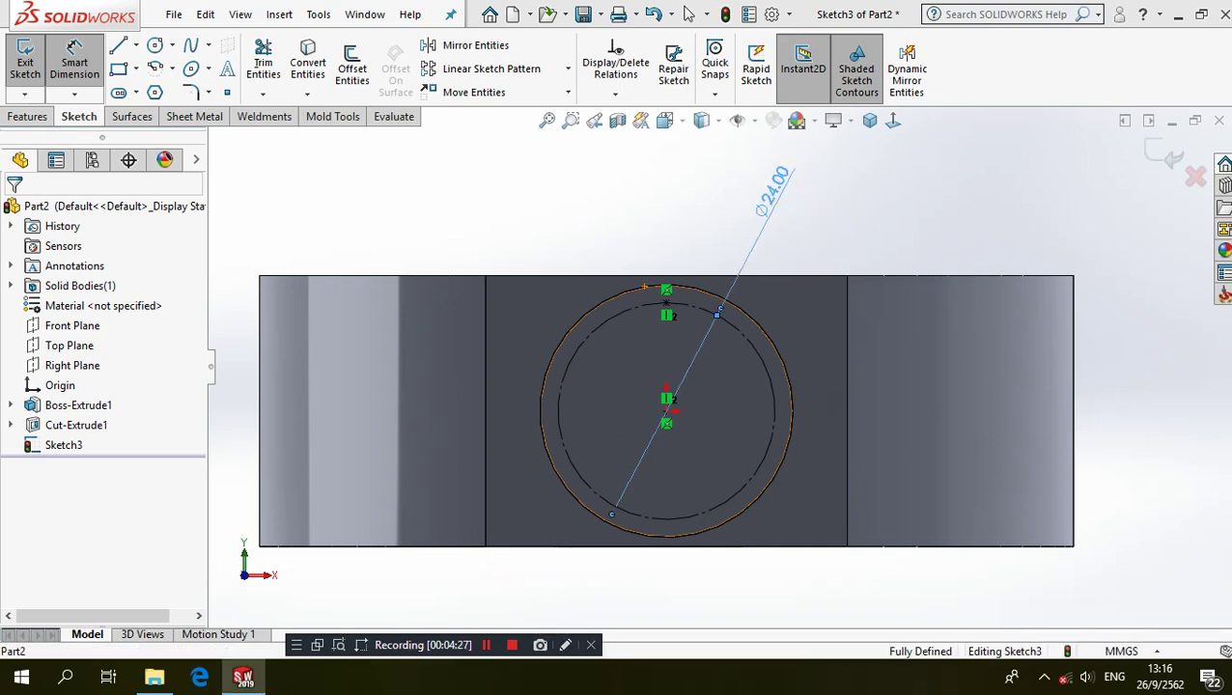
double_click(776, 182)
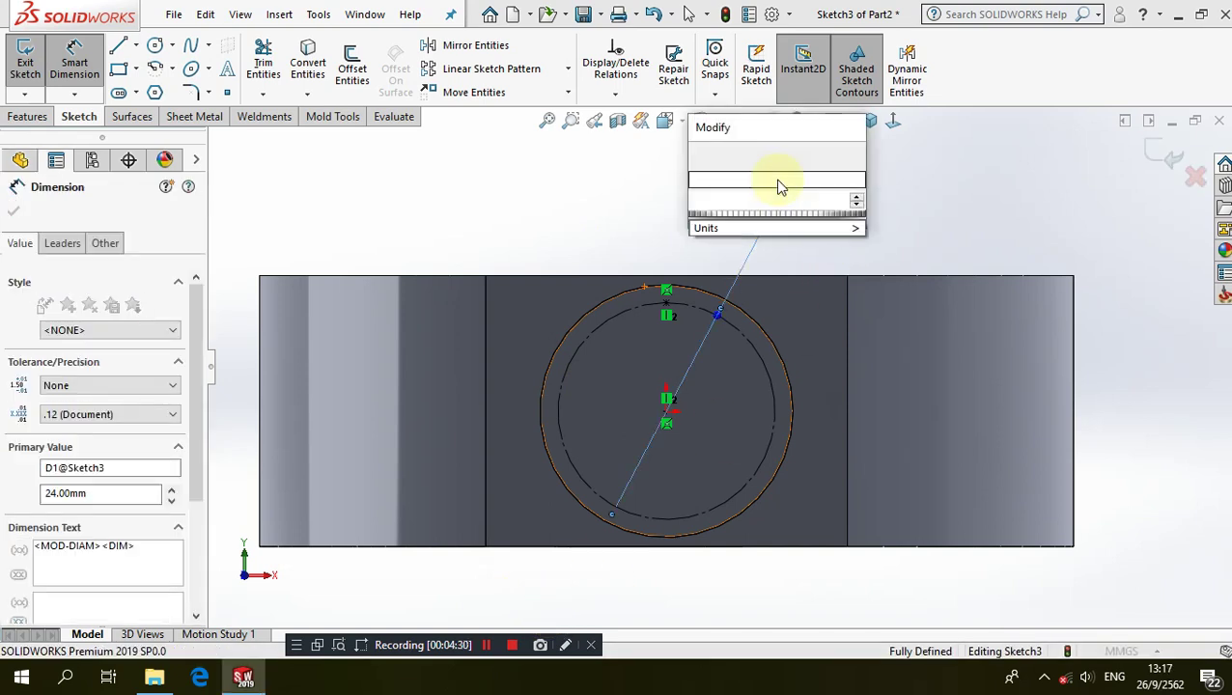
text(20)
key(Escape)
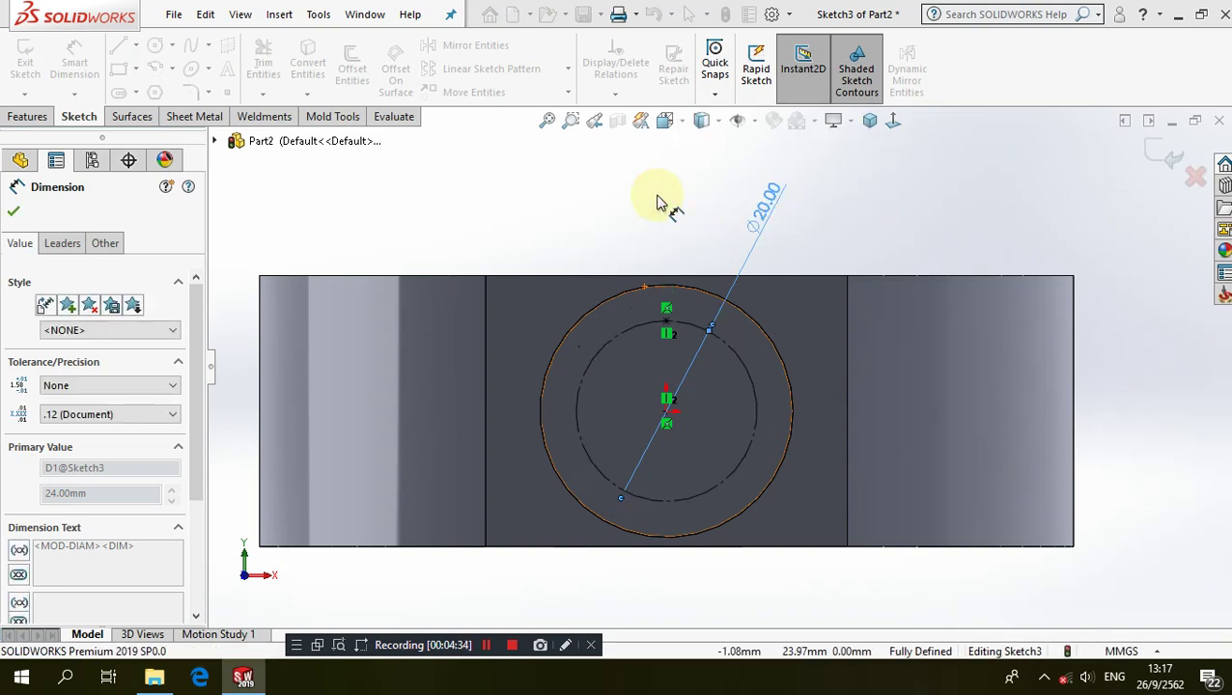
click(27, 65)
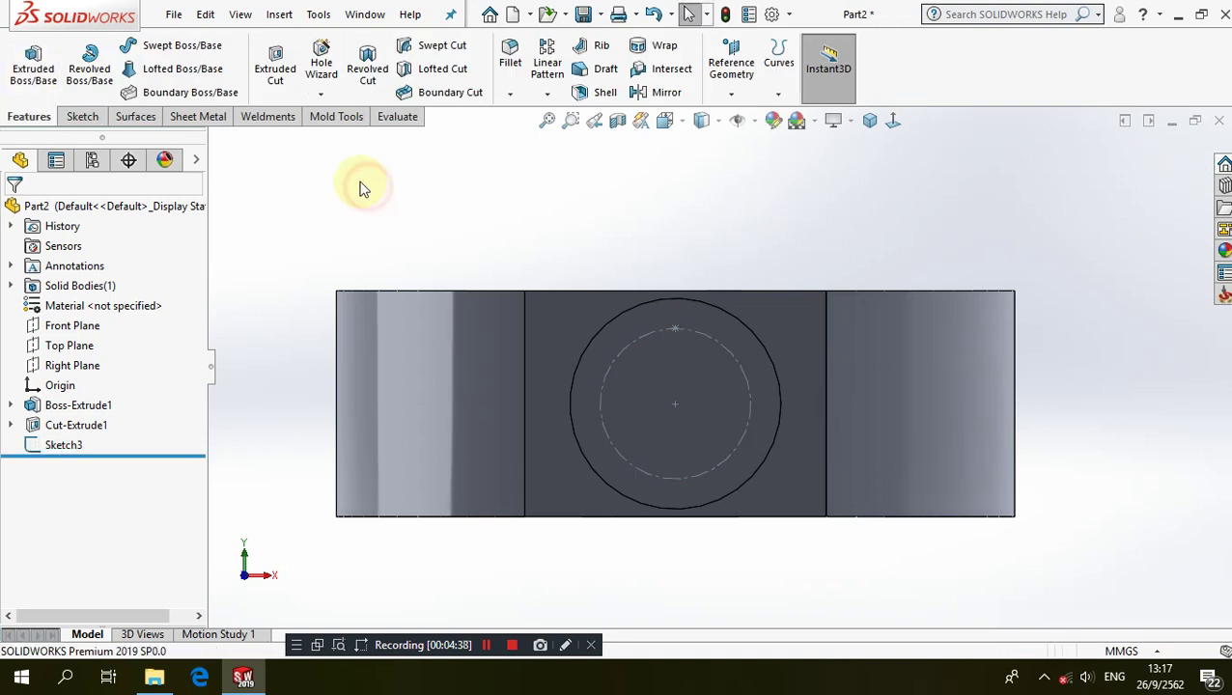
Start a Straight Tap Hole Wizard hole: ANSI Metric bottoming tapped hole, size M5x0.8
click(314, 60)
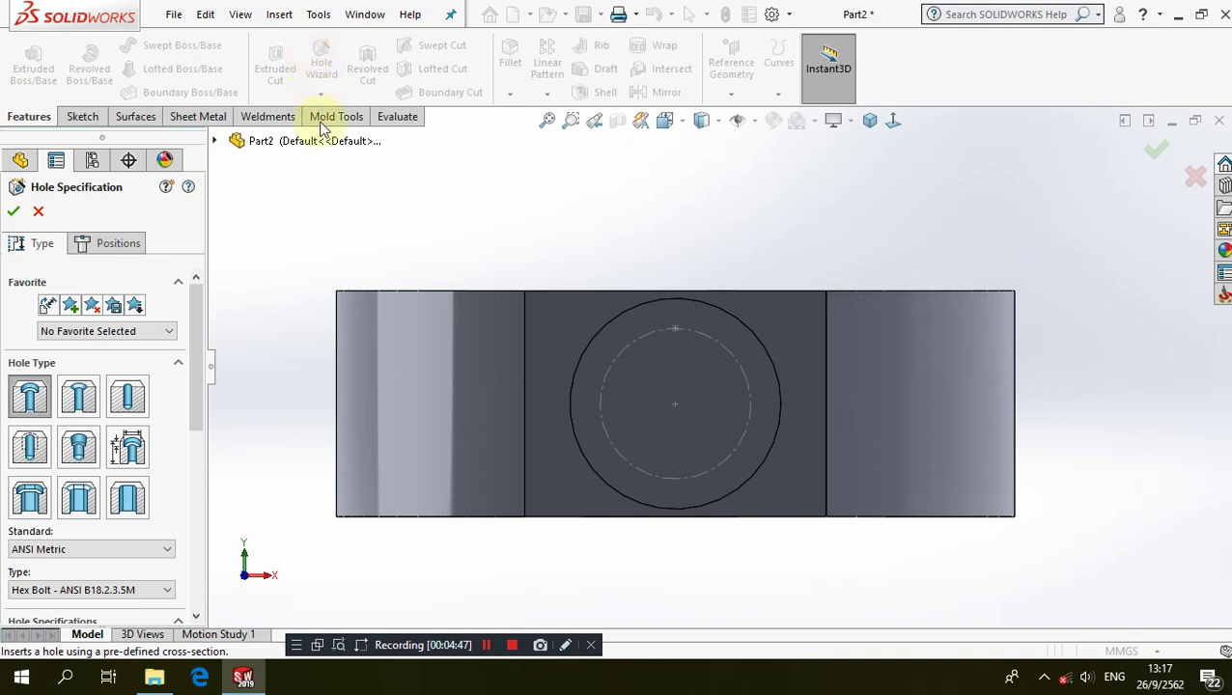
drag(190, 320, 195, 336)
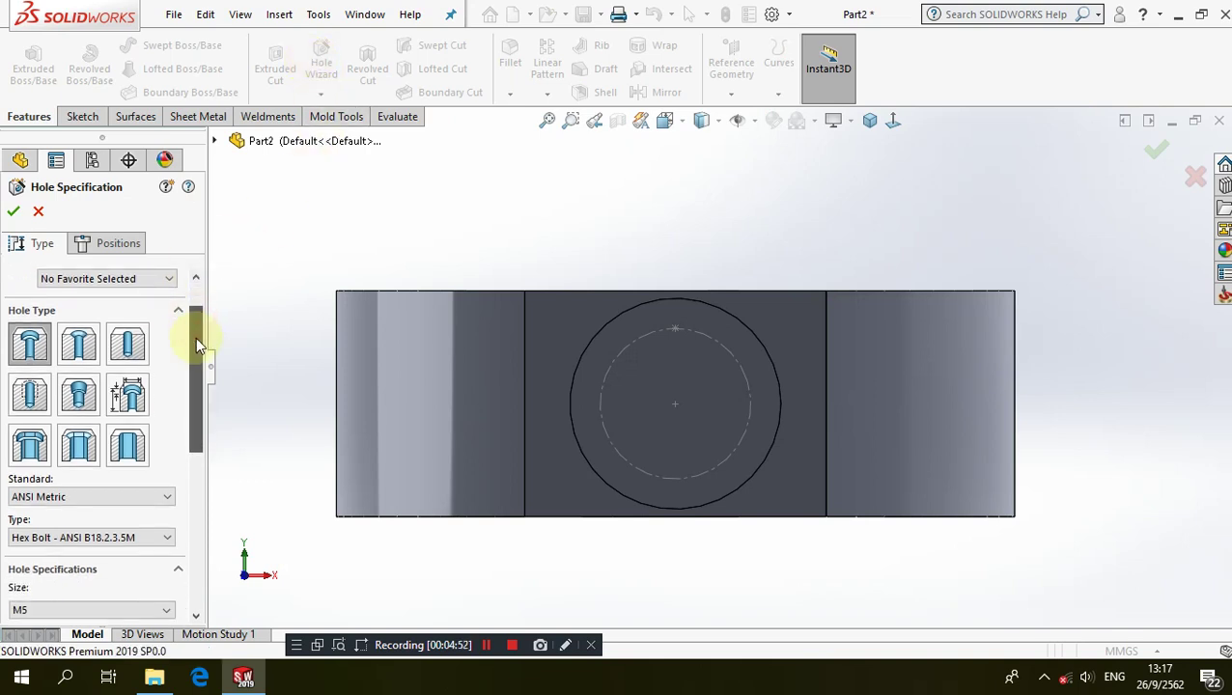
click(29, 394)
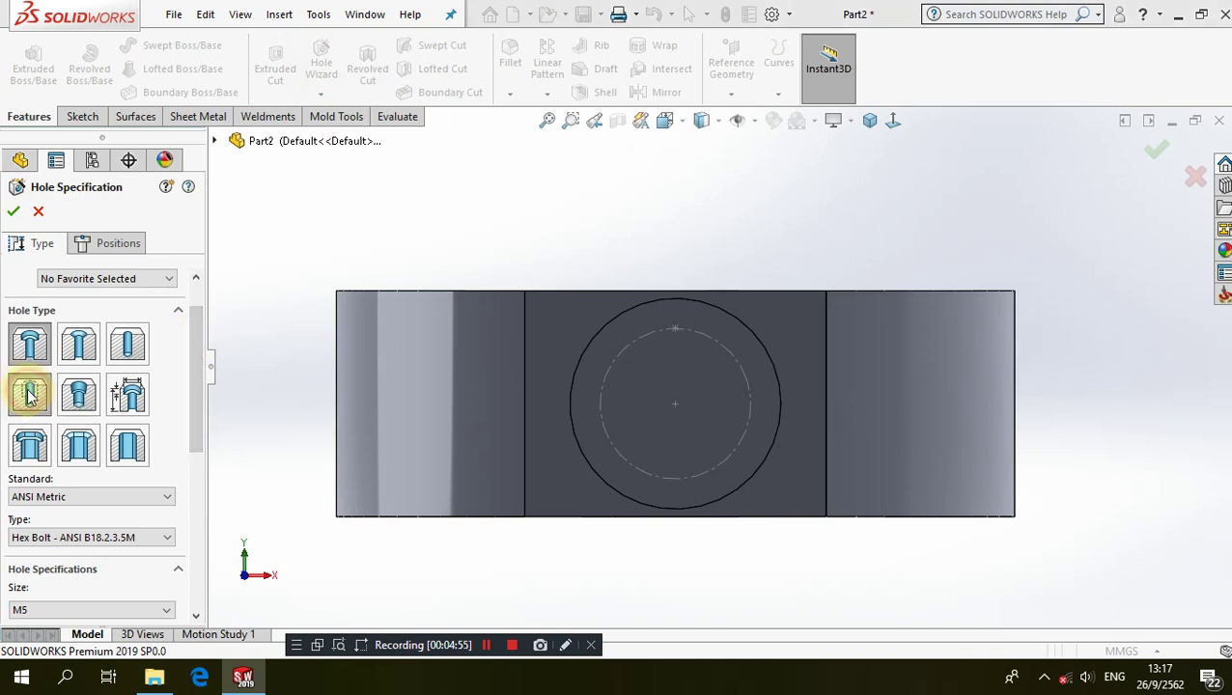
click(430, 307)
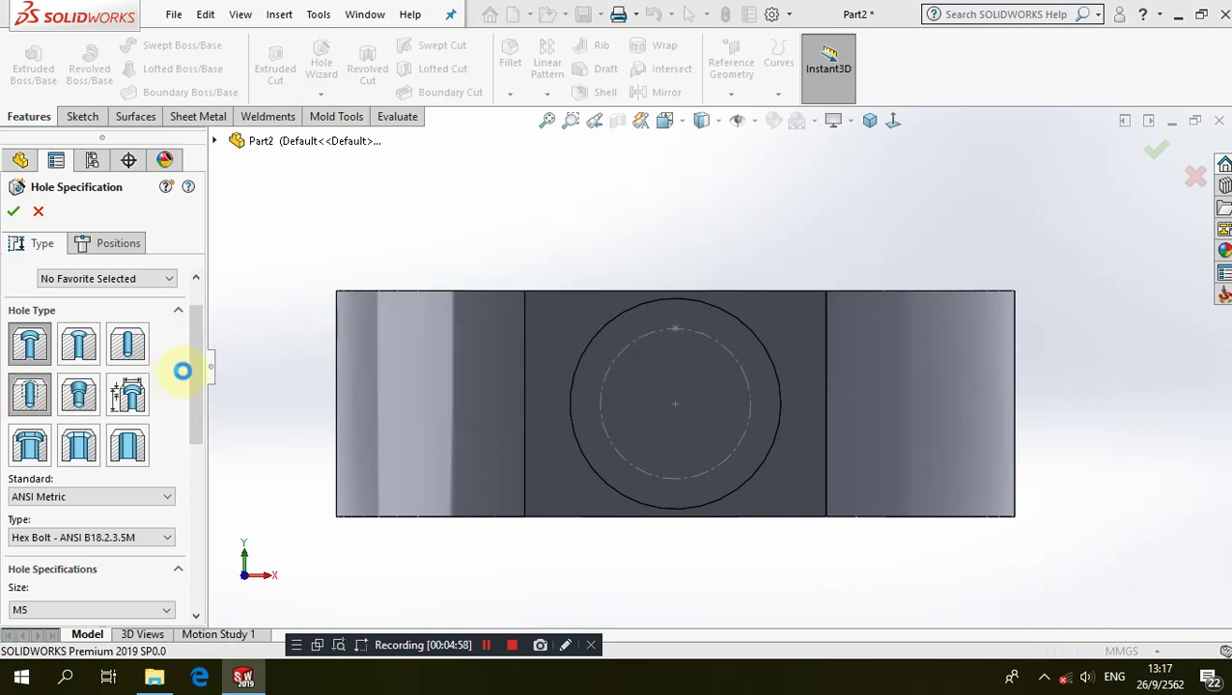
drag(194, 358, 189, 417)
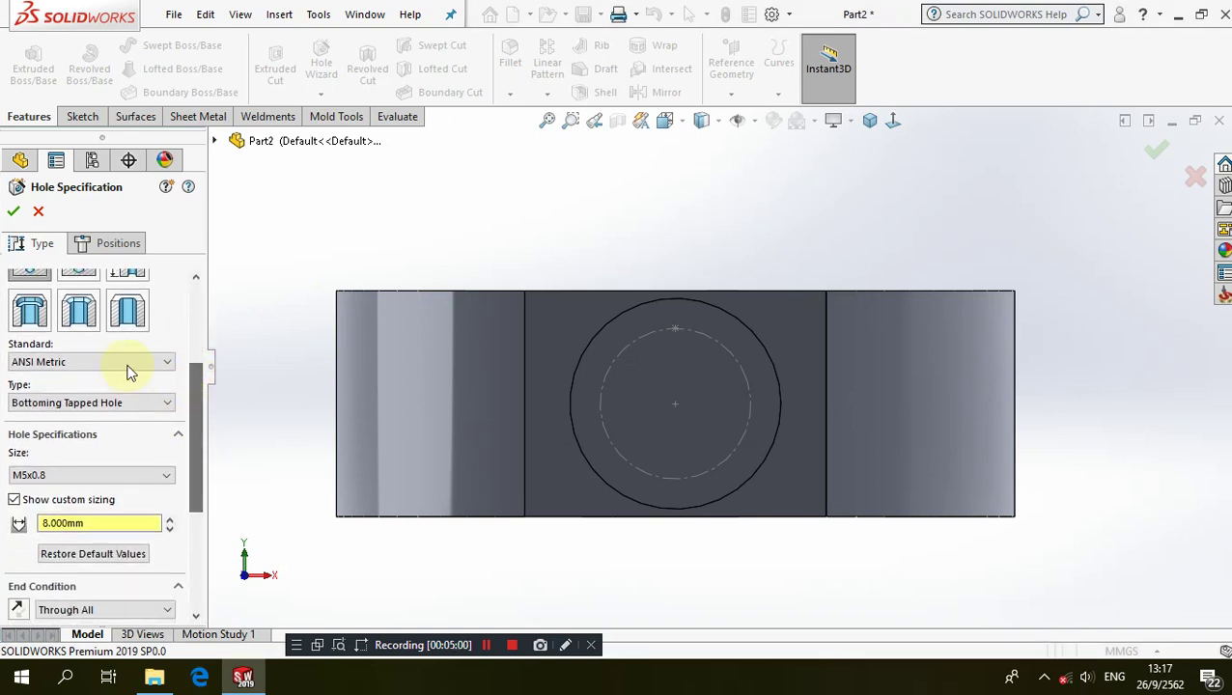
click(127, 363)
click(49, 381)
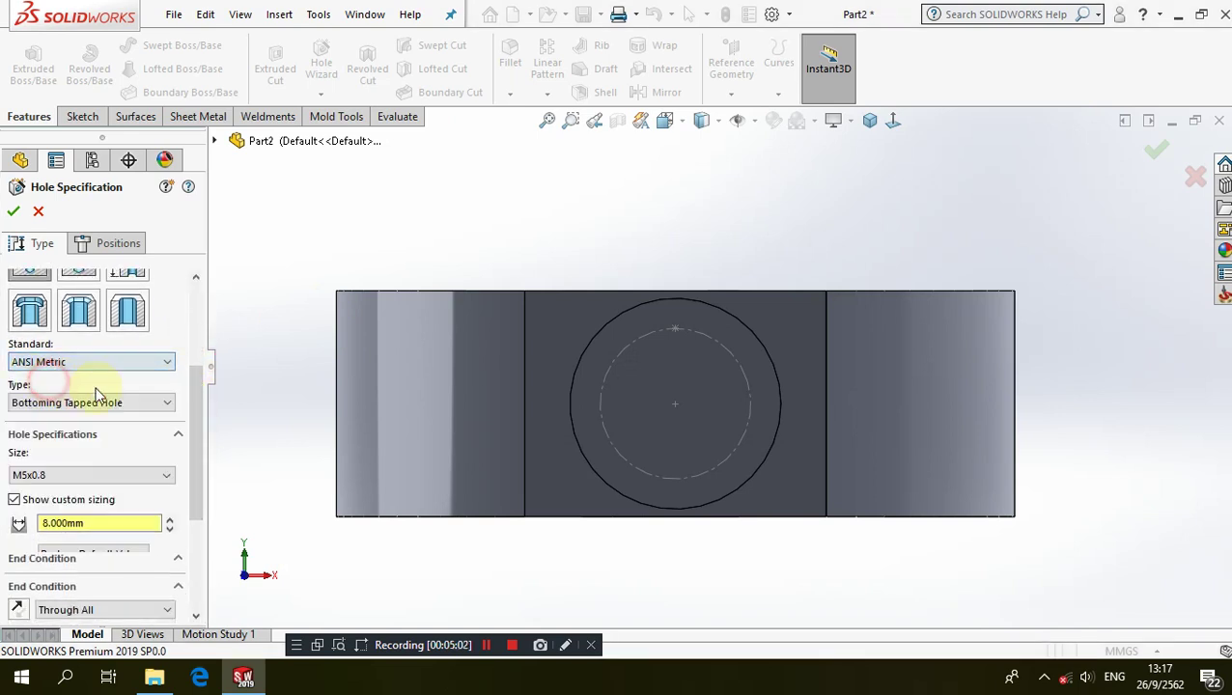
drag(185, 412, 190, 462)
scroll(190, 461, down, 1)
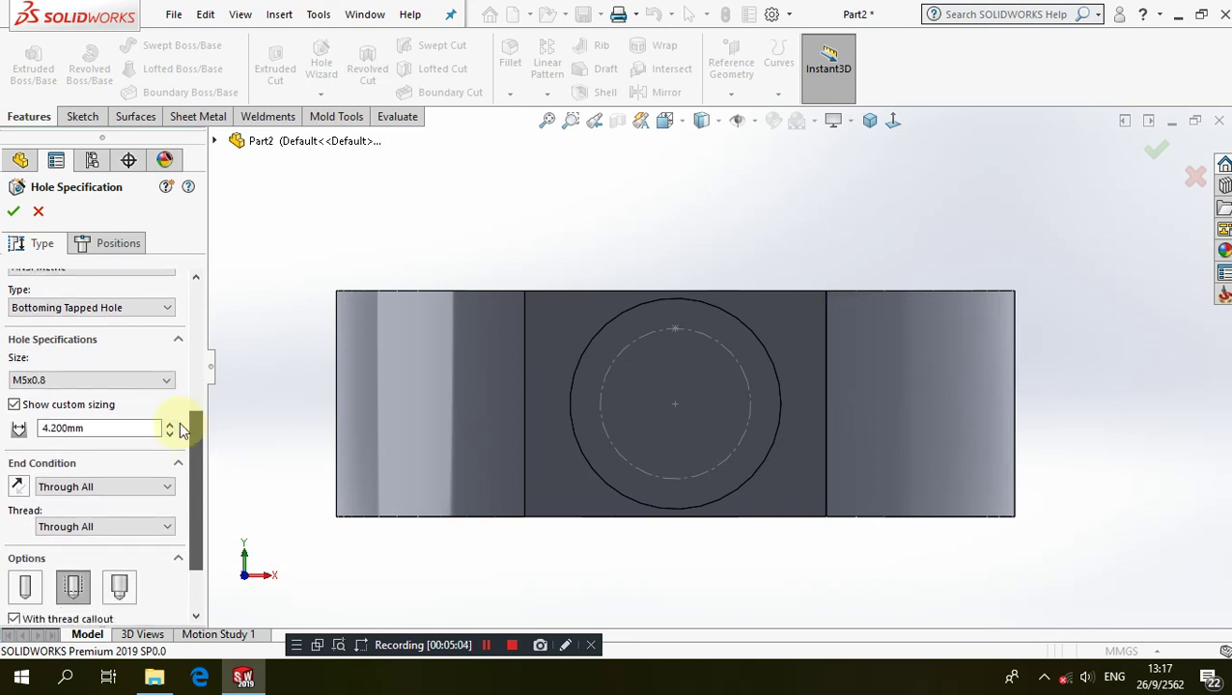
click(78, 381)
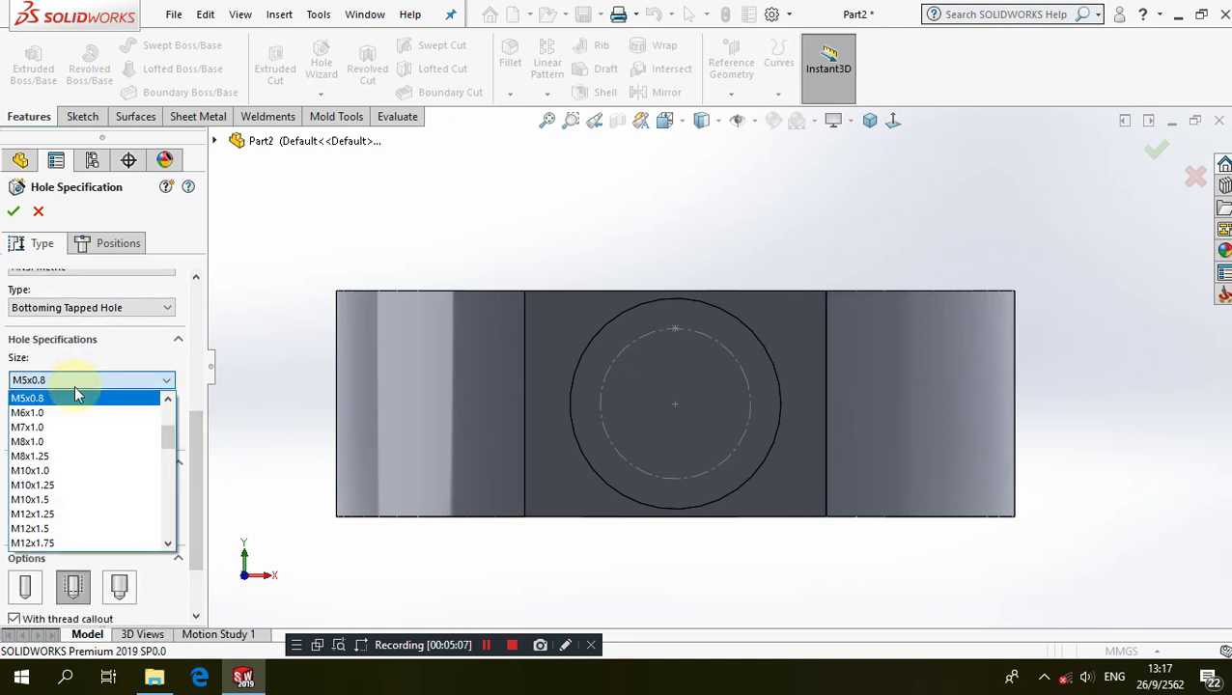
click(78, 398)
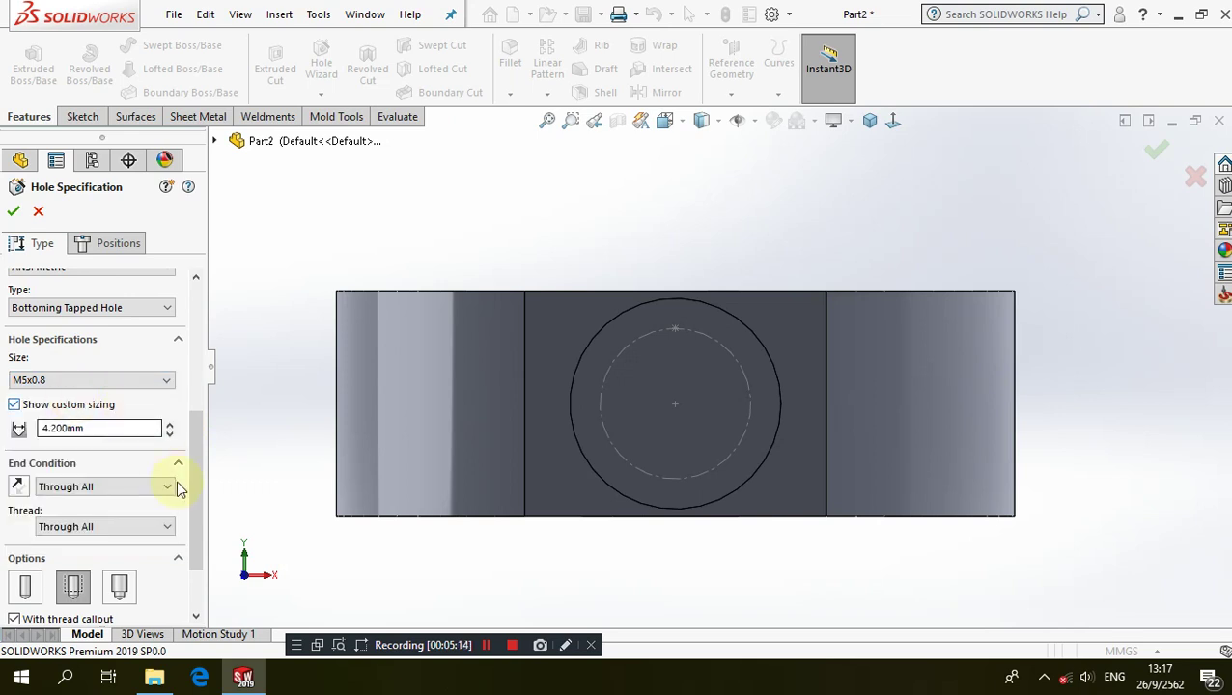
Make the hole Blind, 6 mm deep, with an 8 mm thread depth
mouse_move(199, 473)
mouse_down()
mouse_move(202, 509)
mouse_move(203, 473)
mouse_up()
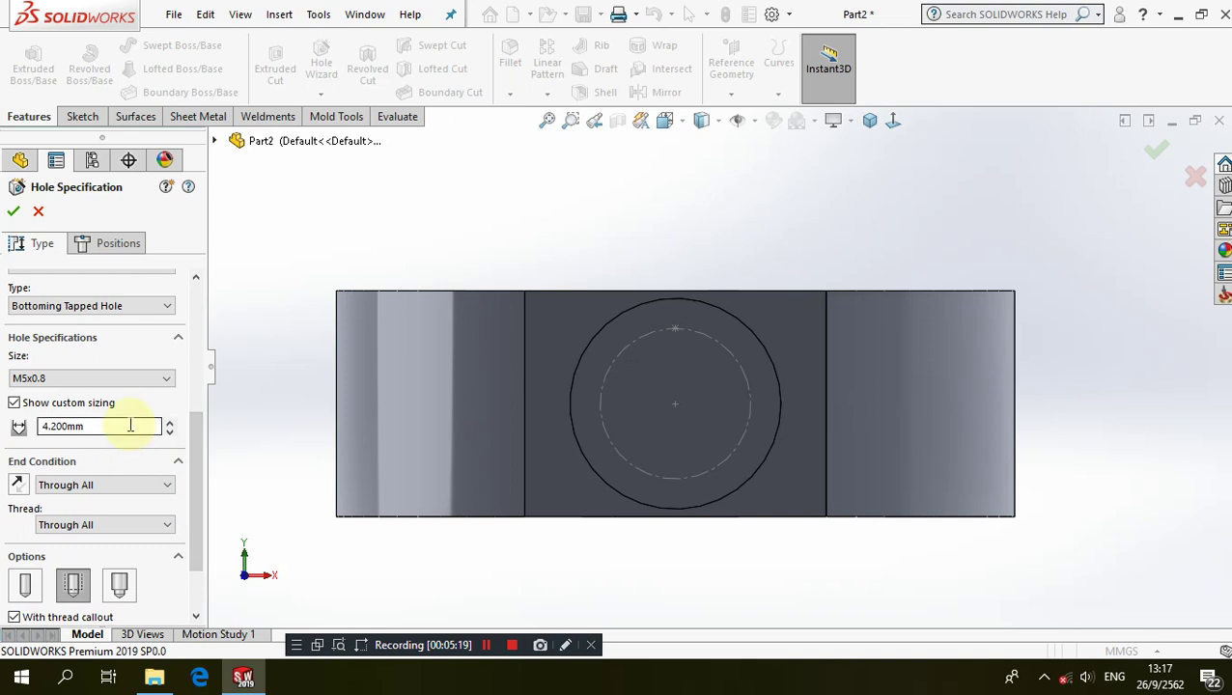
drag(193, 502, 192, 512)
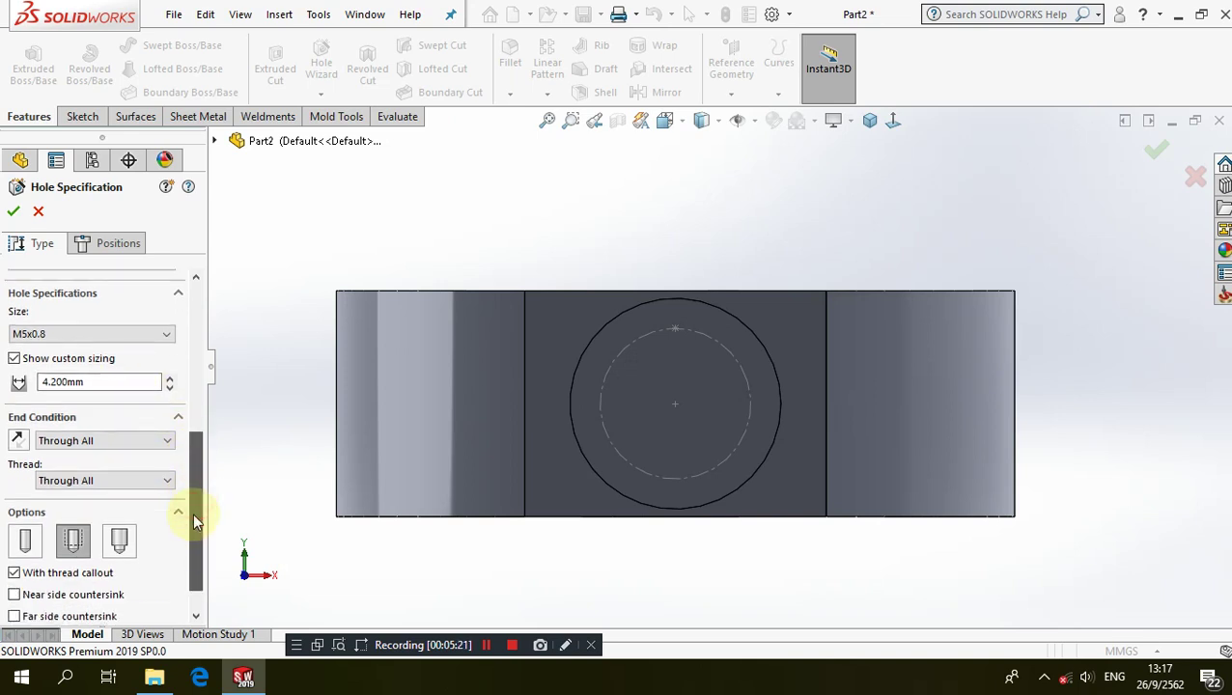
click(100, 440)
click(95, 456)
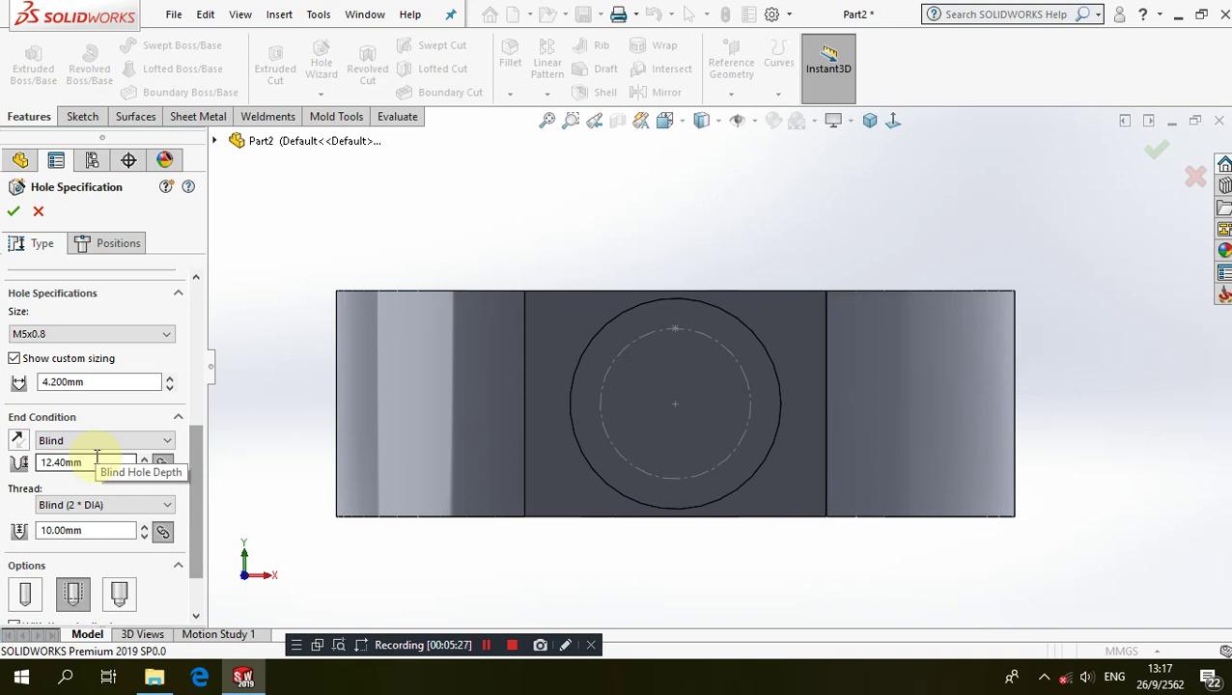
drag(96, 462, 3, 450)
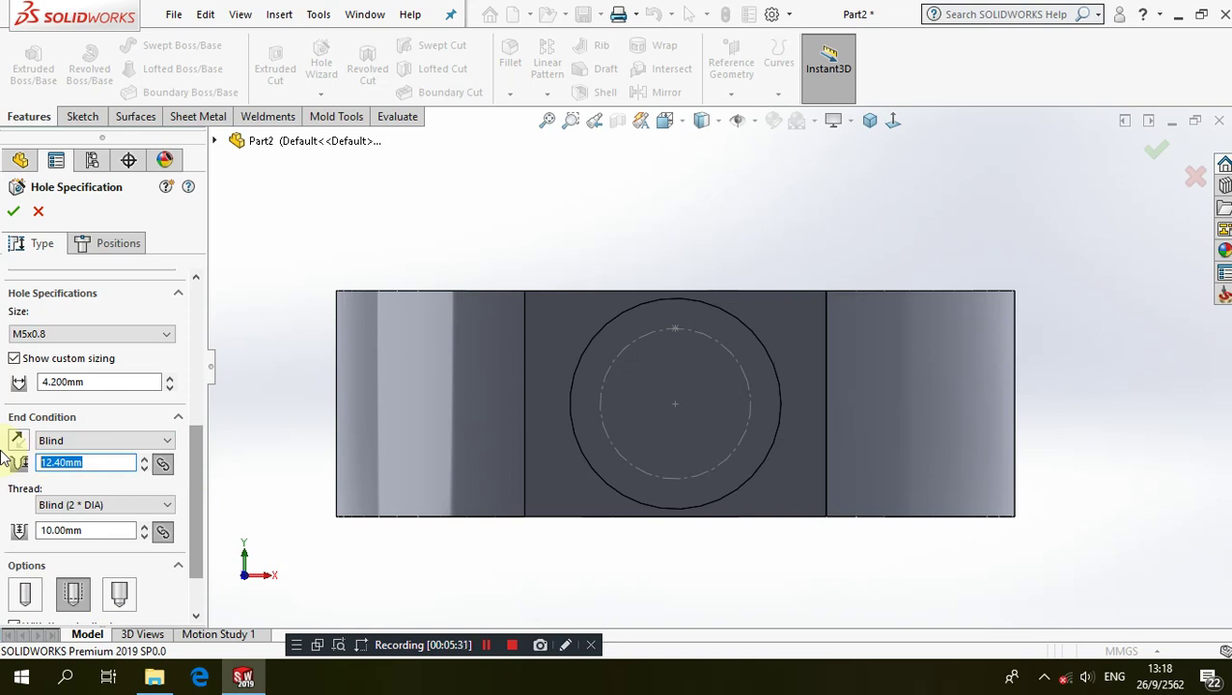
text(6)
drag(94, 529, 3, 521)
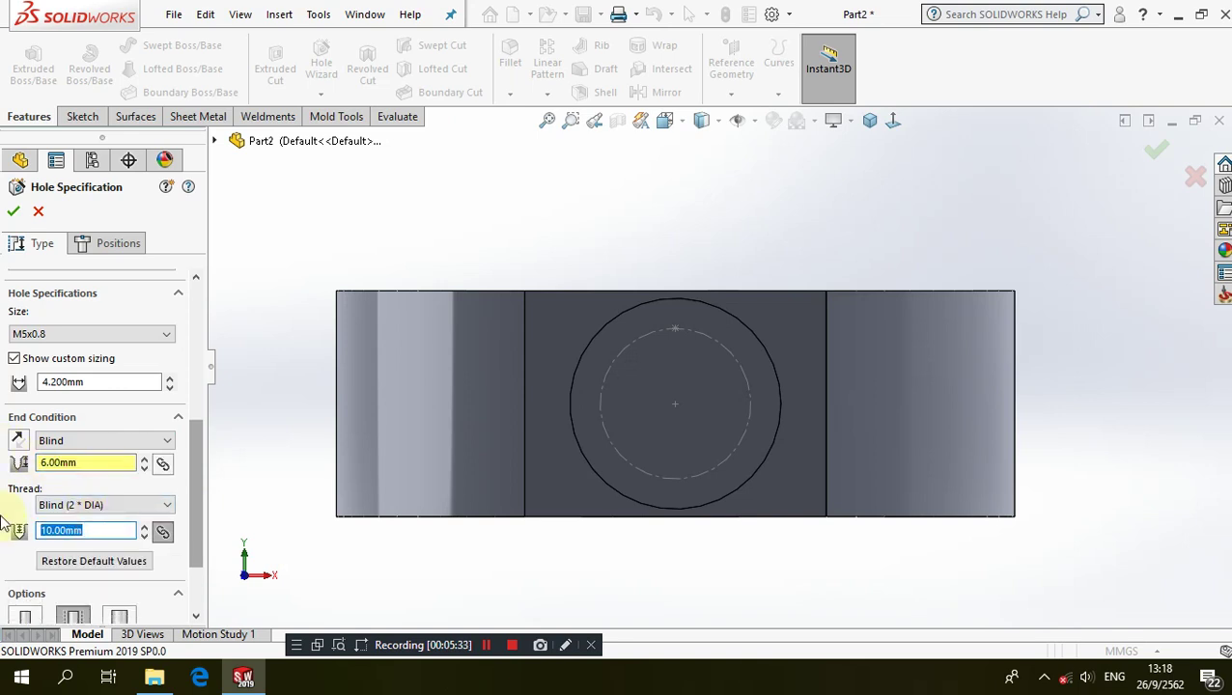
text(8)
key(Tab)
Place the M5x0.8 tapped hole on the front face at the top of the recess circle
click(114, 243)
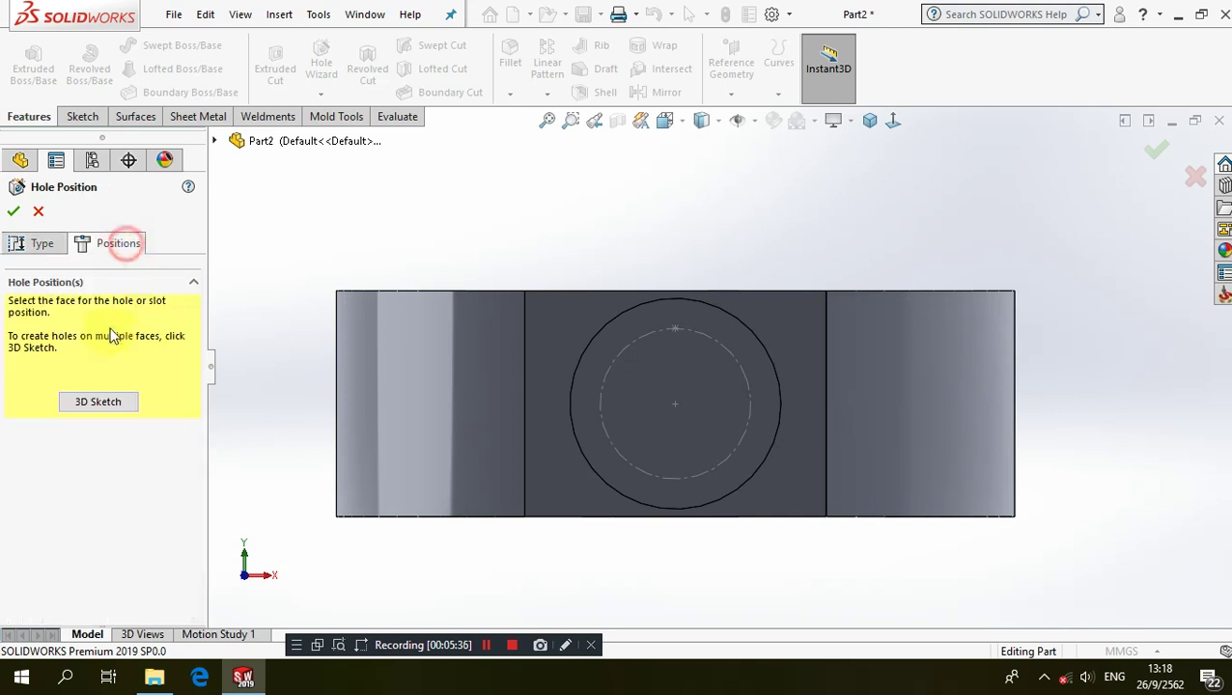
click(641, 338)
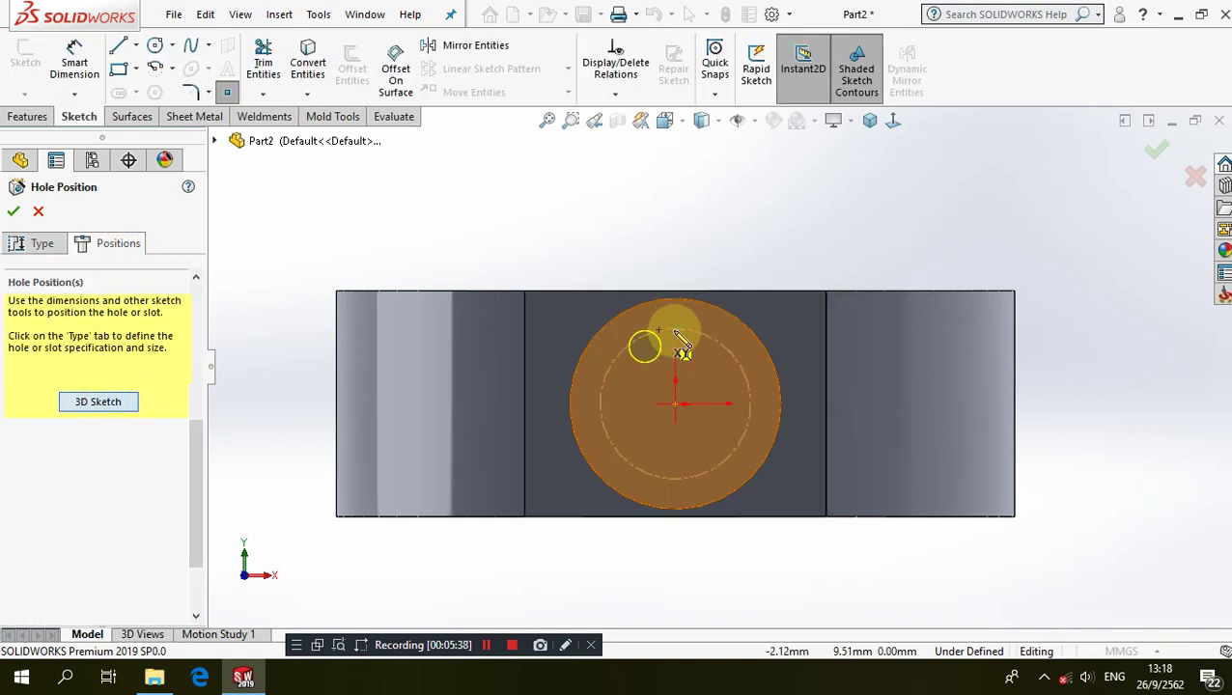
click(411, 335)
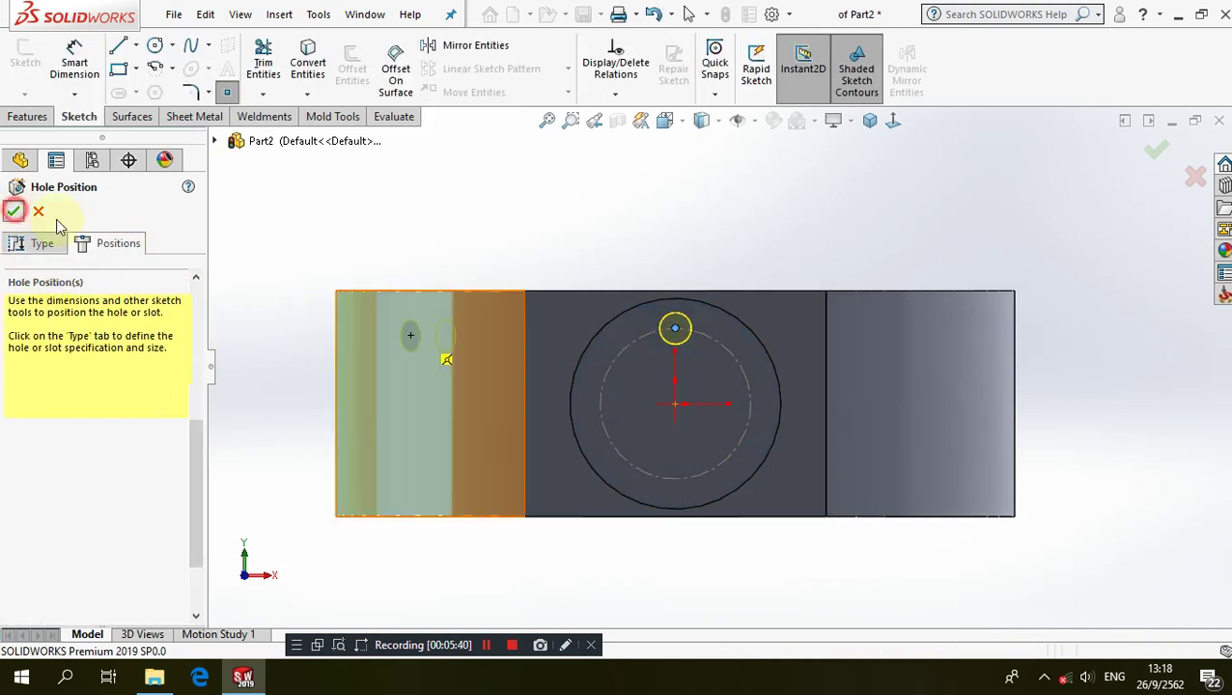
click(13, 210)
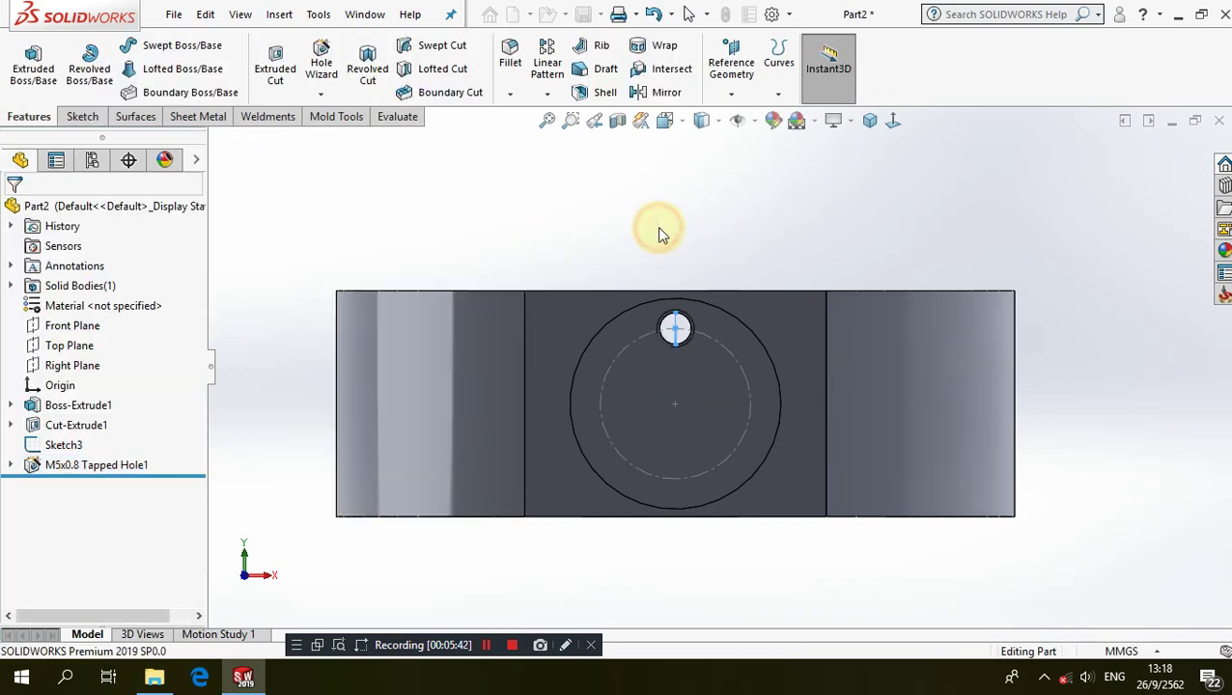
mouse_move(647, 238)
middle_down()
mouse_move(601, 486)
mouse_move(613, 401)
mouse_move(634, 431)
middle_up()
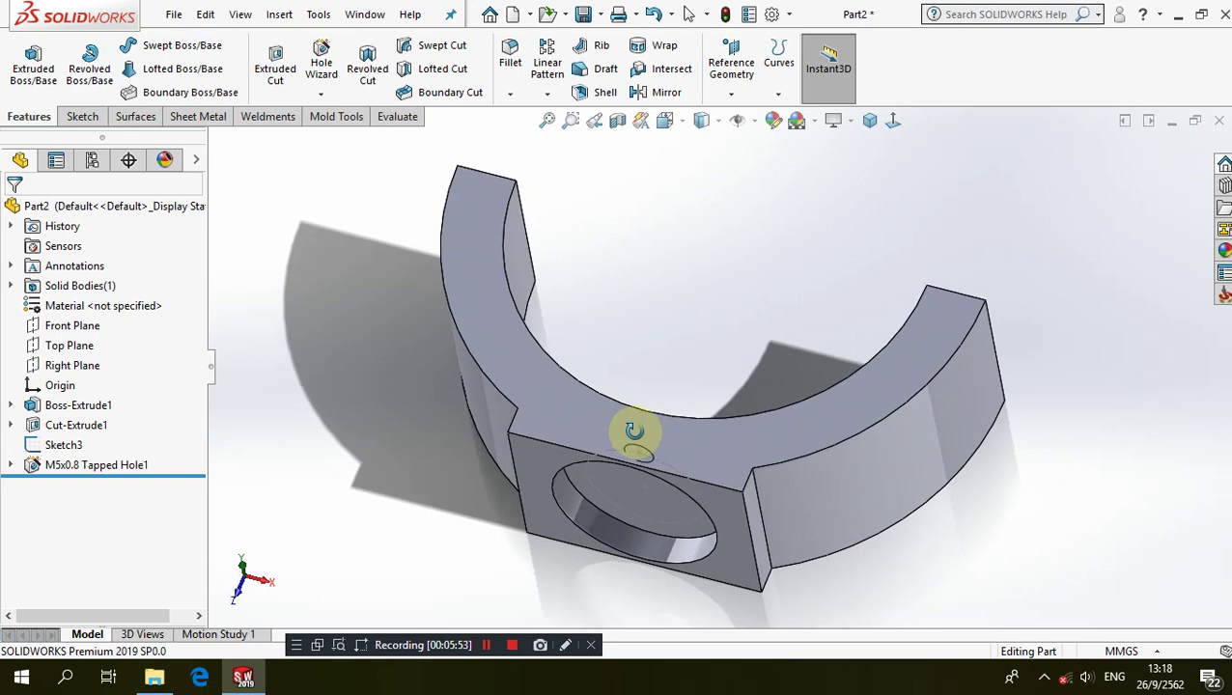
mouse_move(635, 431)
middle_down()
mouse_move(635, 405)
mouse_move(566, 311)
mouse_move(517, 426)
mouse_move(522, 440)
mouse_move(465, 457)
mouse_move(456, 495)
mouse_move(470, 522)
mouse_move(578, 364)
mouse_move(645, 432)
mouse_move(495, 610)
middle_up()
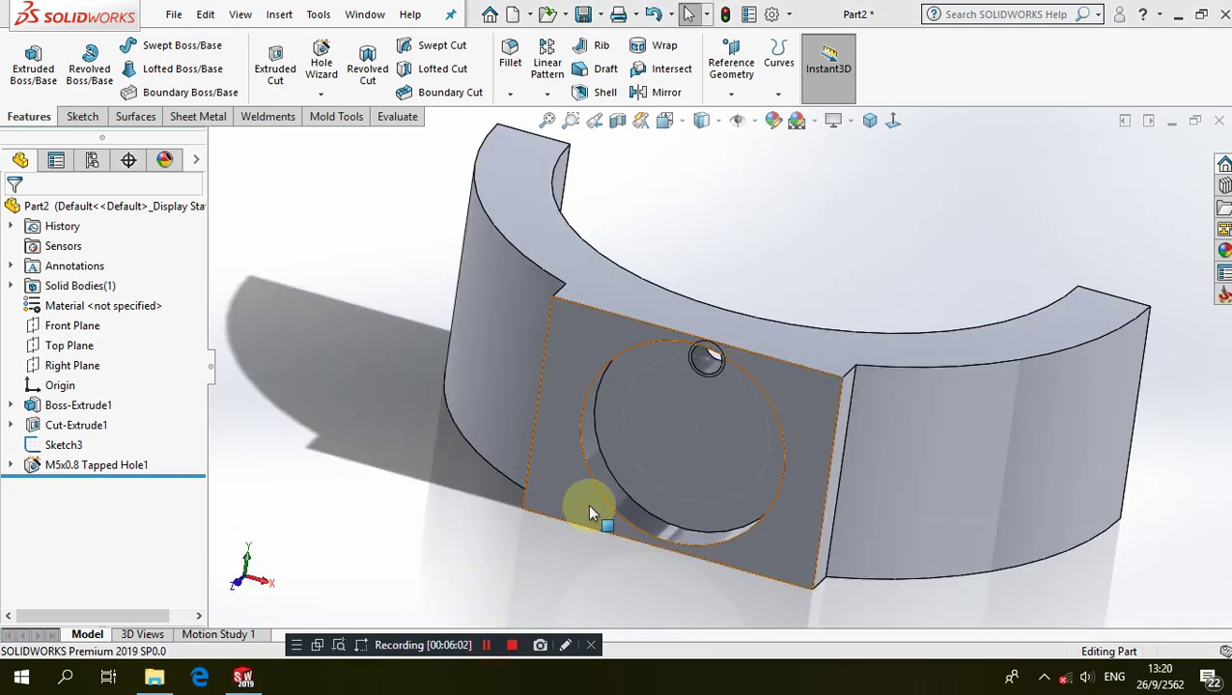
Circular-pattern the tapped hole around the recess edge: 4 instances equally spaced over 360°
click(547, 93)
click(560, 137)
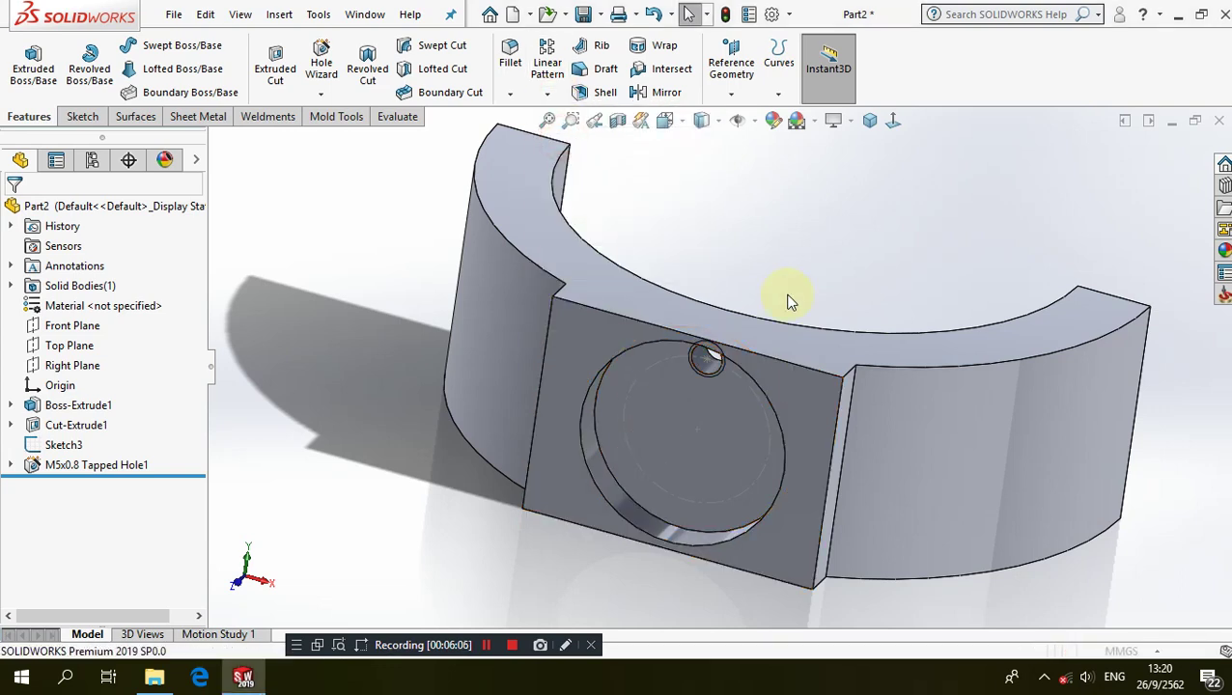
click(702, 367)
click(76, 267)
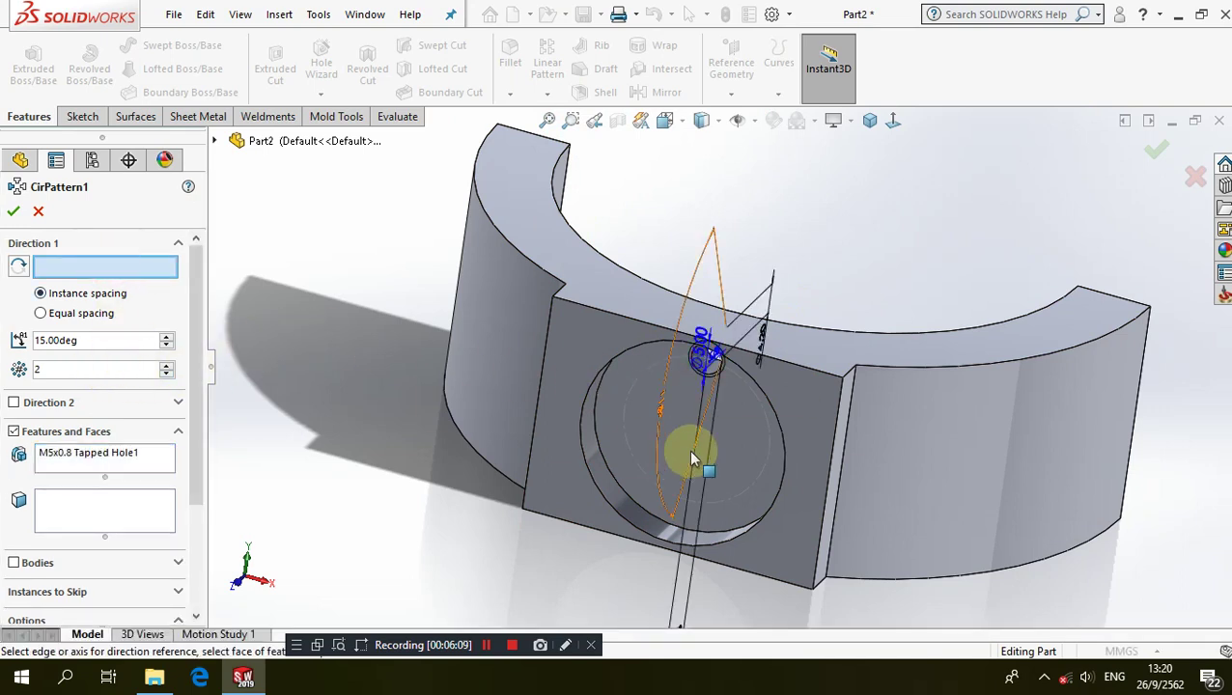
click(600, 490)
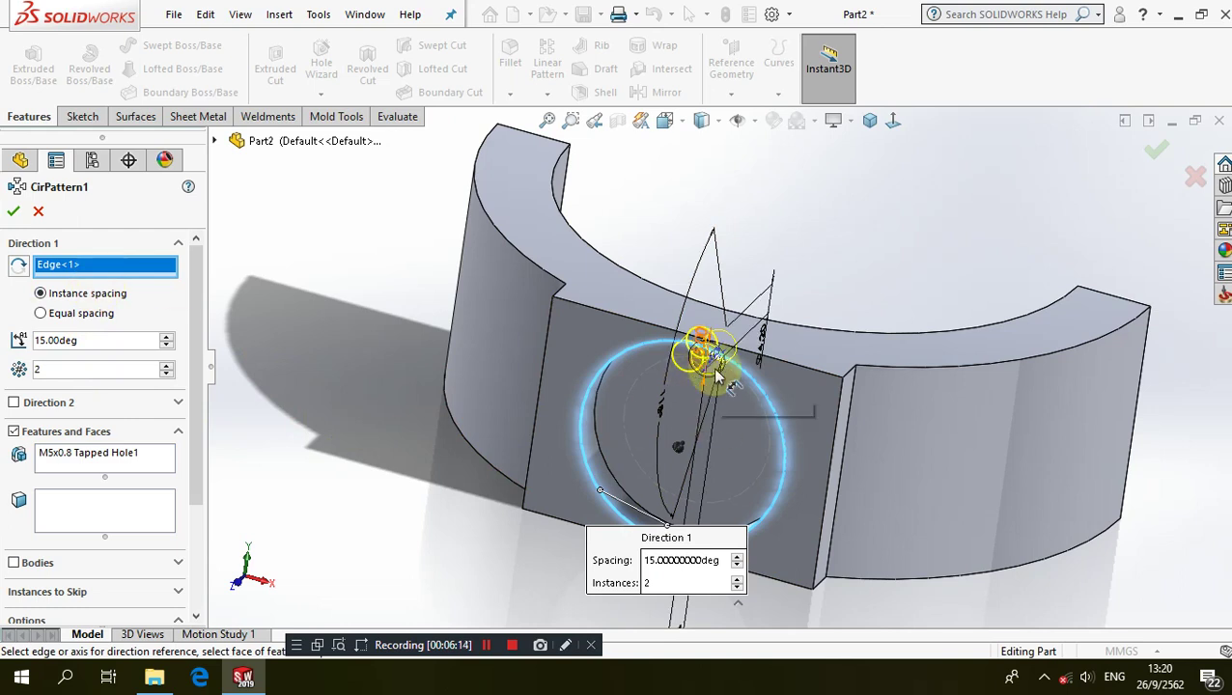
click(102, 319)
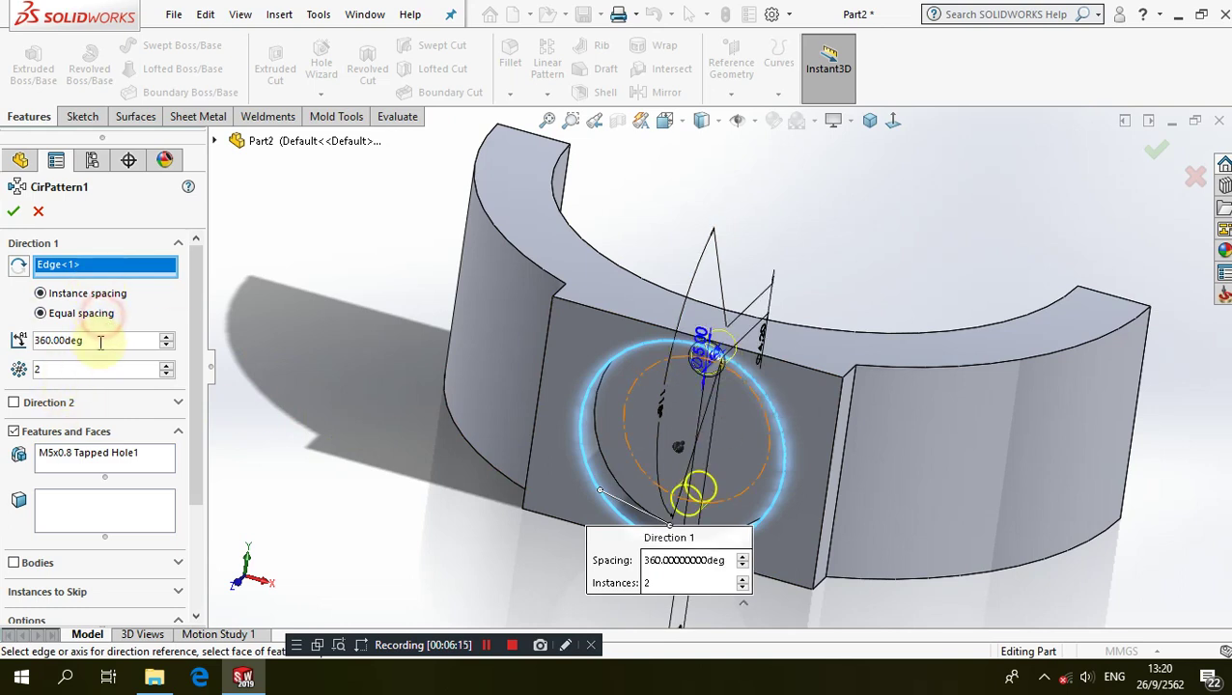
double_click(58, 370)
text(4)
key(Return)
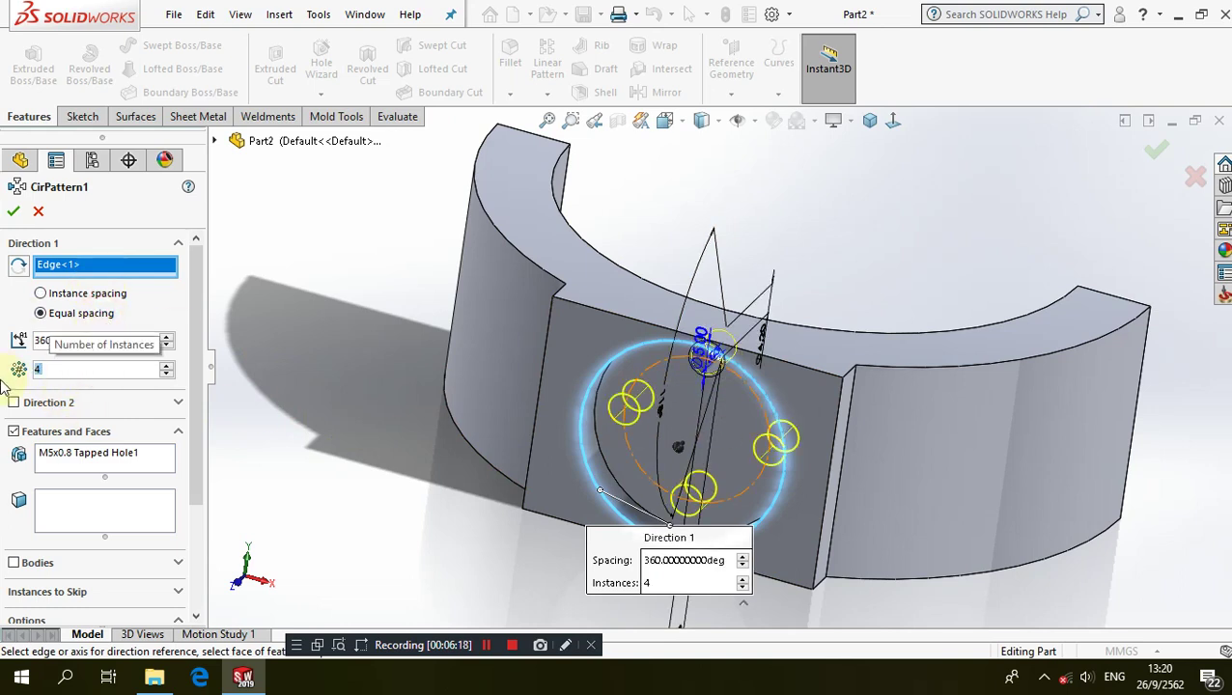
click(287, 508)
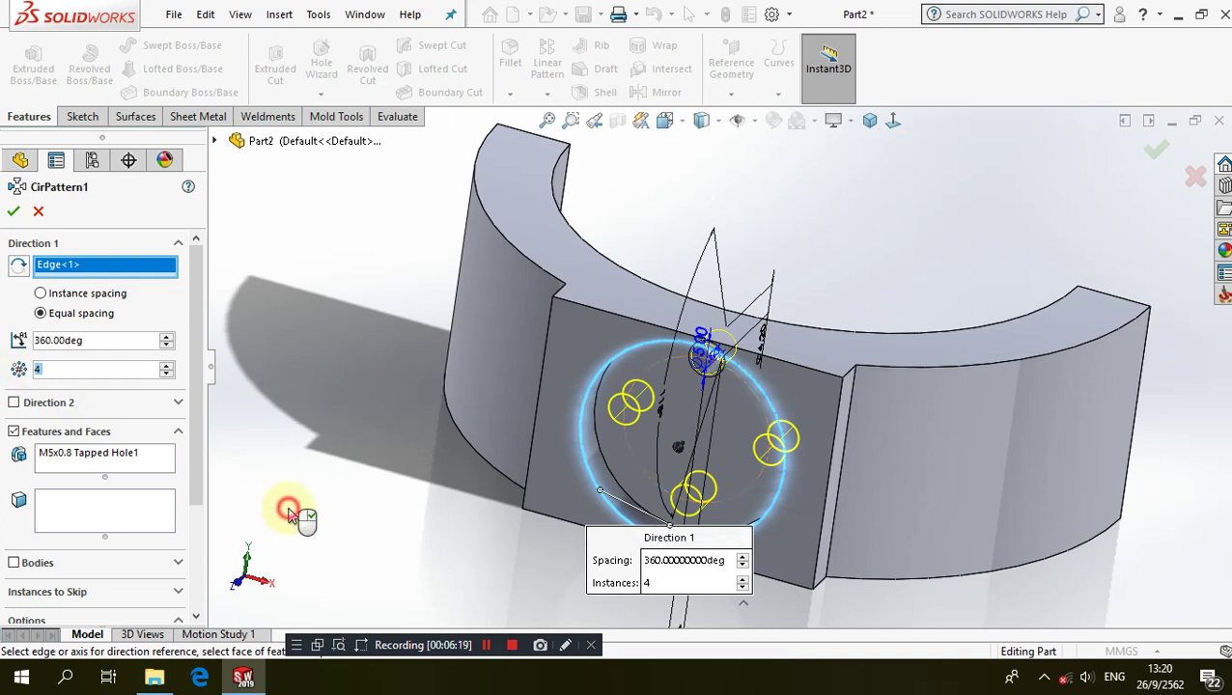
click(13, 212)
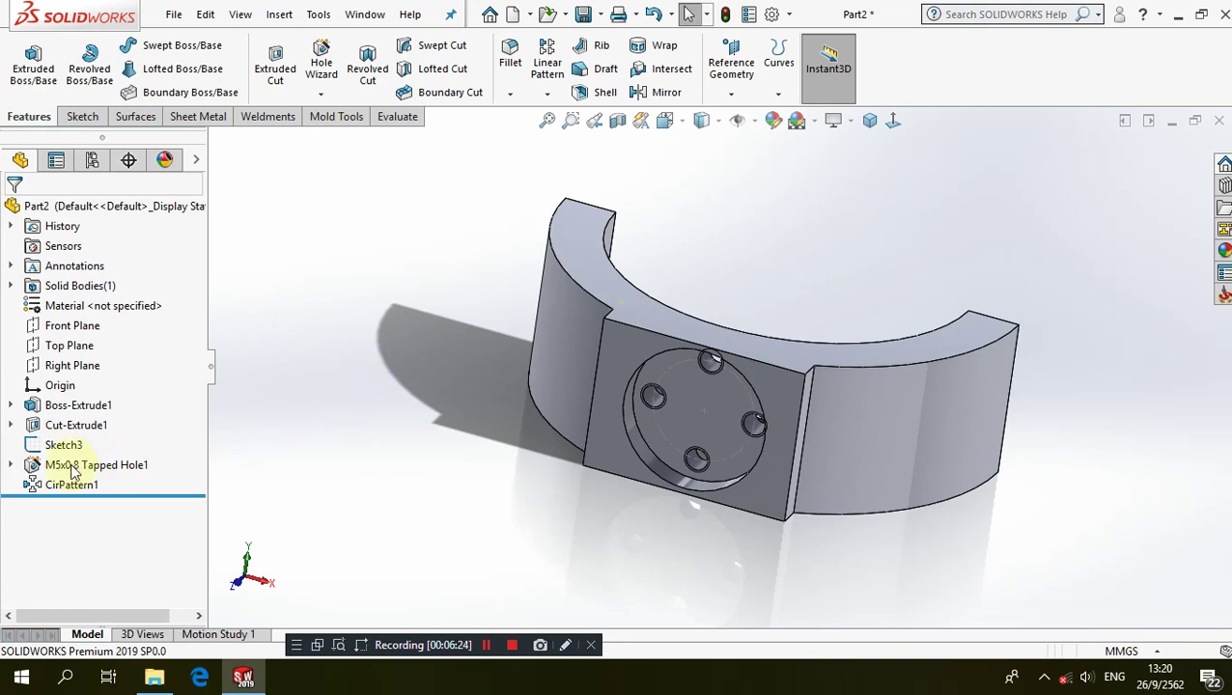
click(63, 445)
click(81, 427)
Hide Sketch3 and review the Document Properties > Detailing settings, closing with OK
click(782, 246)
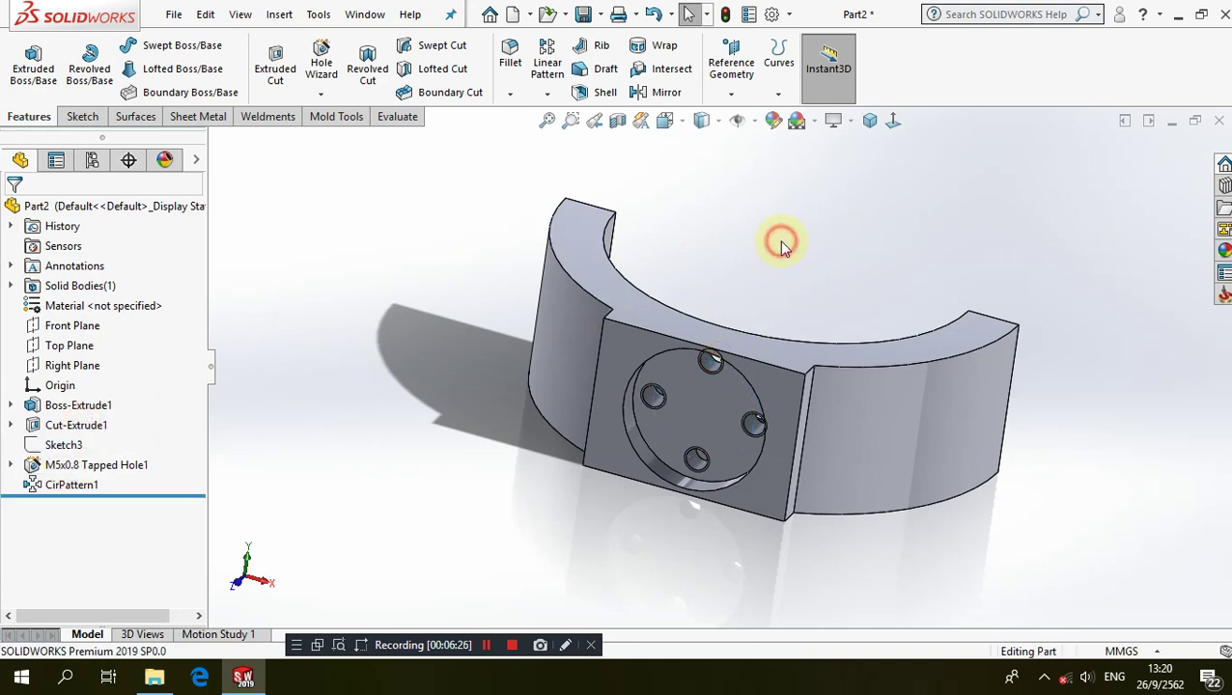
click(771, 15)
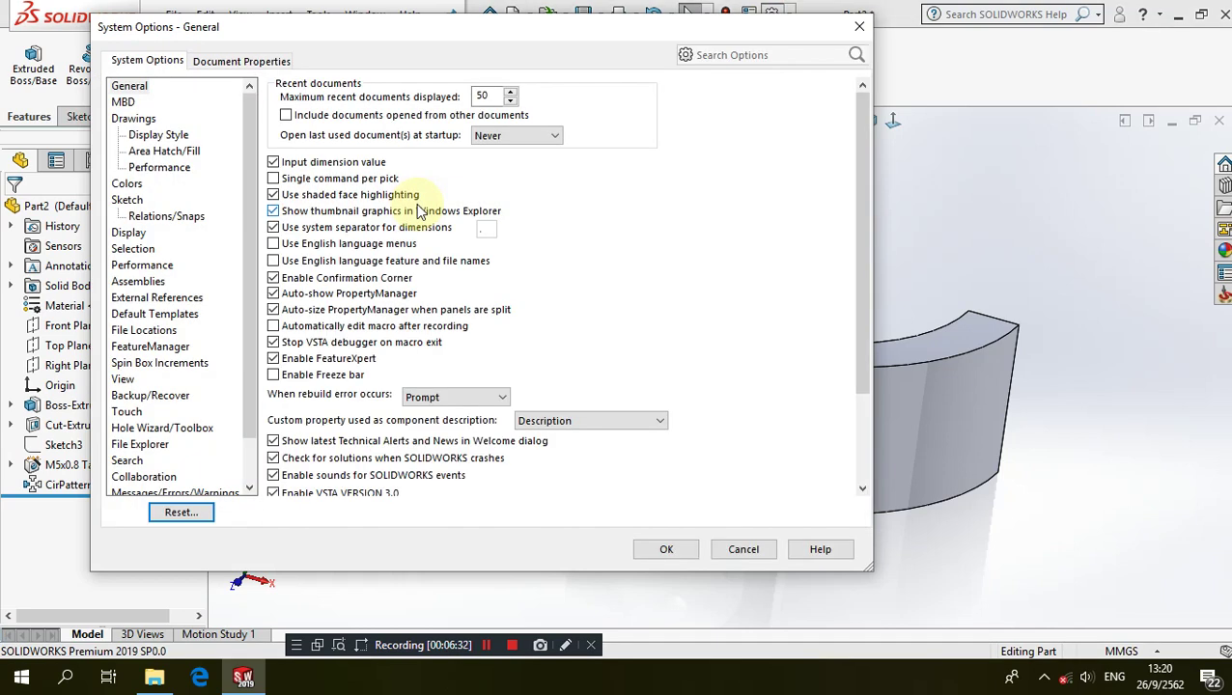
click(202, 61)
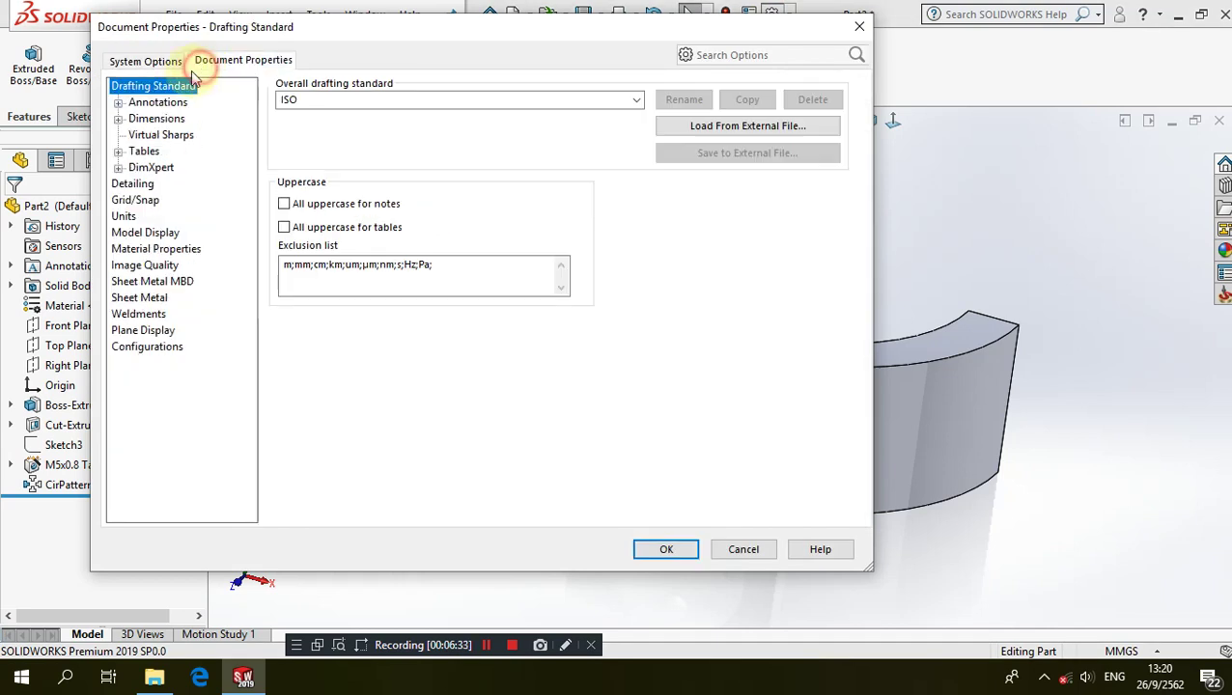
click(145, 184)
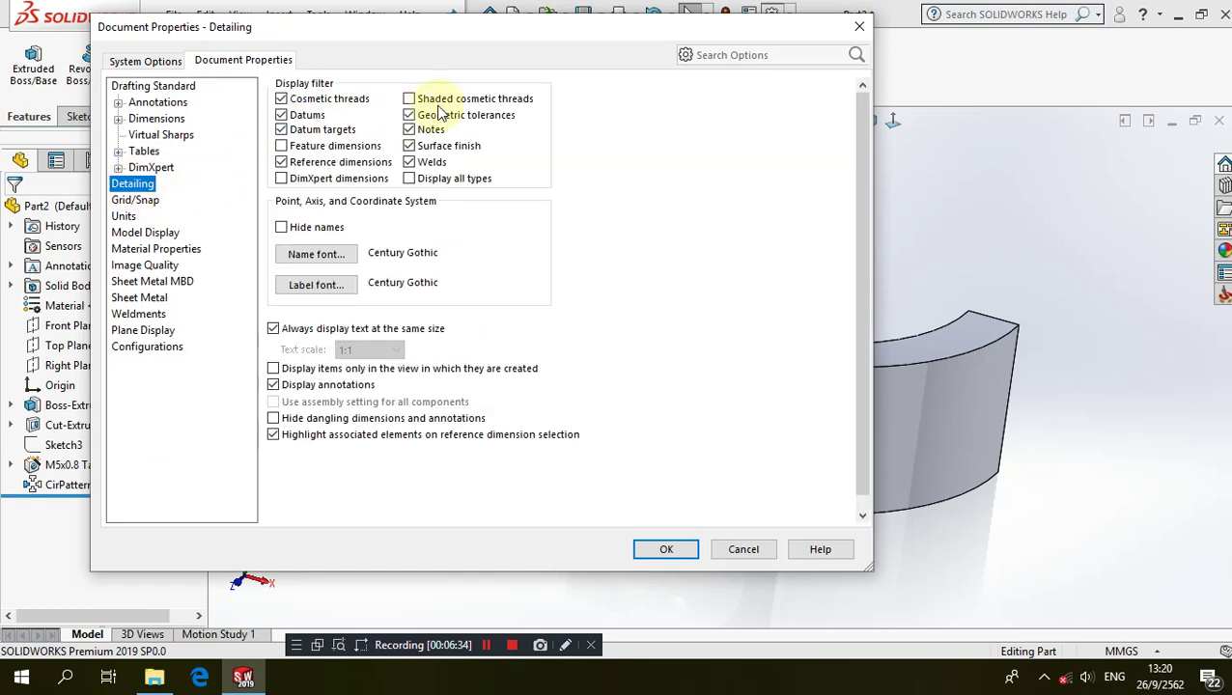
click(642, 545)
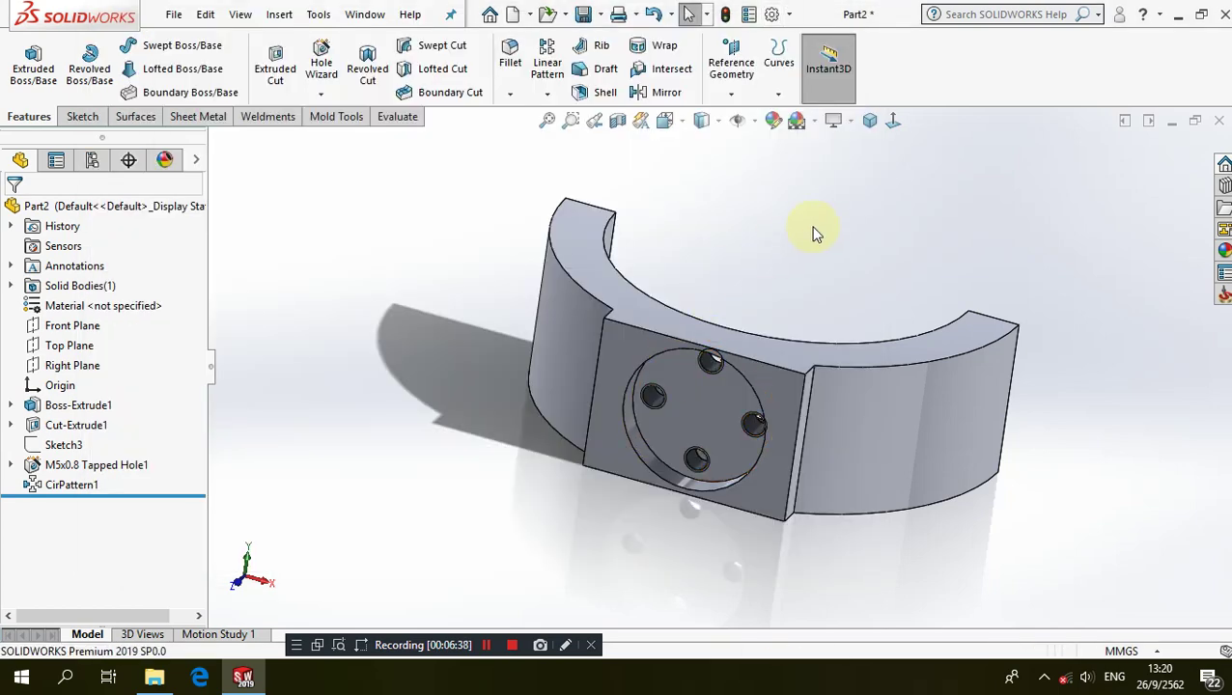
Return to the isometric view and orbit the part to face its flat side
scroll(705, 442, down, 5)
scroll(608, 426, up, 5)
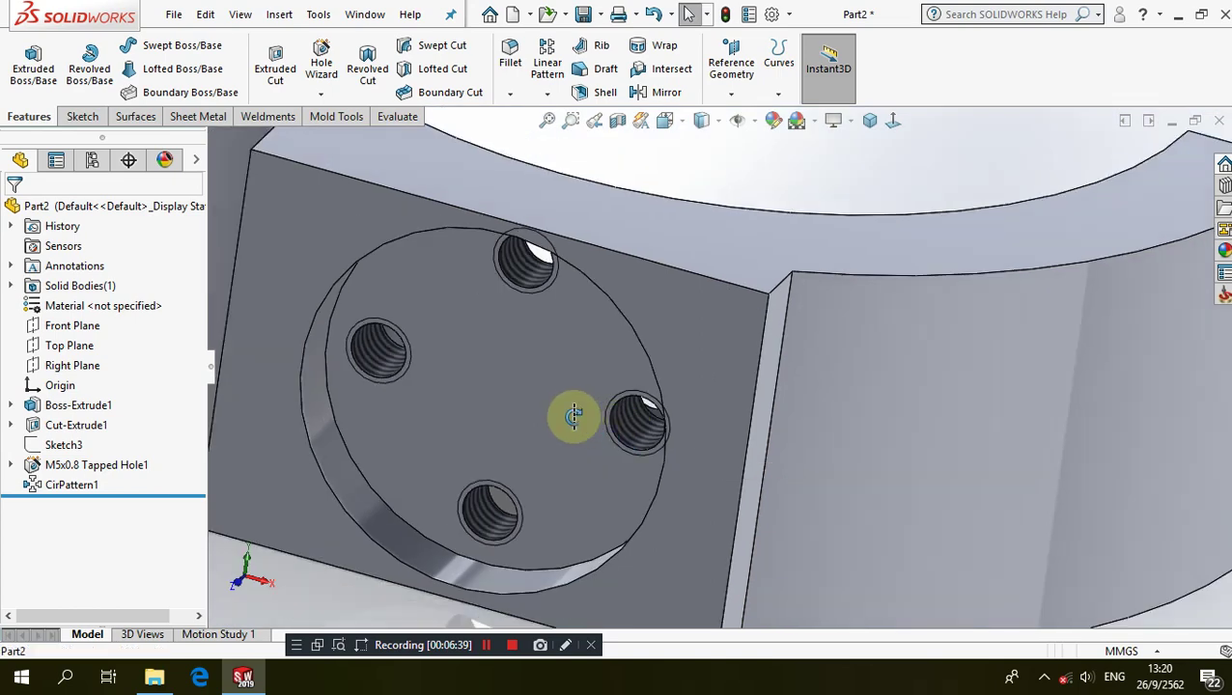
middle_drag(572, 415, 826, 198)
click(869, 121)
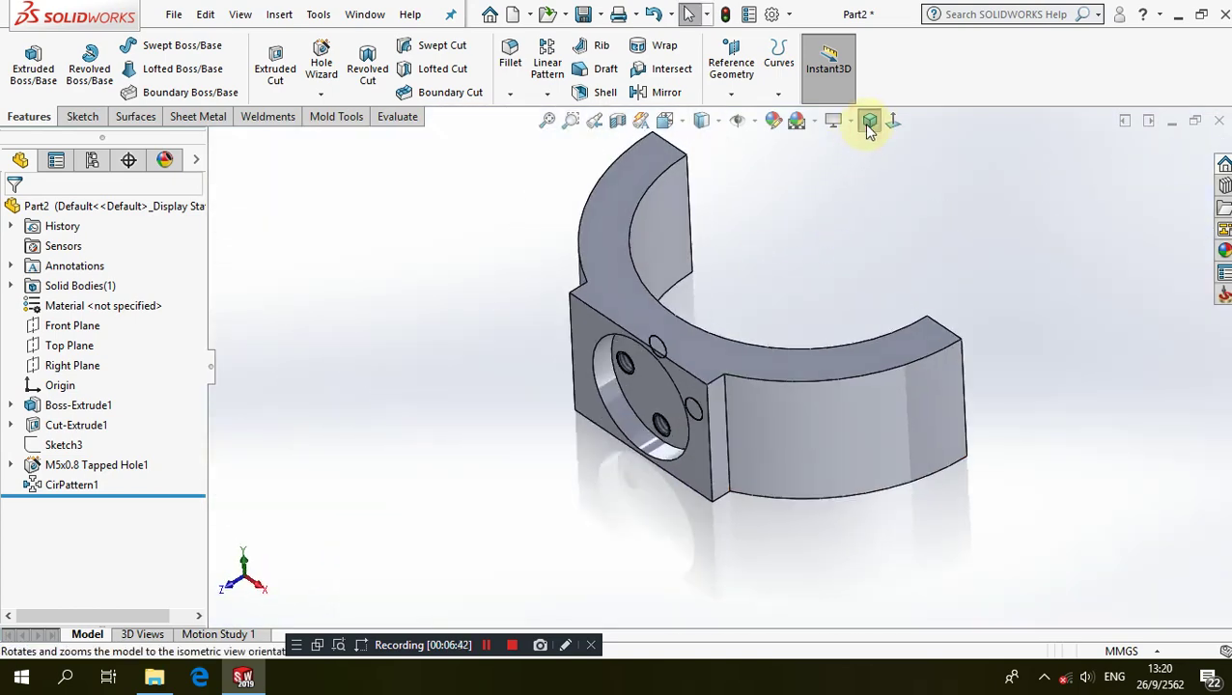
middle_drag(767, 304, 650, 430)
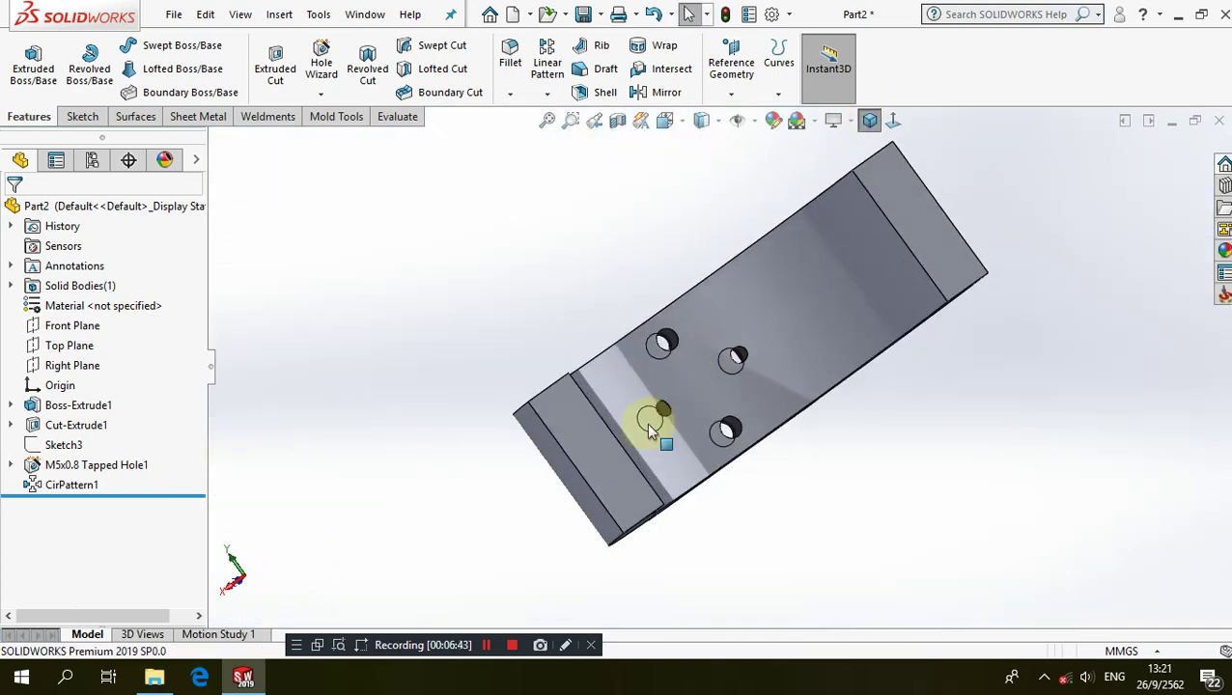
Start a sketch on the flat face and place a point on the left end face
click(602, 441)
click(686, 386)
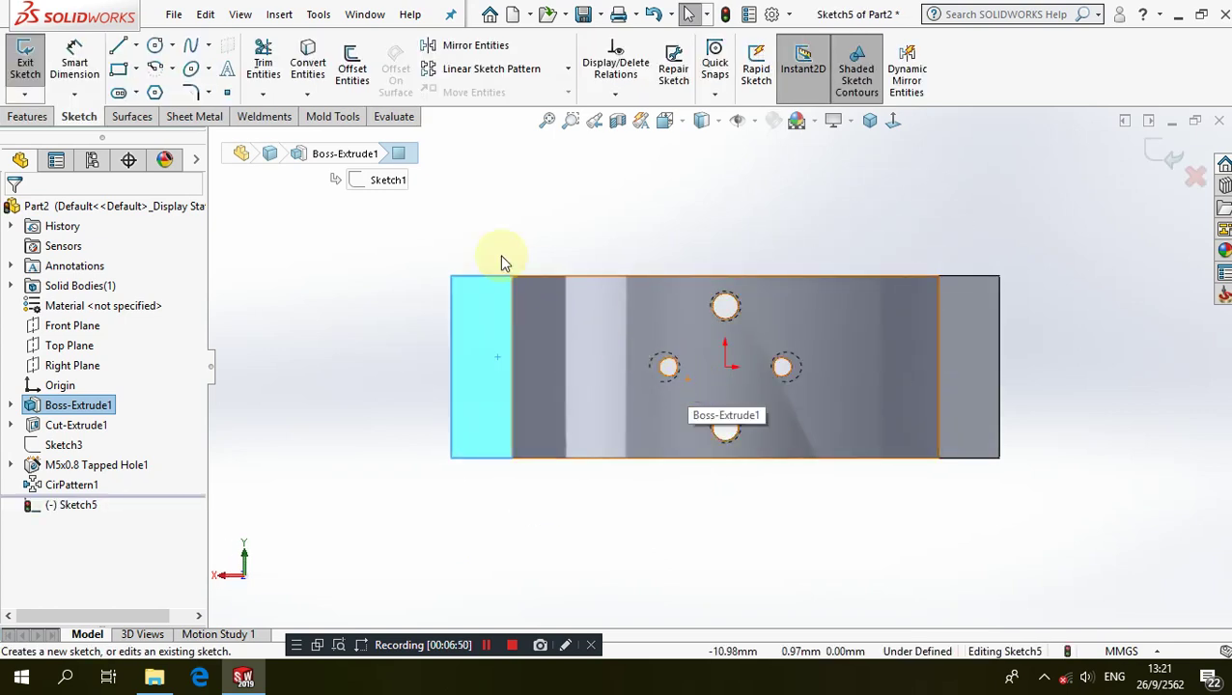
click(227, 92)
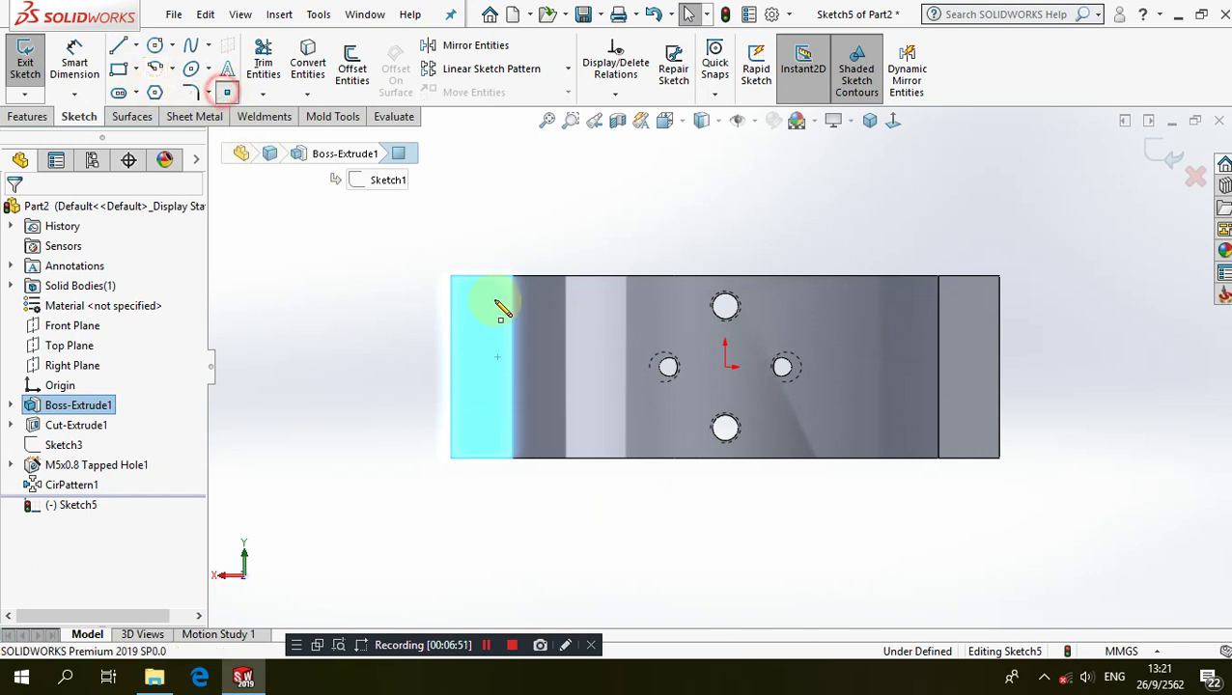
click(482, 365)
Dimension the point 5 mm from the left edge and 15 mm from the top edge
click(91, 77)
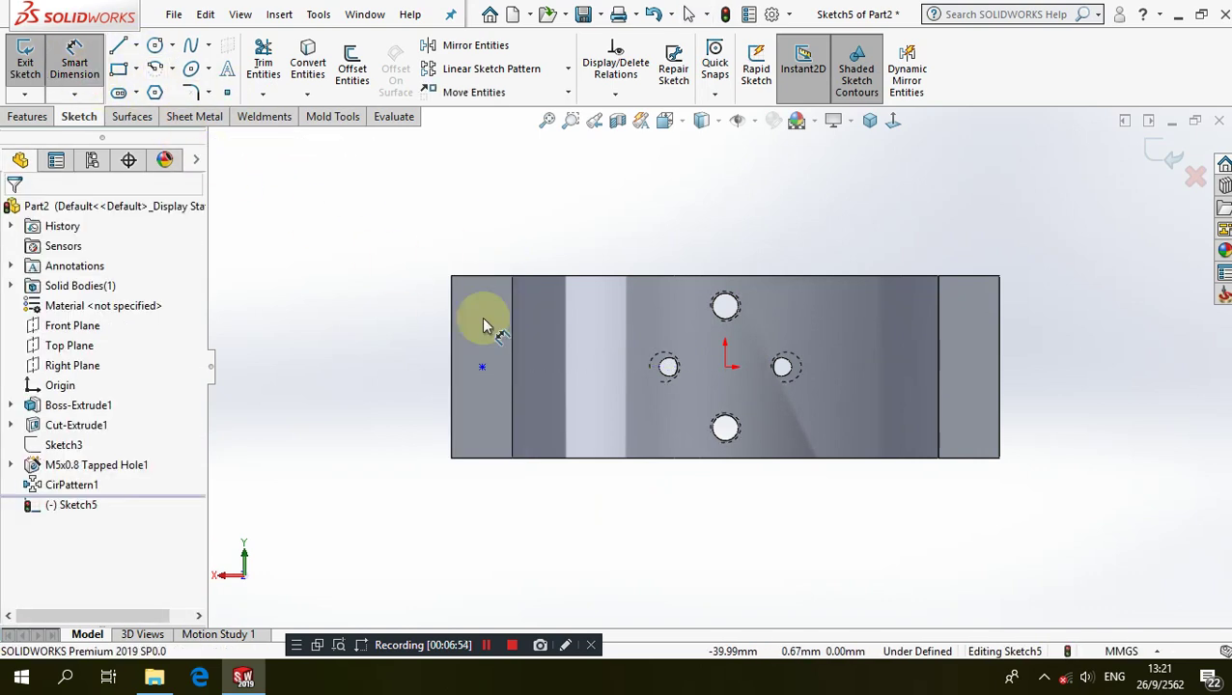
click(482, 365)
click(453, 332)
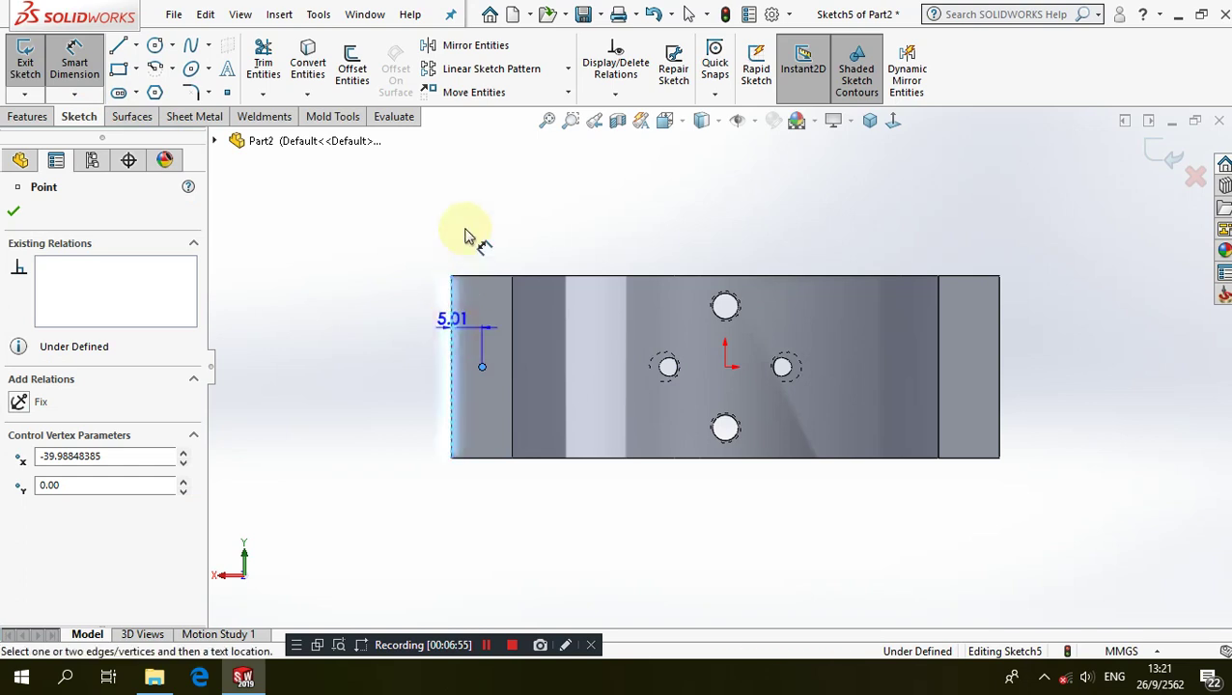
click(464, 225)
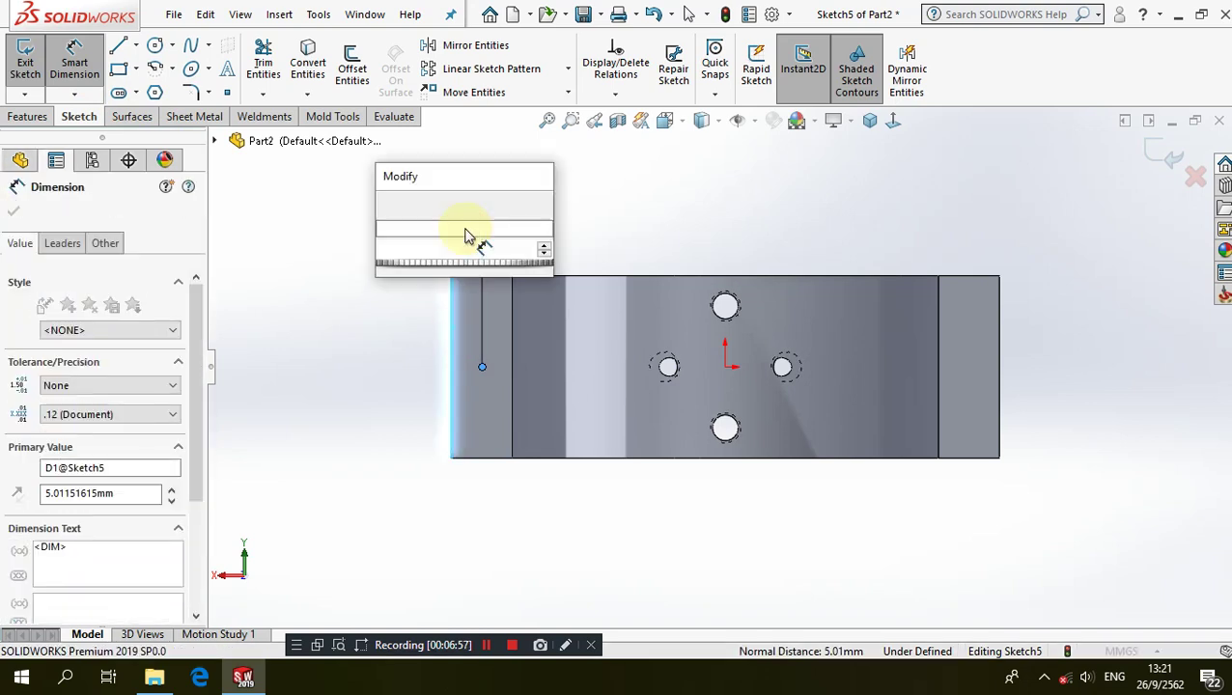
text(5)
key(Return)
click(543, 205)
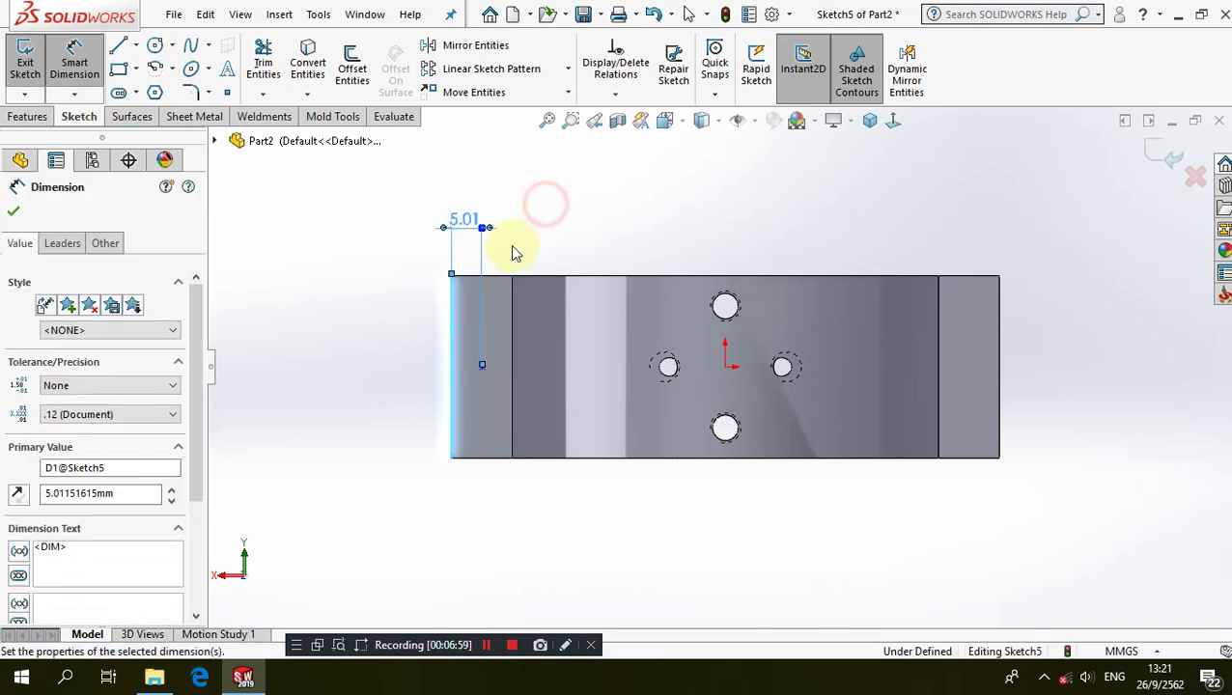
click(498, 278)
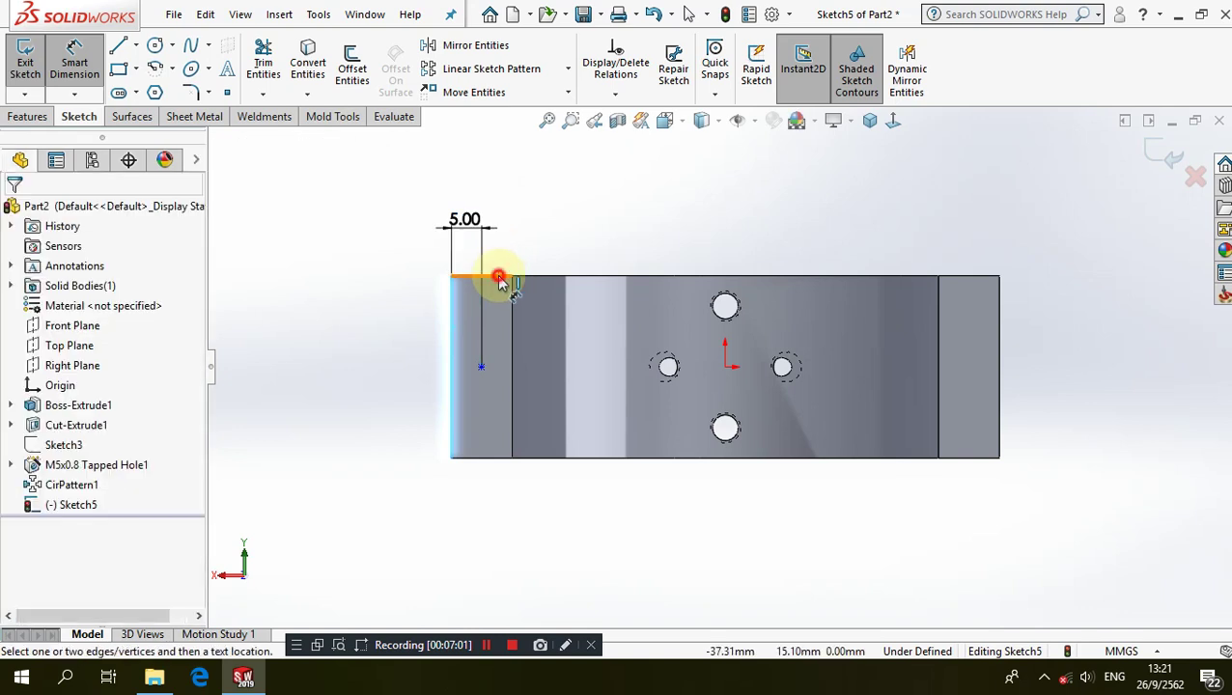
click(481, 366)
click(400, 331)
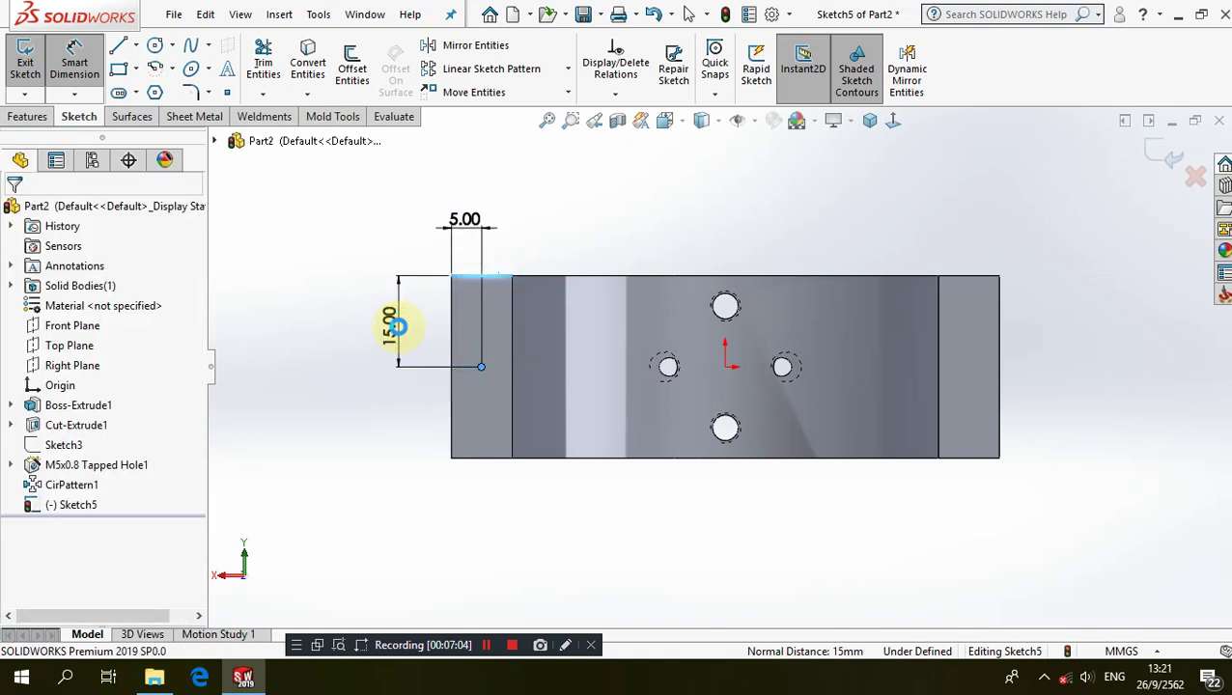
text(15)
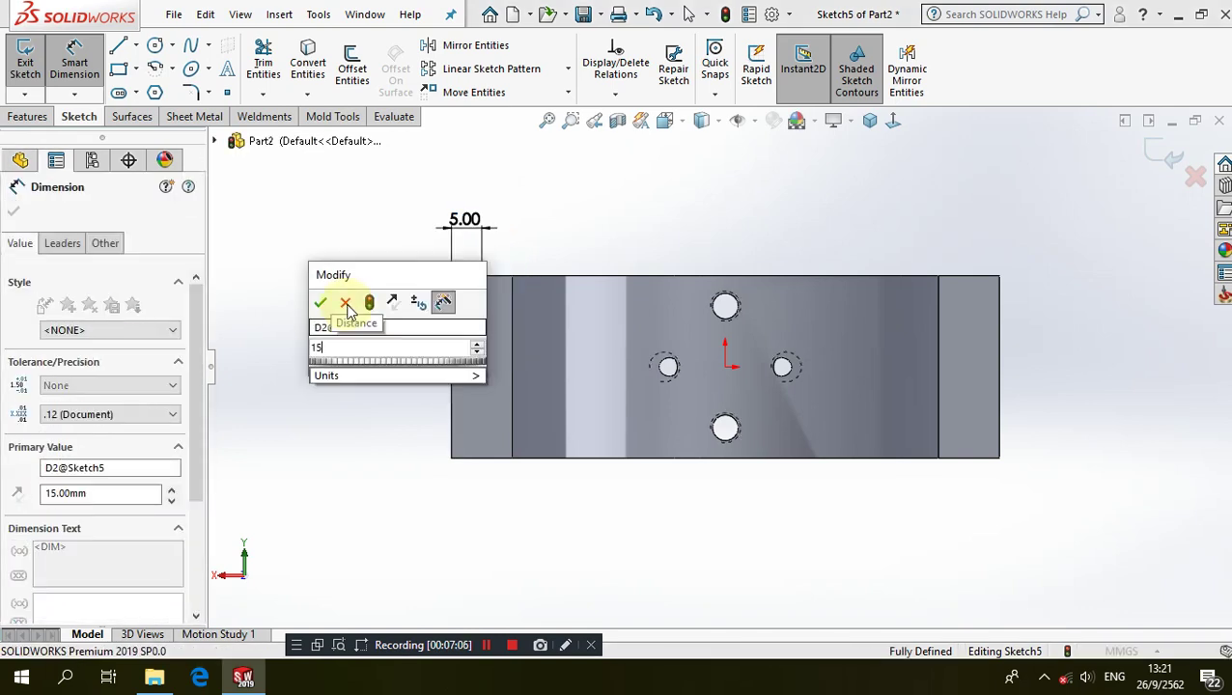
key(Return)
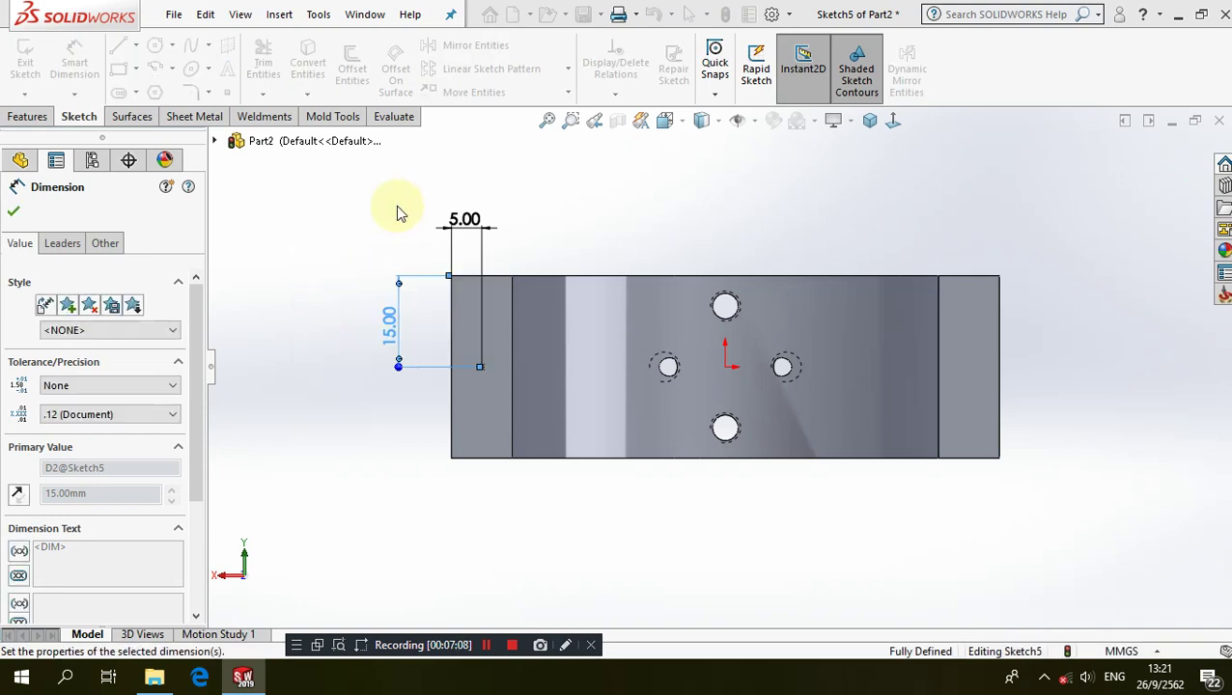
click(403, 211)
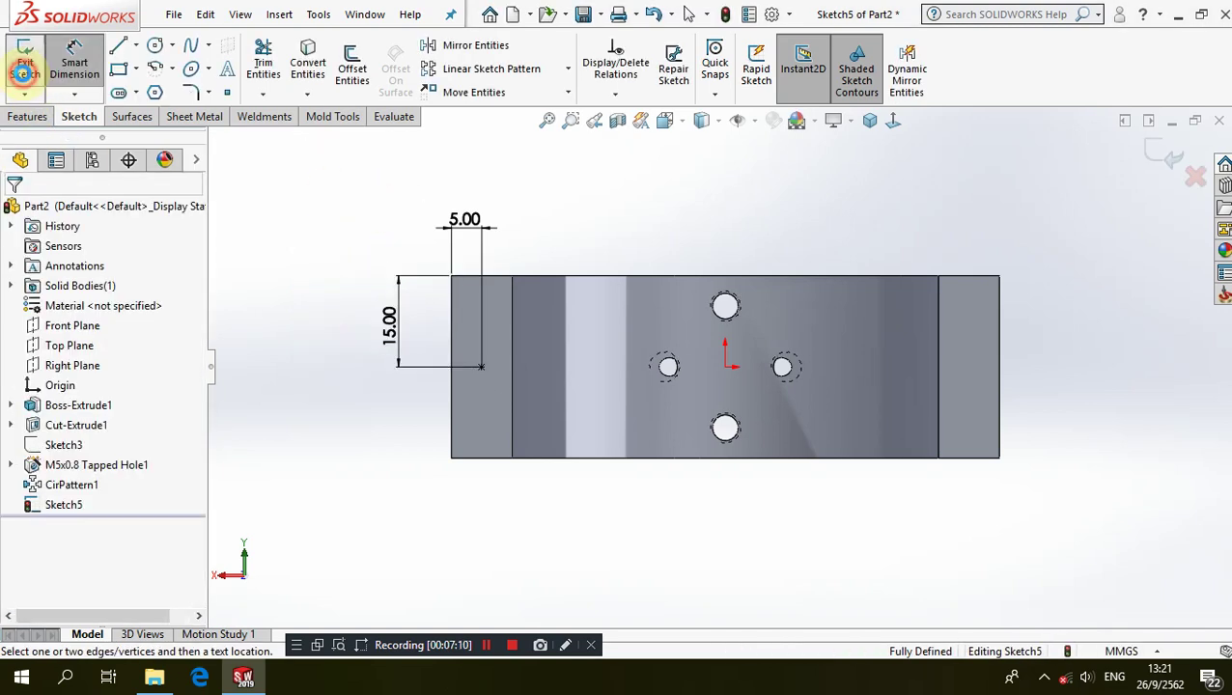
Close Sketch5 and start a new Hole Wizard hole feature
click(24, 69)
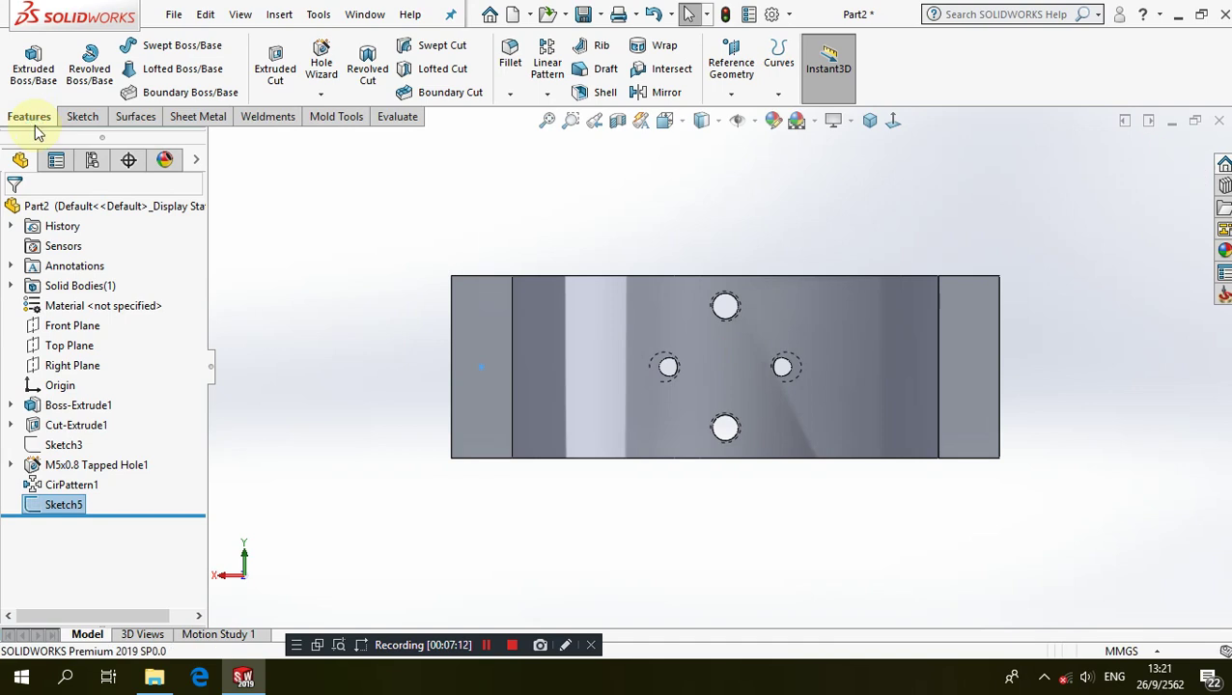
click(322, 68)
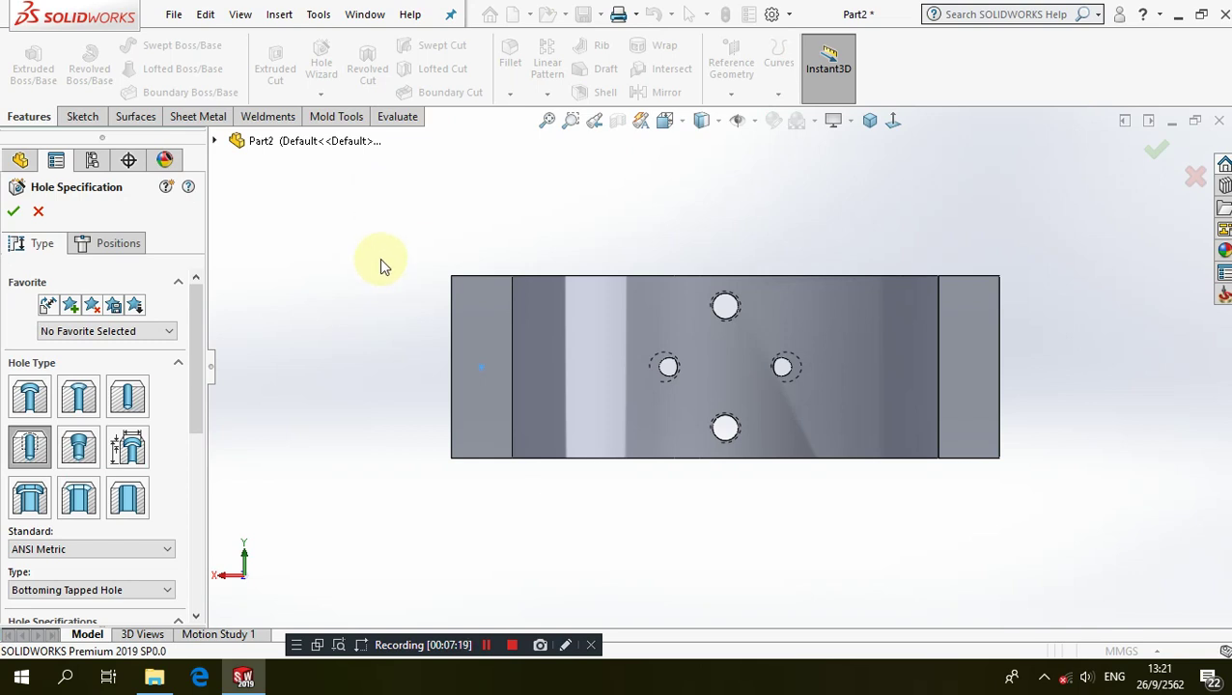
mouse_move(385, 275)
middle_down()
mouse_move(394, 82)
mouse_move(396, 200)
middle_up()
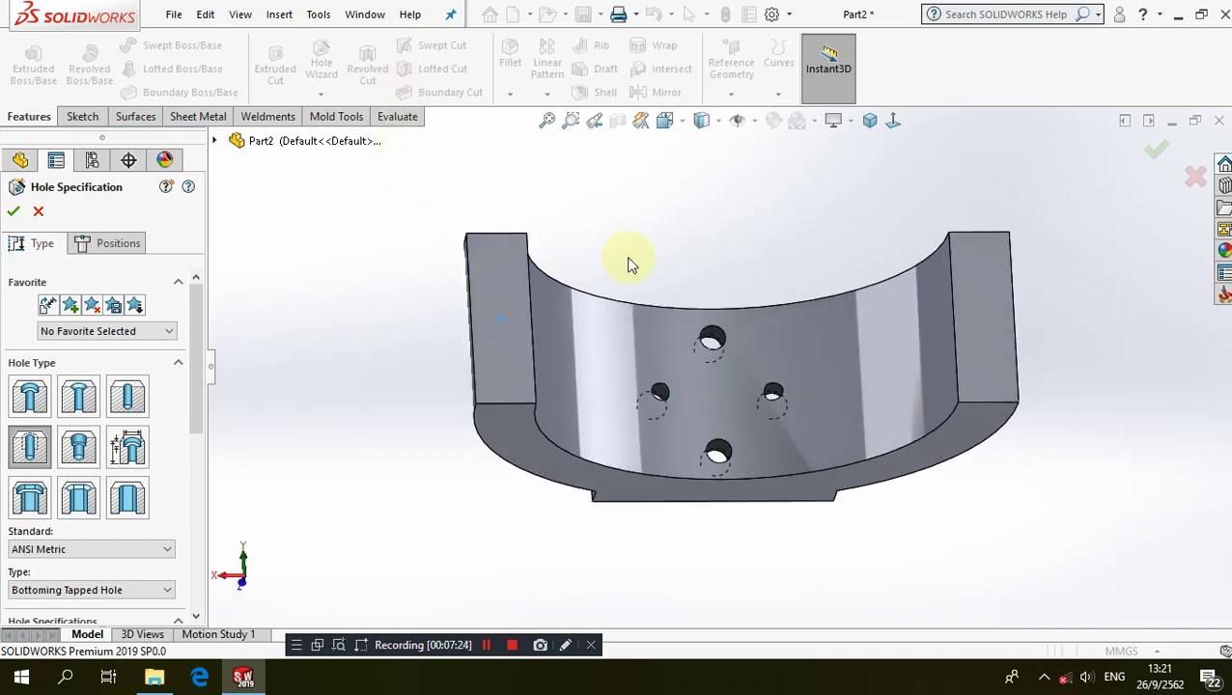
scroll(675, 266, down, 3)
scroll(676, 267, up, 2)
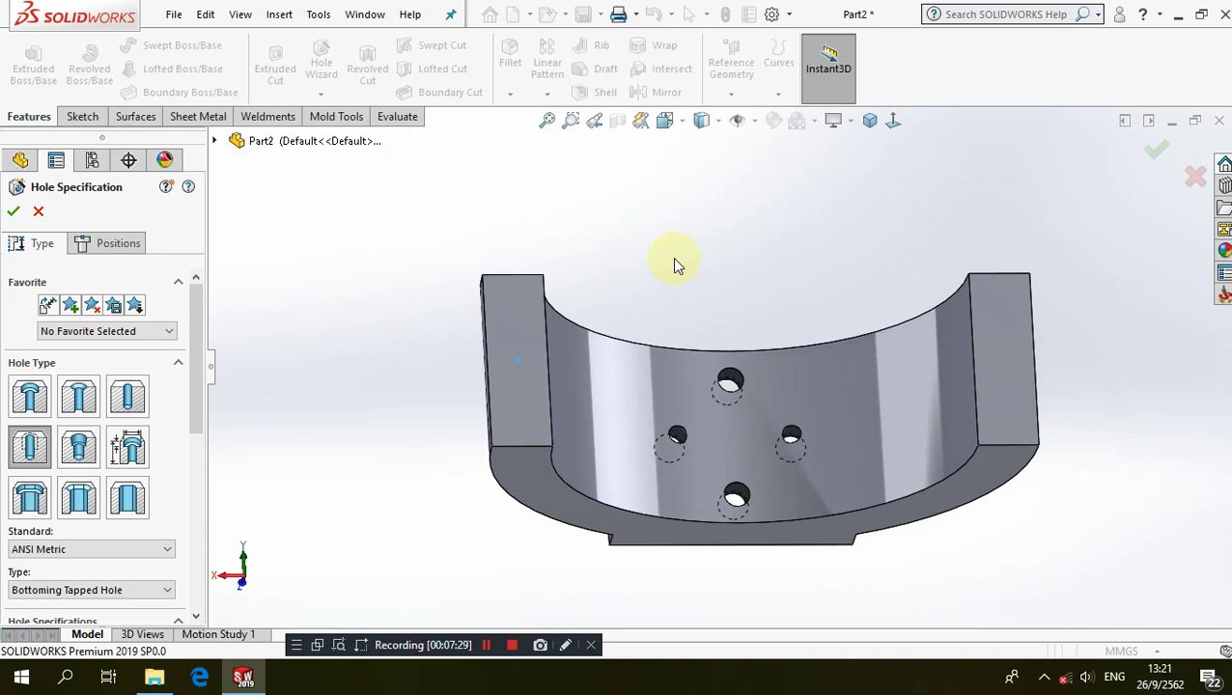
Keep the M5x0.8 bottoming tapped hole, with blind depth 8 mm and thread depth 6 mm
click(197, 345)
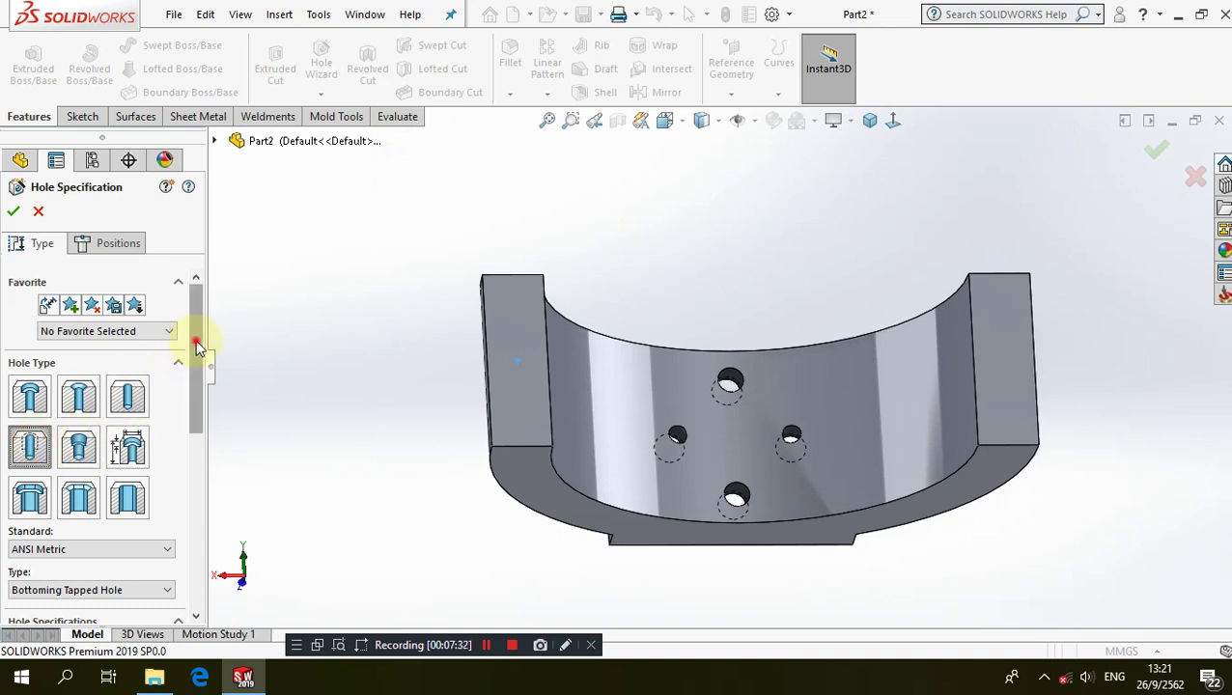
drag(197, 346, 196, 381)
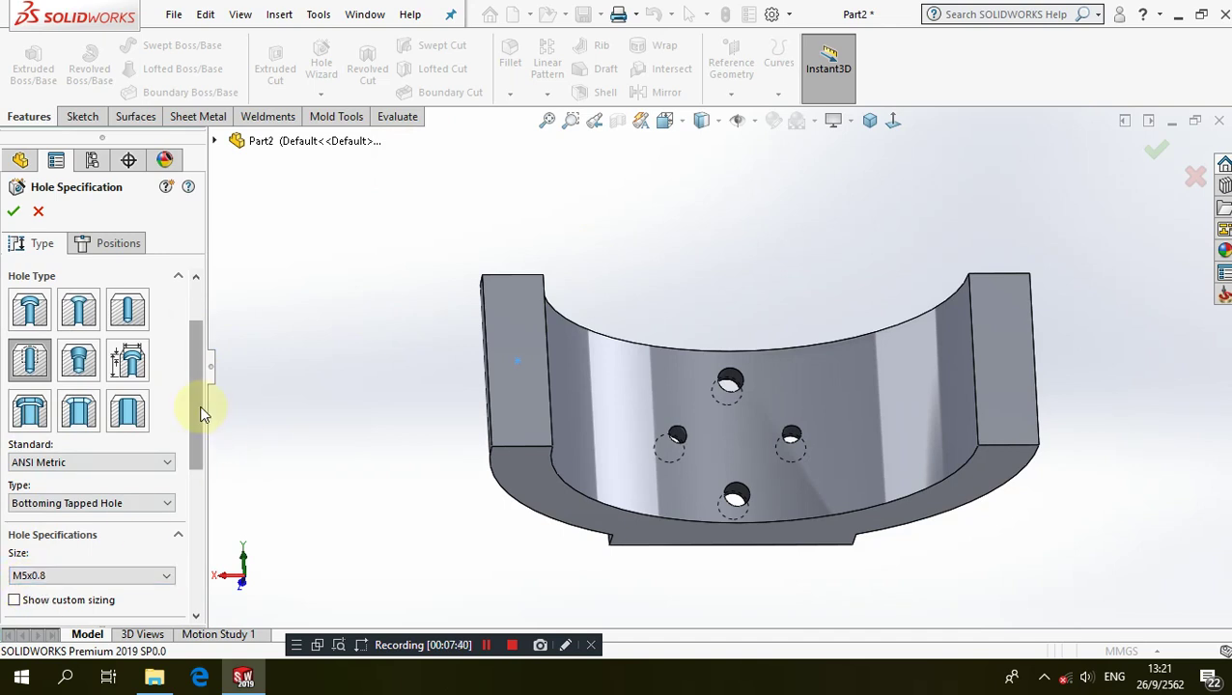
drag(200, 406, 202, 425)
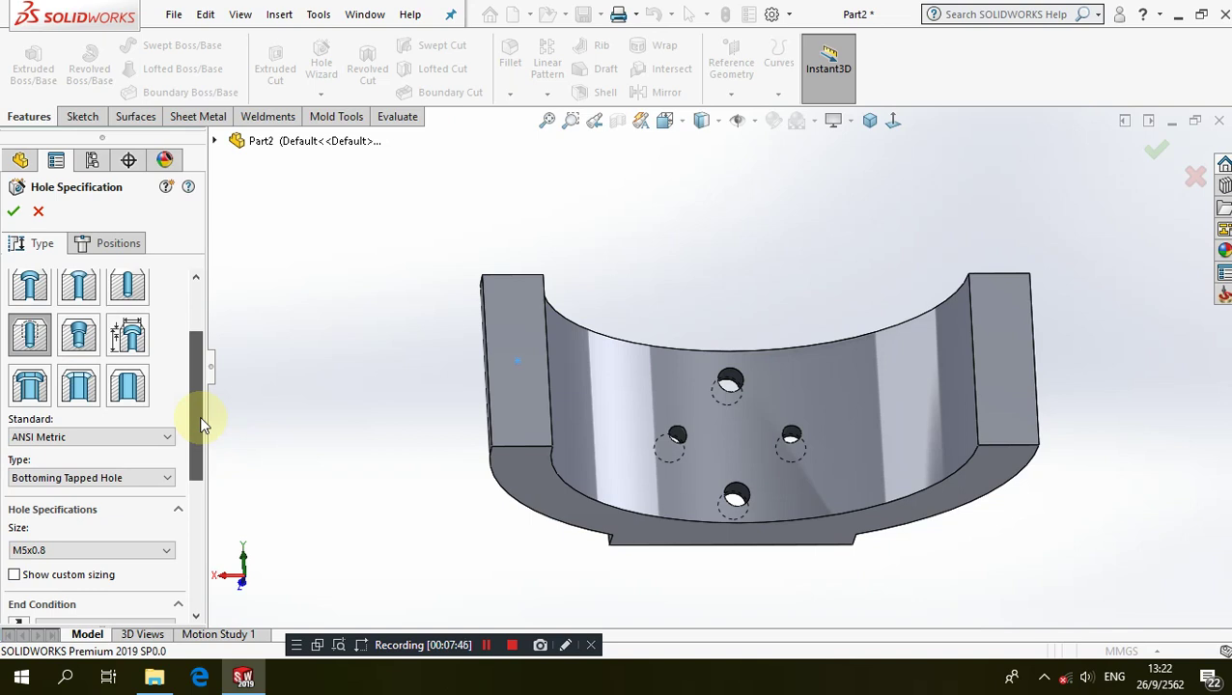
scroll(201, 425, down, 5)
click(111, 507)
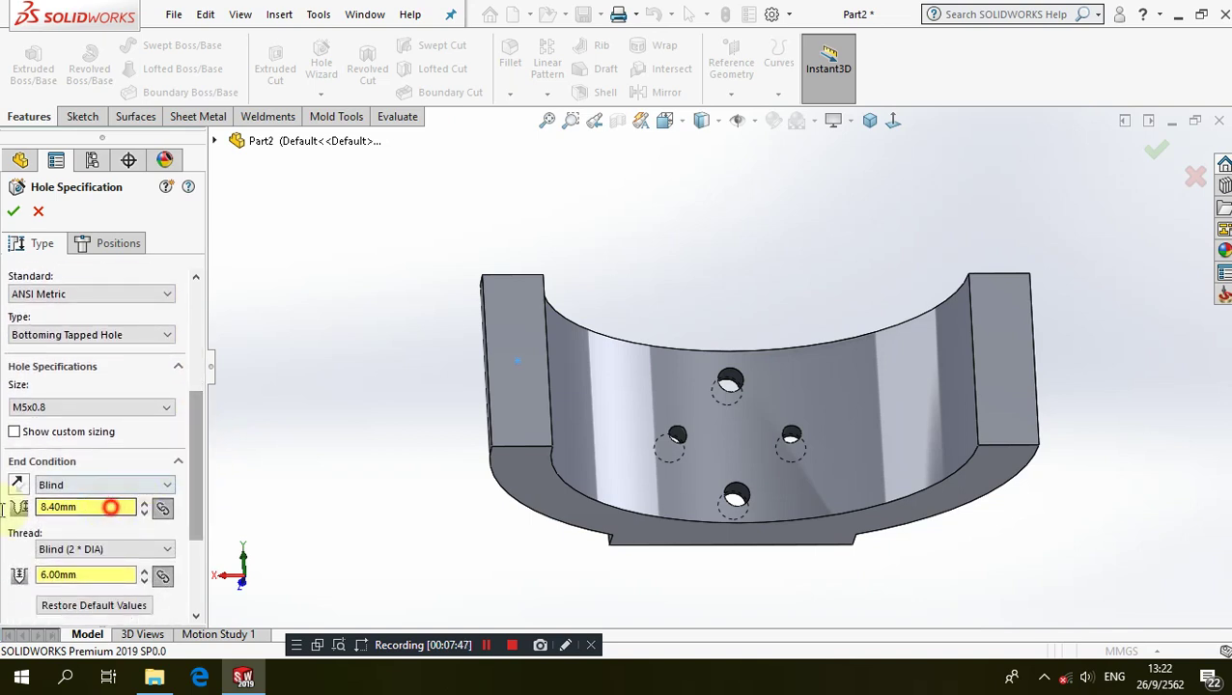
drag(3, 509, 5, 521)
text(8)
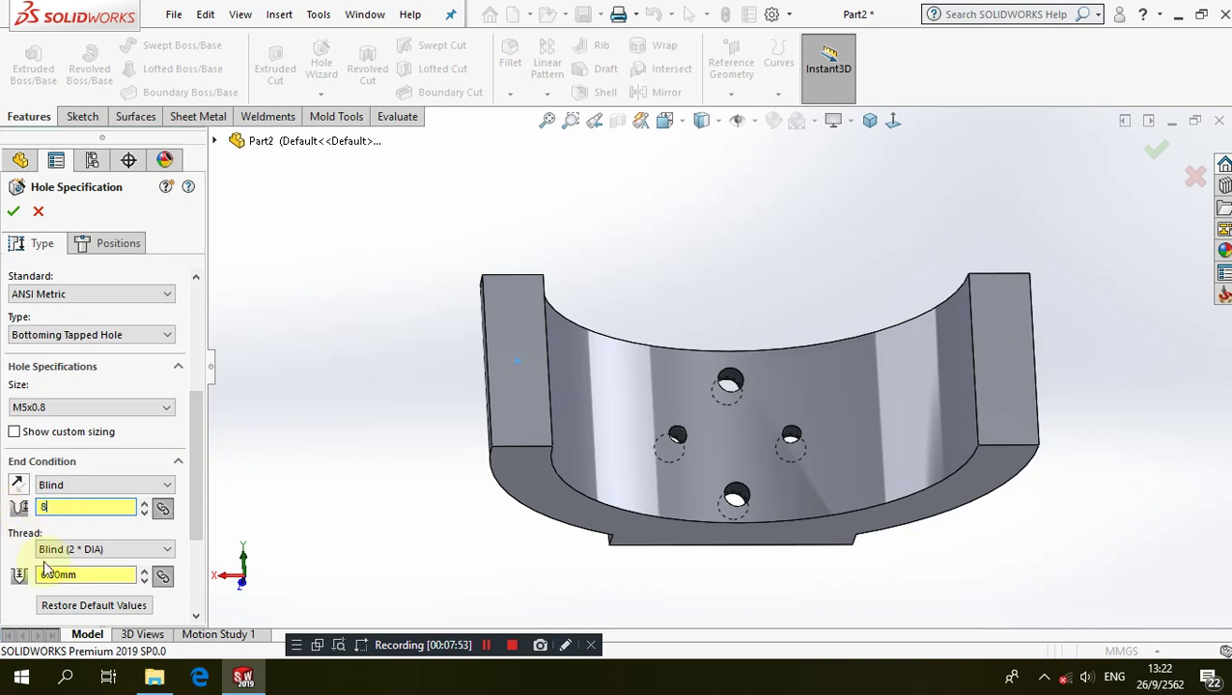
drag(80, 574, 3, 577)
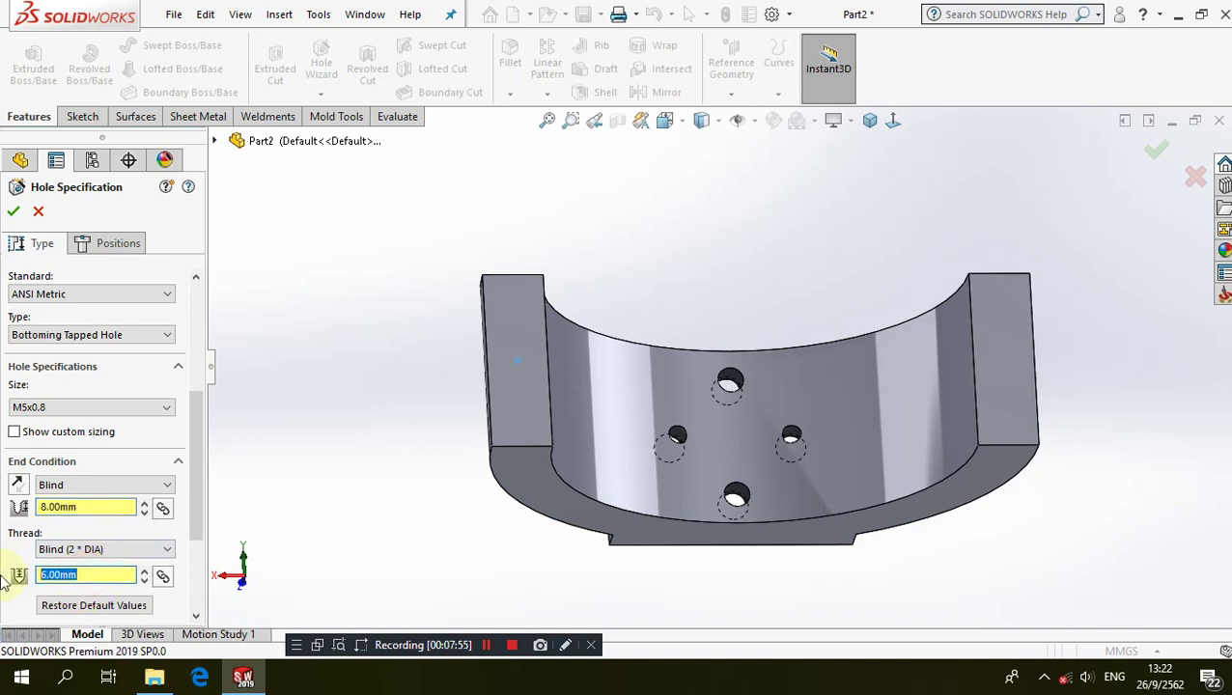
click(89, 243)
Place Tapped Hole2 at the Sketch5 point on the left end face
click(89, 402)
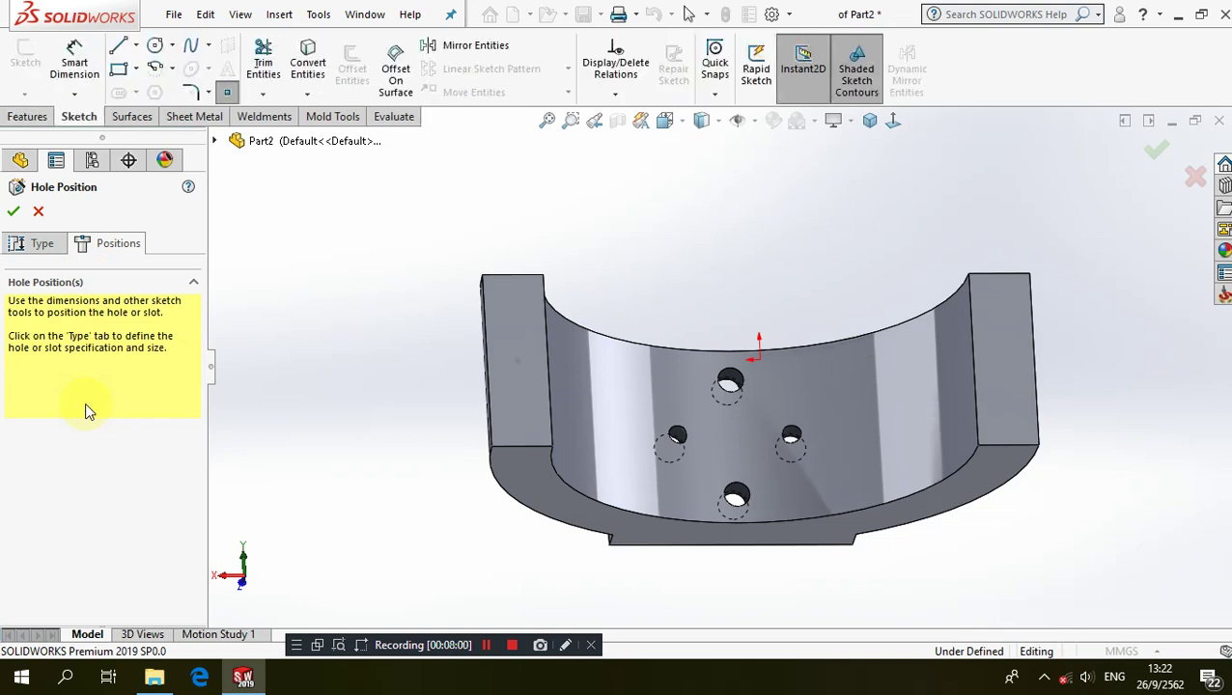
click(517, 360)
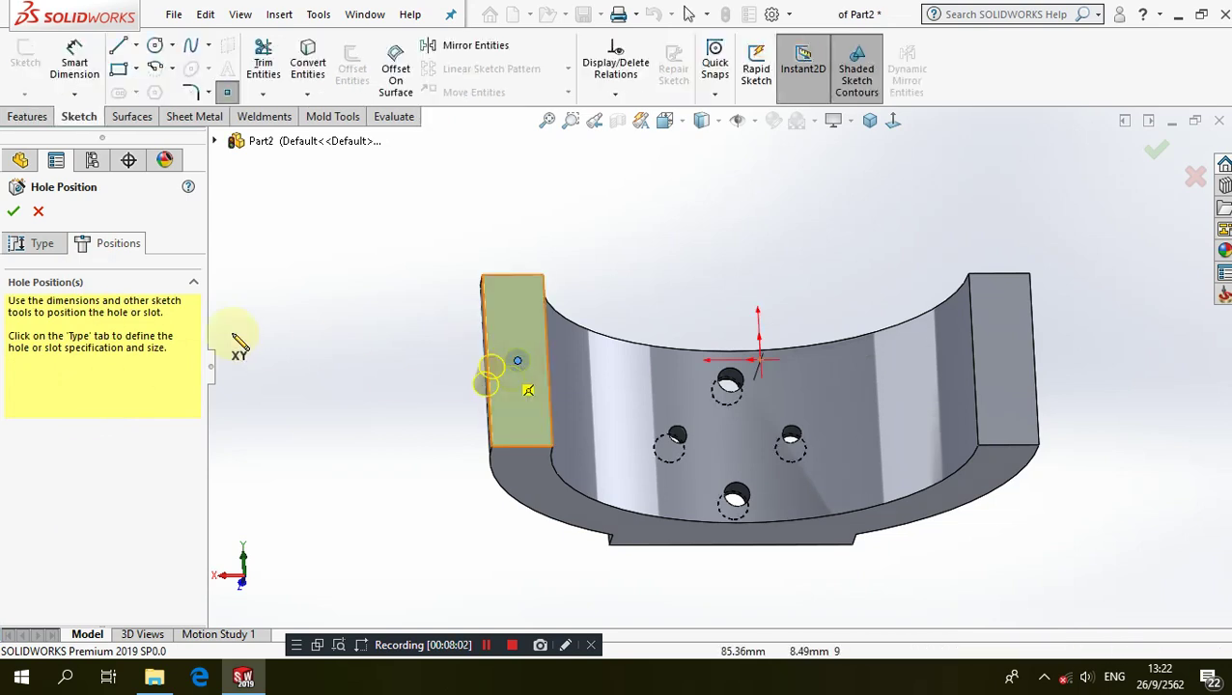
click(13, 215)
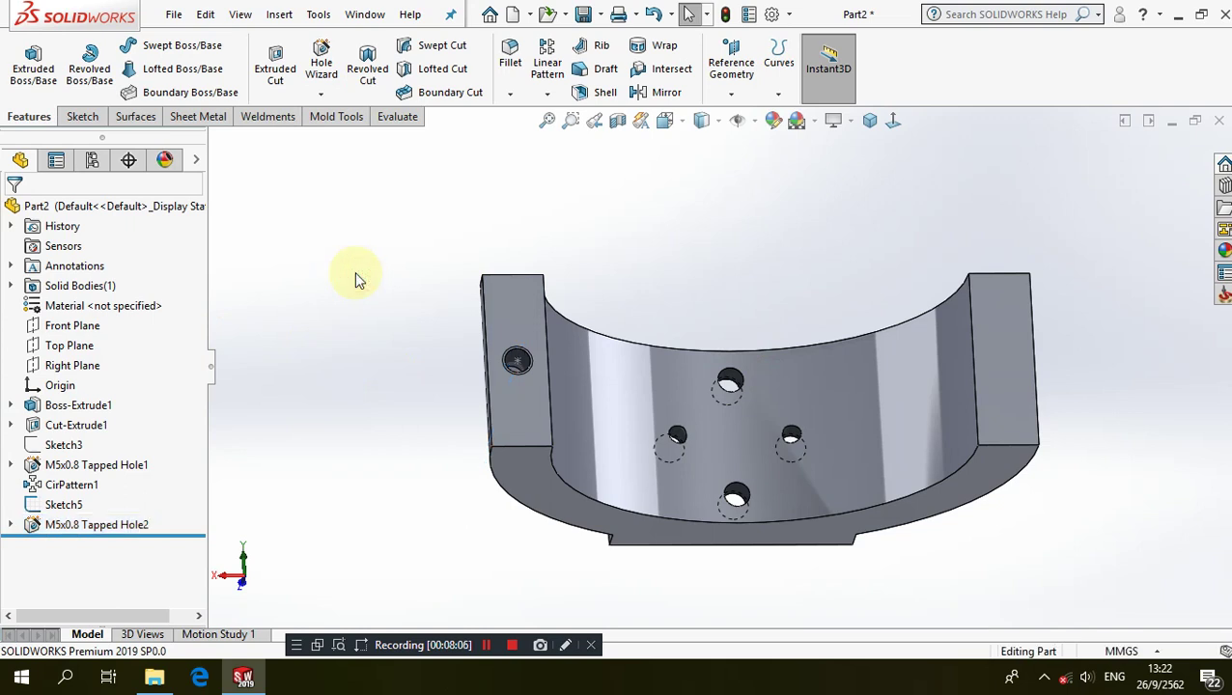
Show Sketch5's 5.00 and 15.00 dimensions and return the part to isometric view
click(64, 504)
click(85, 451)
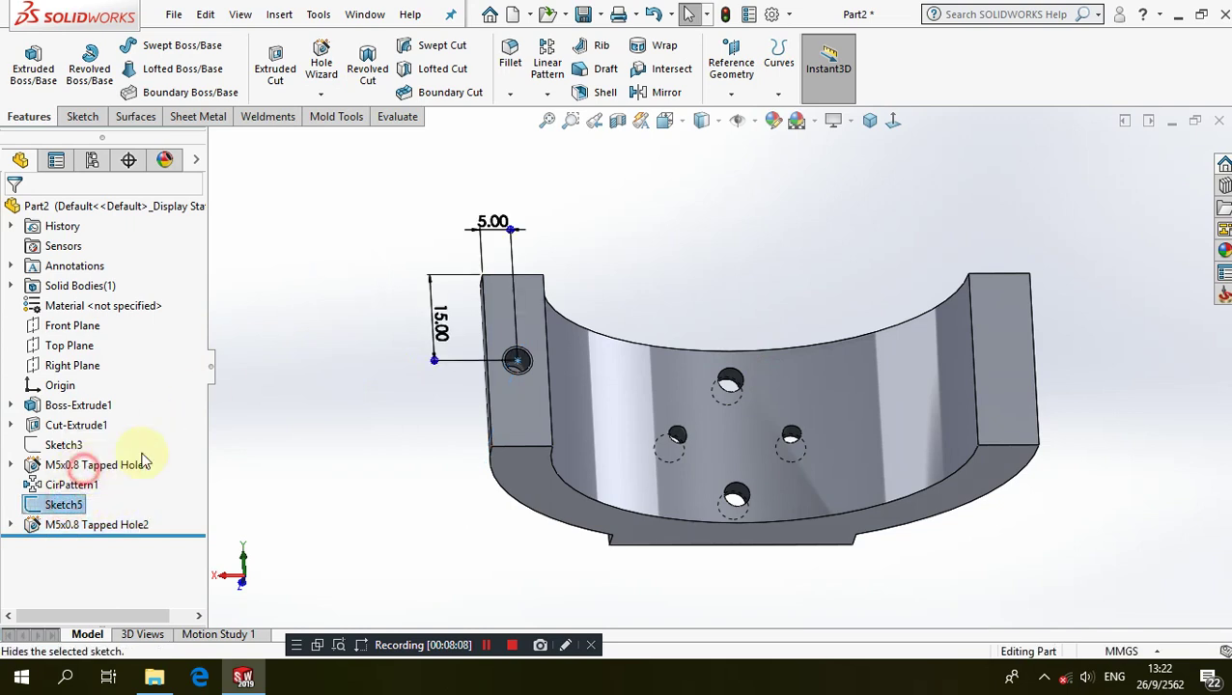
click(275, 372)
click(868, 119)
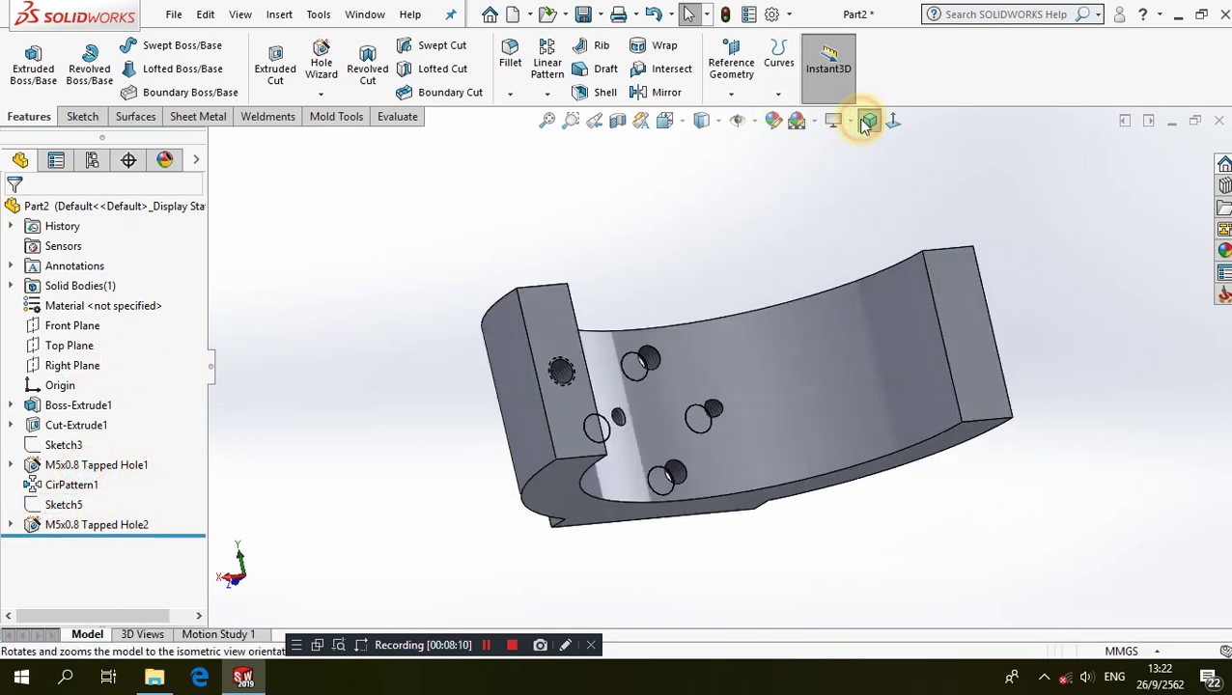
Mirror M5x0.8 Tapped Hole2 across the Right Plane to create Mirror1
click(72, 365)
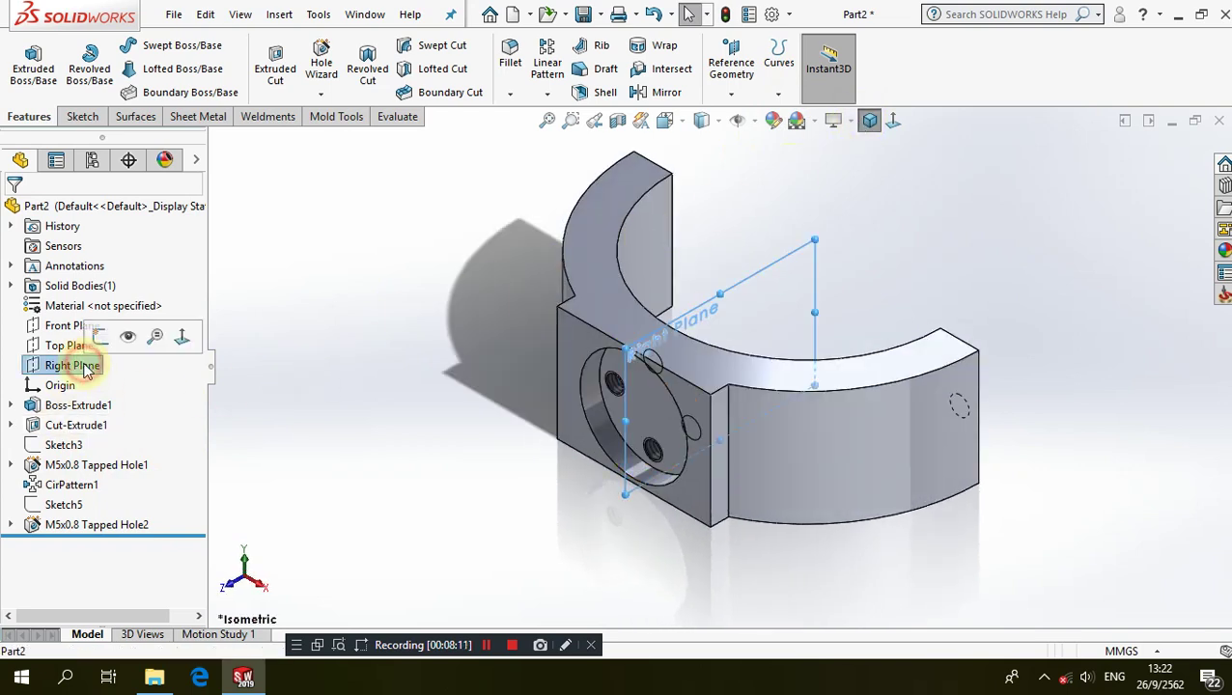
click(642, 92)
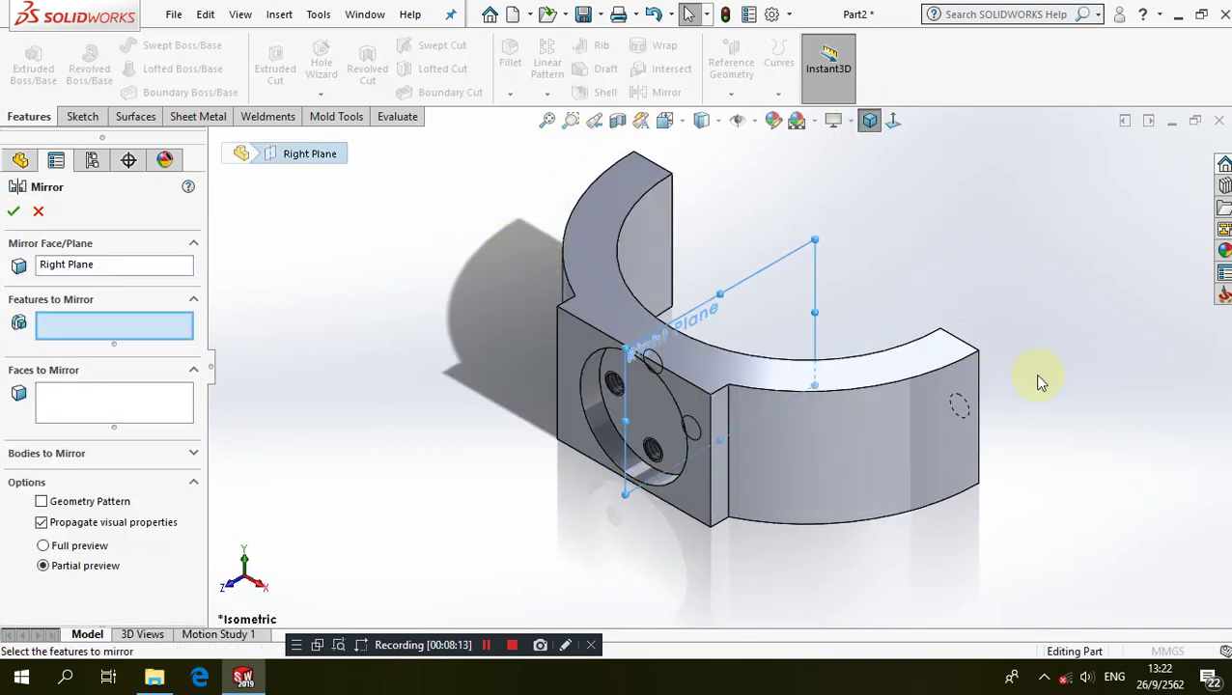
click(214, 141)
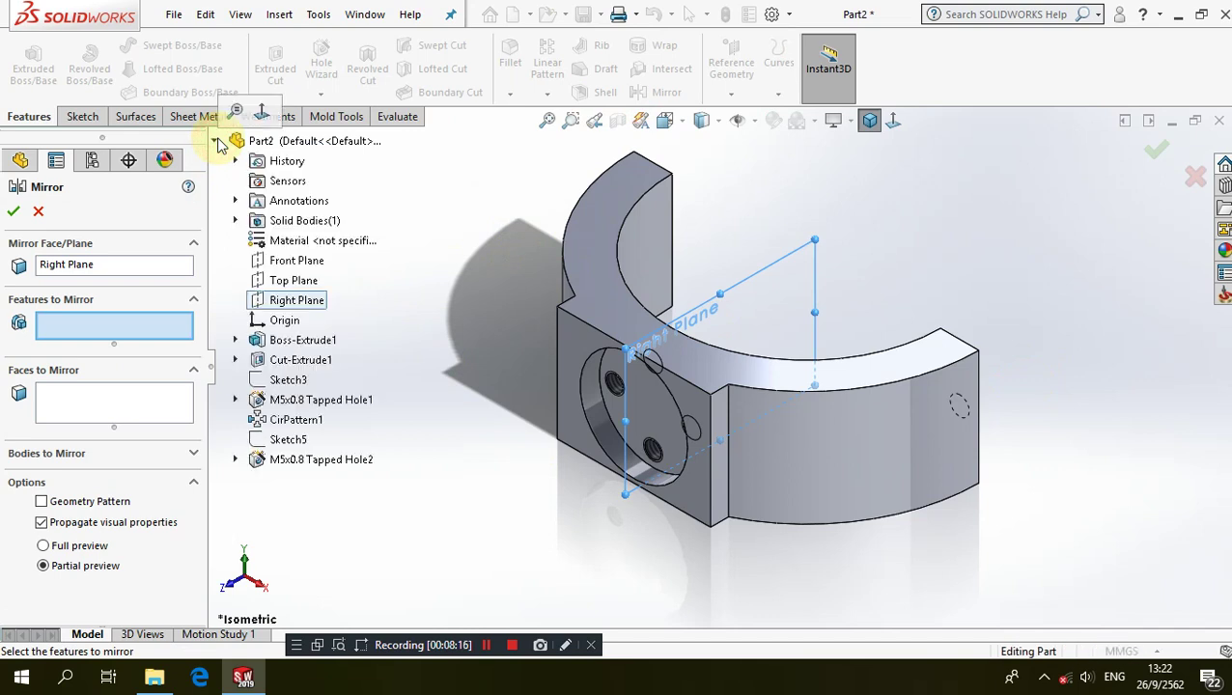
click(299, 459)
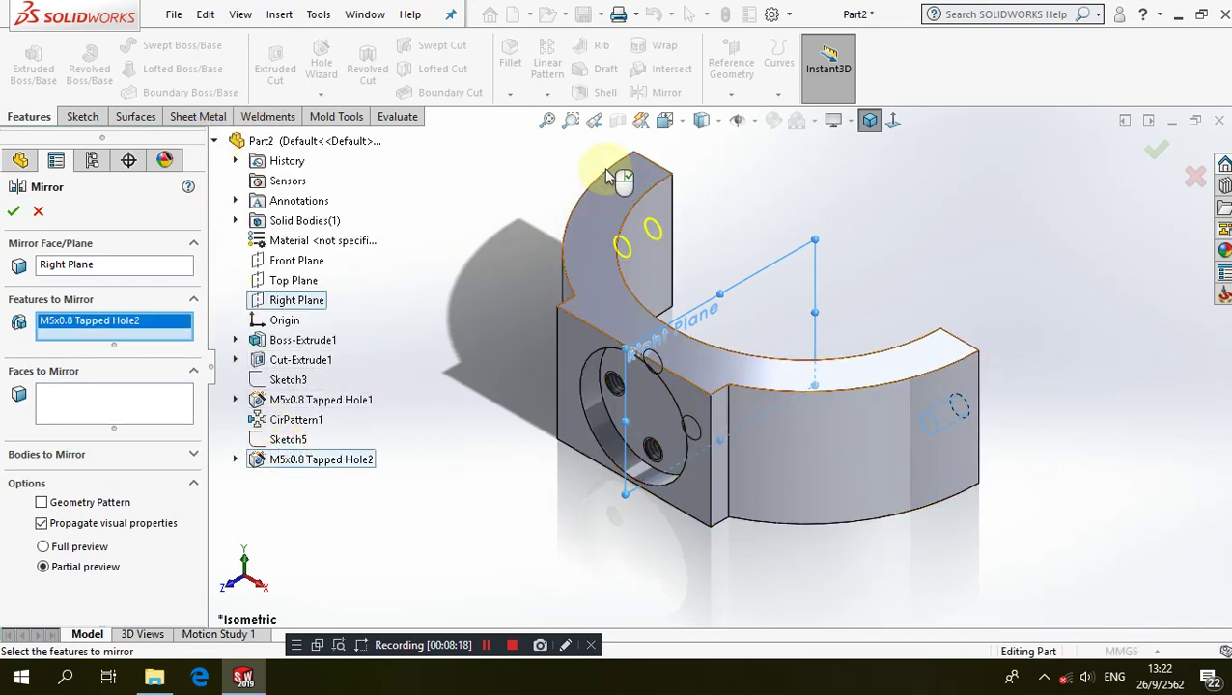
click(12, 212)
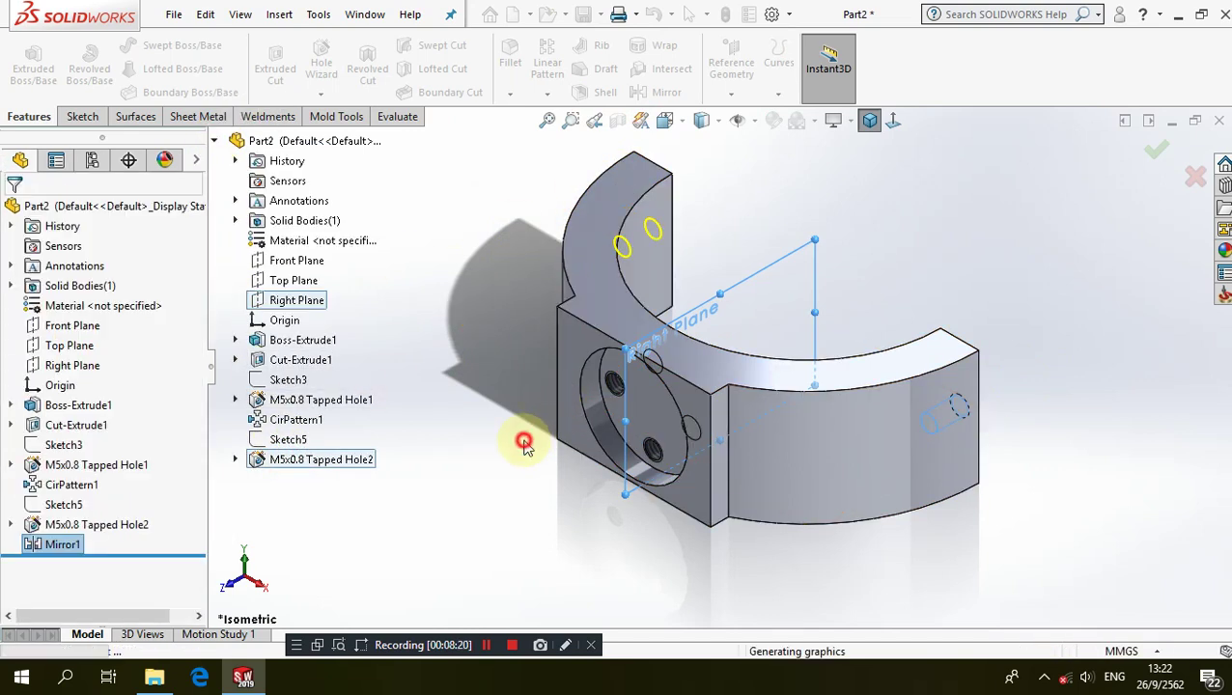
click(106, 467)
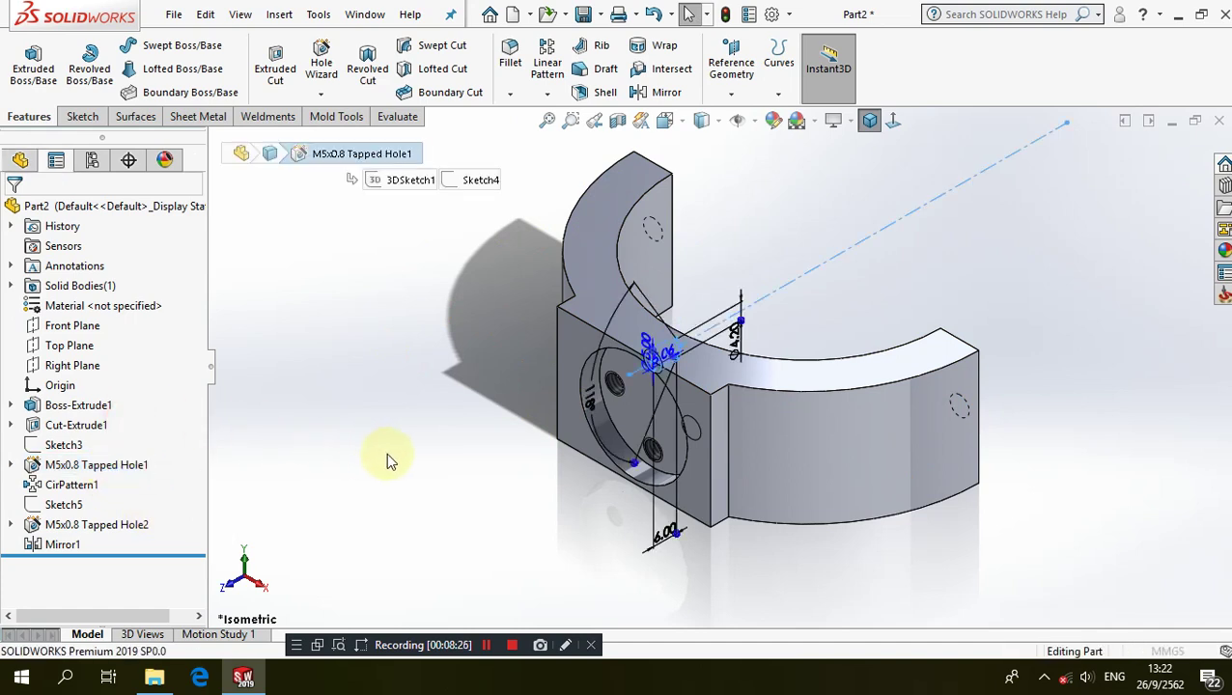
Change M5x0.8 Tapped Hole1's end condition from Blind to Through All
drag(197, 417, 193, 483)
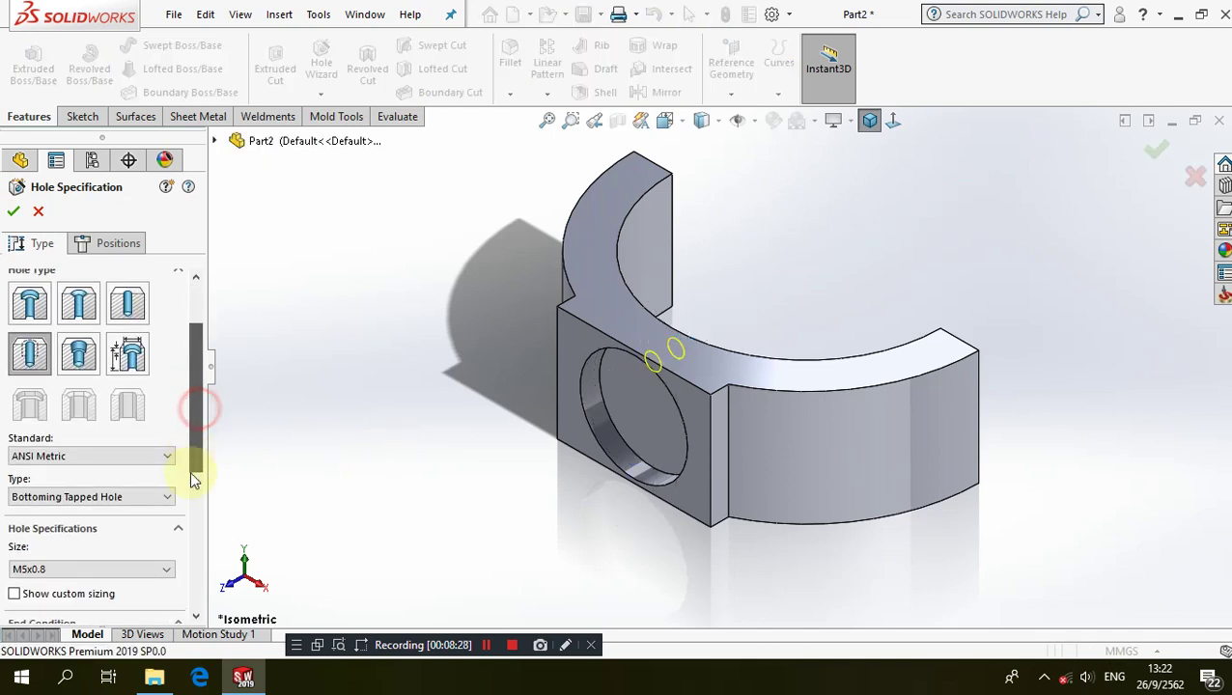
click(106, 452)
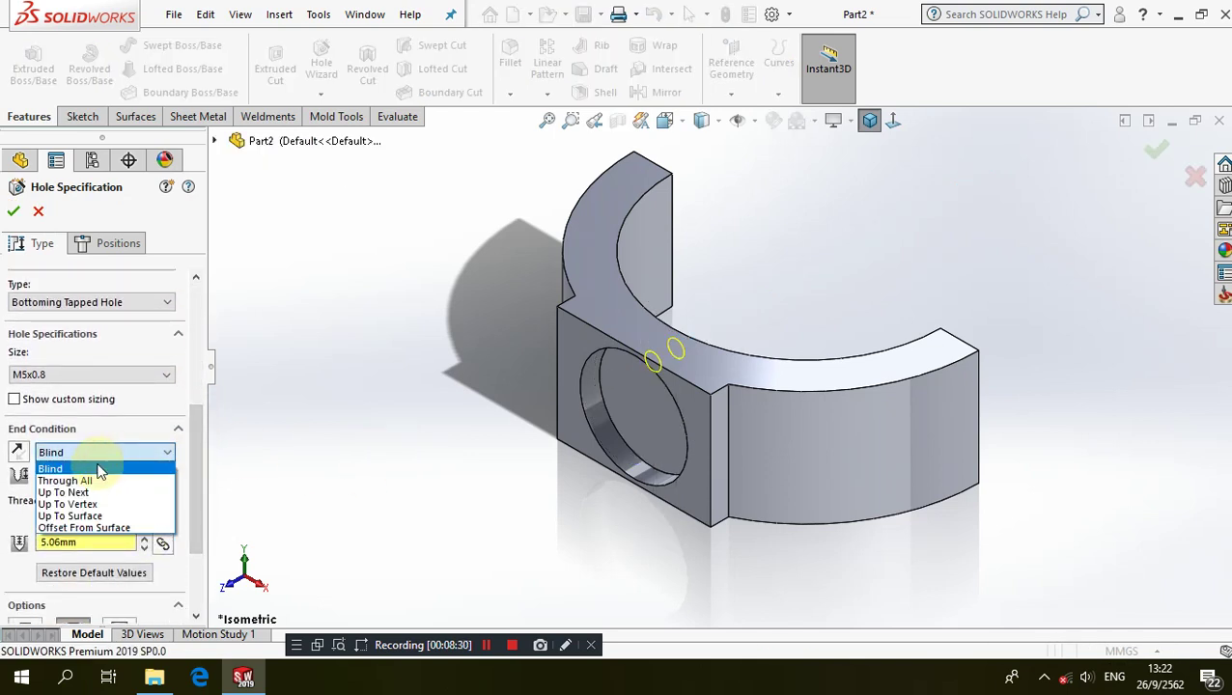
click(78, 479)
click(14, 213)
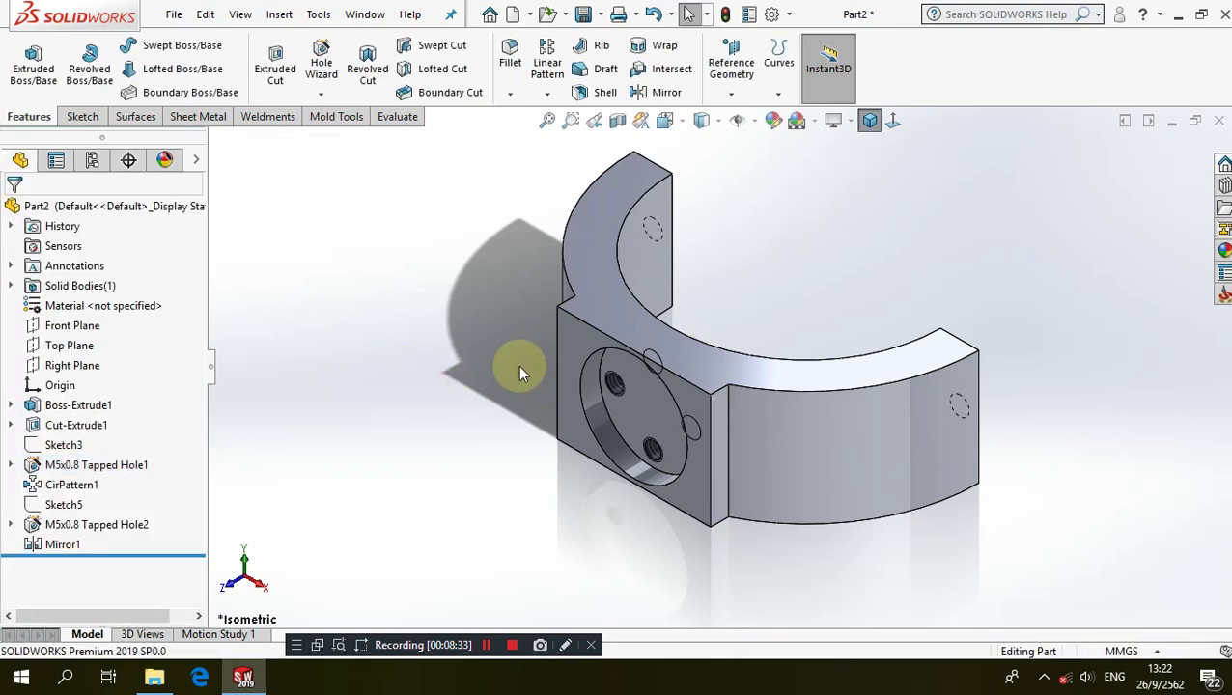
mouse_move(517, 365)
middle_down()
mouse_move(456, 478)
mouse_move(413, 484)
mouse_move(437, 506)
mouse_move(512, 479)
middle_up()
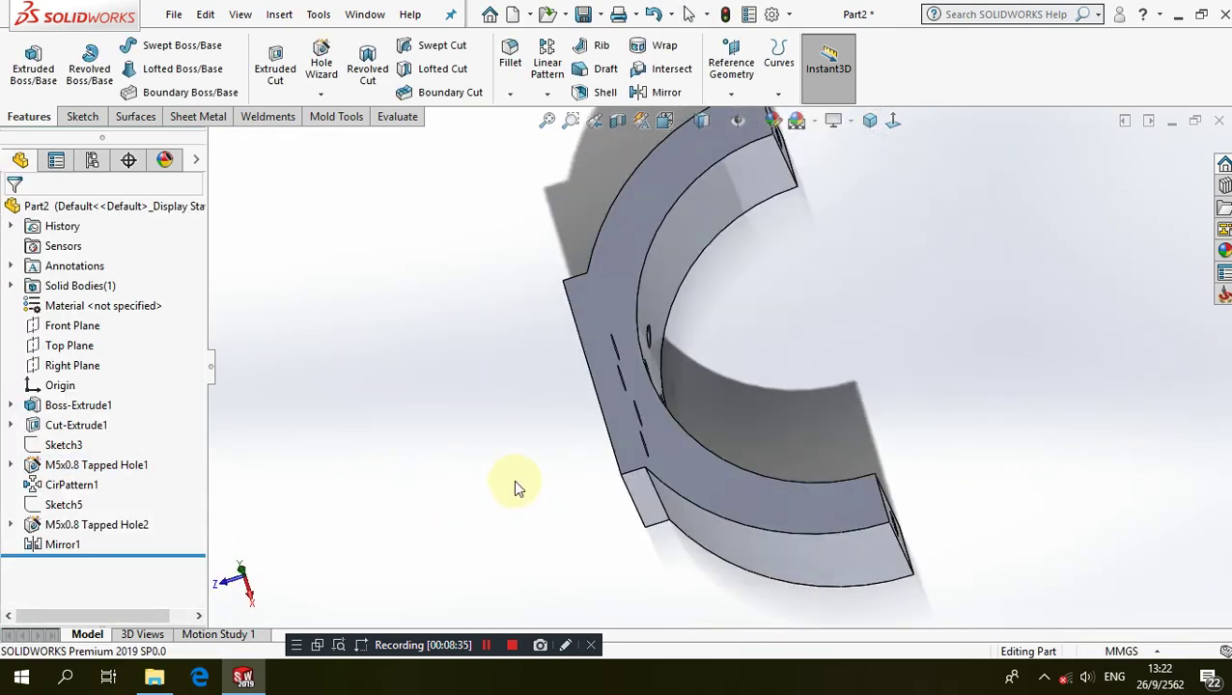
click(869, 120)
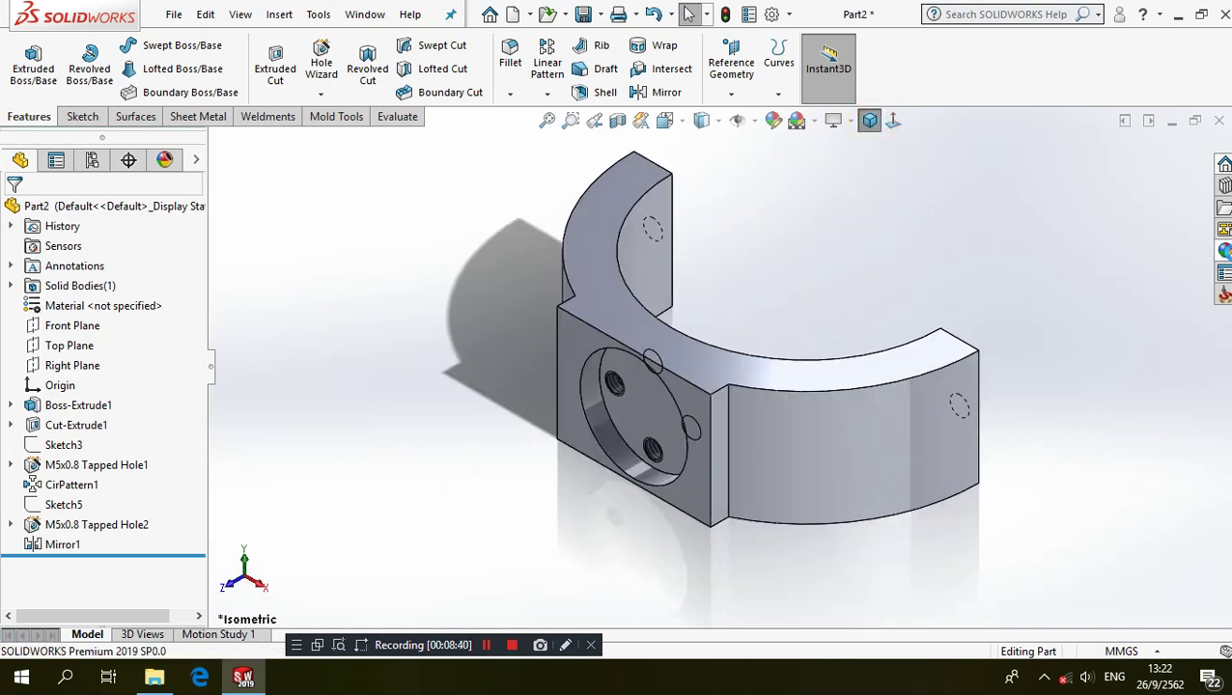
Apply the polished Silver metal appearance from Appearances > Metal to the whole Part2
click(1223, 250)
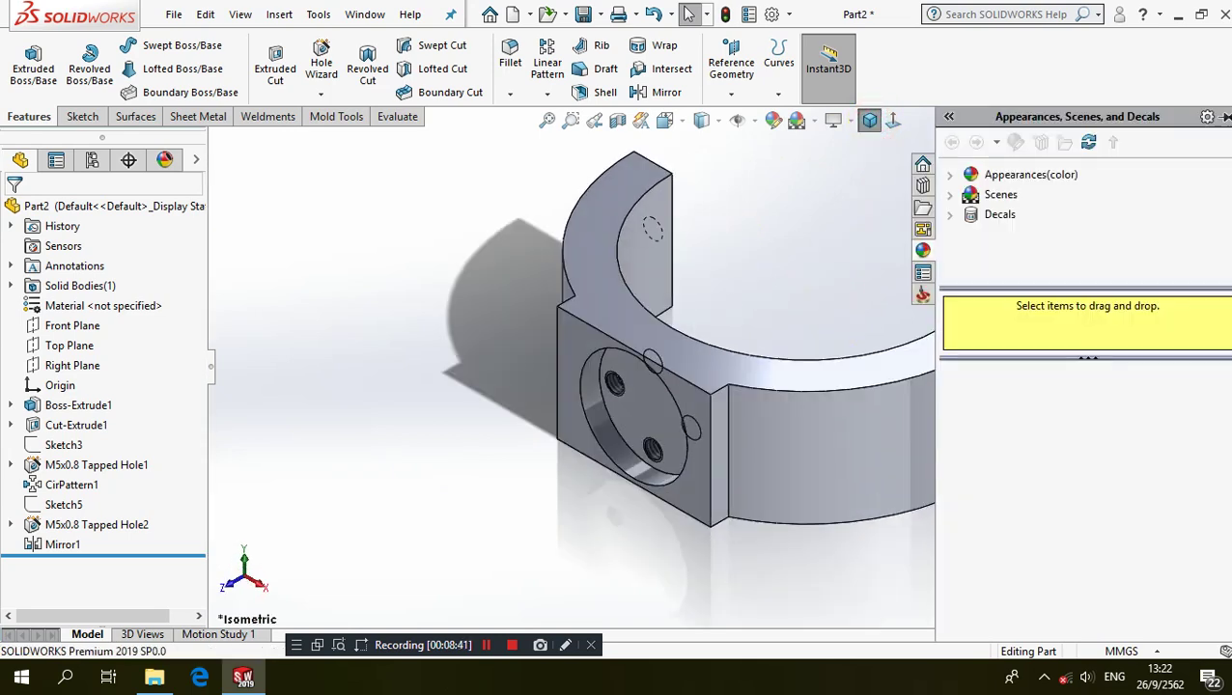
click(951, 179)
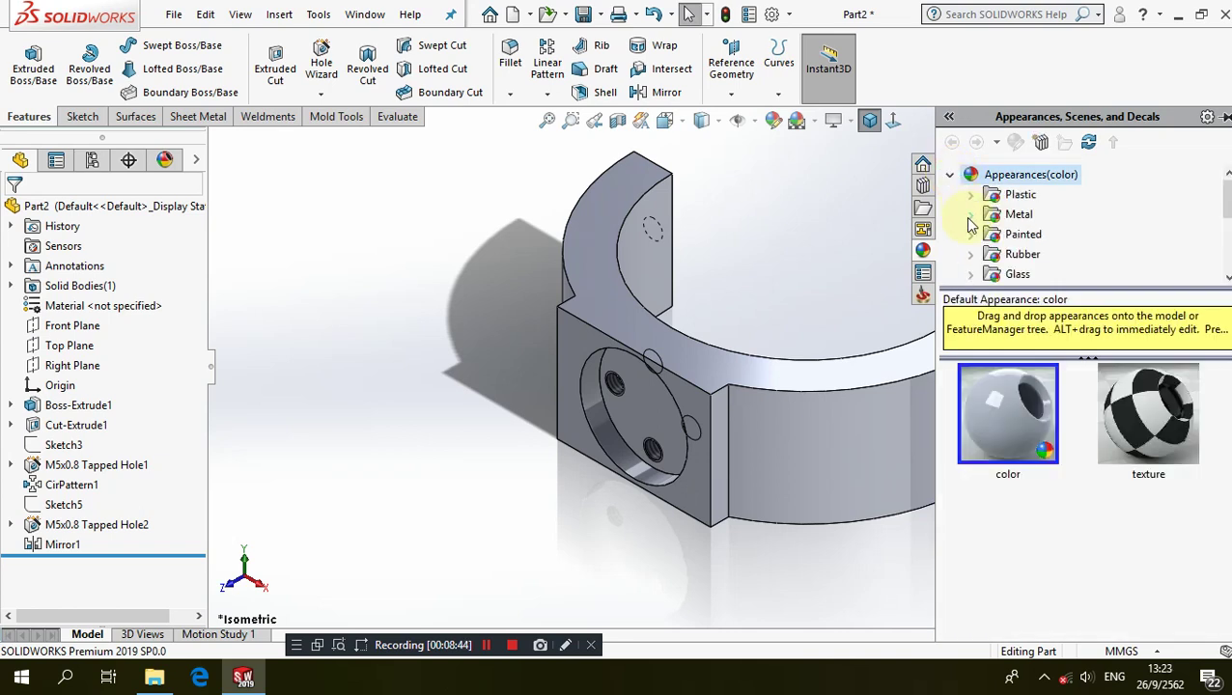
click(970, 215)
scroll(1038, 242, down, 5)
scroll(1041, 249, up, 3)
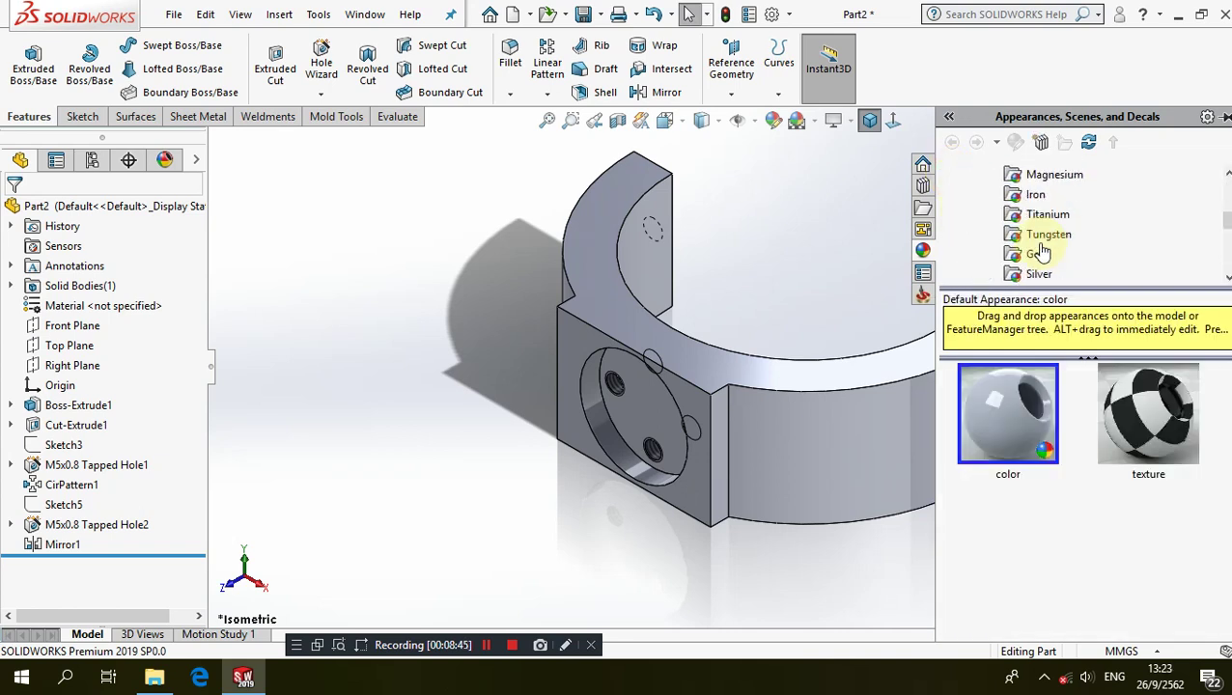
scroll(1041, 250, down, 1)
click(1041, 215)
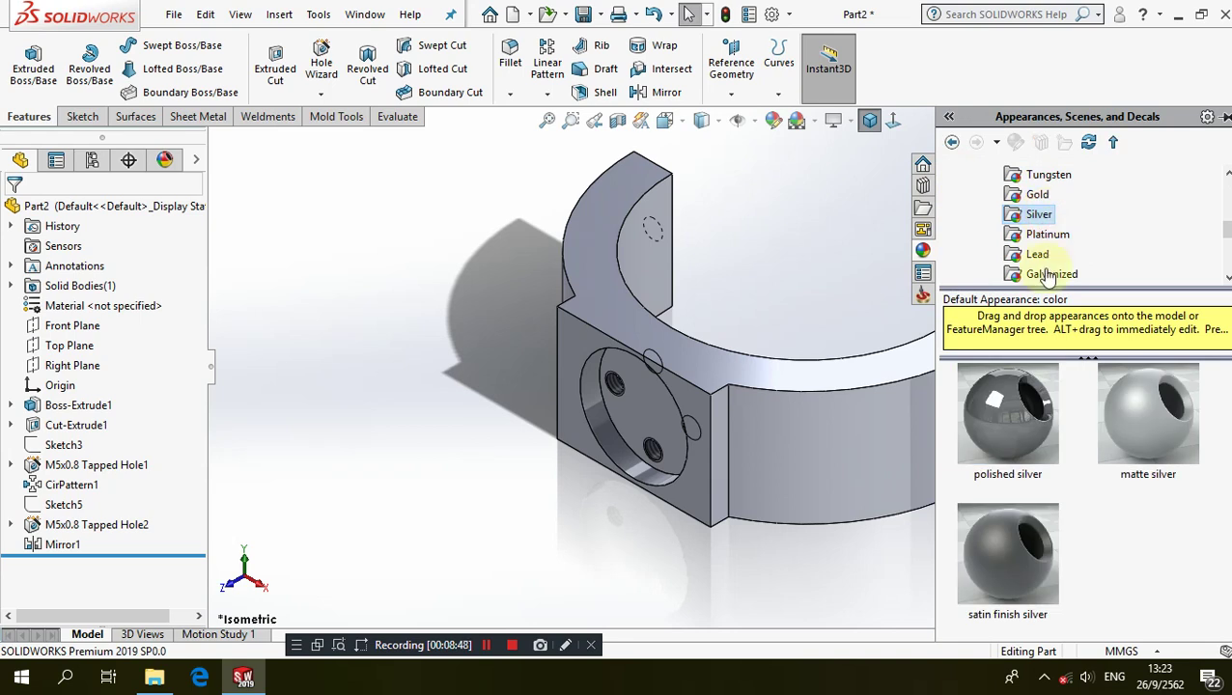
drag(1007, 410, 837, 408)
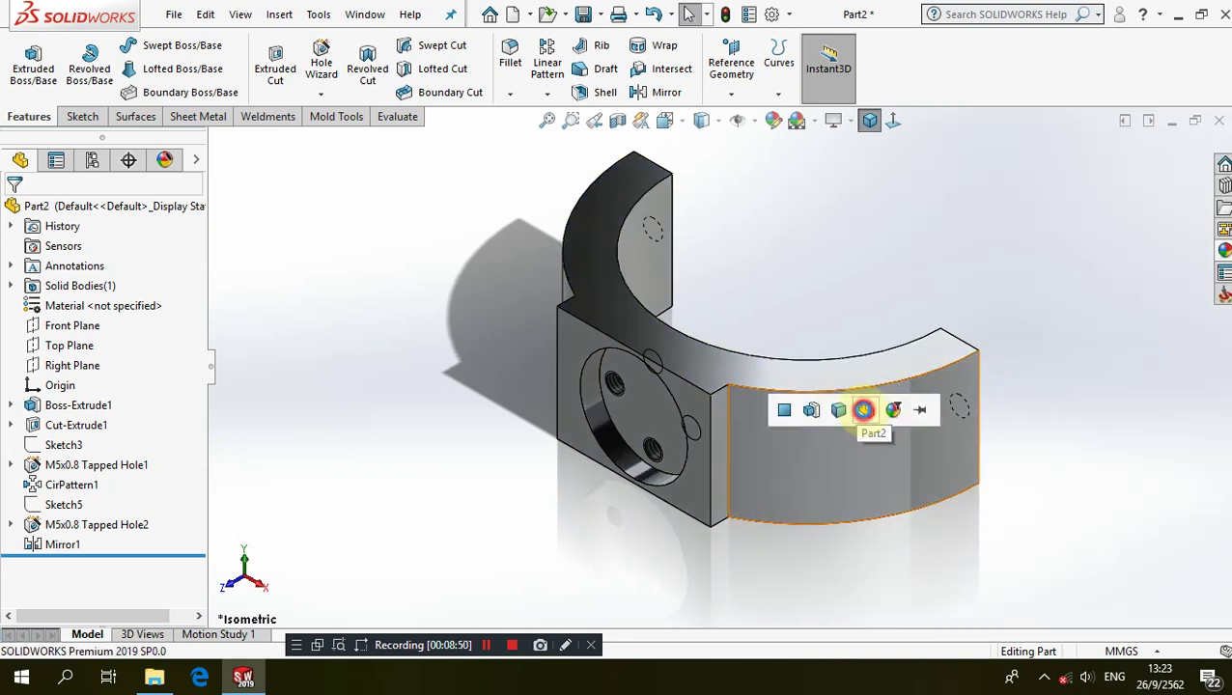
click(864, 409)
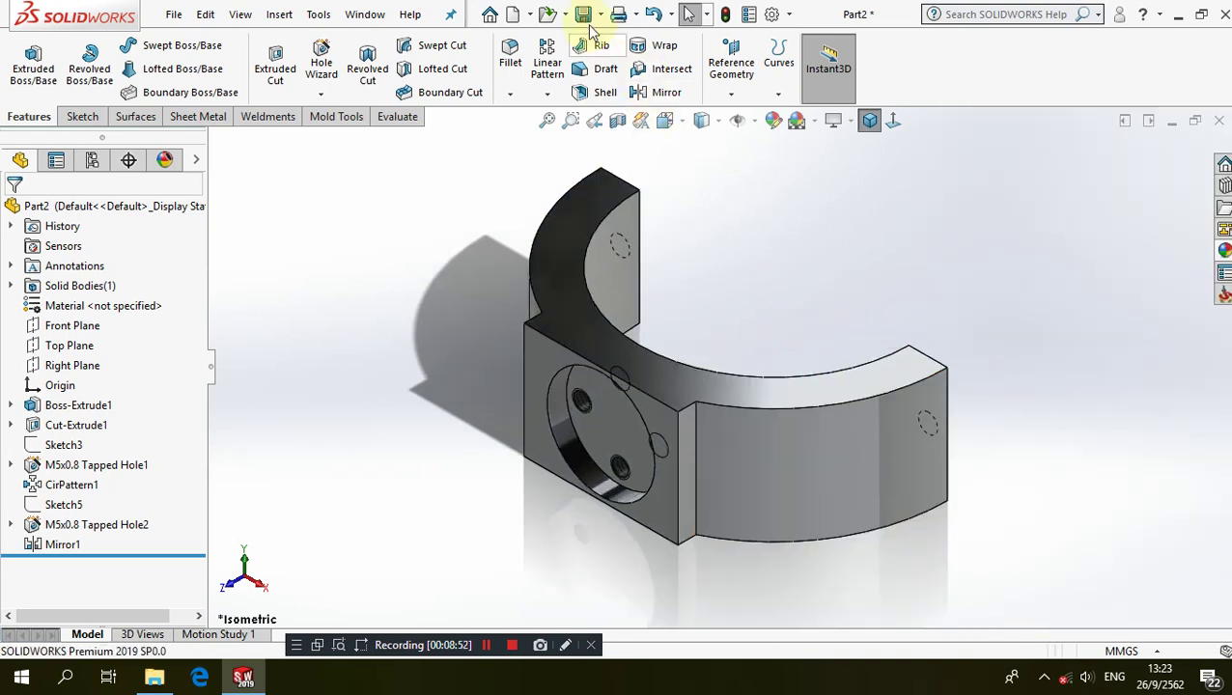
click(583, 13)
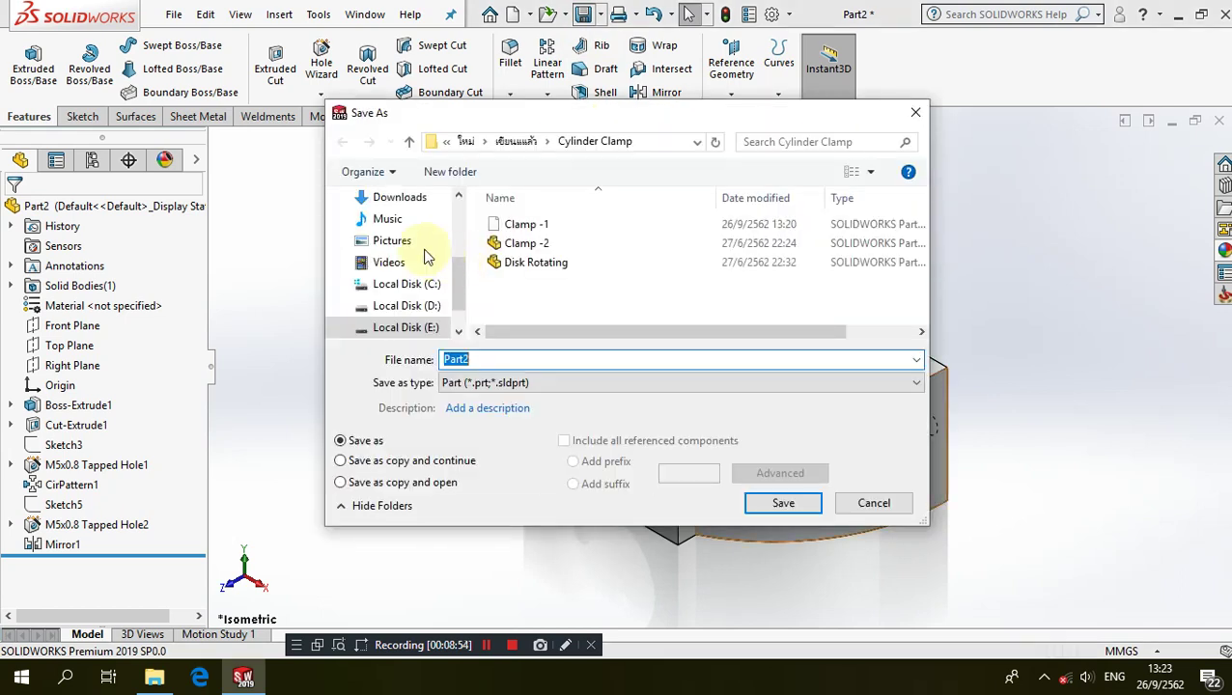
Create a new folder named Cylinder Clamp on the Desktop
scroll(406, 253, up, 2)
scroll(394, 251, up, 2)
click(393, 249)
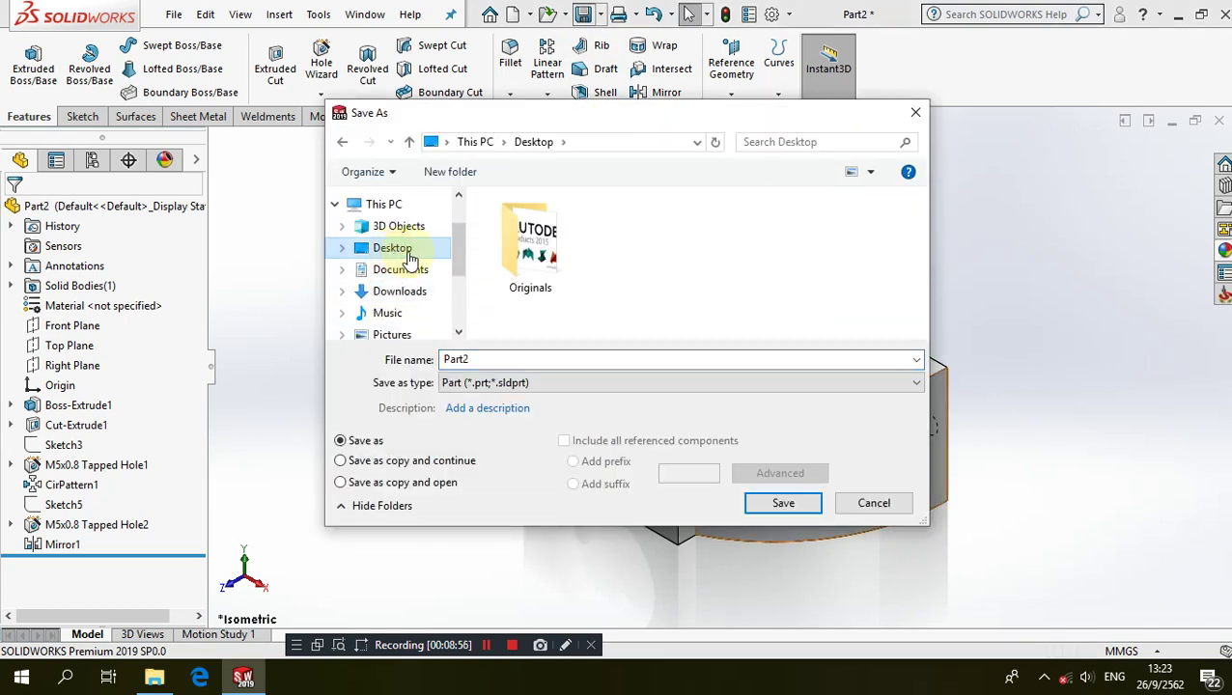
click(450, 173)
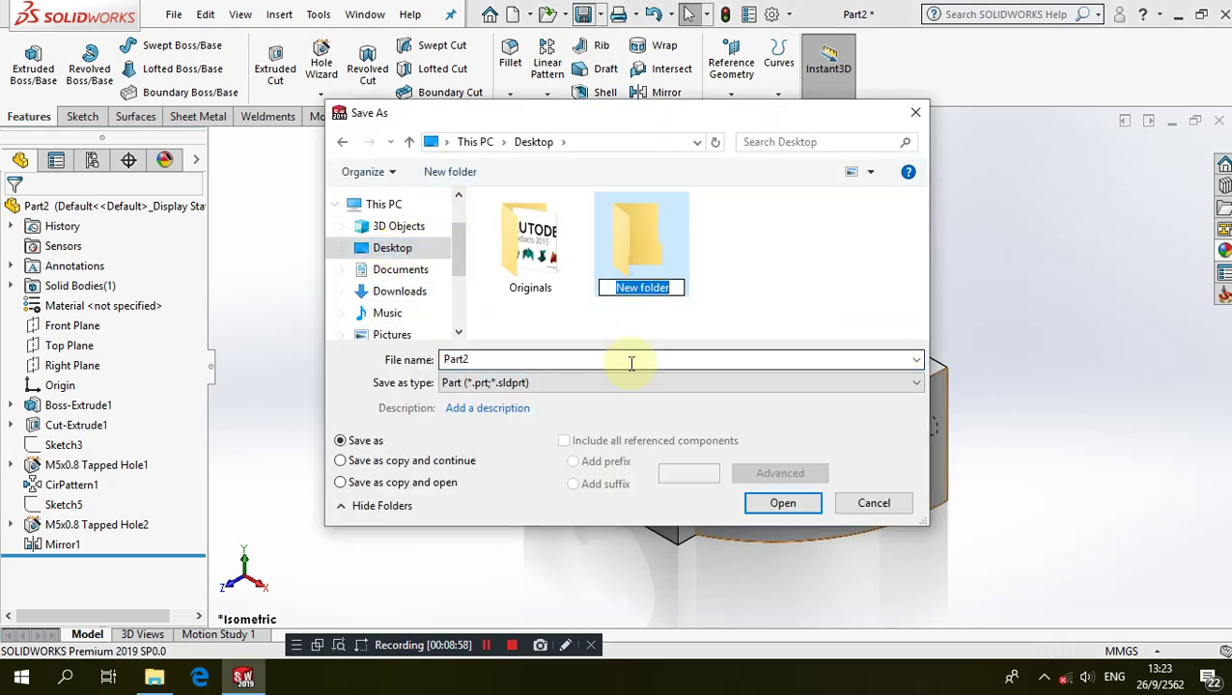
text(Cyl)
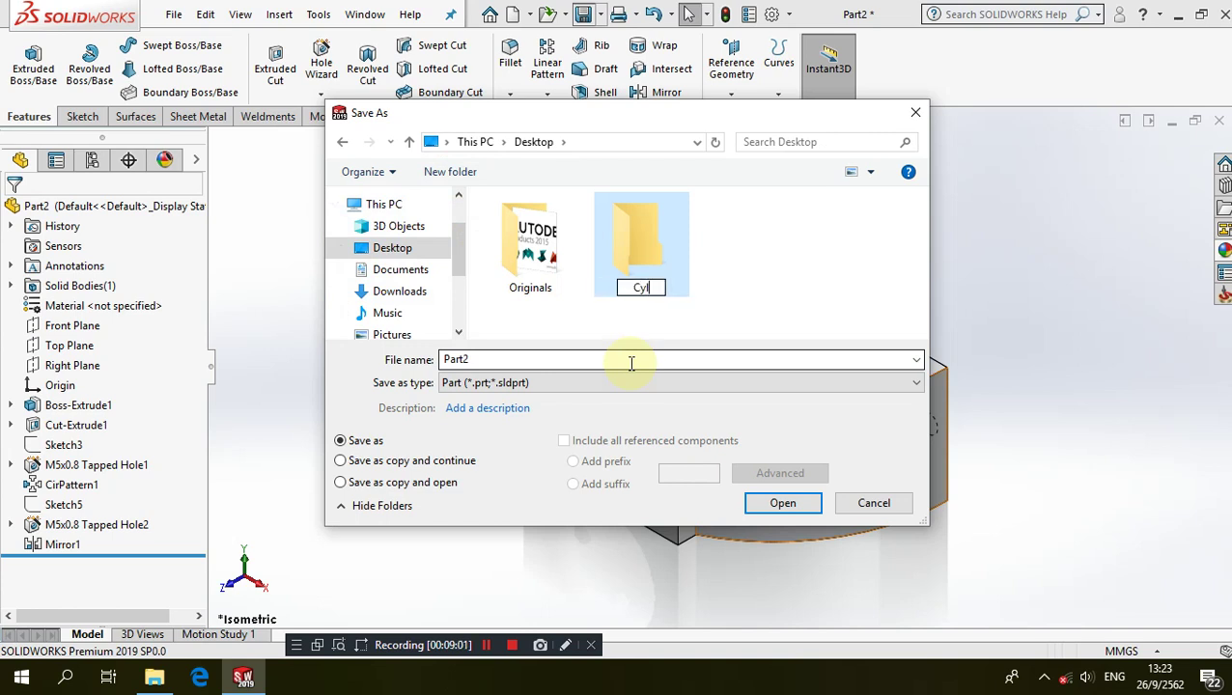
text(inder Cla)
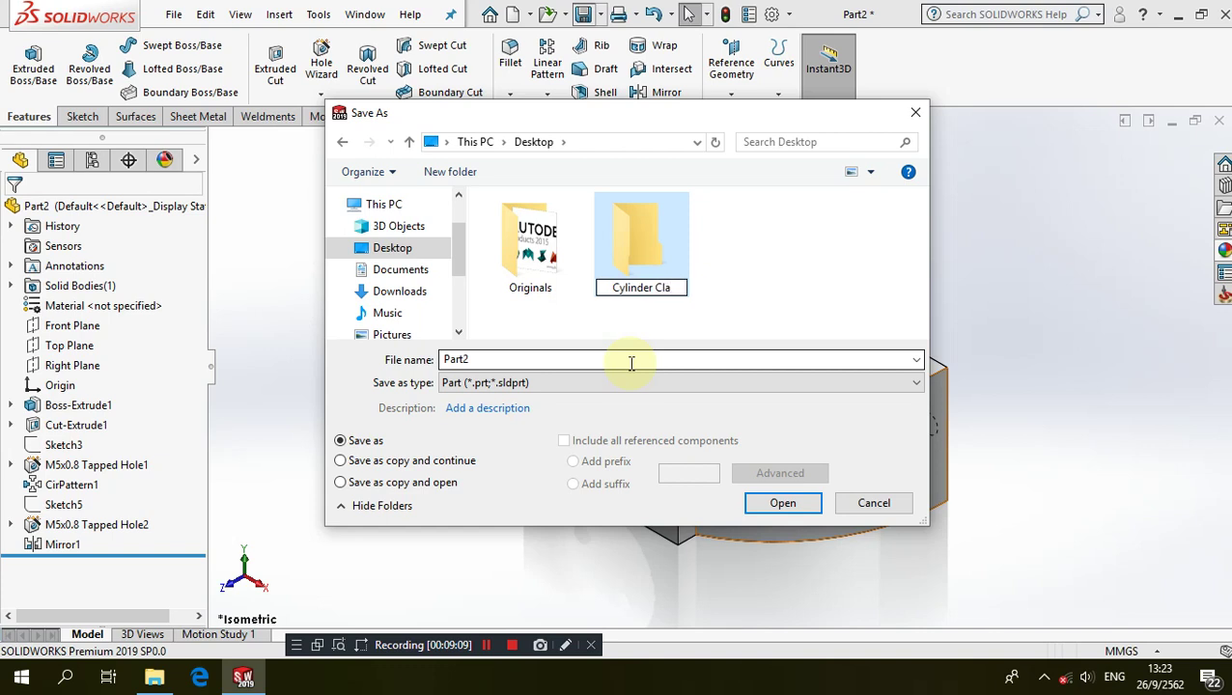
text(mp)
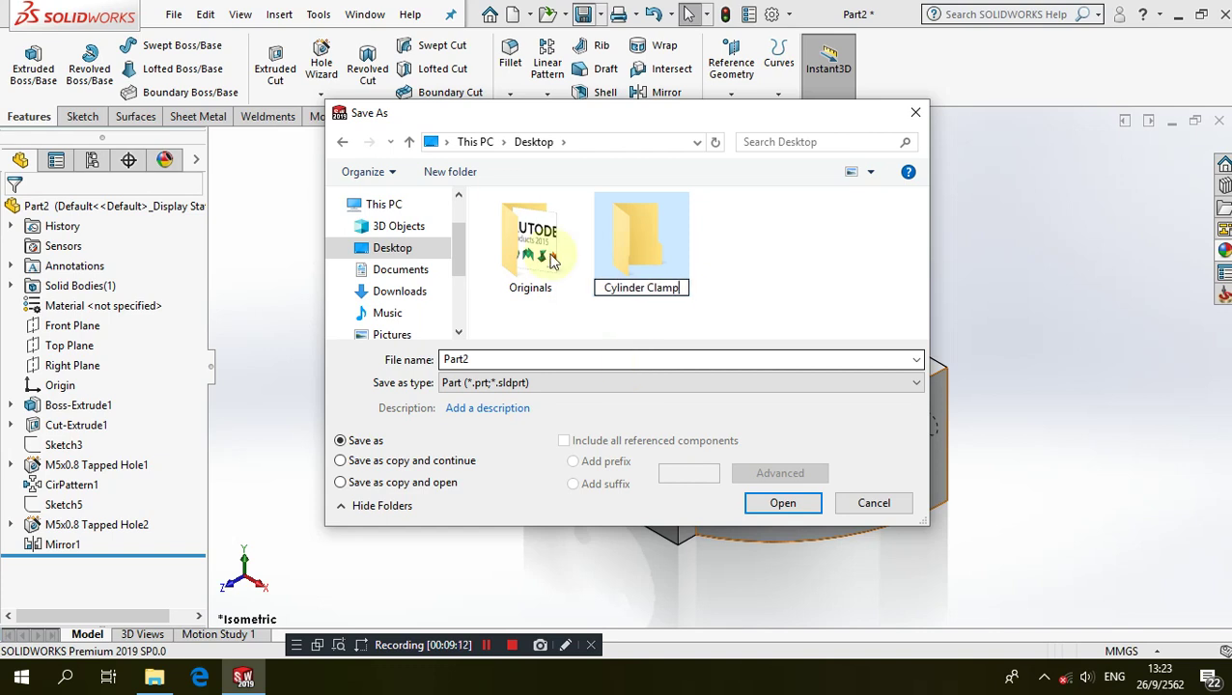
click(649, 239)
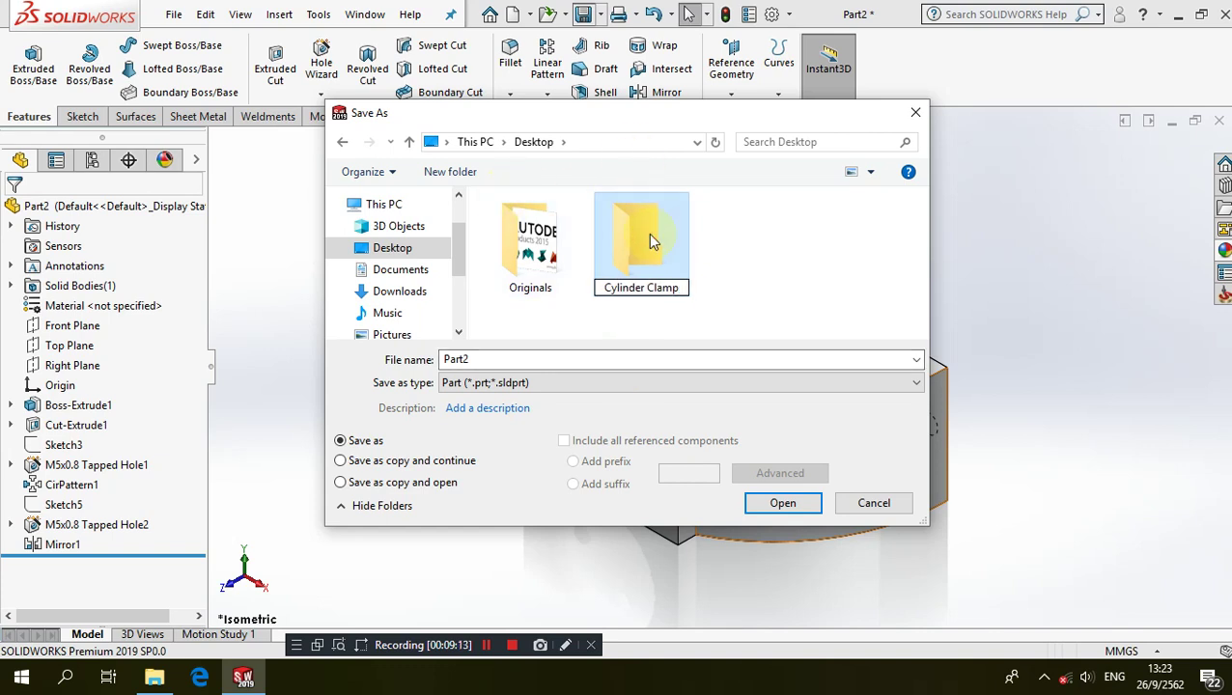
Save the part as Body Clamp inside the Cylinder Clamp folder
double_click(648, 232)
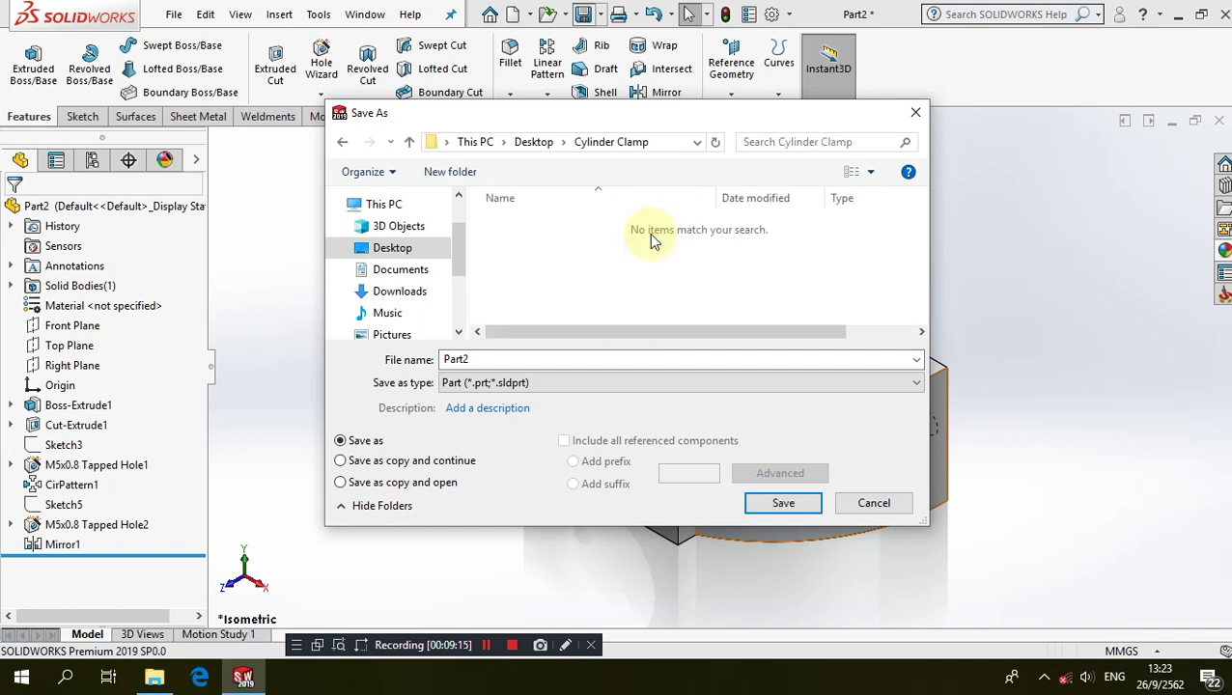
click(569, 365)
text(Body Clamp)
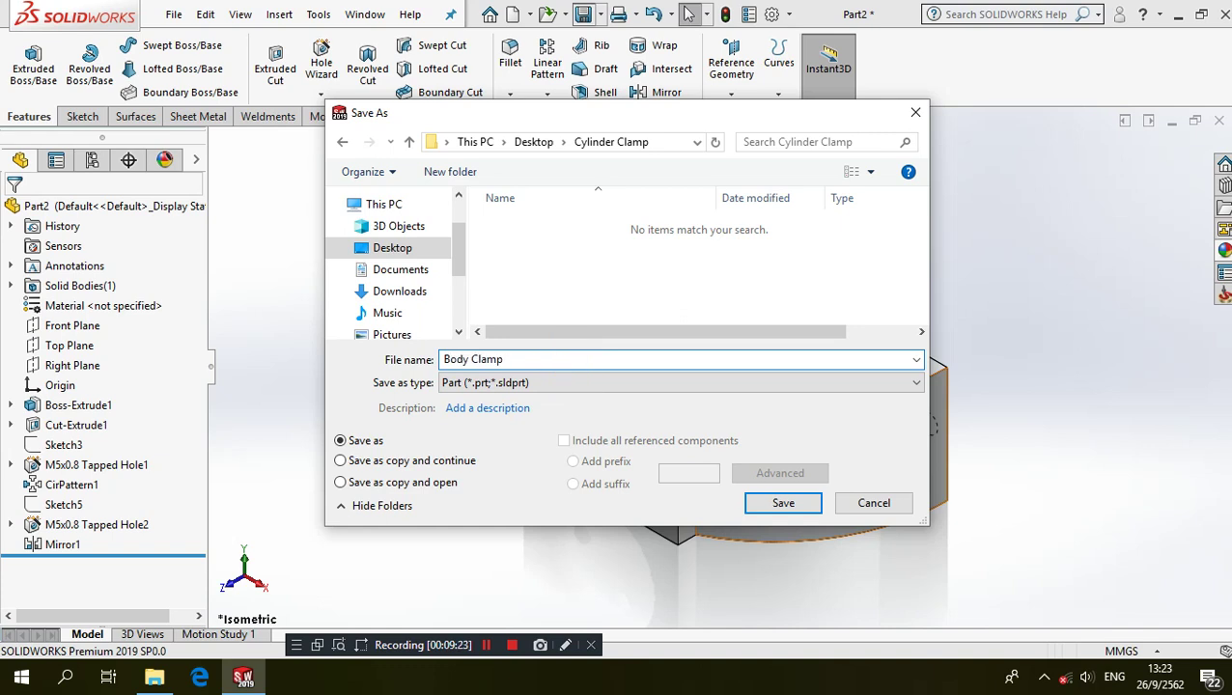
click(783, 503)
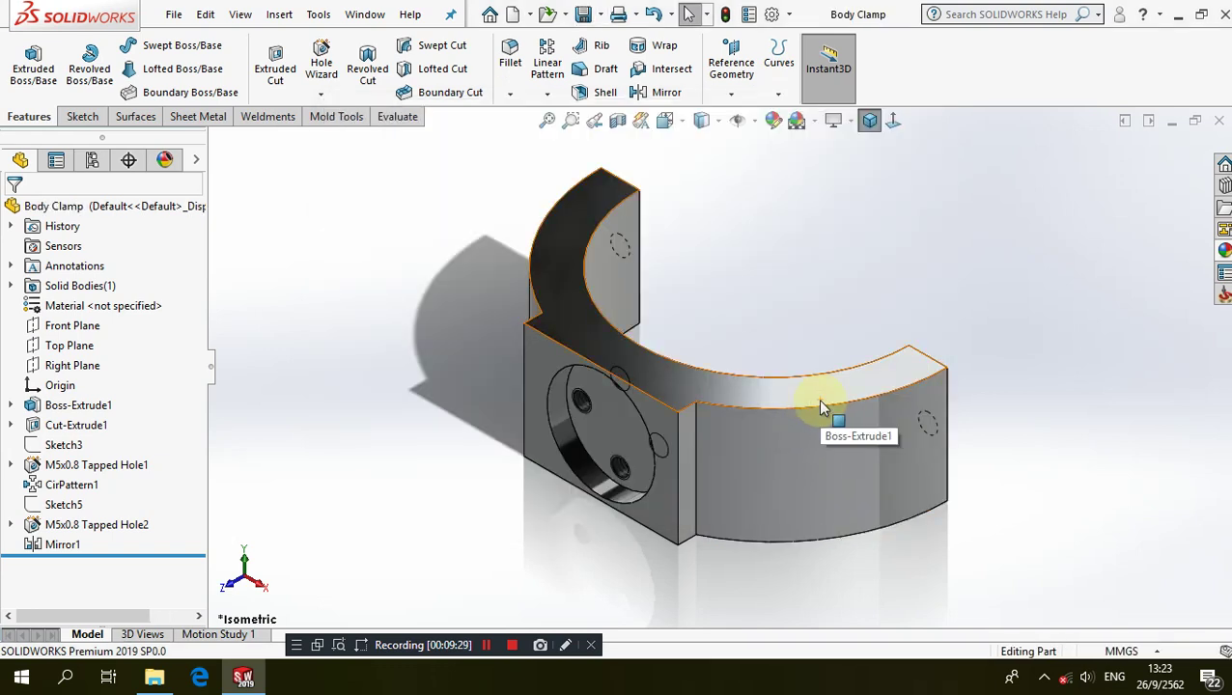
Create a new part document and start a sketch on the Top Plane
click(515, 15)
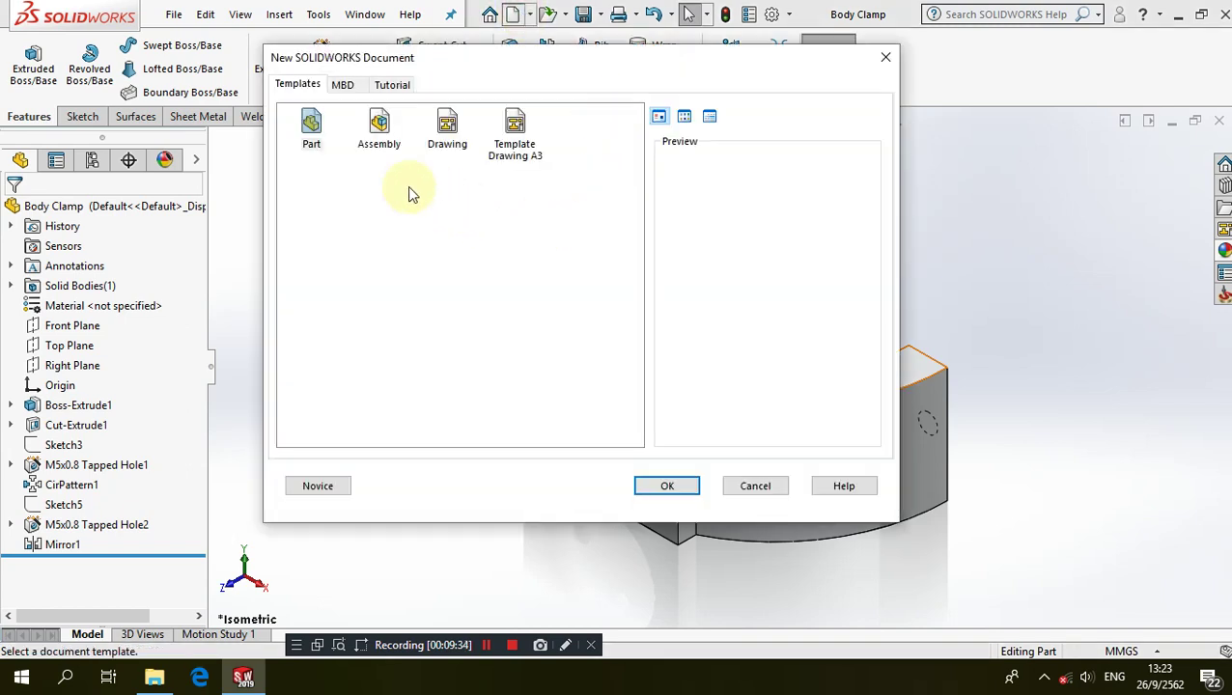
click(666, 490)
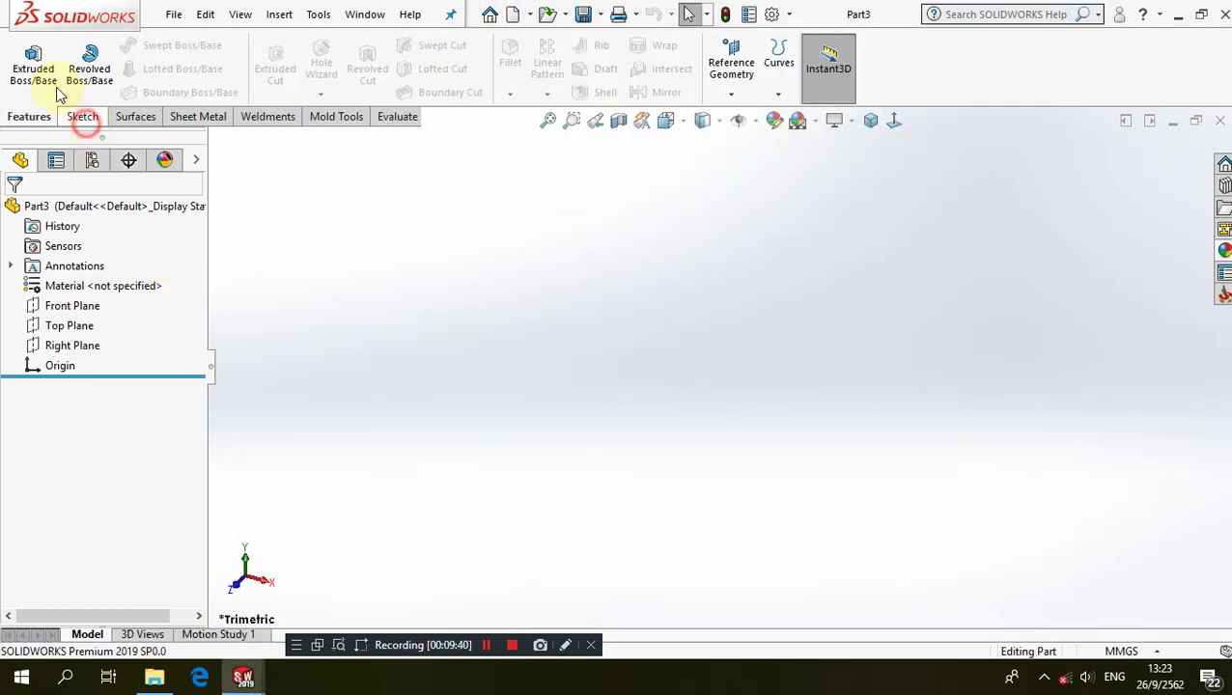
click(82, 117)
click(25, 60)
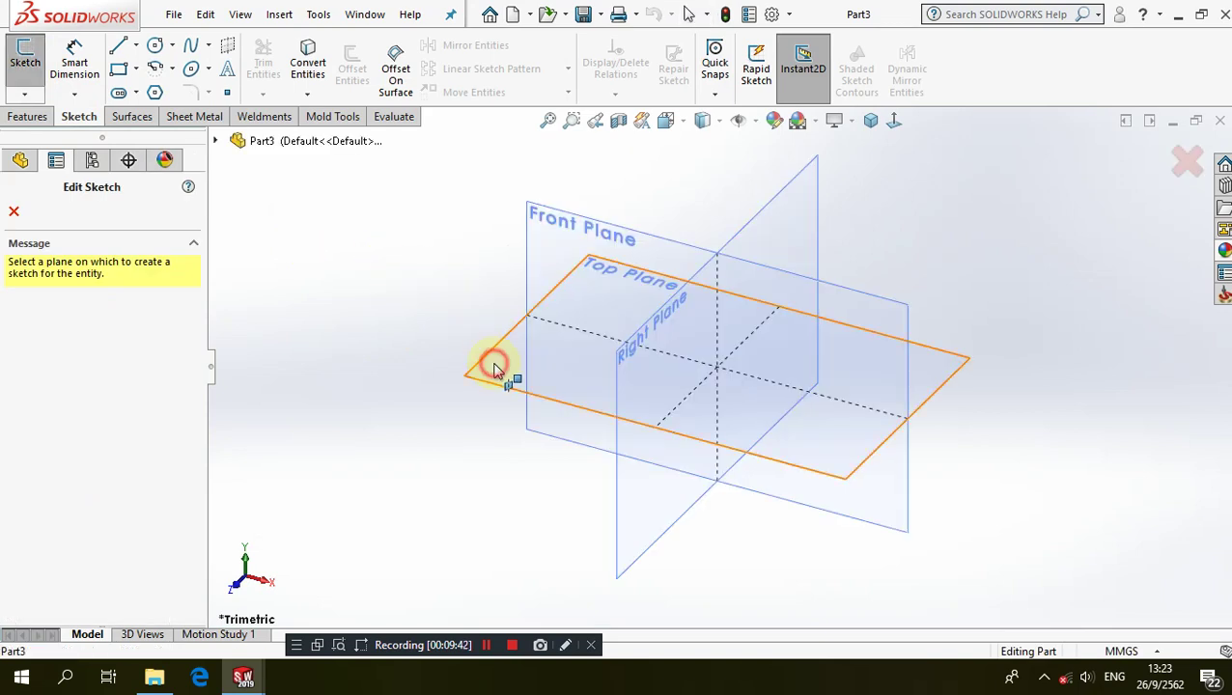
click(490, 360)
Draw two concentric circles centred on the origin and a horizontal line across them
click(154, 45)
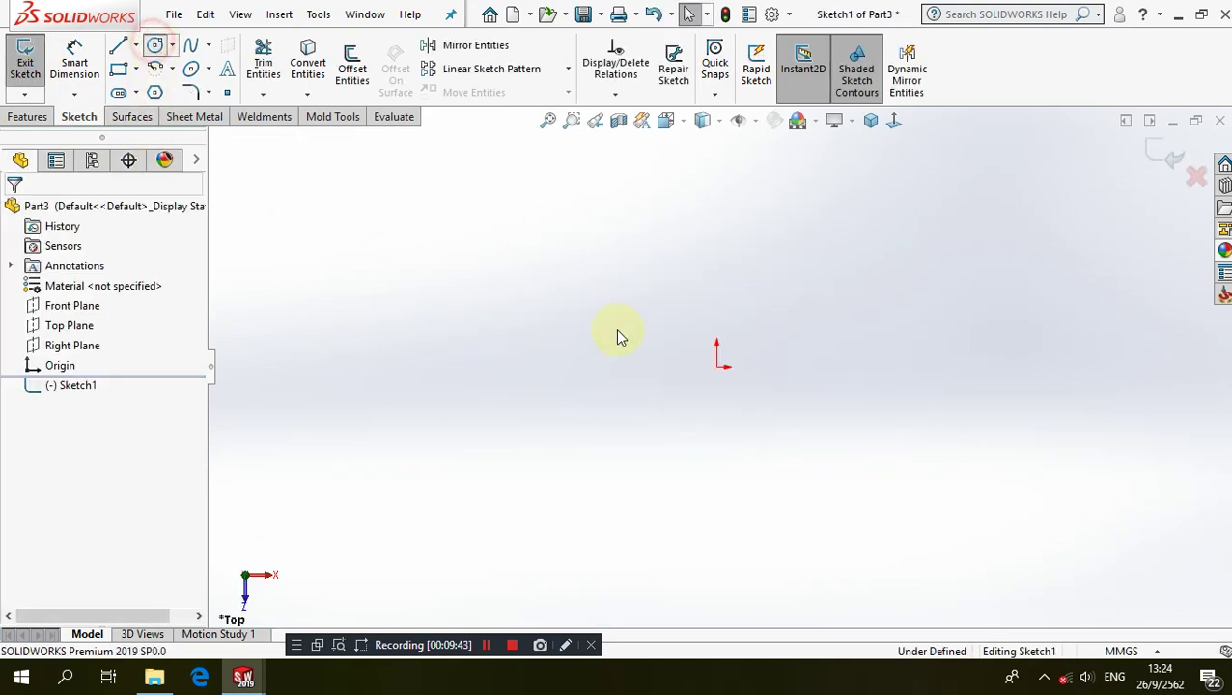
click(717, 366)
click(822, 288)
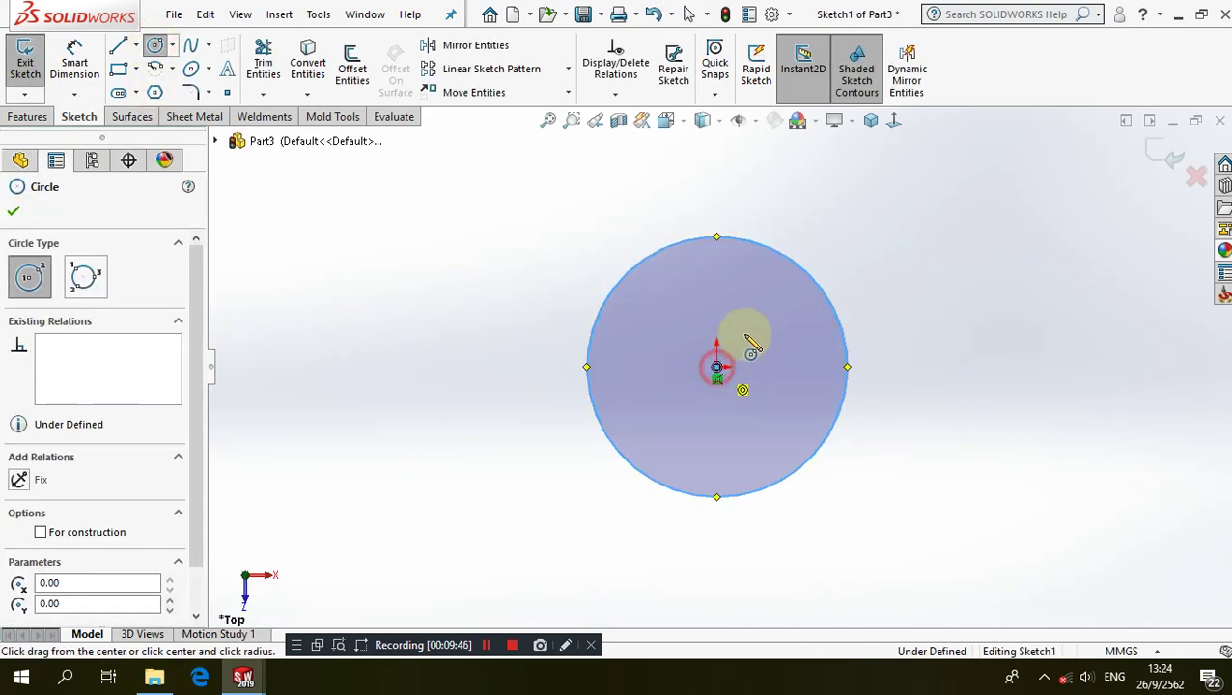
click(717, 366)
click(809, 334)
scroll(814, 358, down, 3)
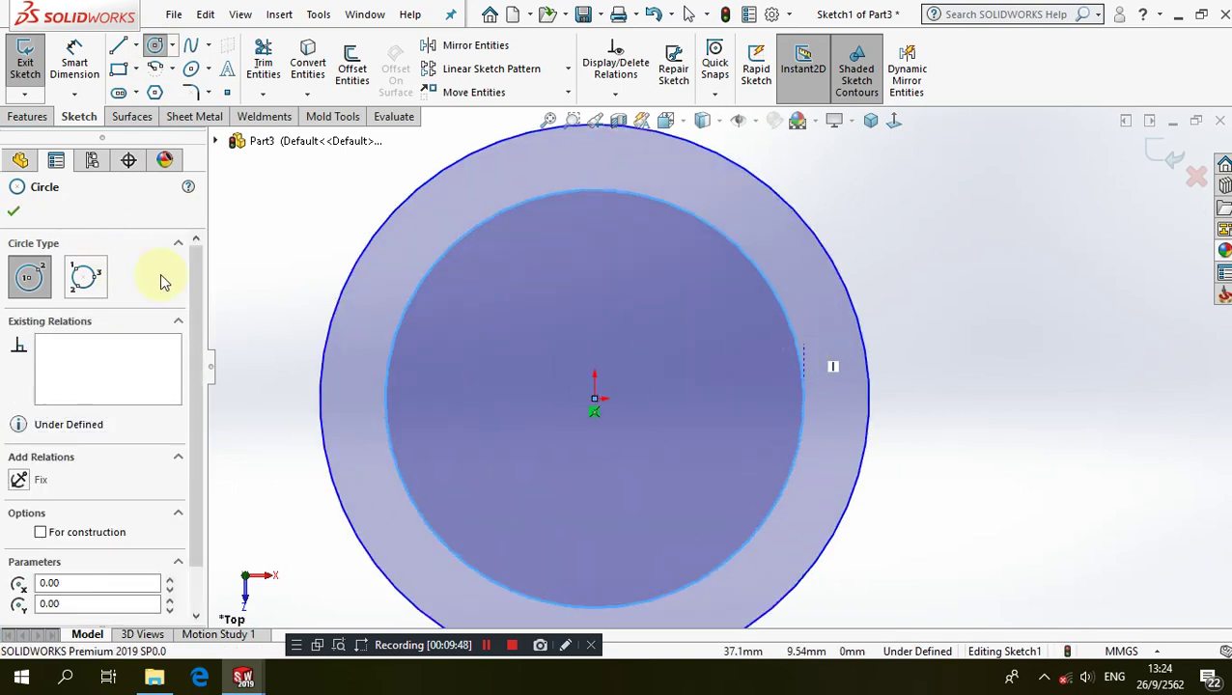
click(116, 46)
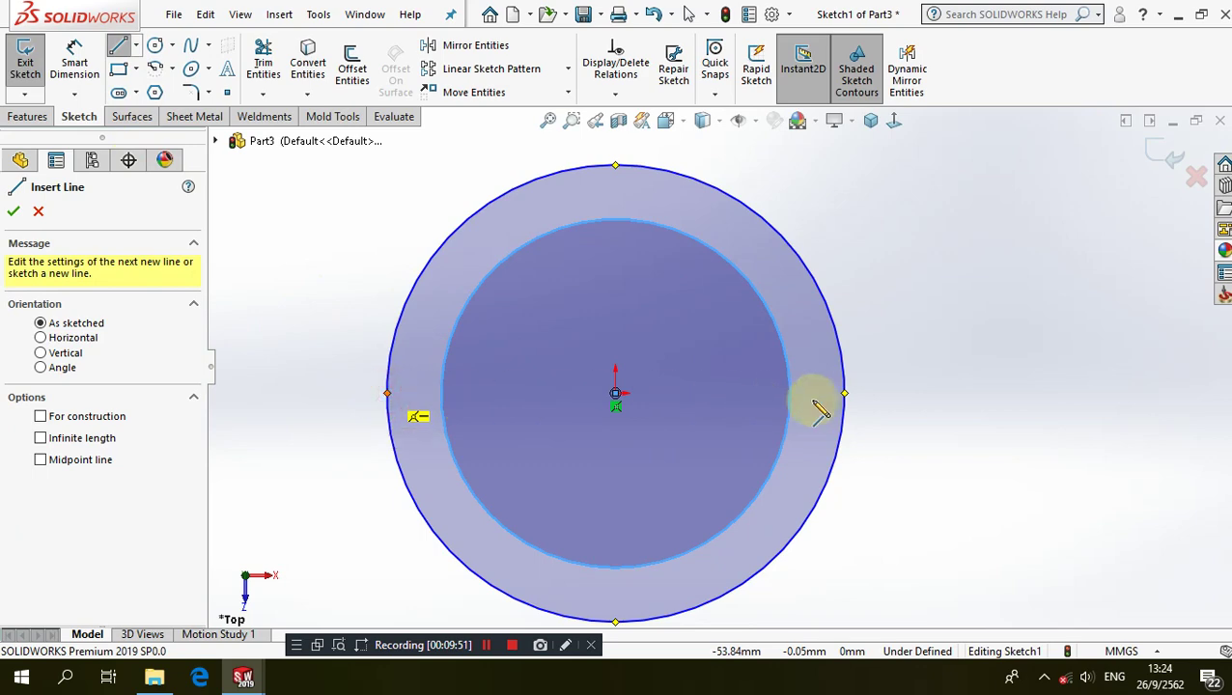
click(844, 393)
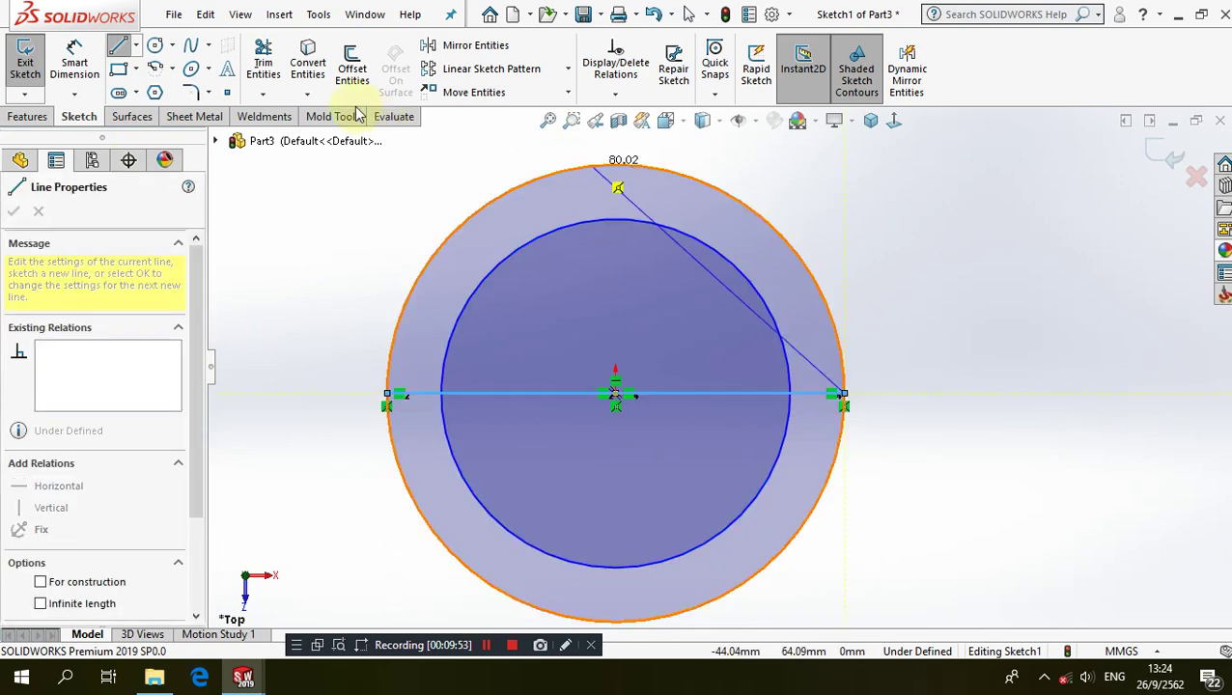
Trim away the circles' lower halves and the centre line to leave a half ring
click(263, 66)
mouse_move(338, 512)
mouse_down()
mouse_move(483, 460)
mouse_move(541, 363)
mouse_up()
click(75, 63)
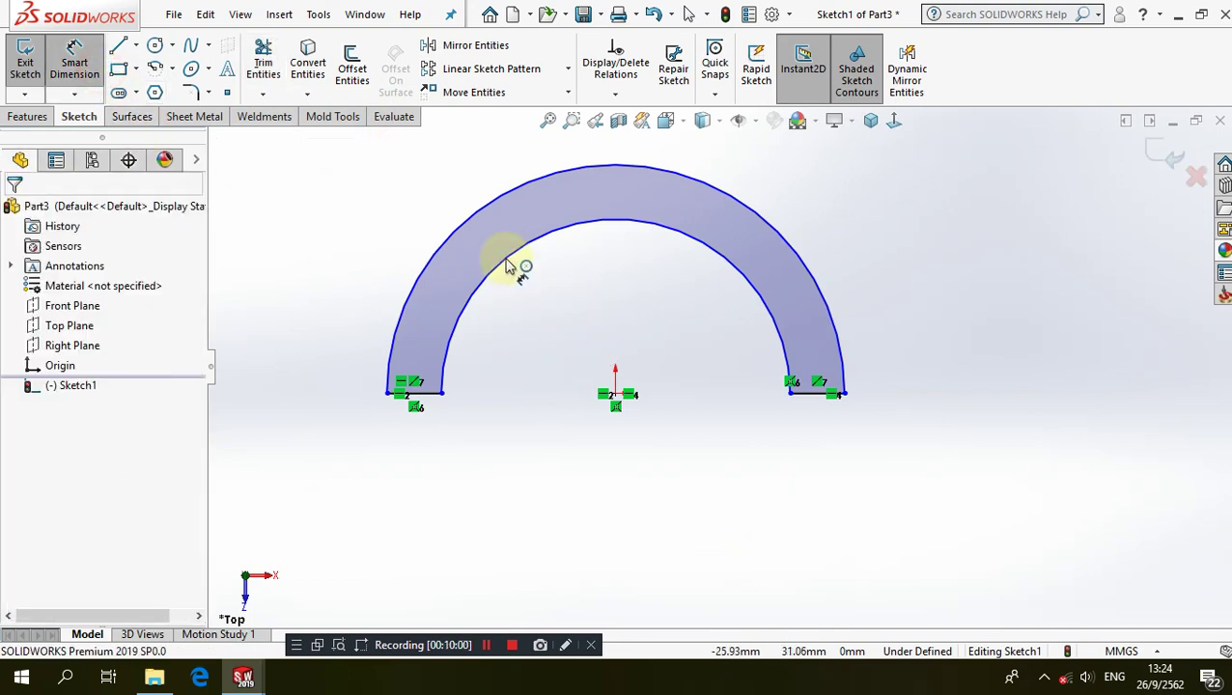
Dimension the inner arc radius to 35 mm and the outer arc radius to 45 mm
click(506, 260)
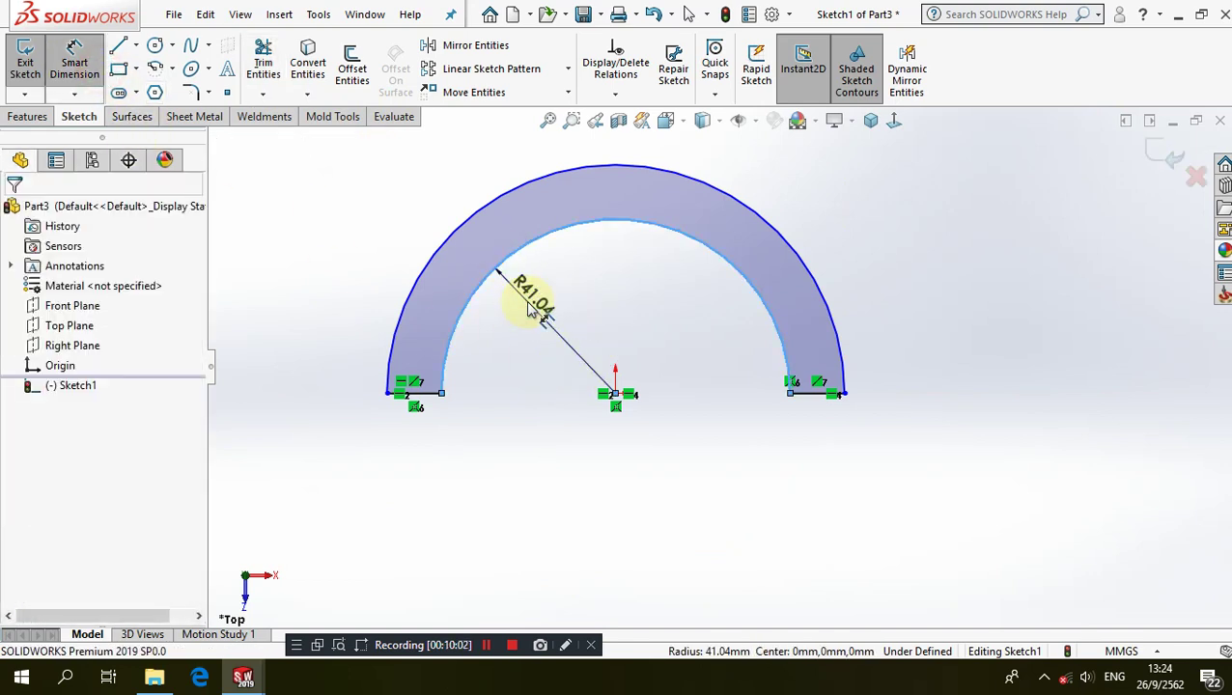
click(529, 307)
text(35)
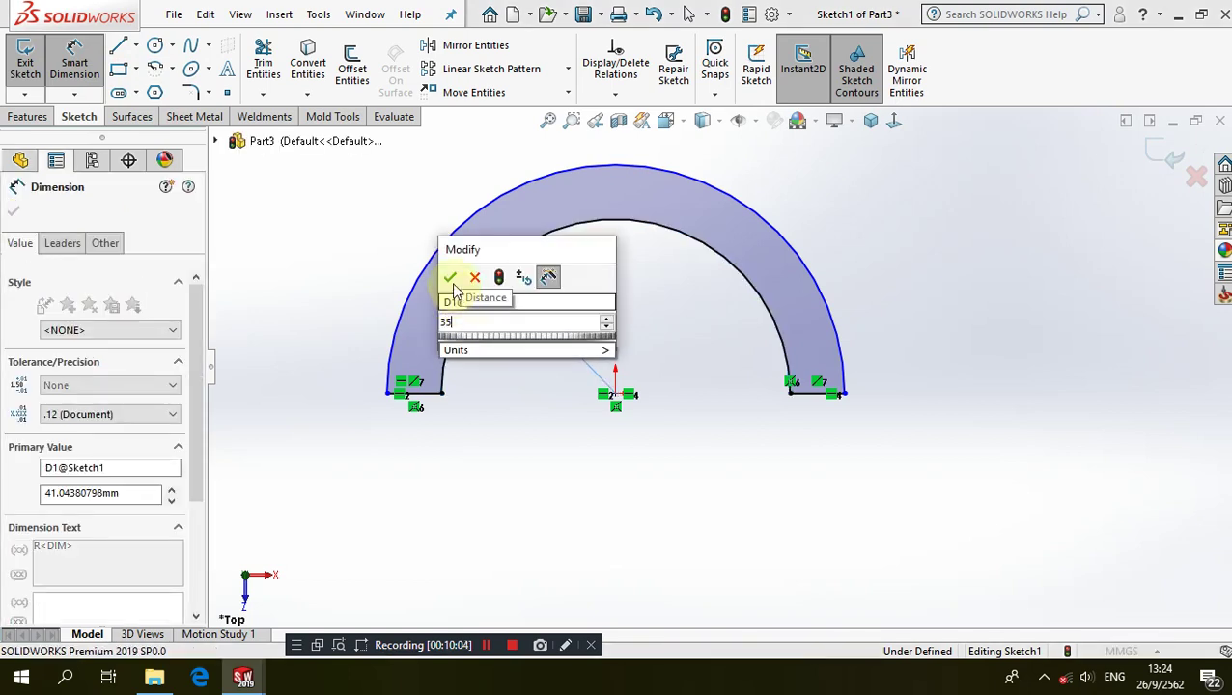
key(Return)
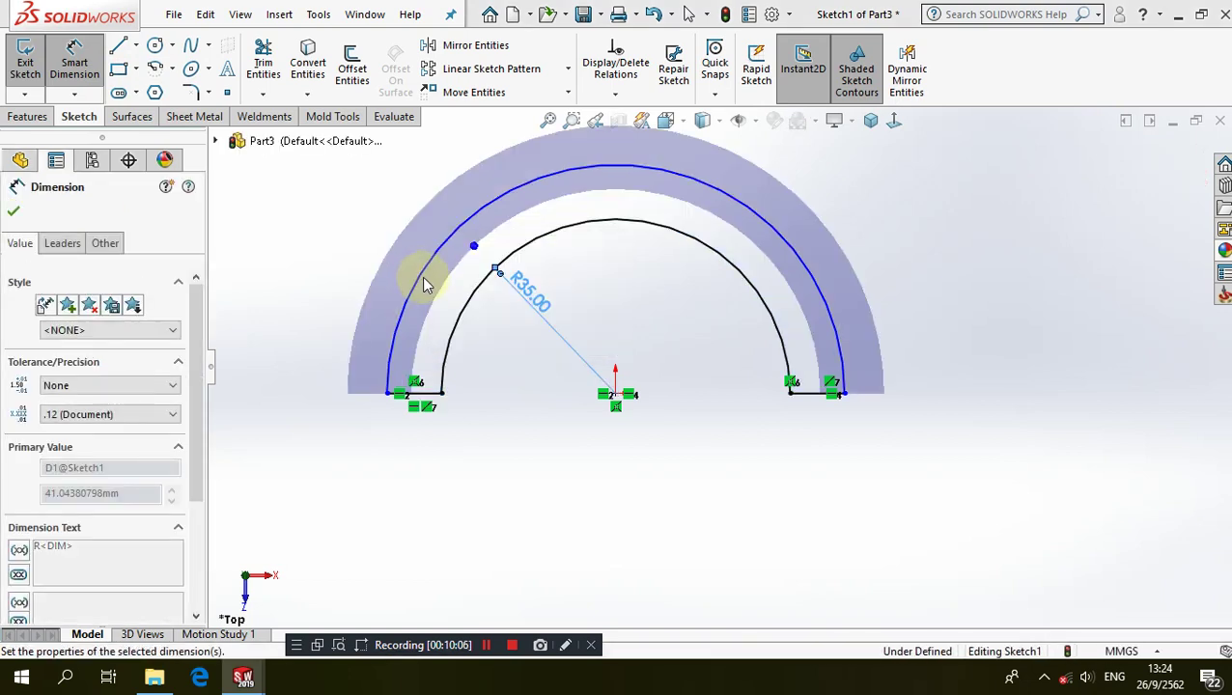
click(421, 276)
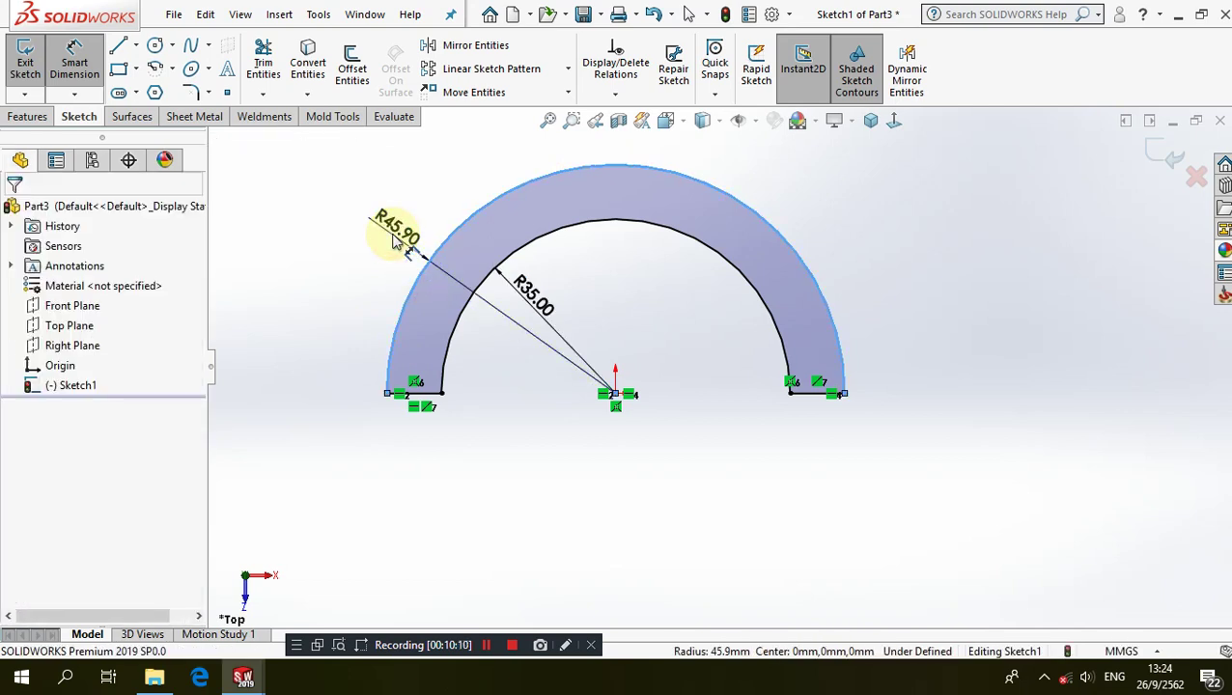
click(396, 241)
text(45)
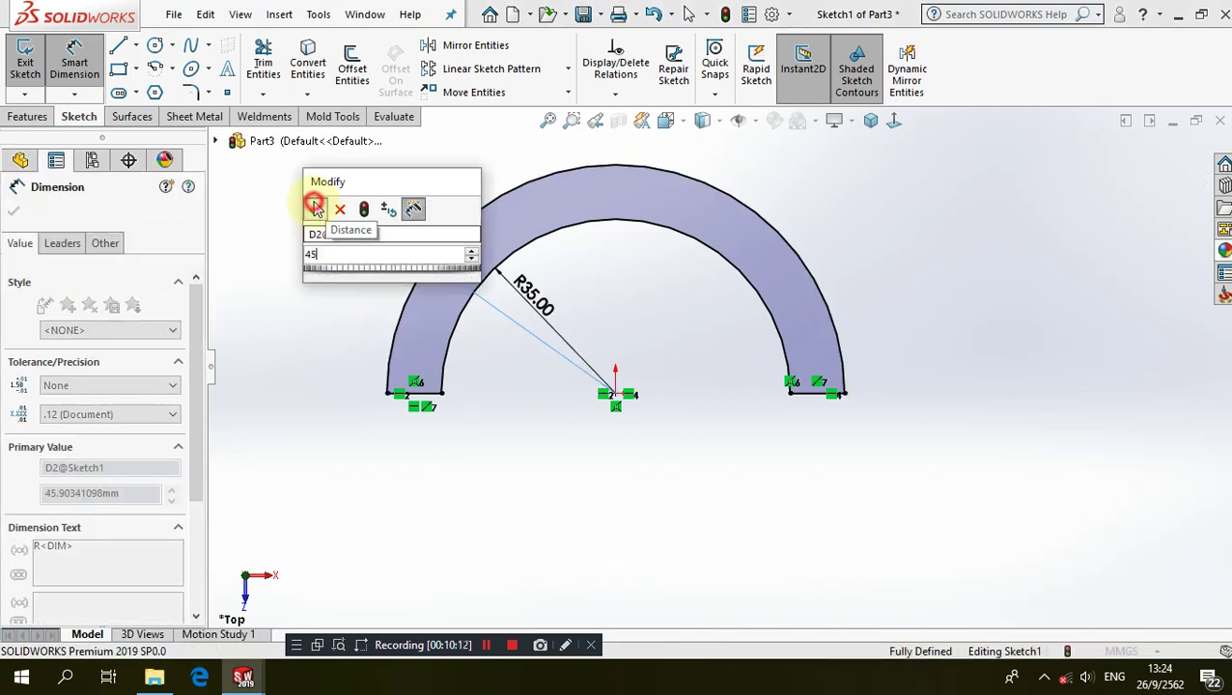
click(315, 207)
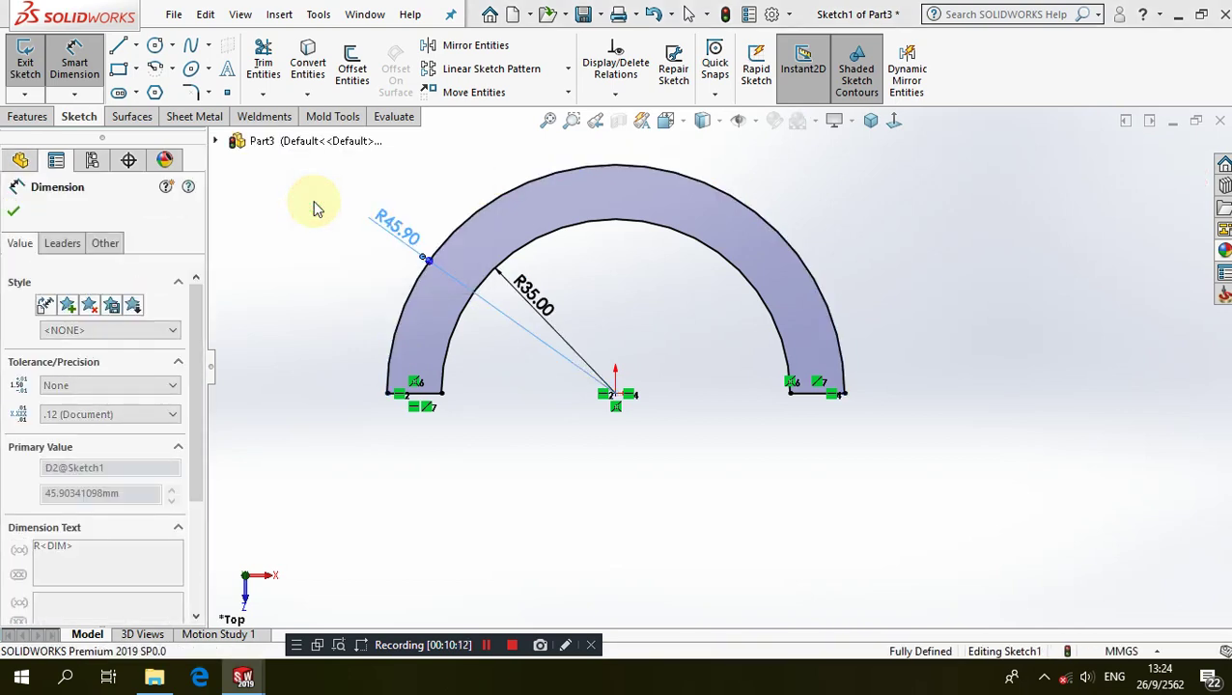
Extrude the half-ring 30 mm Mid Plane into a solid, then select the Top Plane
click(24, 117)
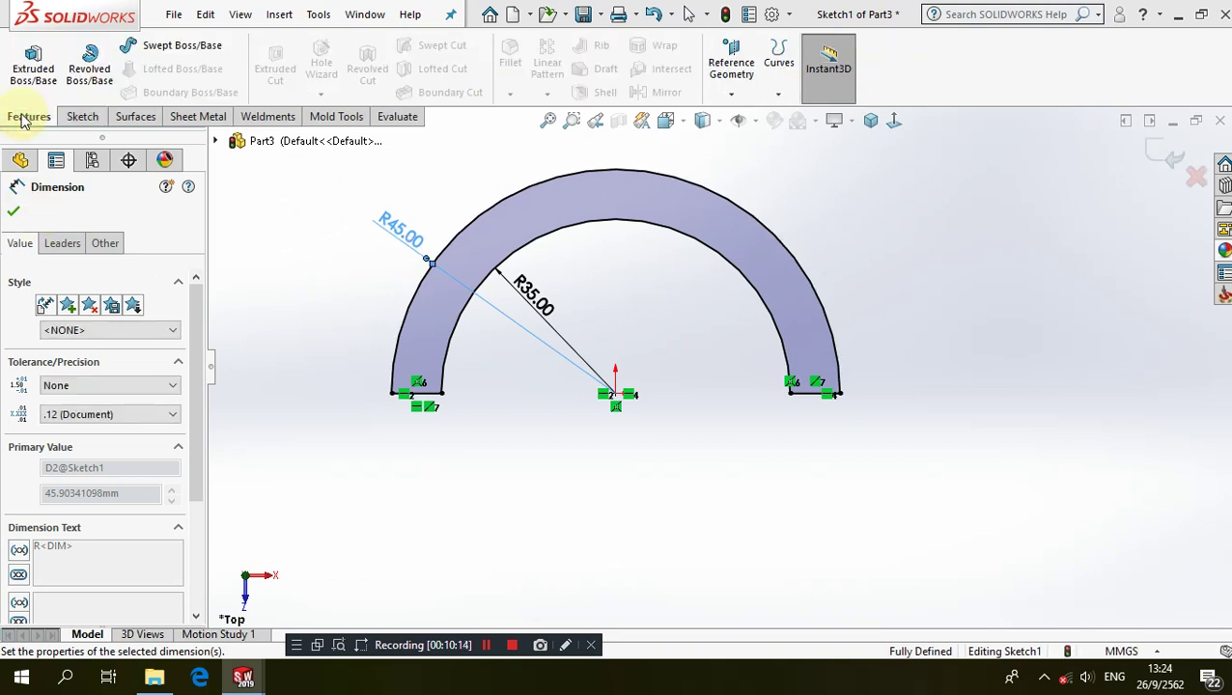
click(37, 58)
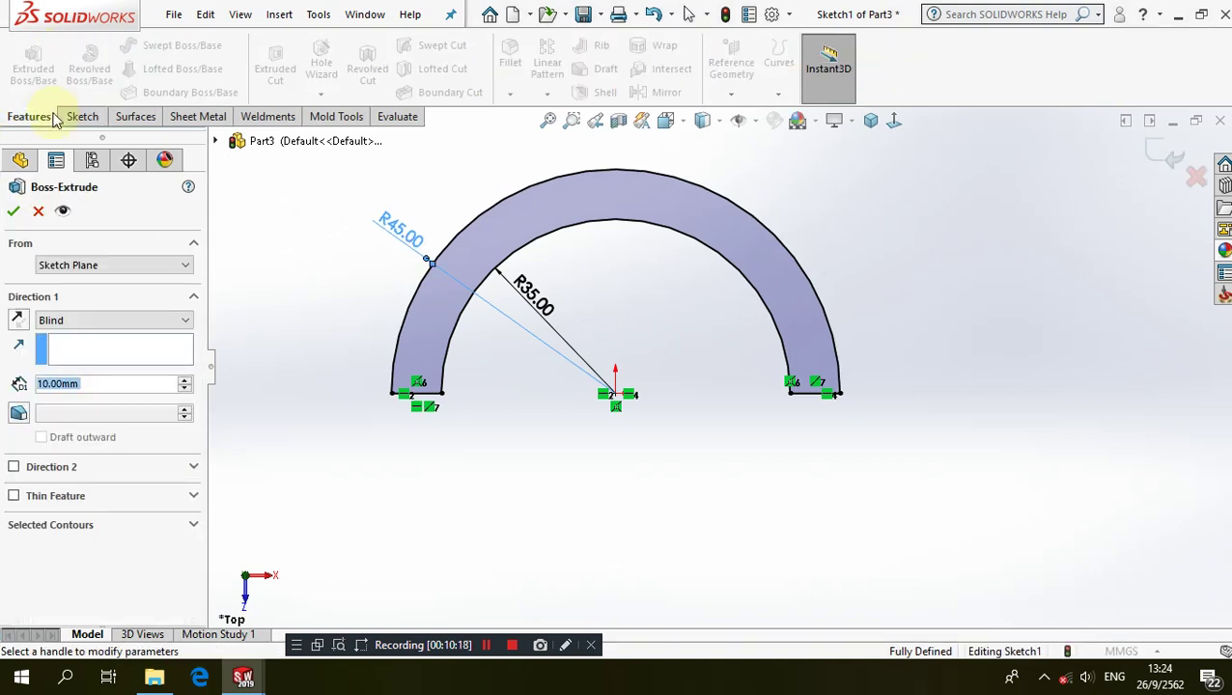
click(105, 321)
click(111, 396)
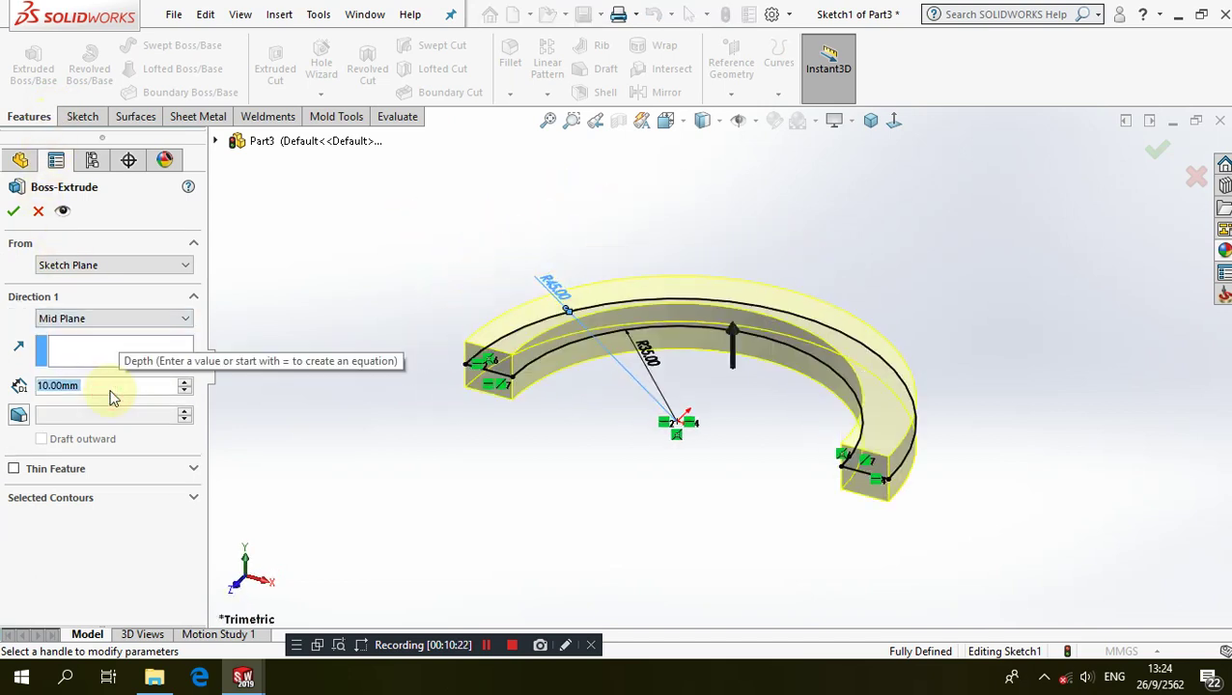
text(30)
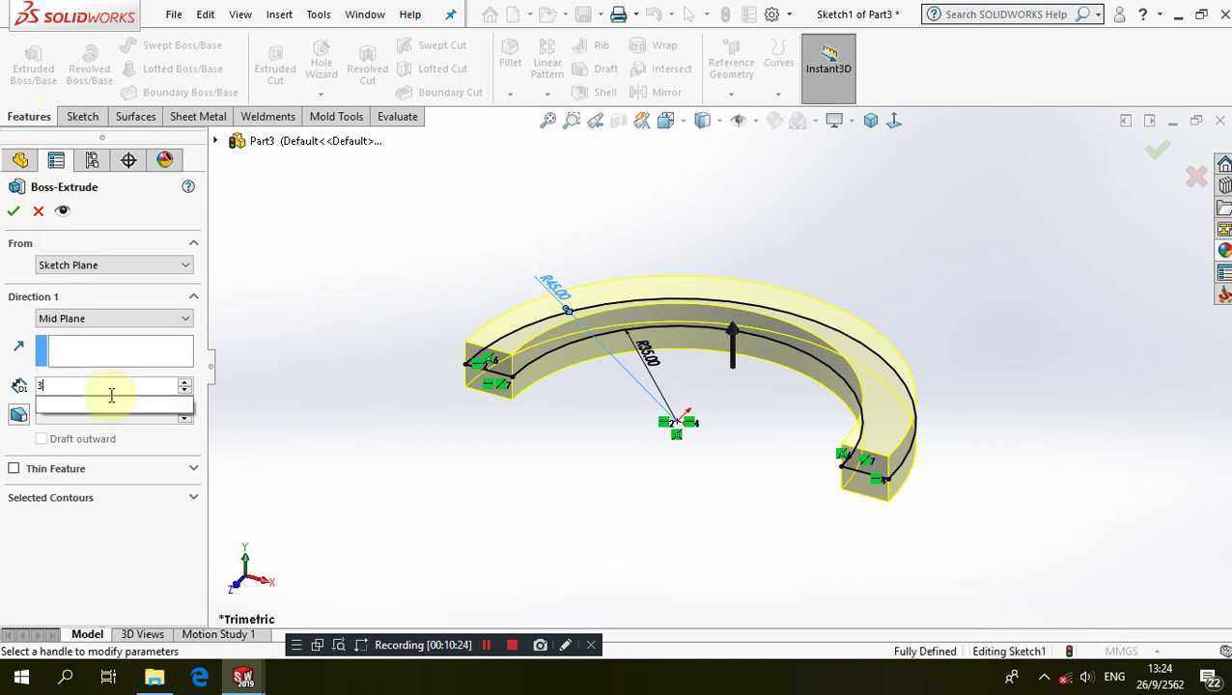
key(Return)
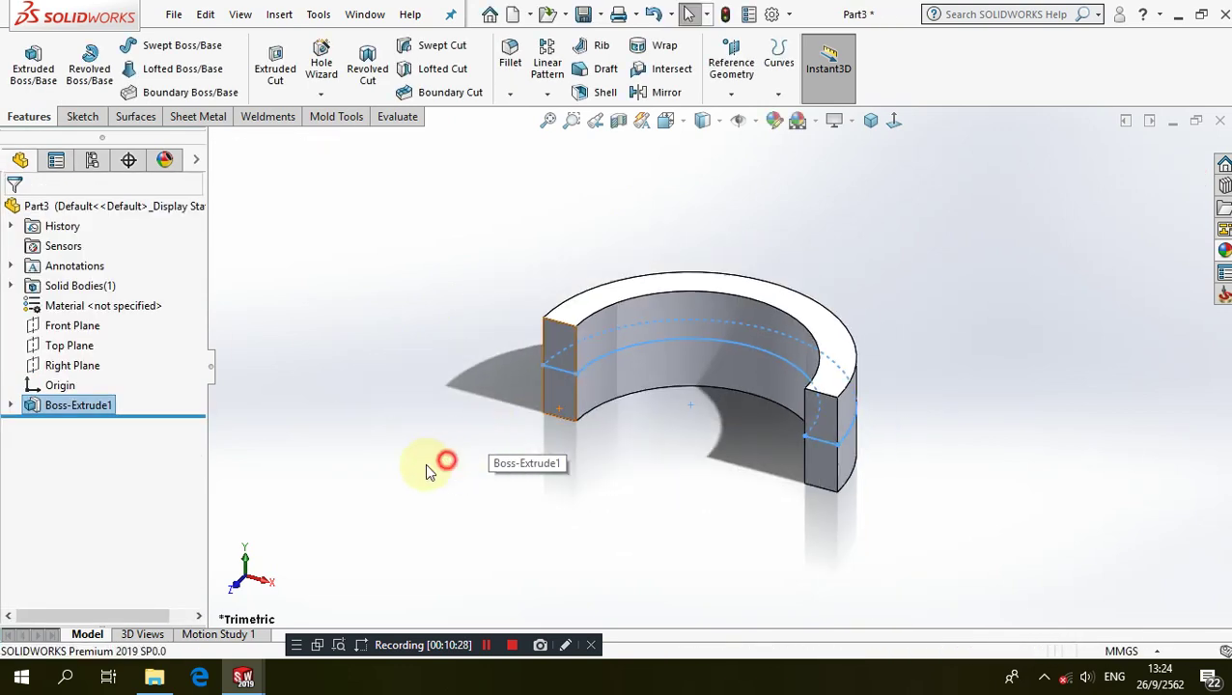
click(72, 345)
Sketch a closed stepped profile of lines at the ring's edge on the Top Plane
click(85, 326)
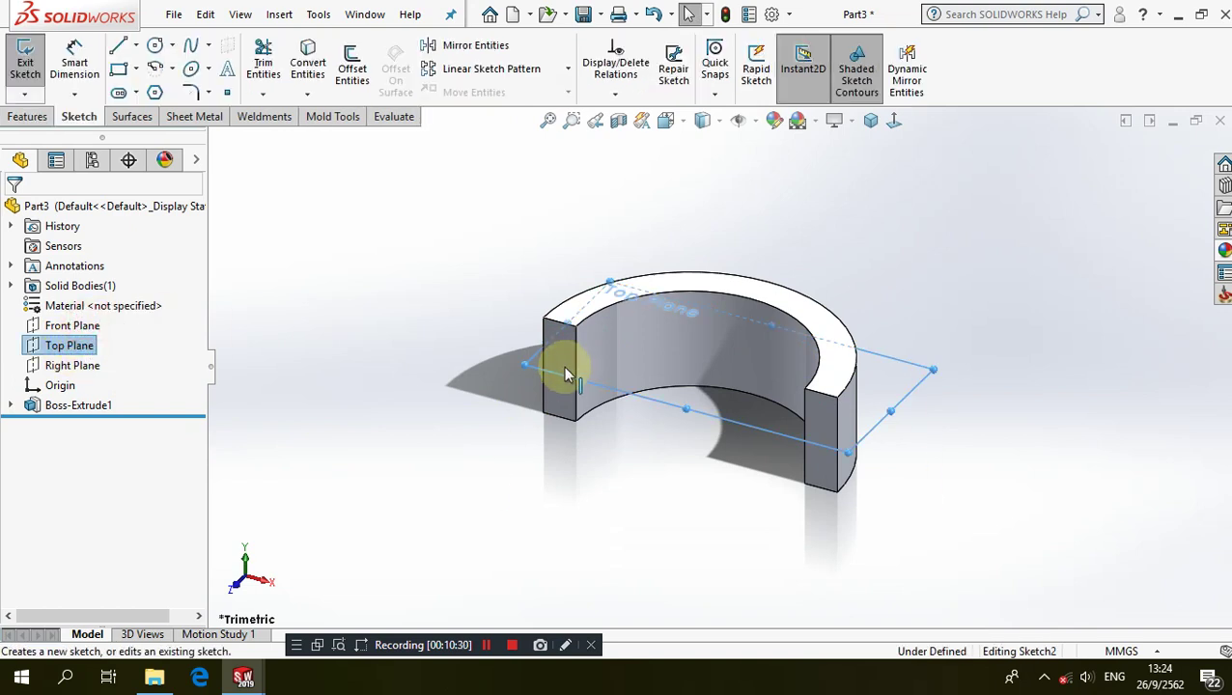
scroll(911, 380, down, 3)
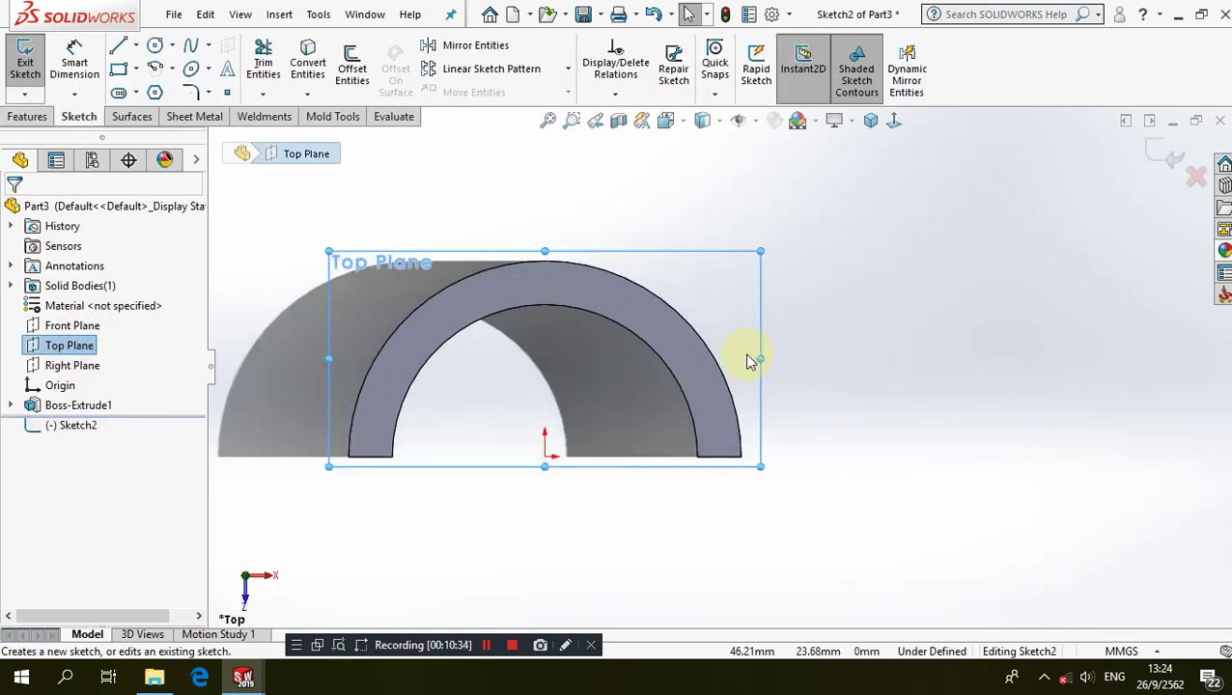
scroll(749, 360, down, 2)
scroll(746, 355, down, 1)
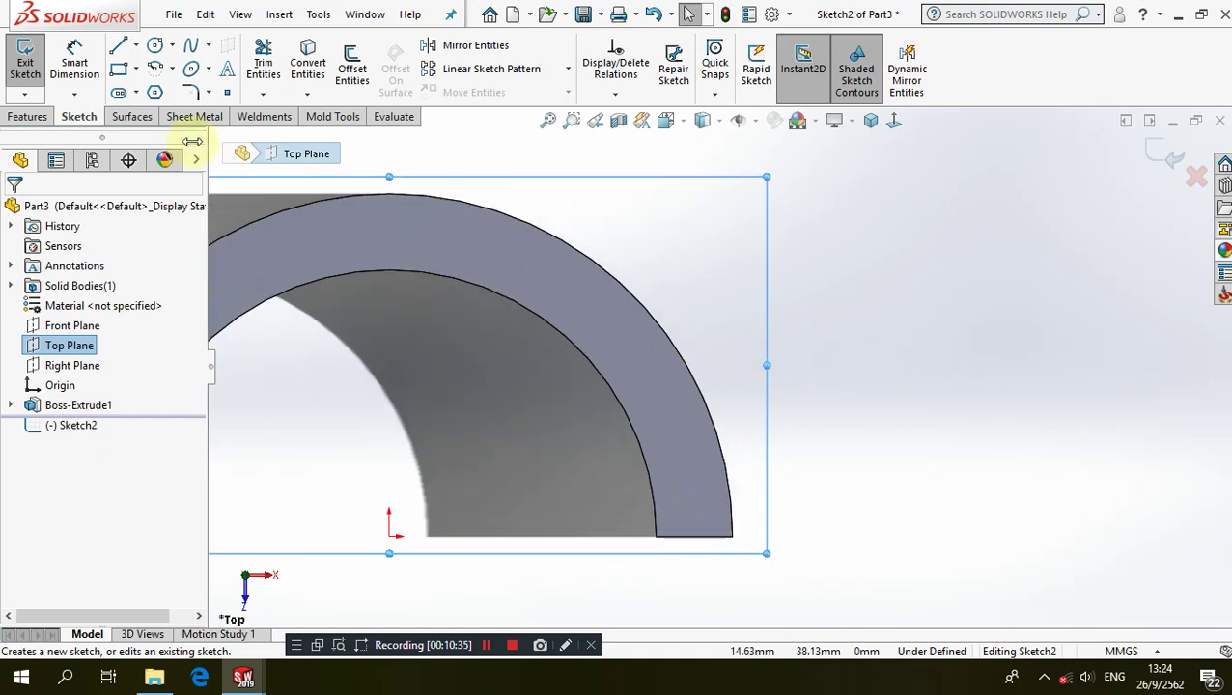
click(118, 45)
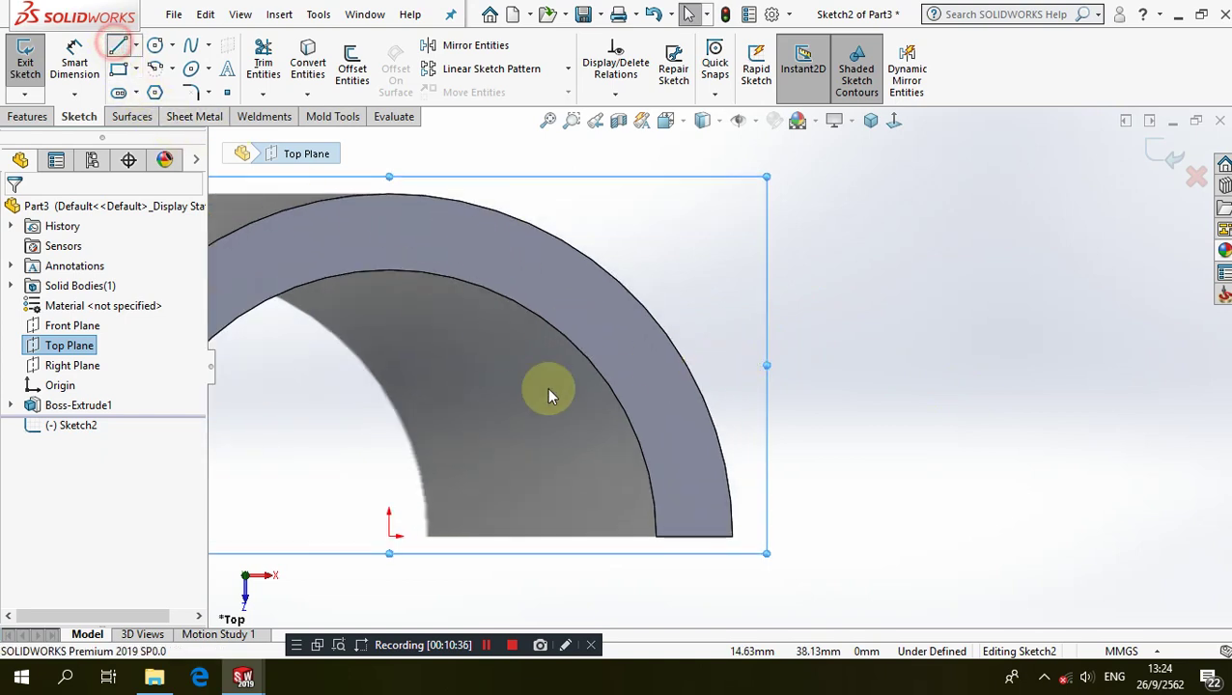
click(693, 534)
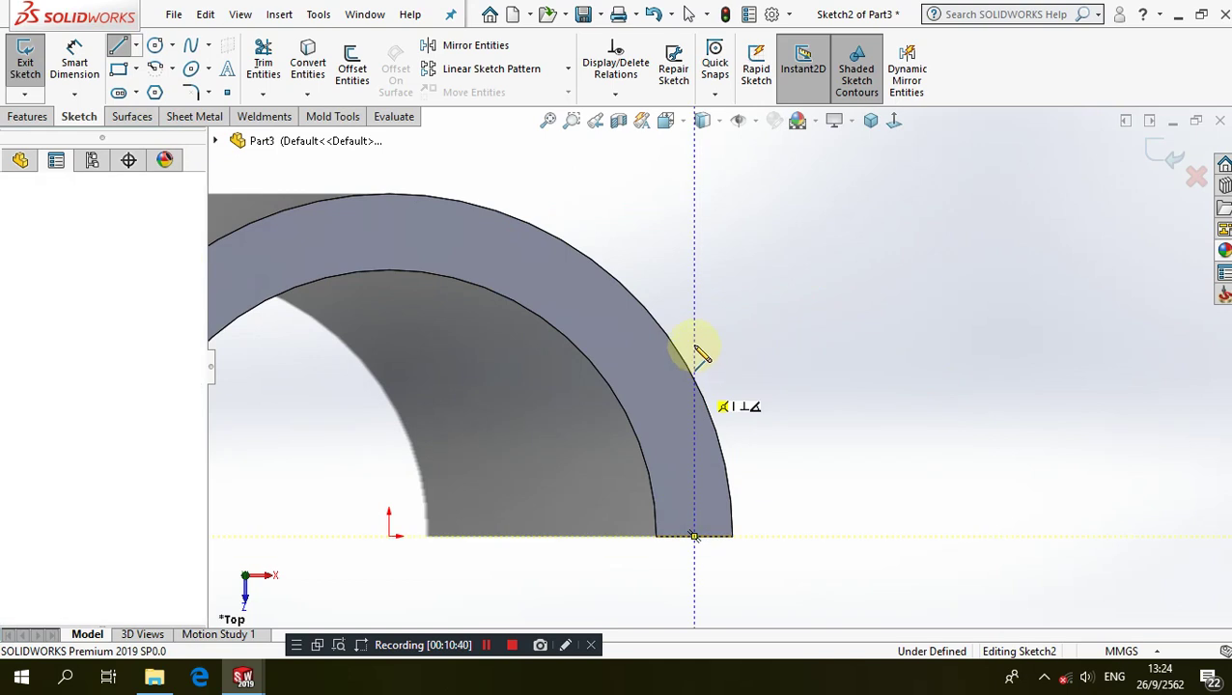
click(717, 313)
click(746, 302)
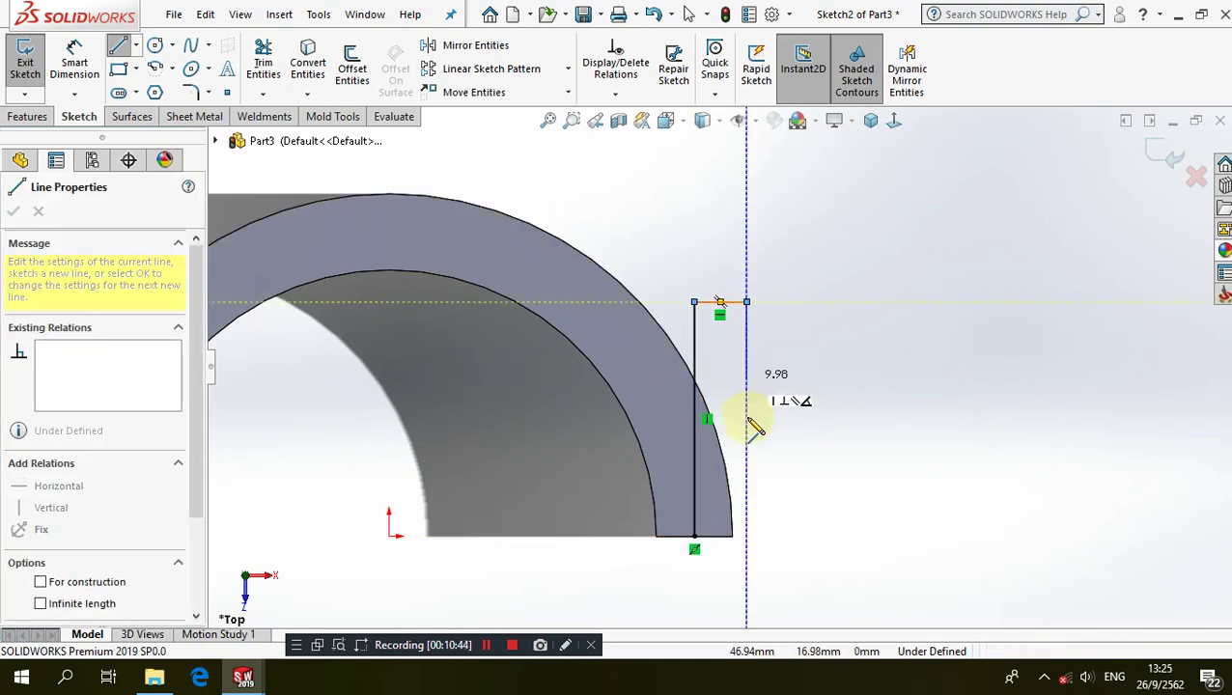
click(746, 457)
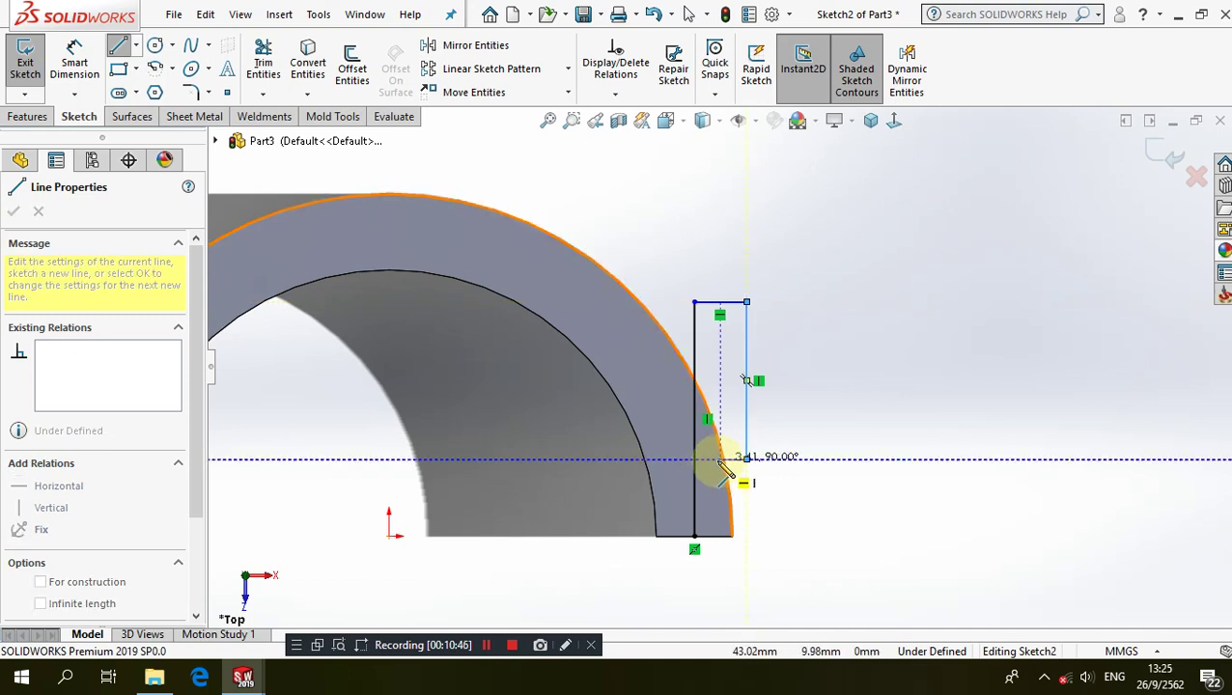
click(719, 457)
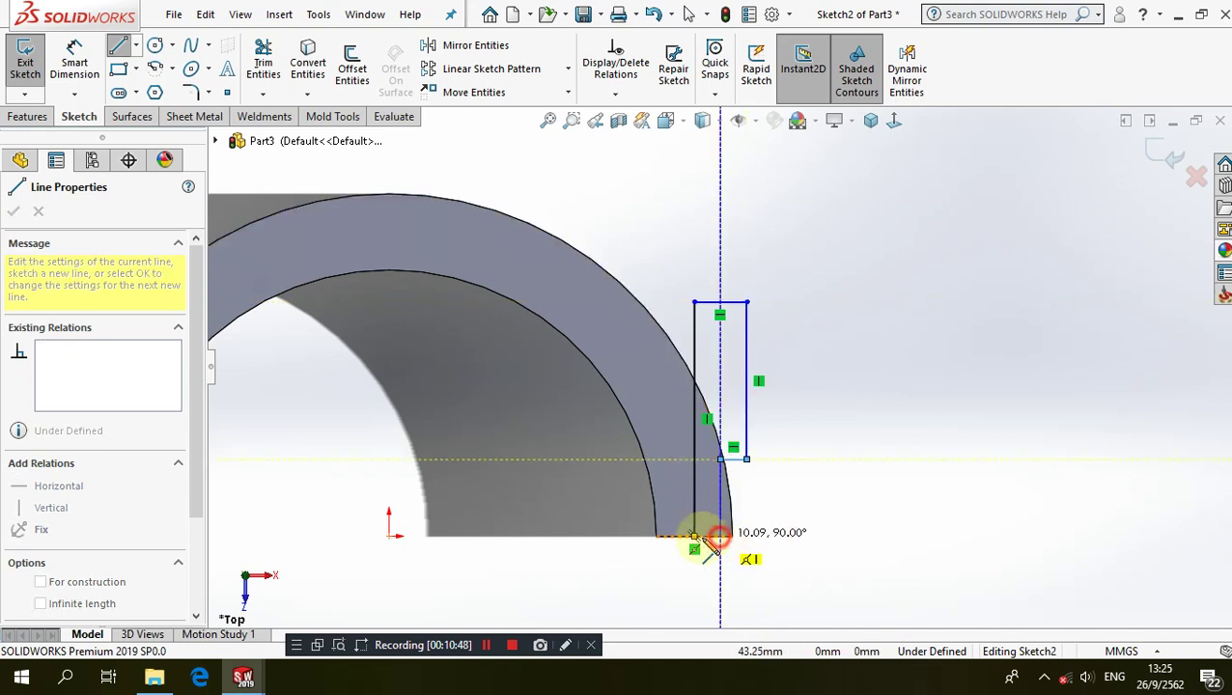
click(719, 536)
click(694, 537)
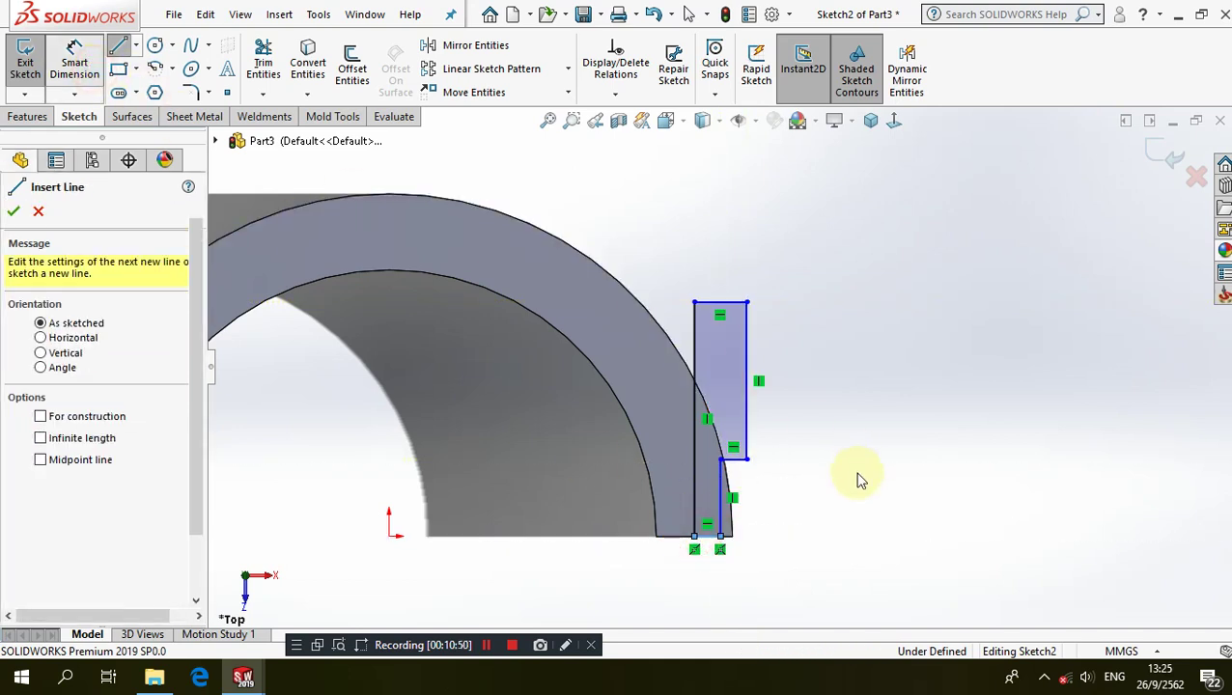
key(Escape)
Dimension the profile's bottom width
scroll(840, 477, down, 2)
scroll(825, 475, down, 2)
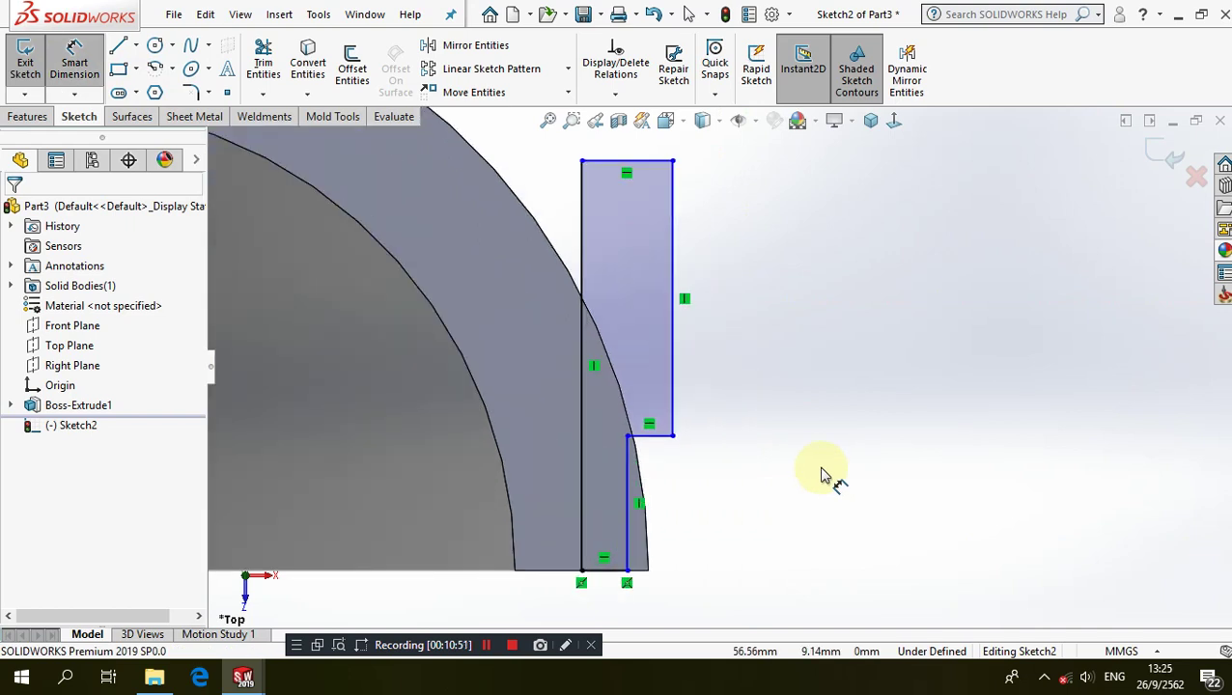
click(612, 575)
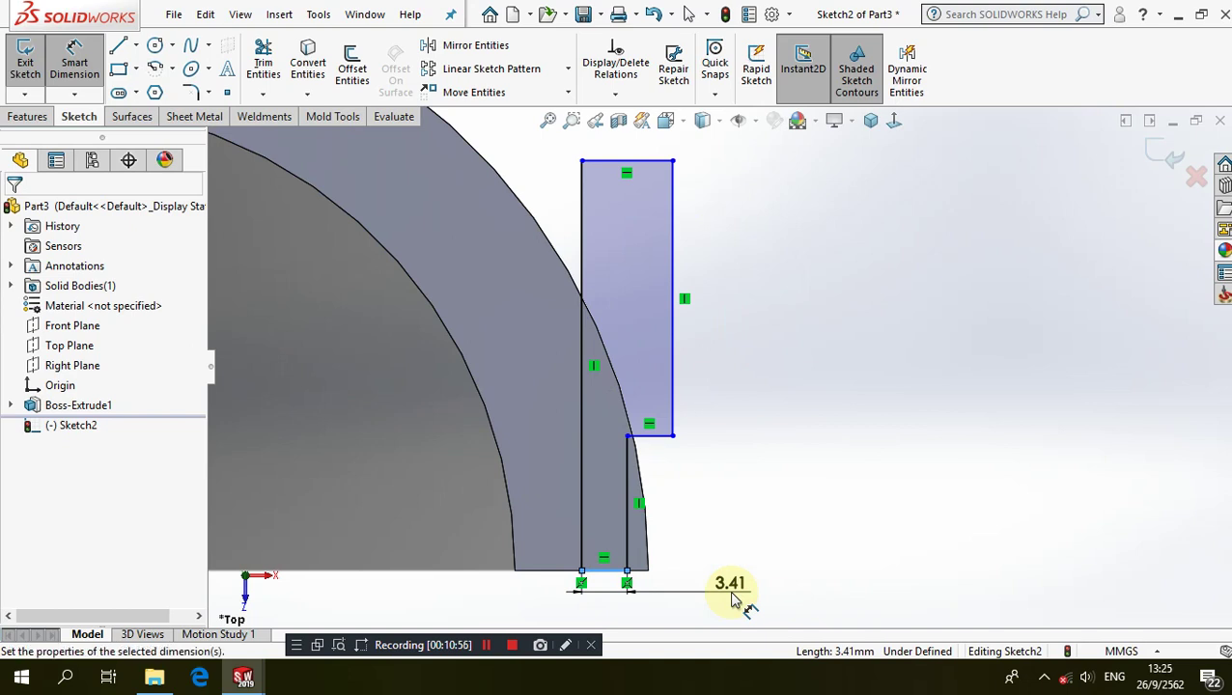
click(729, 594)
text(3)
key(Return)
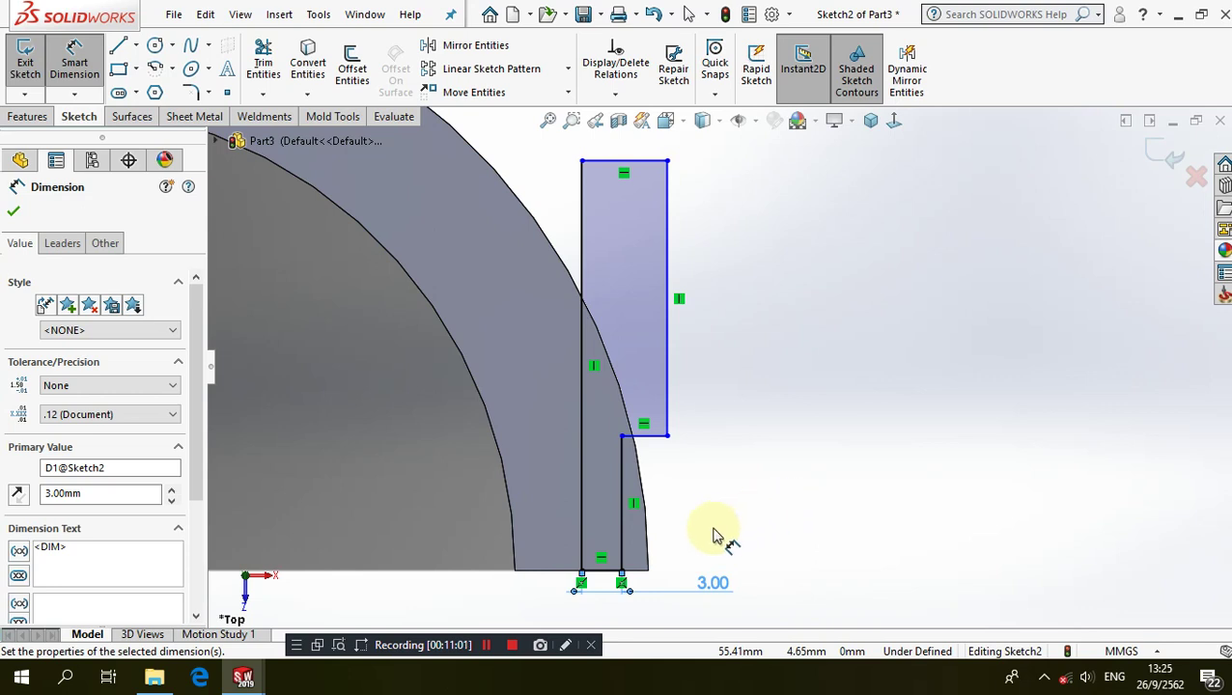
Set the short vertical step height to 6 mm
click(621, 509)
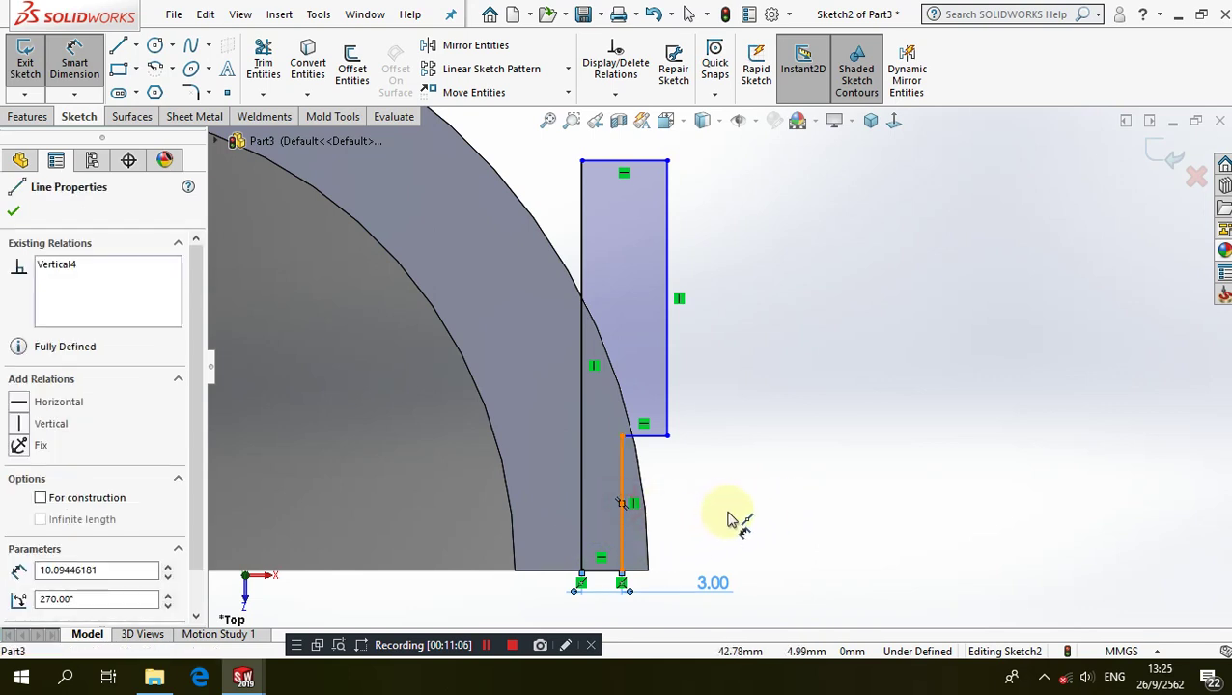
click(756, 528)
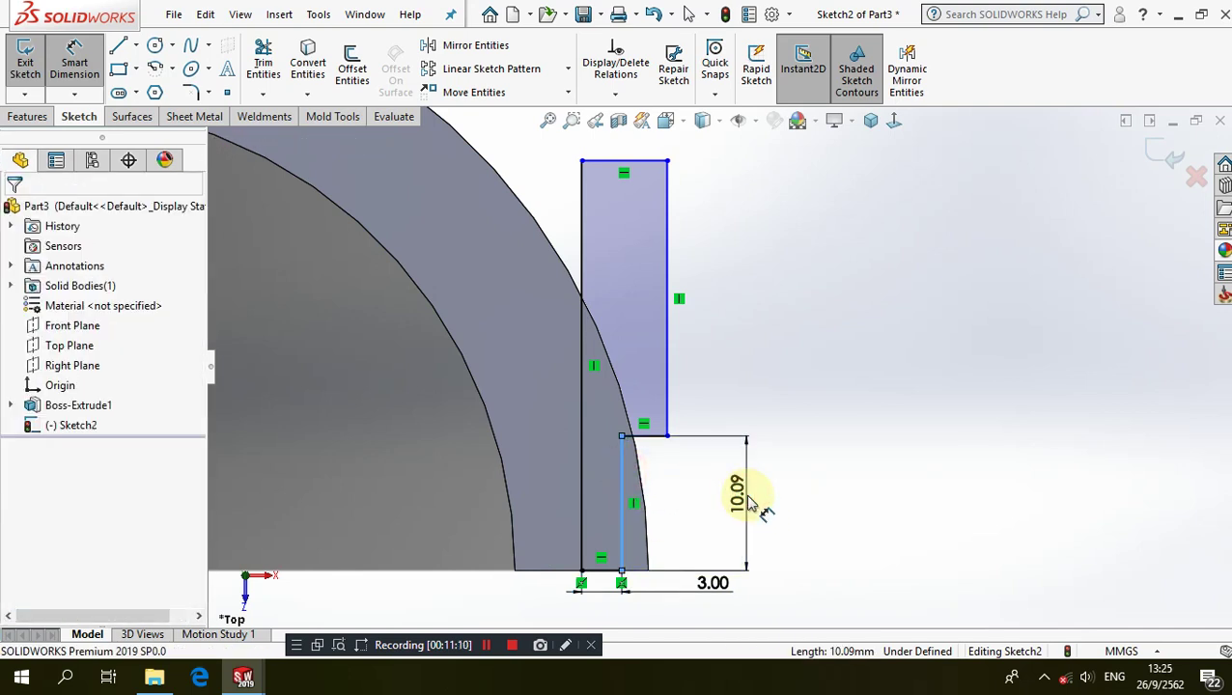
click(751, 502)
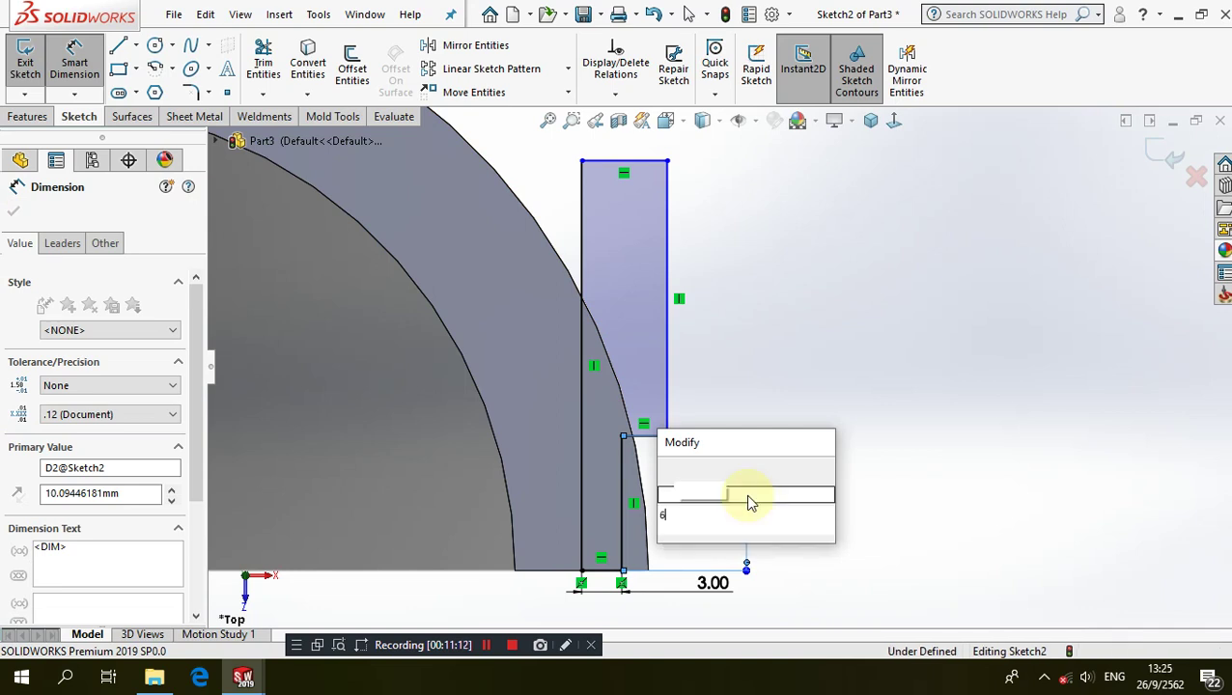
key(Escape)
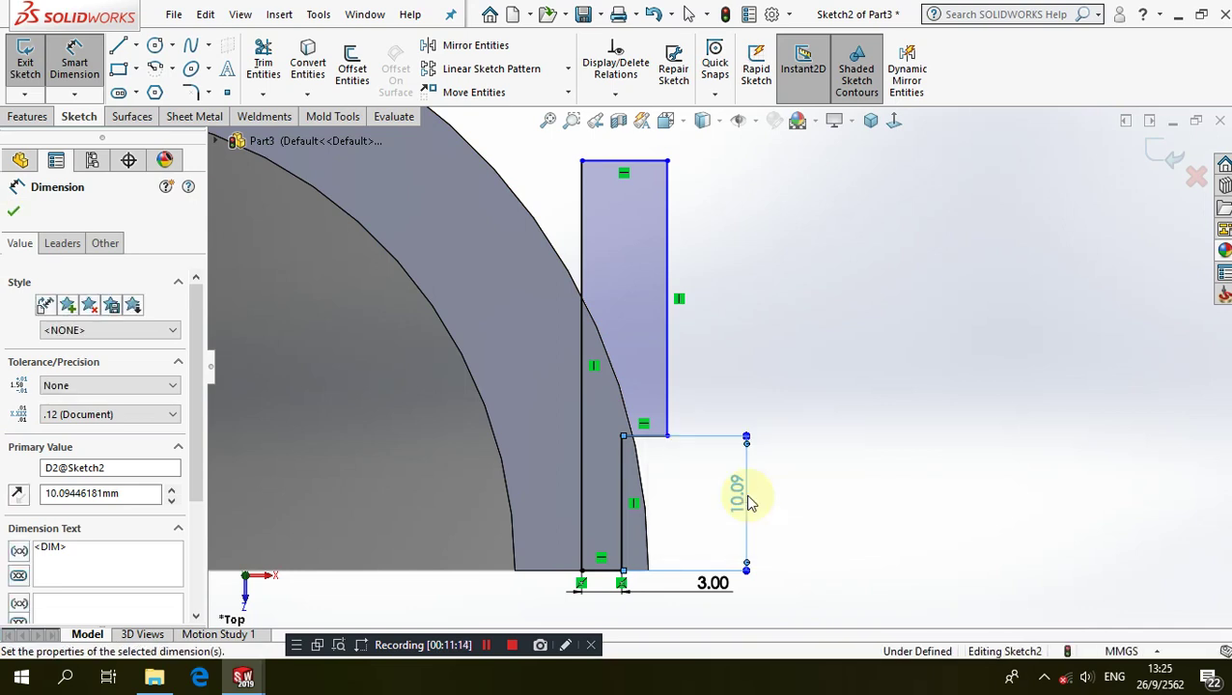
double_click(751, 502)
text(6)
key(Return)
click(786, 432)
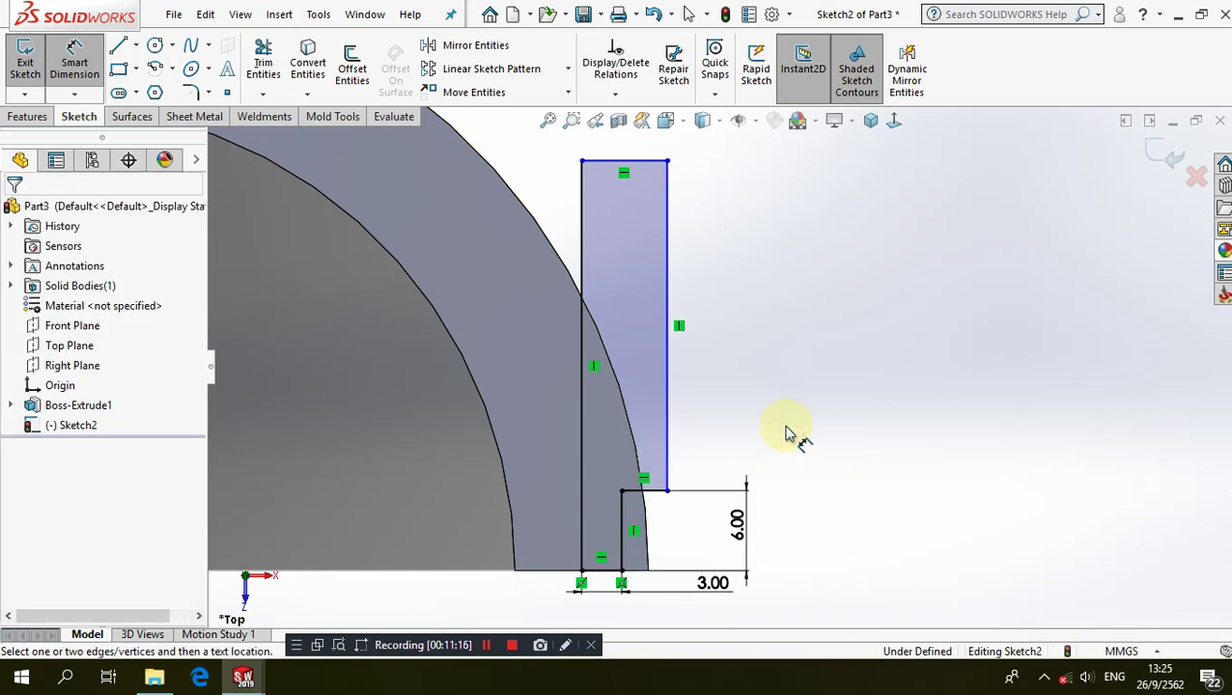
scroll(724, 364, up, 1)
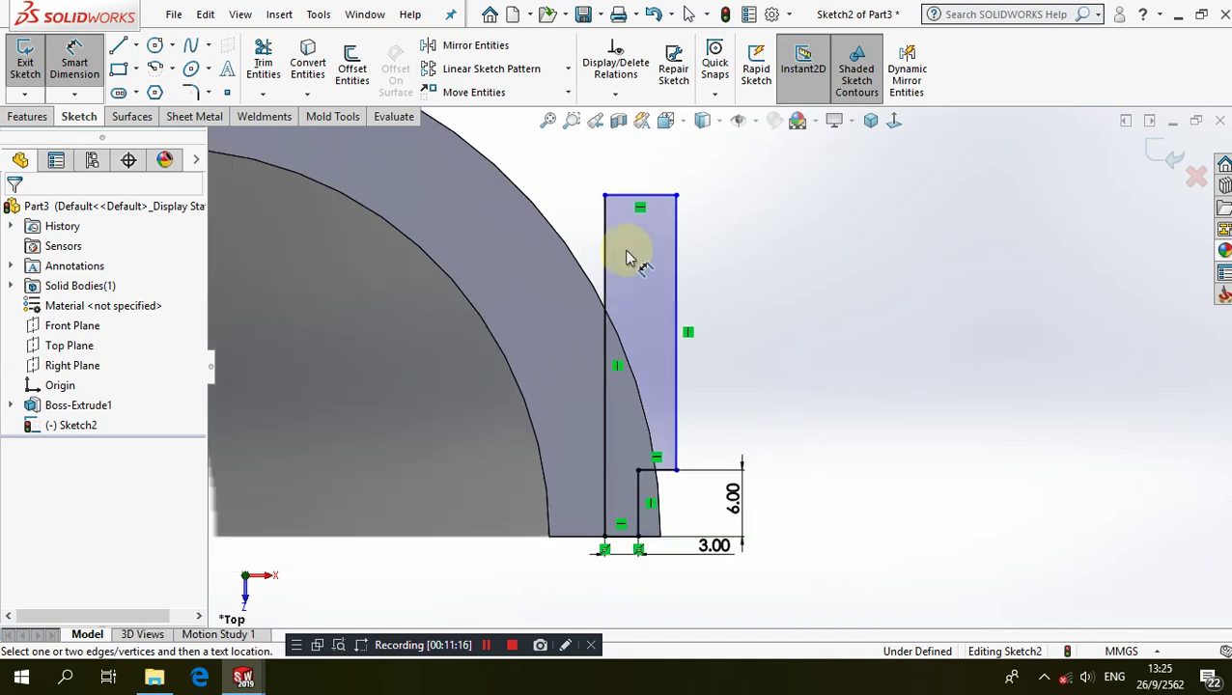
key(Escape)
Dimension the top edge of the profile to 5 mm
click(666, 195)
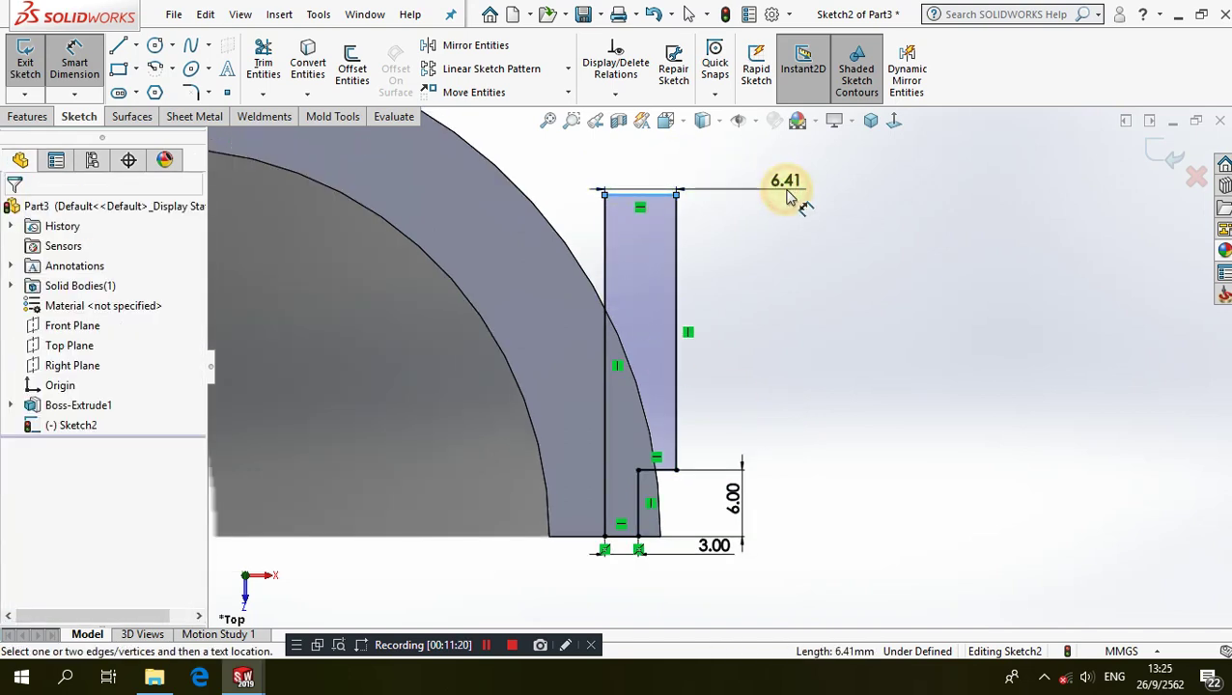
click(787, 196)
text(5)
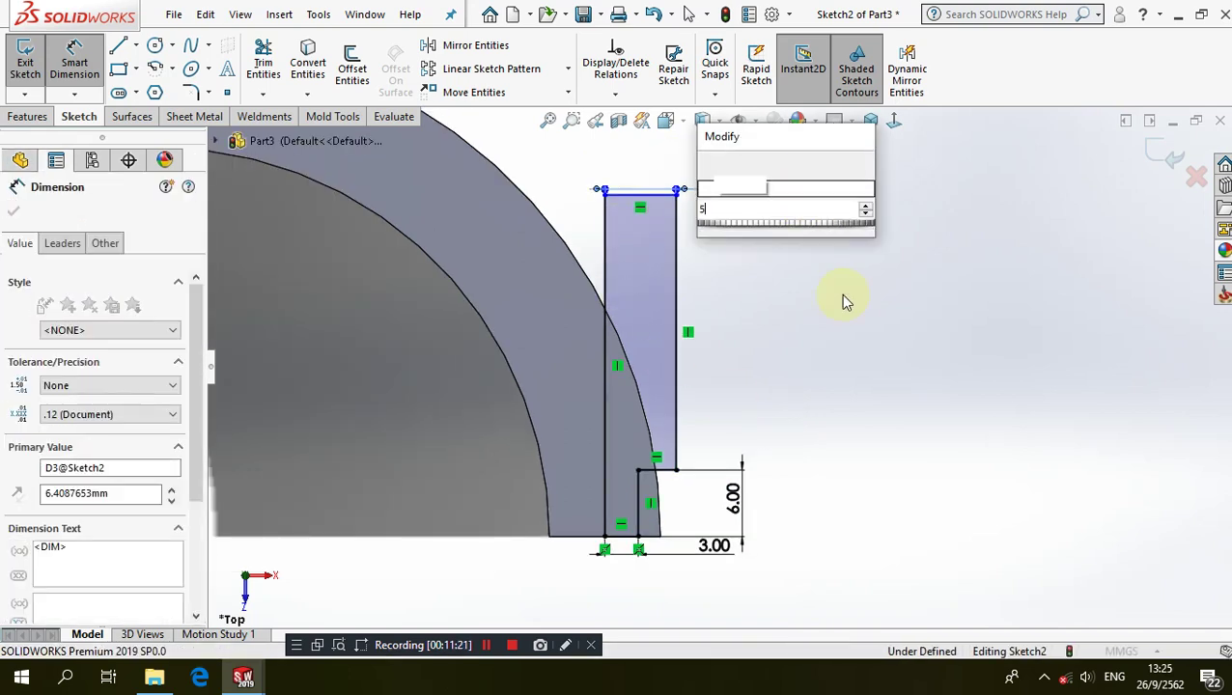
key(Return)
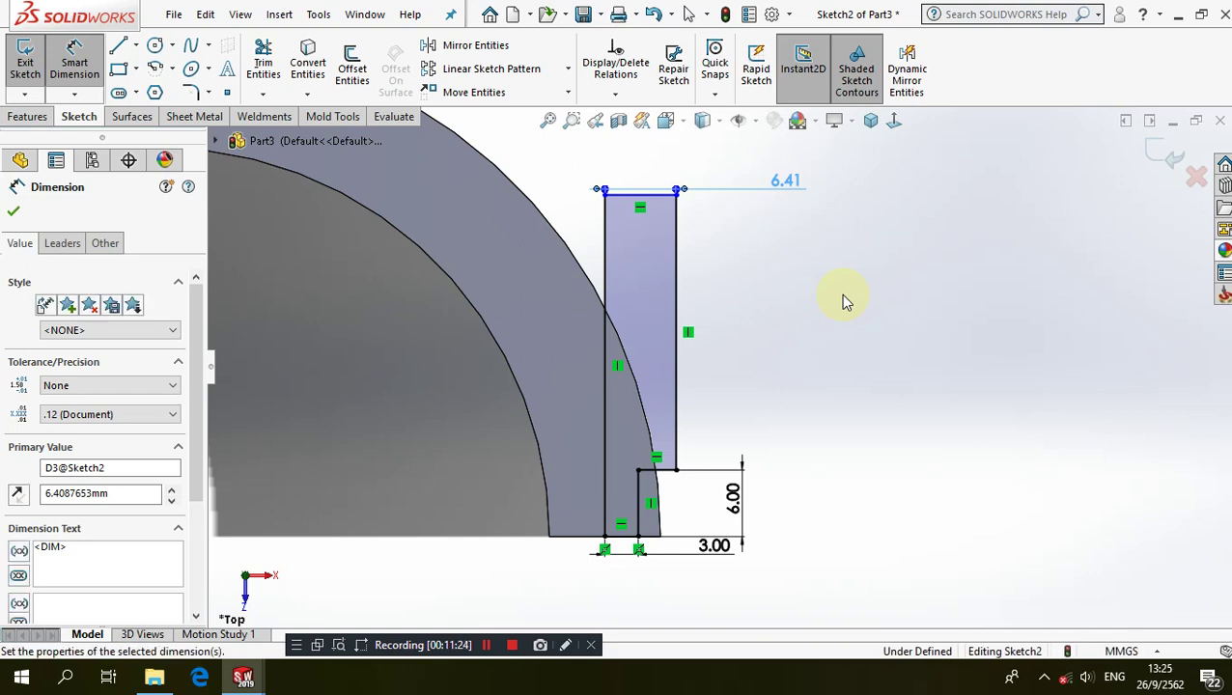
click(683, 277)
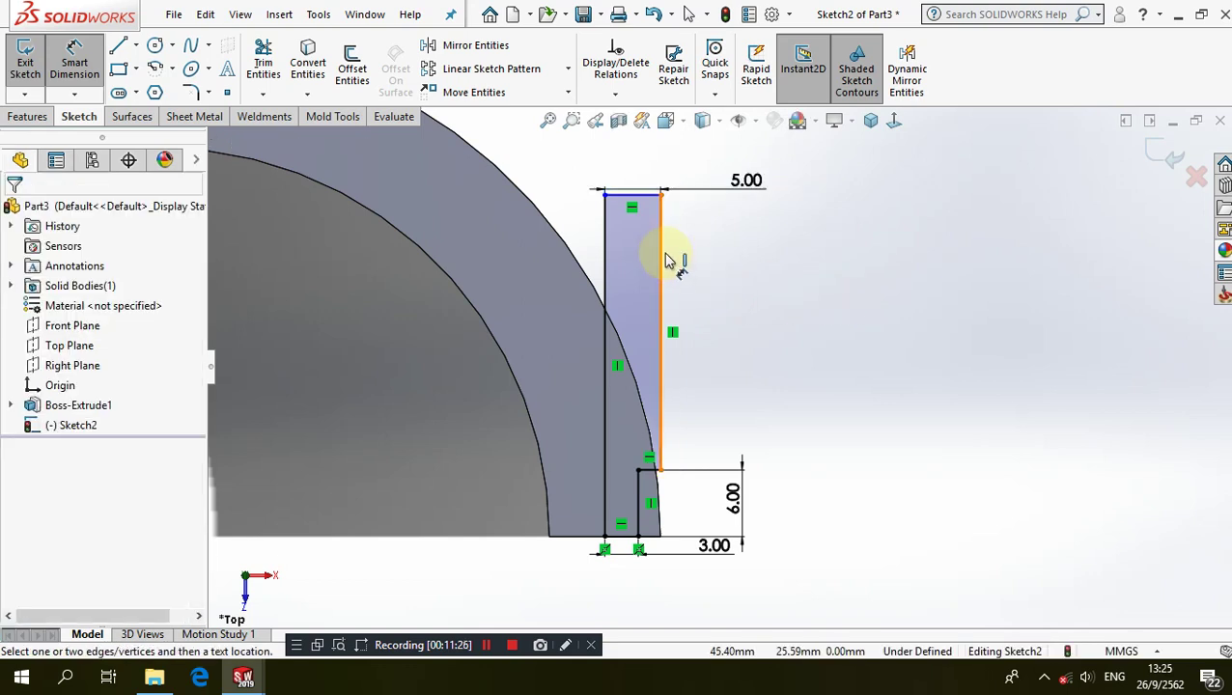
Dimension the right vertical edge to set the profile height to 20 mm
click(663, 258)
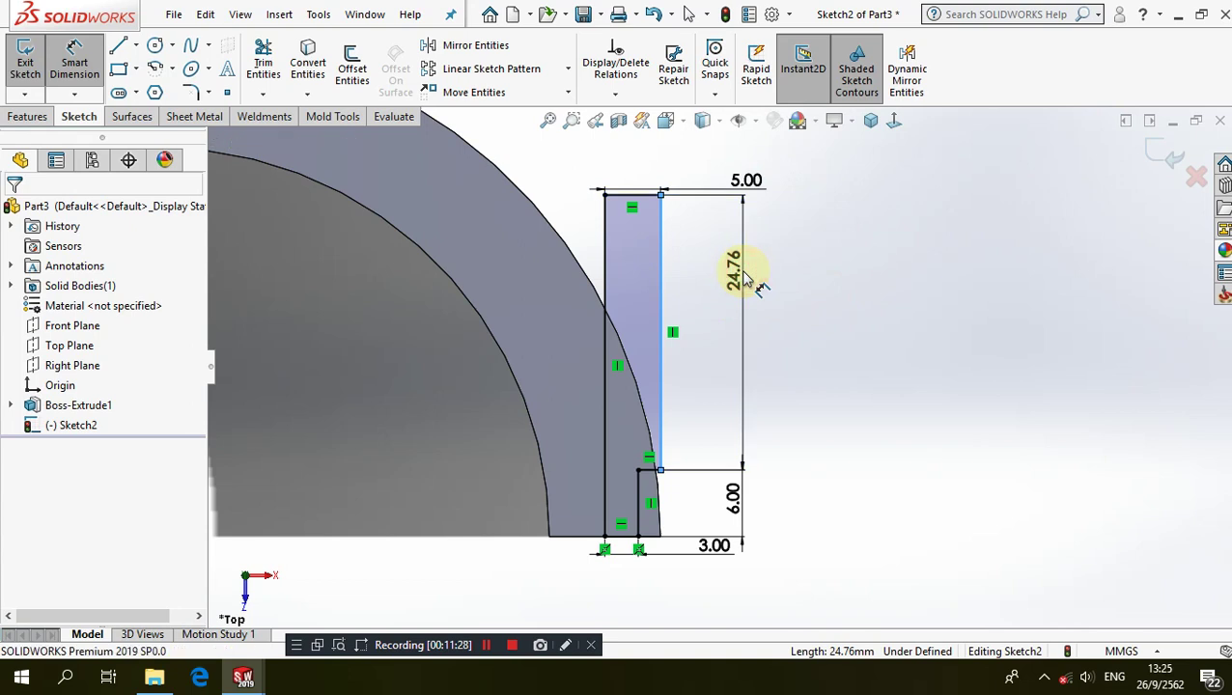
click(748, 280)
text(20)
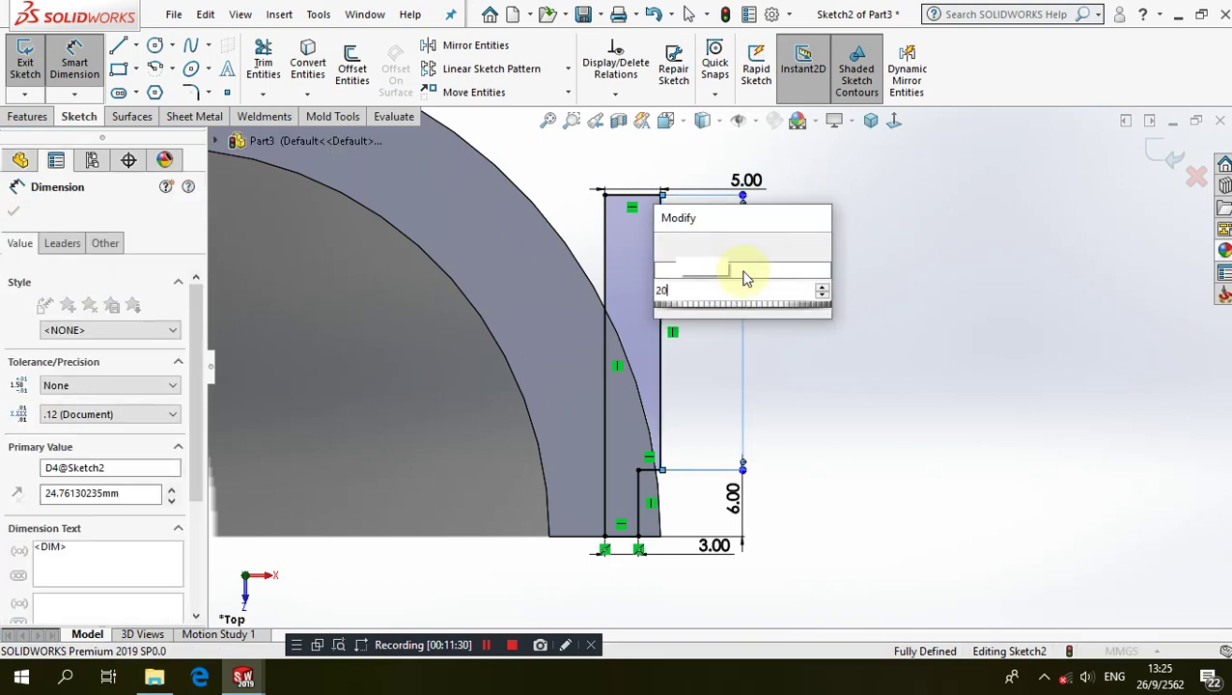
key(Return)
click(26, 115)
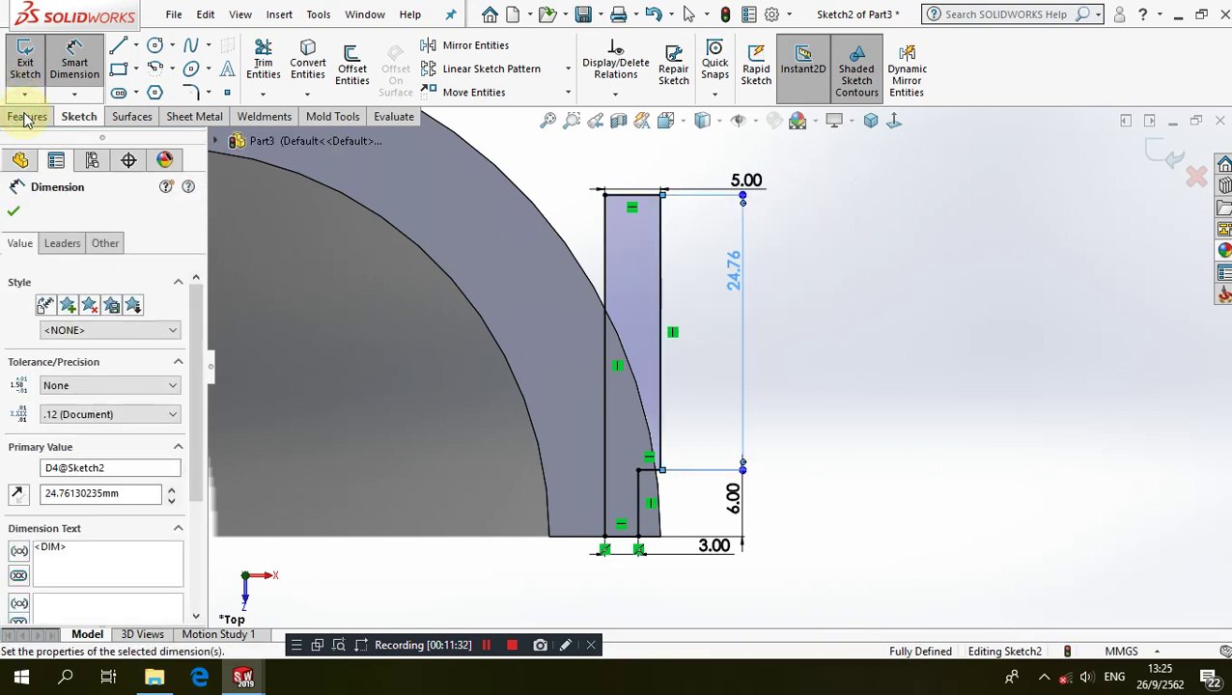
Create a revolved cut from the profile about its left vertical line
click(367, 63)
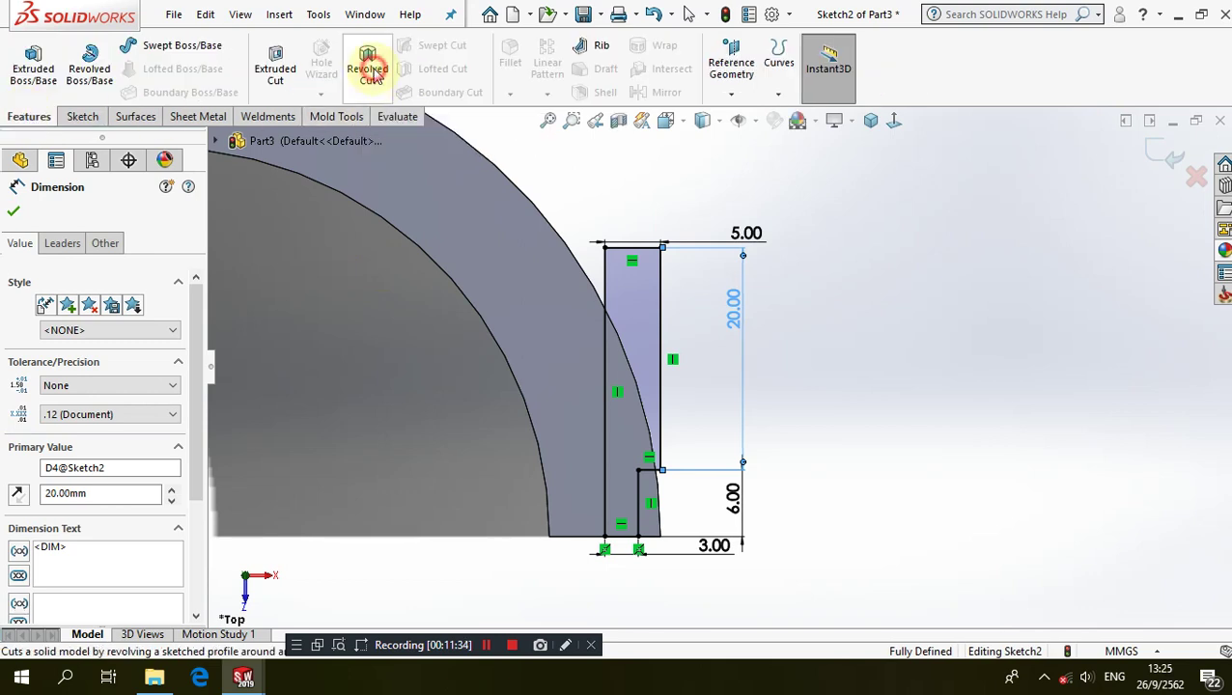
click(606, 294)
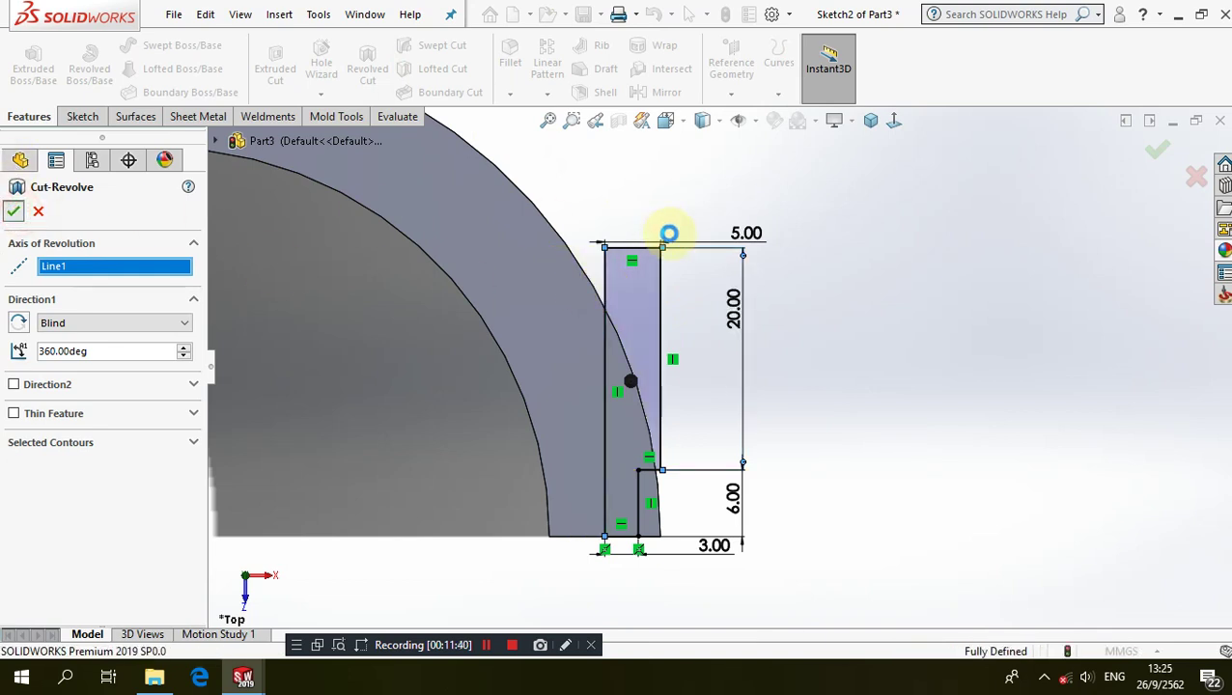
key(Return)
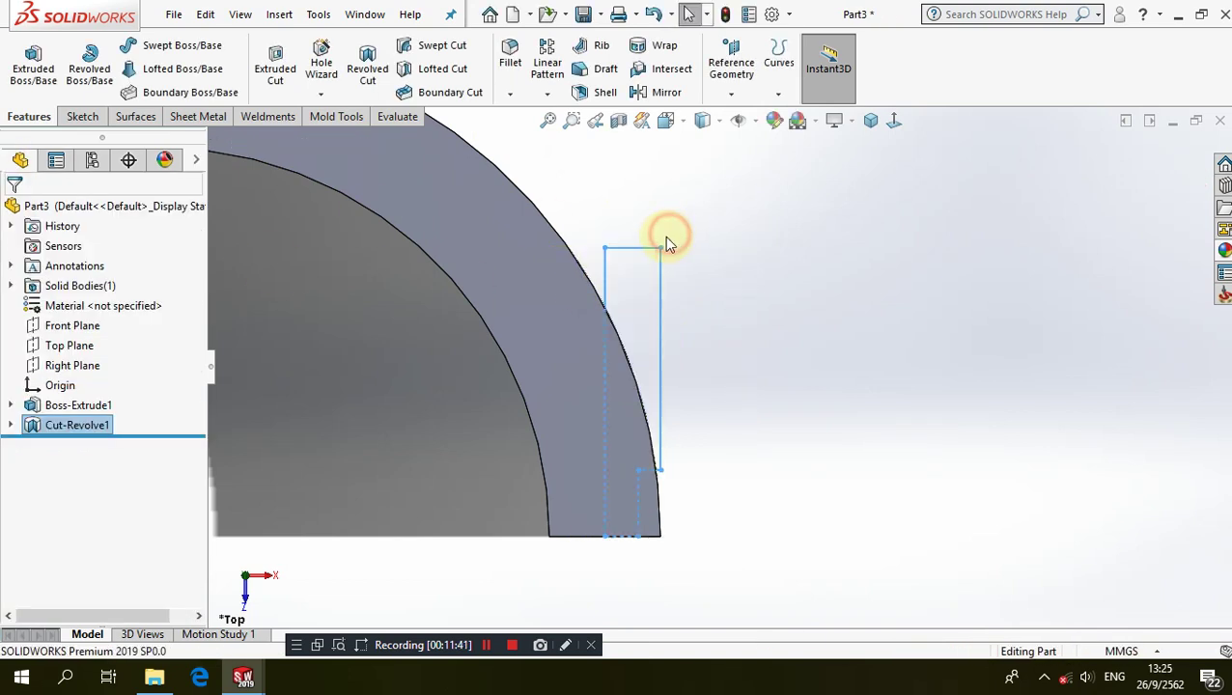
mouse_move(666, 239)
middle_down()
mouse_move(651, 228)
mouse_move(639, 253)
mouse_move(629, 209)
mouse_move(564, 145)
mouse_move(577, 197)
mouse_move(609, 240)
mouse_move(682, 198)
mouse_move(702, 321)
middle_up()
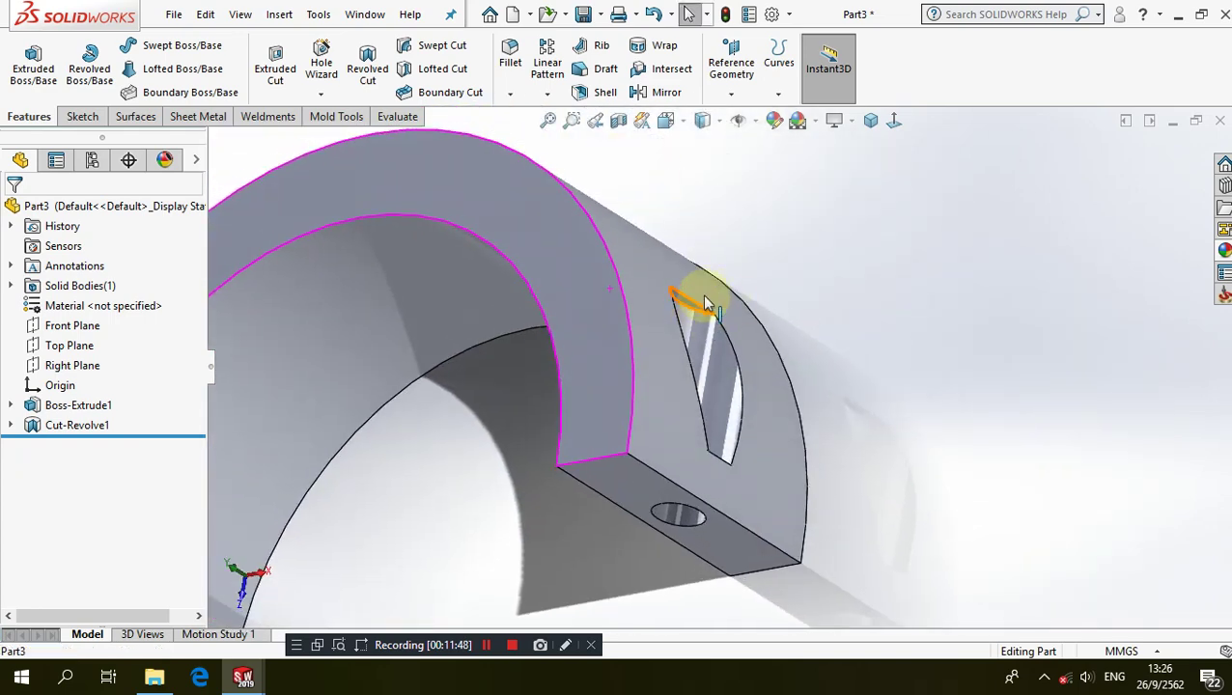
Change the cut sketch's 20 mm dimension to 25 mm and rebuild the part
click(18, 426)
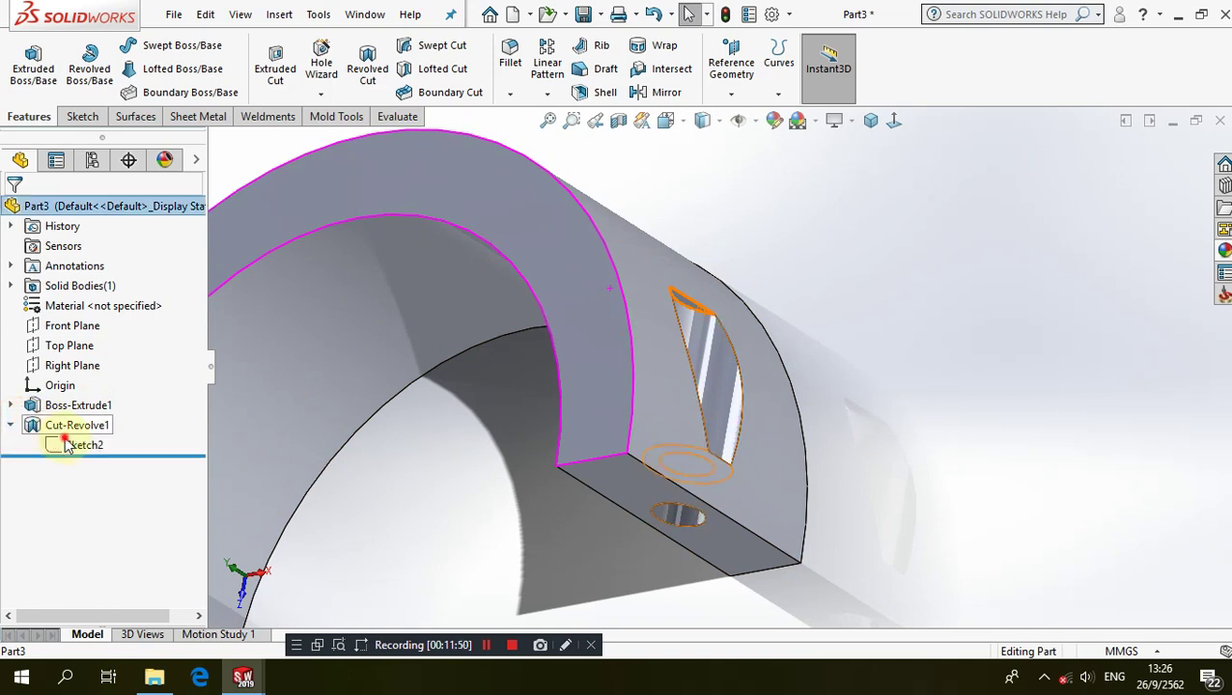
click(67, 444)
double_click(790, 328)
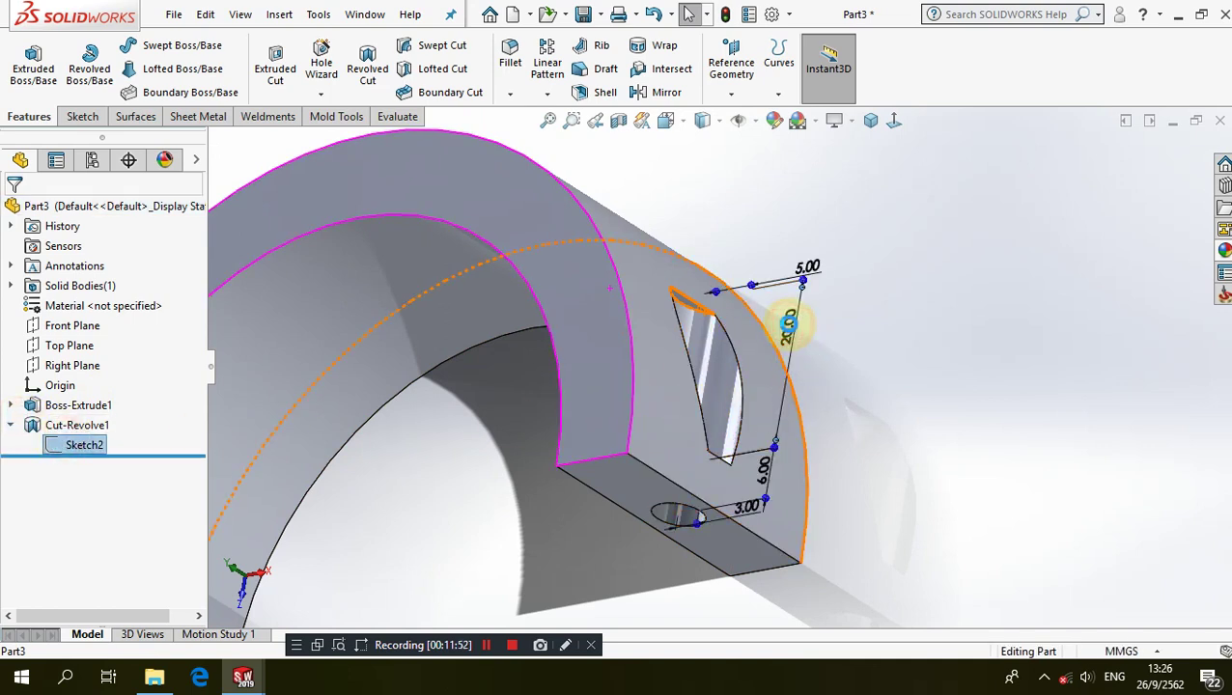
click(790, 326)
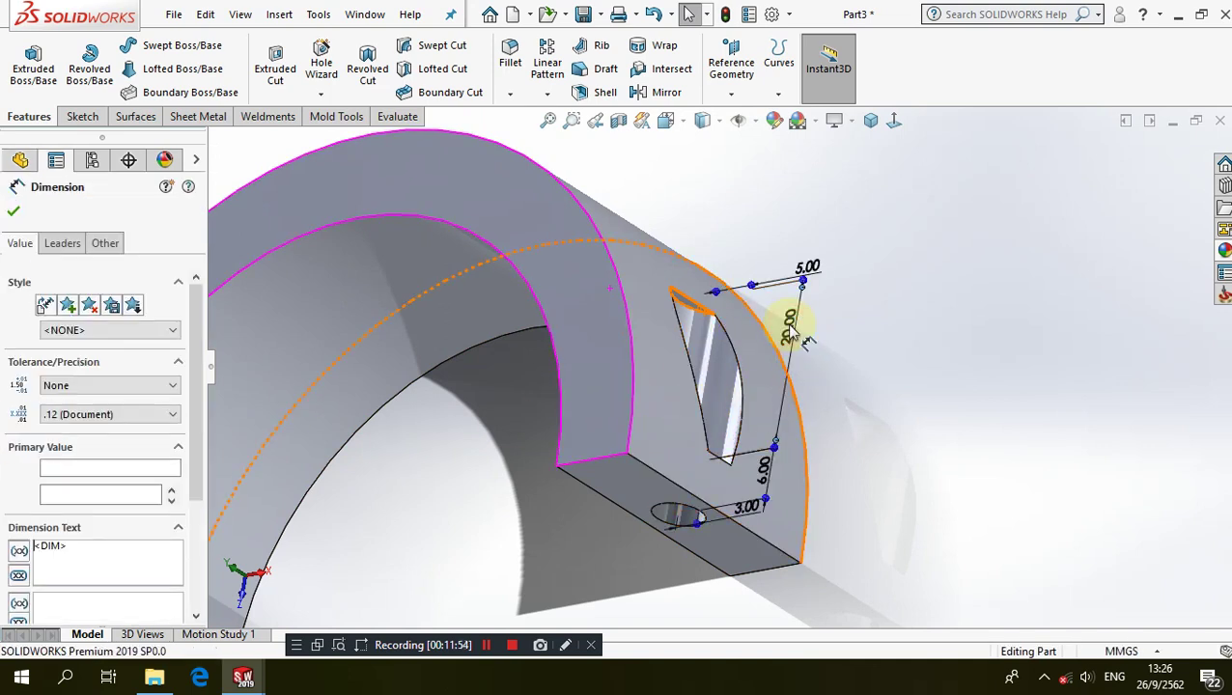
double_click(790, 331)
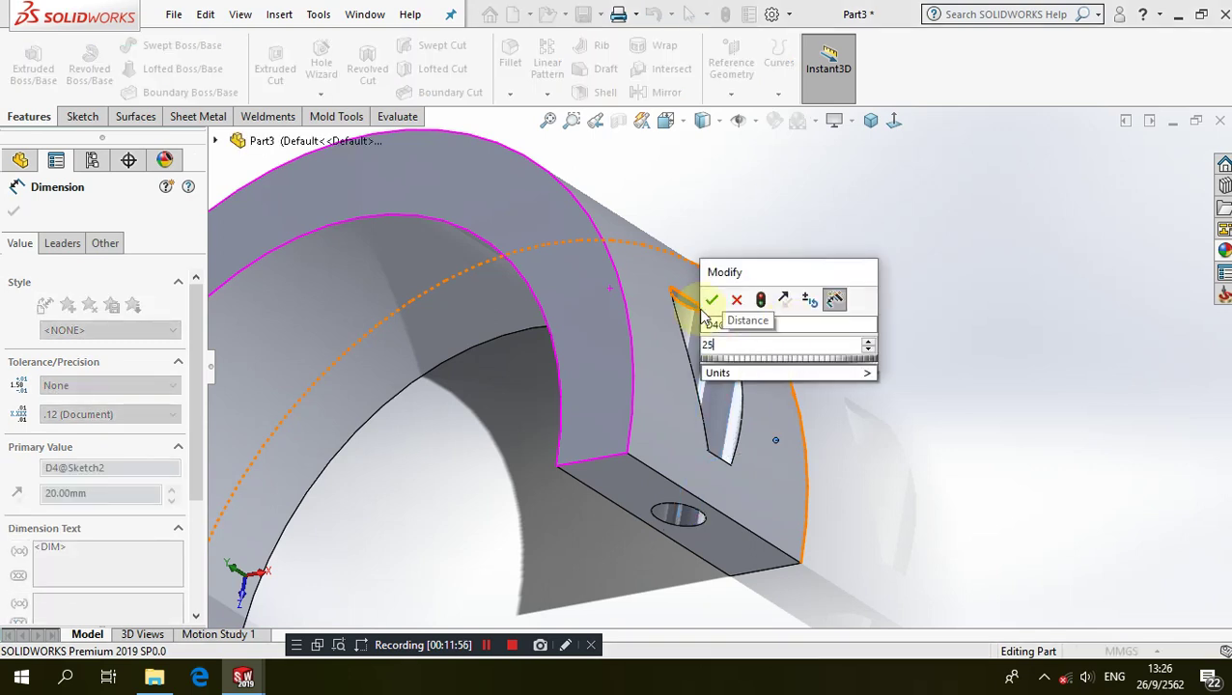
text(25)
click(714, 294)
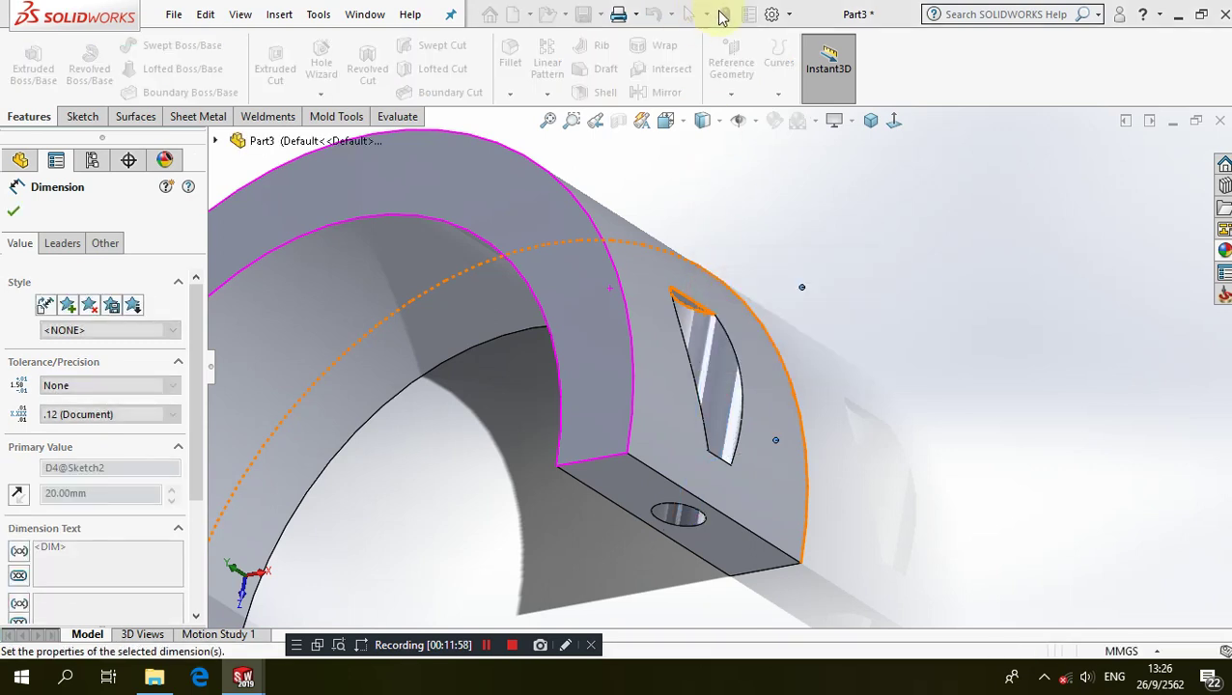
click(723, 14)
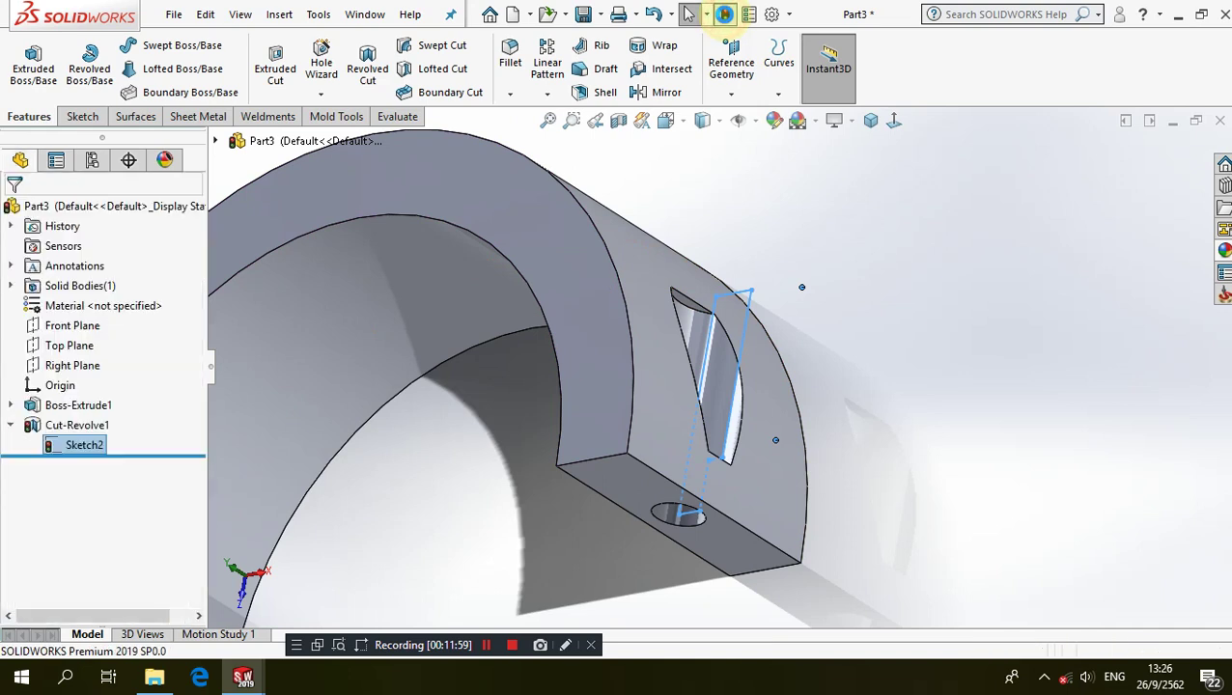
Mirror the revolved cut across the Right Plane to the other end
scroll(824, 268, up, 2)
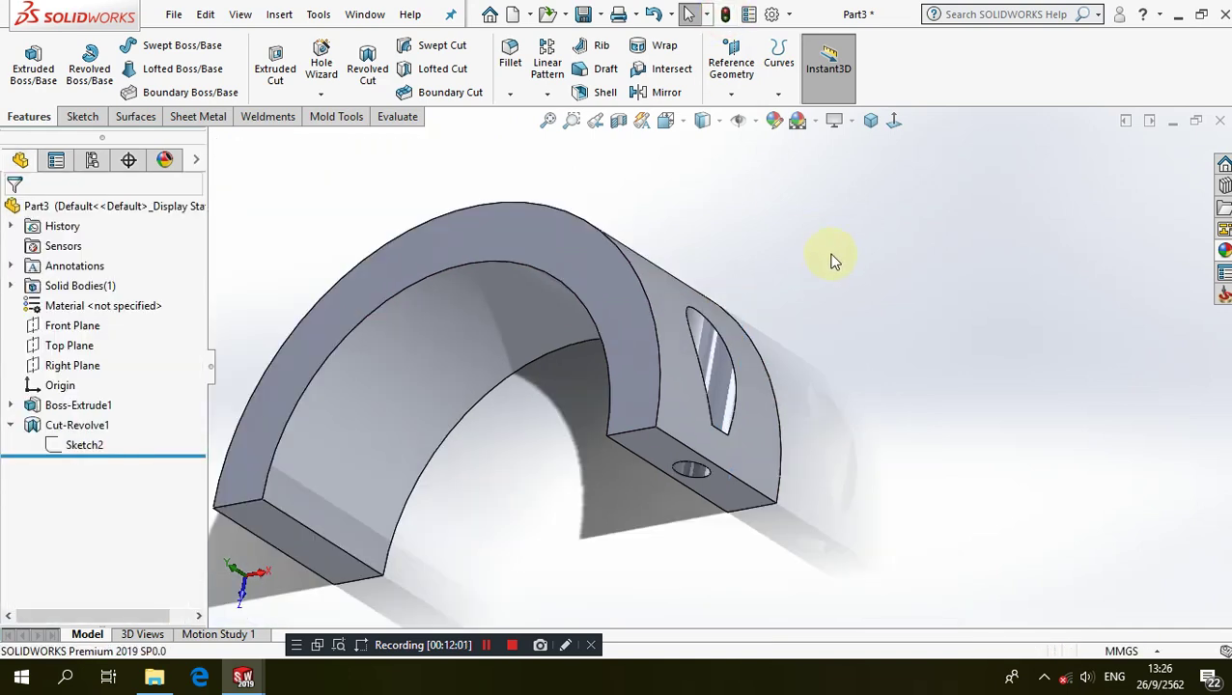
click(85, 372)
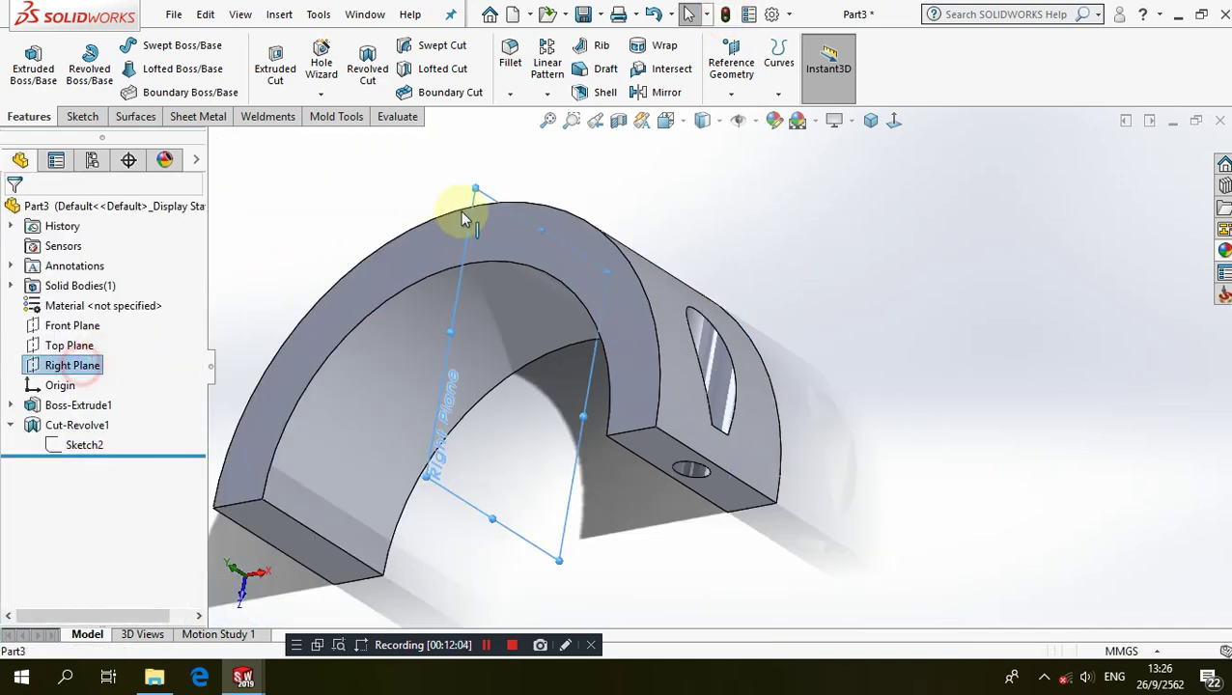
click(645, 92)
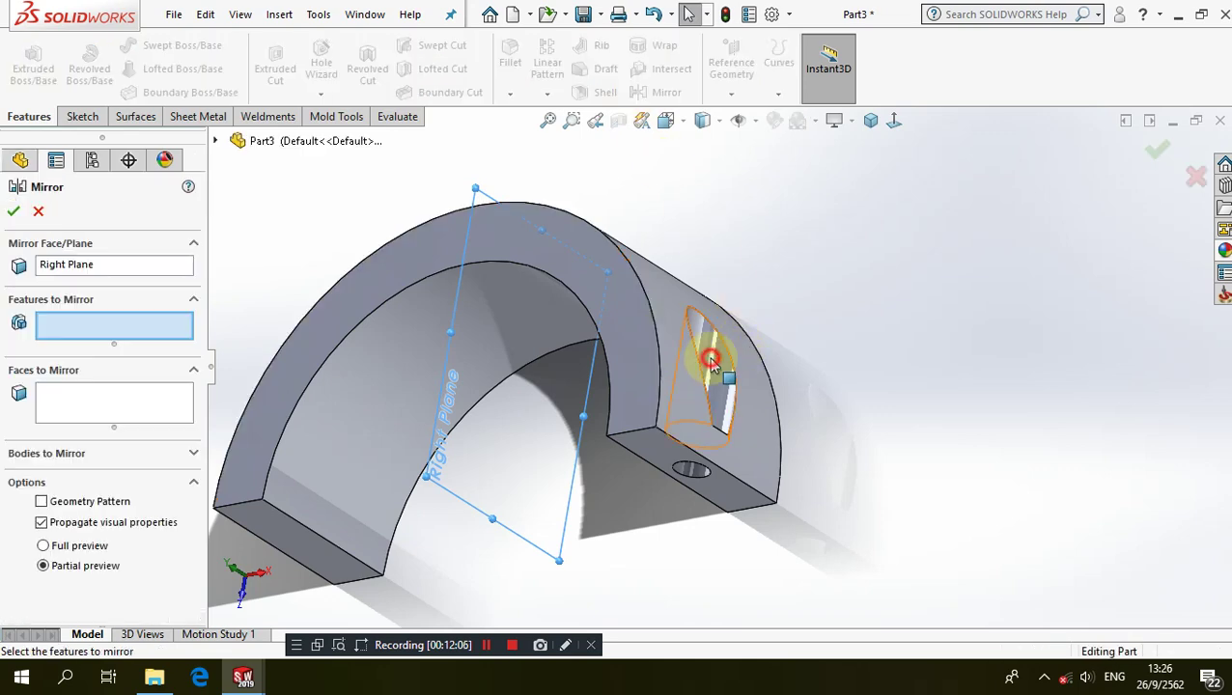
click(713, 353)
click(13, 212)
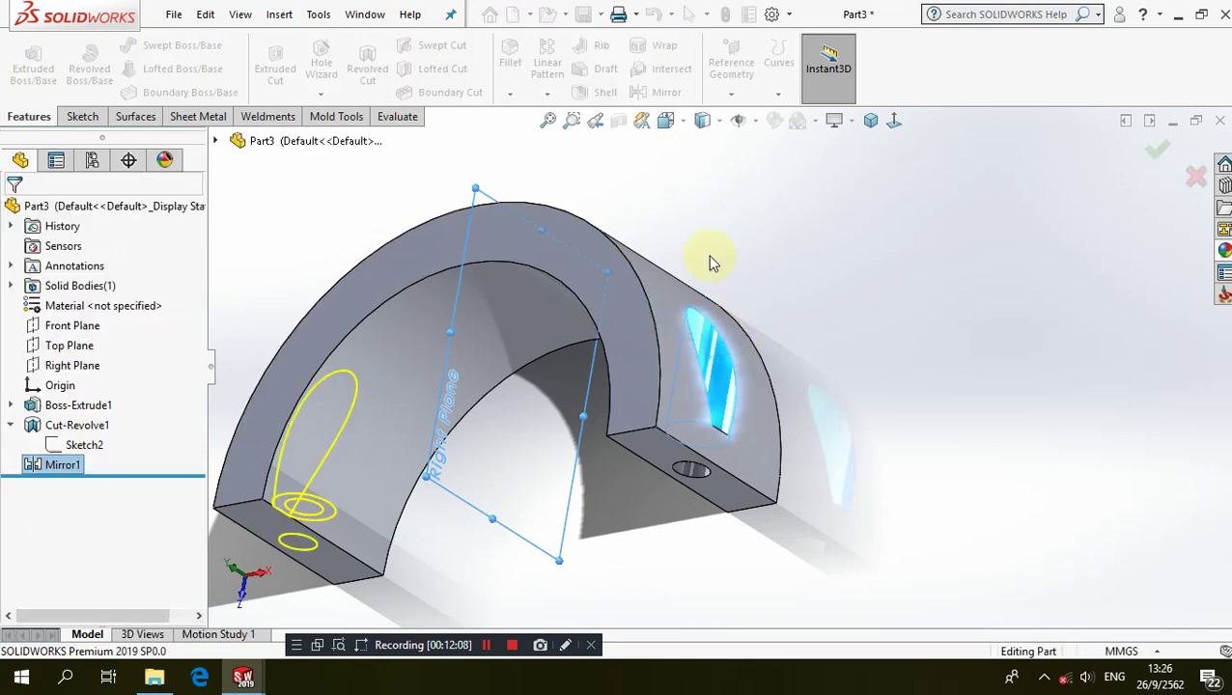
Apply the polished silver appearance to the whole body and bring up Save As
click(871, 122)
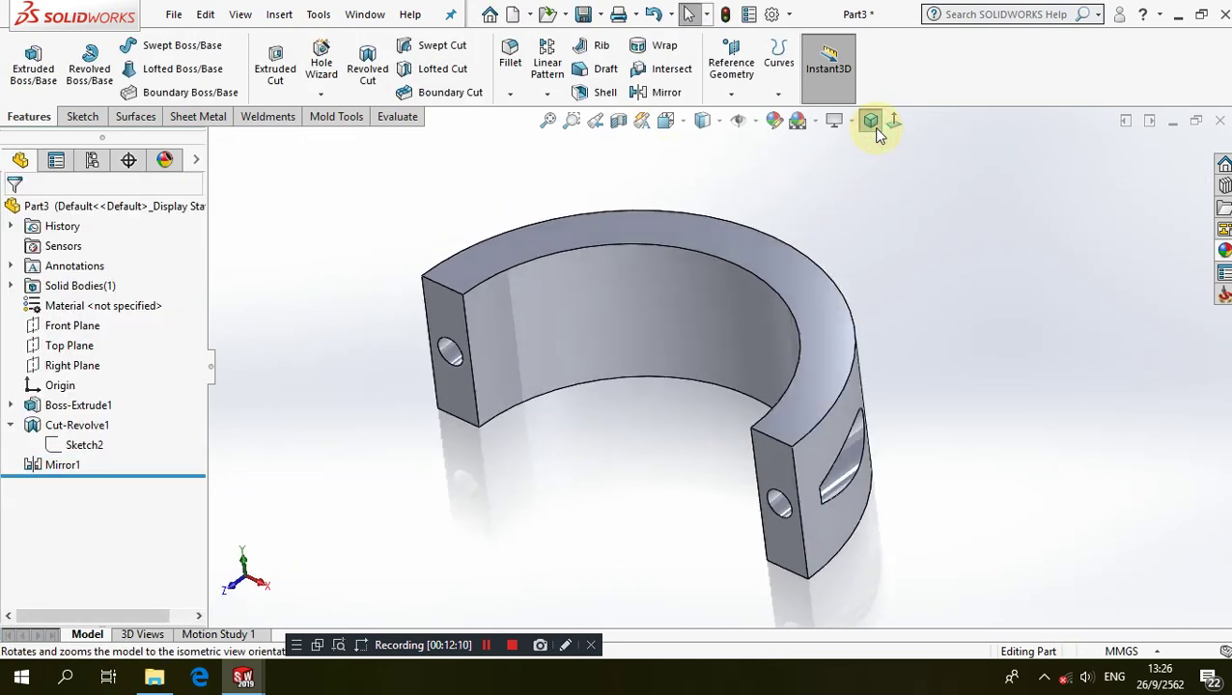
scroll(879, 321, down, 1)
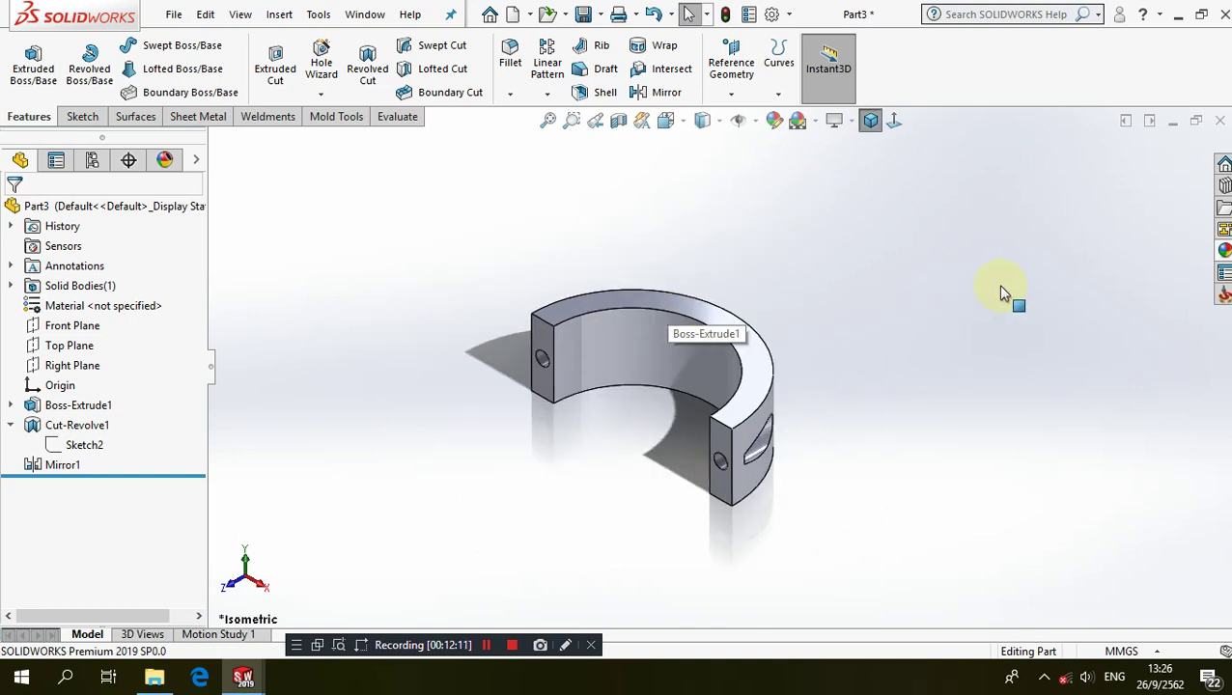
click(1222, 249)
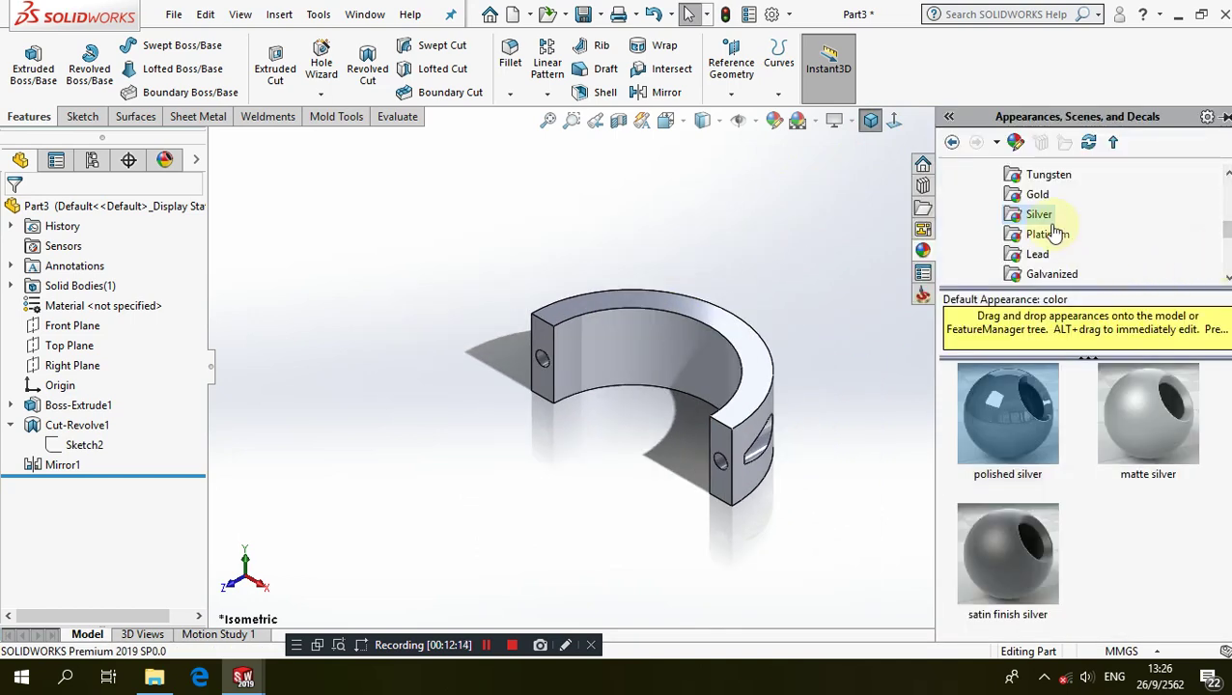
drag(1007, 415, 750, 341)
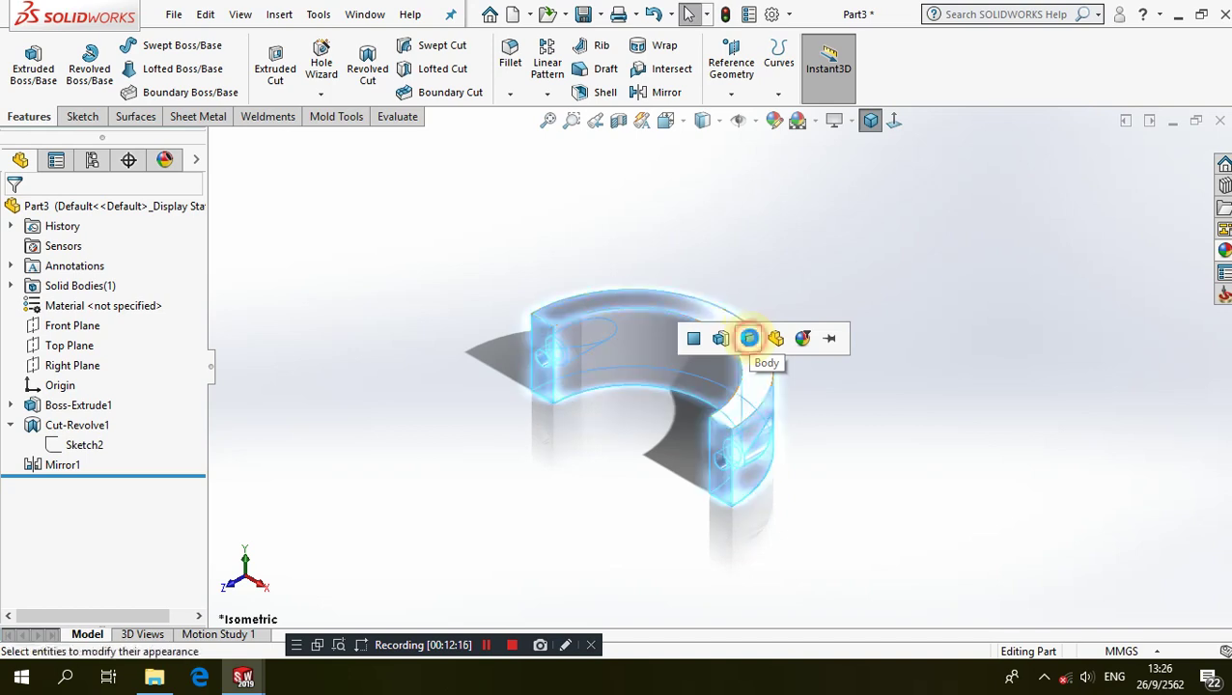
click(749, 337)
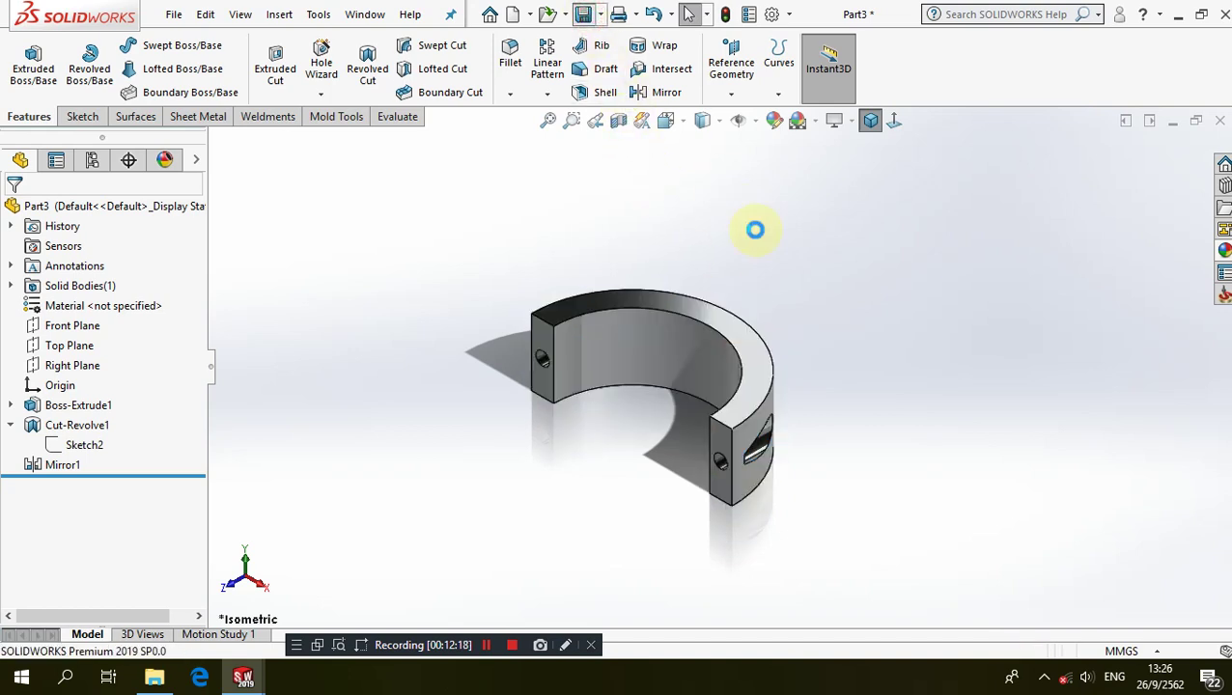
key(ctrl+s)
text(Clamp)
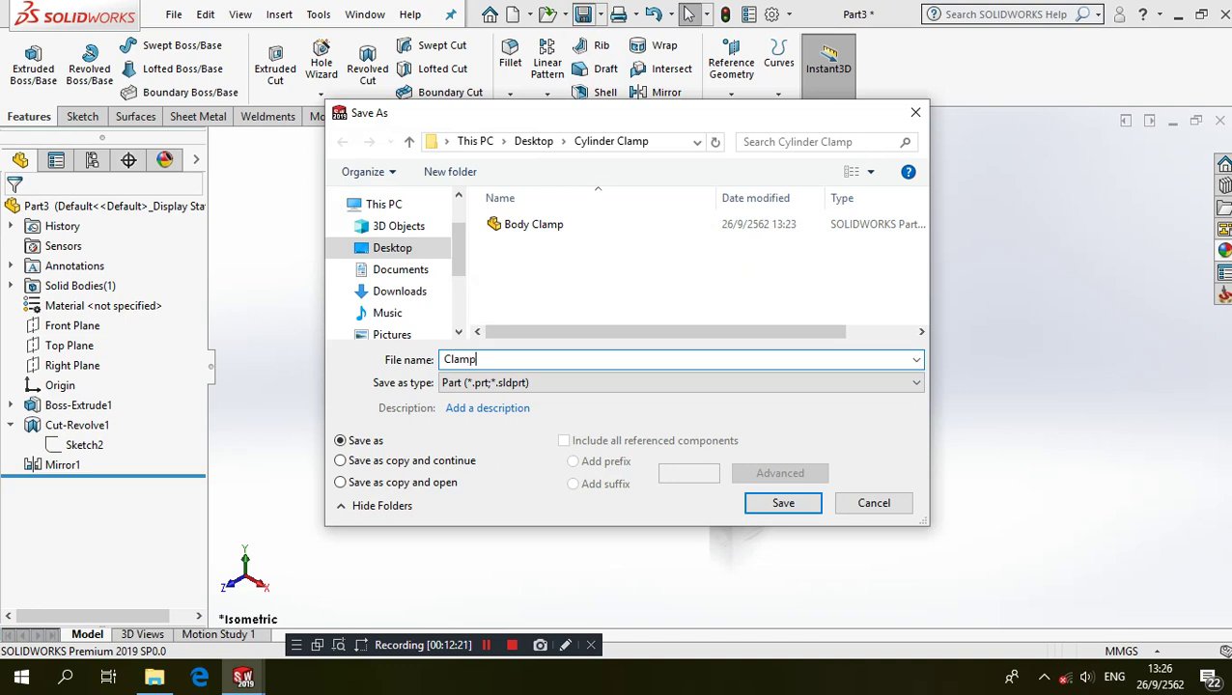
Save the part as Clamp and create a new blank Part document
click(778, 503)
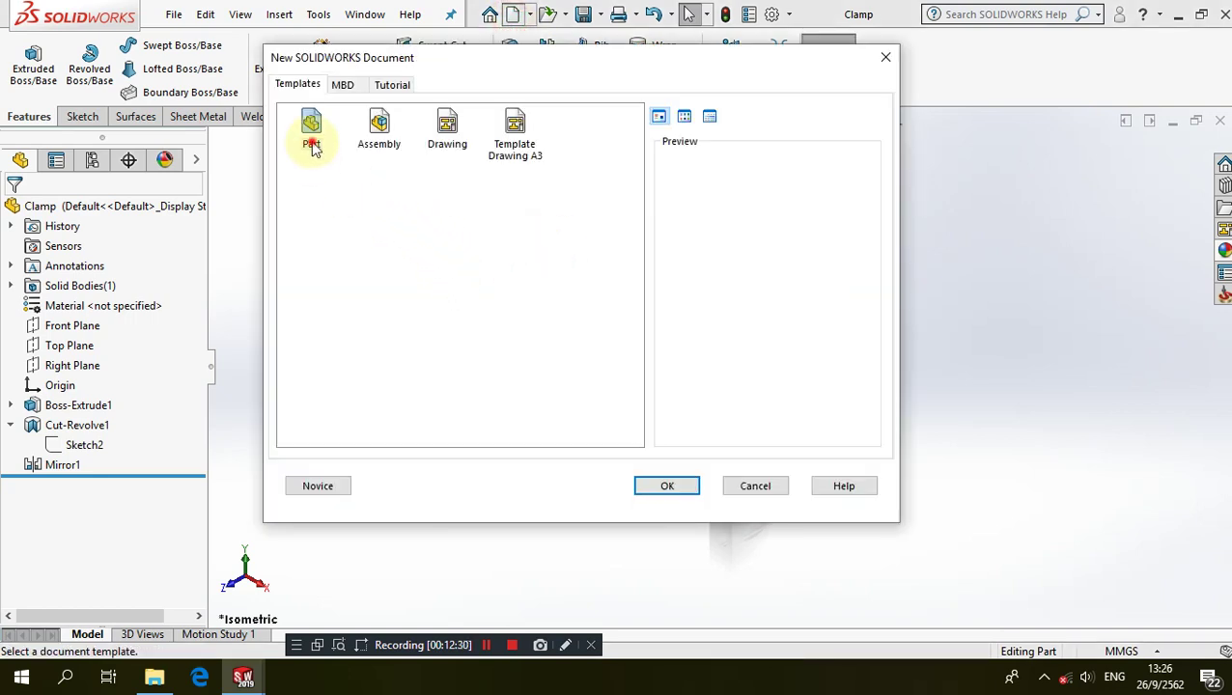
click(649, 490)
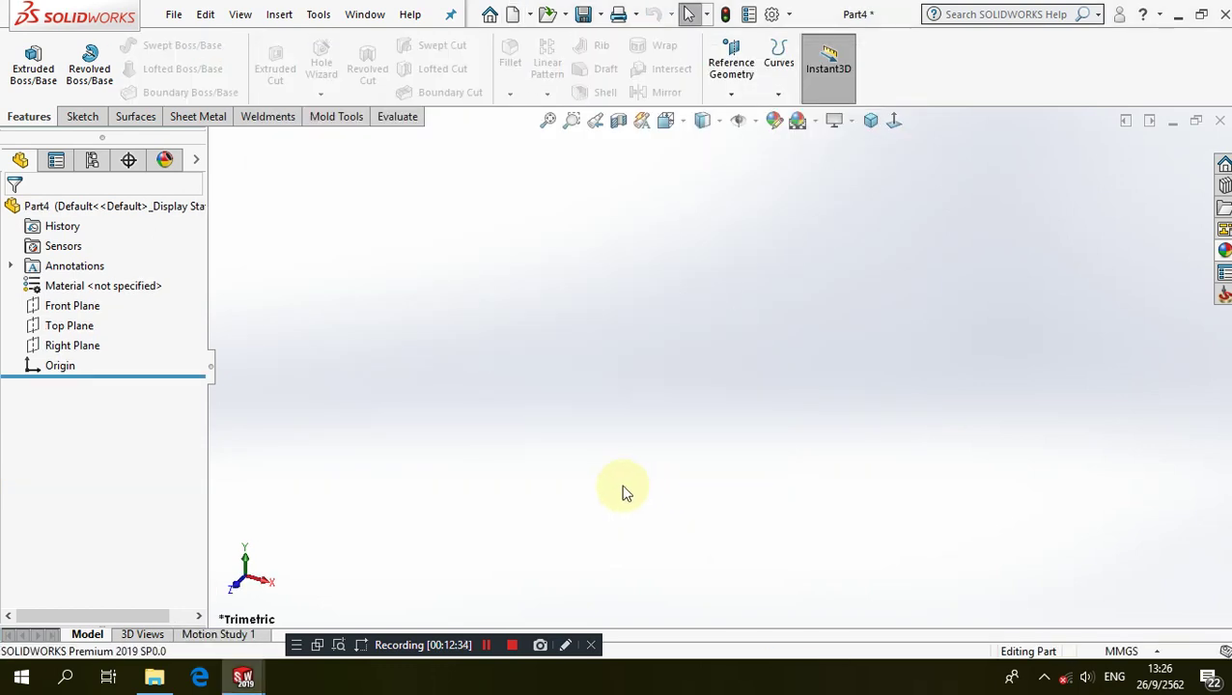
Start a sketch on the Right Plane and draw a closed L-shaped profile from the origin
click(91, 123)
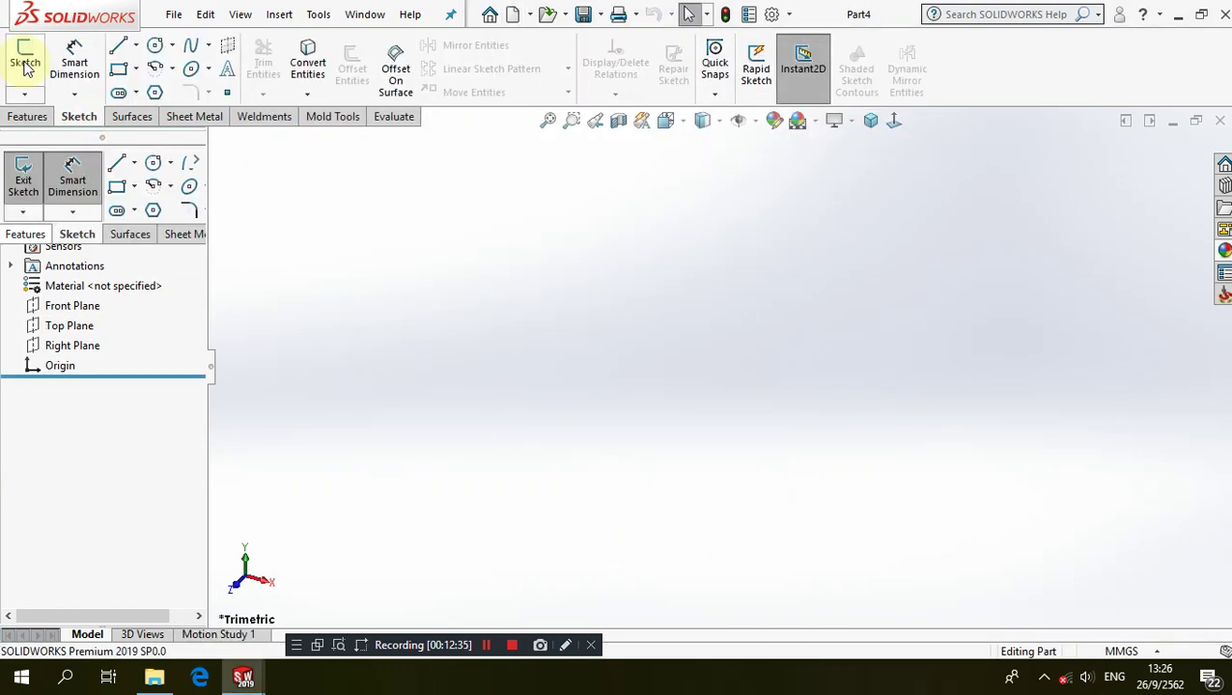
click(152, 170)
click(784, 208)
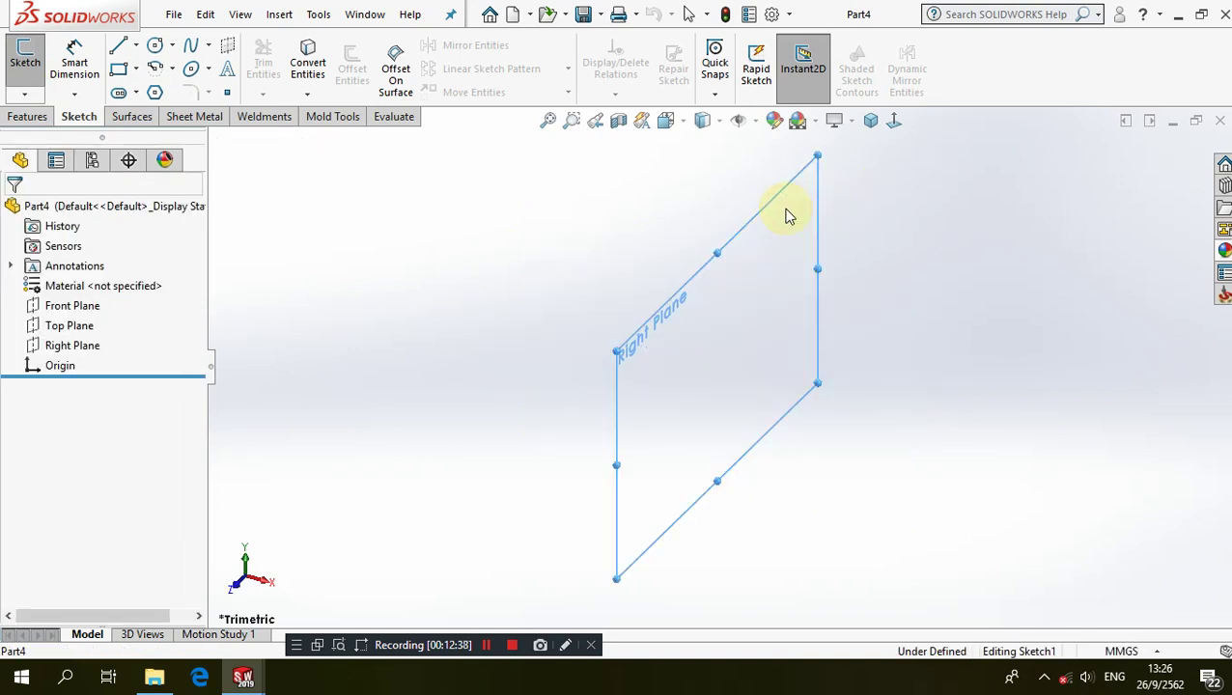
click(120, 46)
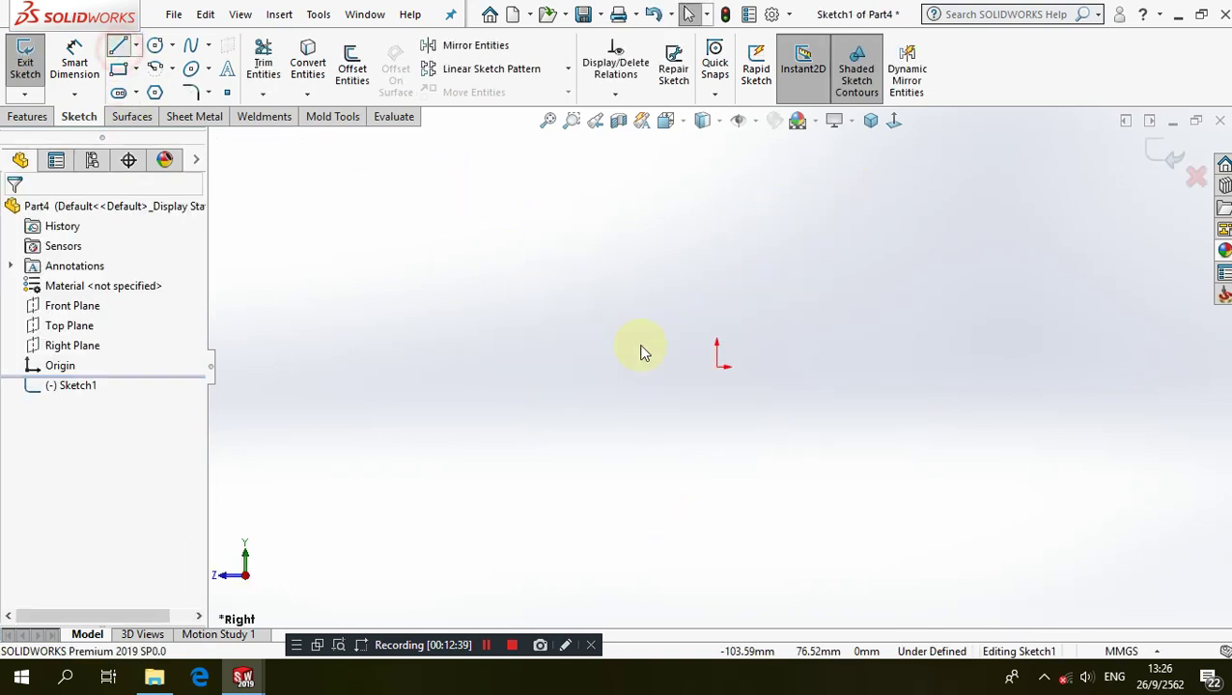
click(716, 366)
click(518, 366)
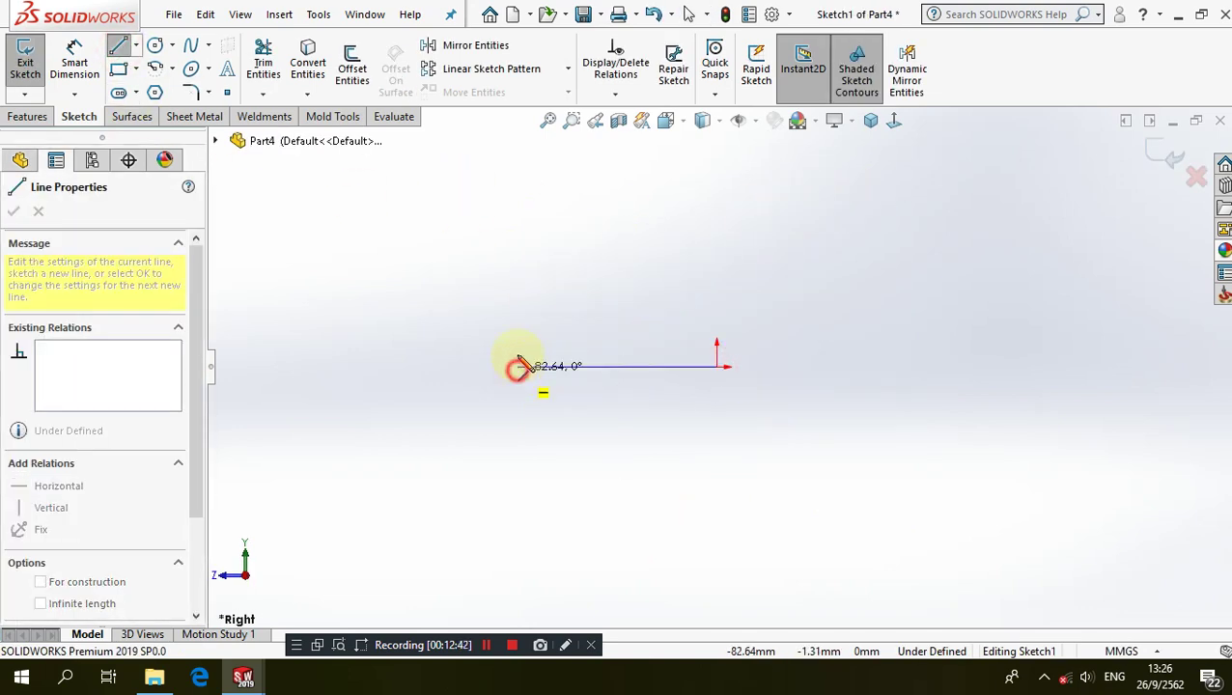
click(517, 214)
click(594, 214)
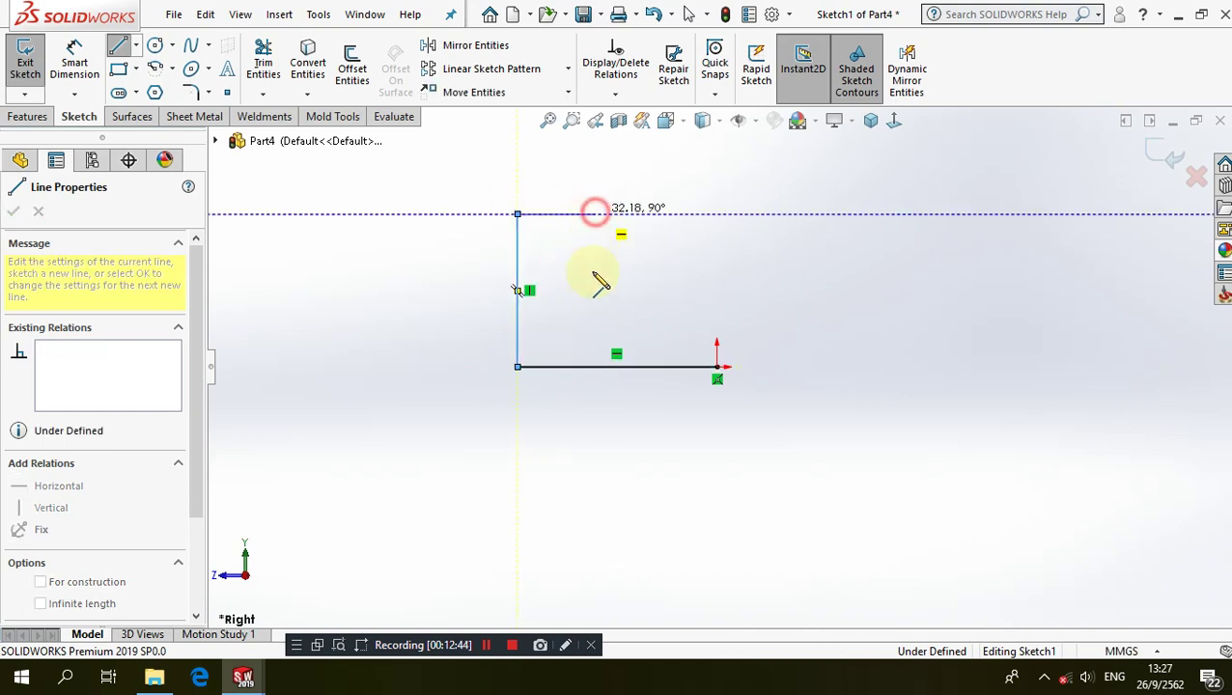
click(594, 315)
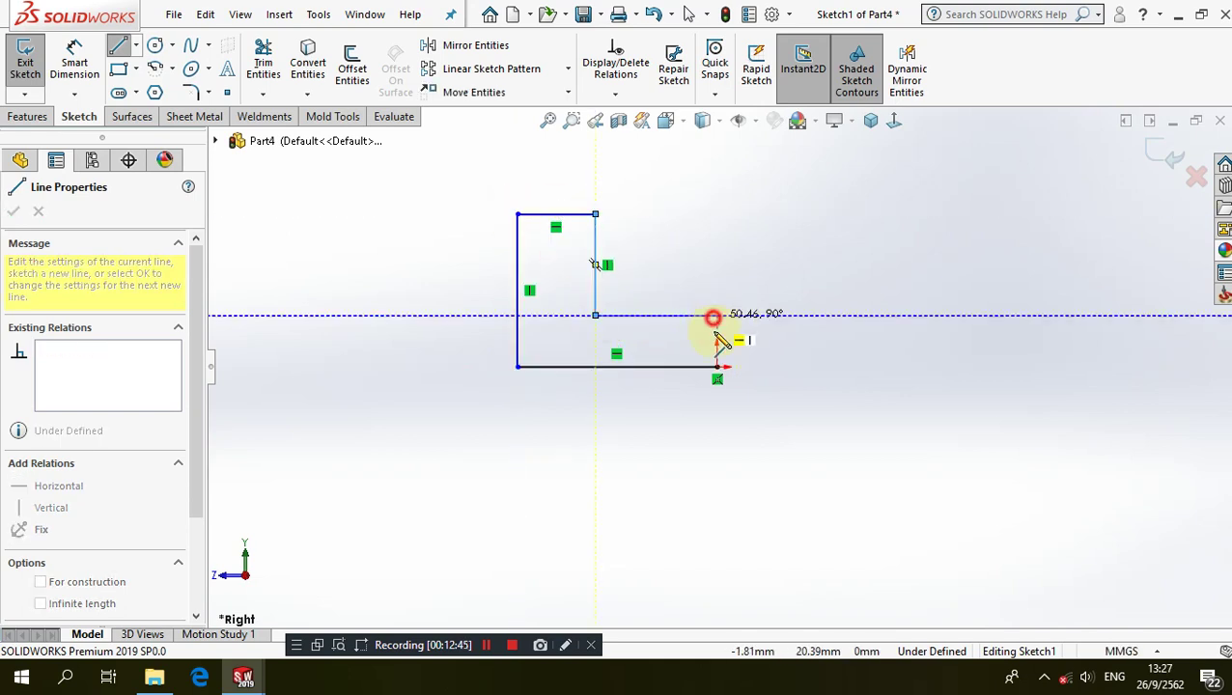
click(716, 315)
click(716, 366)
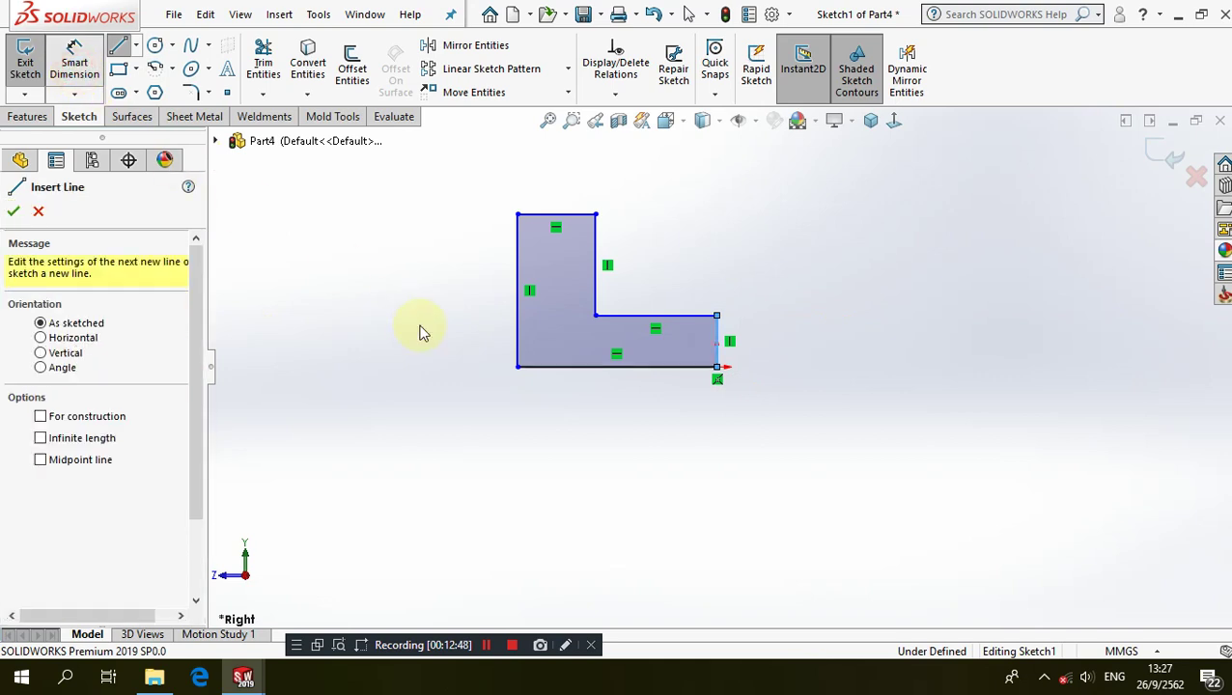
key(Escape)
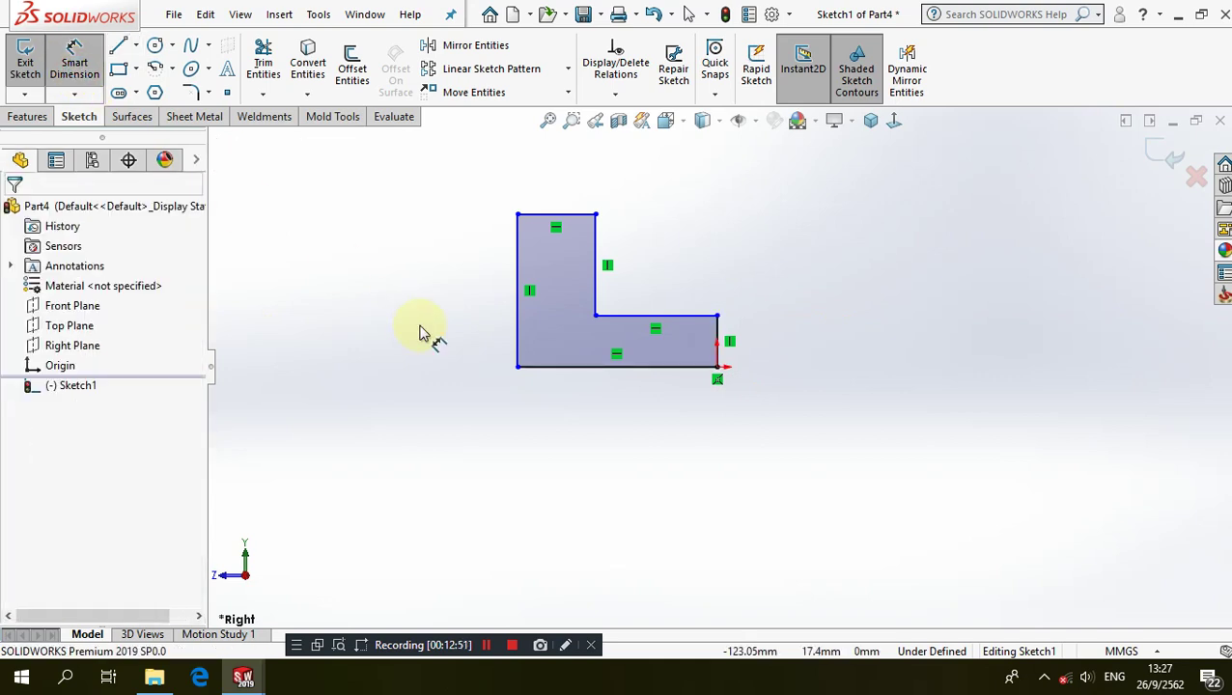
Dimension the left edge height to 18 and the top width to 5
click(518, 258)
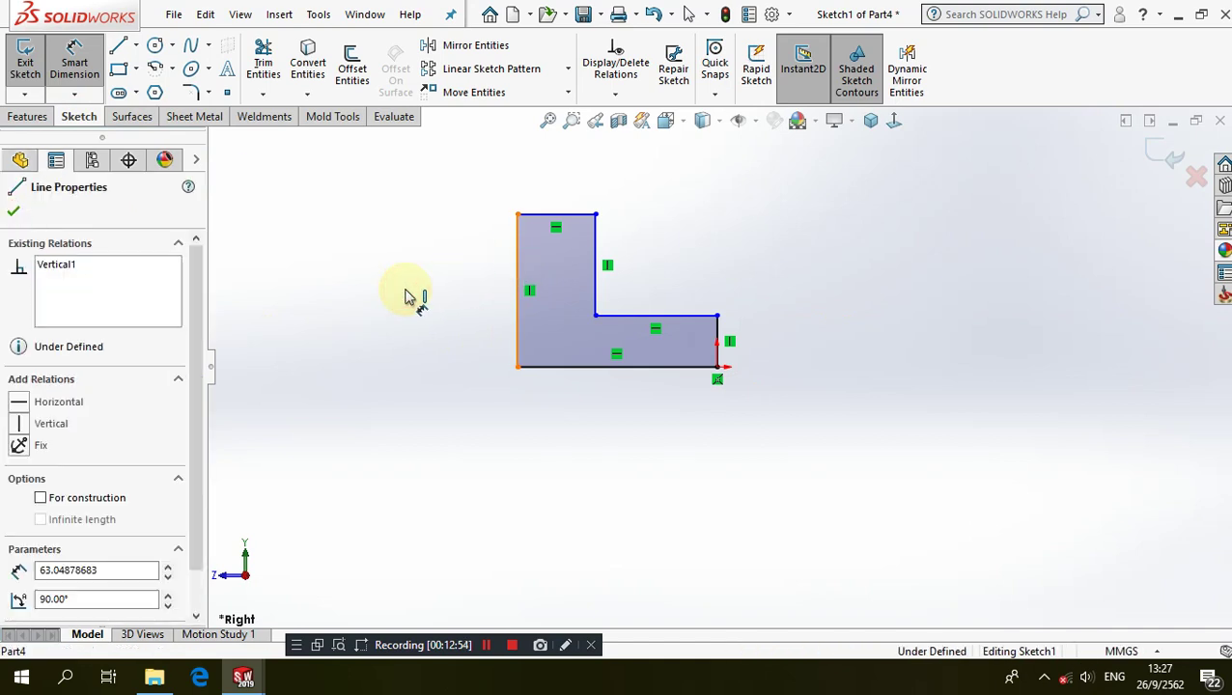
click(408, 296)
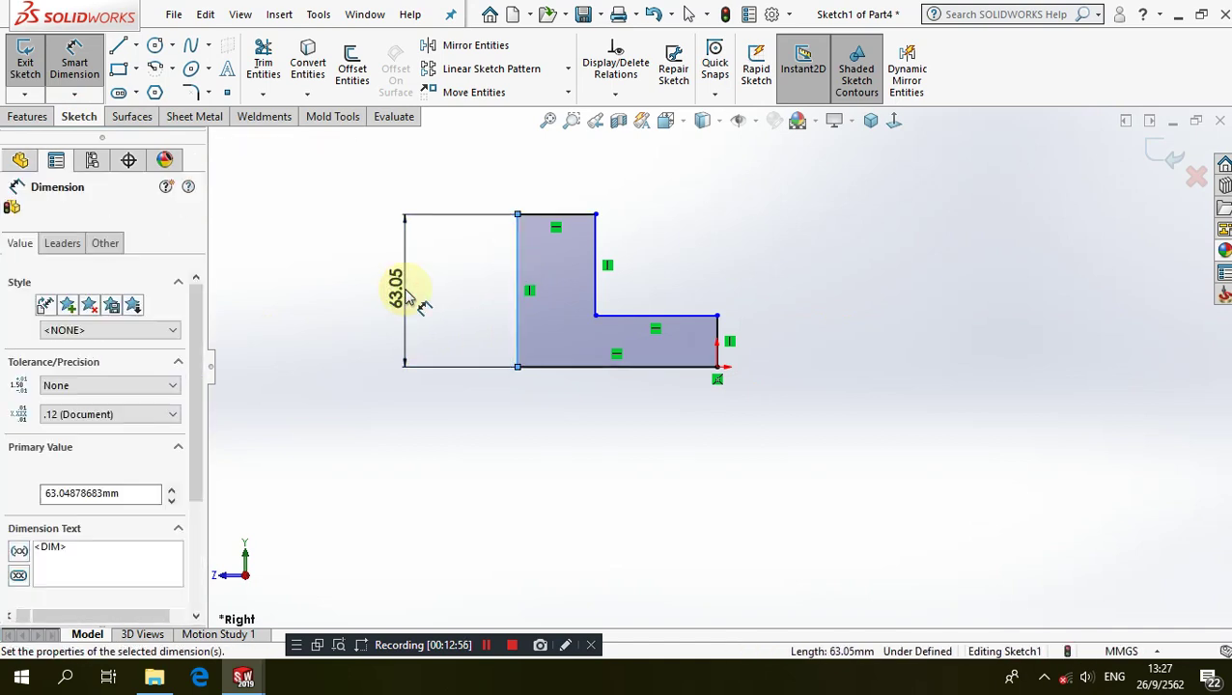
text(80)
key(Return)
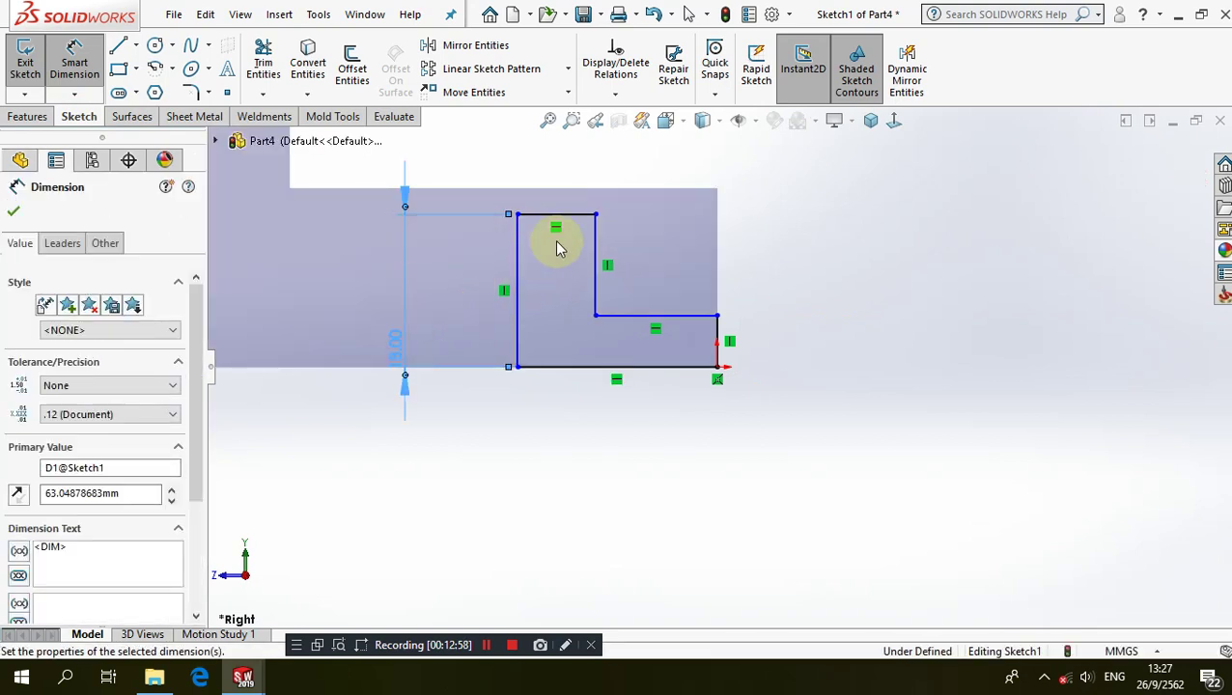
click(584, 192)
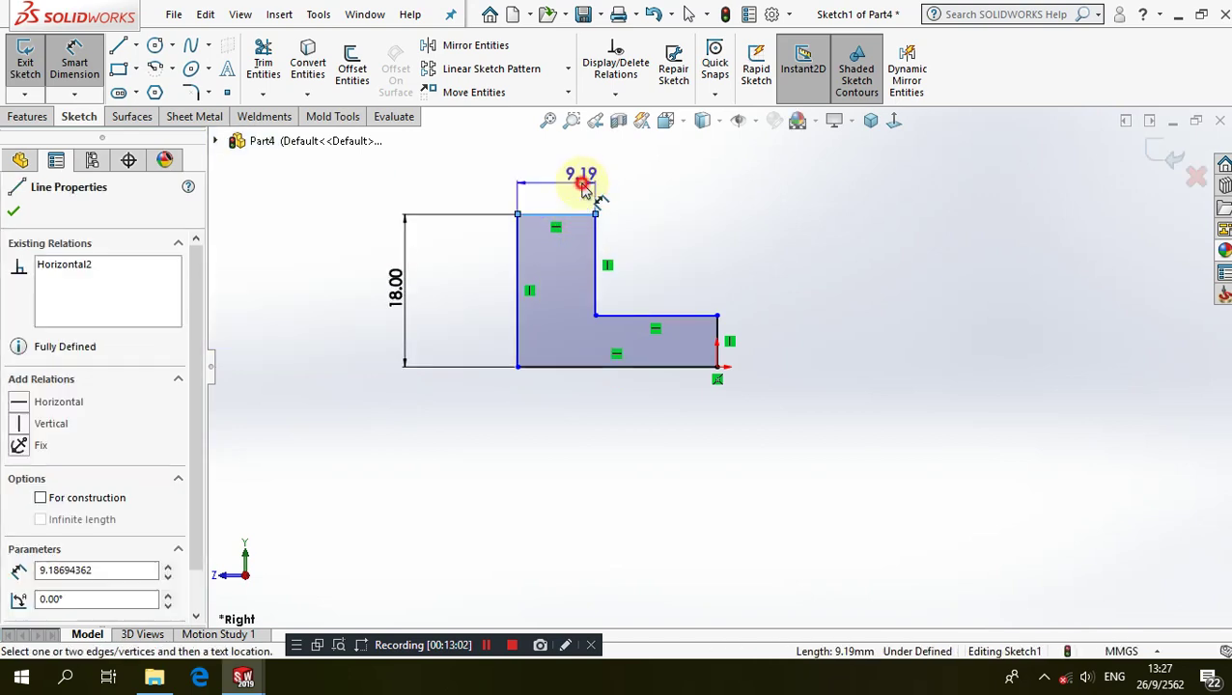
click(584, 190)
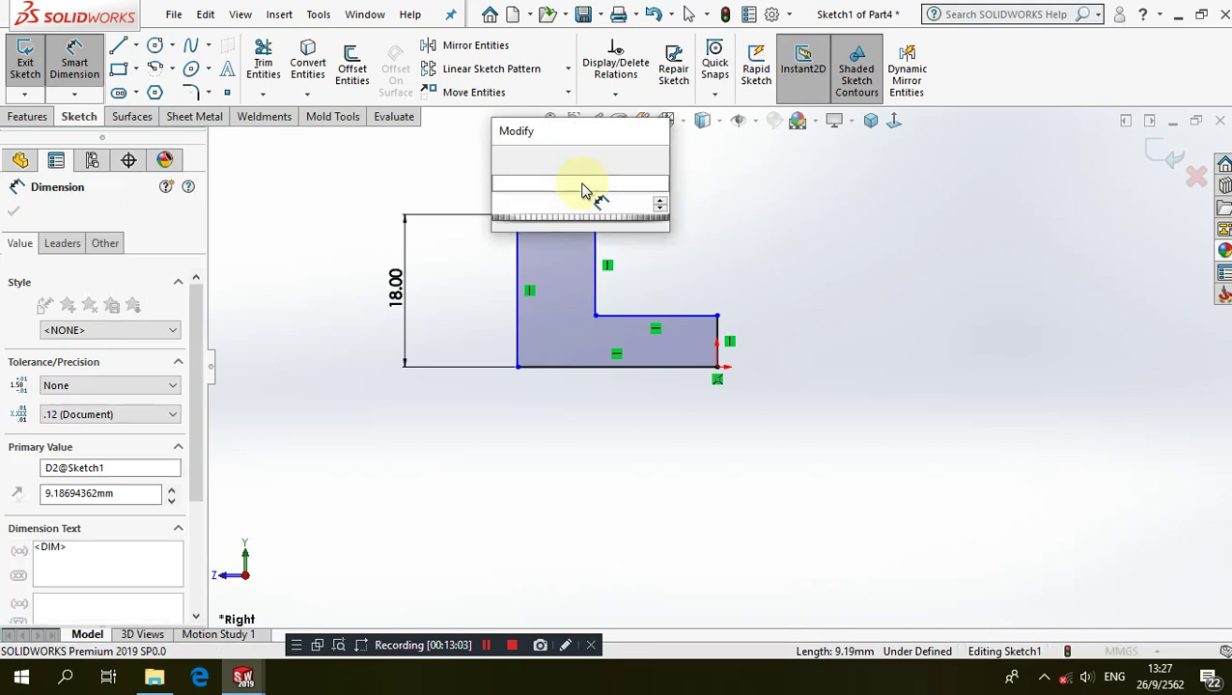
text(5)
click(693, 417)
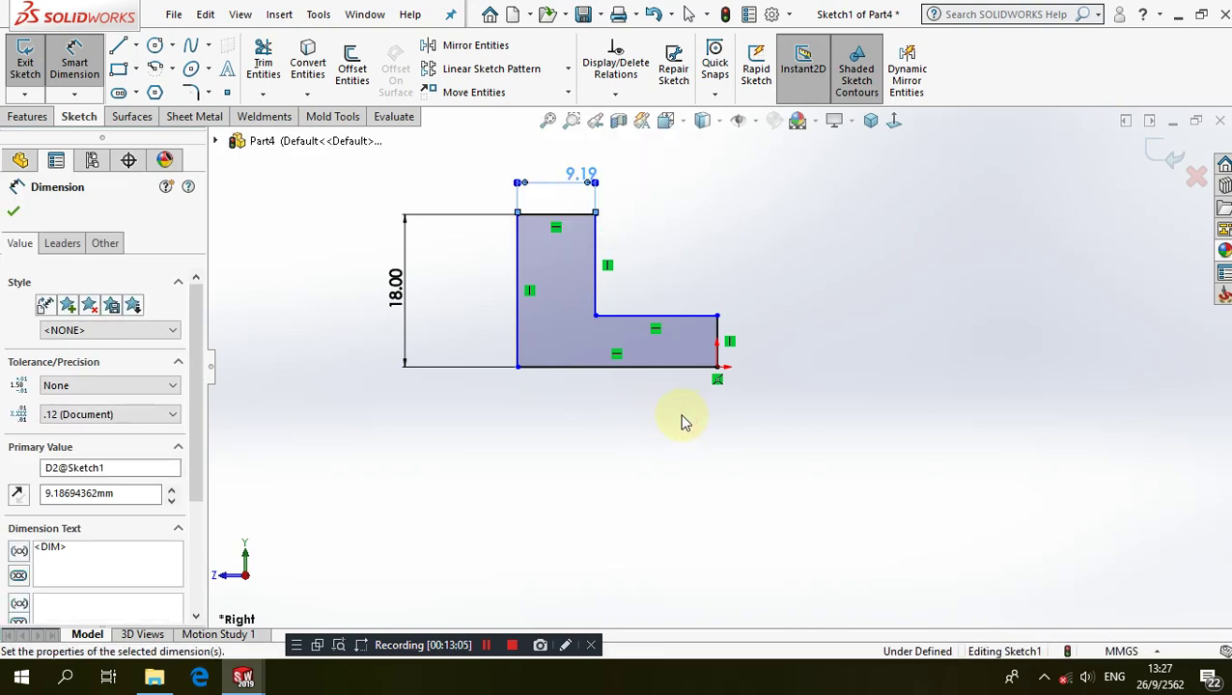
Dimension the bottom width to 10 and the step height to 14
click(662, 367)
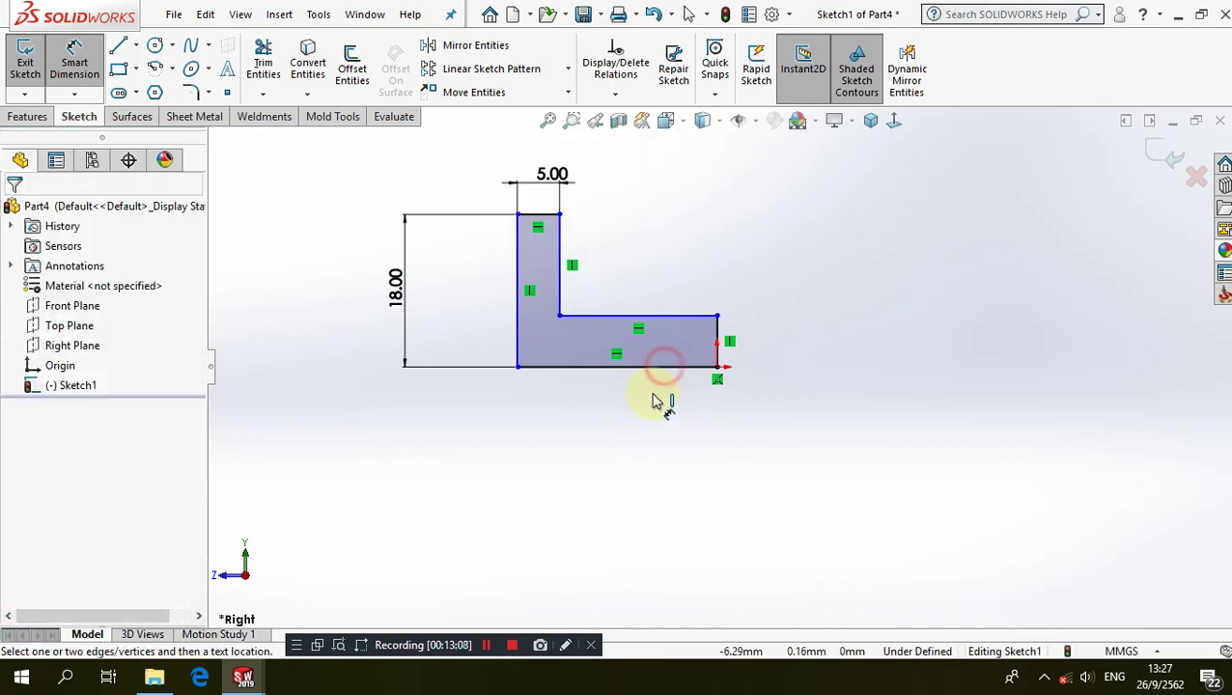
click(646, 435)
text(10)
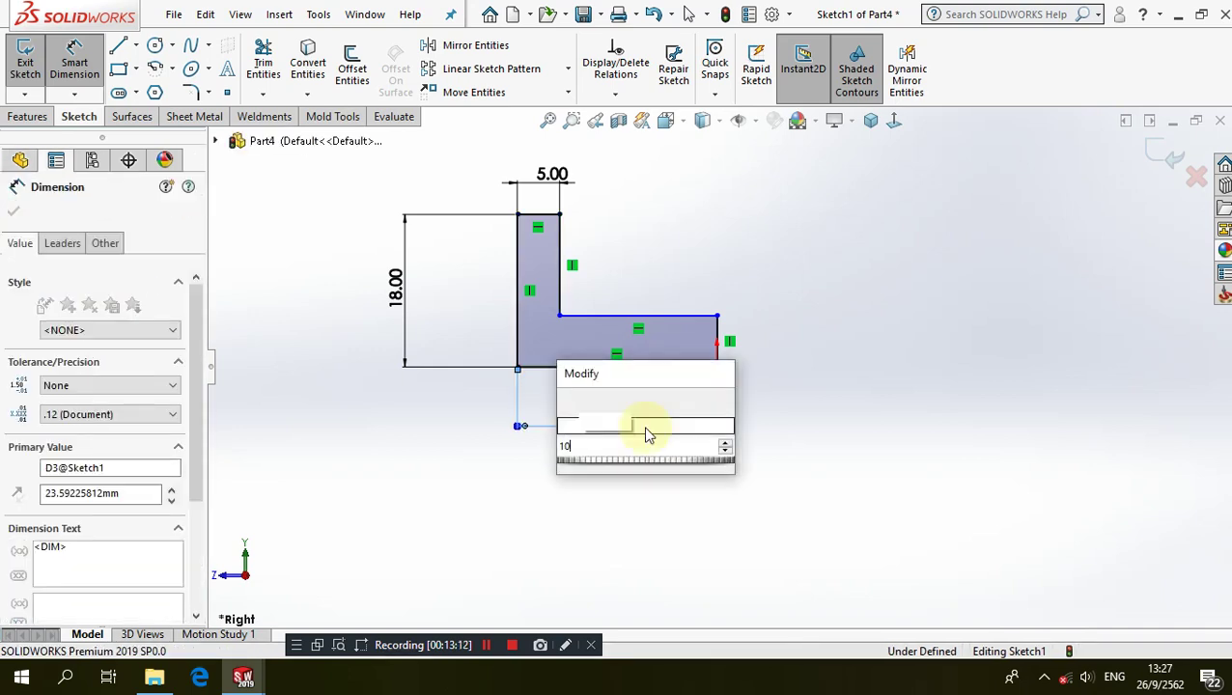
key(Escape)
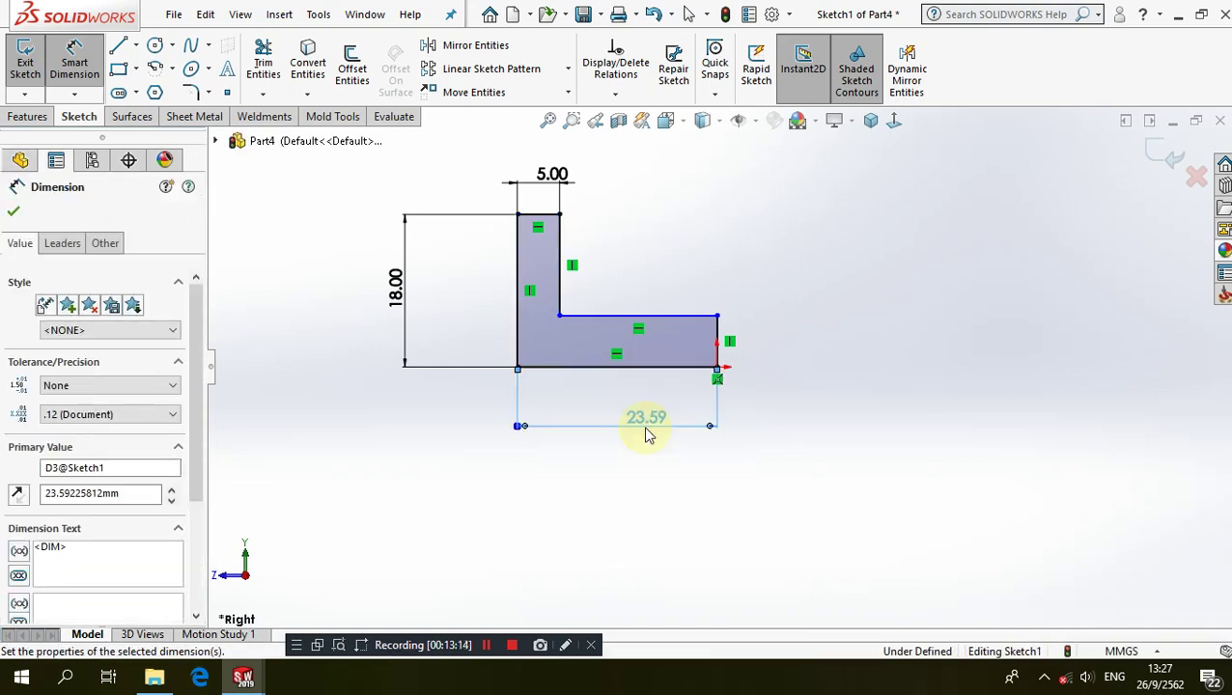
text(10)
key(Return)
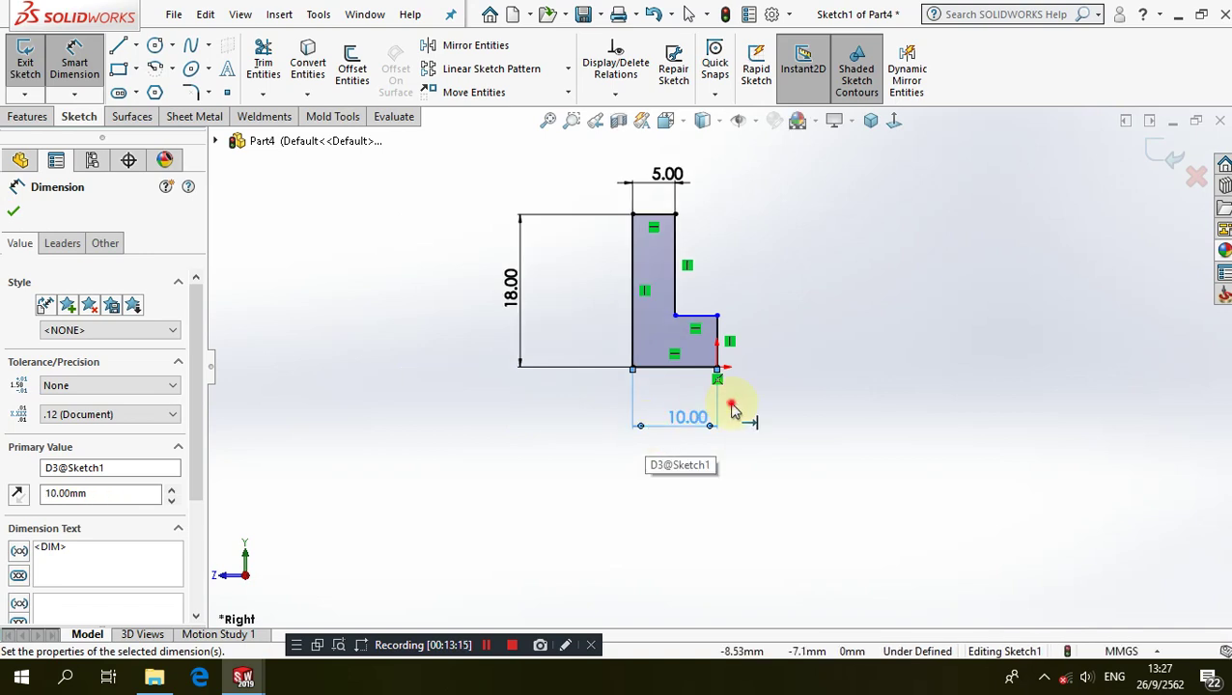
click(772, 367)
scroll(763, 325, down, 2)
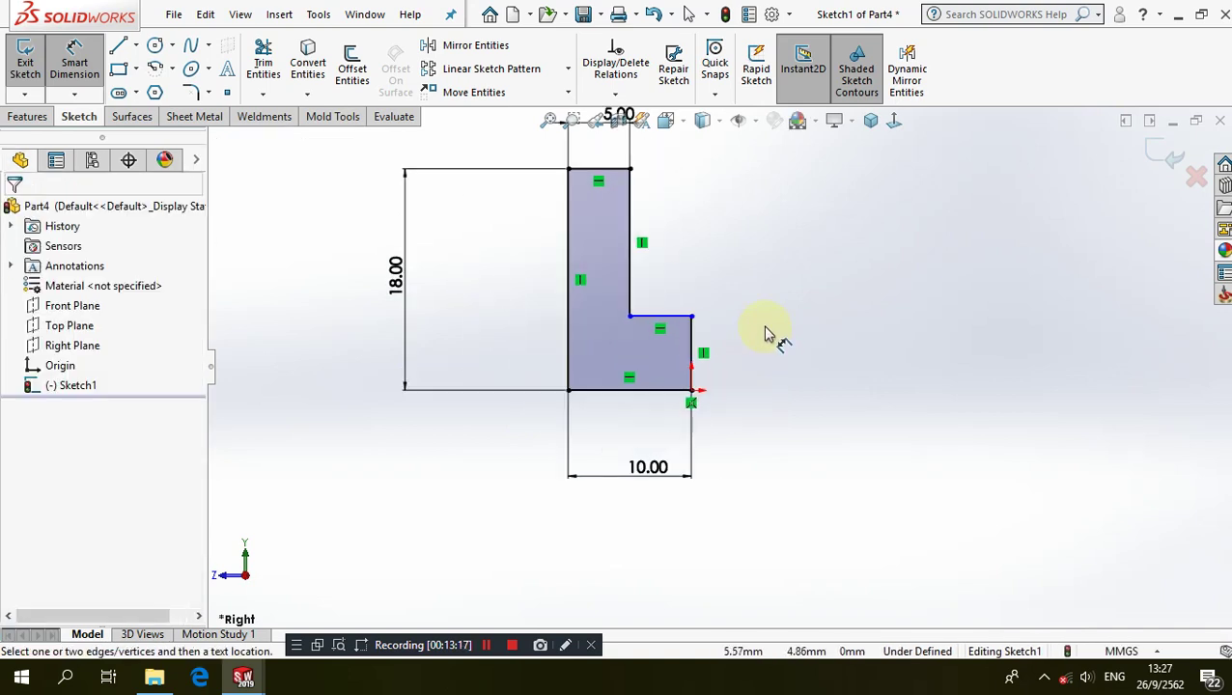
scroll(719, 333, up, 1)
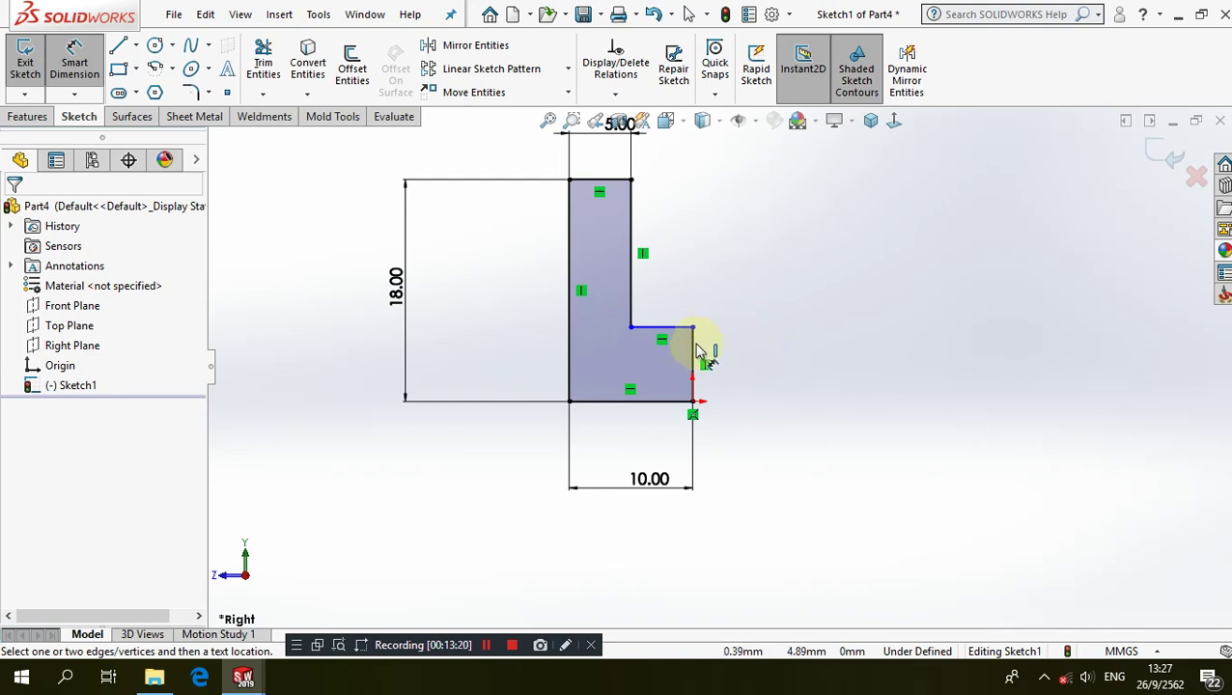
click(696, 355)
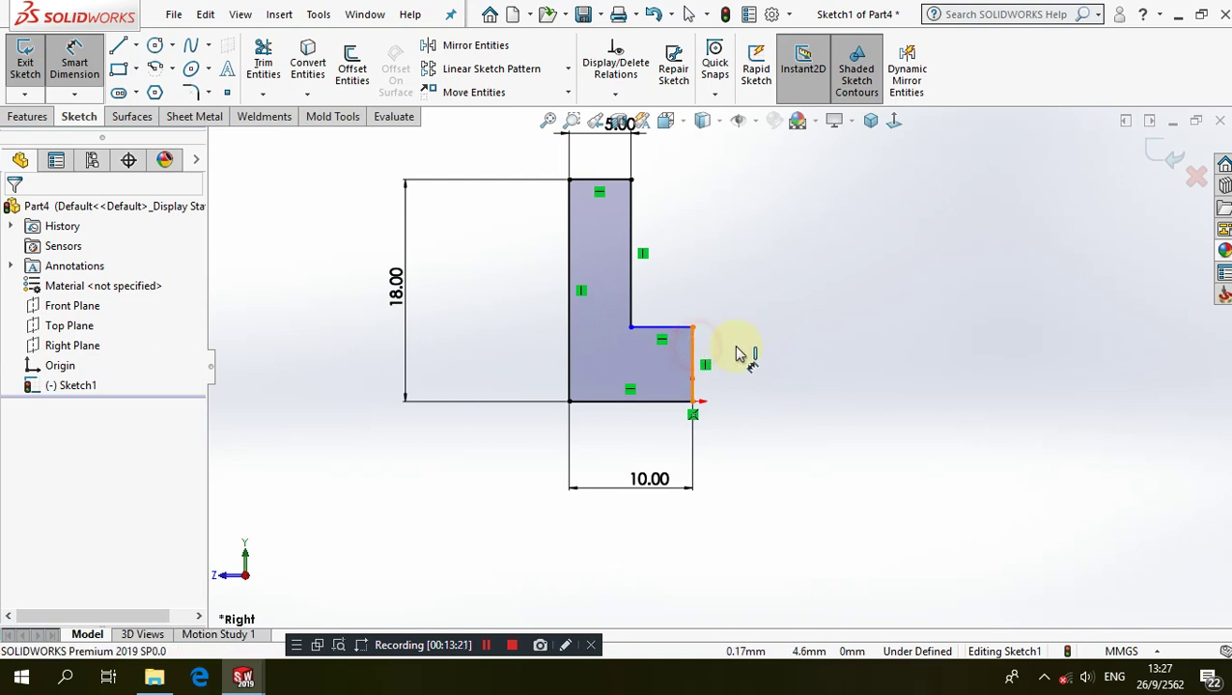
click(796, 449)
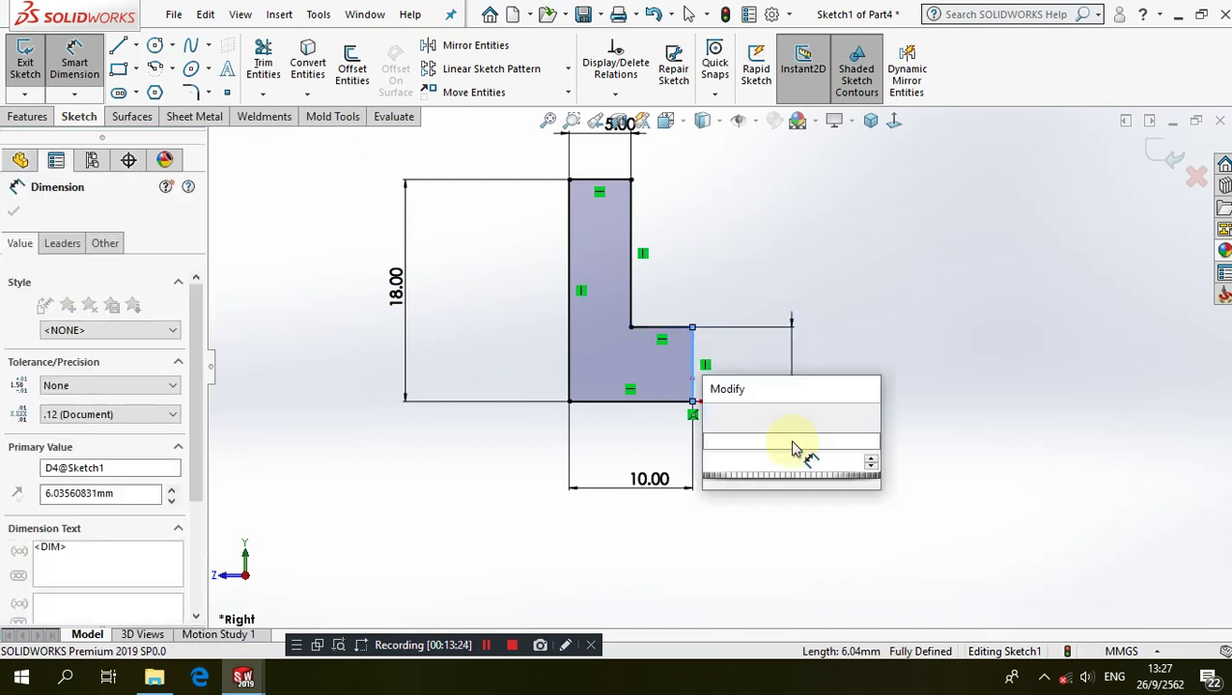
text(1)
key(Return)
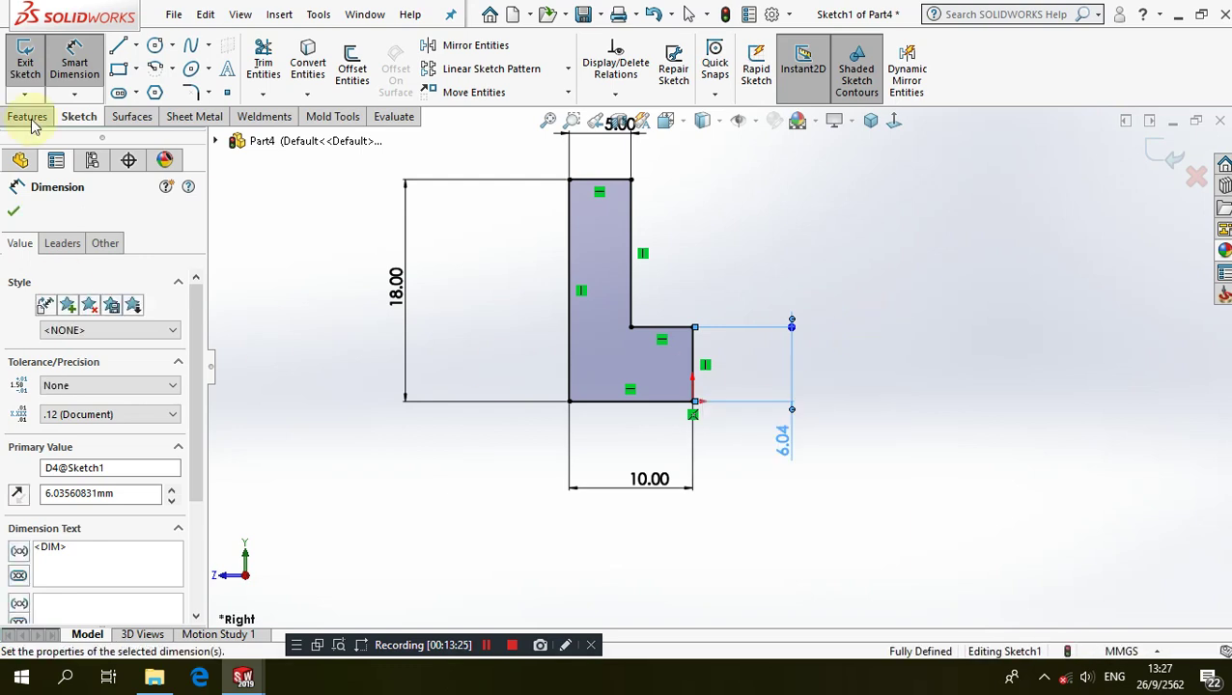
click(33, 121)
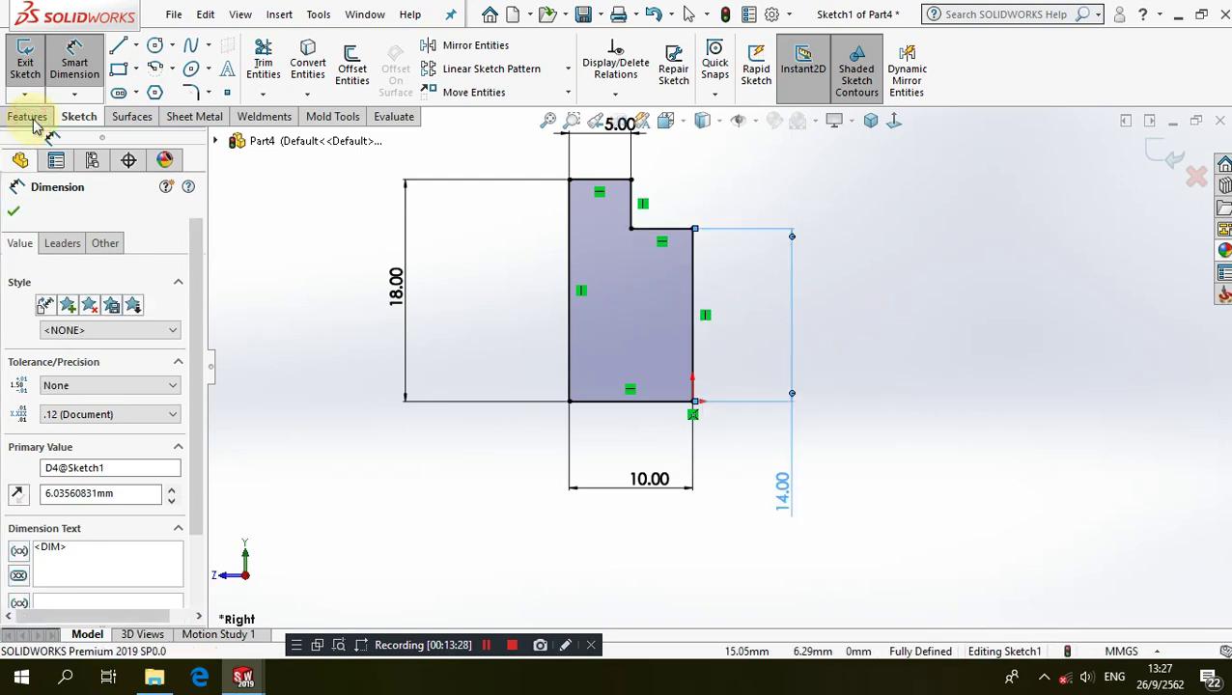
Revolve the L profile 360° about Line1 into a solid stepped disc
click(87, 64)
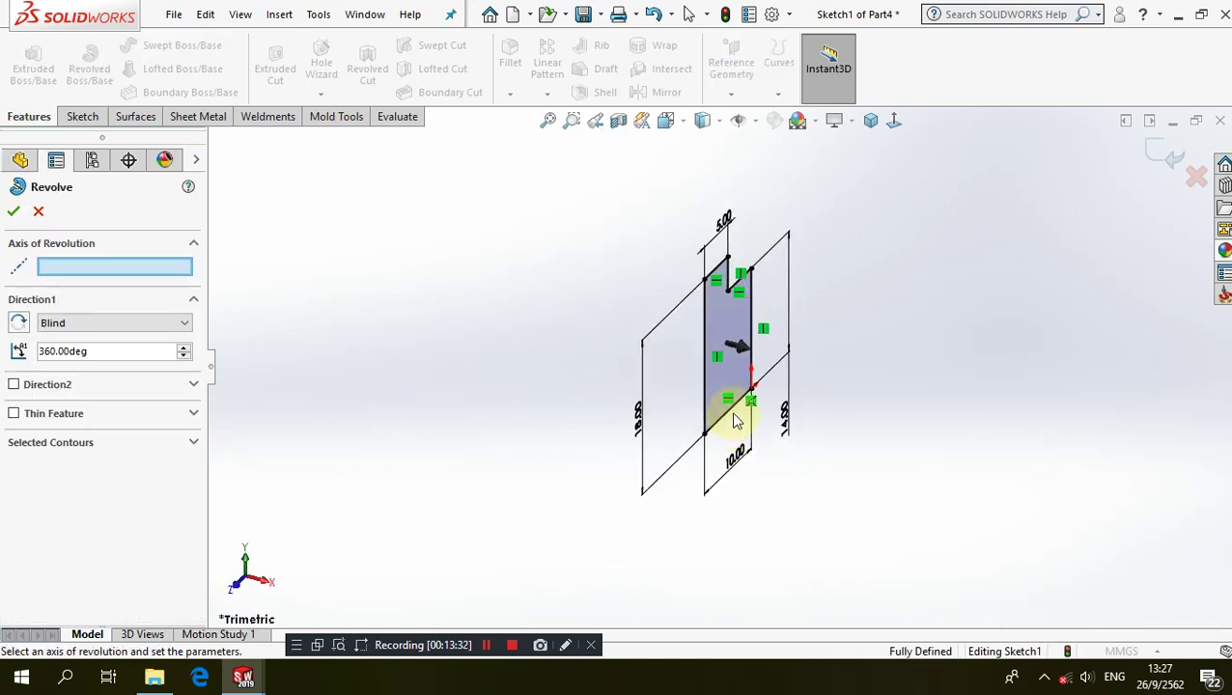
click(733, 417)
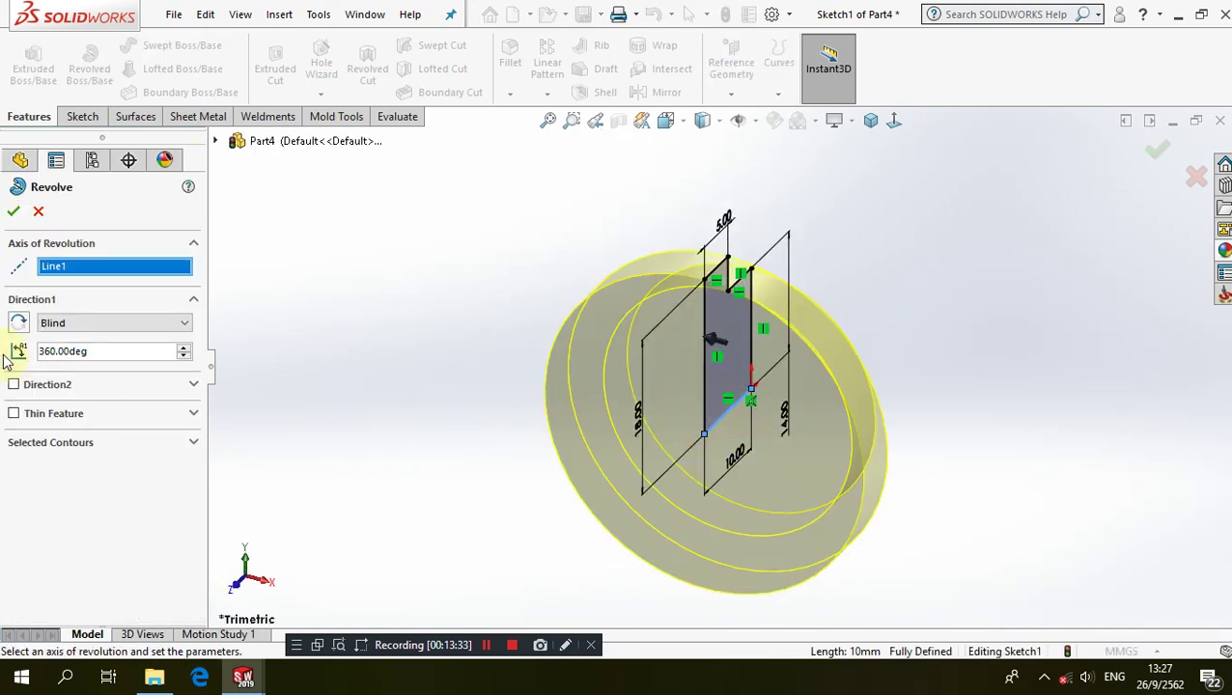
click(14, 211)
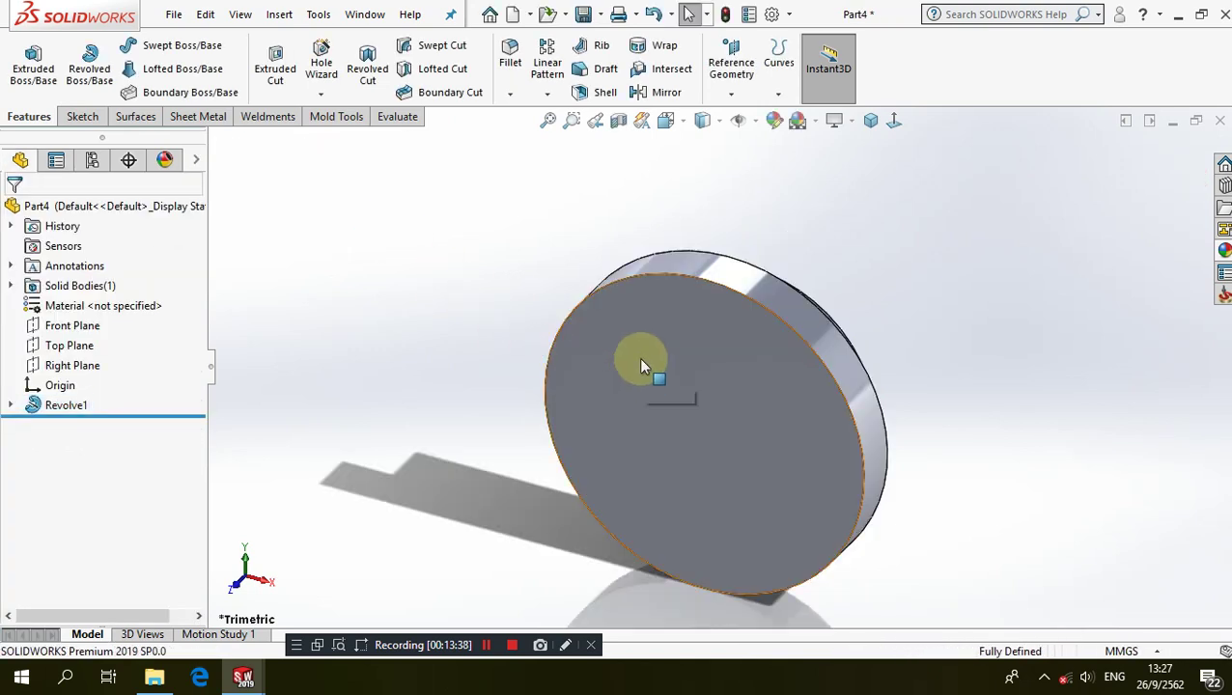
Start a sketch on the disc's front face and place a point above its centre
click(638, 374)
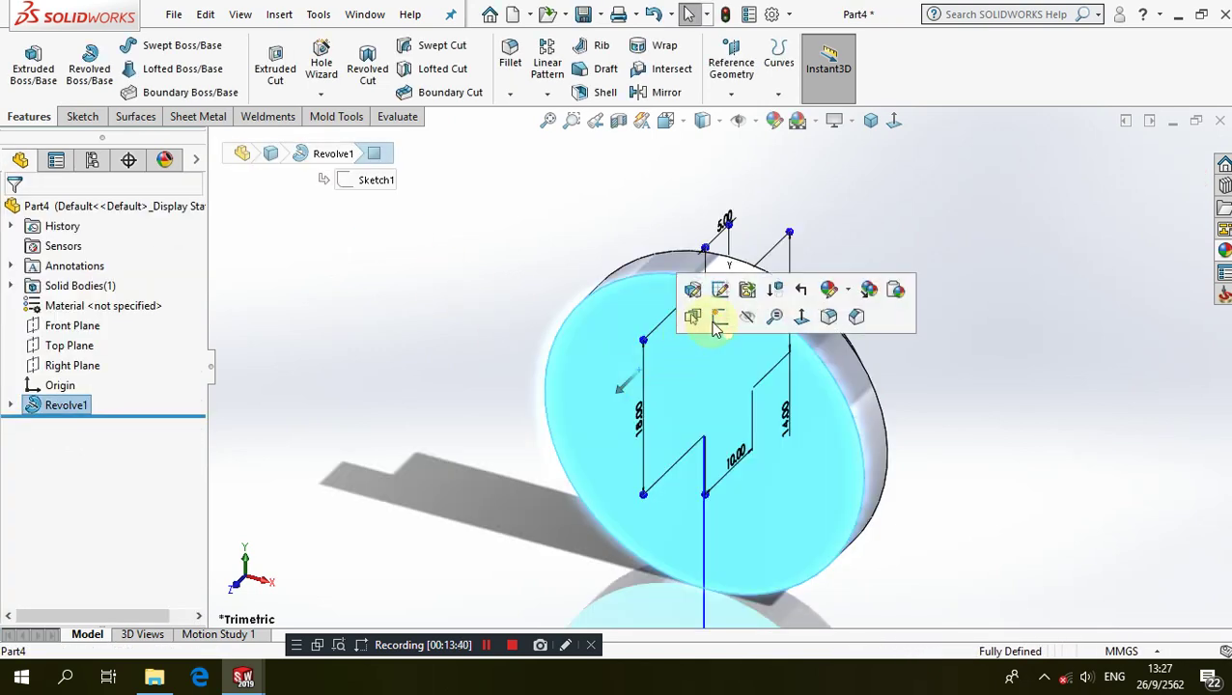
click(719, 317)
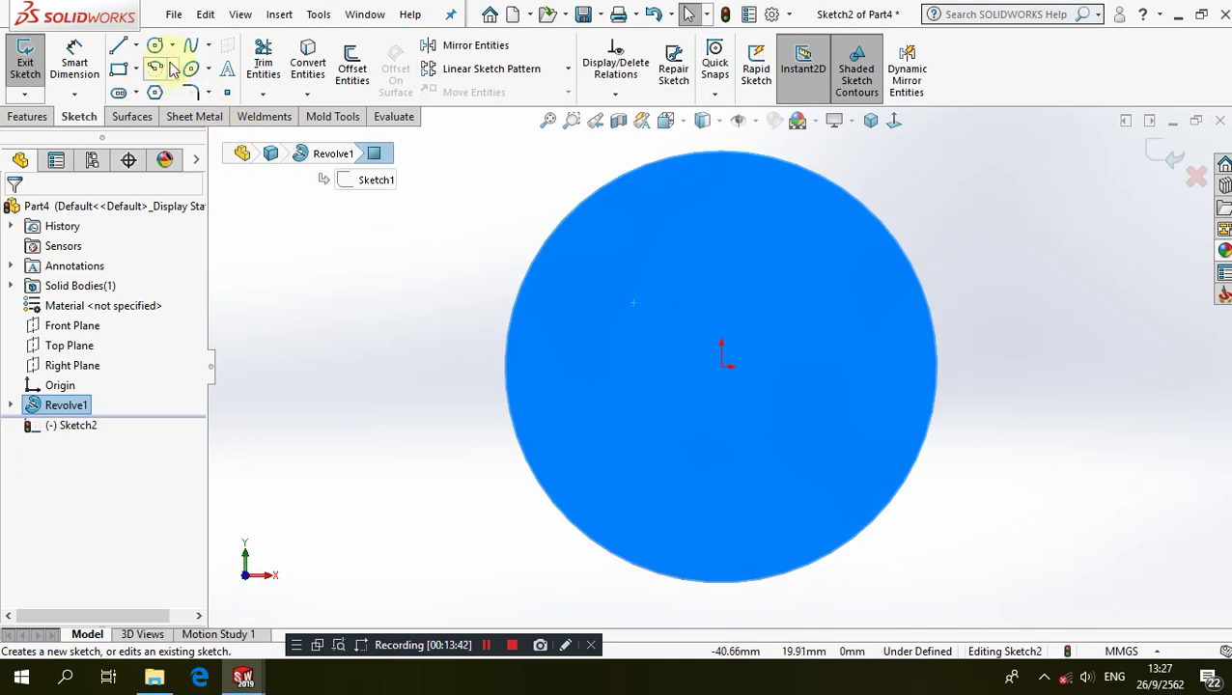
click(172, 45)
click(182, 72)
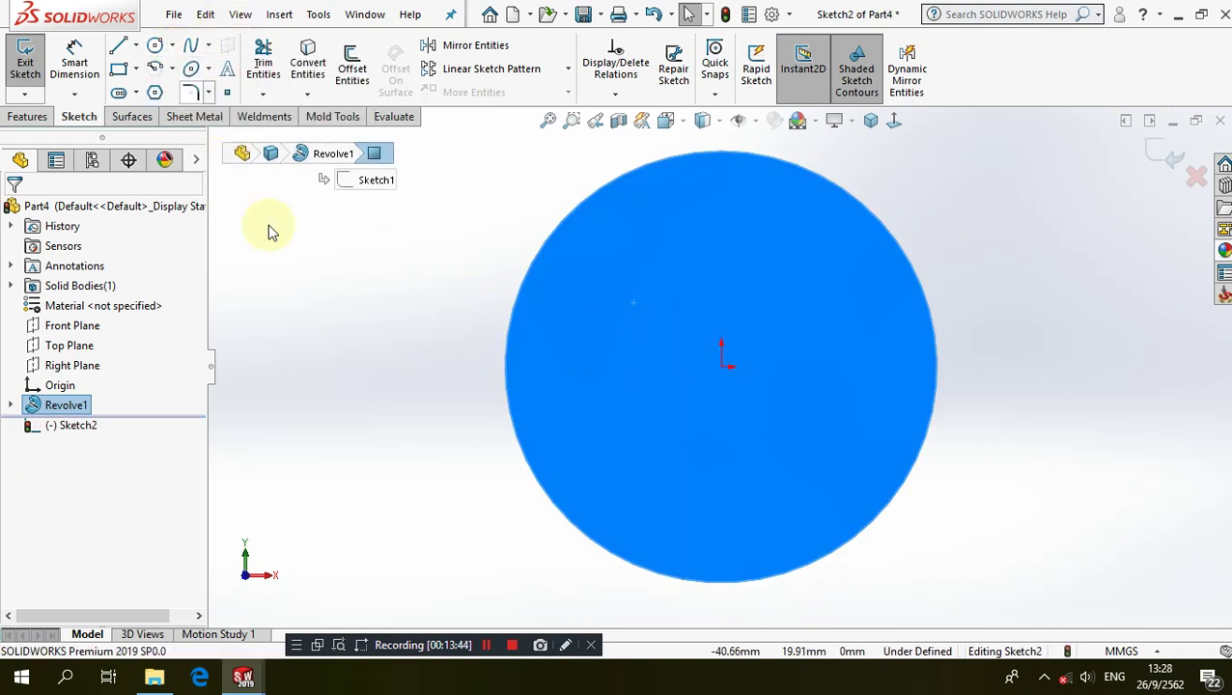
click(227, 94)
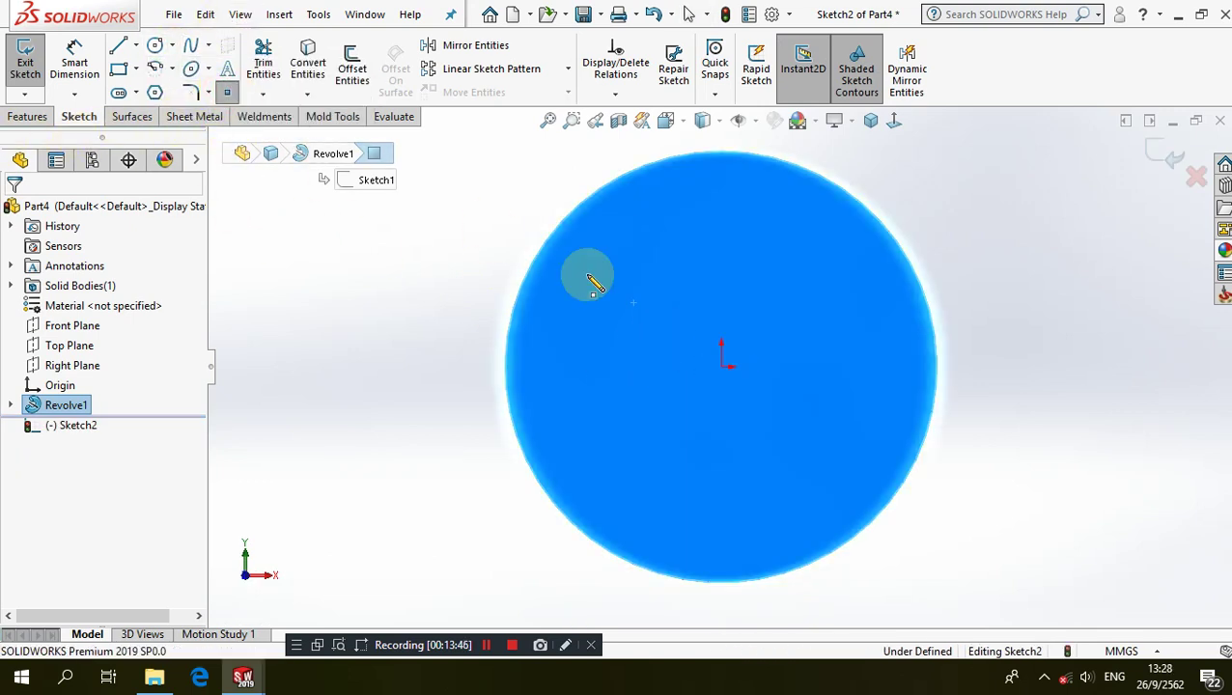
click(726, 225)
key(Escape)
Make the sketch point vertical with the origin
click(723, 223)
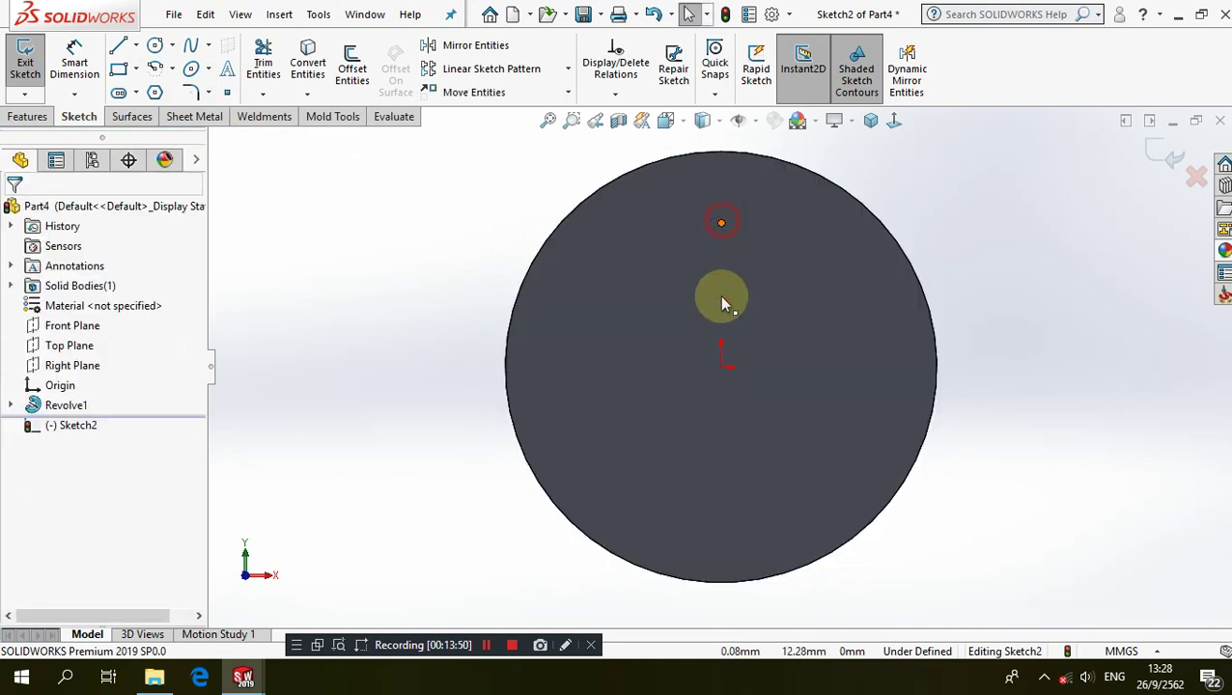
ctrl+click(724, 367)
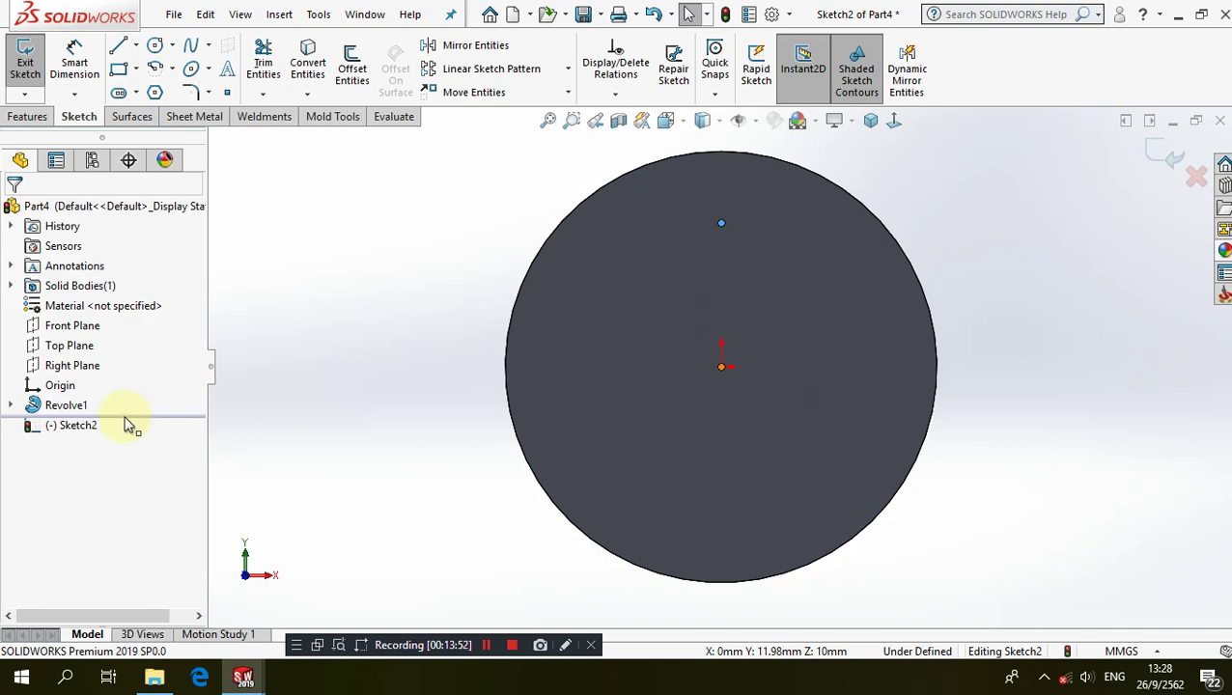
click(18, 524)
click(309, 402)
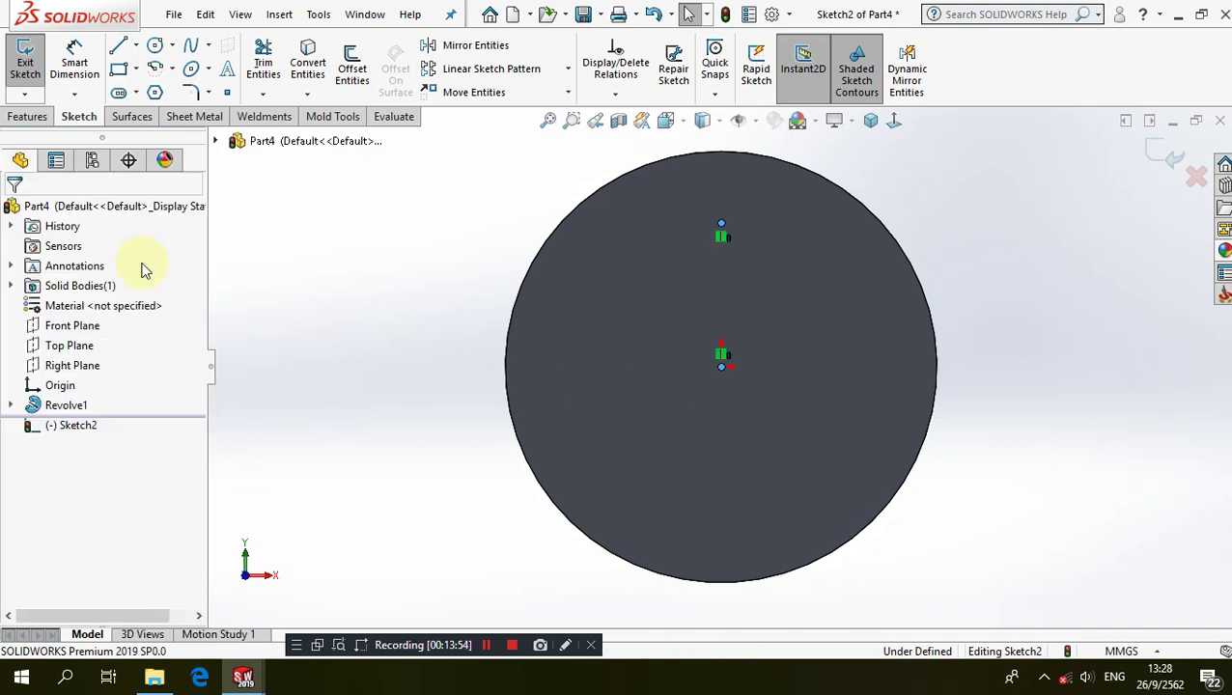
Dimension the point 10 mm above the origin and exit the sketch
click(96, 73)
click(724, 366)
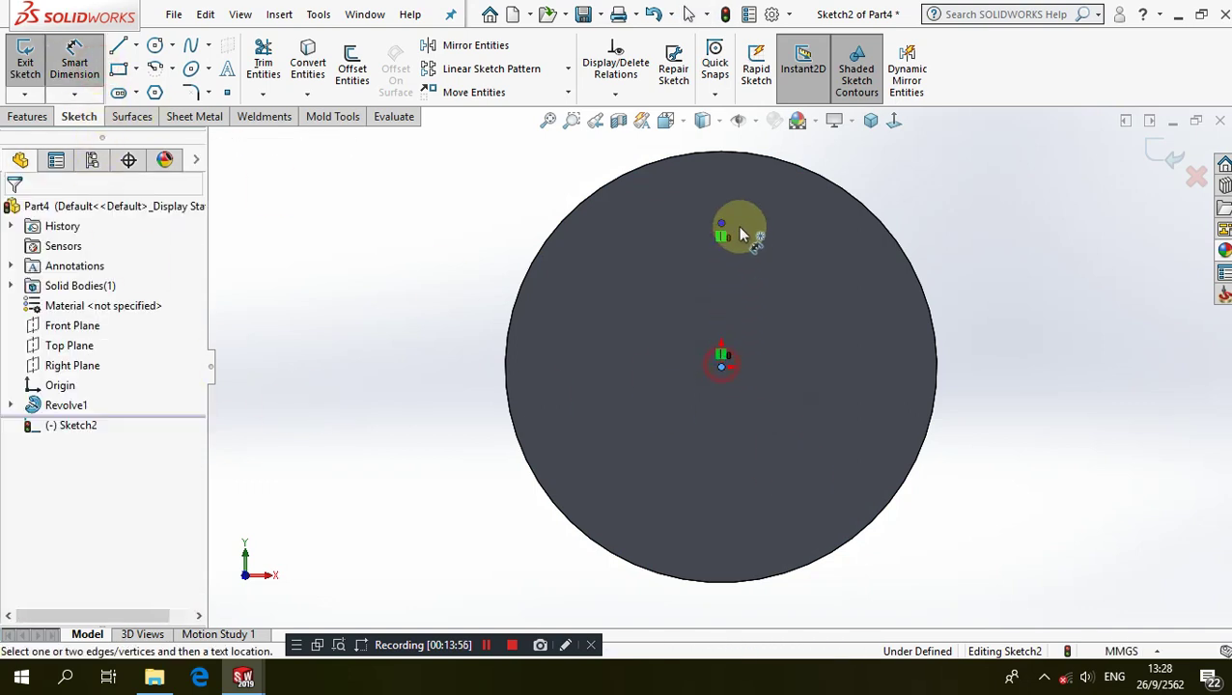
click(726, 230)
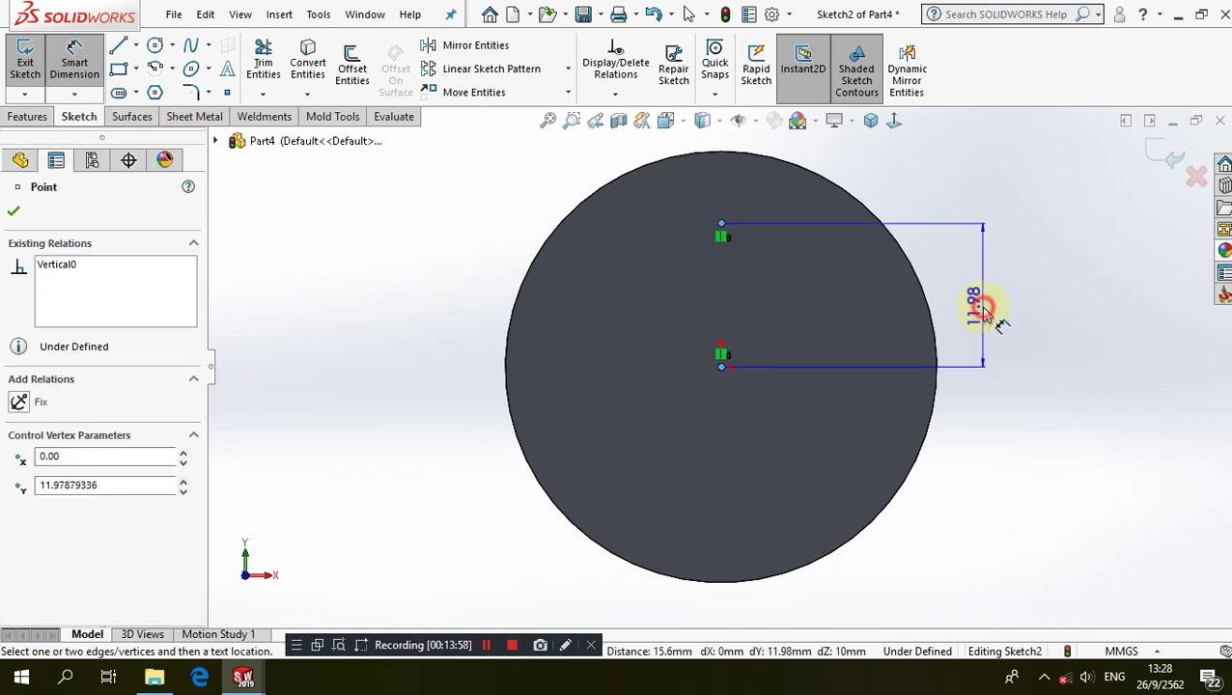
click(981, 307)
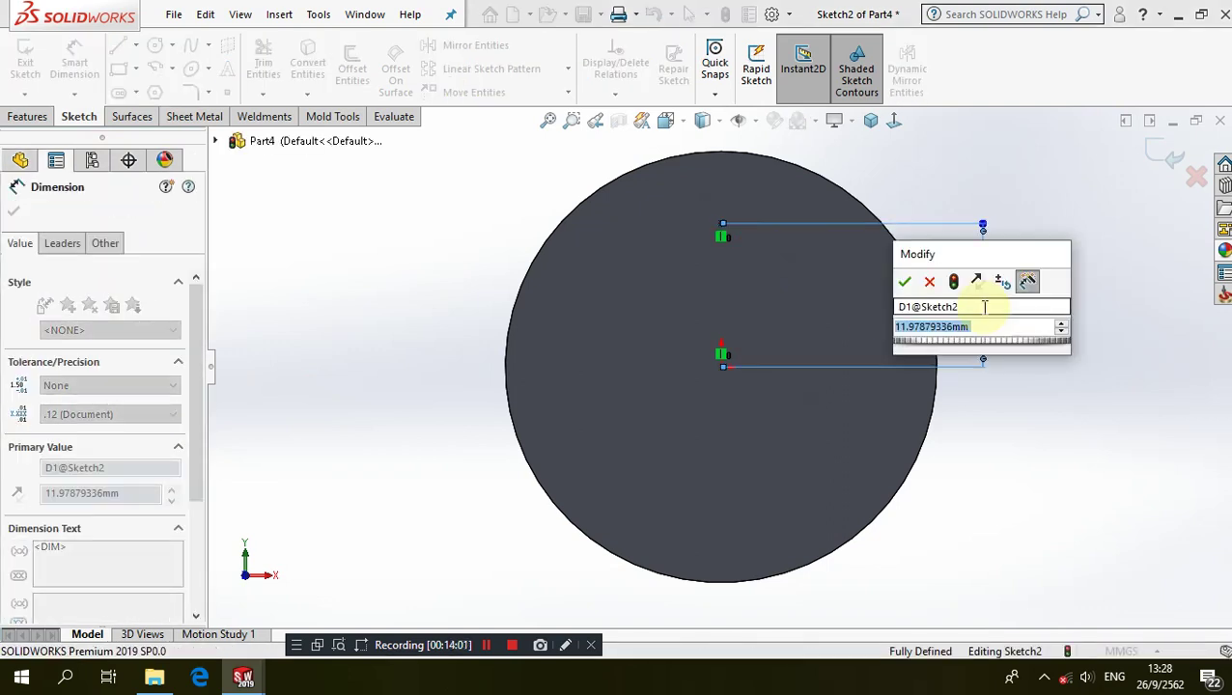
text(1)
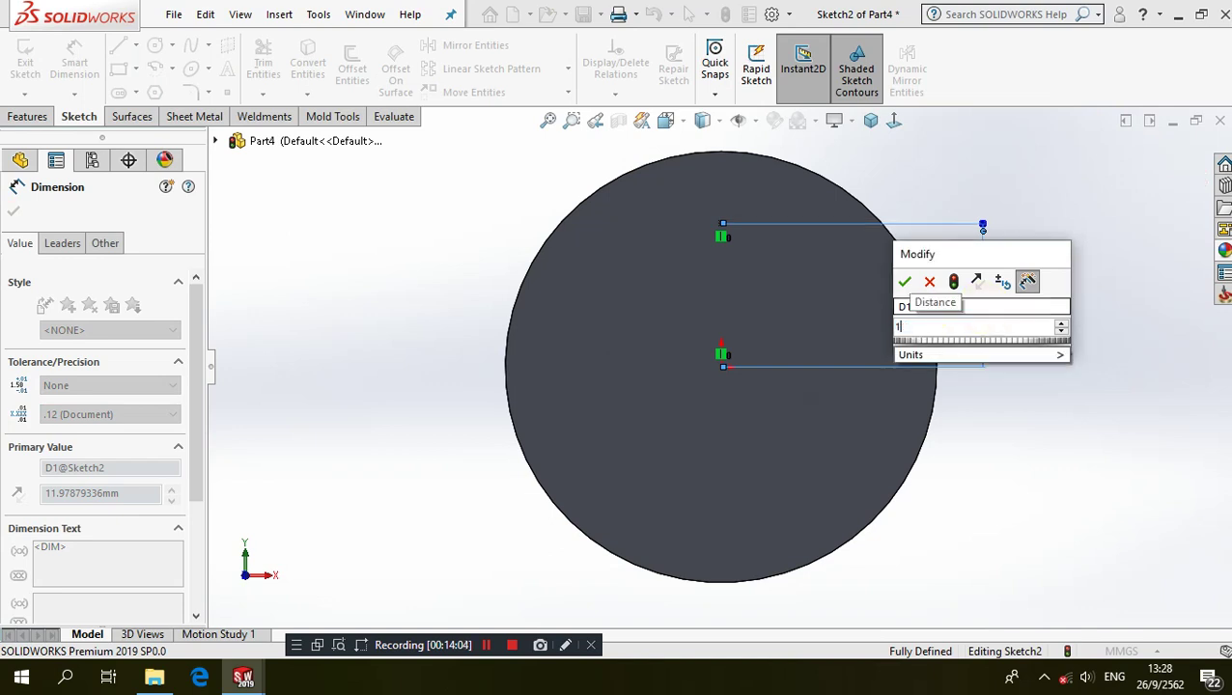
text(0)
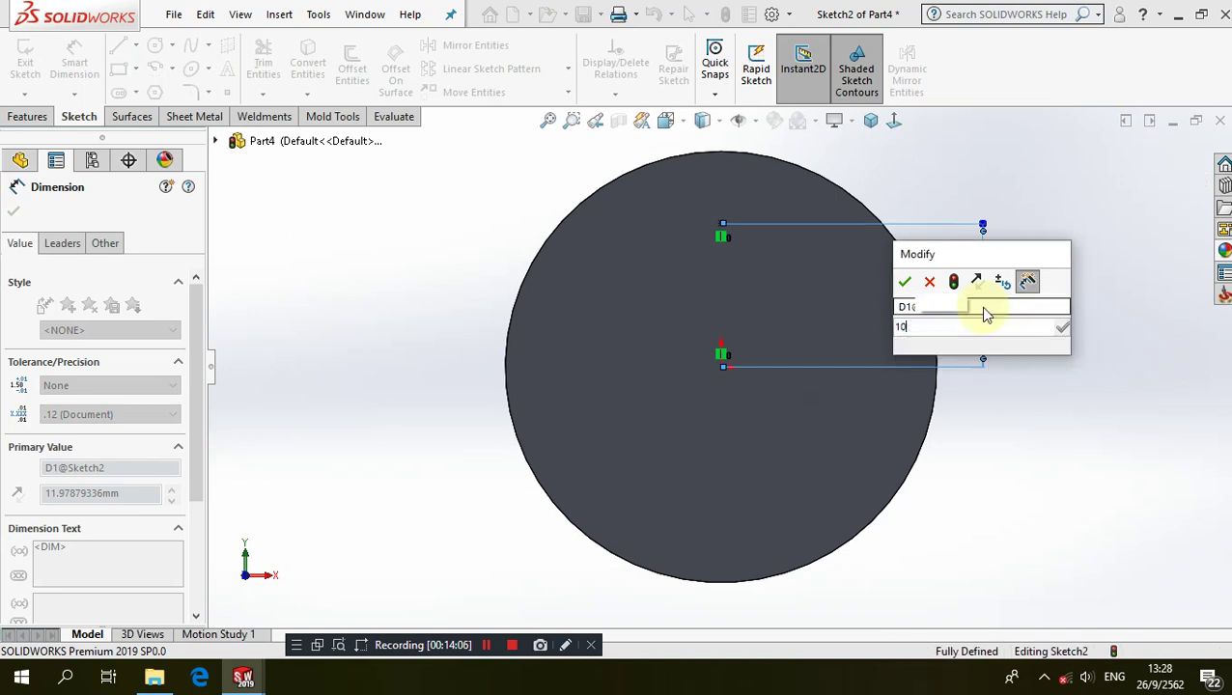
key(Escape)
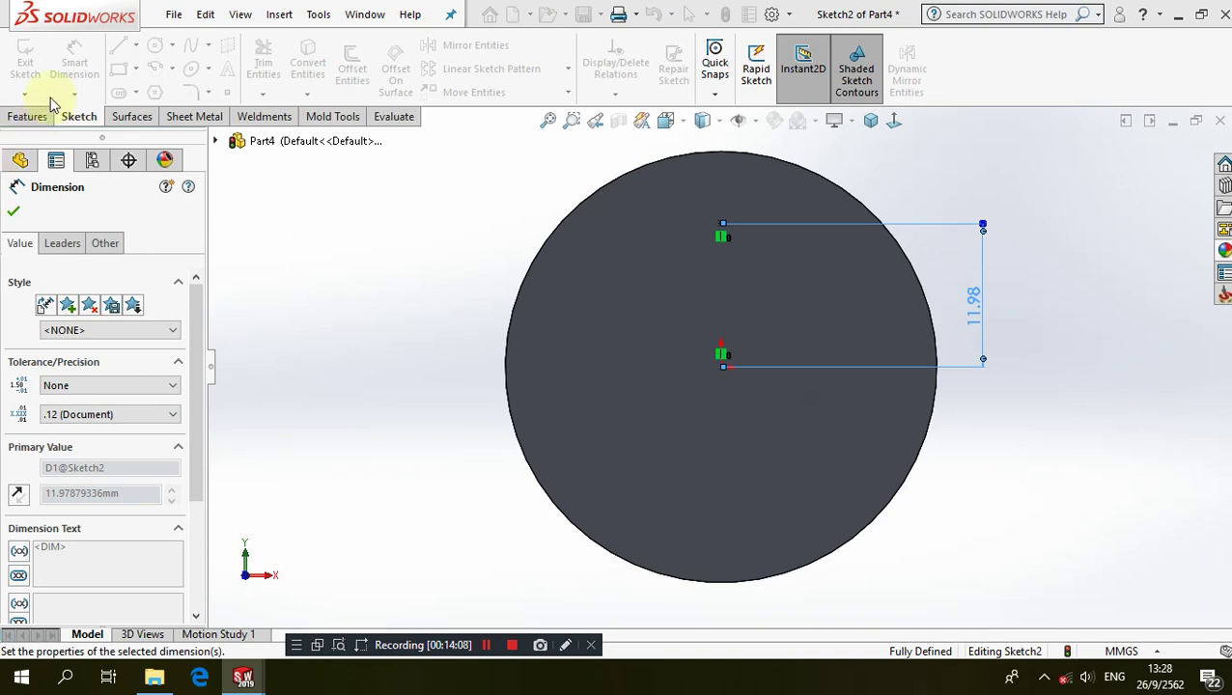
key(Escape)
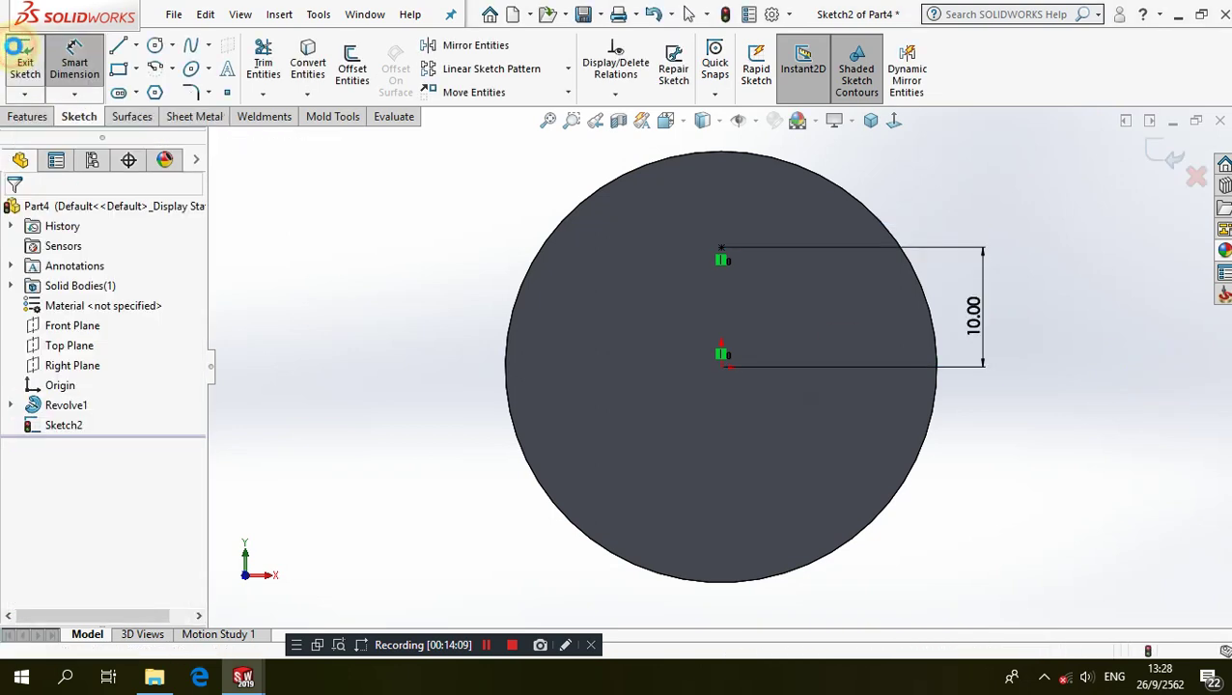
click(19, 48)
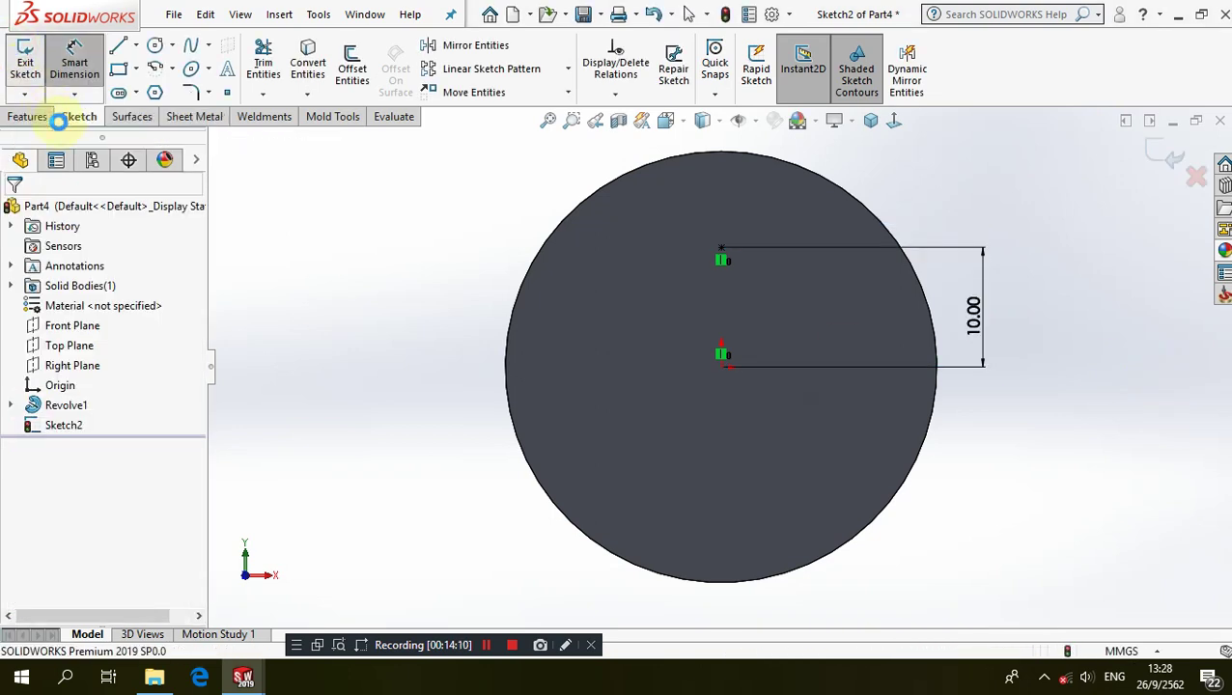
Start a Hole Wizard feature using the Countersink hole type
click(257, 177)
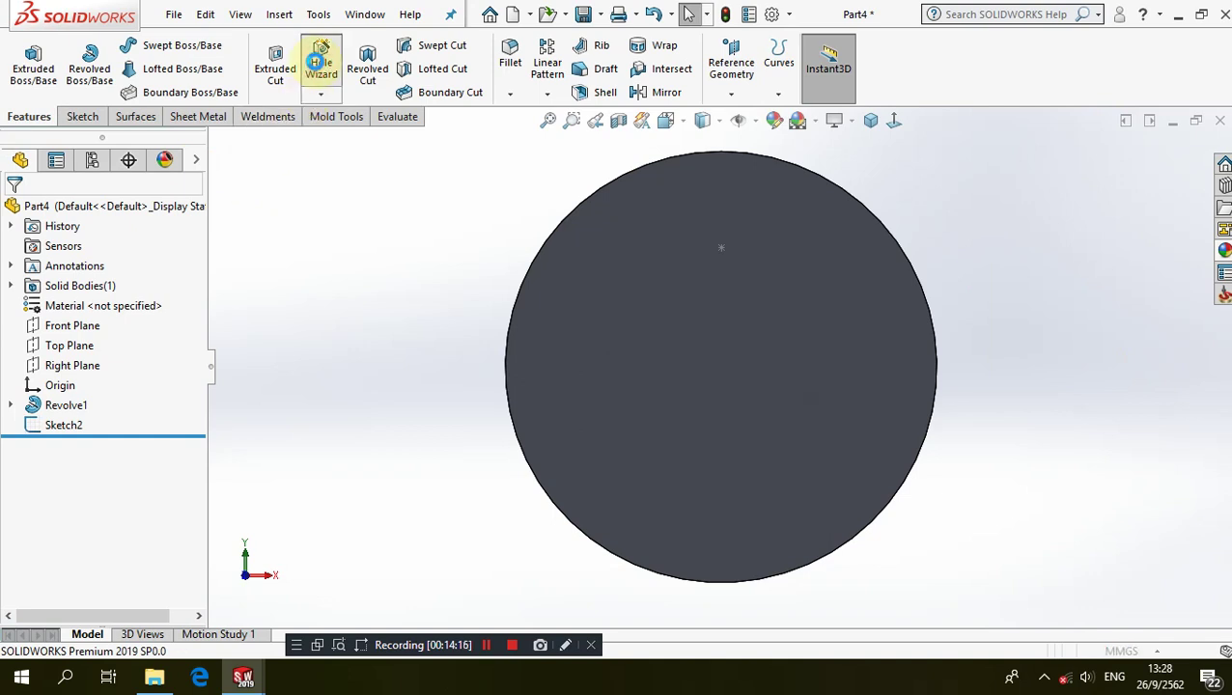
click(321, 60)
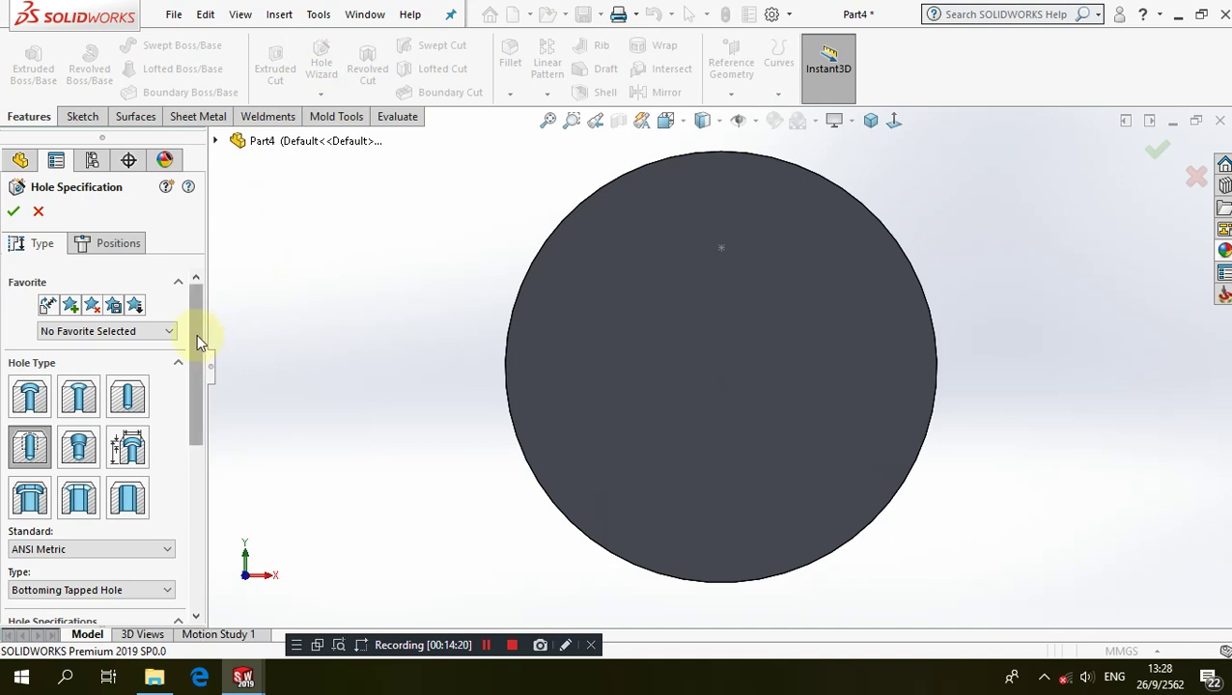
scroll(198, 345, down, 1)
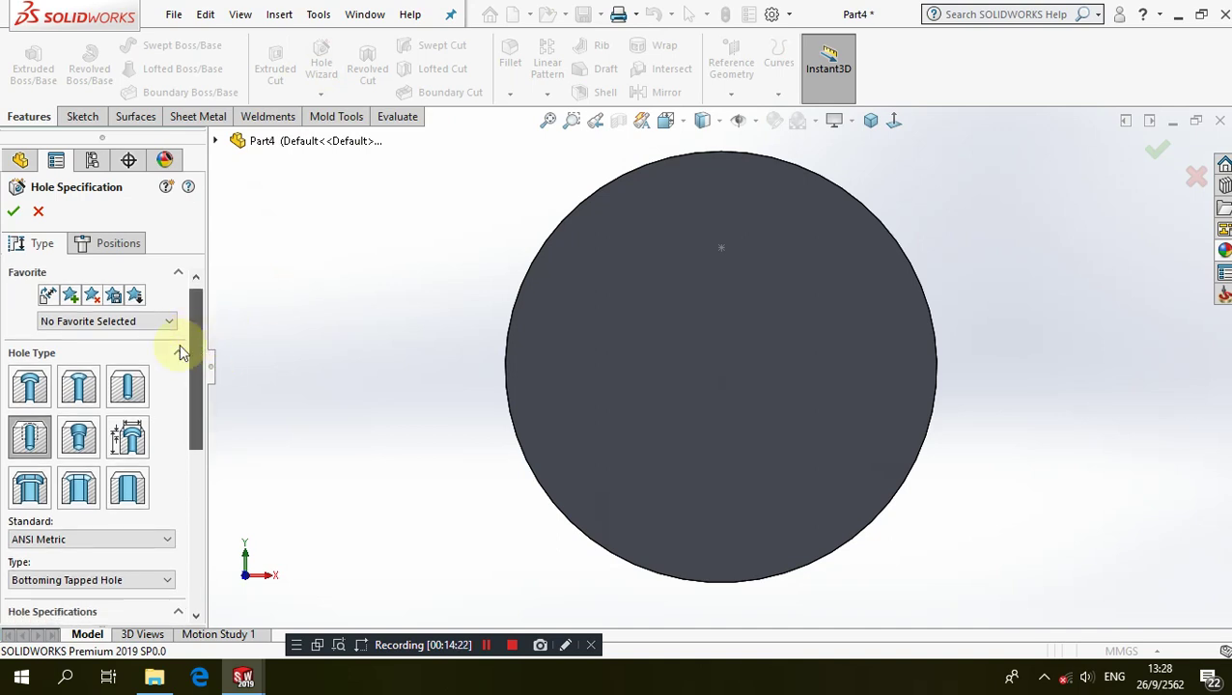
click(73, 391)
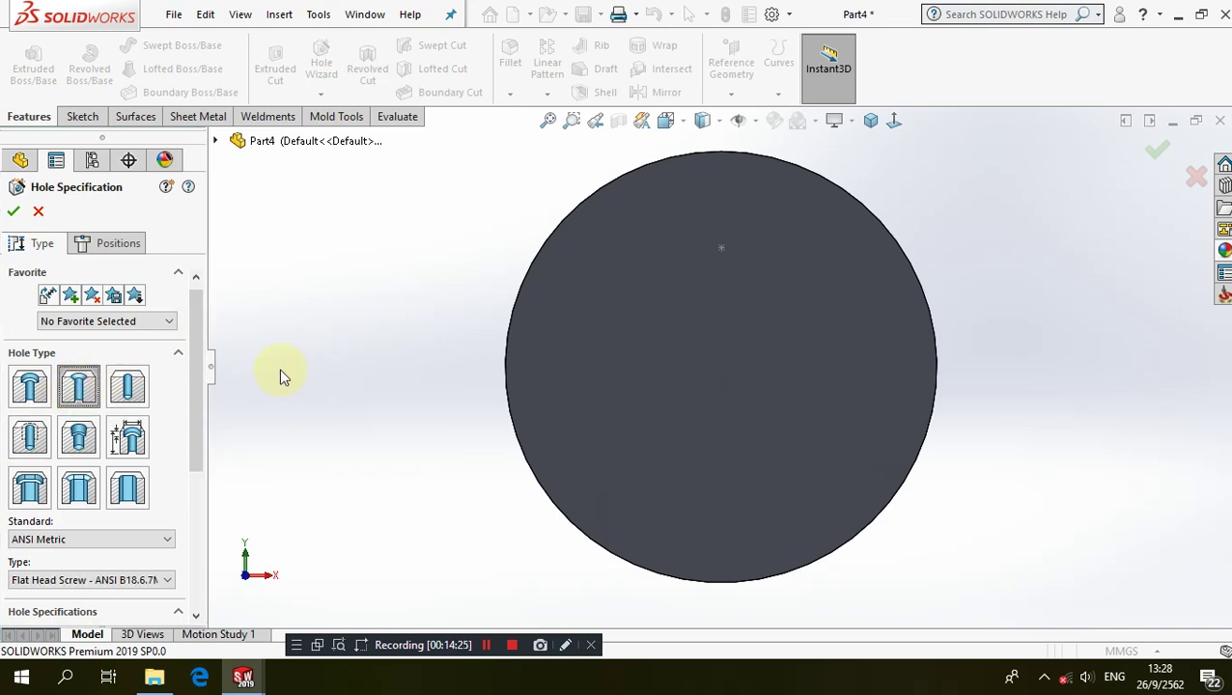
Keep size M5 and Through All, enable custom sizing, and select the 5.500mm diameter
drag(197, 340, 189, 433)
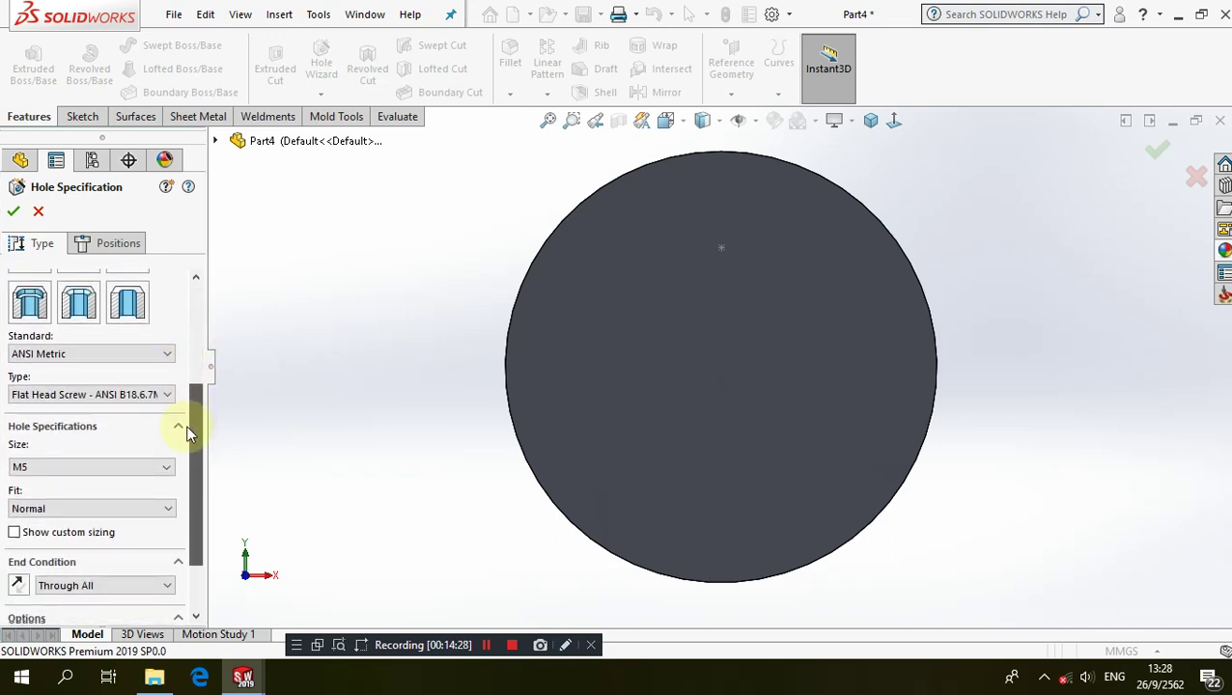
scroll(189, 434, down, 1)
drag(189, 440, 189, 461)
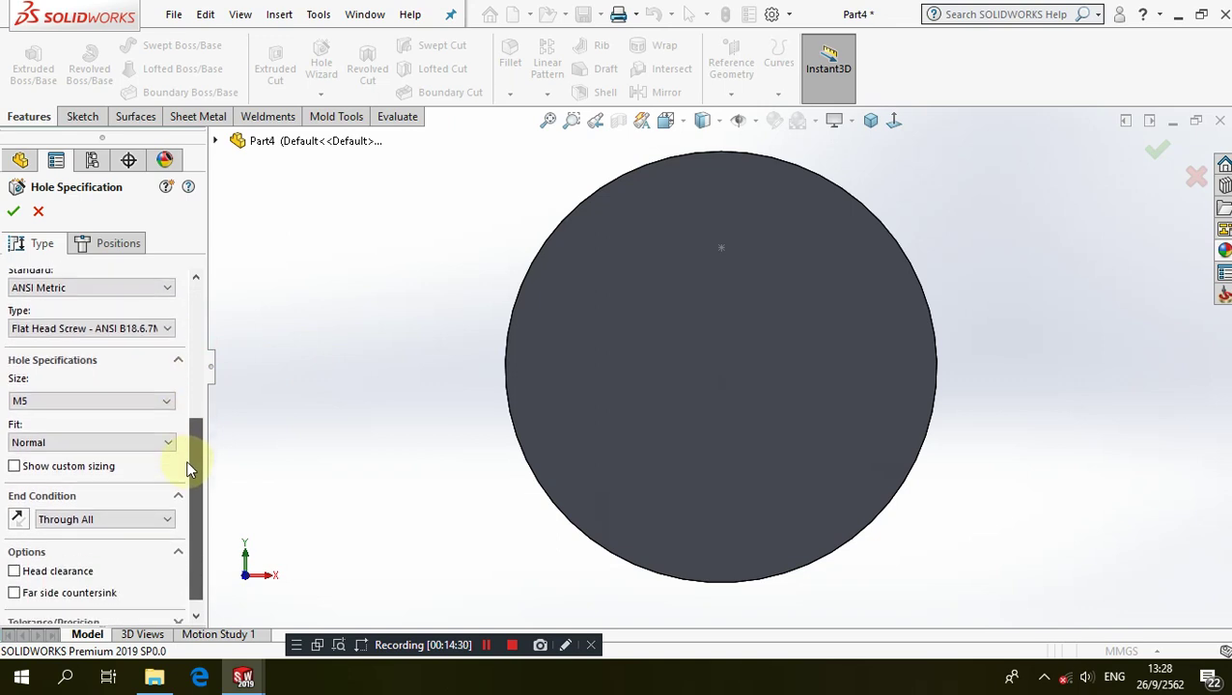
click(109, 462)
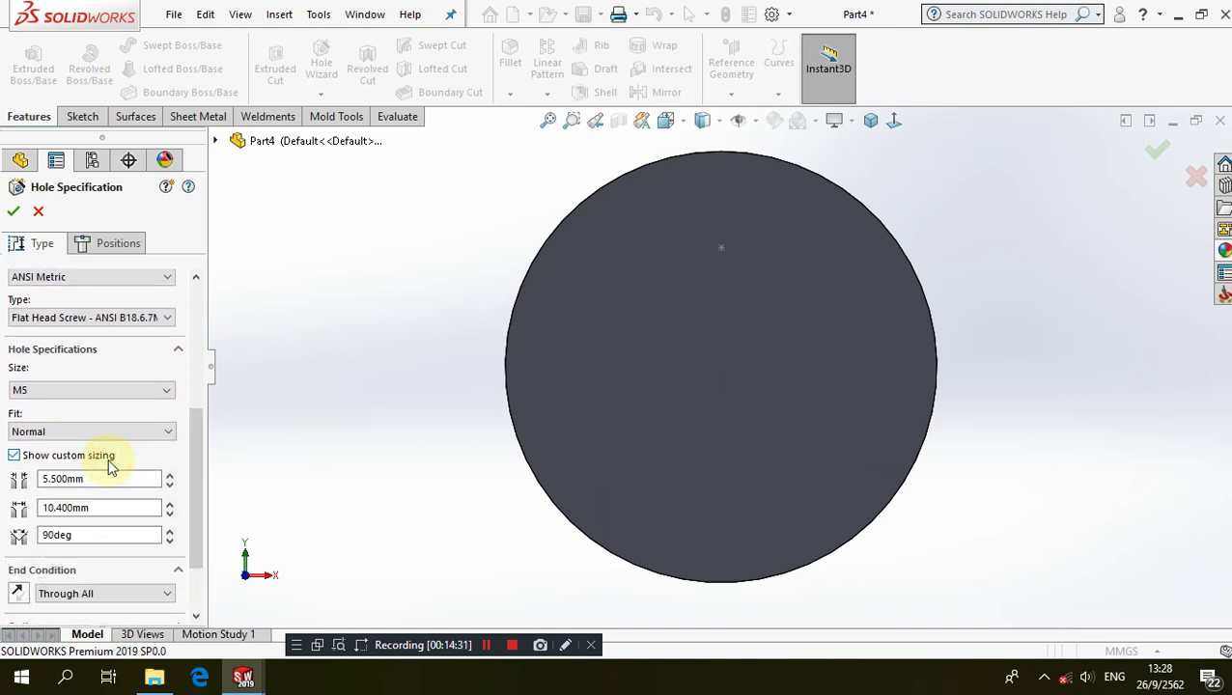
click(104, 480)
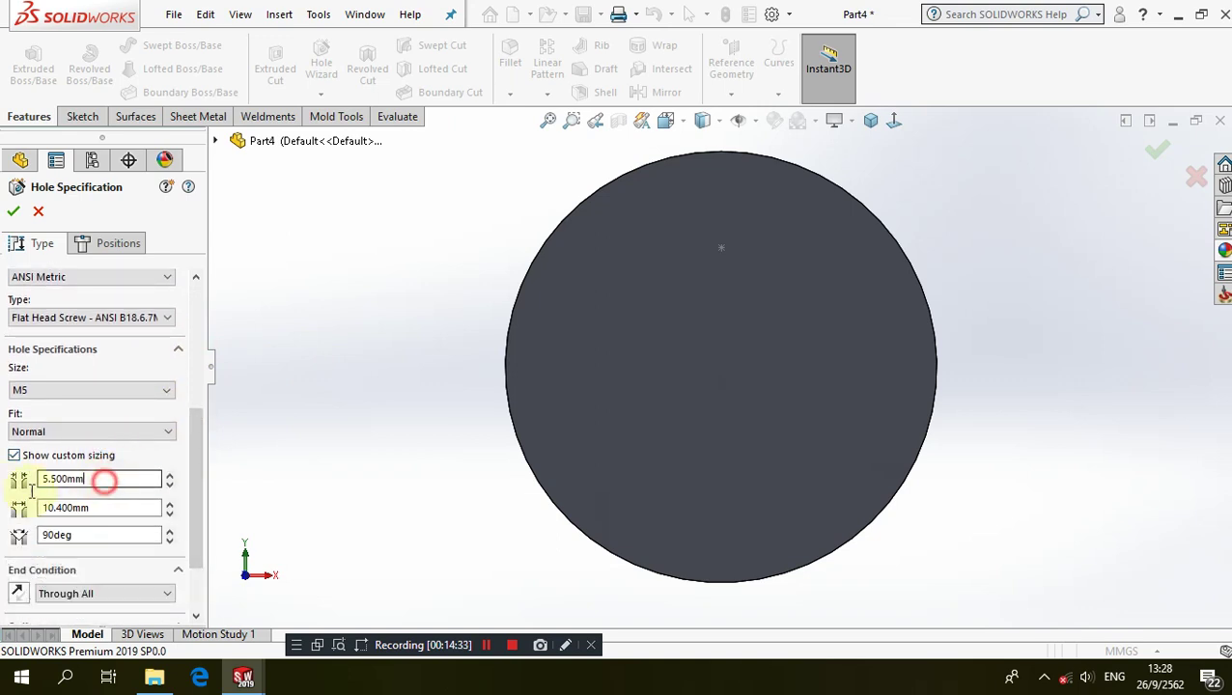
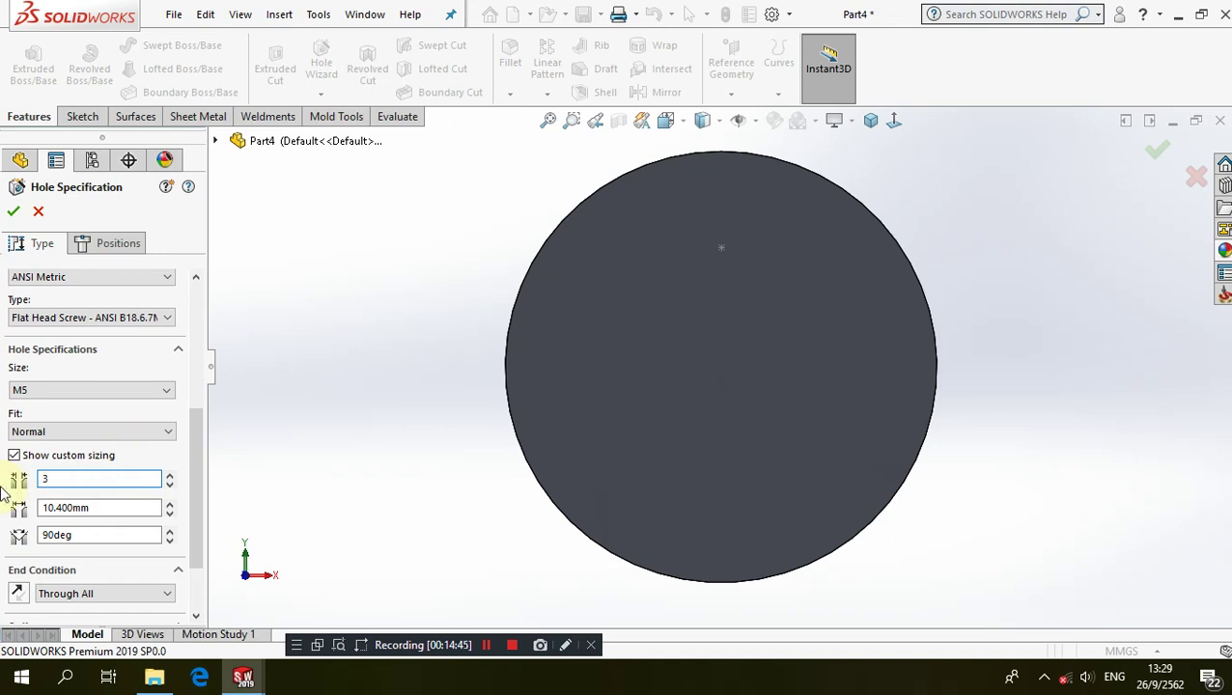
Enter custom hole sizes of 3.4 mm and 6.3 mm with a 90° countersink angle
key(Tab)
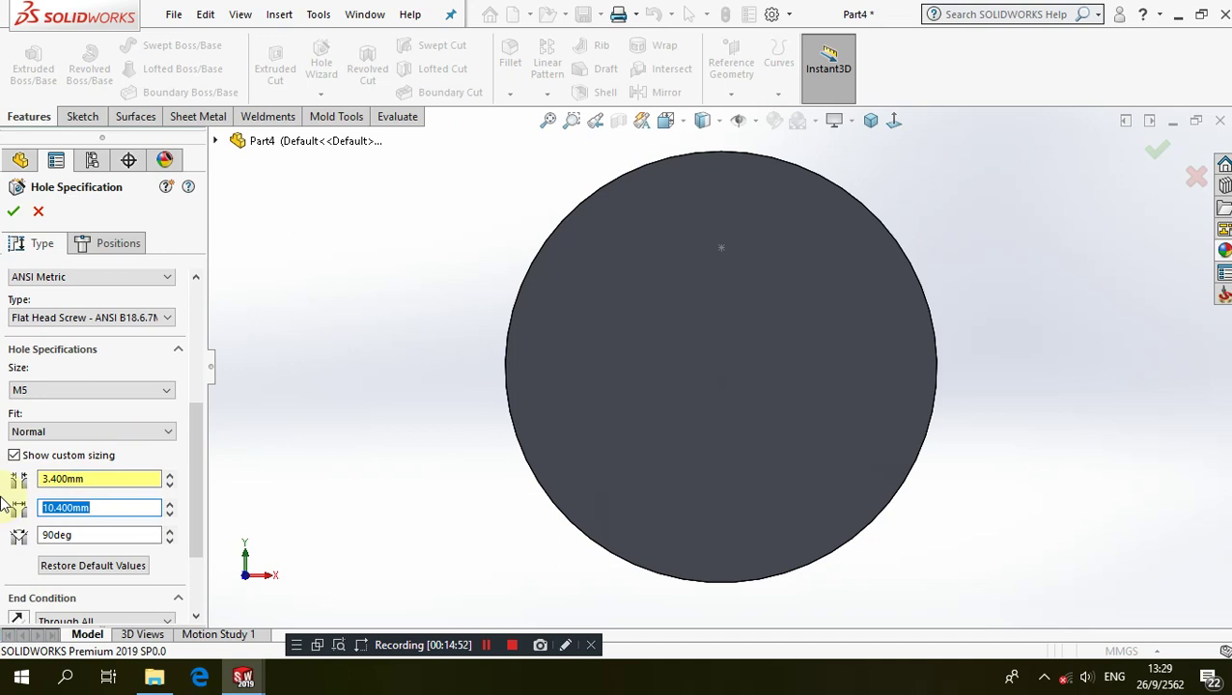
text(6.3)
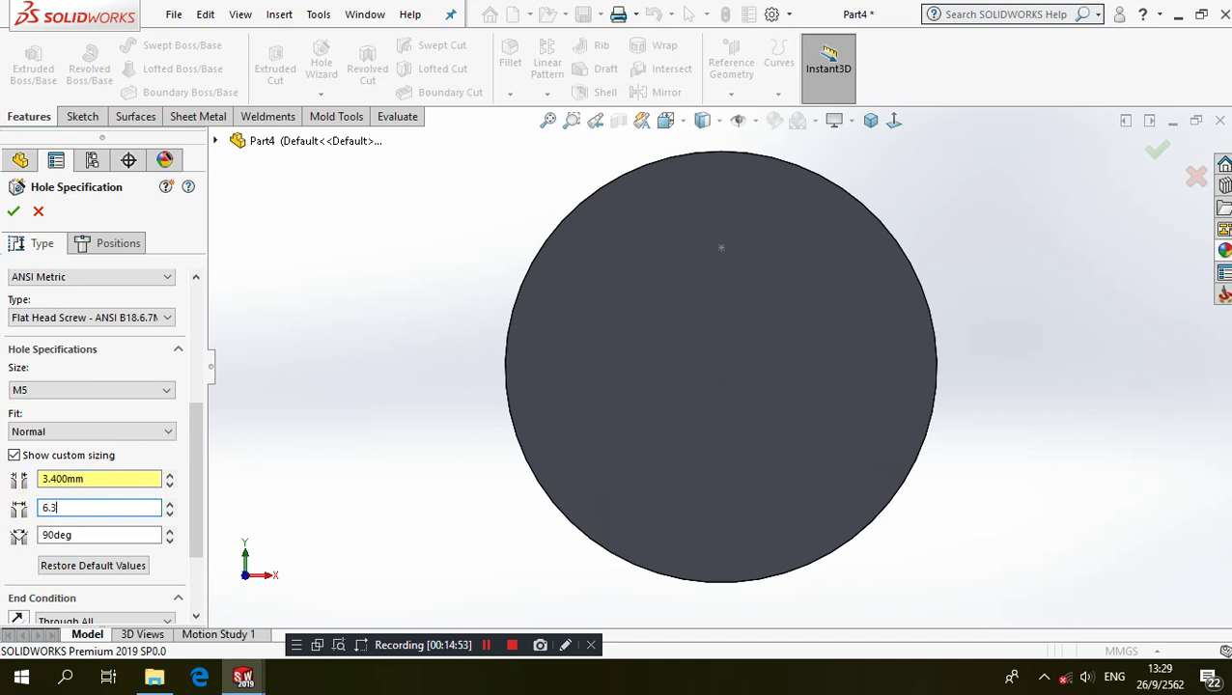
click(87, 536)
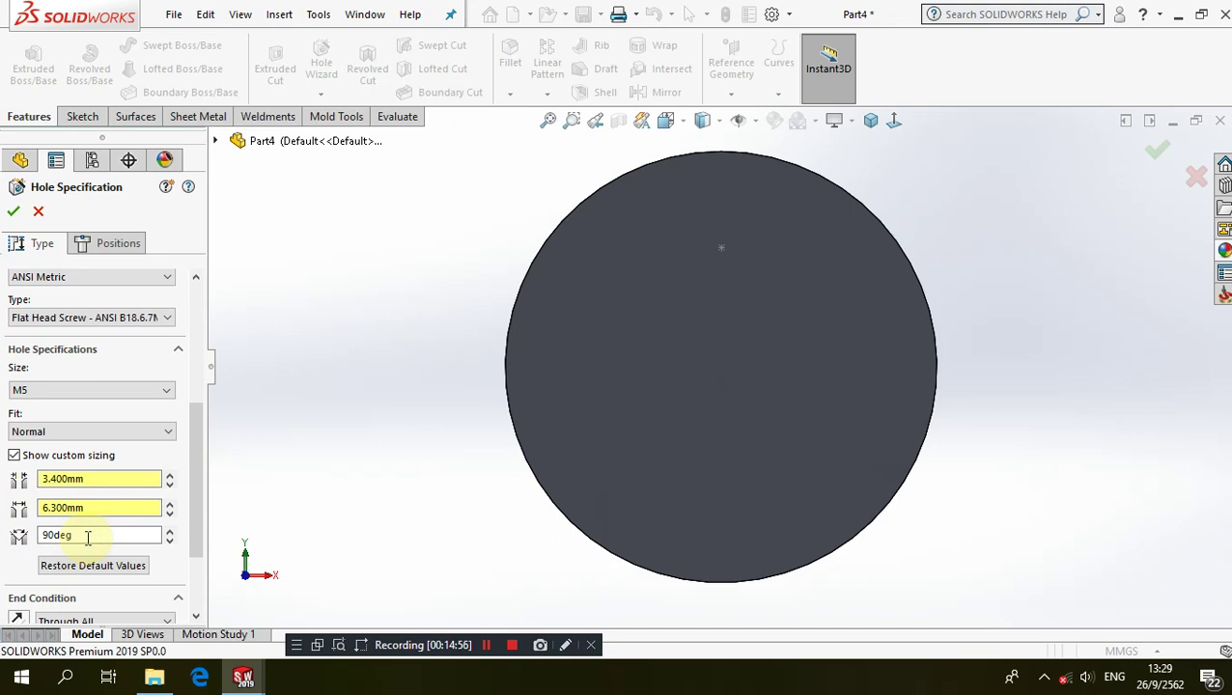
double_click(86, 536)
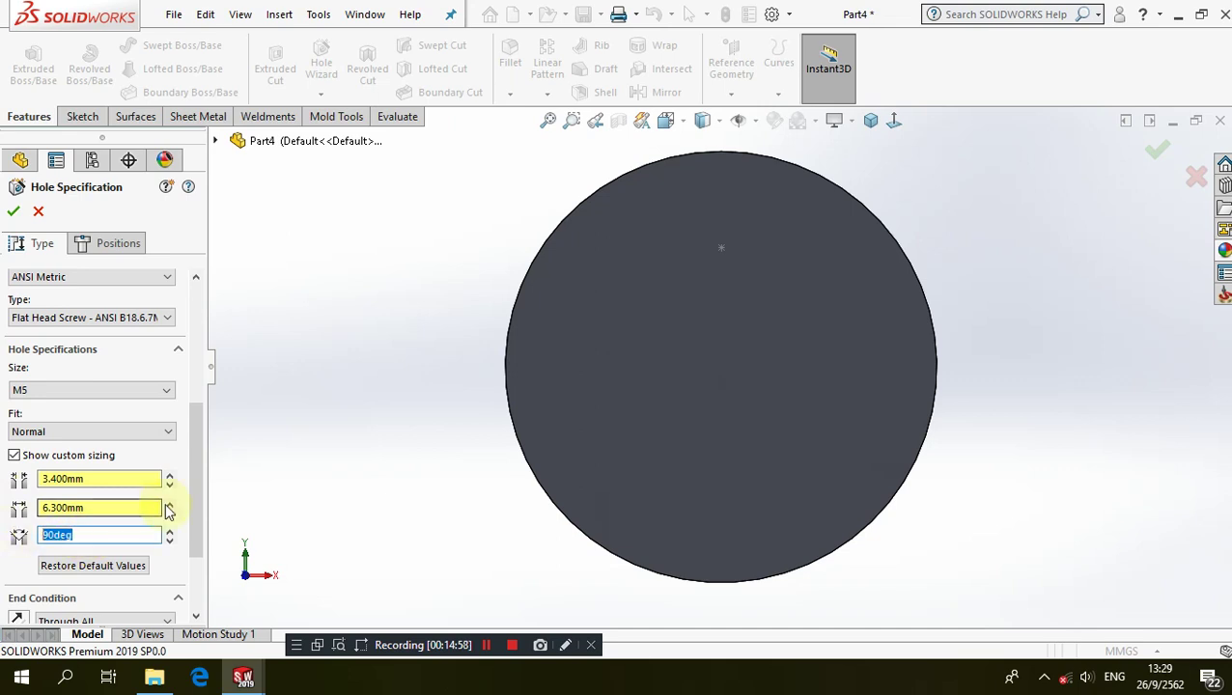
drag(197, 473, 192, 509)
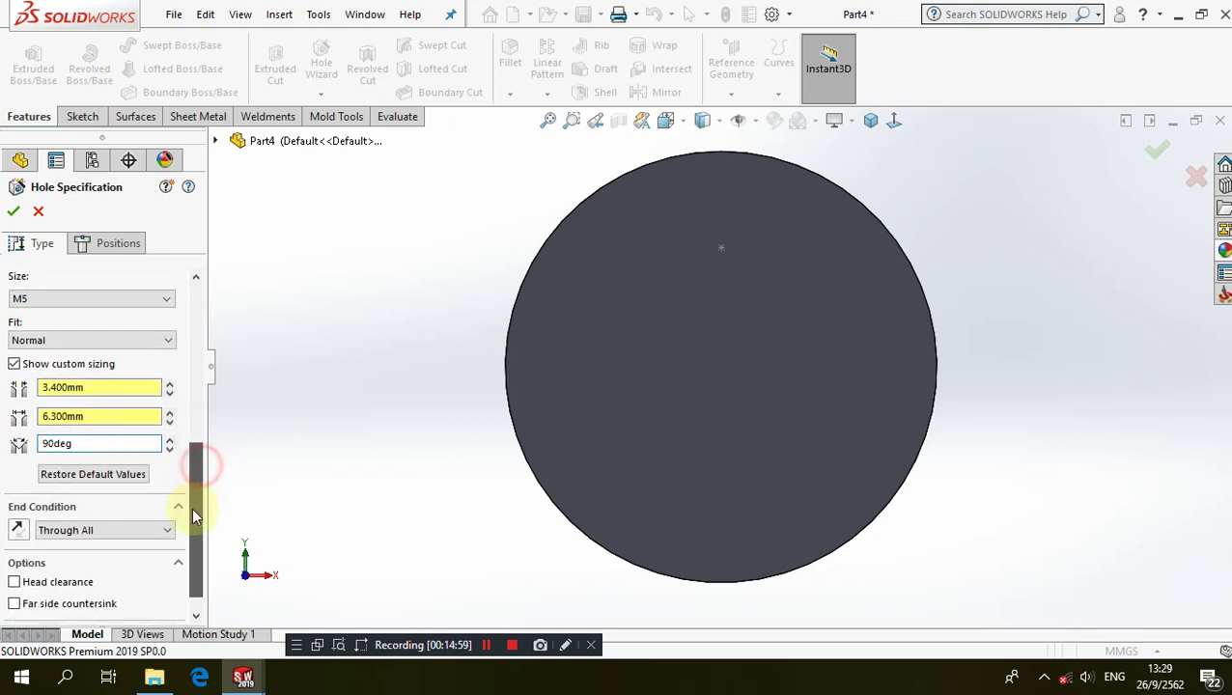
click(137, 526)
Keep Through All, position the hole centre near the top of the disc's front face, and create it
click(138, 521)
click(110, 242)
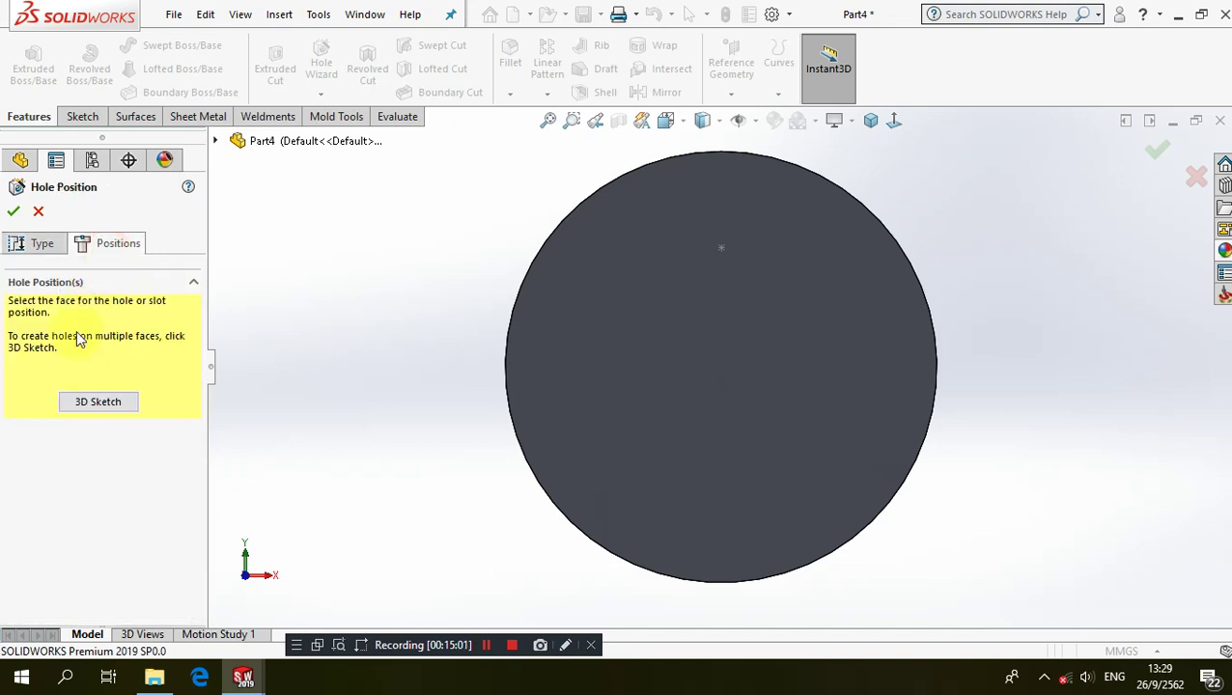
click(94, 409)
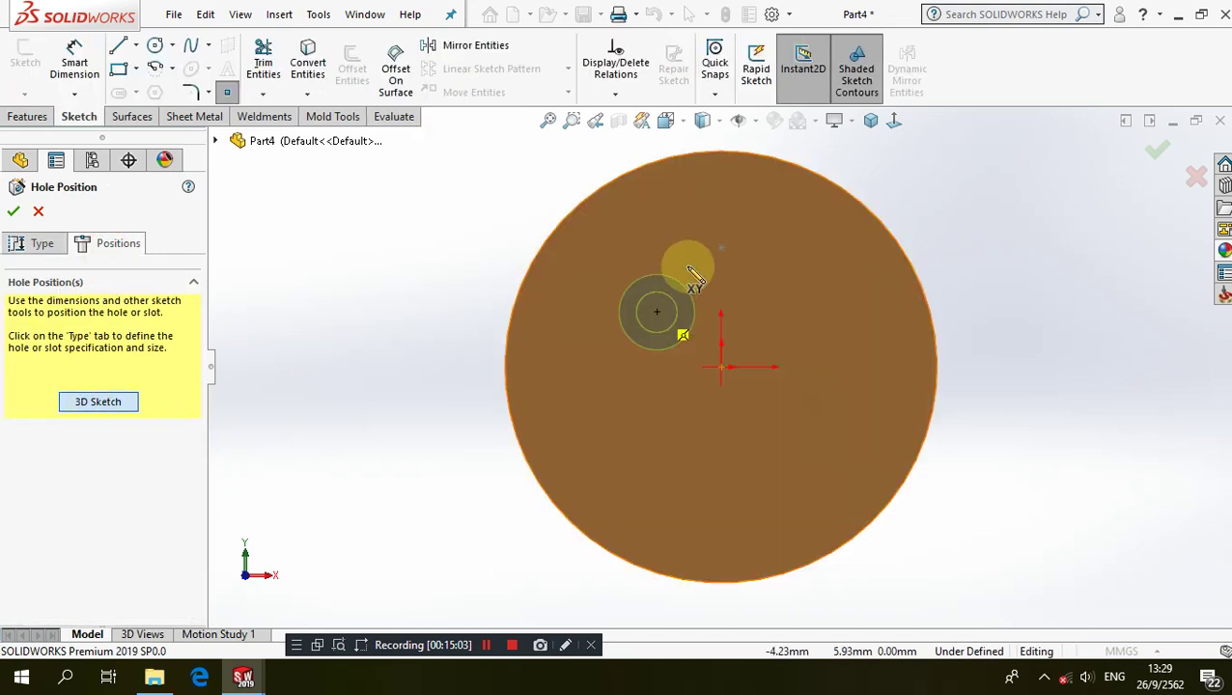
click(719, 249)
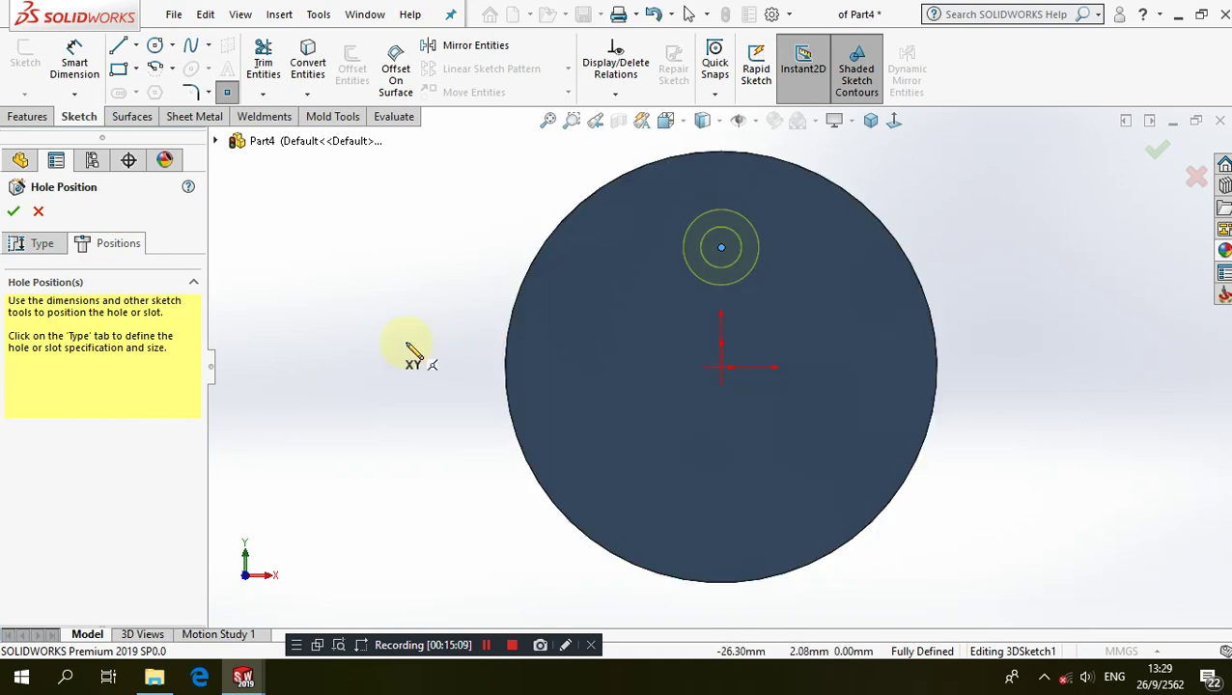
middle_drag(467, 311, 362, 363)
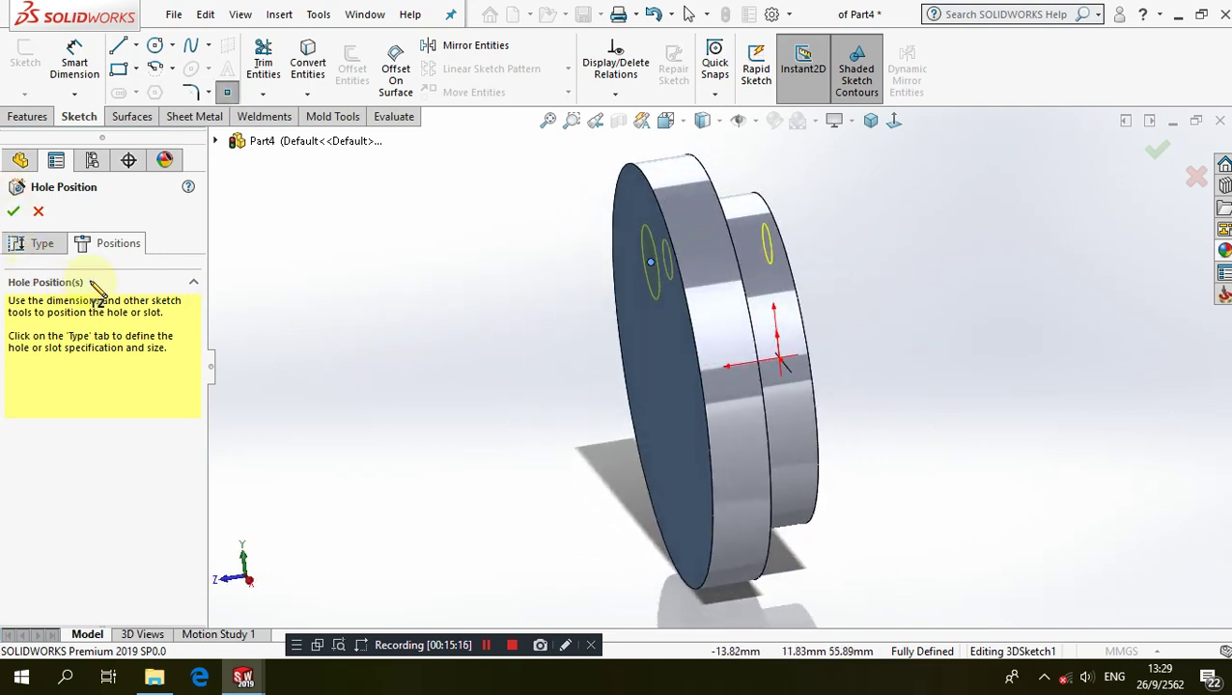
click(13, 211)
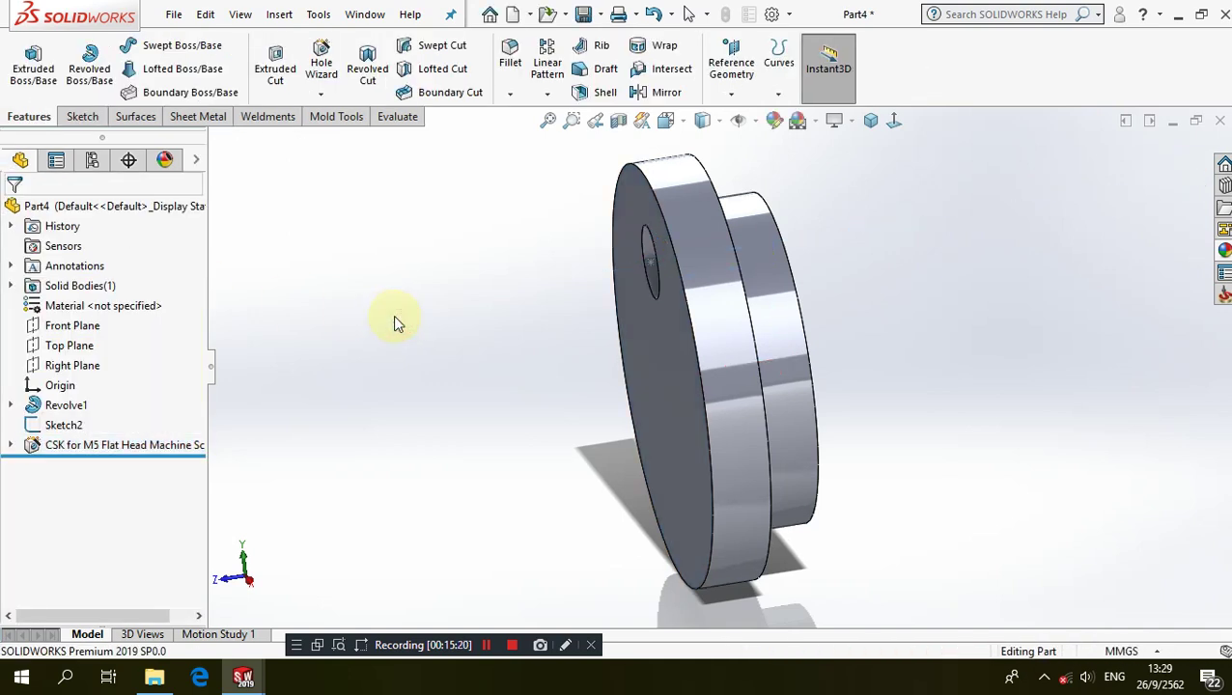
Circular-pattern the countersunk hole into 4 instances over 360° about the disc's circular edge
mouse_move(393, 321)
middle_down()
mouse_move(514, 291)
mouse_move(500, 280)
mouse_move(500, 291)
middle_up()
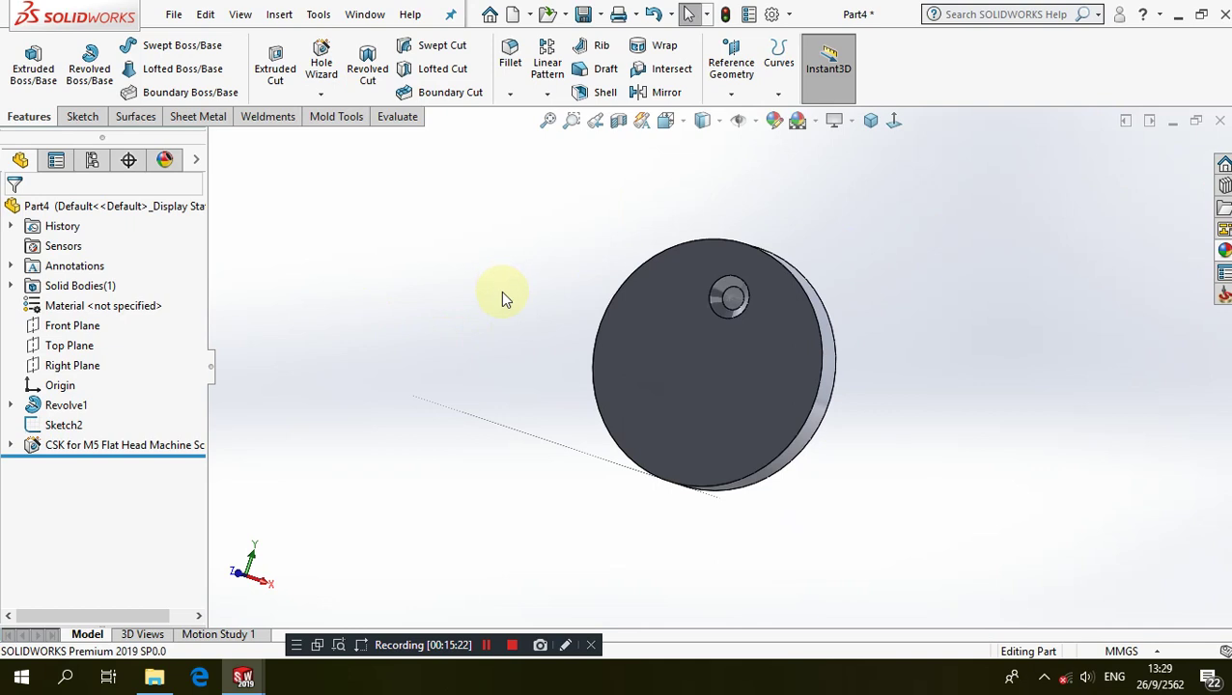
click(547, 93)
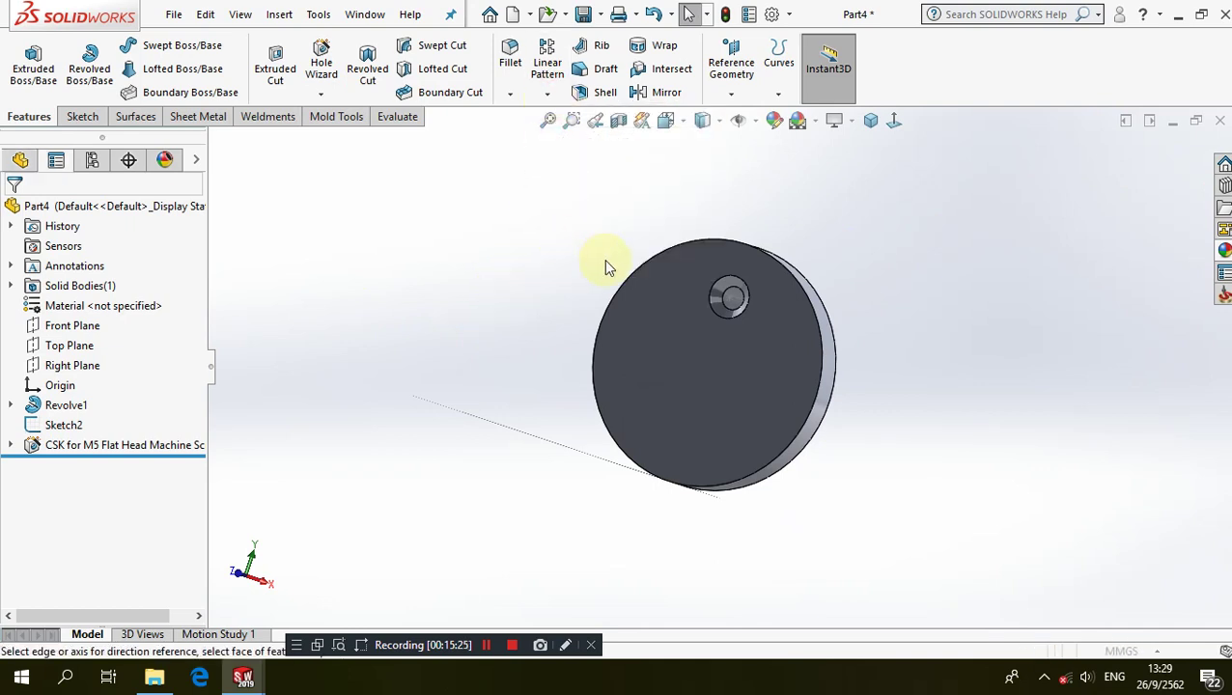
scroll(603, 258, down, 3)
click(788, 312)
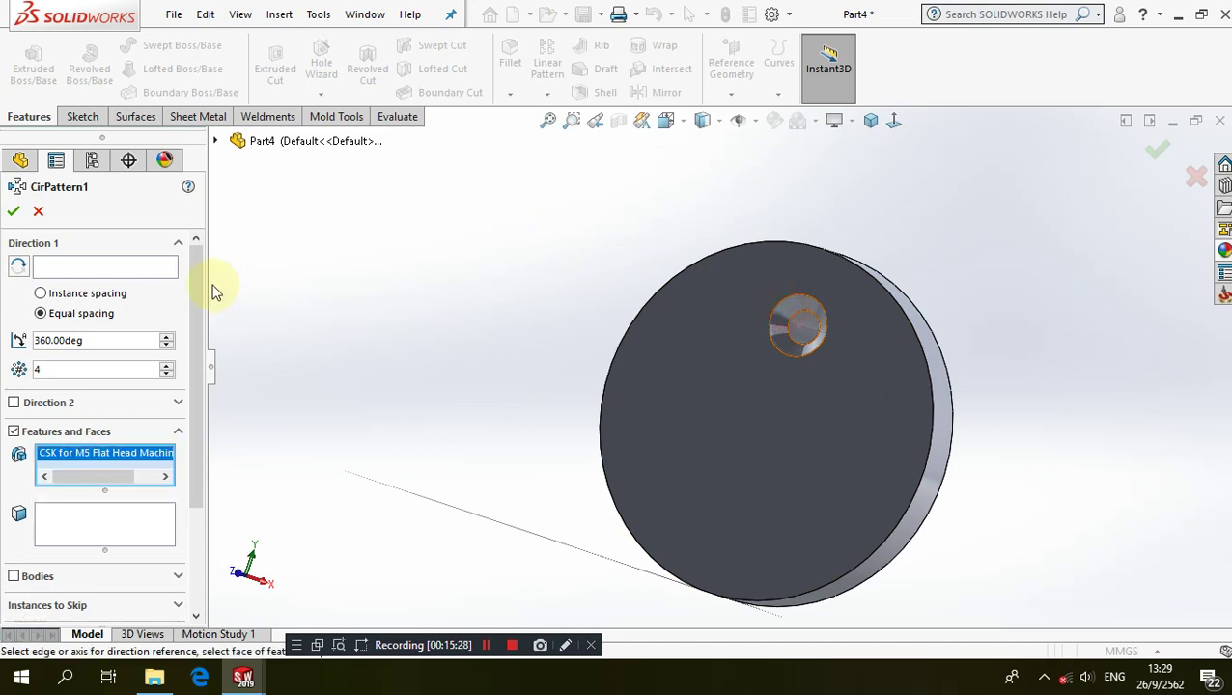
click(155, 268)
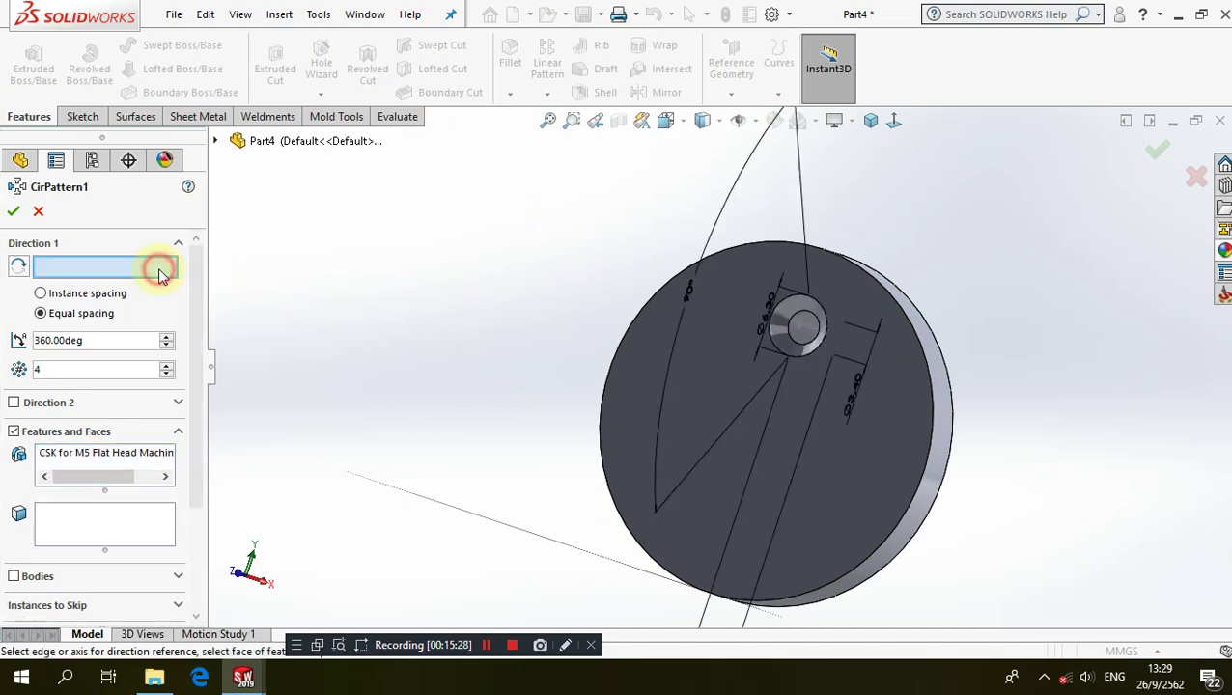
click(874, 279)
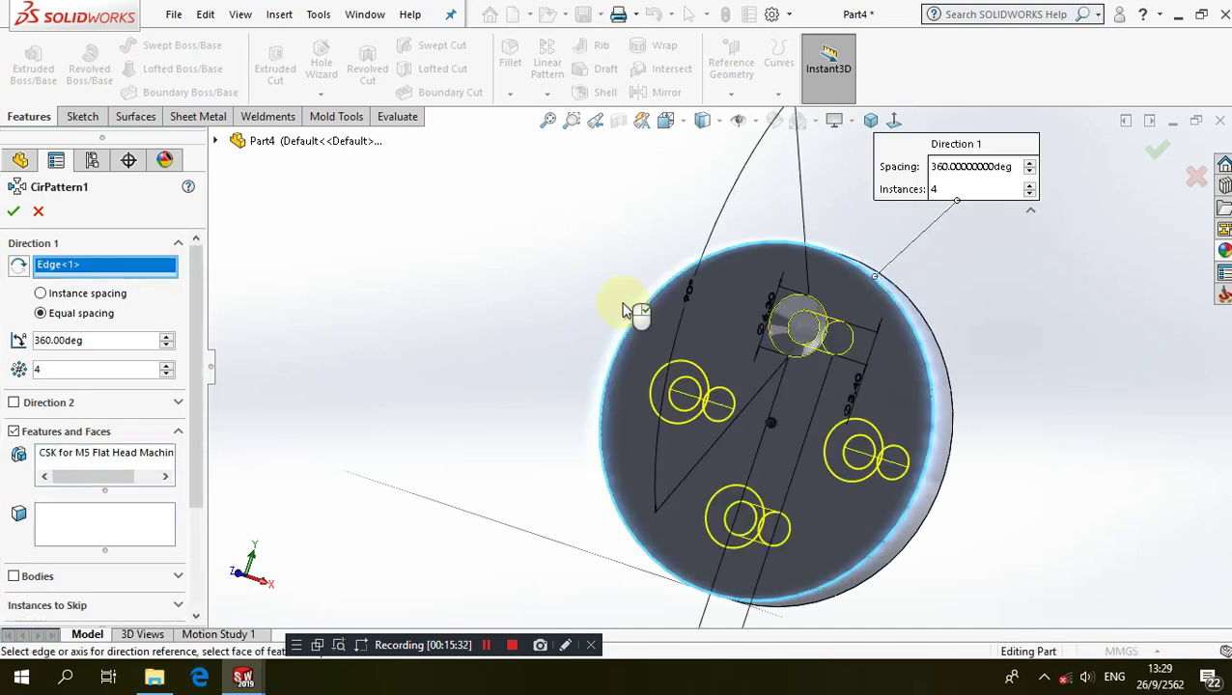
click(13, 211)
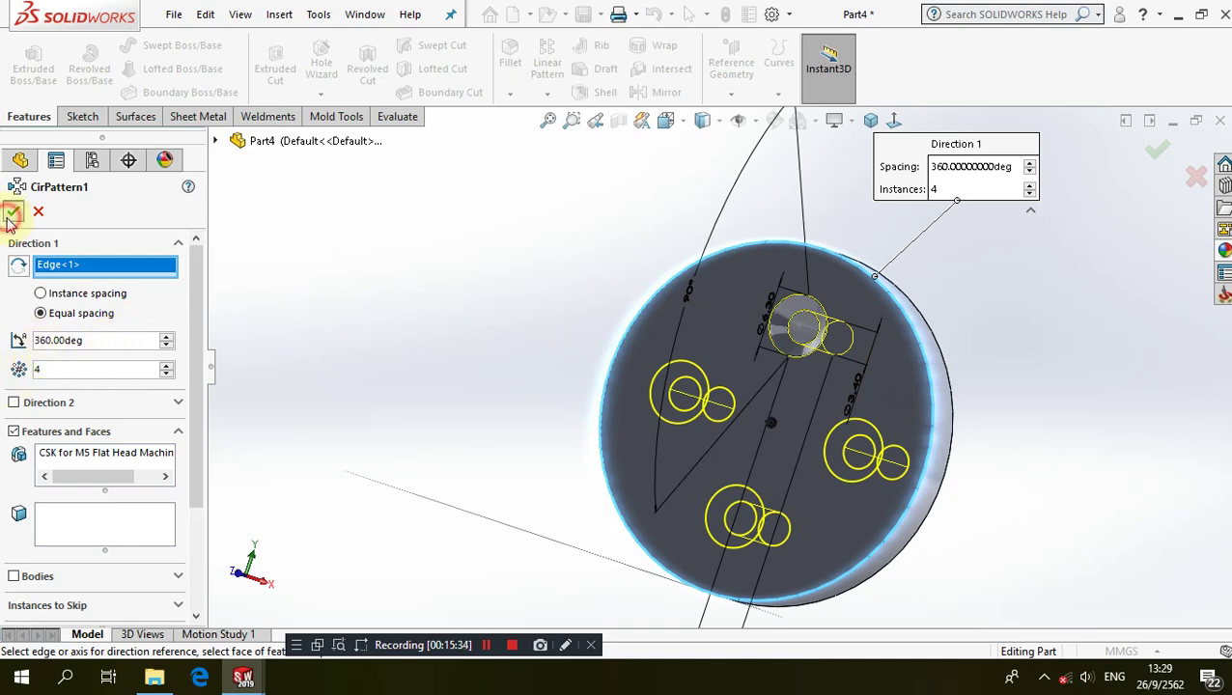
click(506, 381)
Switch the part to isometric view and hide Sketch2 on the disc
click(870, 119)
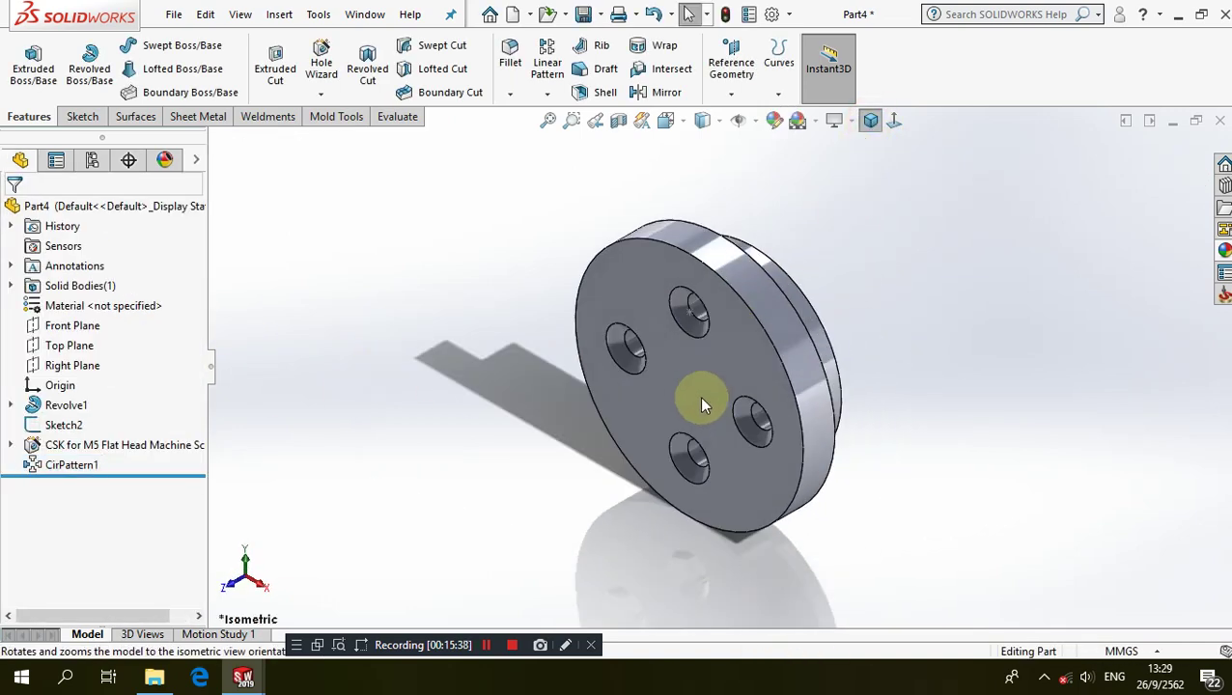
scroll(690, 390, down, 1)
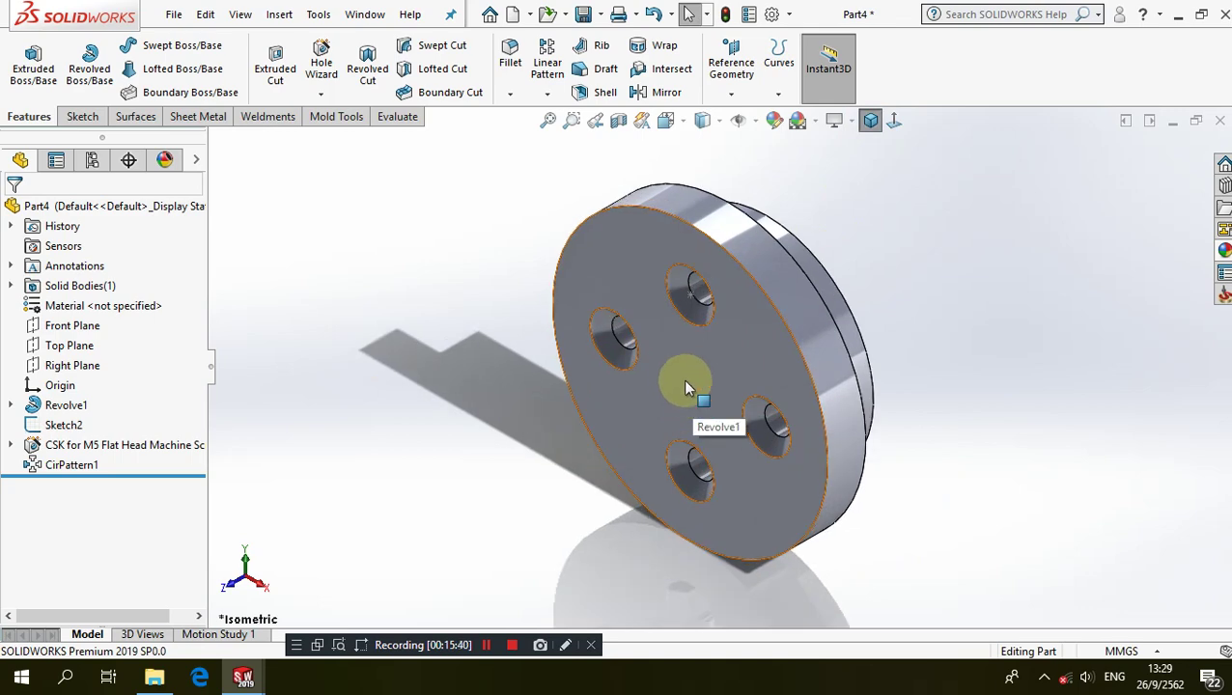
middle_drag(685, 388, 660, 399)
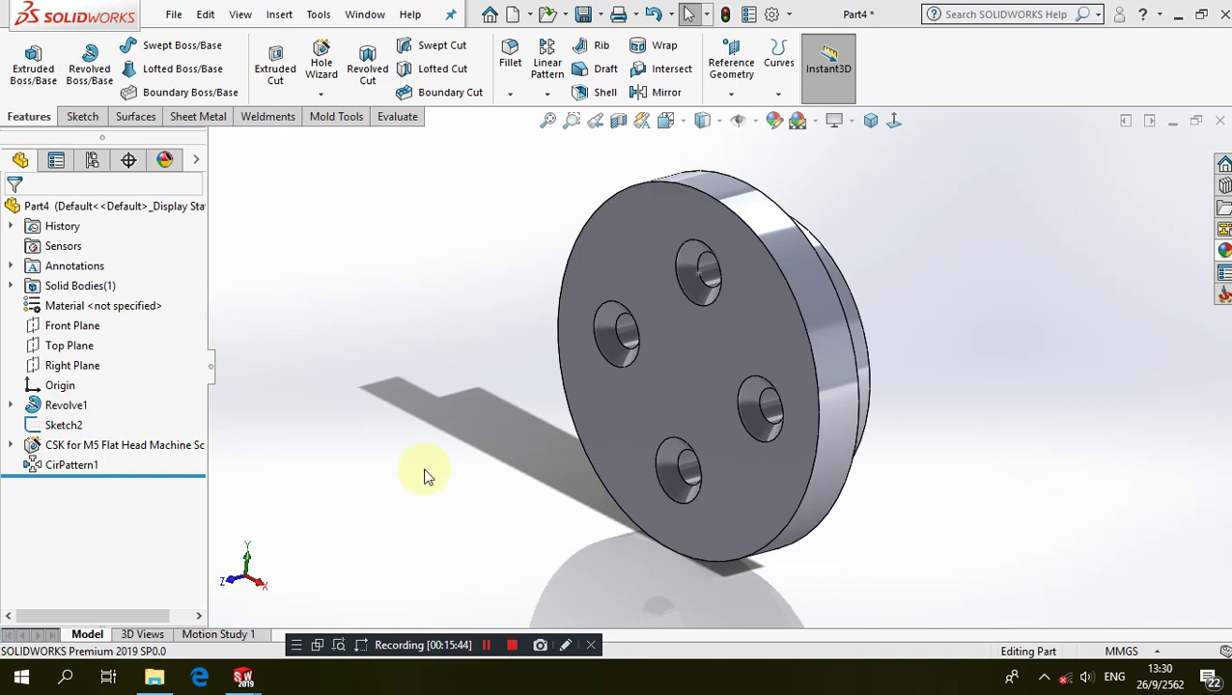
click(62, 425)
click(100, 394)
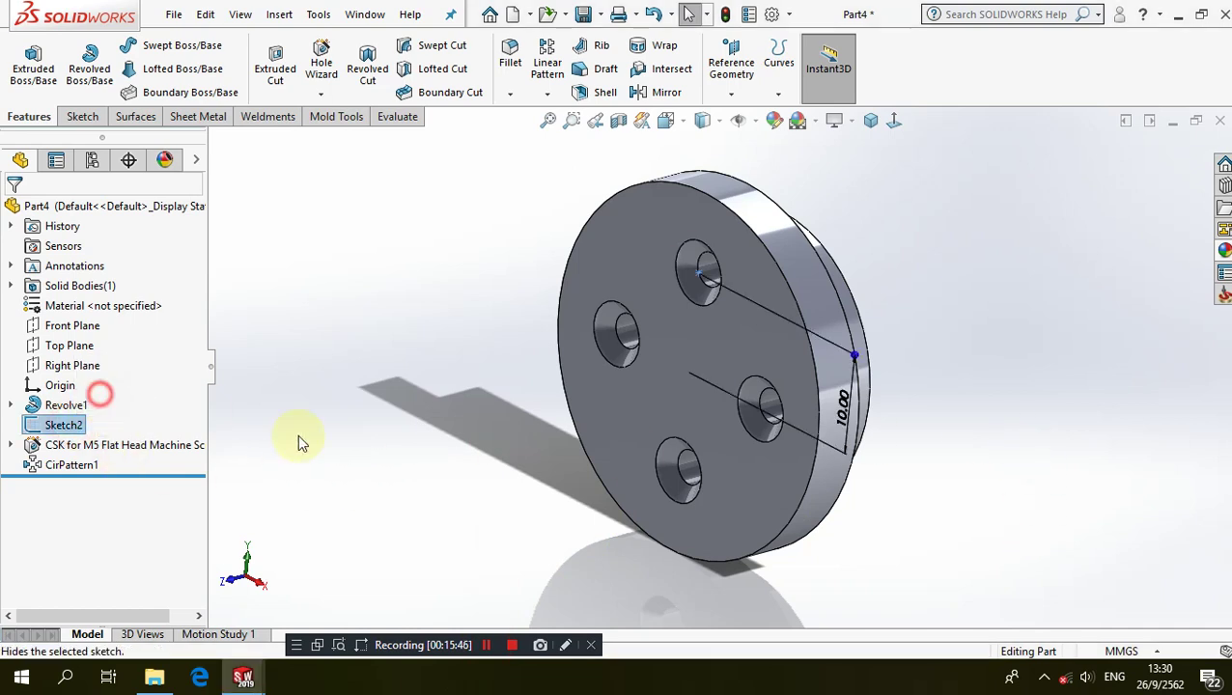
Open the Appearances library at Metal > Platinum and drag polished platinum onto the disc
click(1222, 253)
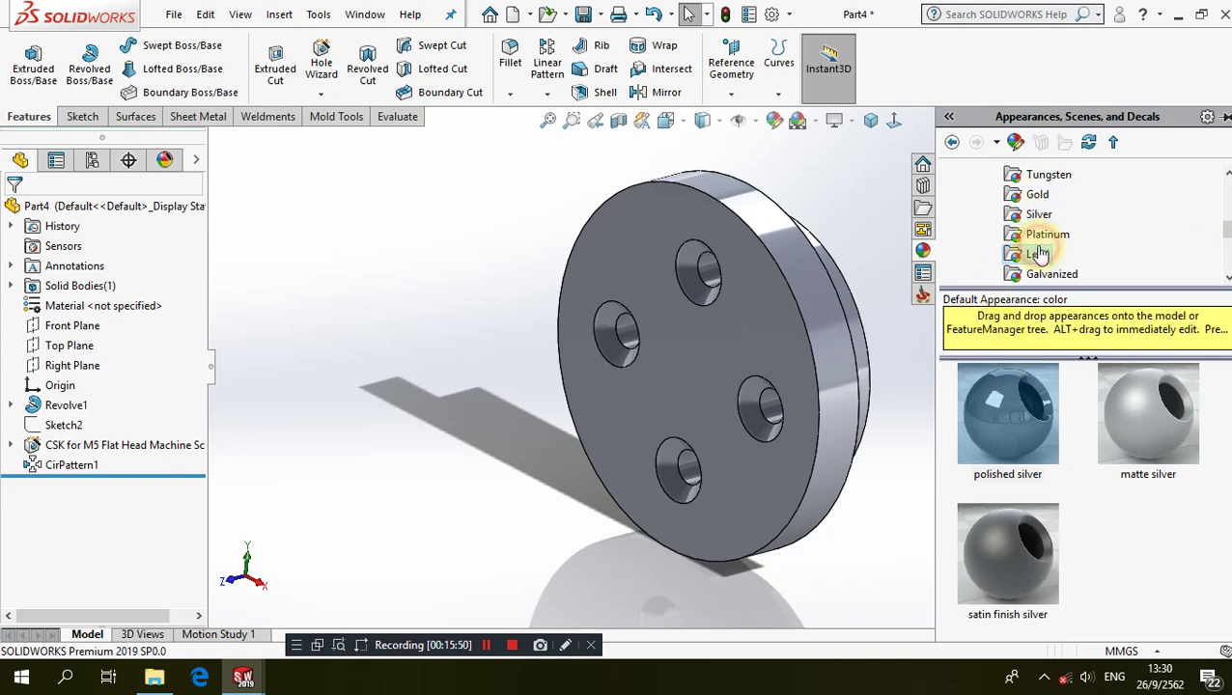
click(1037, 253)
click(1048, 234)
drag(1016, 386, 871, 349)
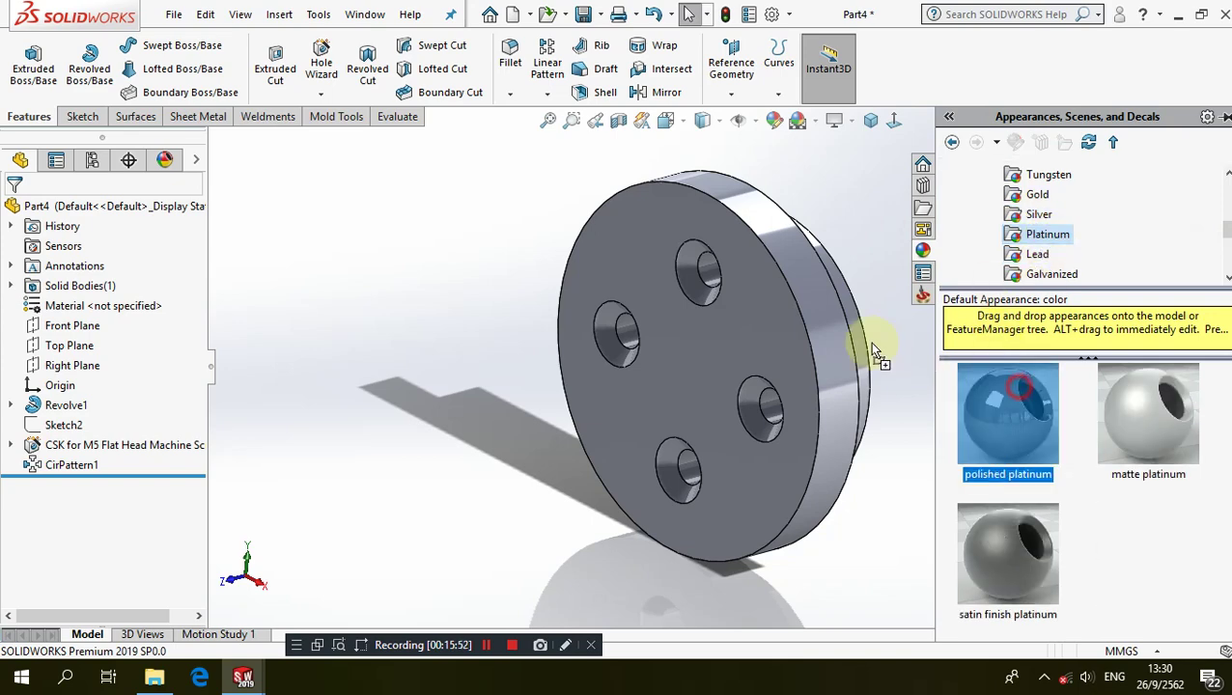
Apply polished platinum to the whole body and save the part as 'Drisk Rotating' in Cylinder Clamp
click(857, 322)
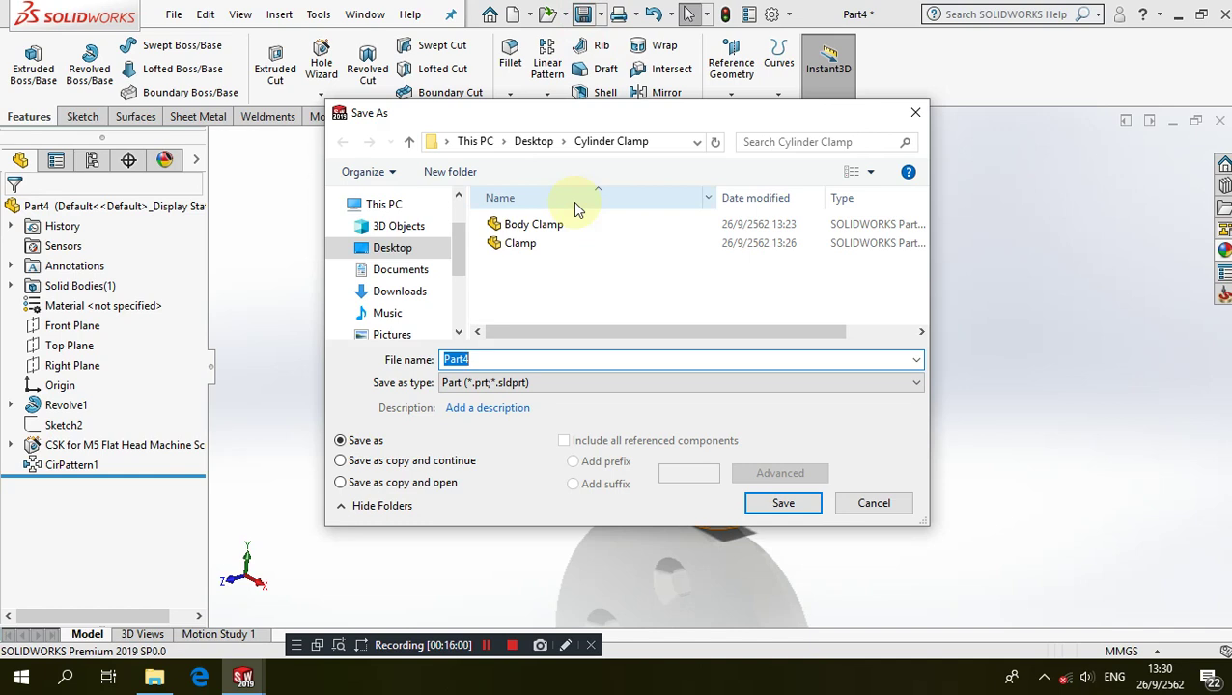
text(Dis)
key(Return)
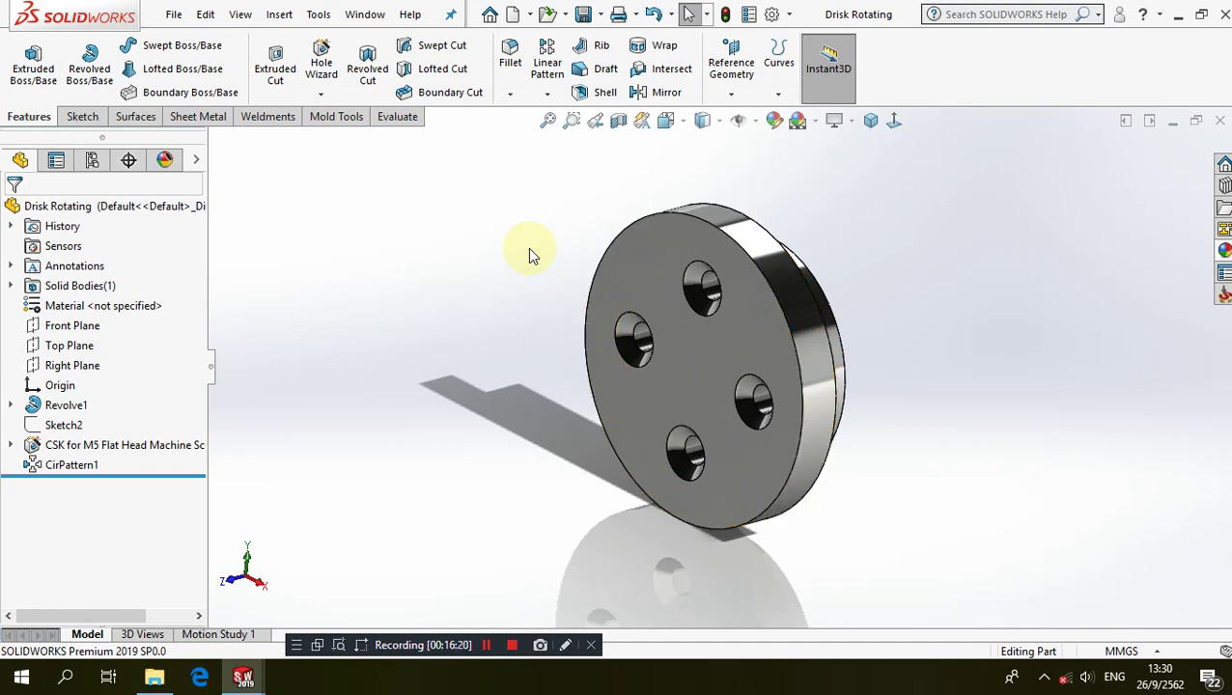
Create a new empty assembly from the assembly template
click(513, 14)
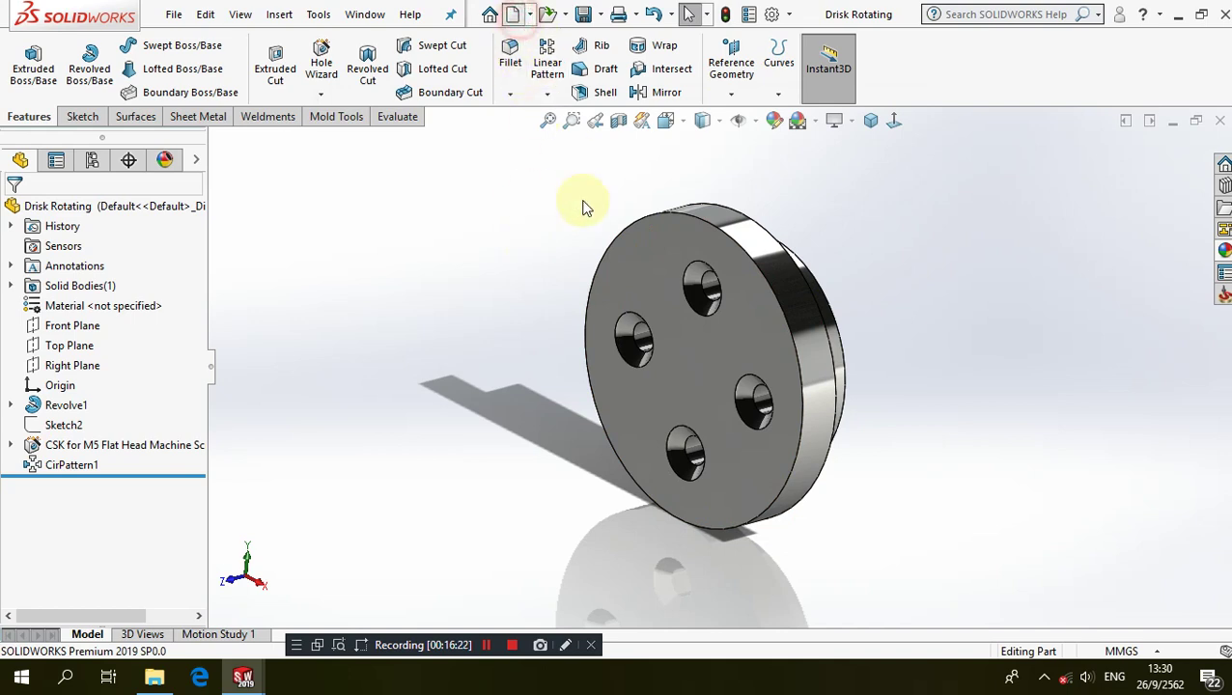
click(386, 128)
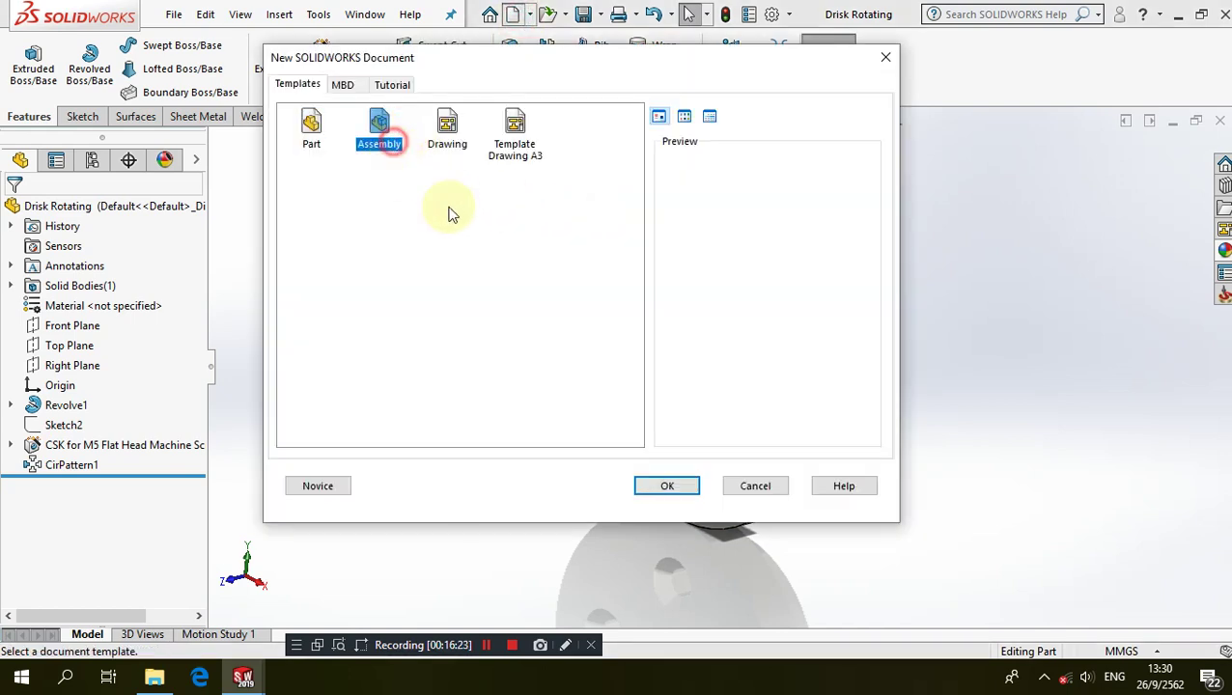
click(663, 487)
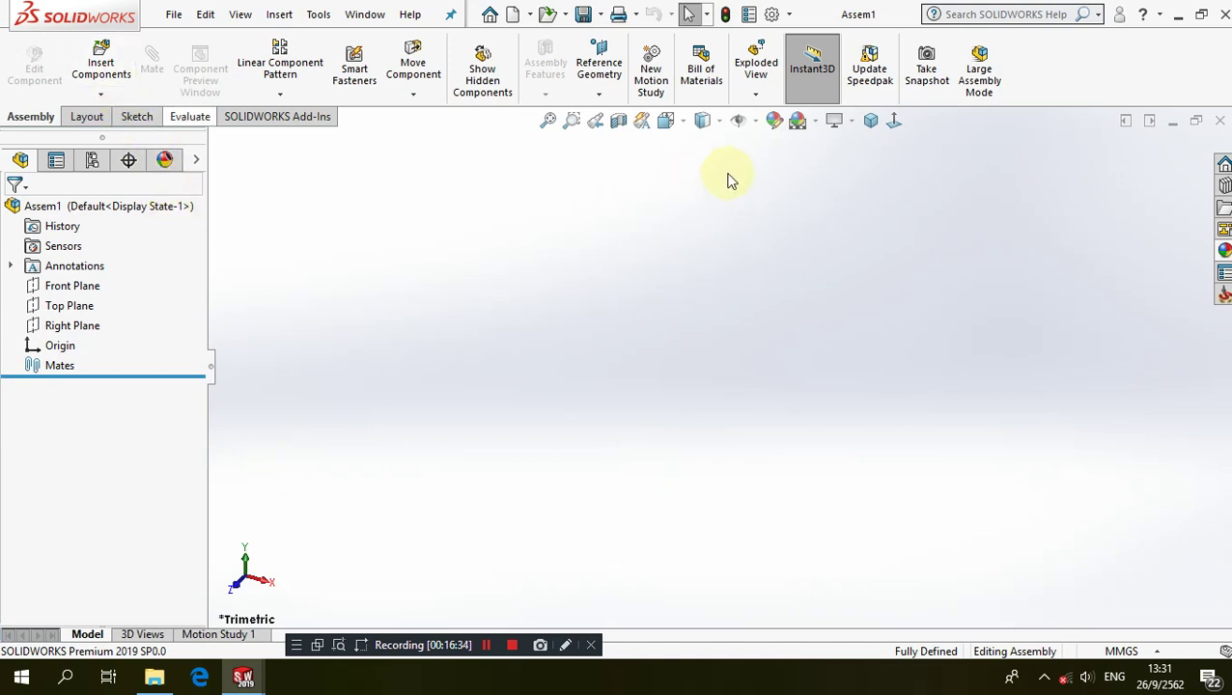
Make the assembly origin visible and bring up Insert Components
click(722, 119)
click(741, 123)
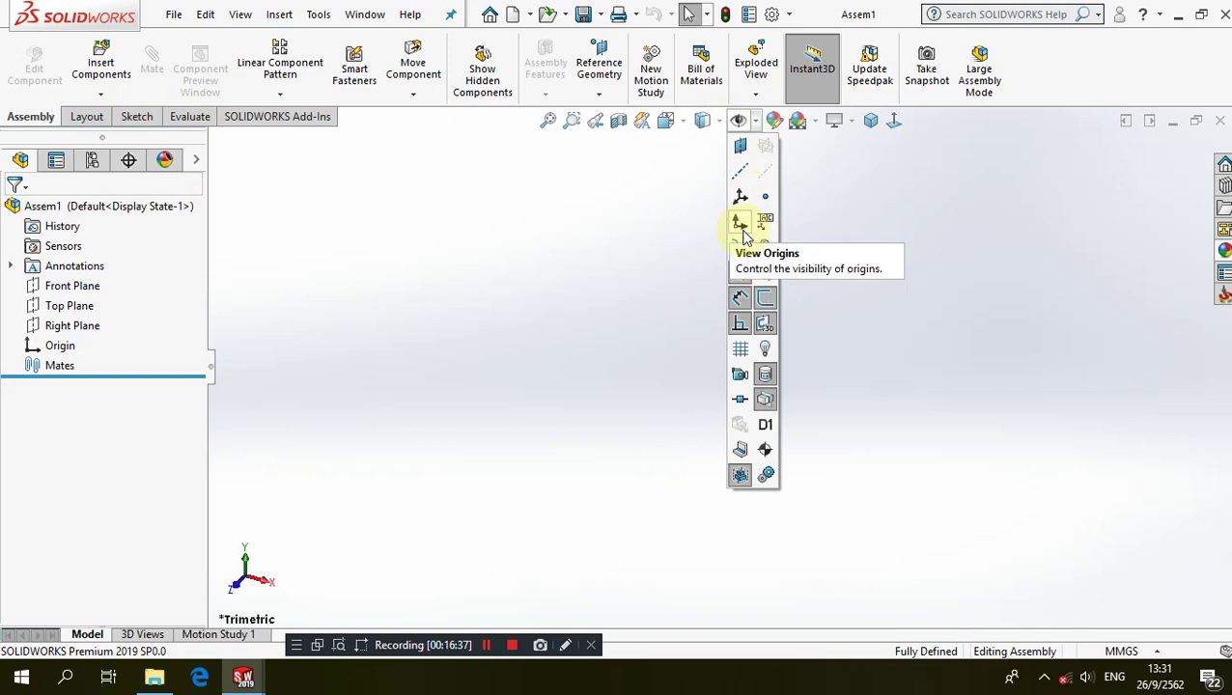
click(741, 225)
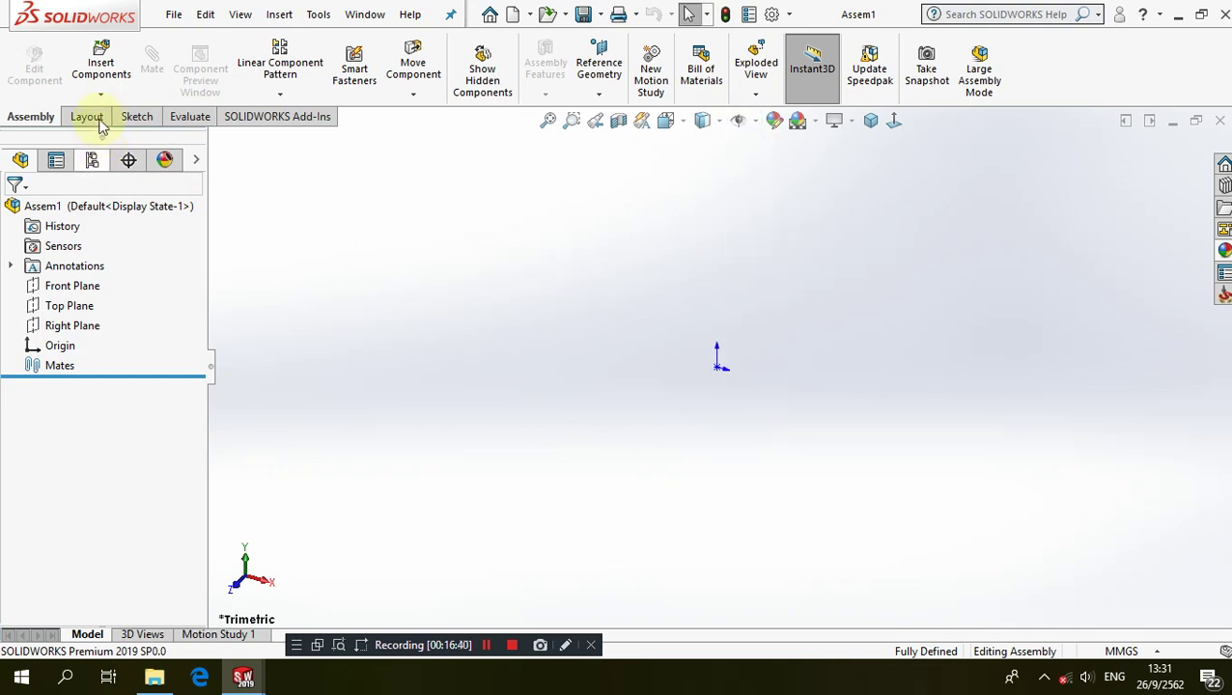
click(109, 80)
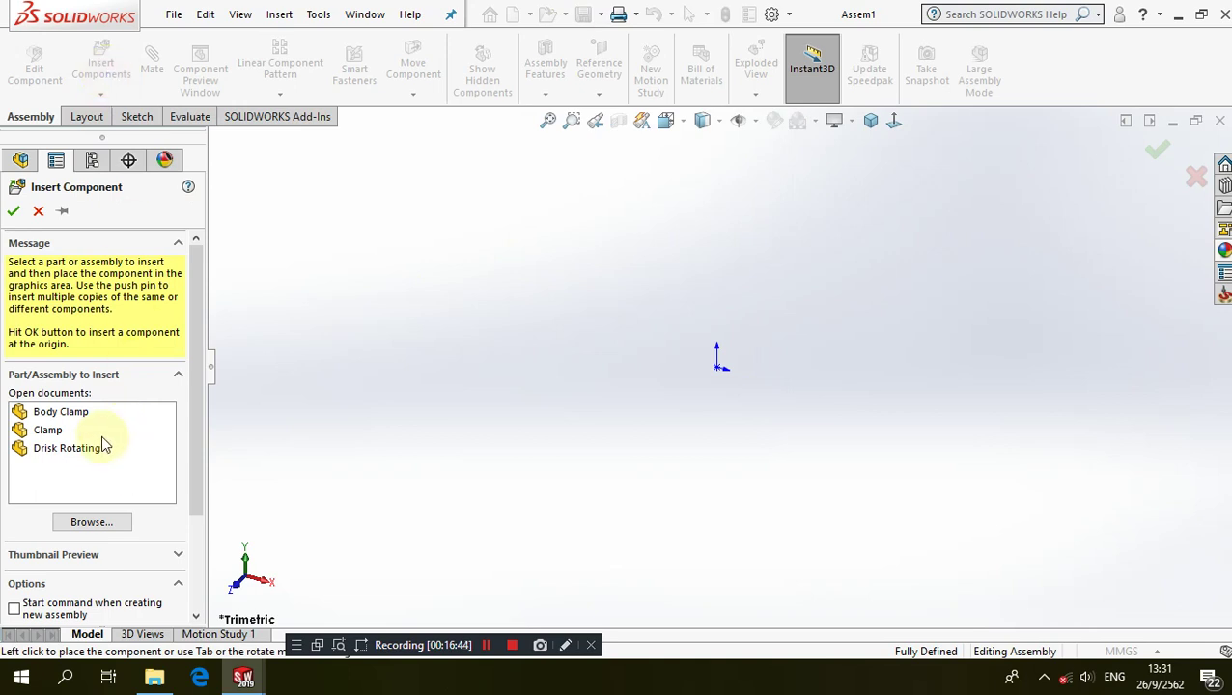
Insert Body Clamp at the assembly origin as the fixed base, viewed isometrically
click(79, 413)
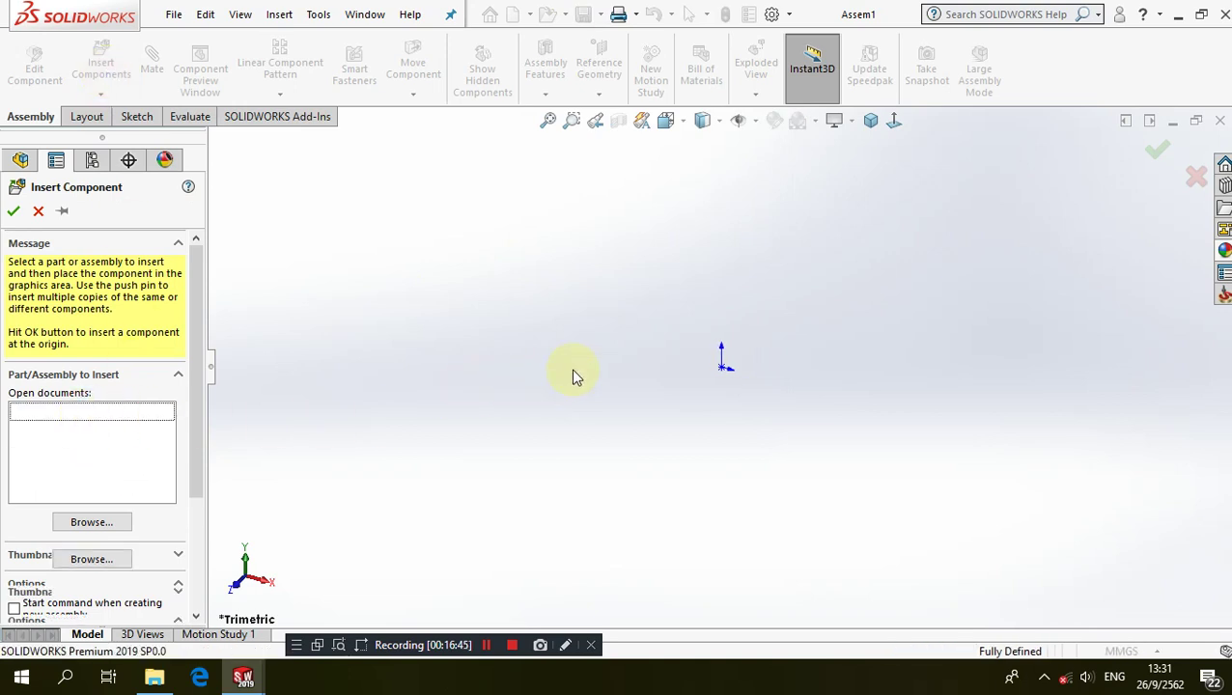
click(729, 371)
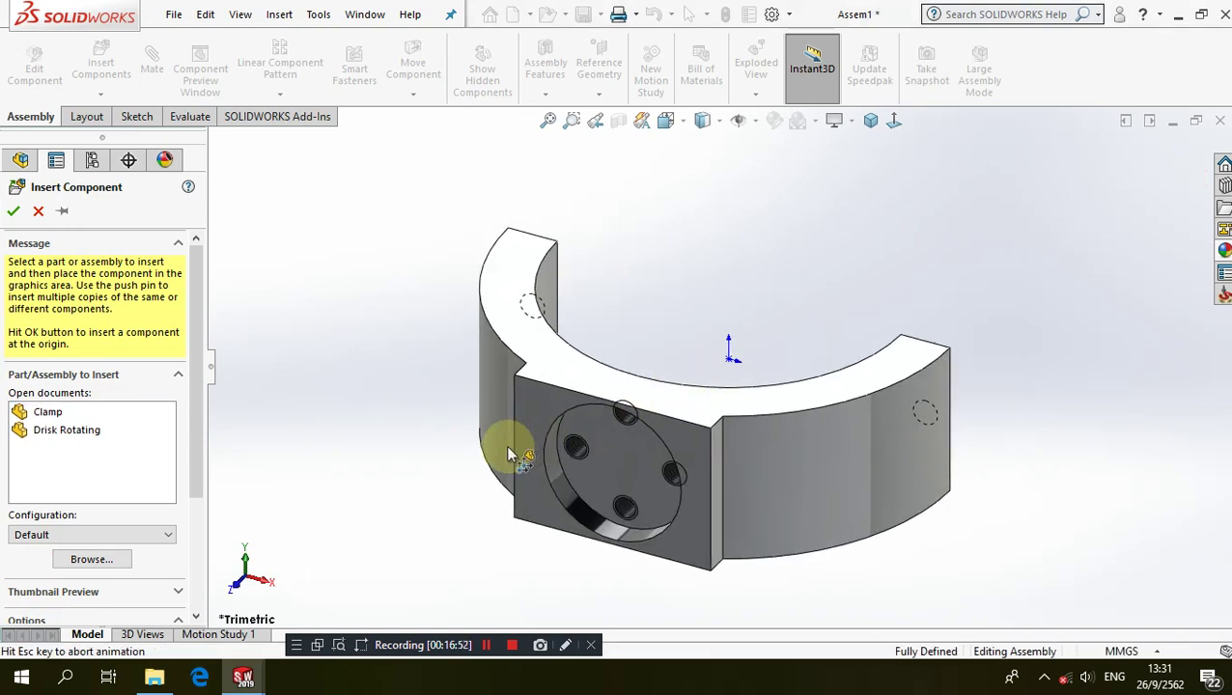
click(870, 121)
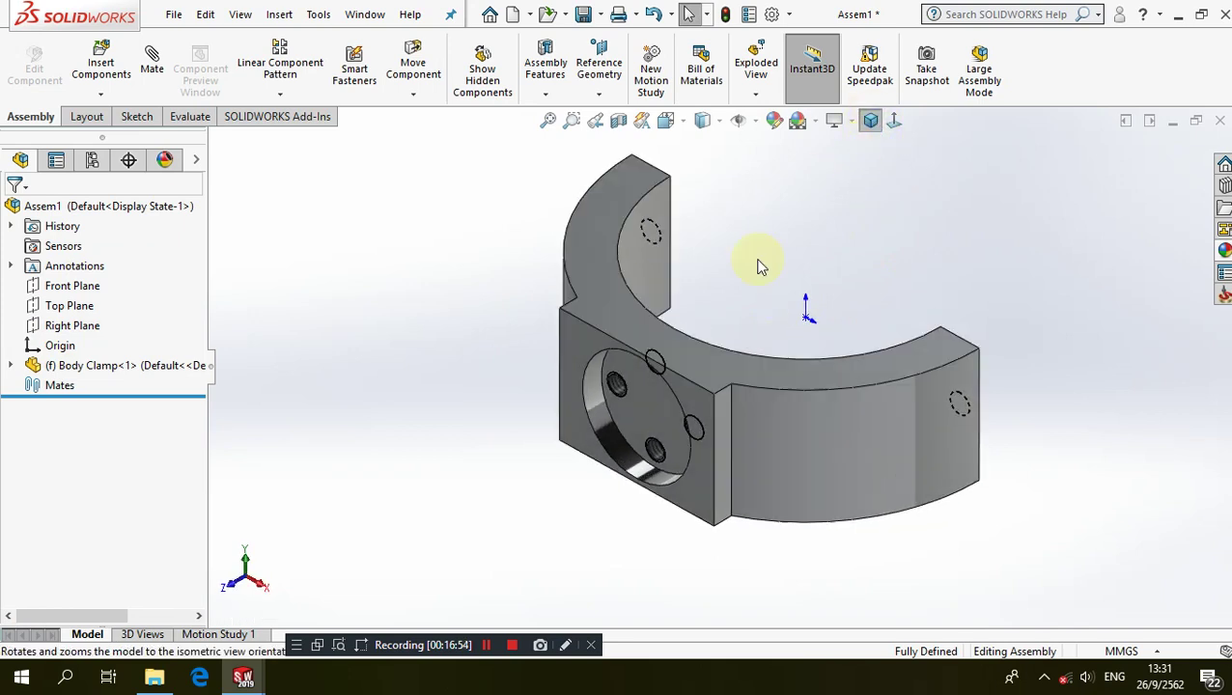
scroll(481, 418, up, 3)
scroll(906, 333, down, 2)
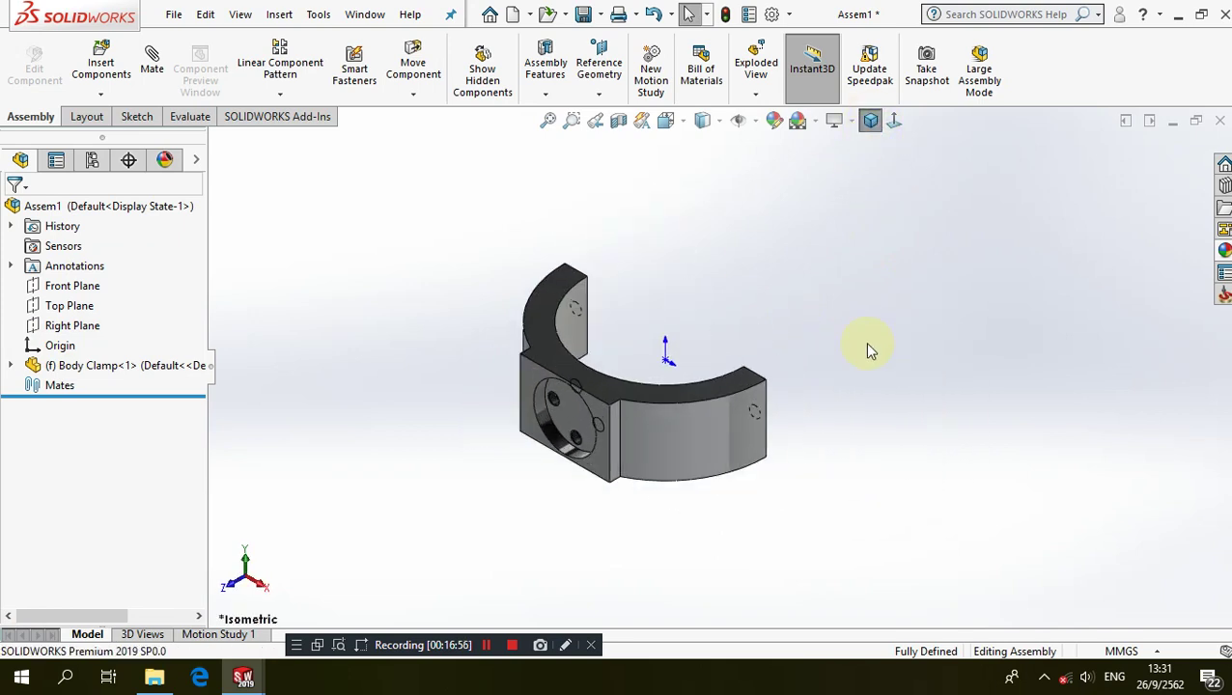
click(113, 65)
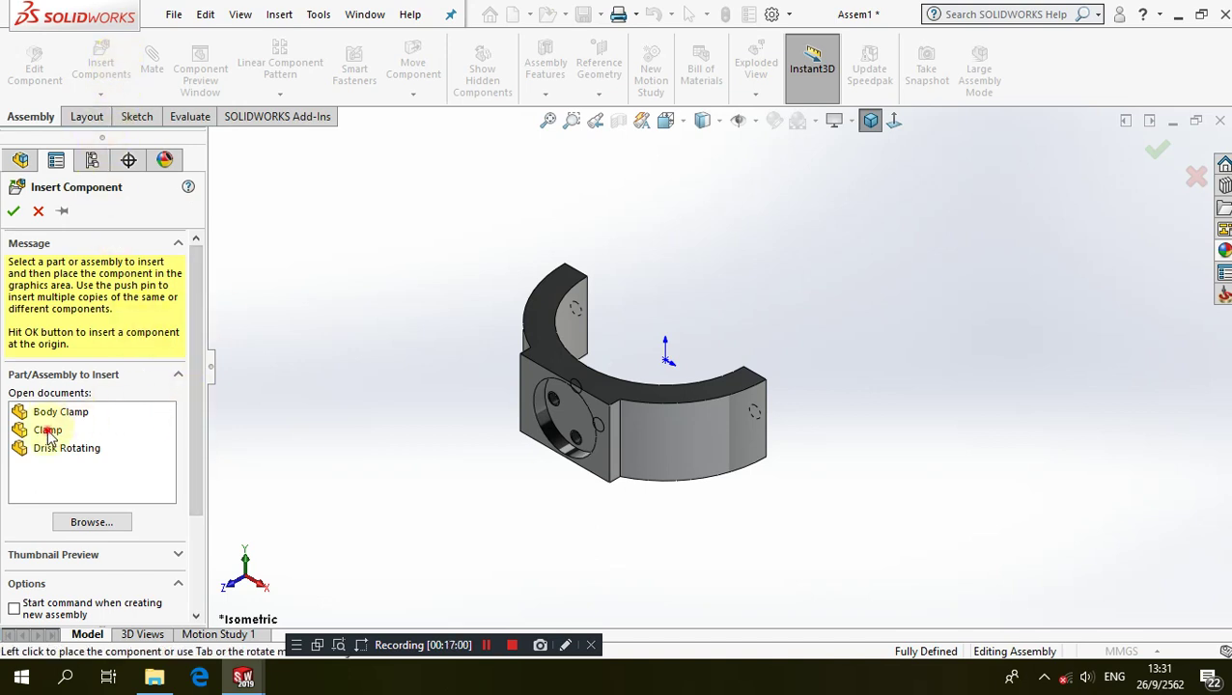
Insert the Clamp part and place it beside the Body Clamp
click(48, 429)
click(666, 358)
click(814, 287)
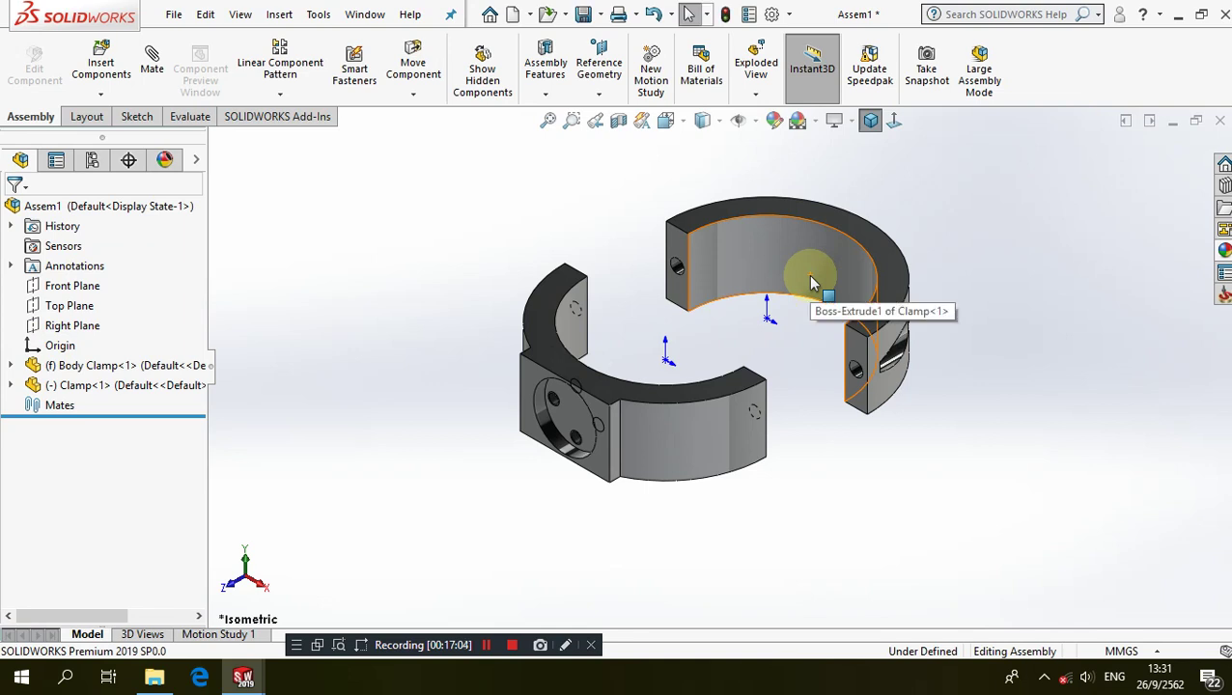
click(719, 121)
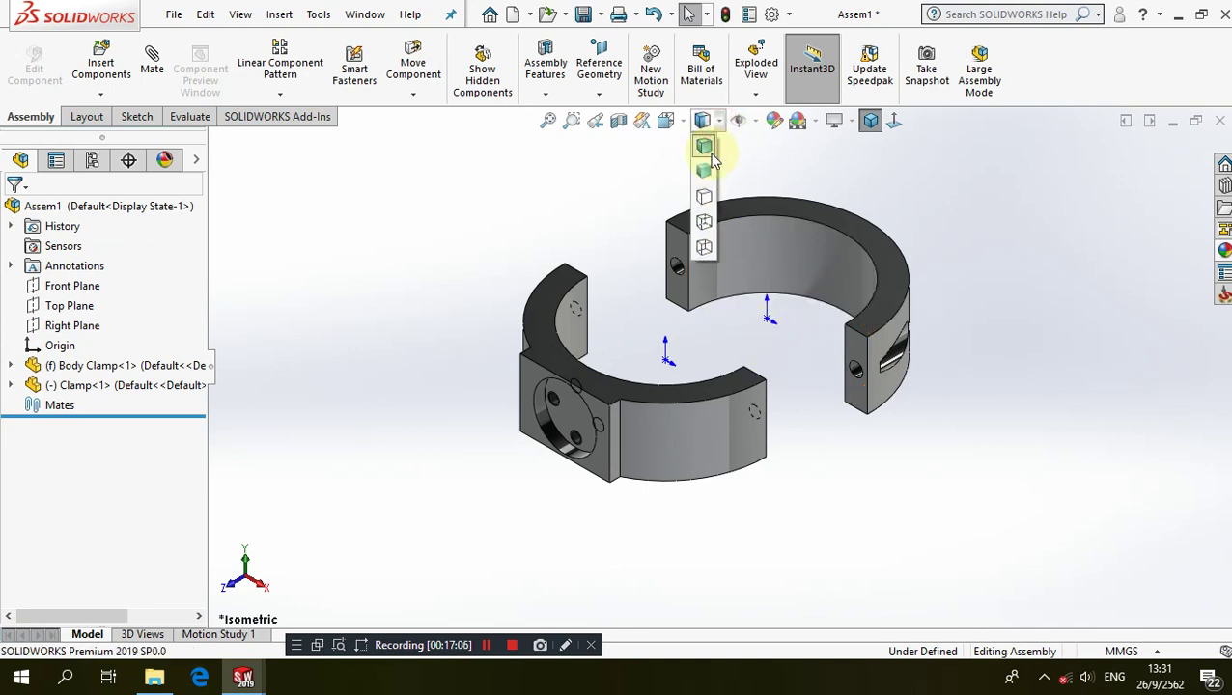
click(738, 120)
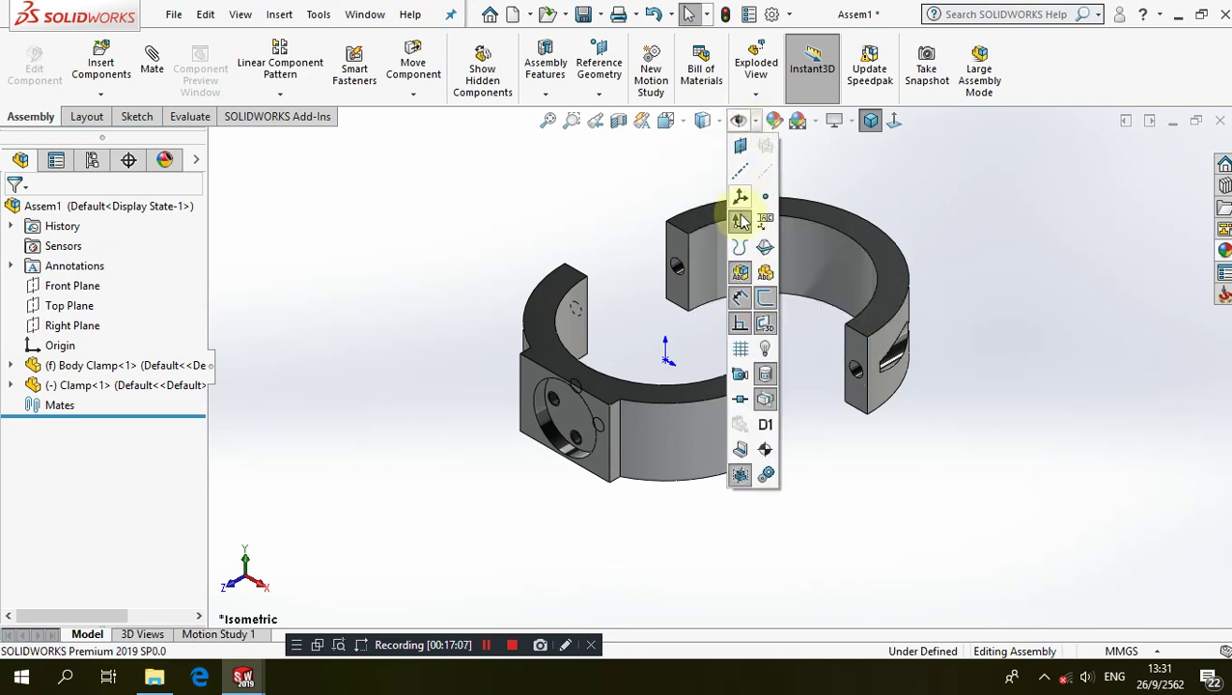
click(640, 210)
scroll(819, 262, down, 3)
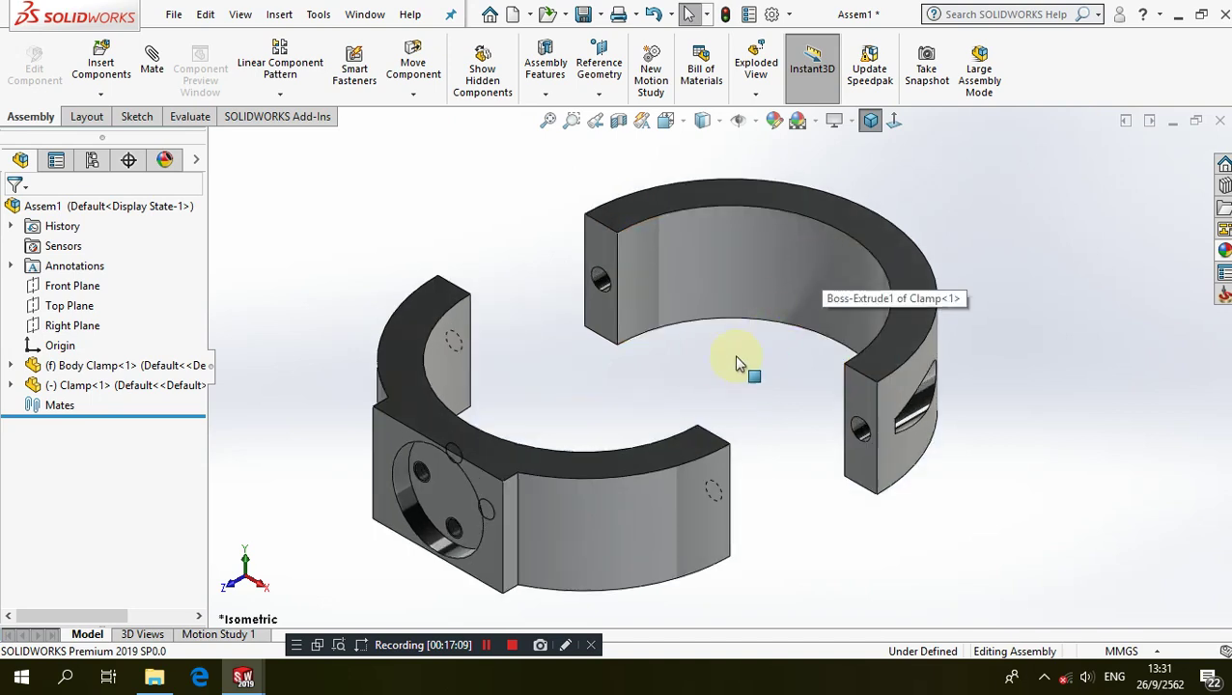
Mate the Clamp and Body Clamp top faces coincident
click(151, 61)
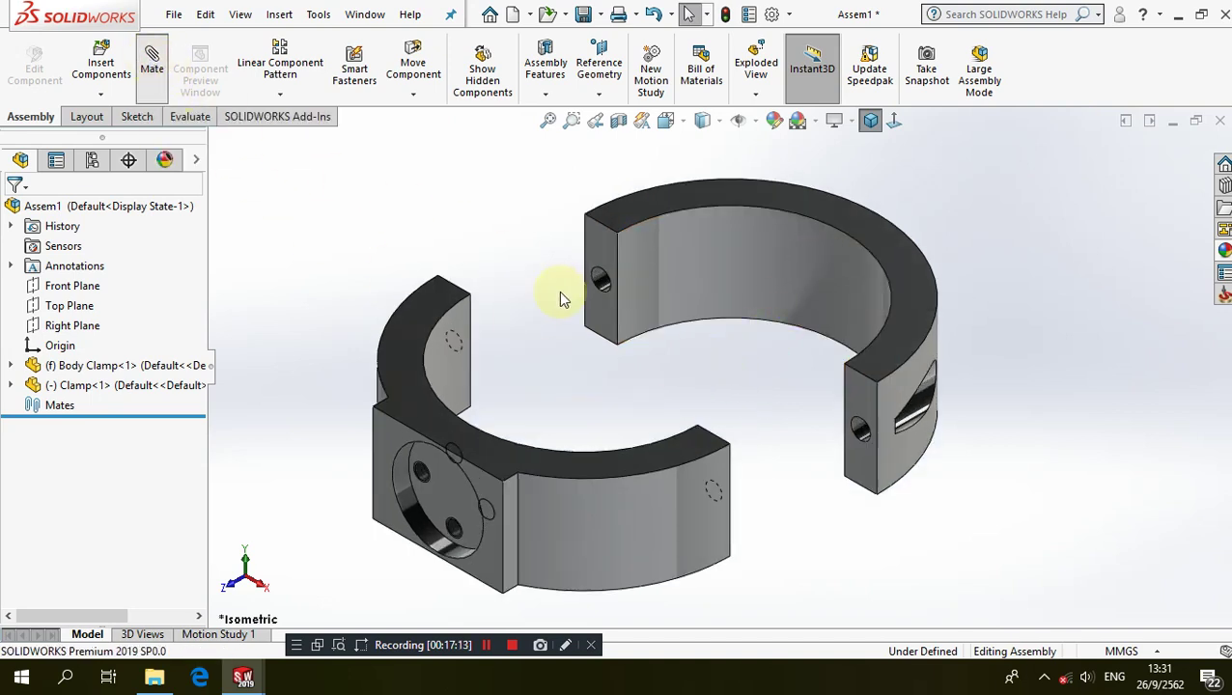
click(477, 282)
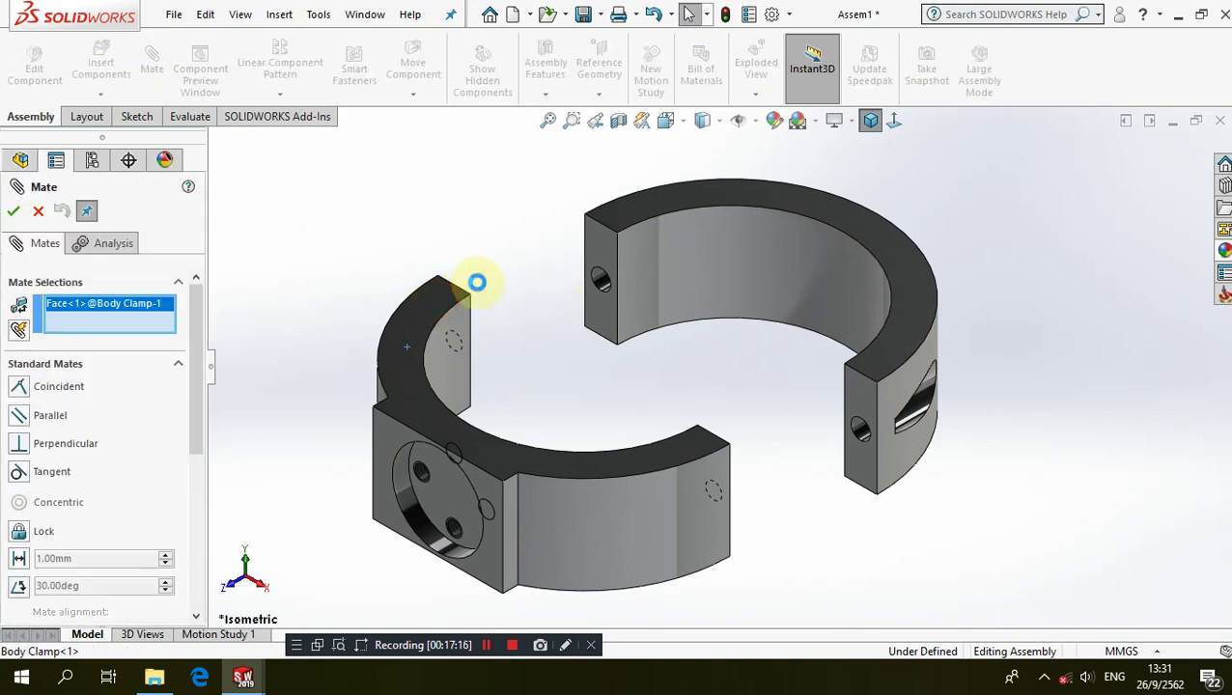
click(655, 209)
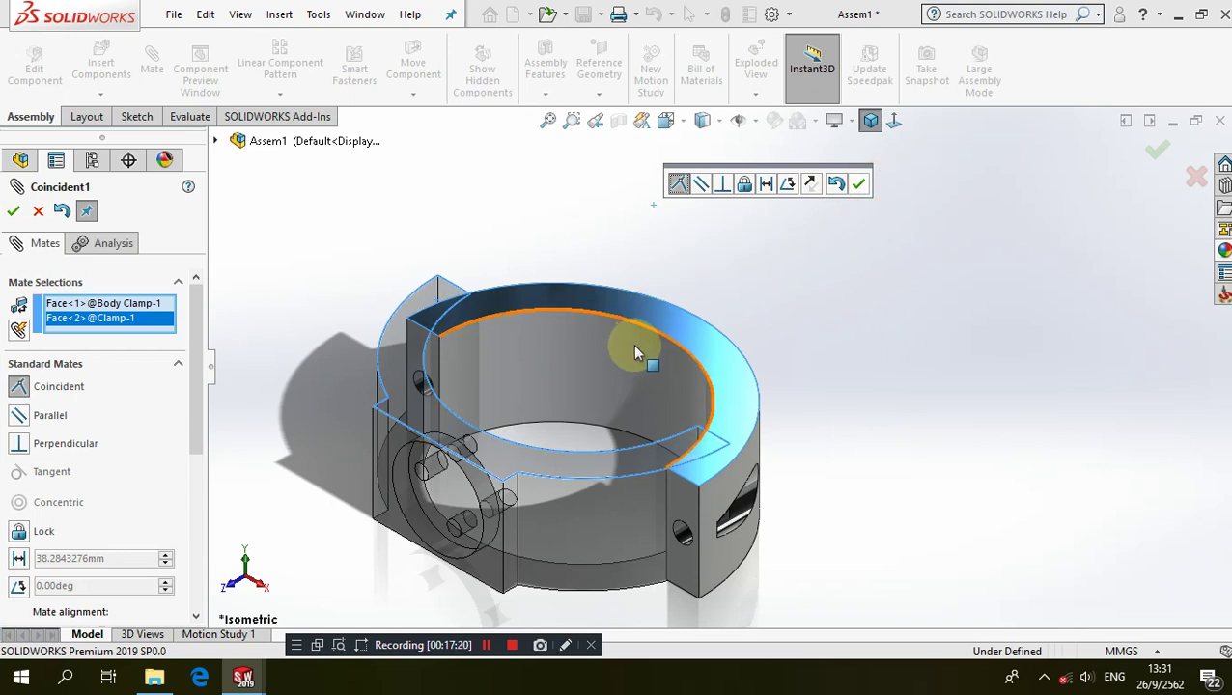
drag(633, 349, 717, 311)
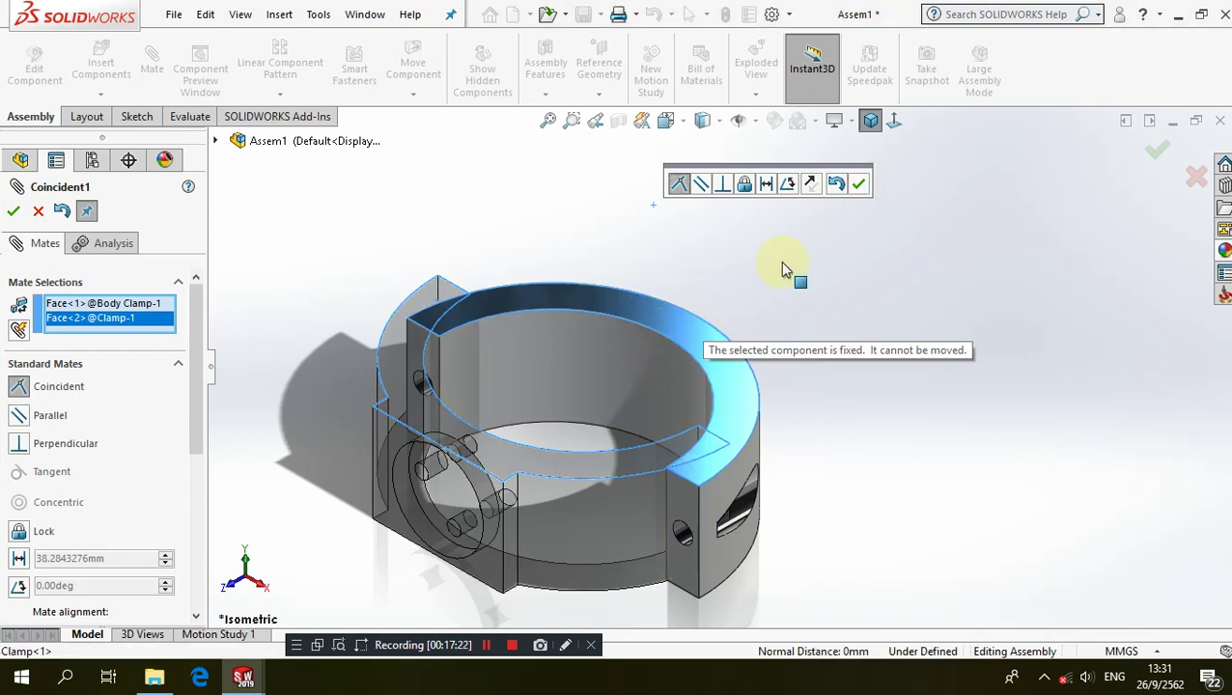
click(858, 183)
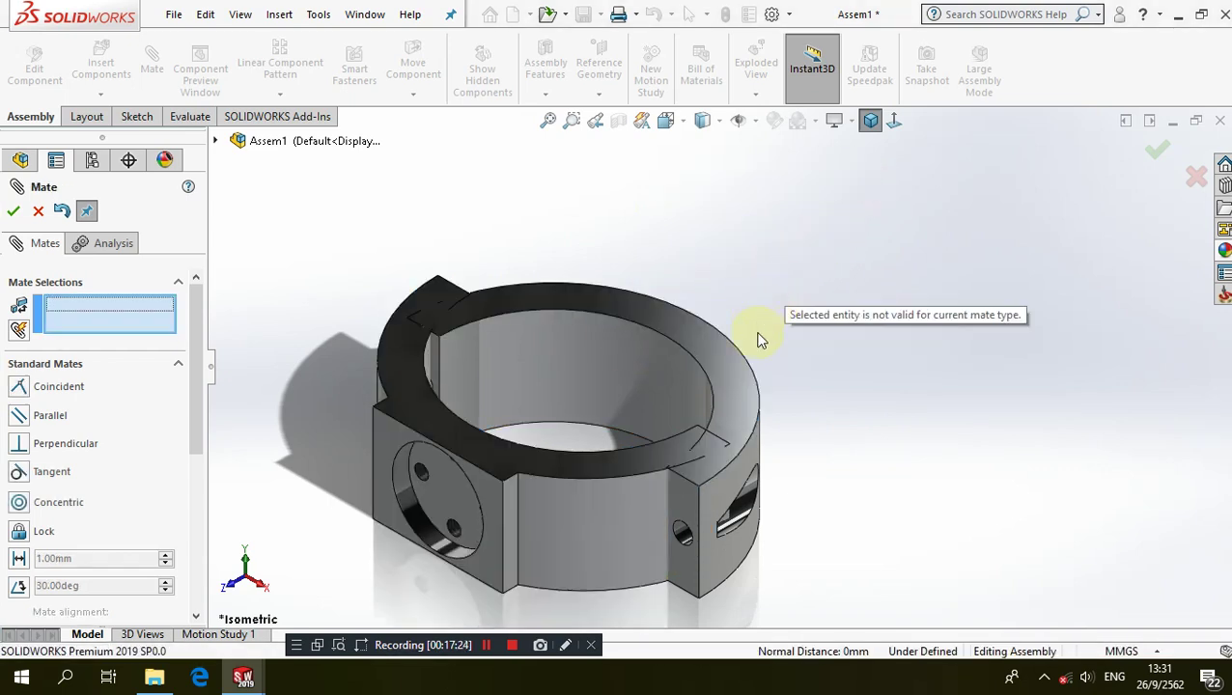
Make the Clamp half's hole concentric with the Body Clamp hole
mouse_move(762, 415)
mouse_down()
mouse_move(843, 266)
mouse_move(935, 239)
mouse_up()
click(668, 393)
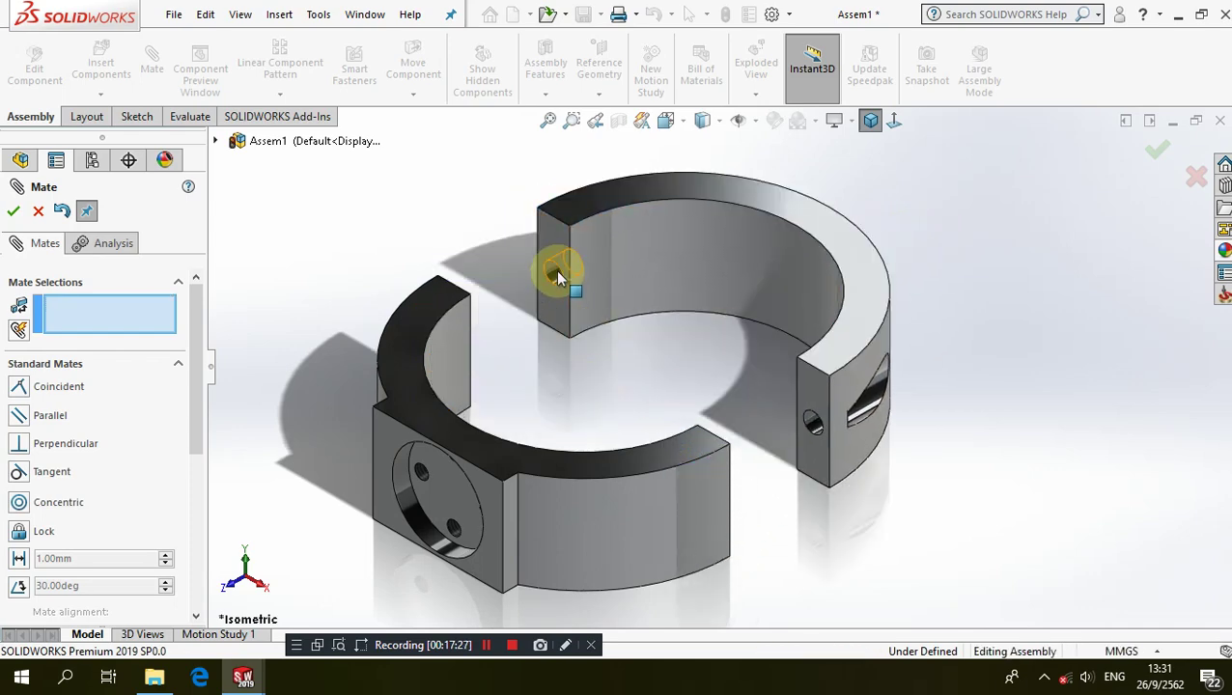
click(558, 275)
mouse_move(526, 296)
middle_down()
mouse_move(480, 371)
mouse_move(536, 326)
middle_up()
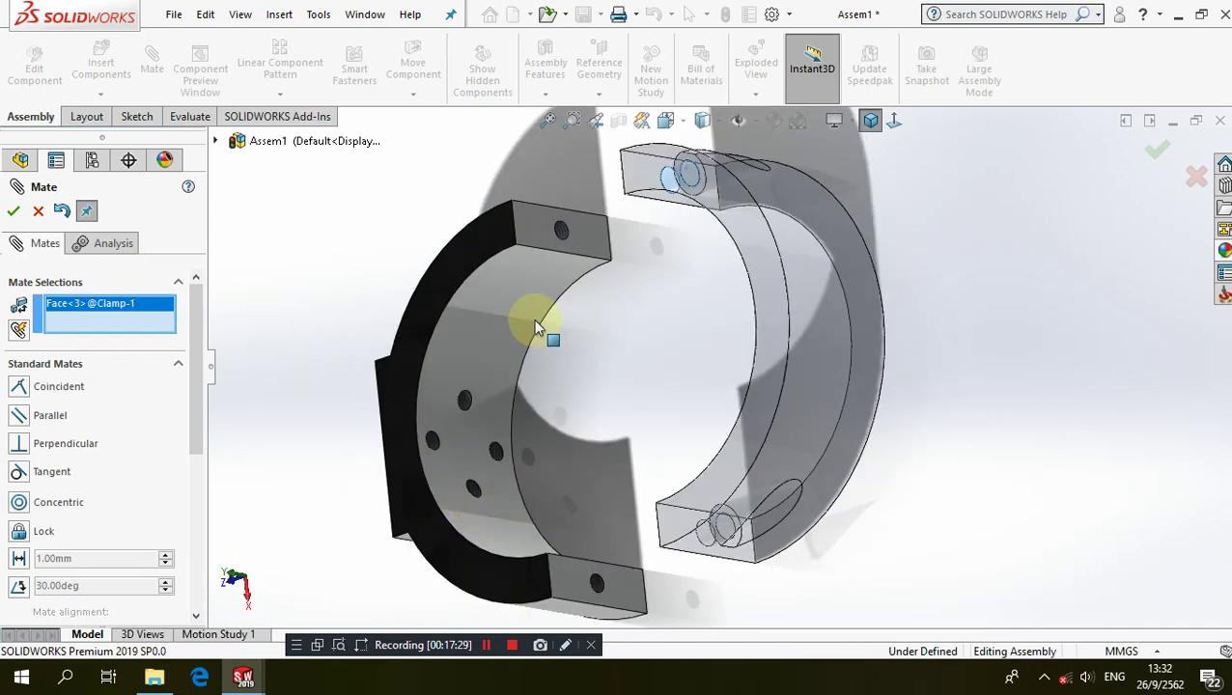
click(562, 229)
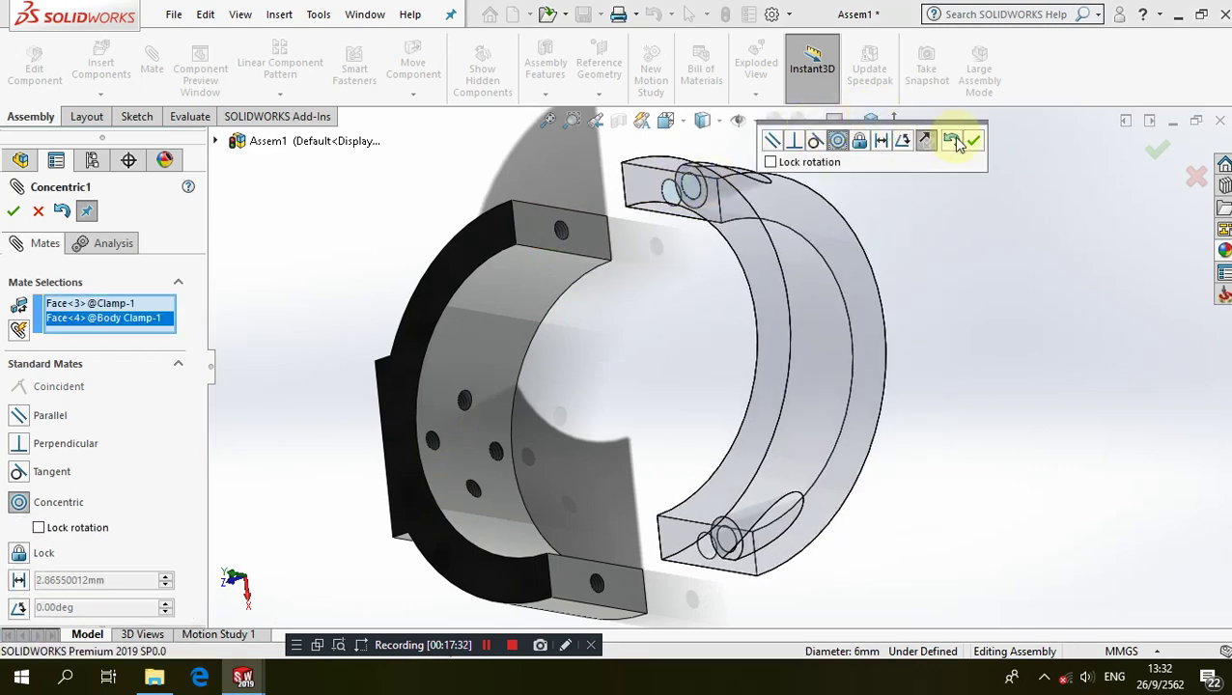
click(973, 141)
Mate the open end faces coincident to close the ring, then finish mating
mouse_move(926, 135)
middle_down()
mouse_move(869, 116)
mouse_move(869, 141)
middle_up()
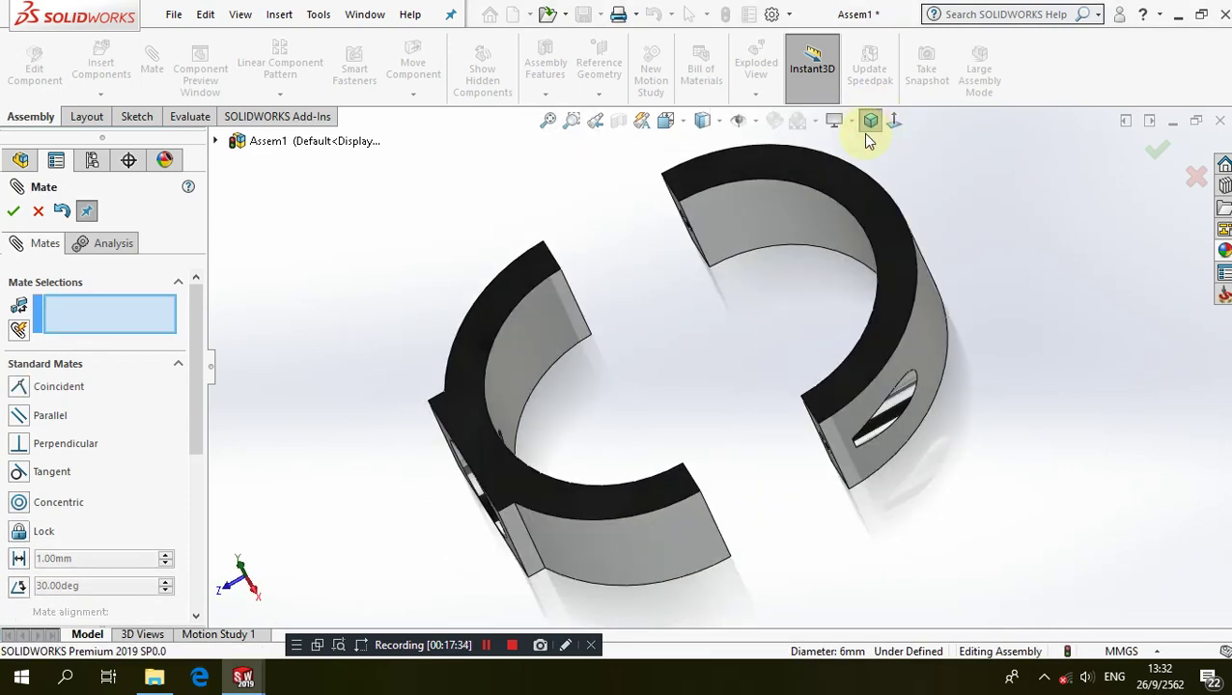
click(867, 131)
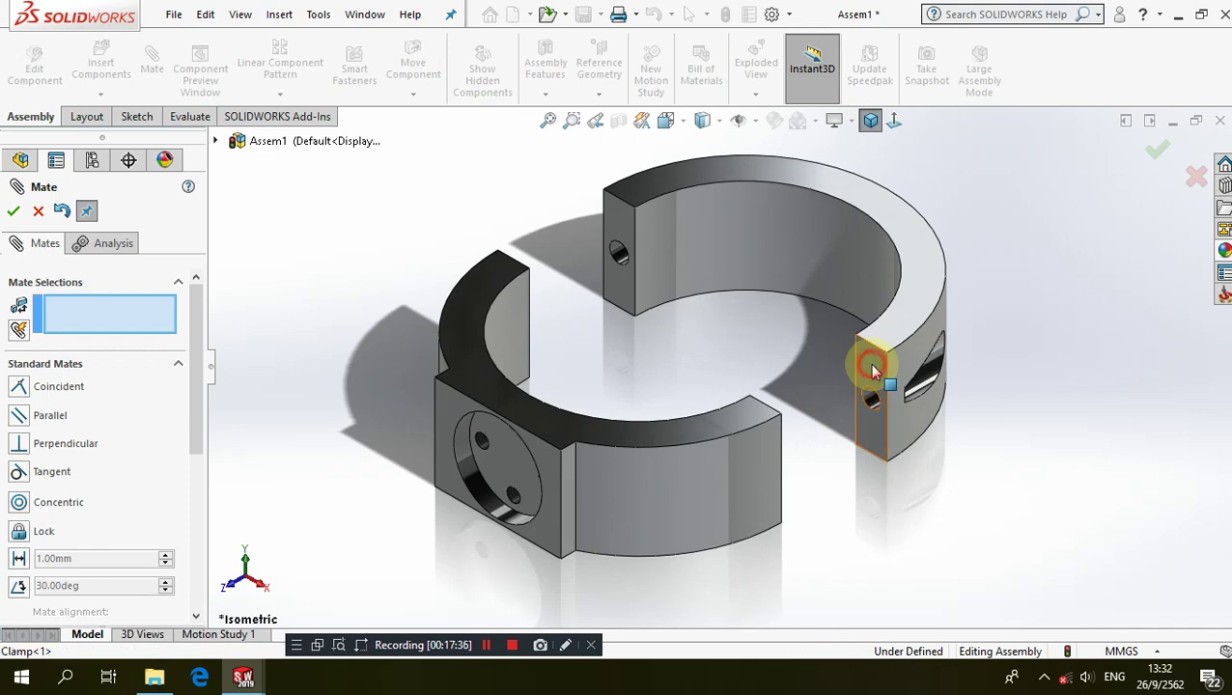
click(871, 369)
mouse_move(627, 344)
middle_down()
mouse_move(561, 377)
mouse_move(550, 495)
middle_up()
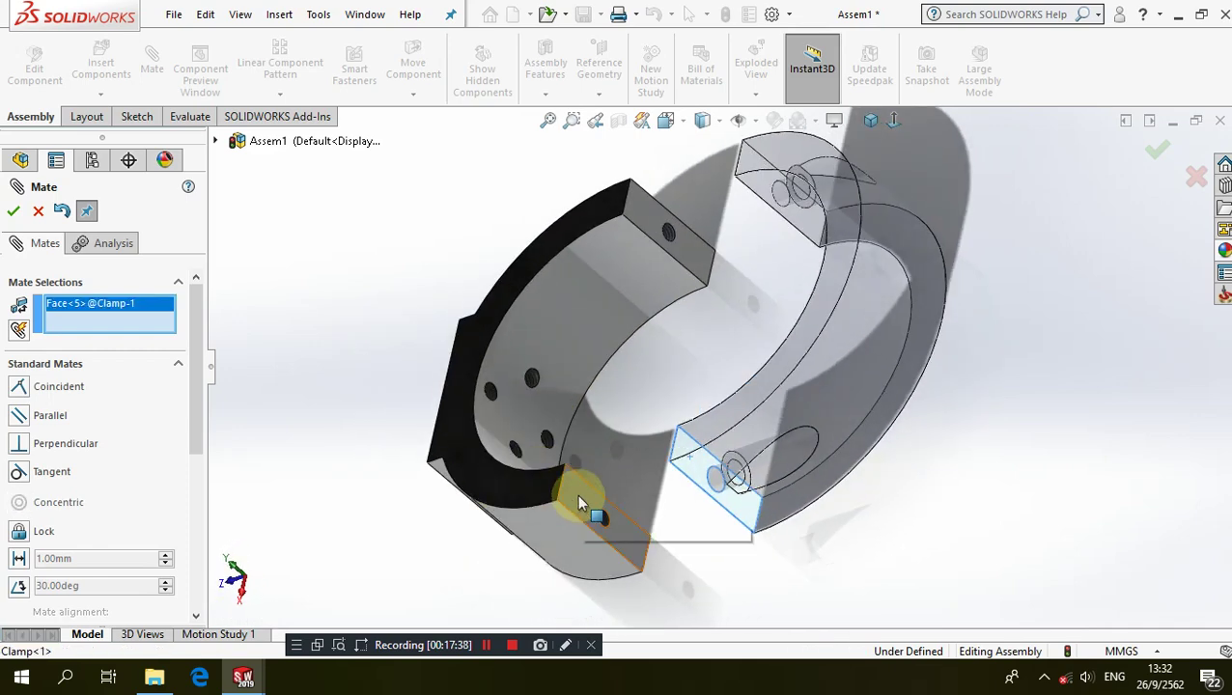
click(577, 499)
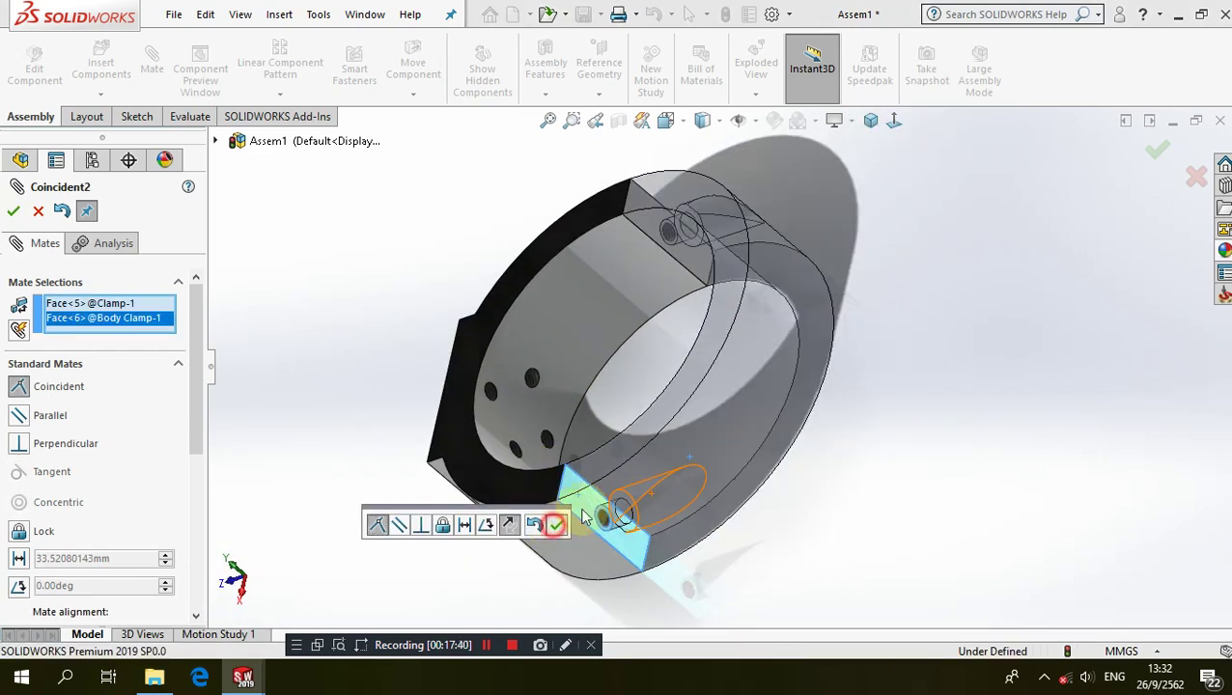
click(555, 524)
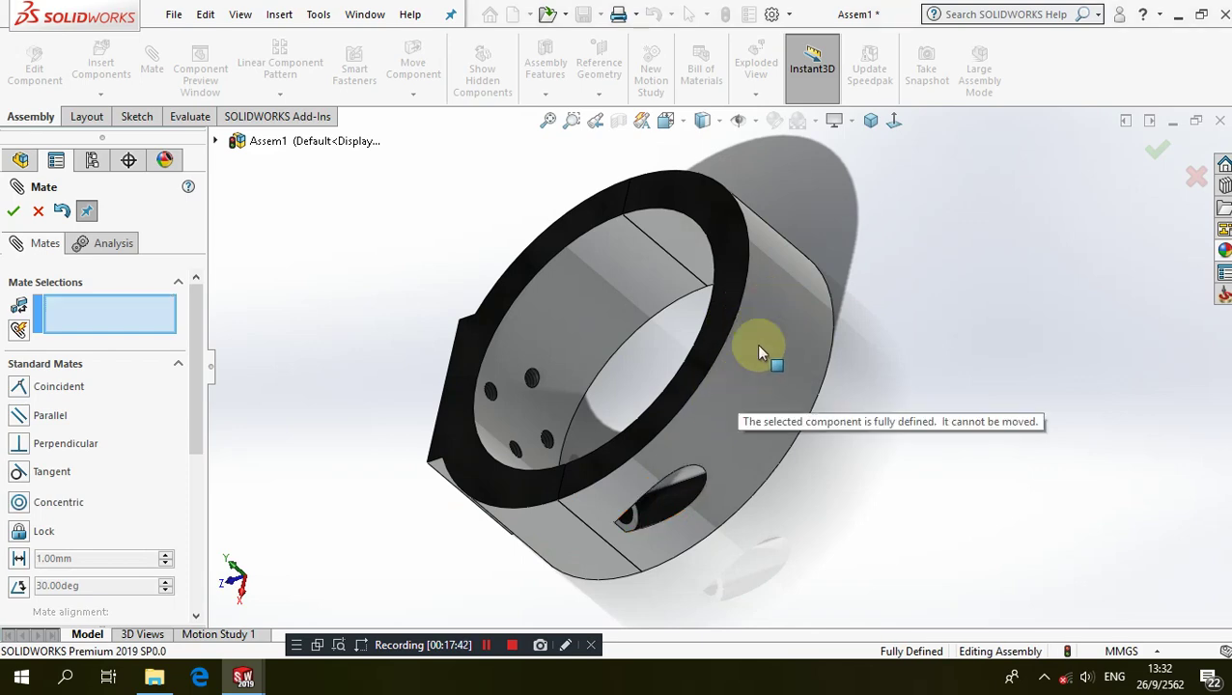
click(870, 119)
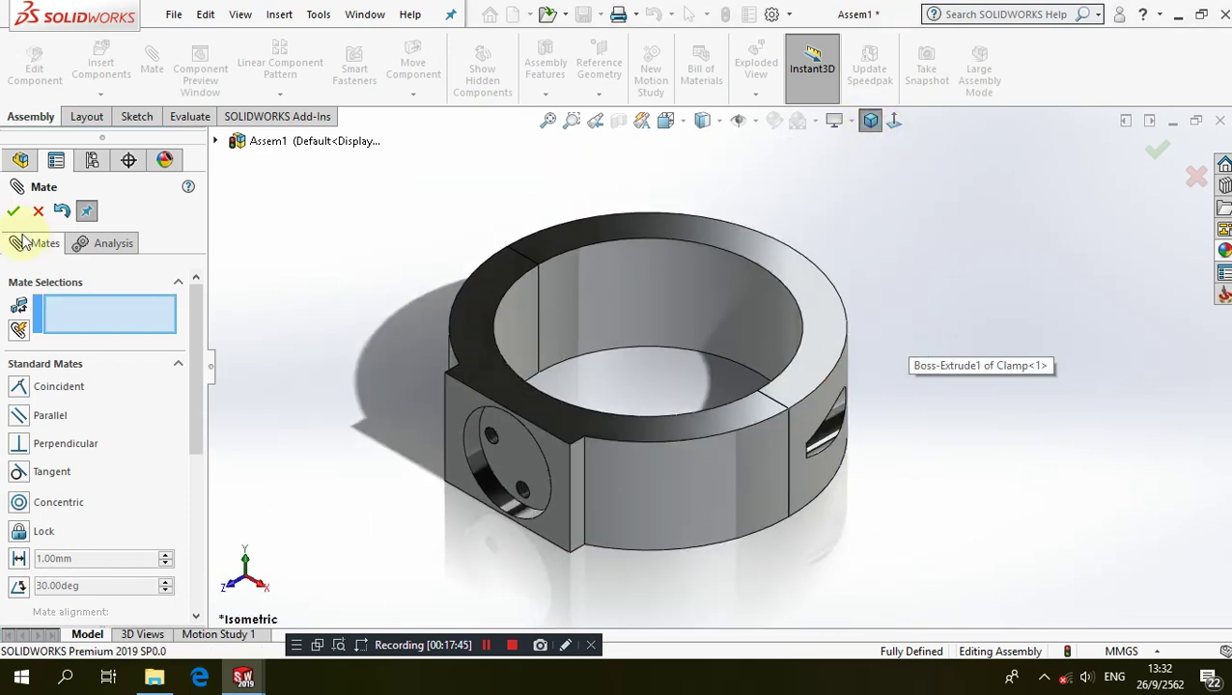
click(39, 211)
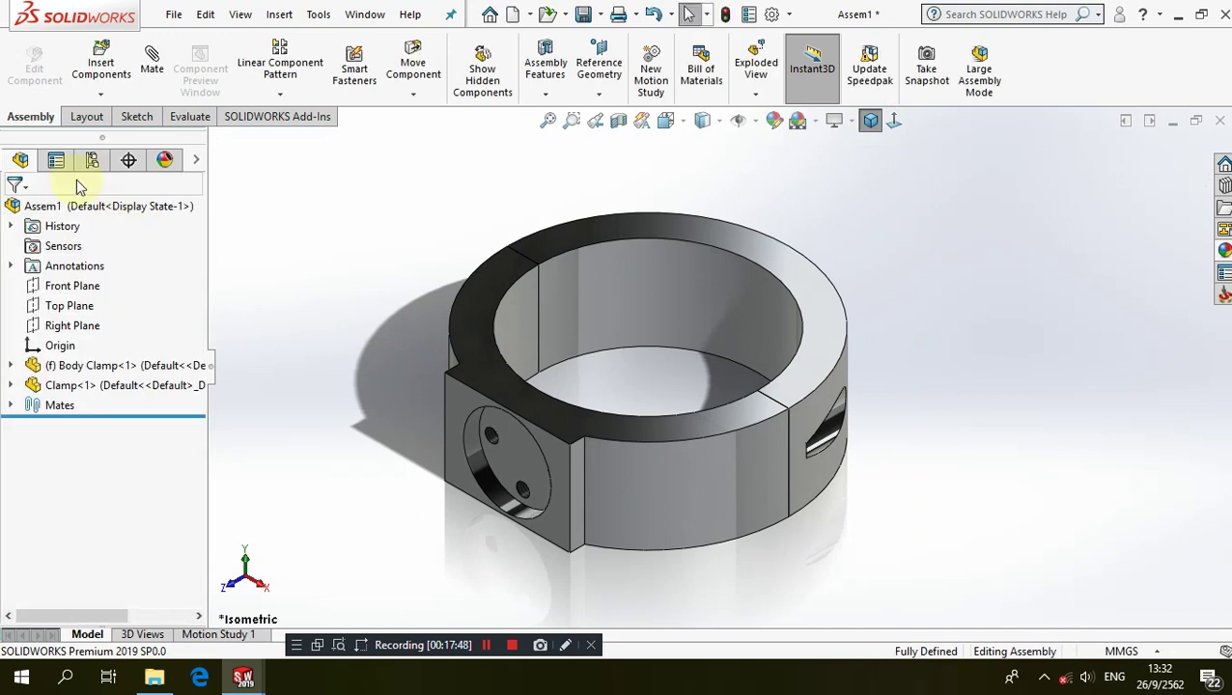
Insert Drisk Rotating and place it to the left of the clamp ring
click(101, 58)
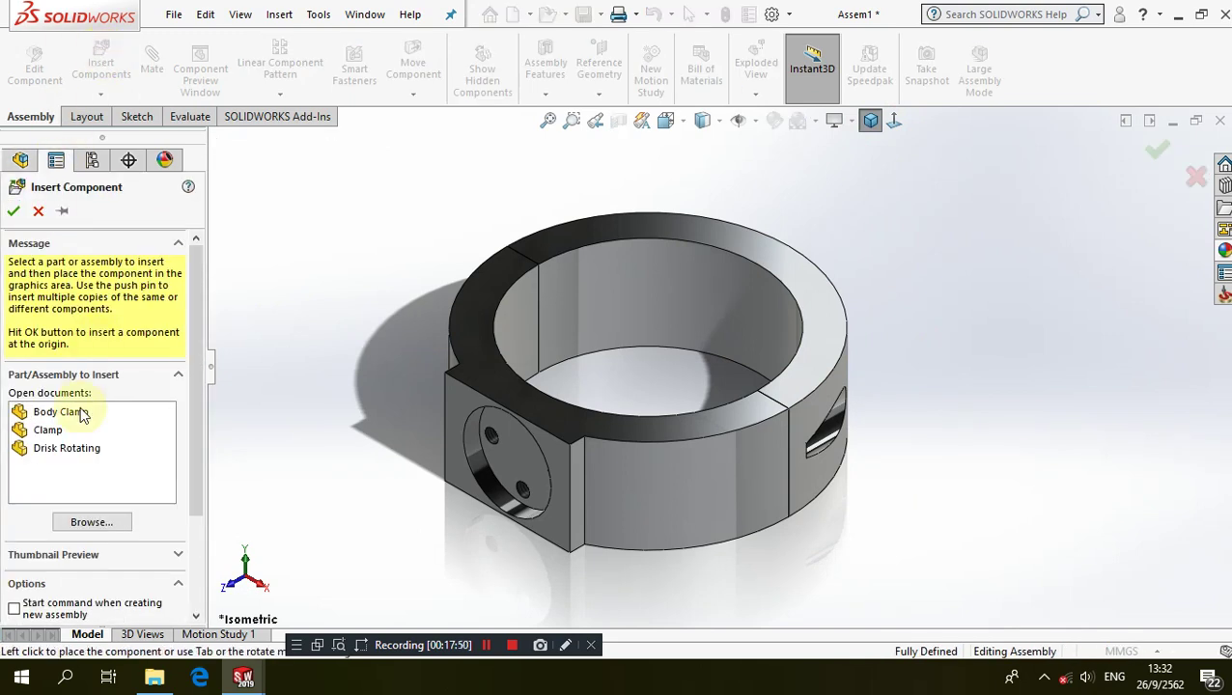
click(61, 449)
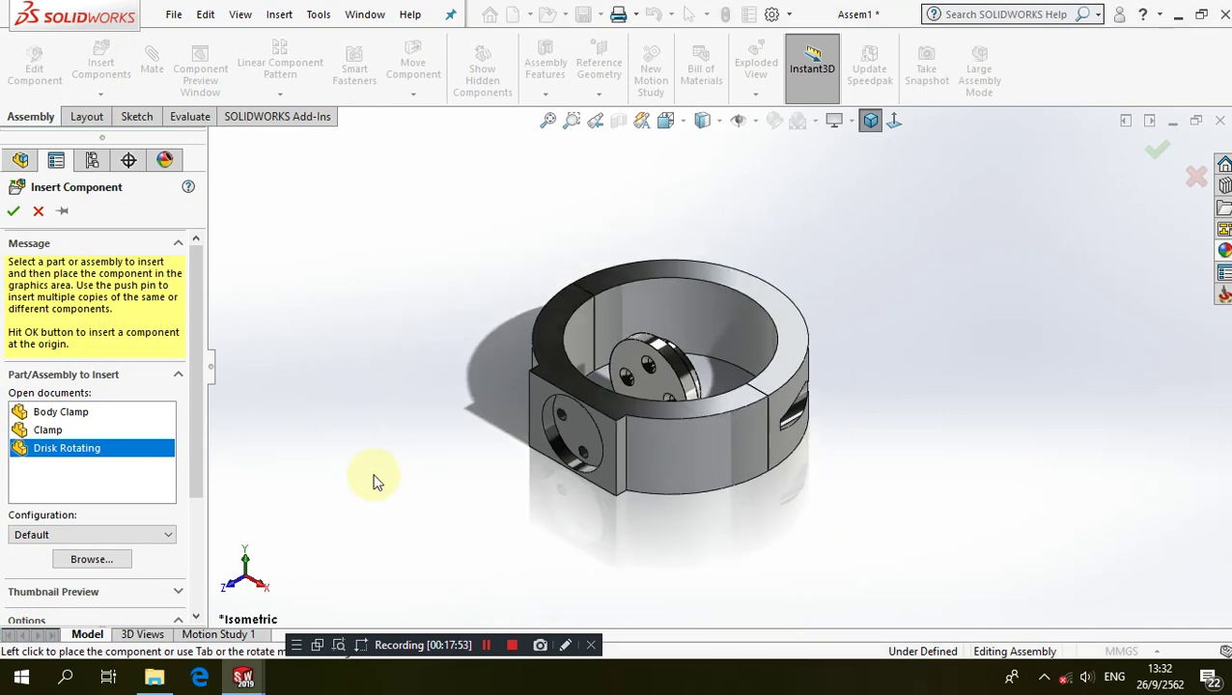
click(404, 436)
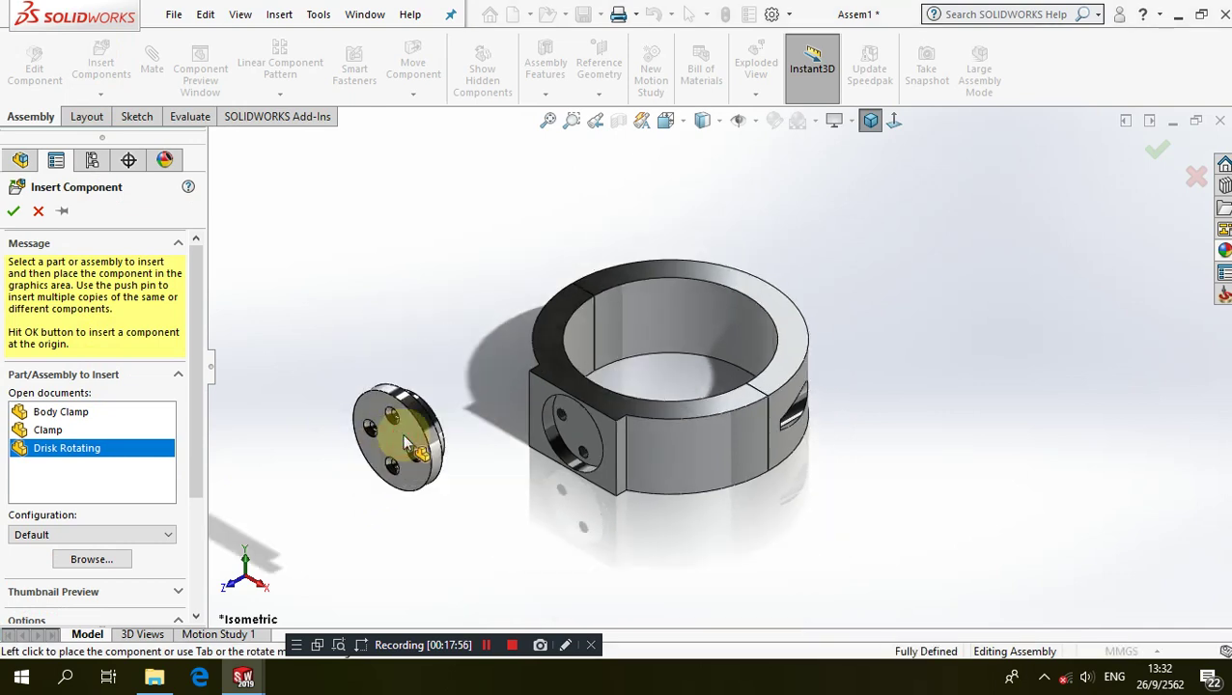
scroll(497, 439, down, 2)
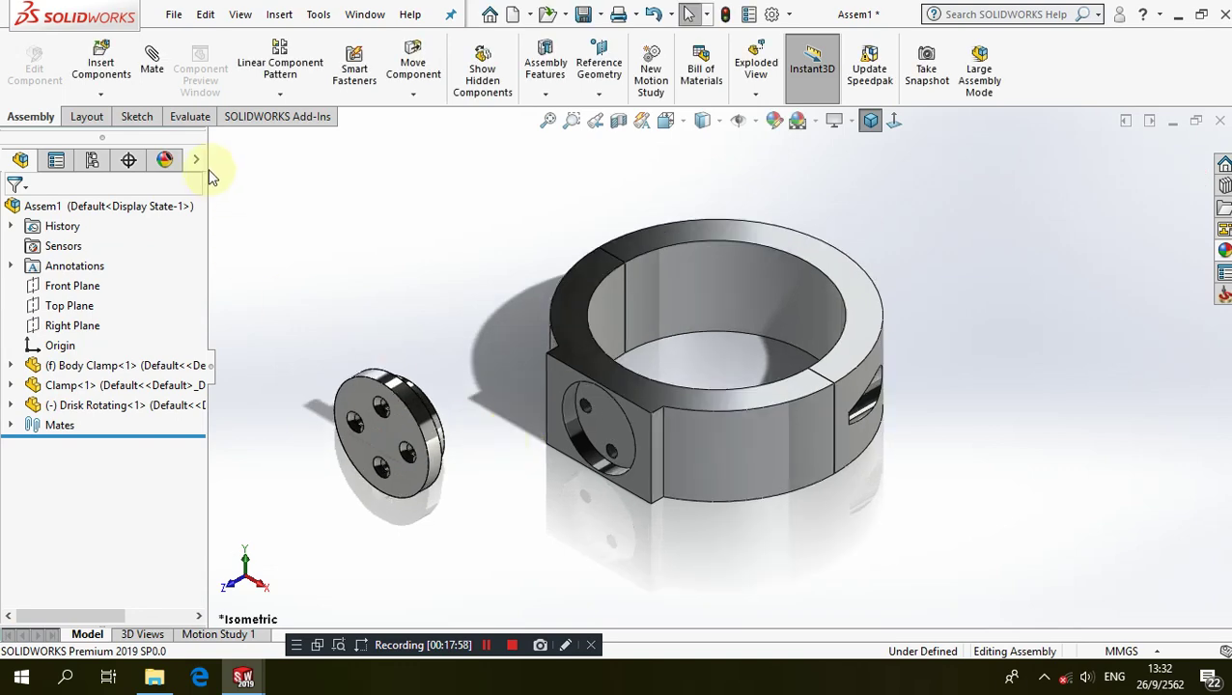
click(152, 60)
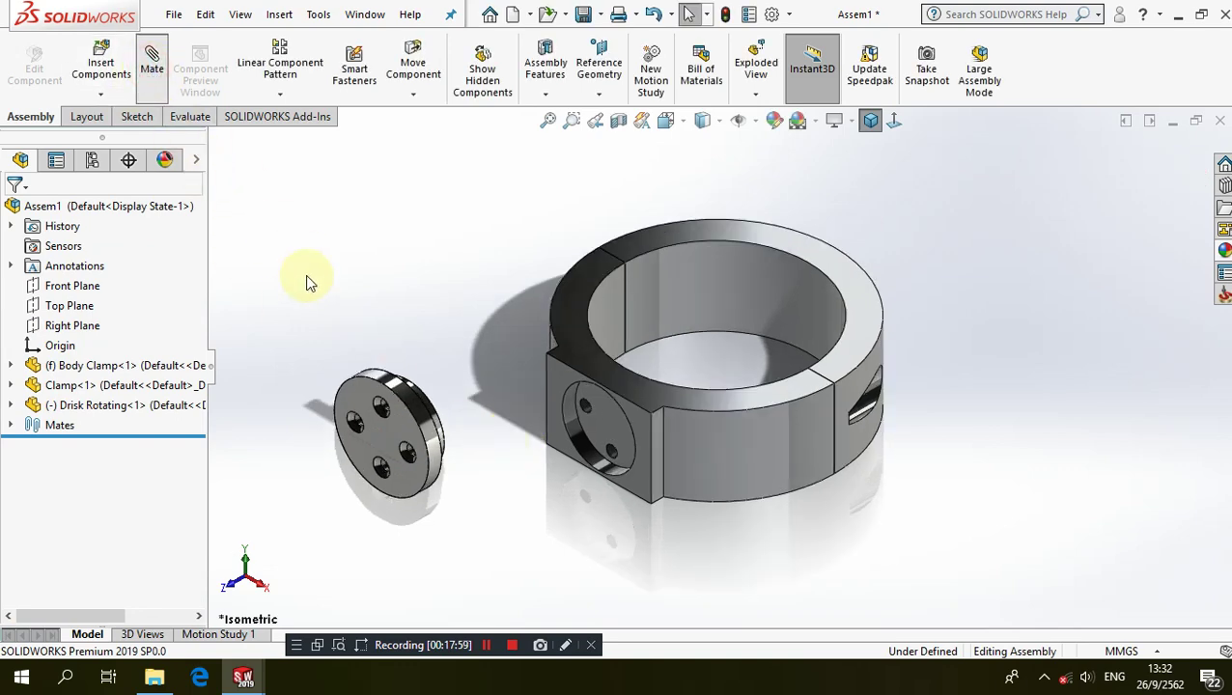
Make the disk's hole concentric with the clamp hole
scroll(489, 398, down, 2)
scroll(495, 403, down, 1)
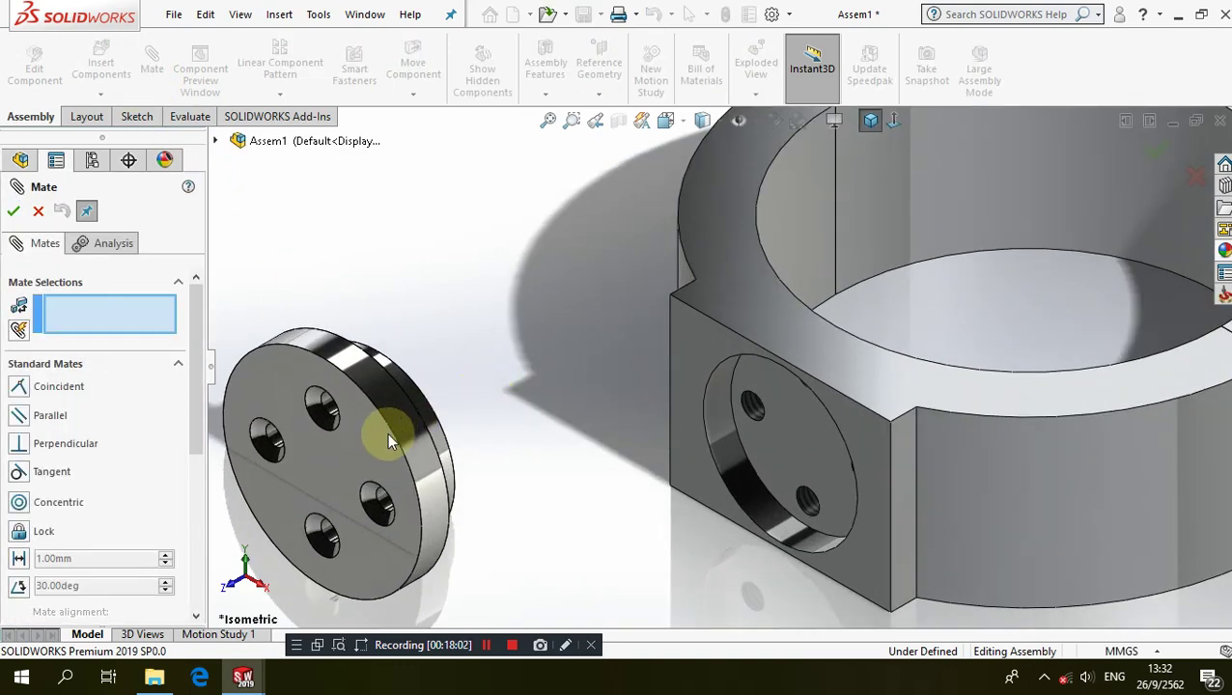
click(321, 406)
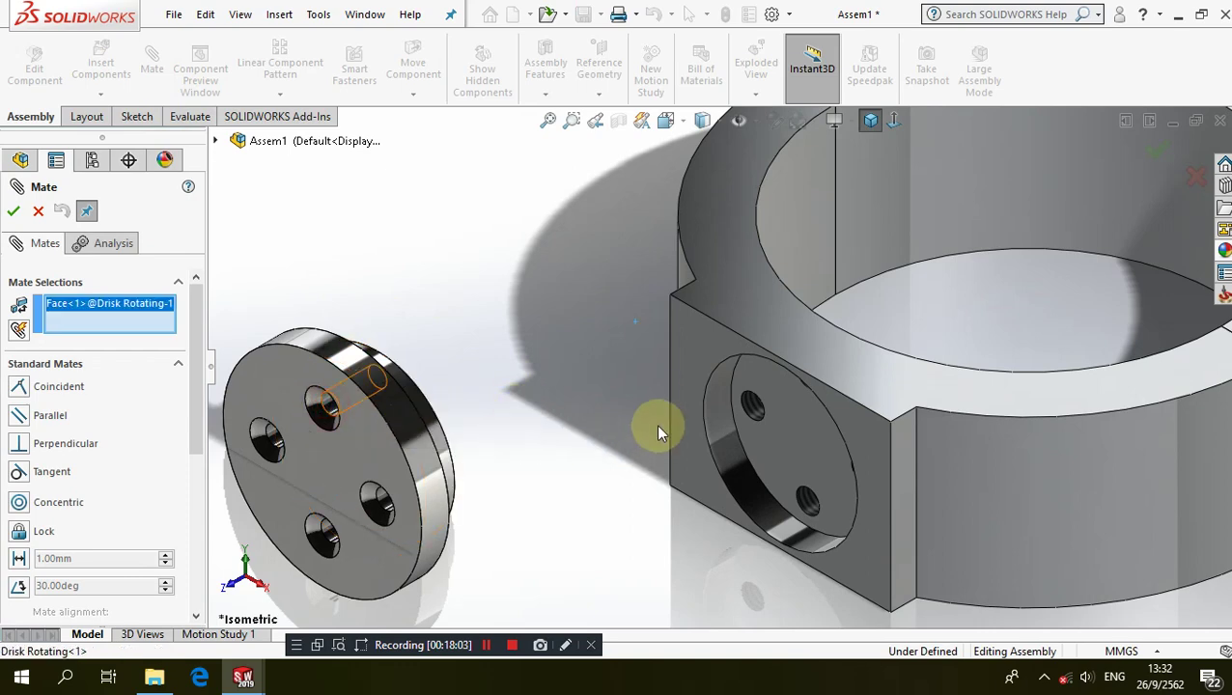
mouse_move(656, 424)
middle_down()
mouse_move(664, 349)
mouse_move(799, 328)
middle_up()
click(823, 322)
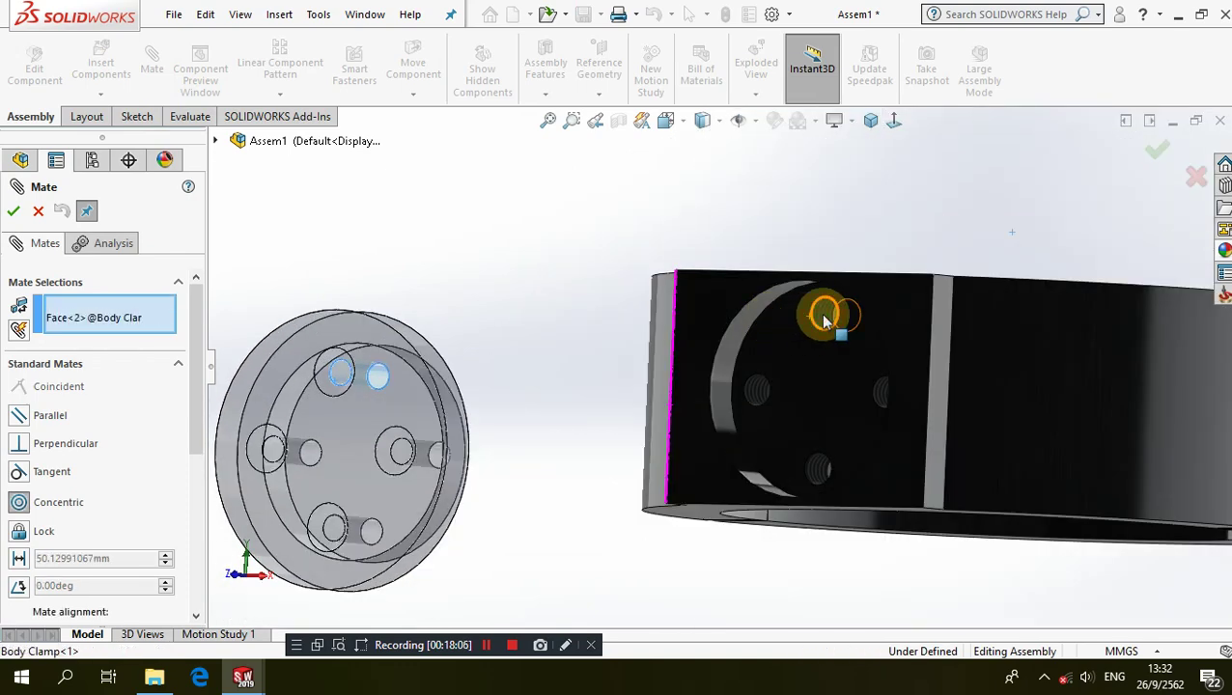
click(1071, 273)
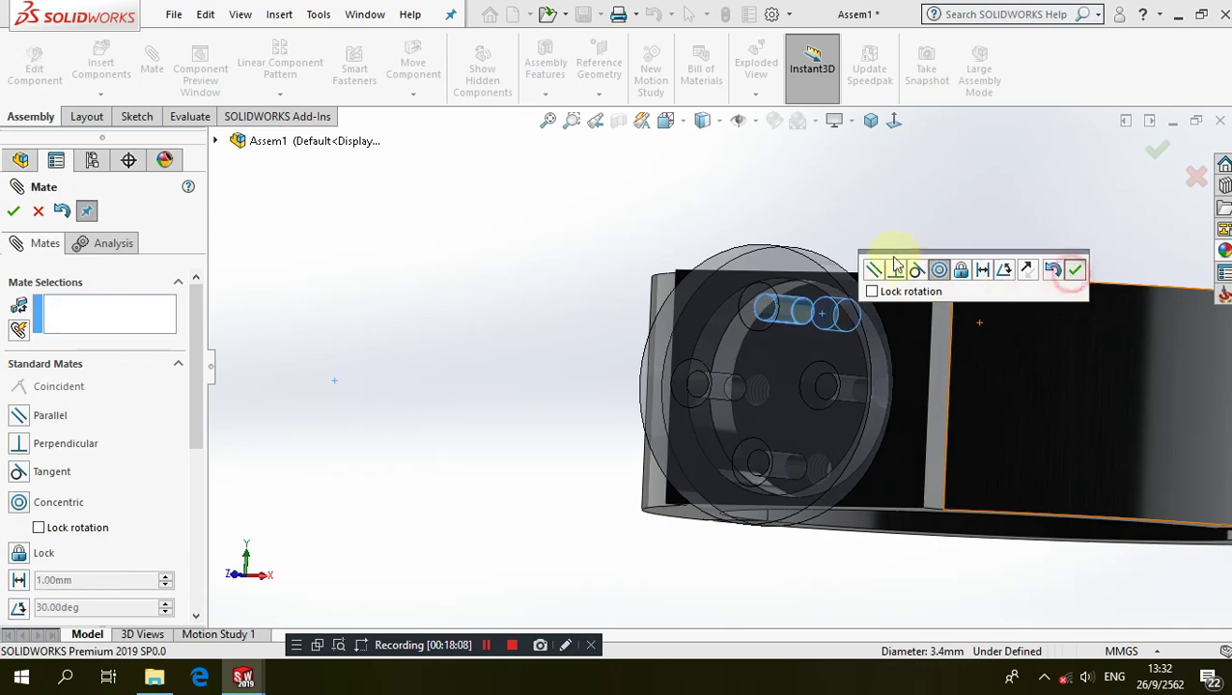
Mate the disk face coincident with the clamp's flat flange face, then return to isometric
mouse_move(861, 242)
middle_down()
mouse_move(798, 339)
mouse_move(816, 324)
middle_up()
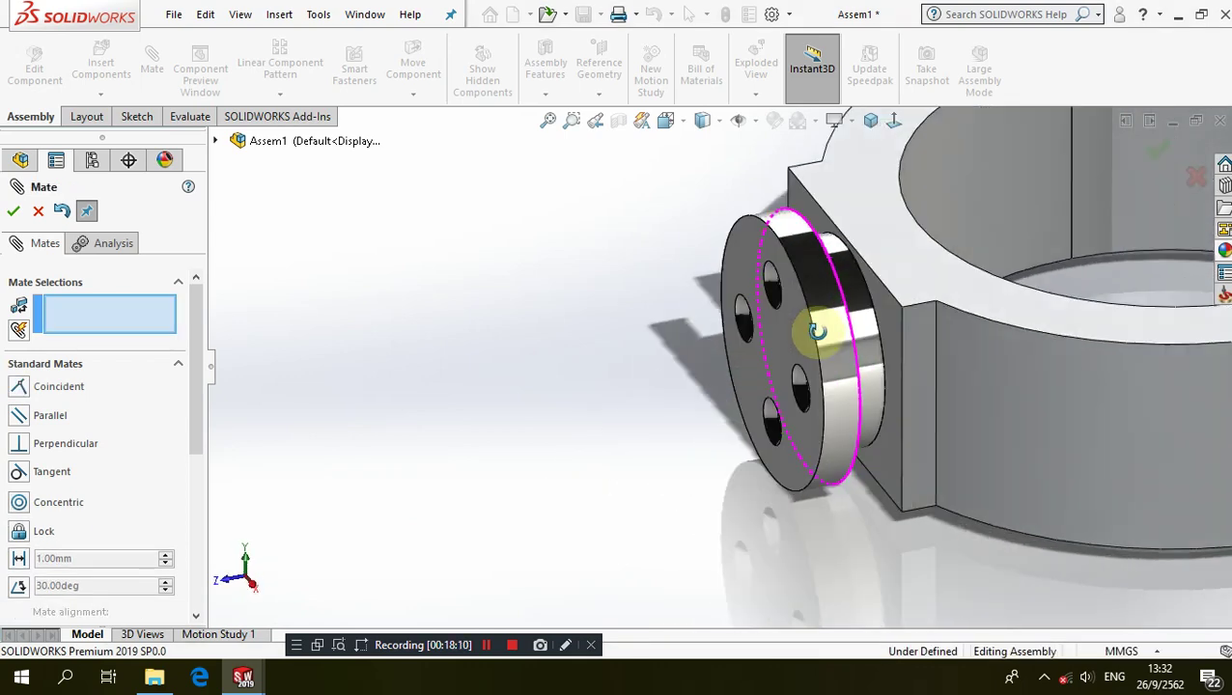
scroll(775, 232, down, 3)
click(748, 224)
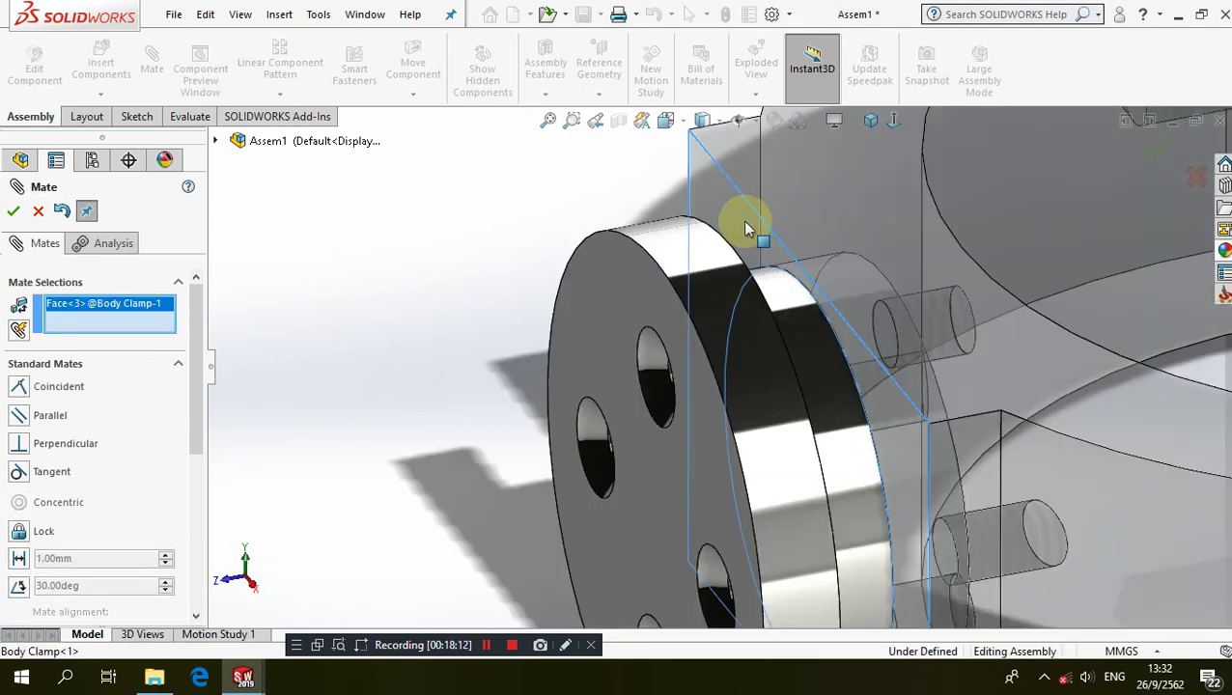
click(682, 254)
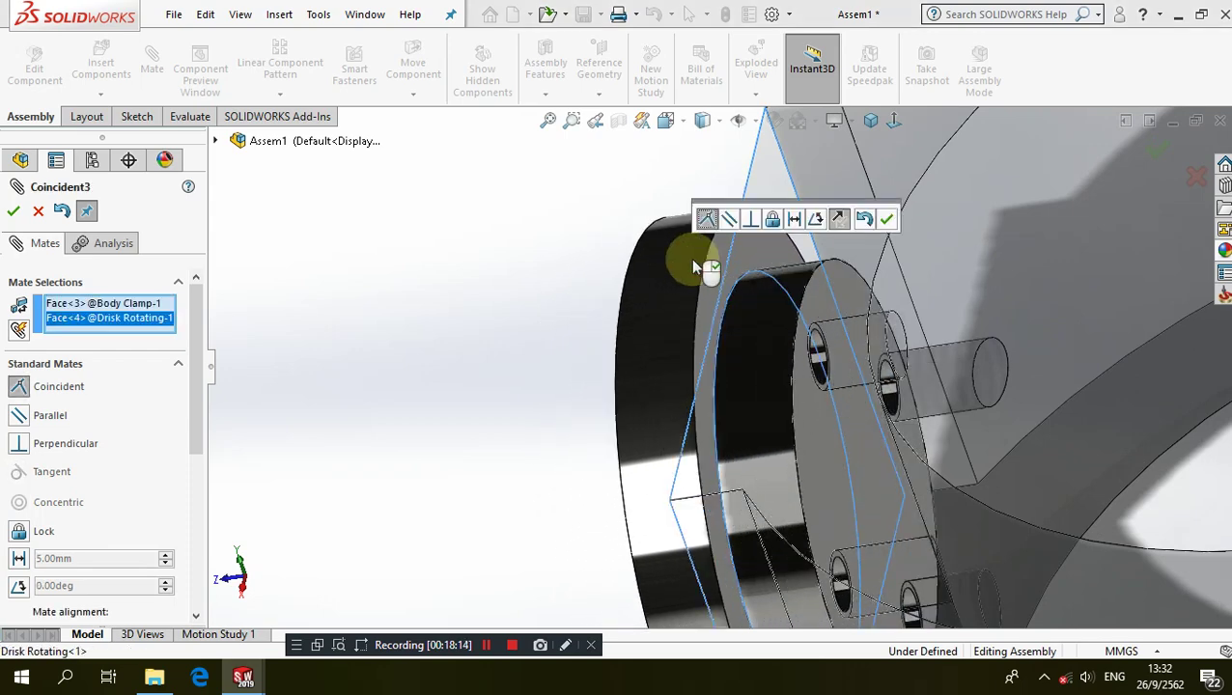
click(886, 219)
click(867, 124)
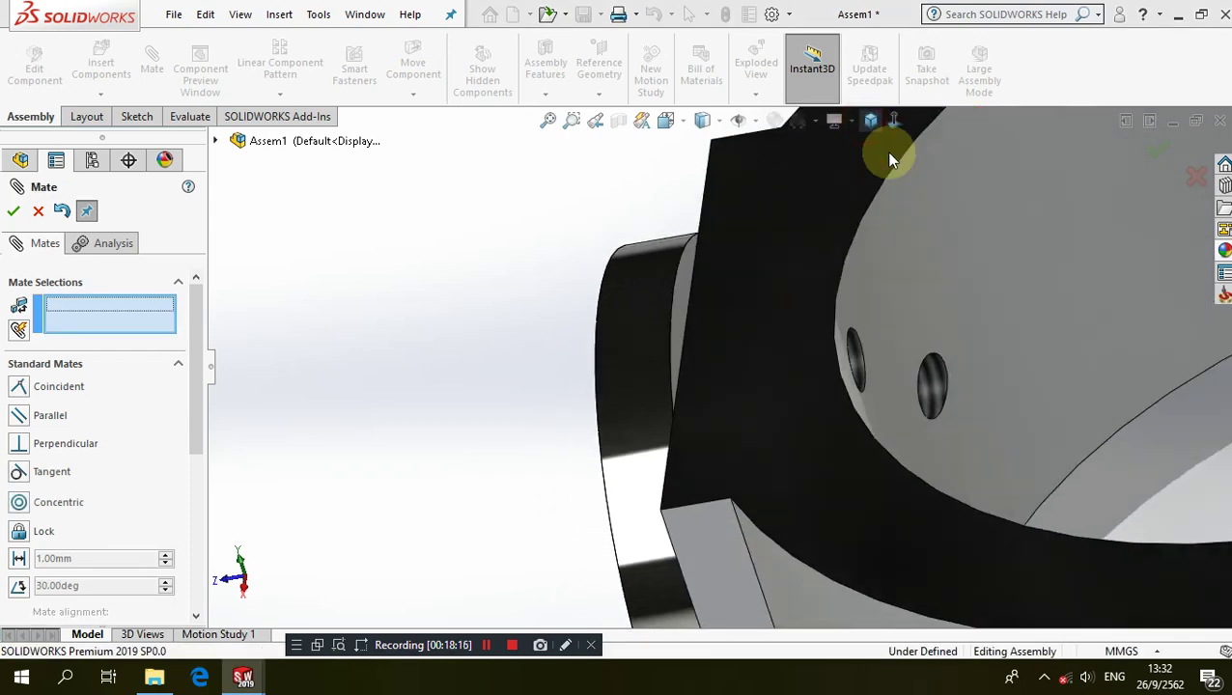
scroll(586, 468, down, 2)
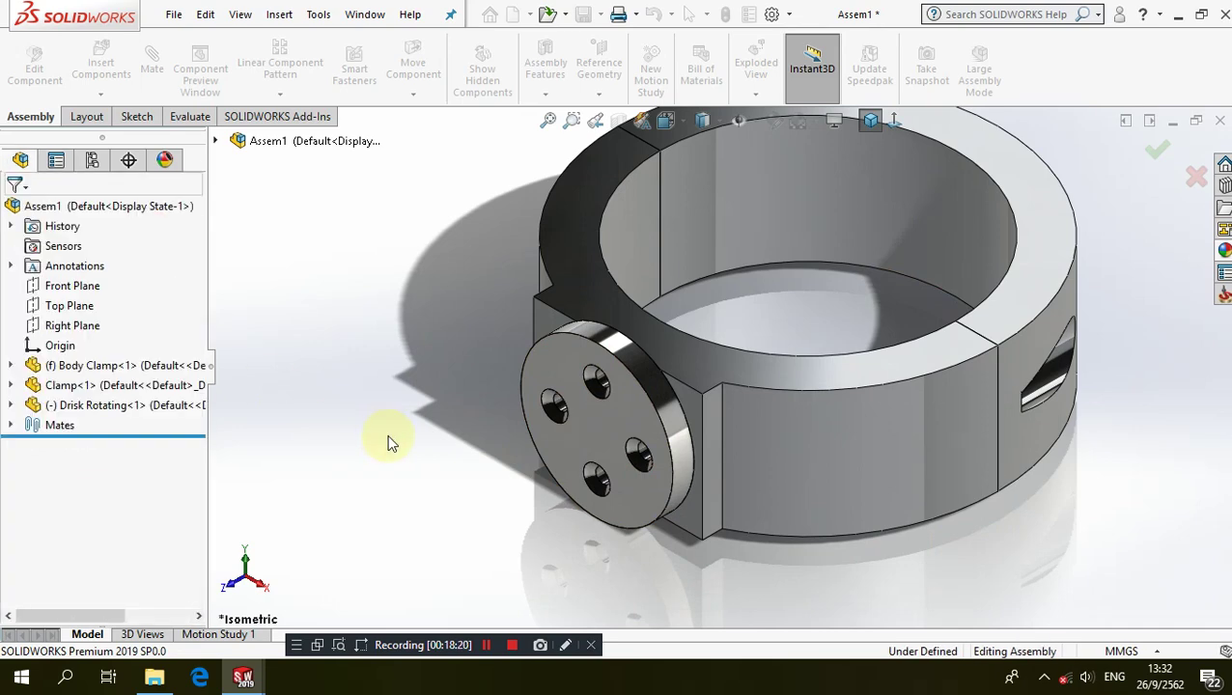
Close the mate session and orbit the clamp to tilted and oblique views of the pin hole
key(f)
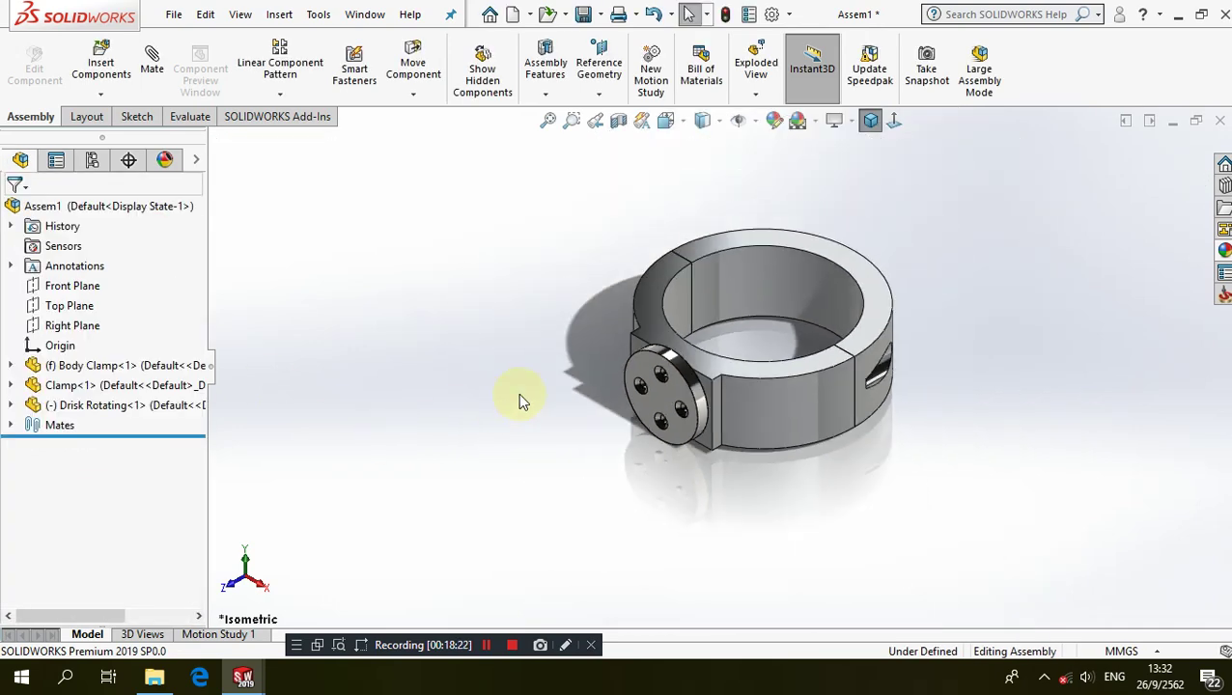
middle_drag(797, 461, 659, 515)
scroll(667, 385, down, 2)
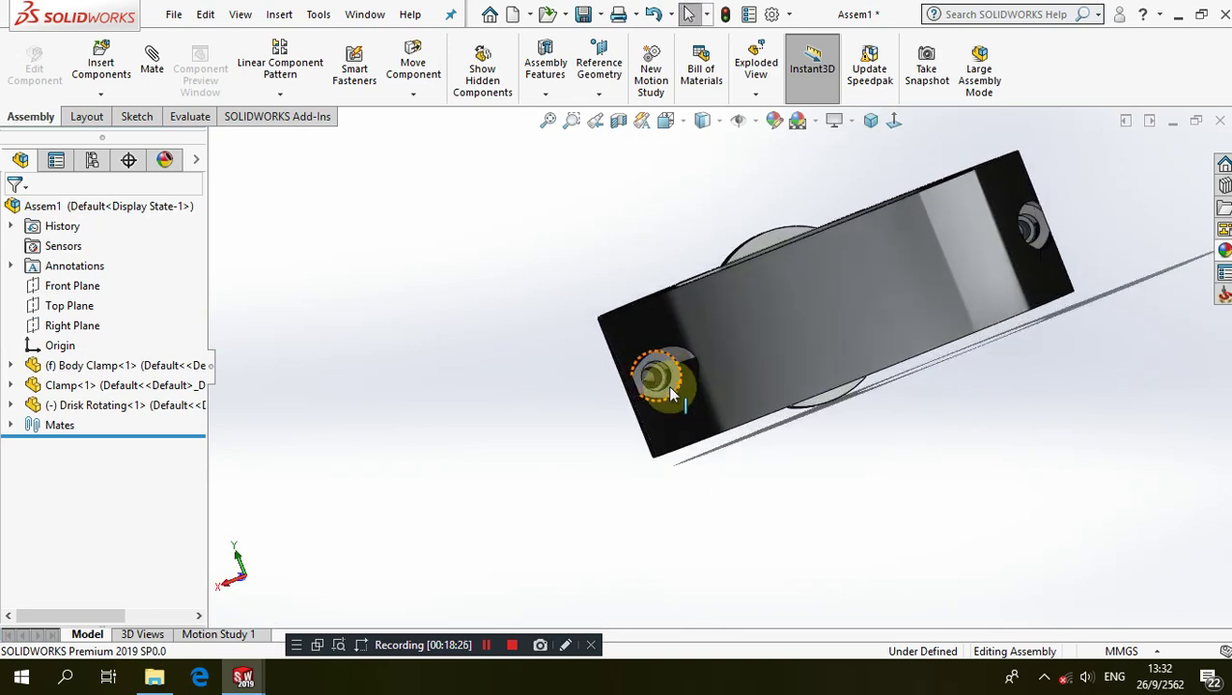
scroll(673, 391, down, 2)
scroll(641, 406, down, 2)
mouse_move(632, 404)
middle_down()
mouse_move(608, 399)
mouse_move(598, 415)
mouse_move(698, 322)
mouse_move(723, 267)
middle_up()
Return the clamp to the isometric view and show the Design Library beside it
scroll(736, 358, up, 2)
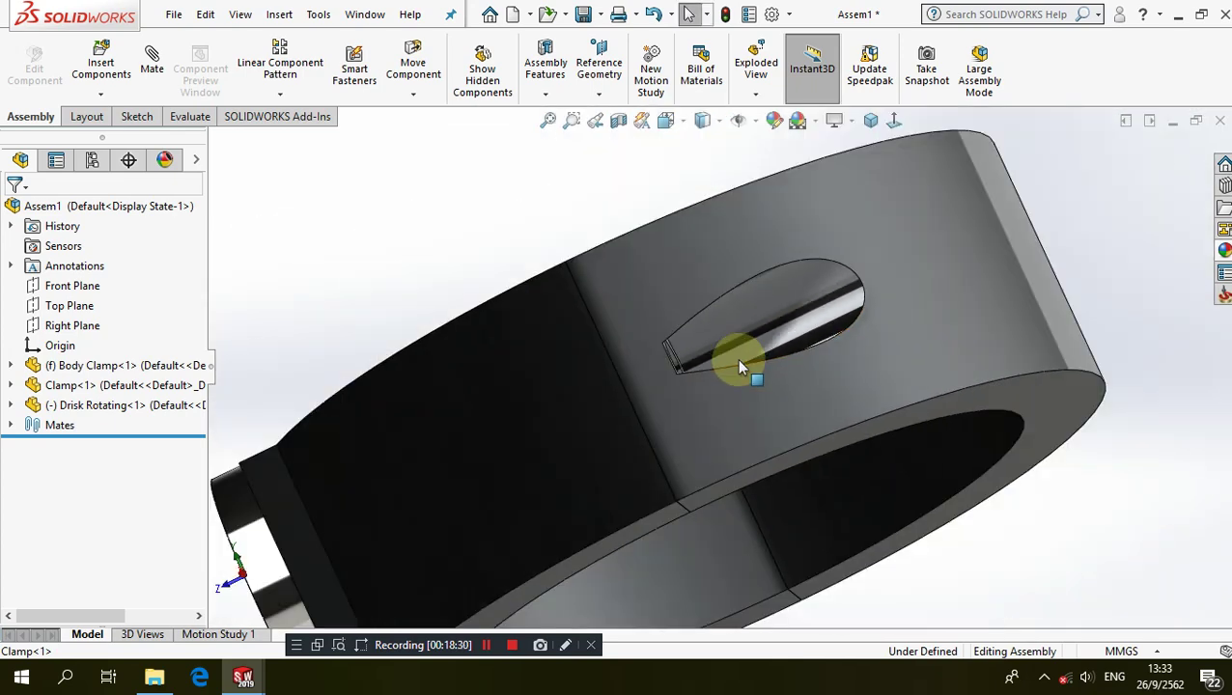
scroll(737, 358, up, 3)
click(870, 121)
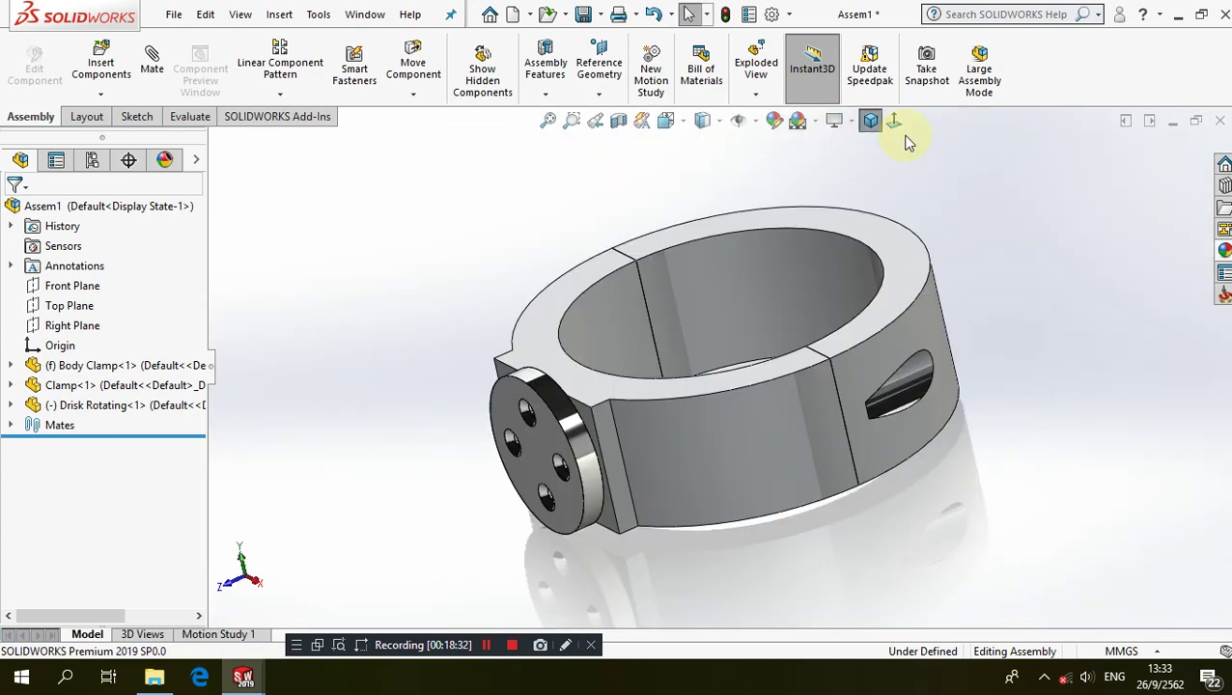
click(1224, 186)
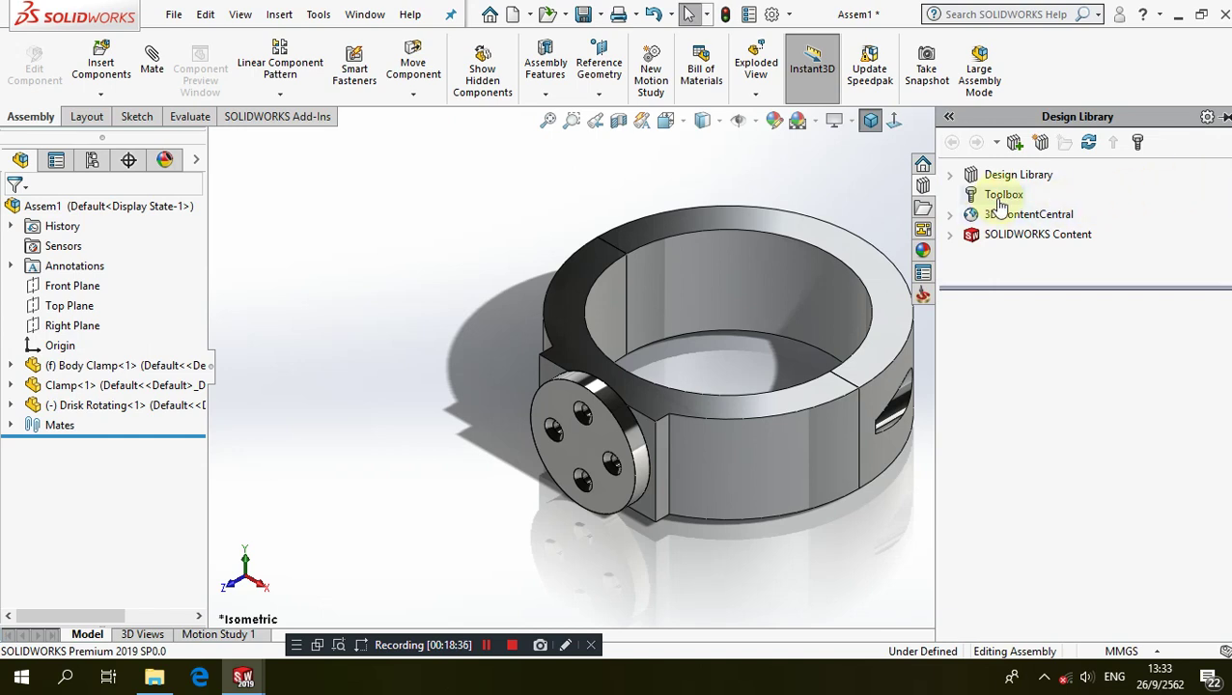
Activate the Toolbox add-in and browse to ANSI Metric > Bolts and Screws > Socket Head Screws
click(1002, 196)
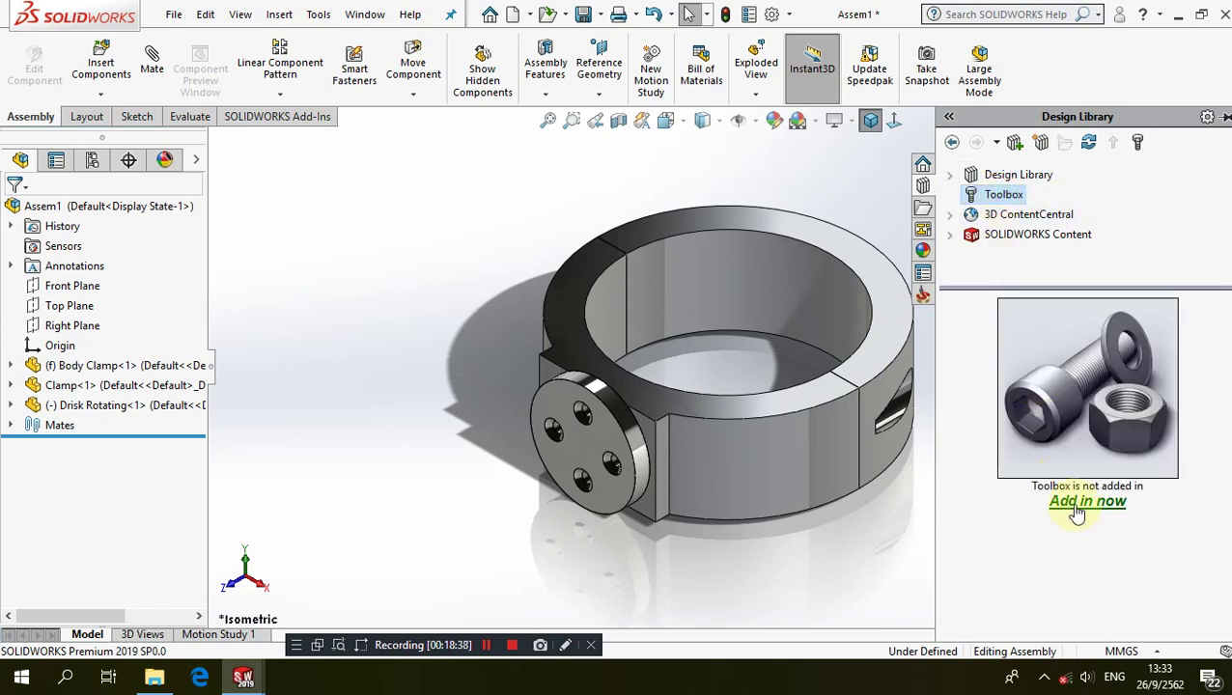
click(1072, 503)
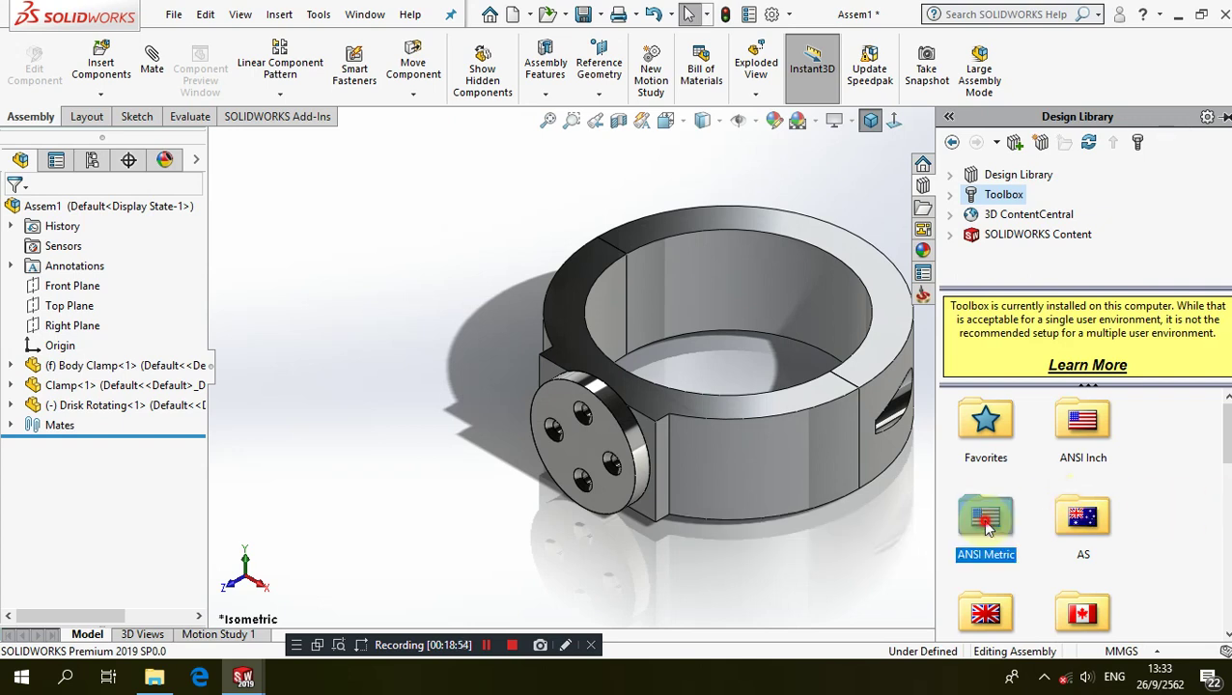
double_click(987, 524)
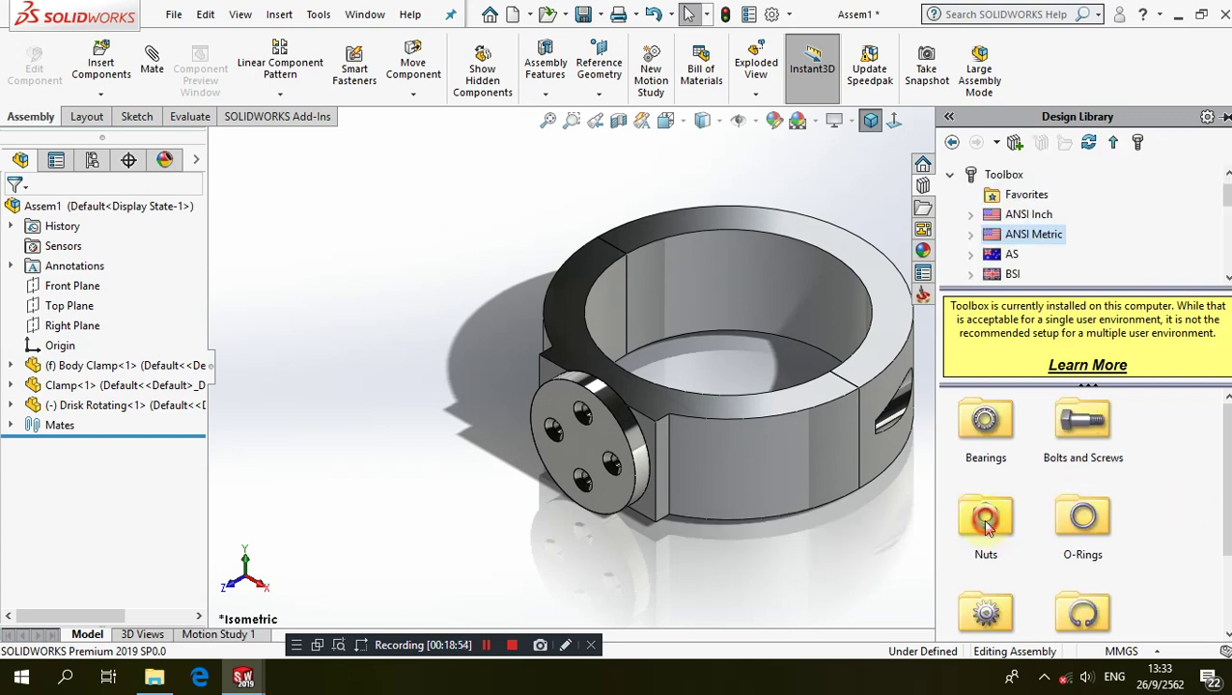
double_click(1067, 427)
scroll(1040, 484, down, 1)
scroll(1040, 485, up, 1)
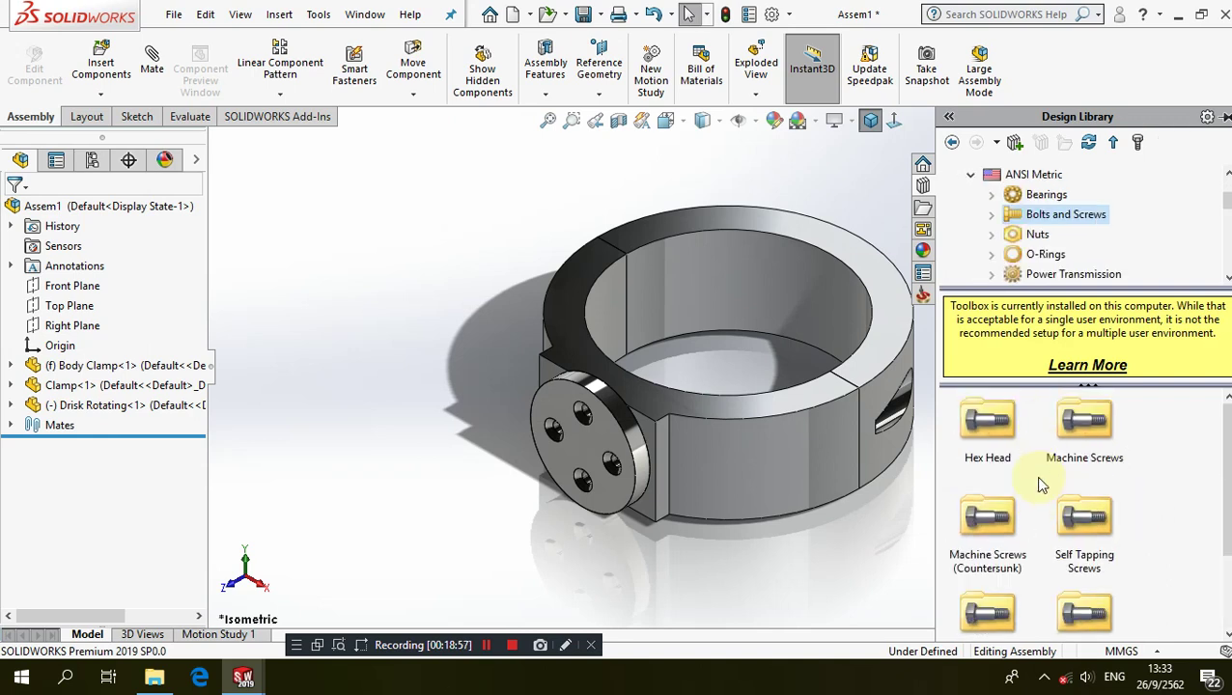
scroll(1041, 484, down, 1)
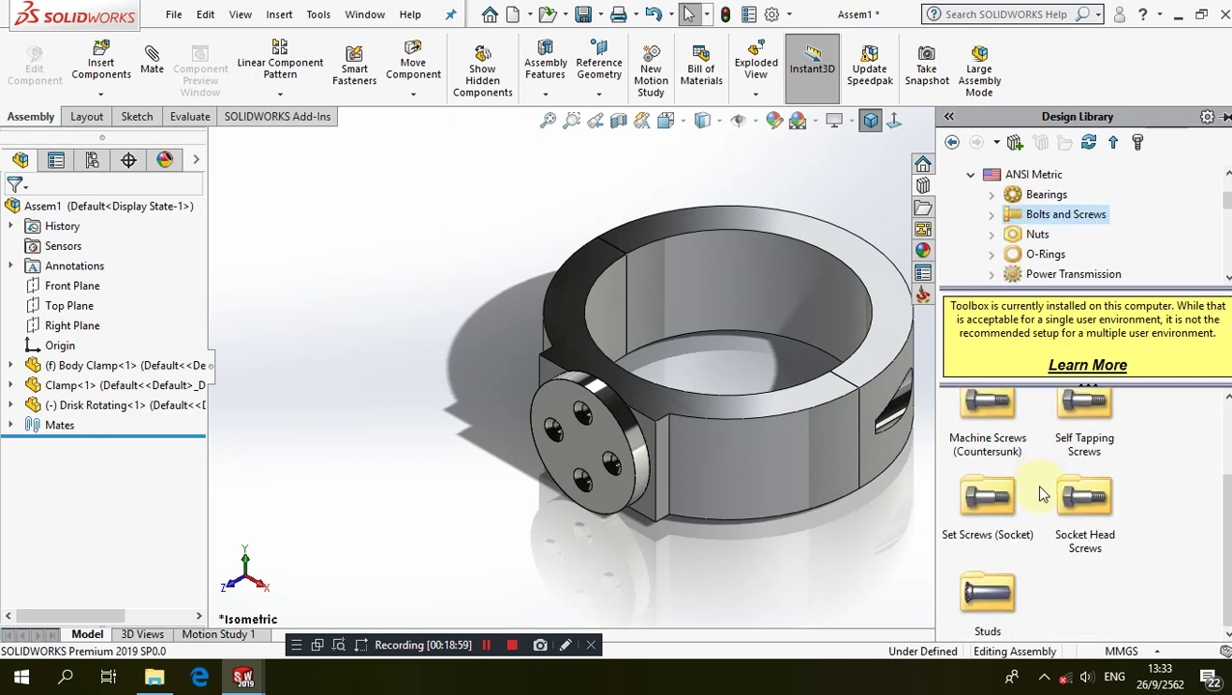
double_click(1084, 495)
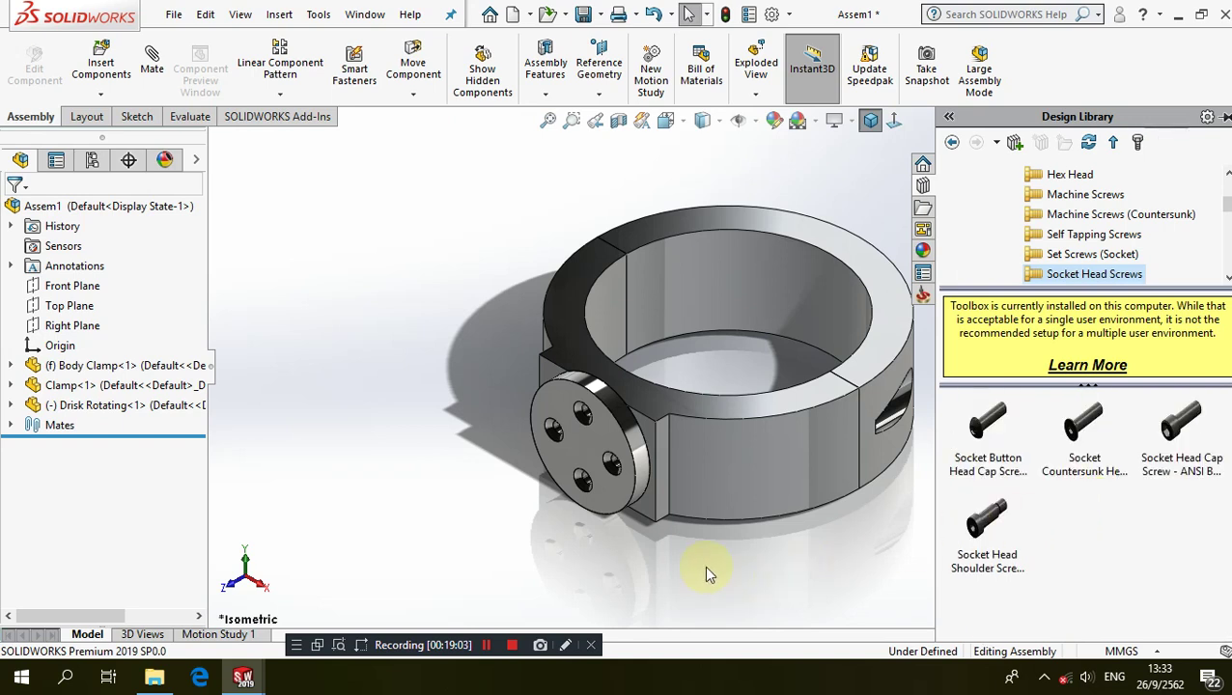
Drag a Socket Countersunk Head screw onto the disk and drop it into a hole
middle_drag(845, 358, 668, 444)
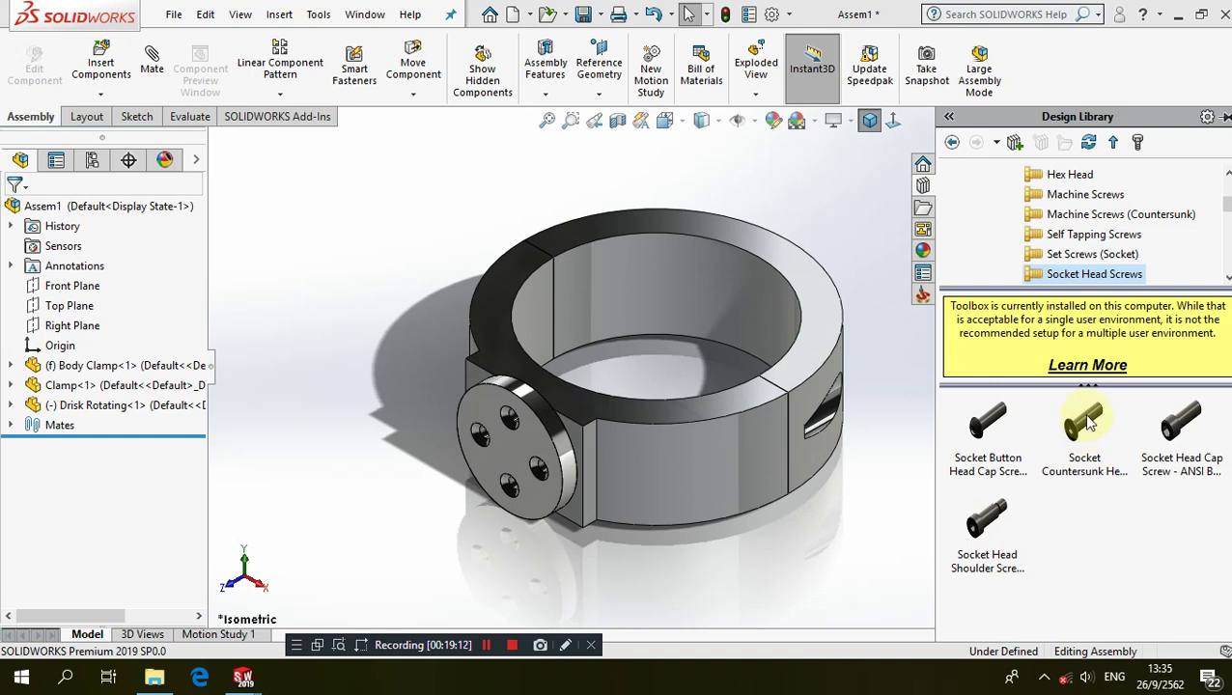
drag(1064, 416, 609, 479)
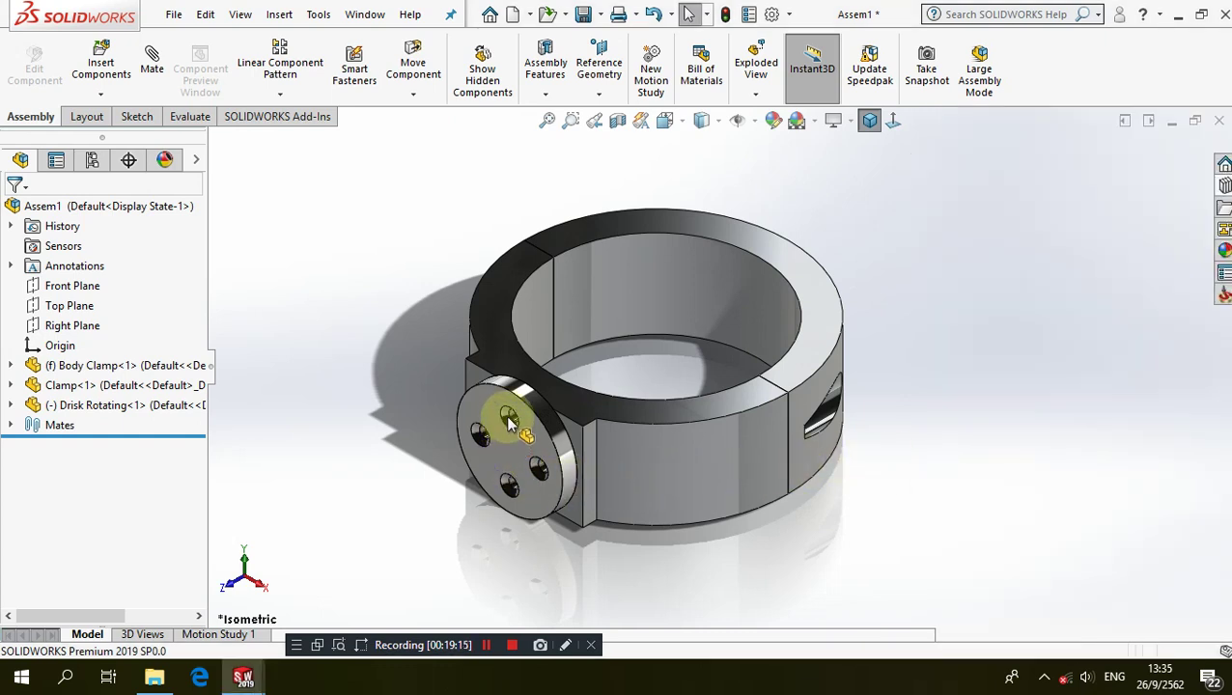
mouse_move(508, 422)
mouse_down()
mouse_move(502, 431)
mouse_move(512, 422)
mouse_up()
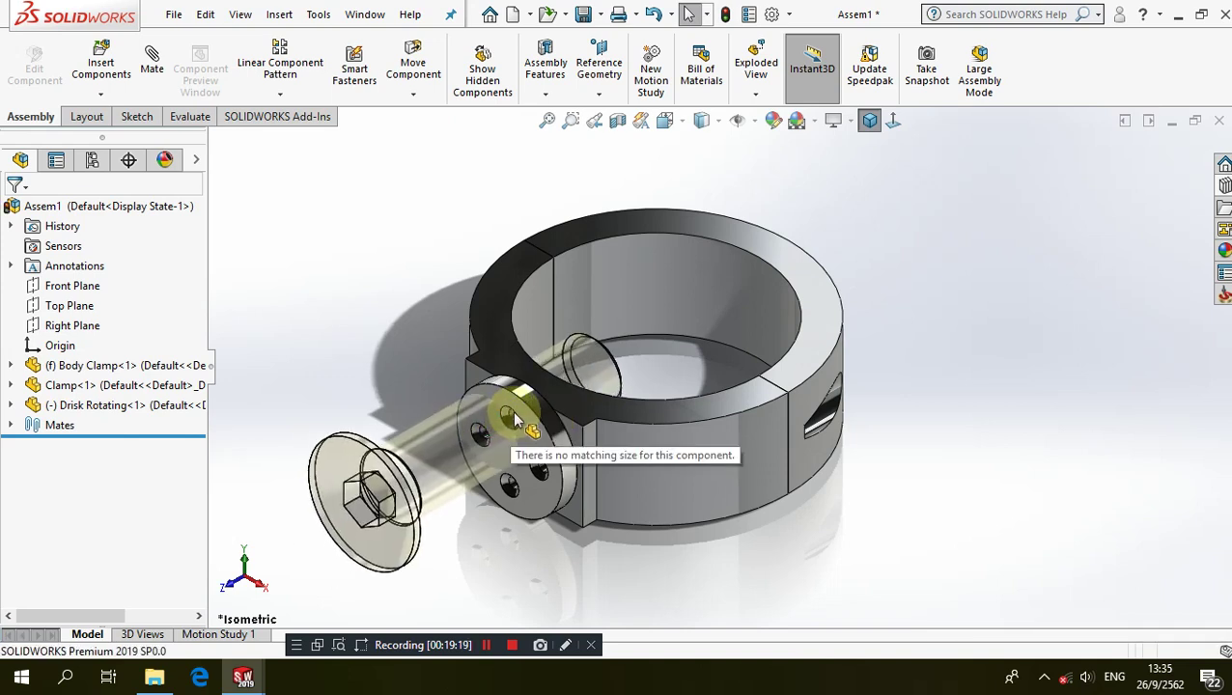
mouse_move(512, 421)
mouse_down()
mouse_move(501, 537)
mouse_move(556, 418)
mouse_up()
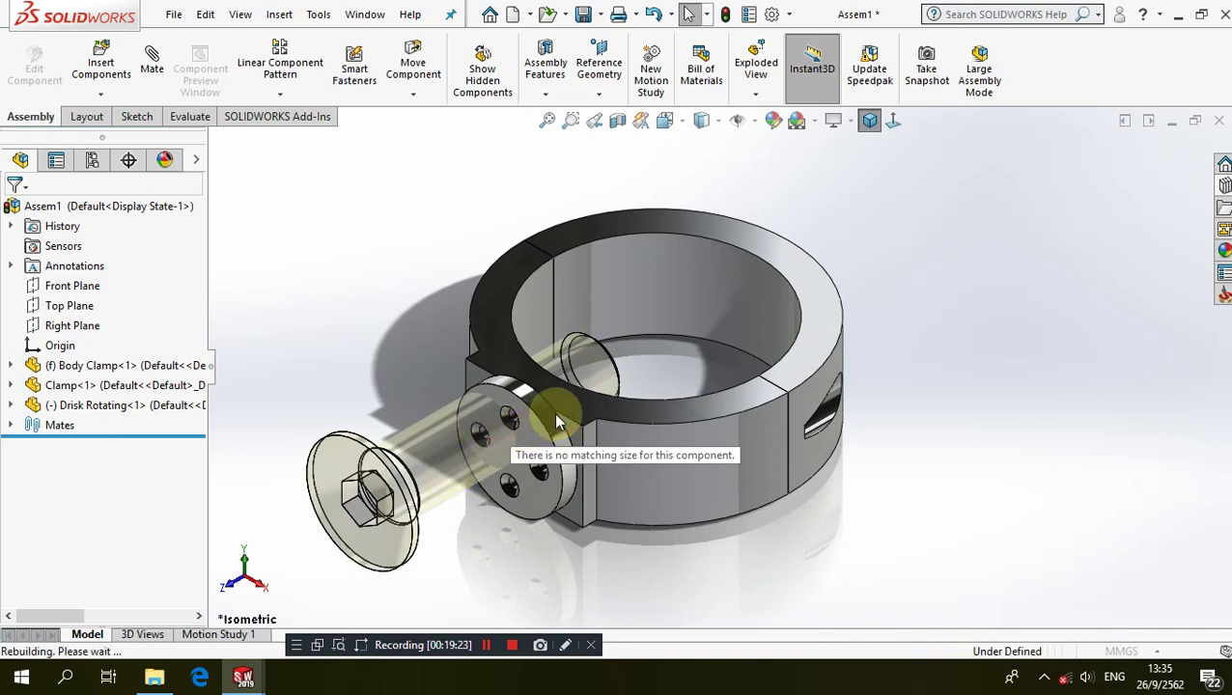
drag(553, 413, 553, 413)
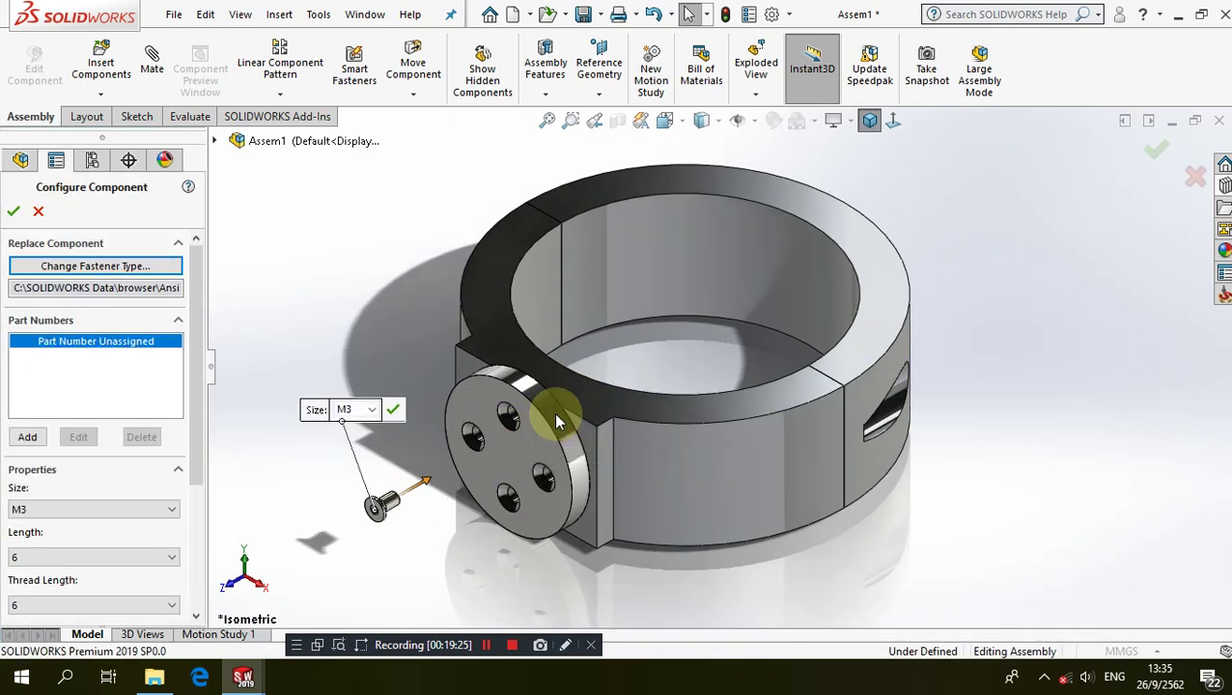
Configure the countersunk screw as M3 with length 12, place one copy, and stop inserting
scroll(519, 421, down, 2)
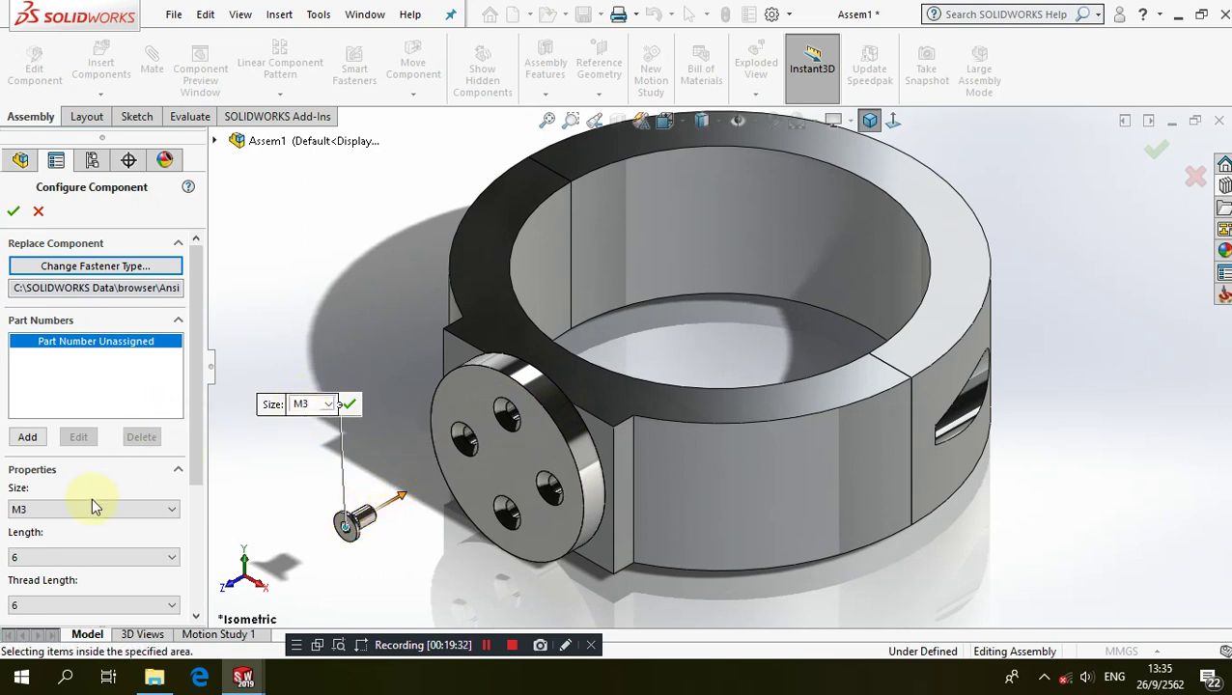
drag(197, 427, 198, 494)
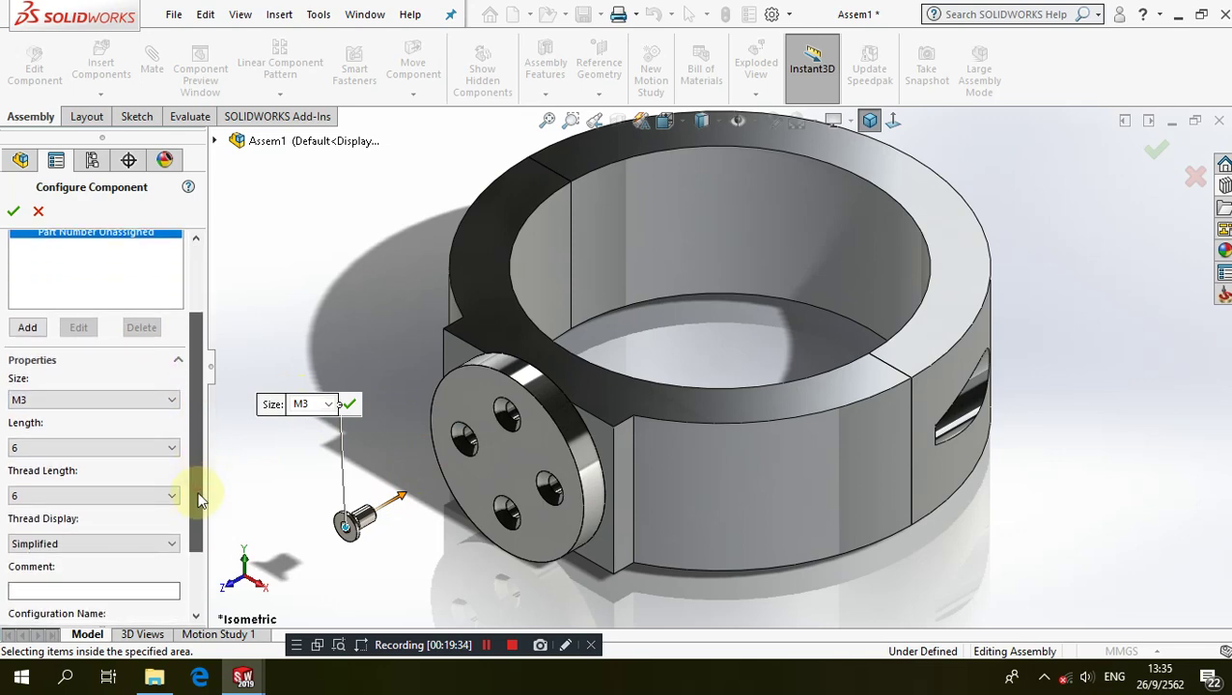
scroll(366, 515, down, 2)
scroll(391, 525, down, 3)
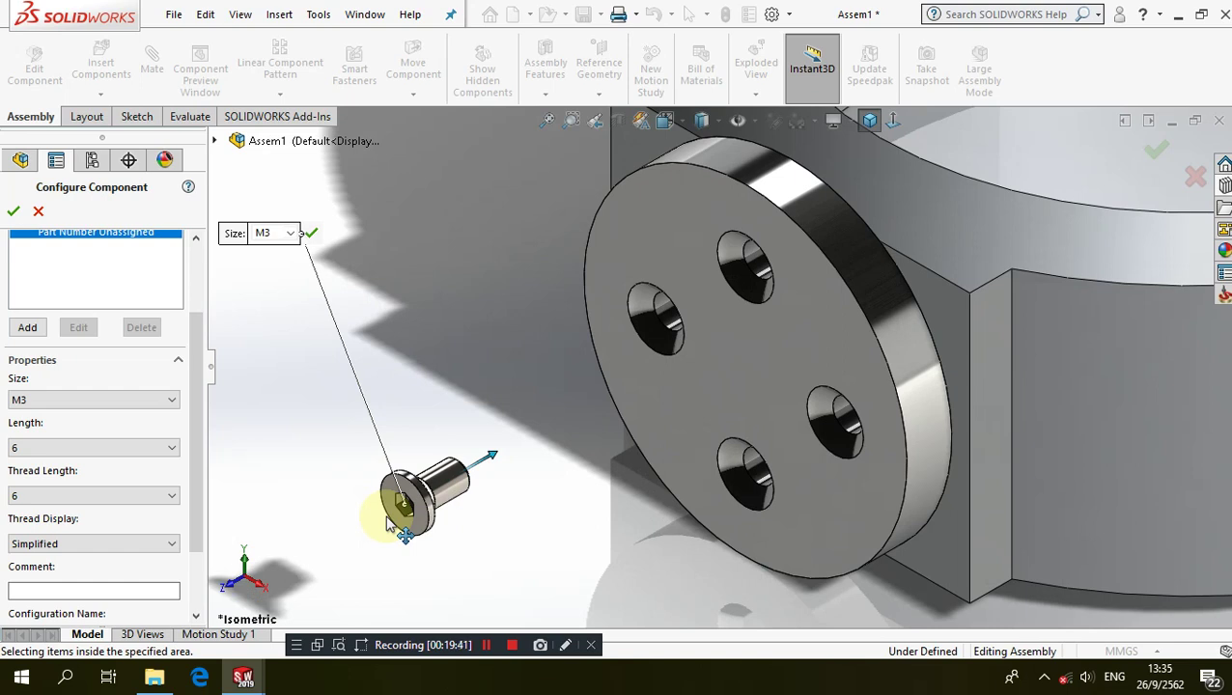
click(116, 449)
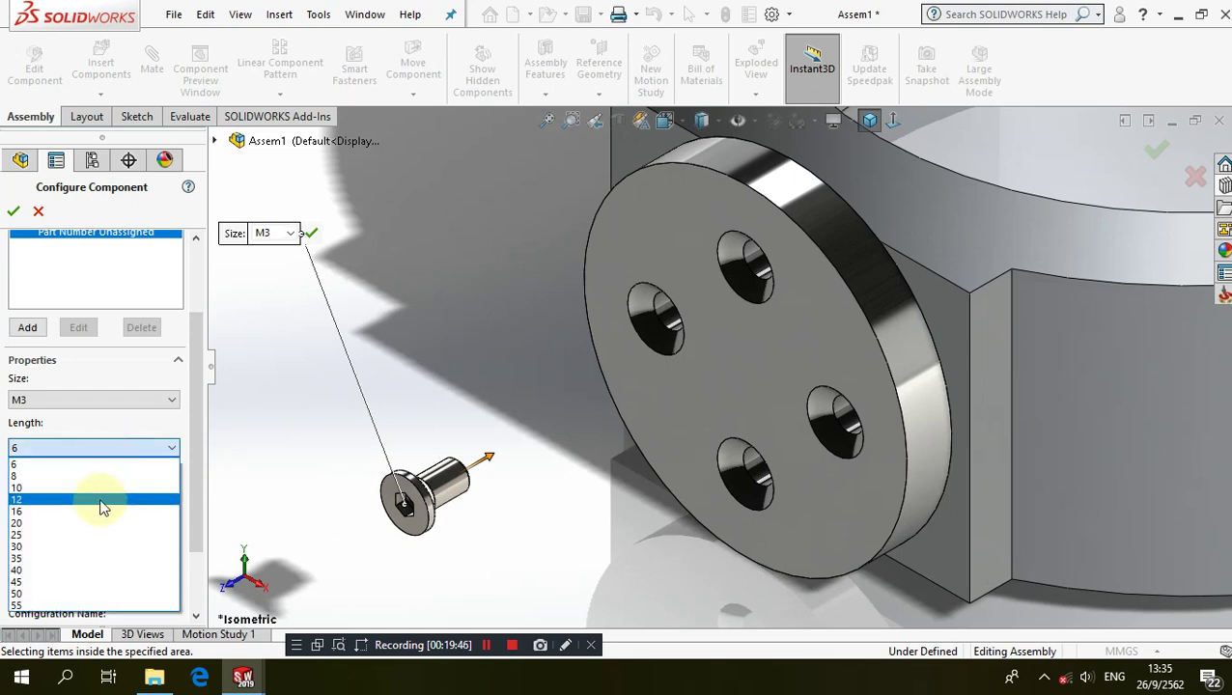
click(93, 488)
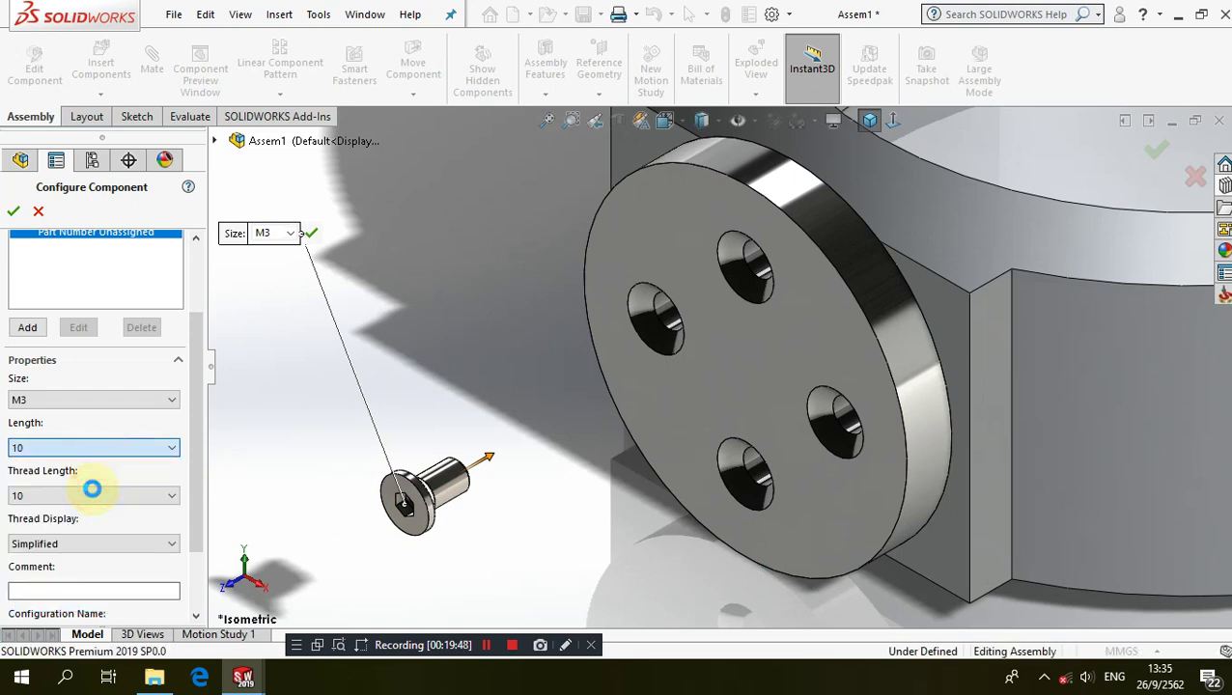
mouse_move(809, 398)
middle_down()
mouse_move(765, 380)
mouse_move(765, 422)
middle_up()
click(75, 448)
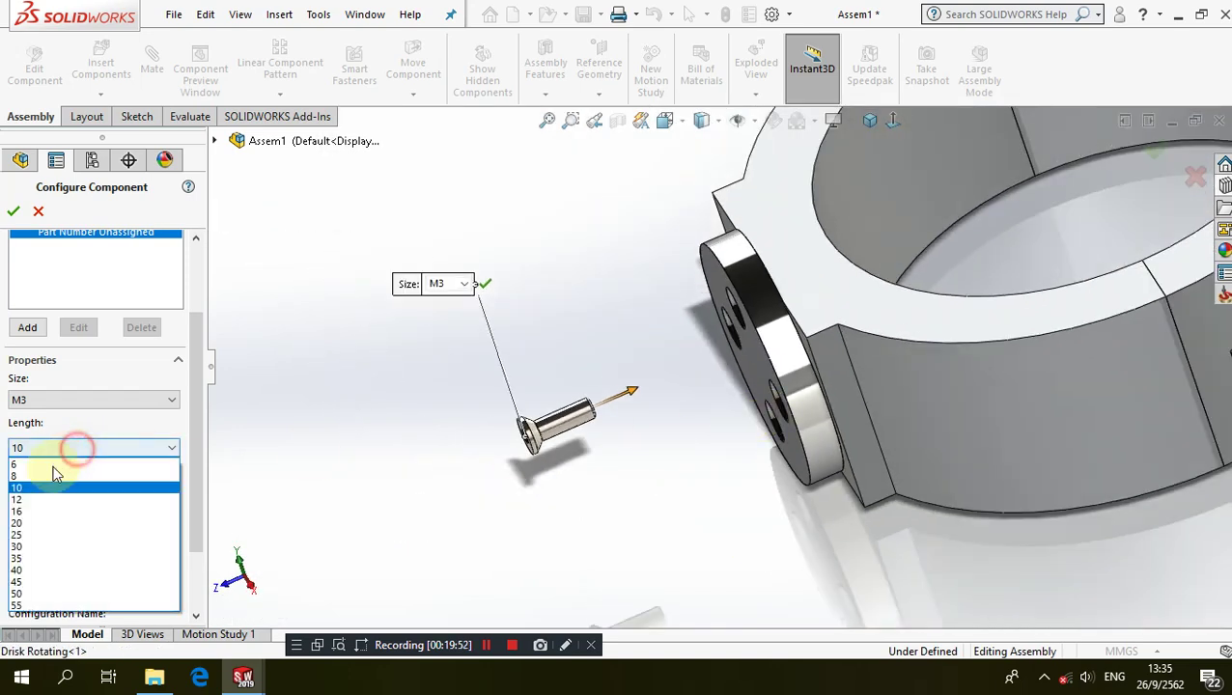
click(54, 500)
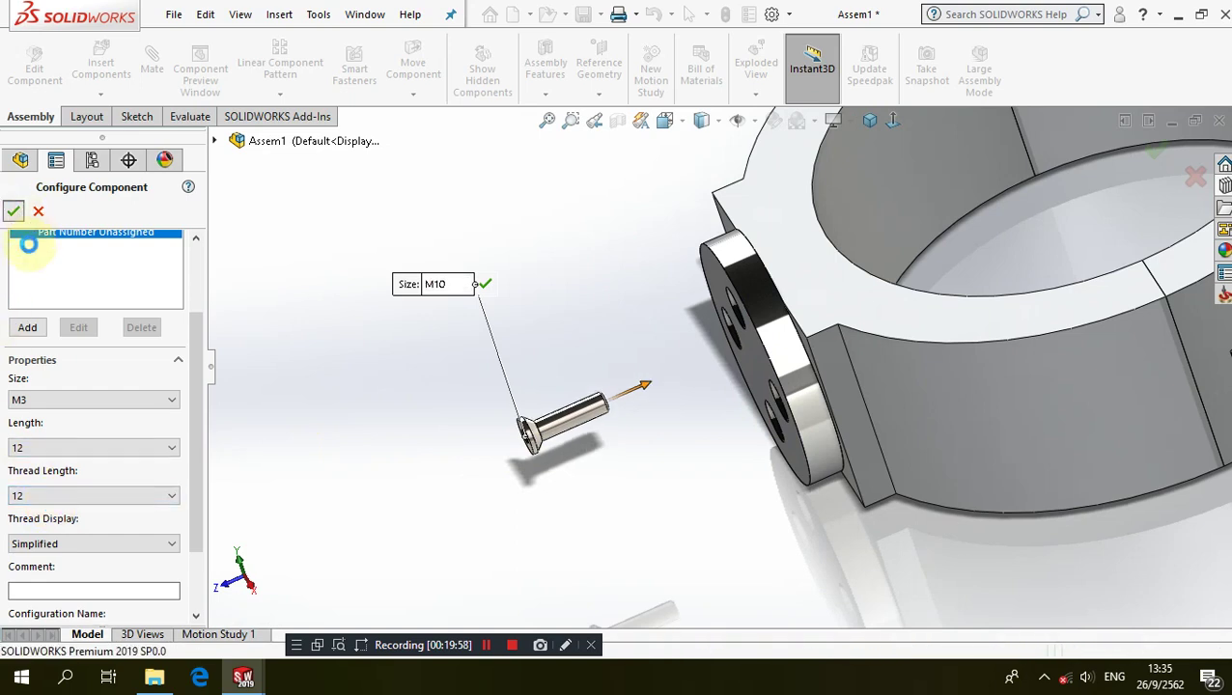
key(Return)
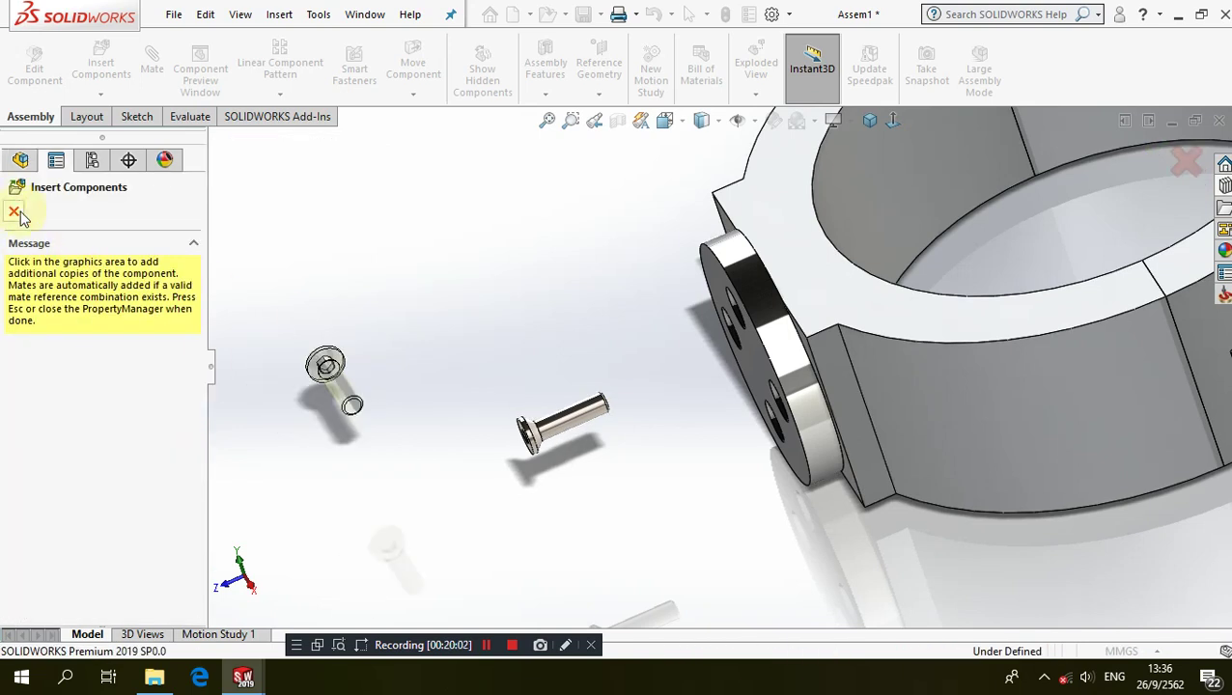
click(11, 209)
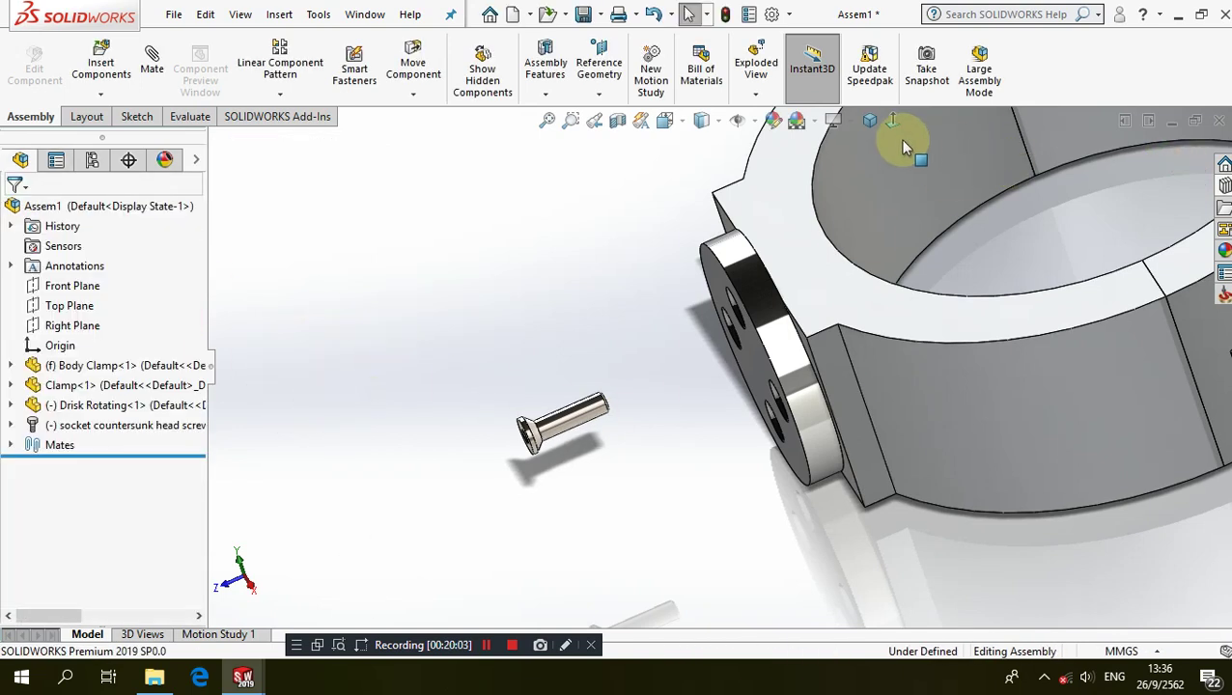
Mate the countersunk screw's shank concentric with one of the disk's holes
click(873, 121)
scroll(622, 369, down, 3)
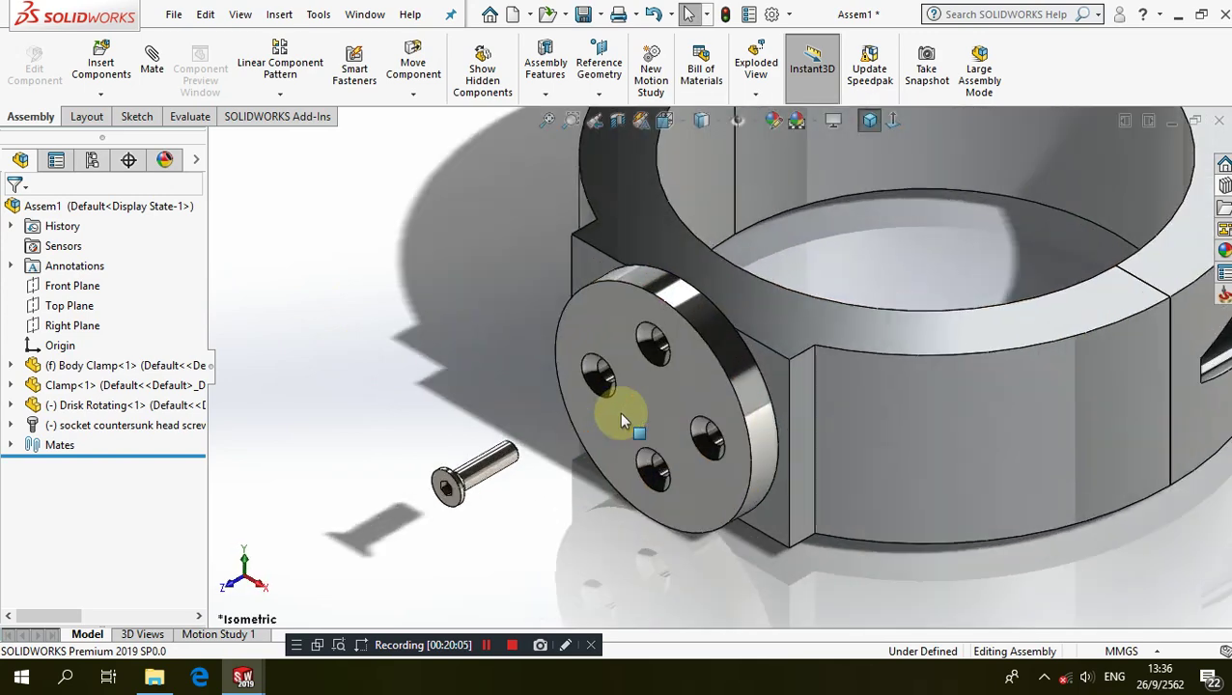
scroll(337, 313, down, 2)
click(152, 63)
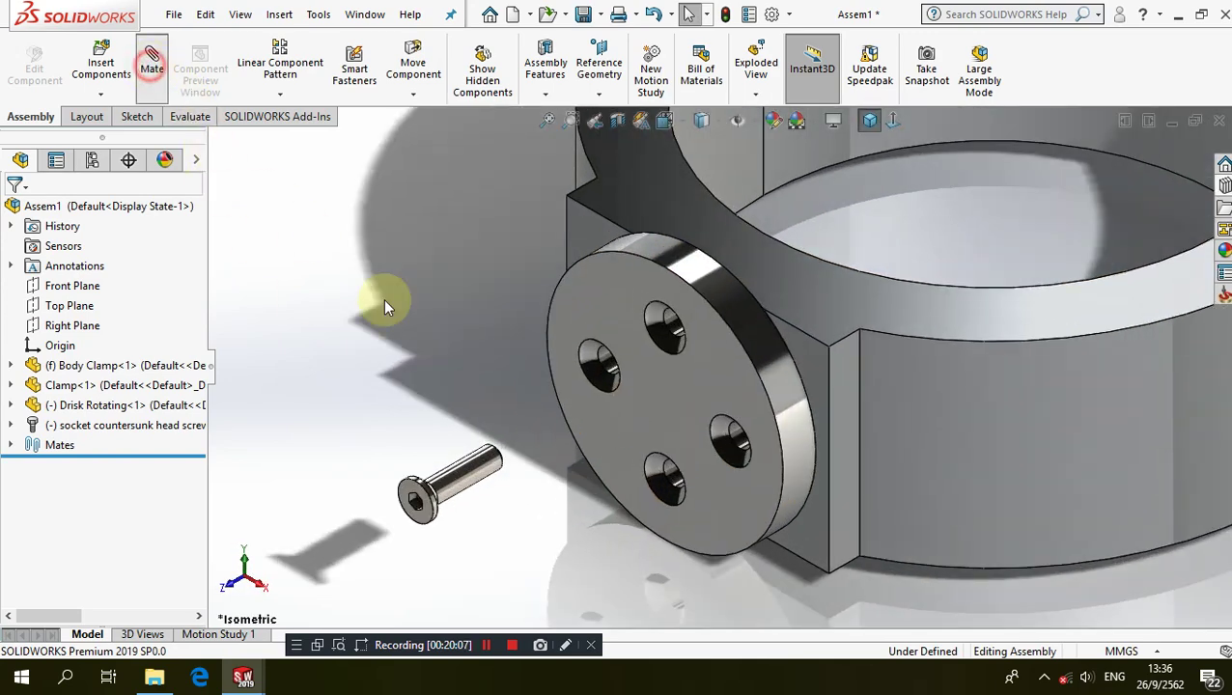
click(485, 465)
click(668, 333)
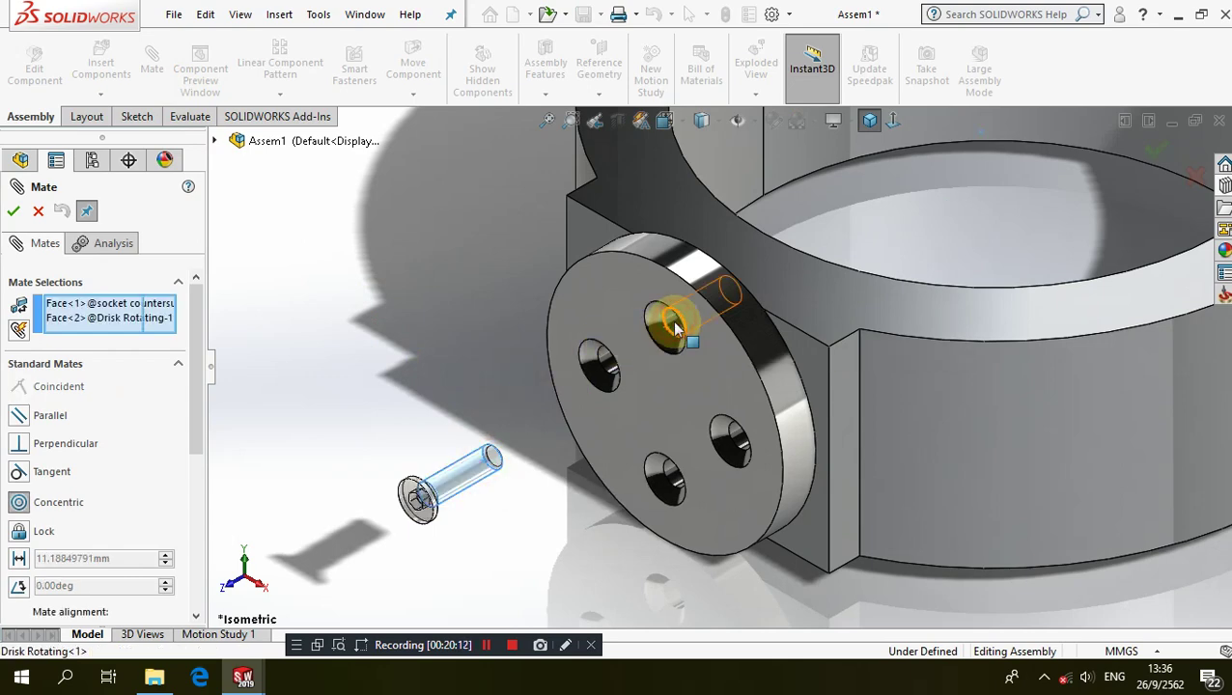
scroll(676, 328, down, 3)
scroll(676, 328, down, 2)
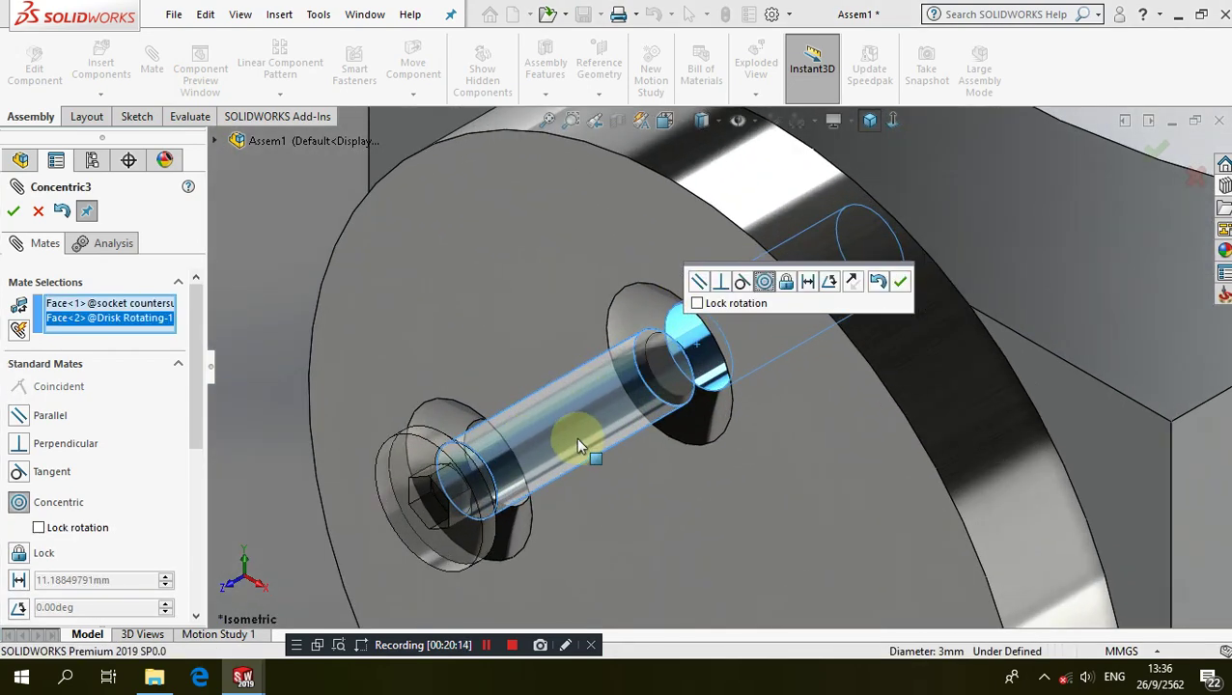
click(908, 280)
Mate the screw head face coincident with the disk's front face so it sits flush
click(762, 426)
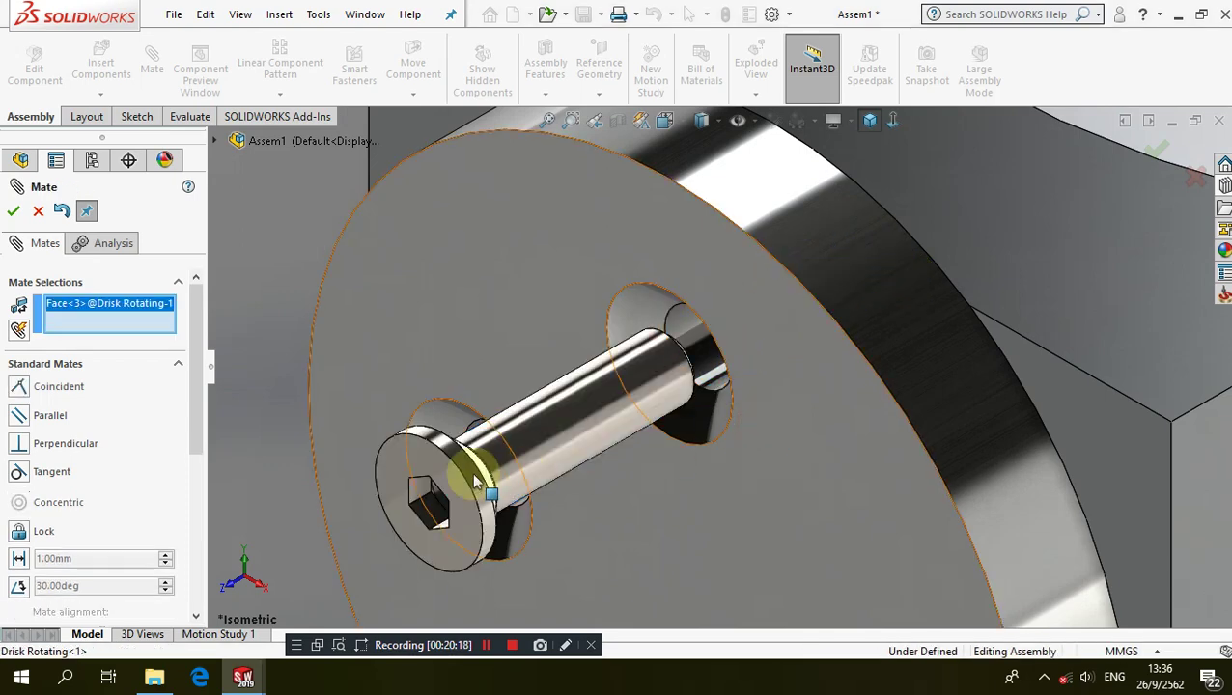
click(392, 464)
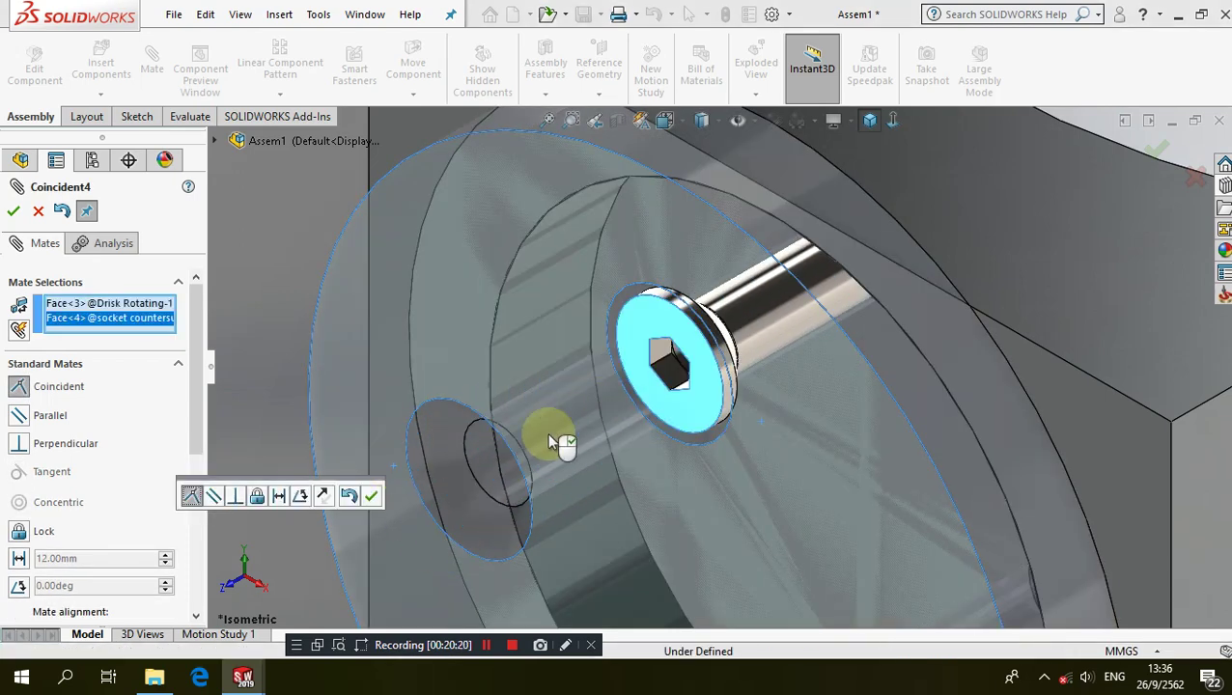
click(372, 486)
scroll(626, 412, up, 3)
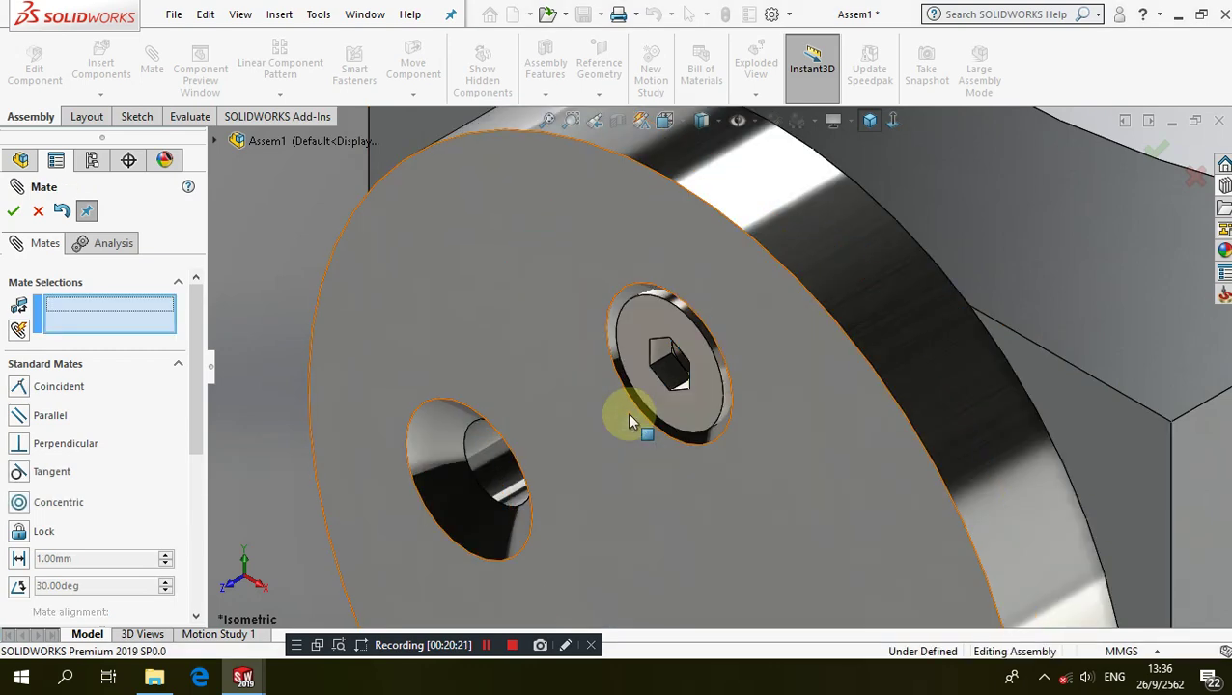
scroll(627, 412, up, 5)
scroll(627, 412, up, 4)
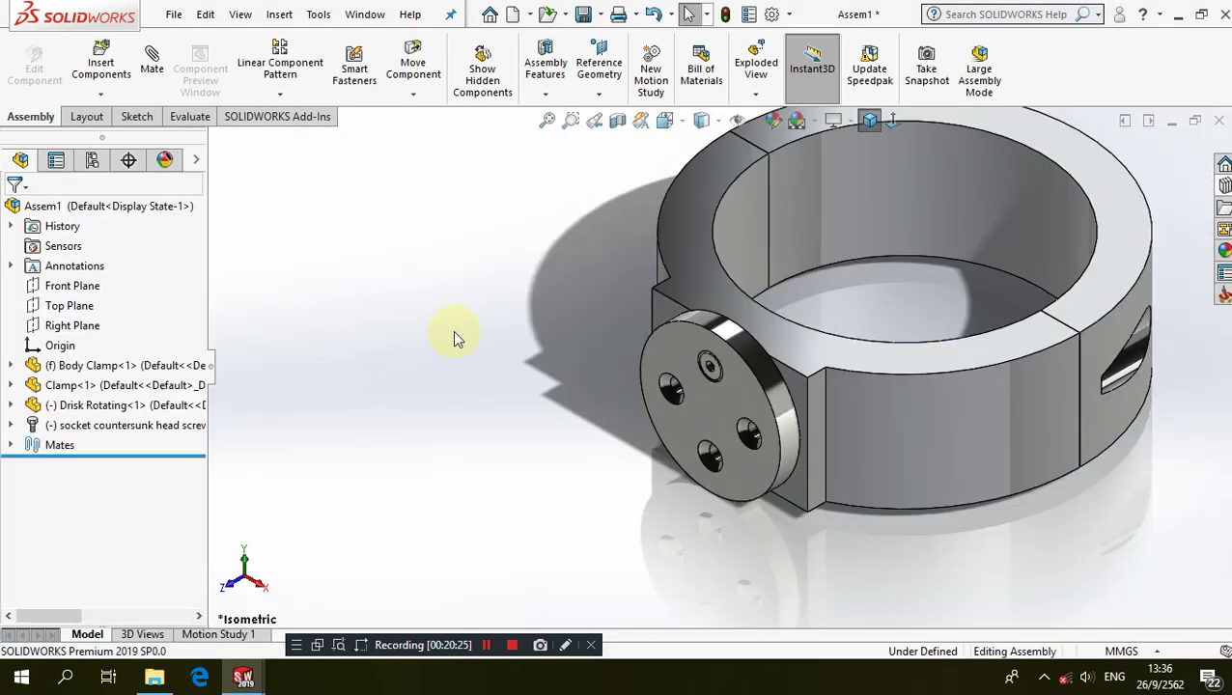
click(280, 93)
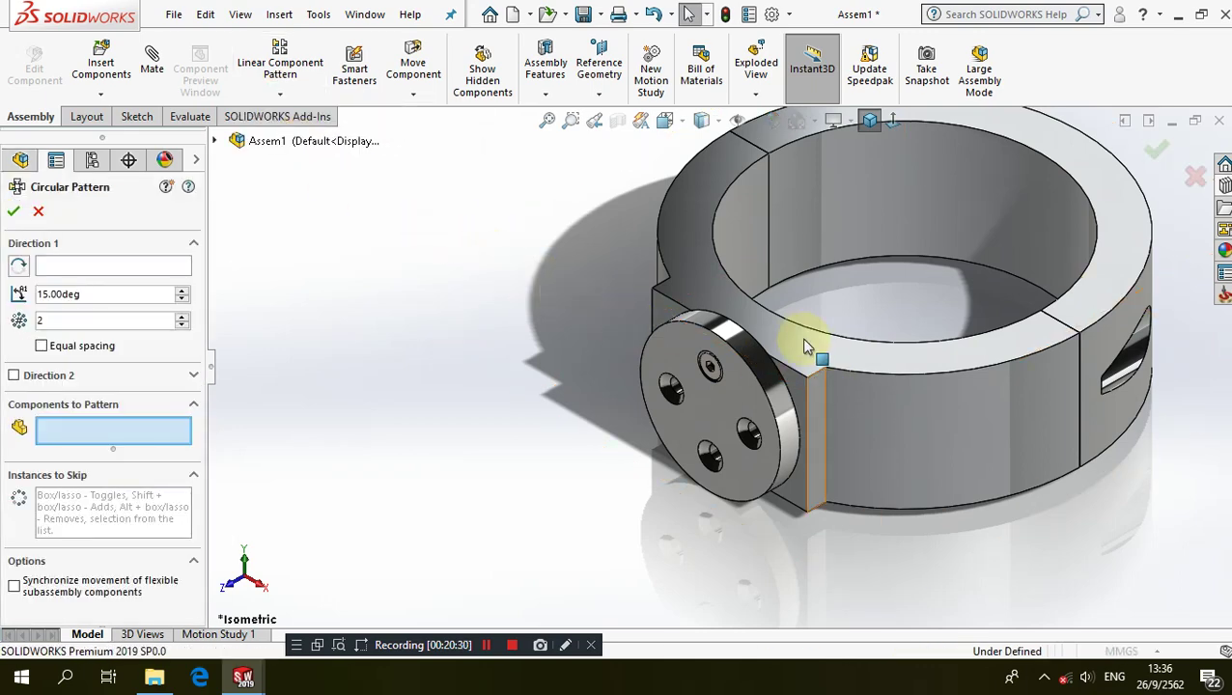
Circular-pattern the screw about the disk's edge: 4 instances, equally spaced over 360°
scroll(801, 342, down, 3)
key(f)
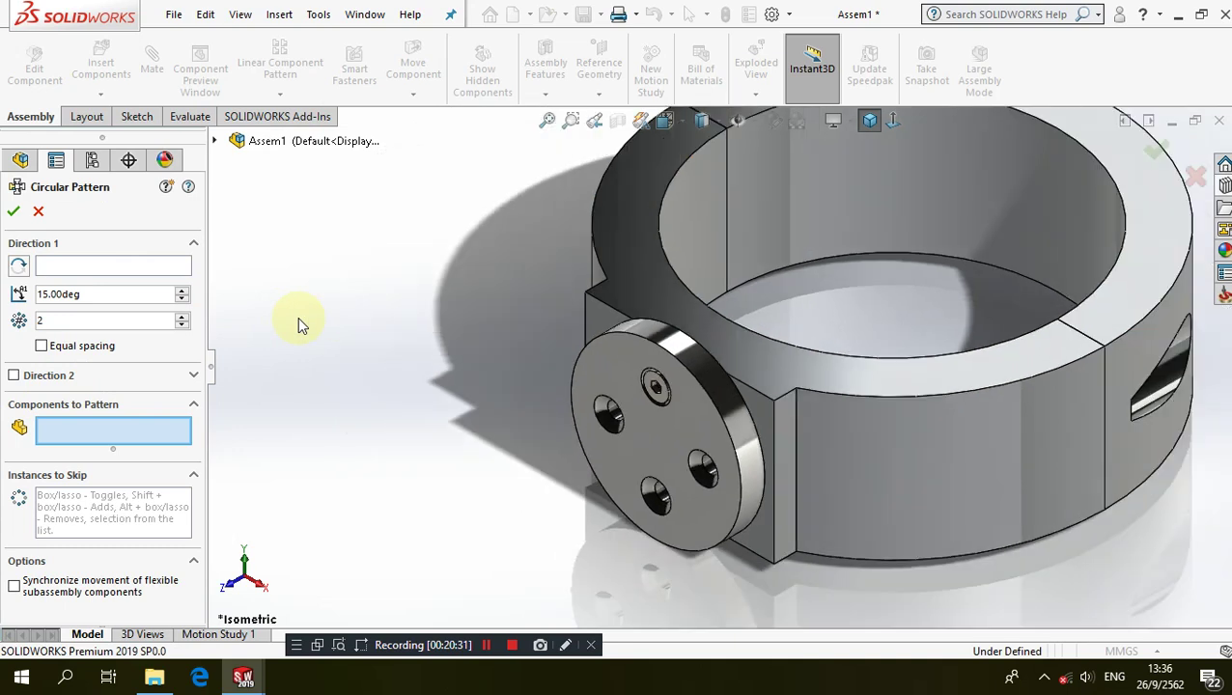
click(655, 387)
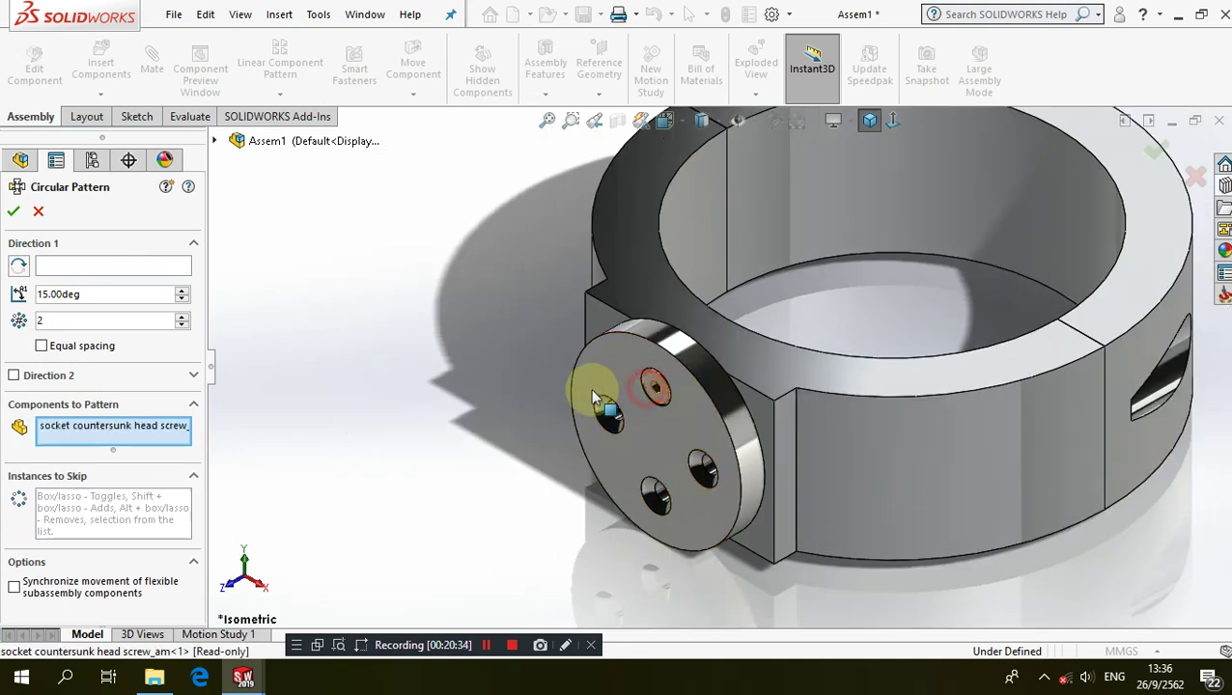
click(63, 268)
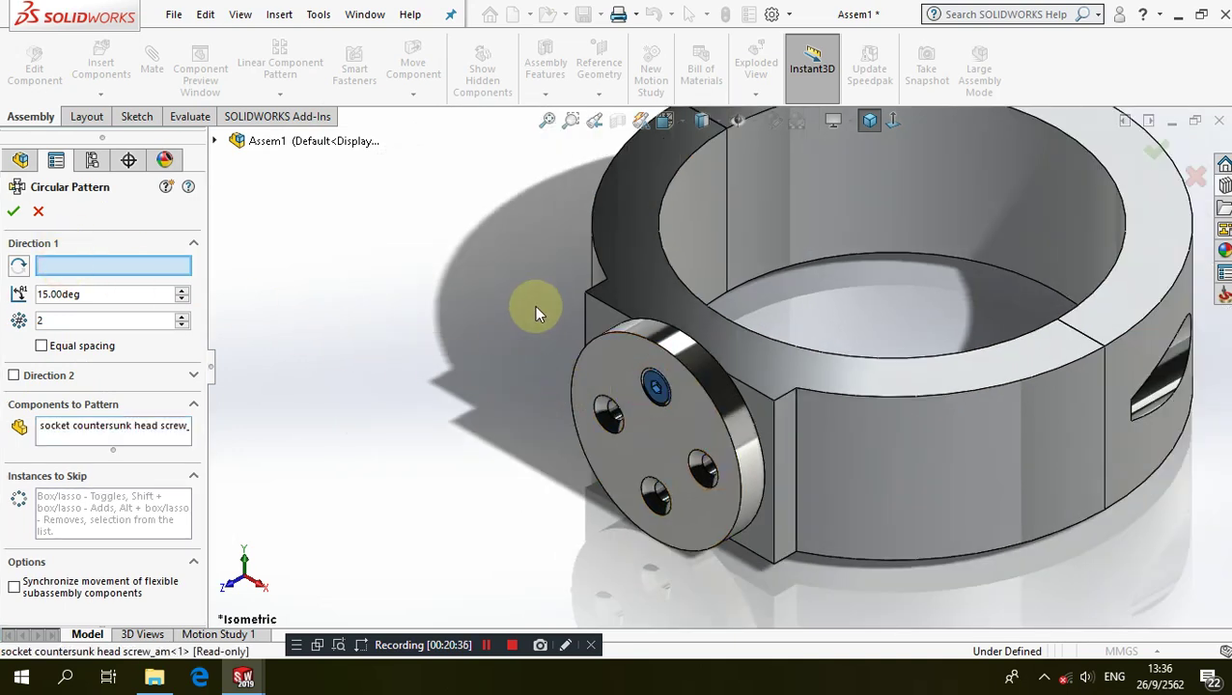
click(586, 341)
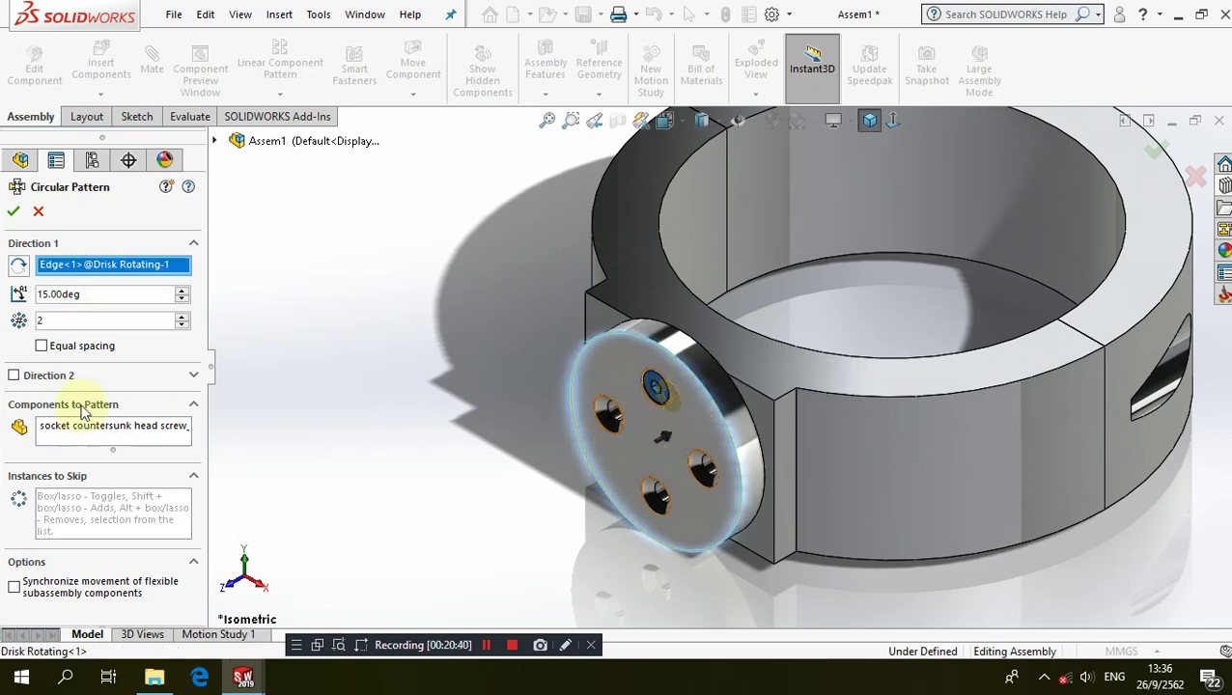
click(41, 346)
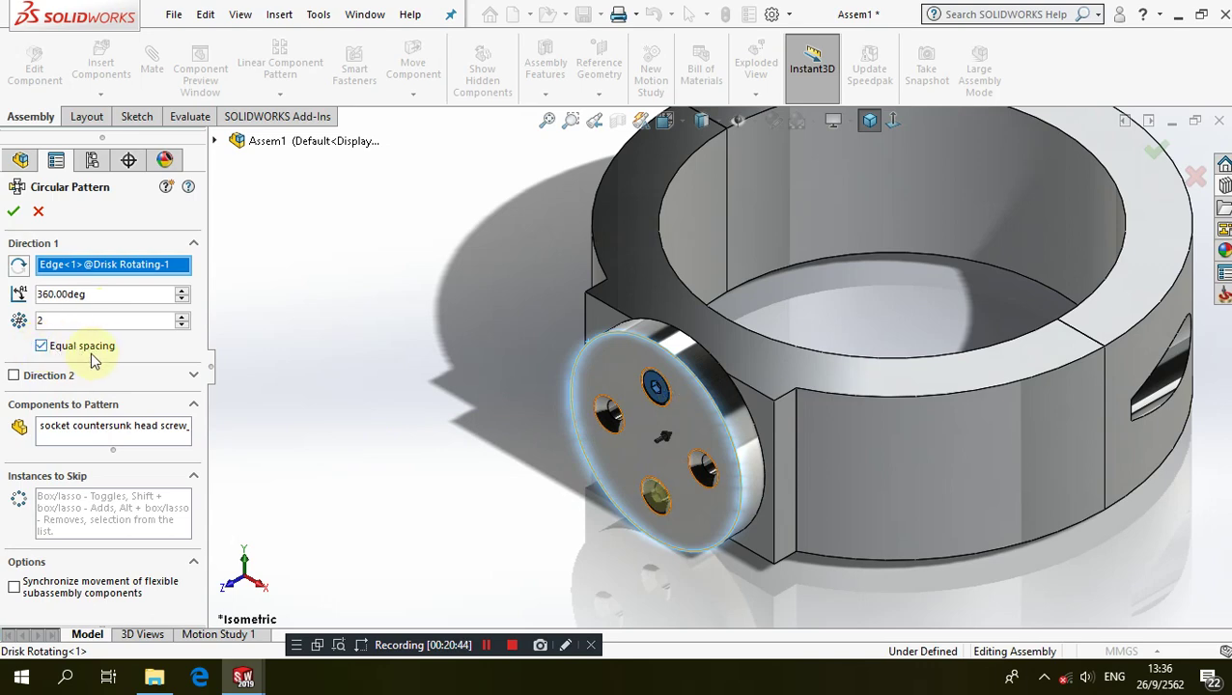
double_click(101, 295)
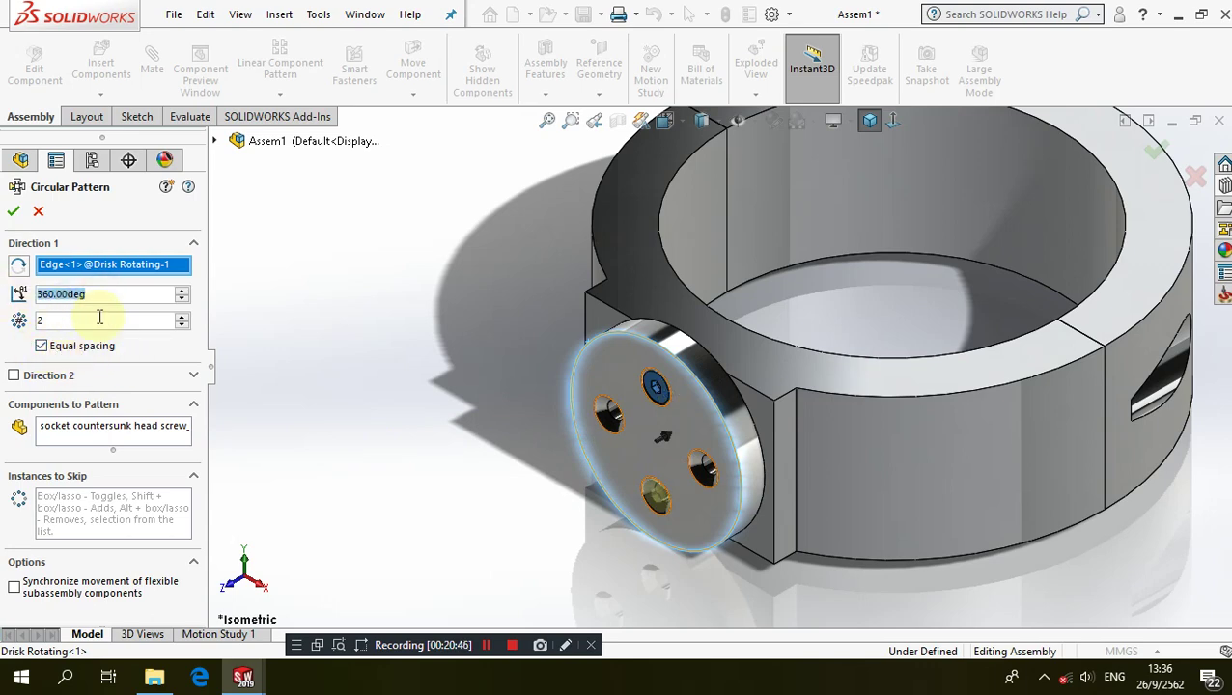
double_click(104, 320)
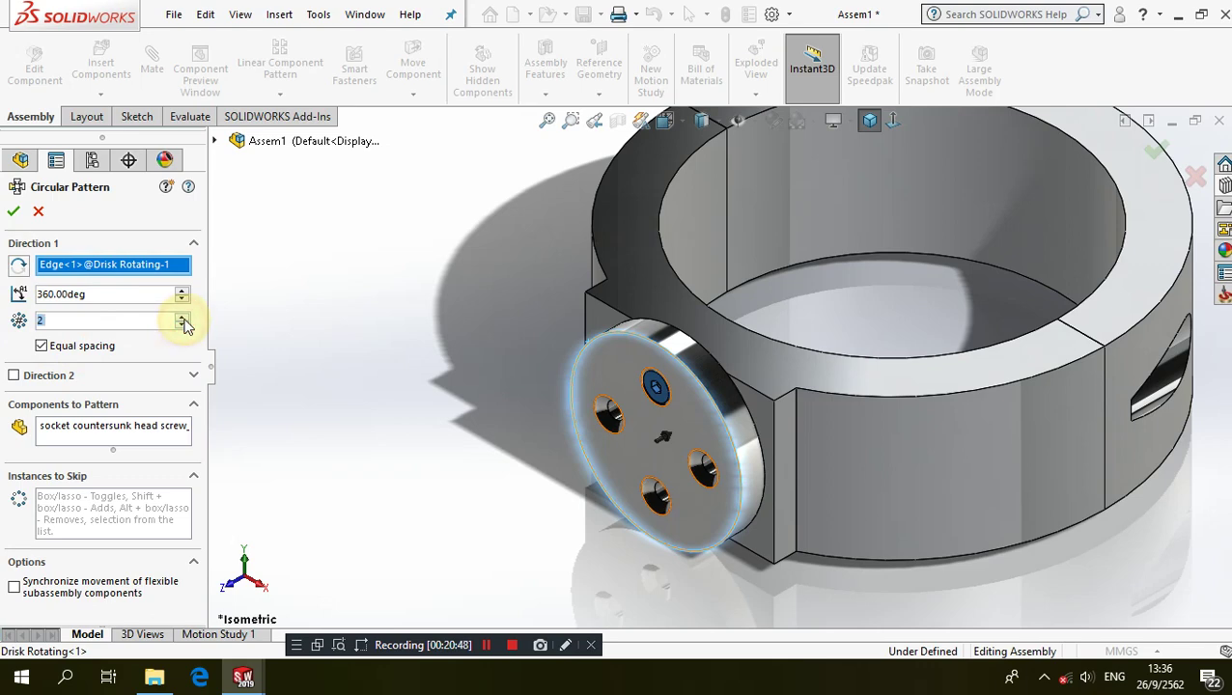
click(184, 318)
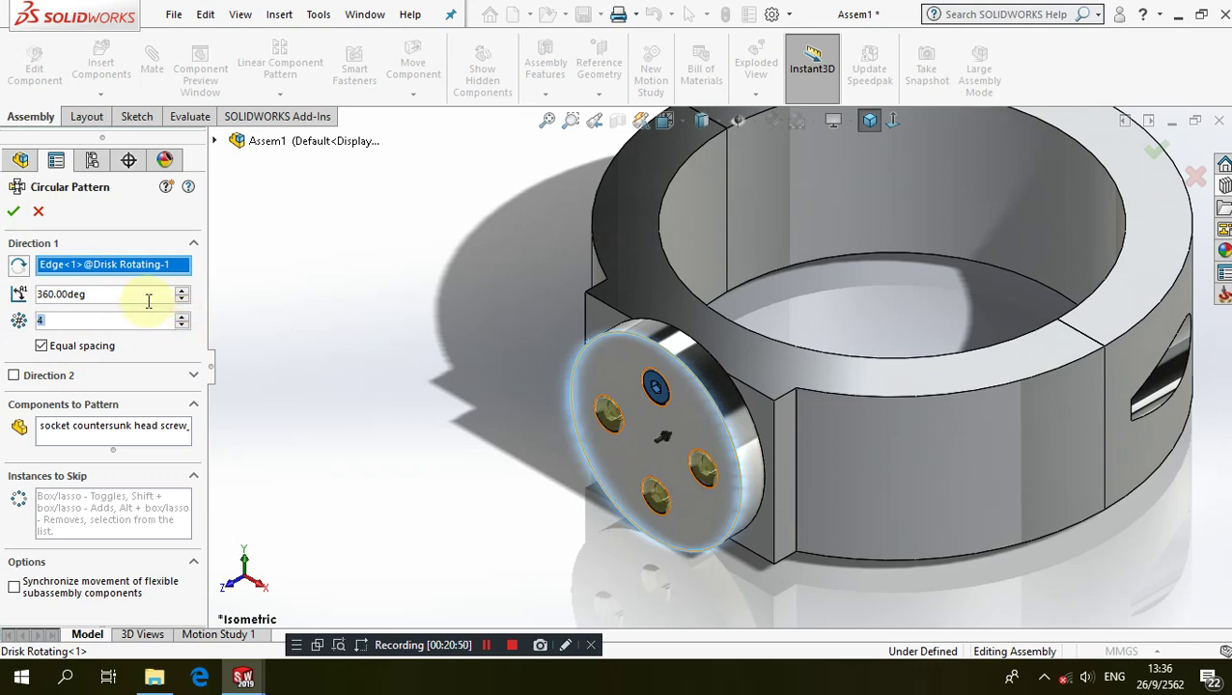
click(17, 217)
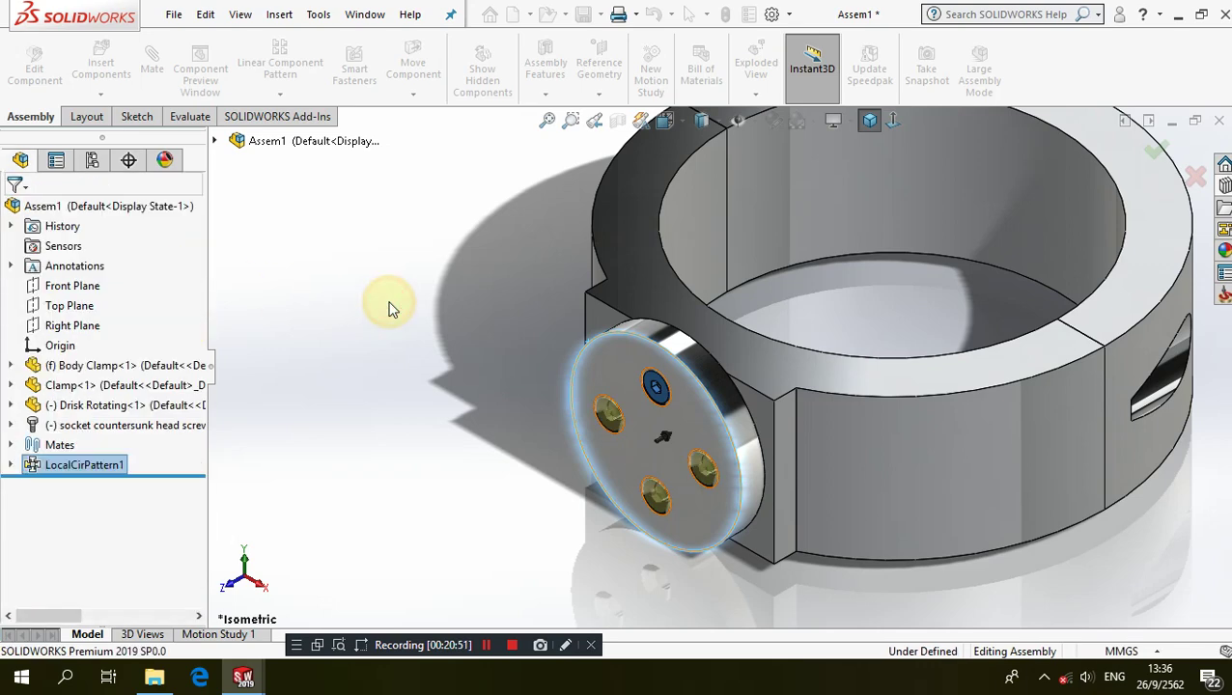
key(f)
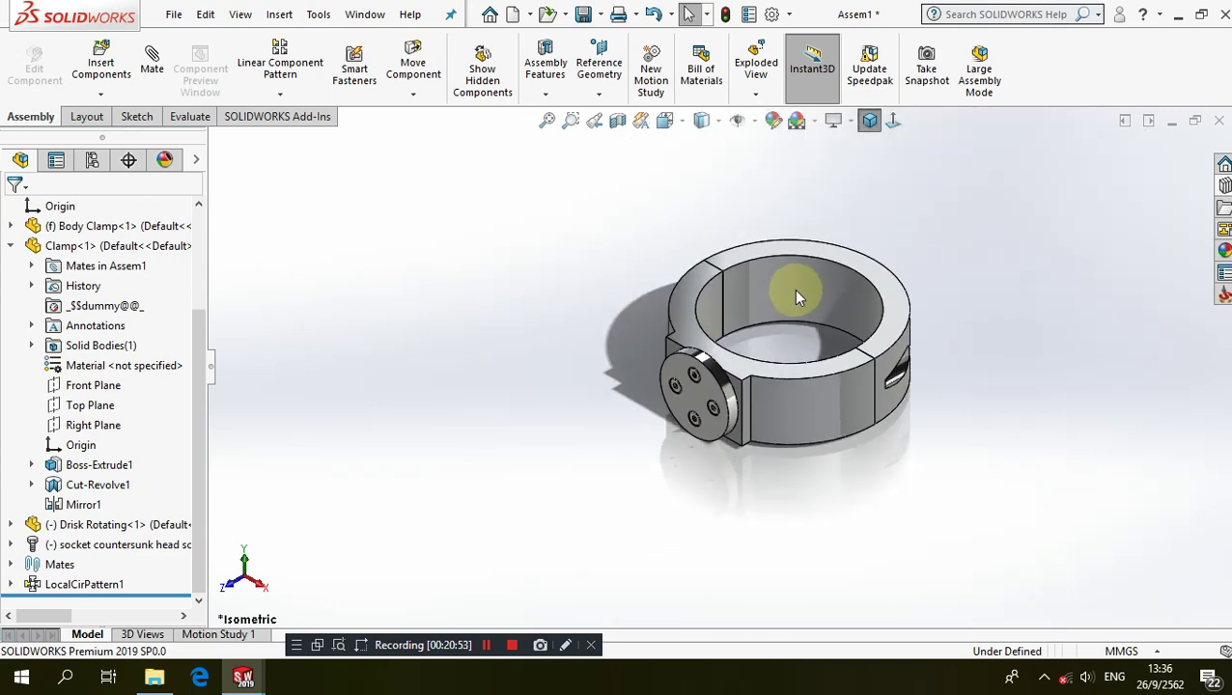
scroll(796, 289, up, 2)
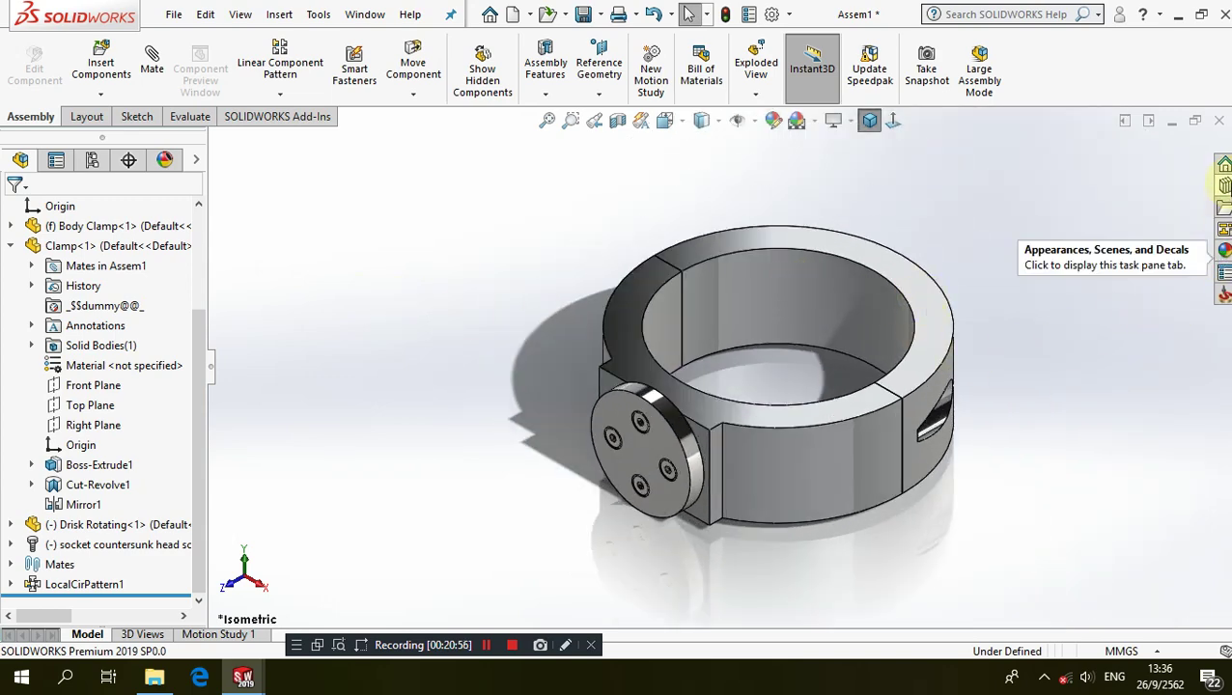
Drag a Socket Head Cap Screw from the Toolbox onto the clamp's edge and orbit to check it
click(1222, 187)
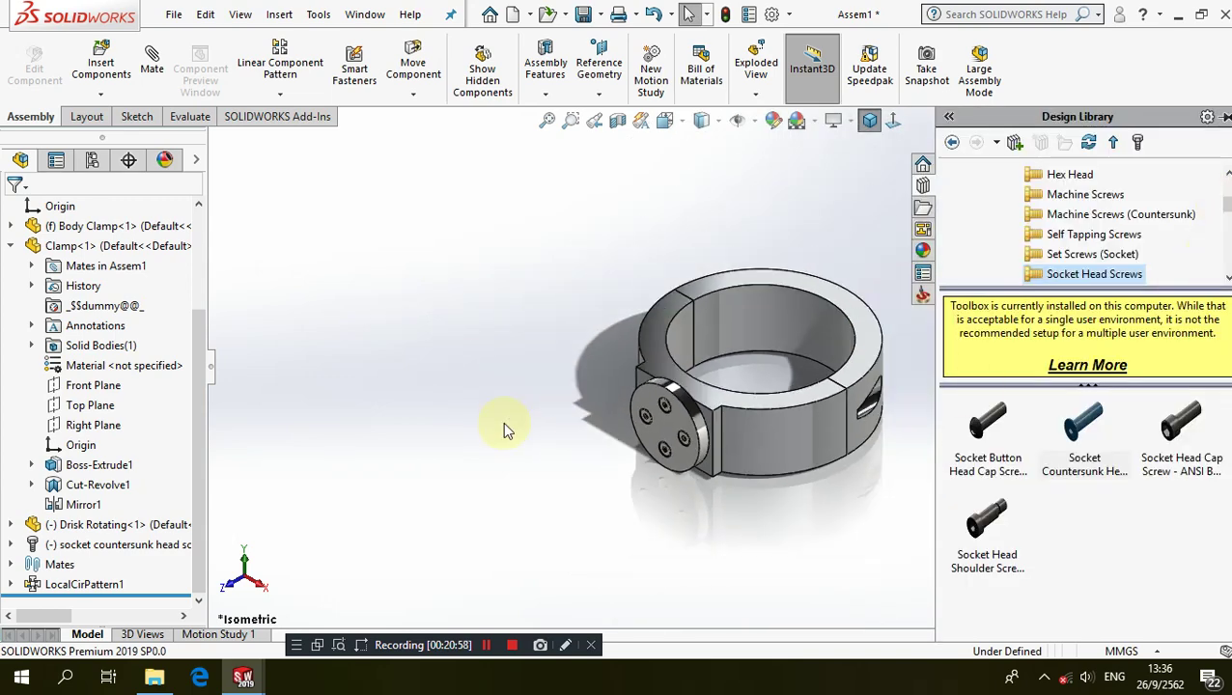
scroll(898, 360, down, 2)
scroll(825, 425, down, 3)
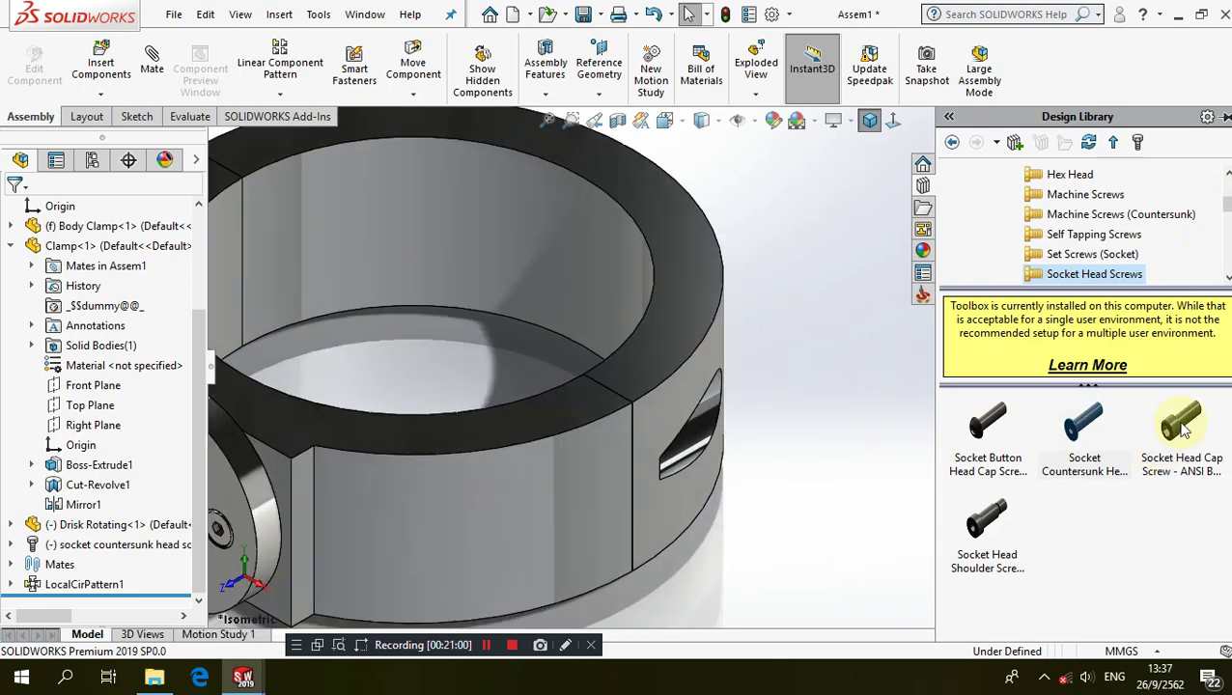
drag(1181, 420, 652, 473)
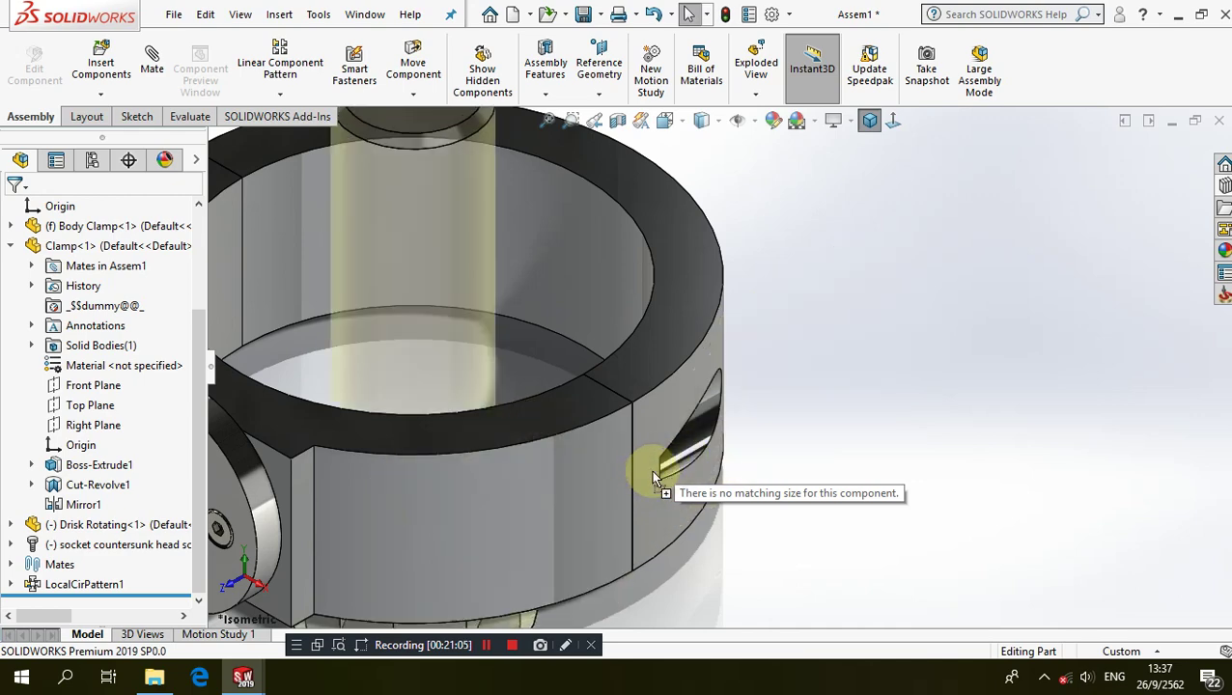
mouse_move(653, 473)
mouse_down()
mouse_move(742, 413)
mouse_move(805, 414)
mouse_up()
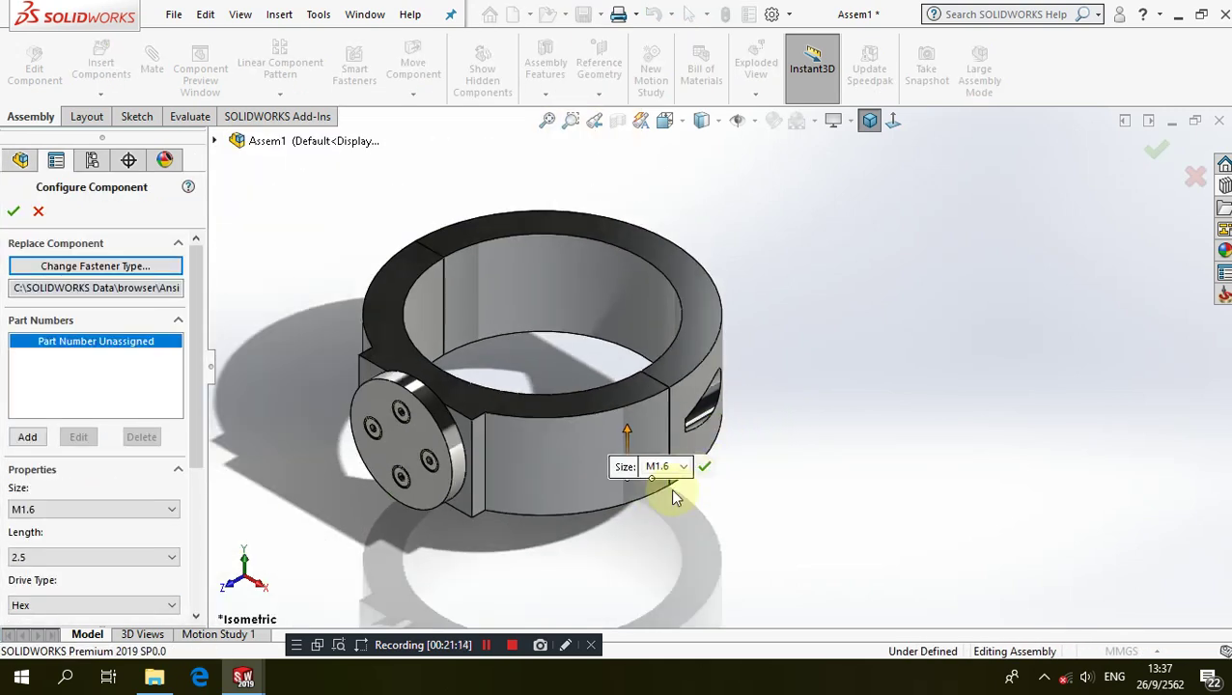
scroll(669, 487, down, 2)
scroll(642, 442, down, 3)
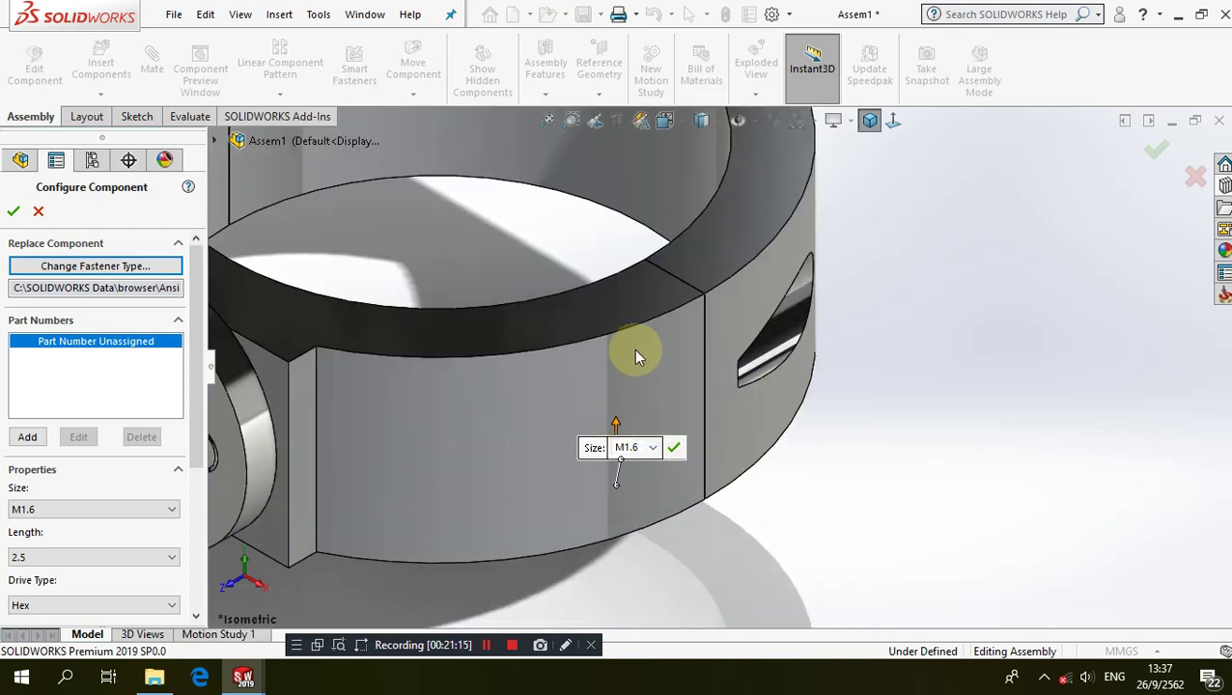
scroll(673, 387, up, 2)
scroll(672, 387, up, 1)
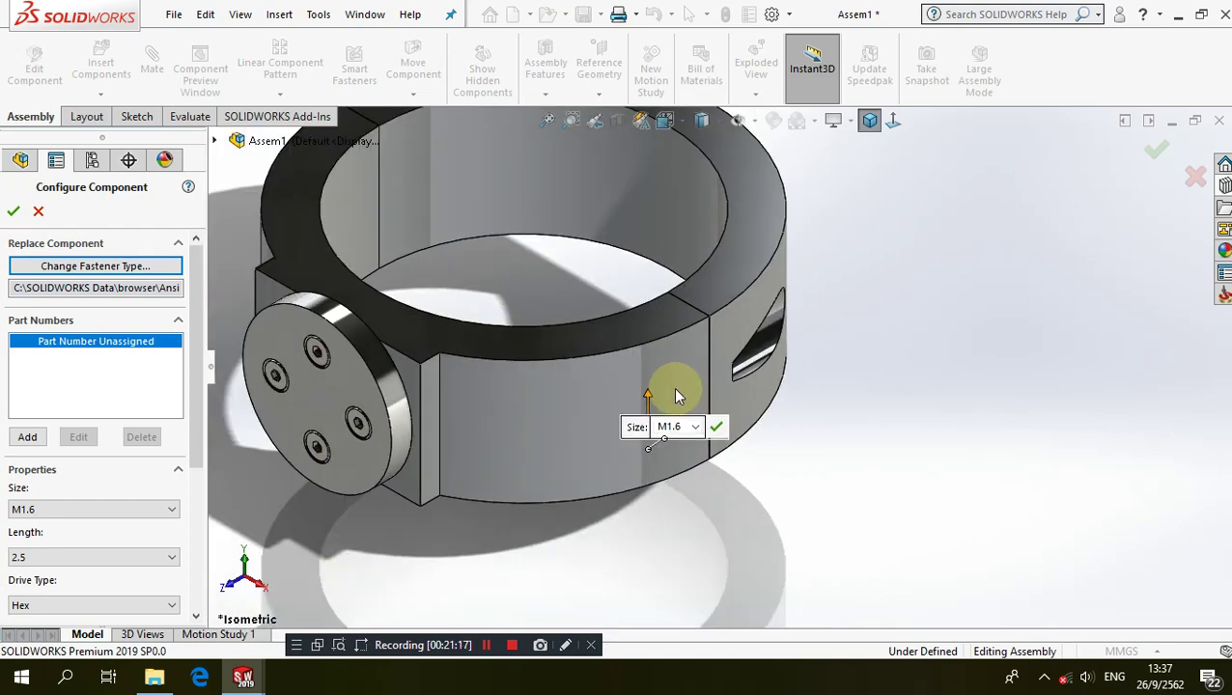
scroll(673, 387, up, 1)
mouse_move(668, 367)
middle_down()
mouse_move(660, 275)
mouse_move(649, 311)
mouse_move(605, 355)
mouse_move(575, 374)
mouse_move(569, 349)
mouse_move(503, 344)
mouse_move(510, 365)
middle_up()
scroll(756, 361, down, 3)
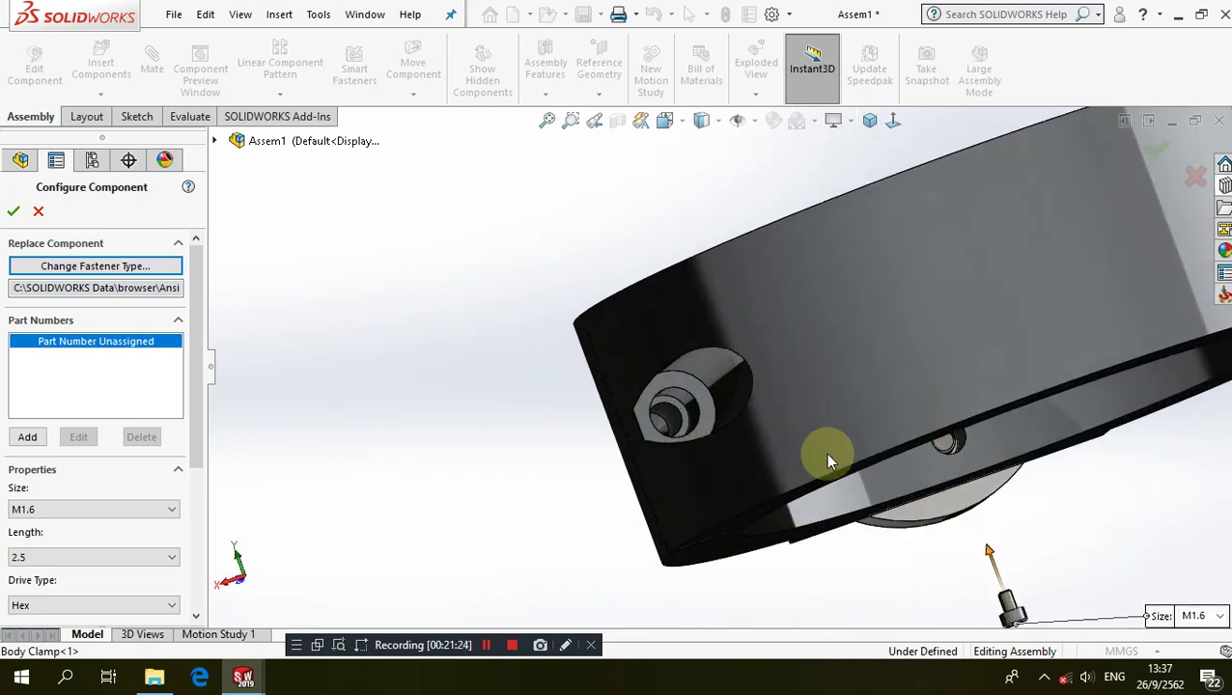
middle_drag(824, 453, 926, 552)
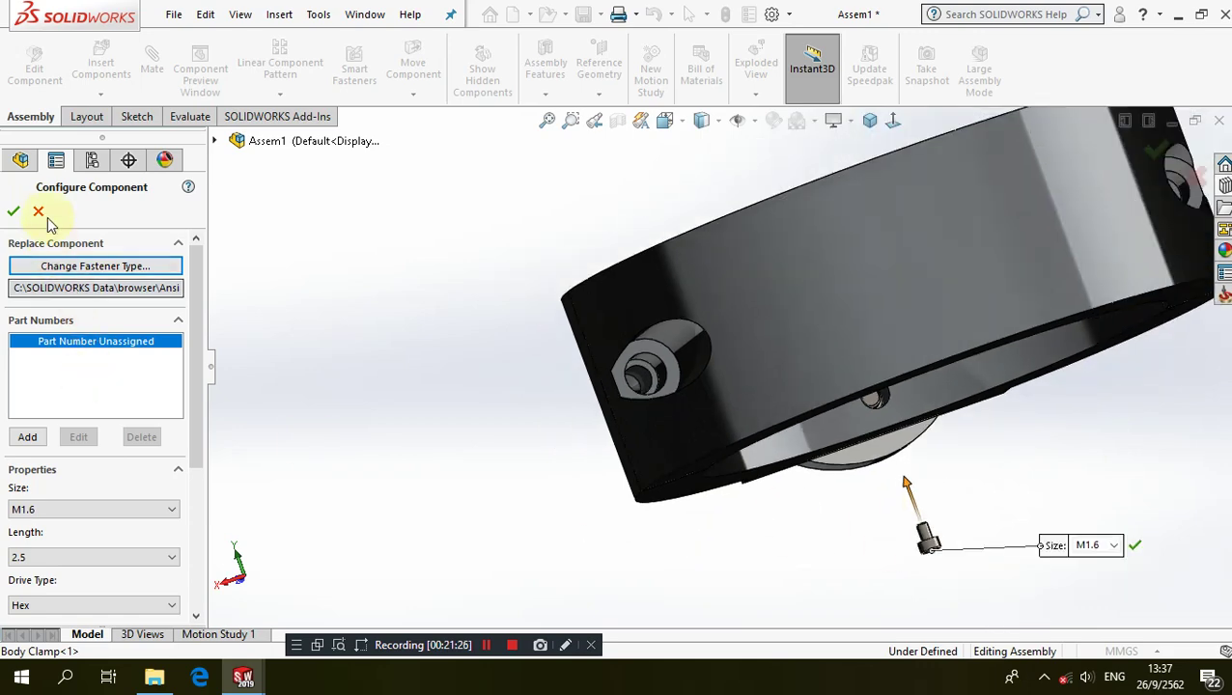
Cancel the mismatched fastener and drop a new Socket Head Cap Screw into the slot hole
click(39, 211)
click(816, 393)
scroll(736, 292, down, 3)
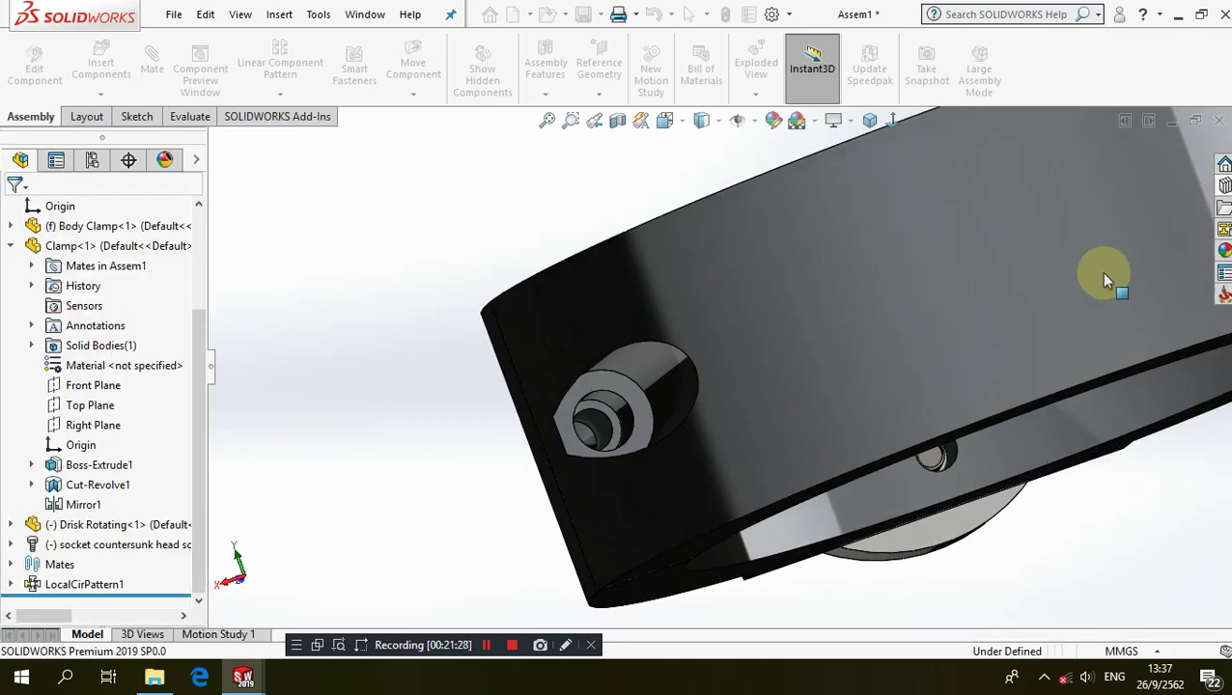
click(1223, 208)
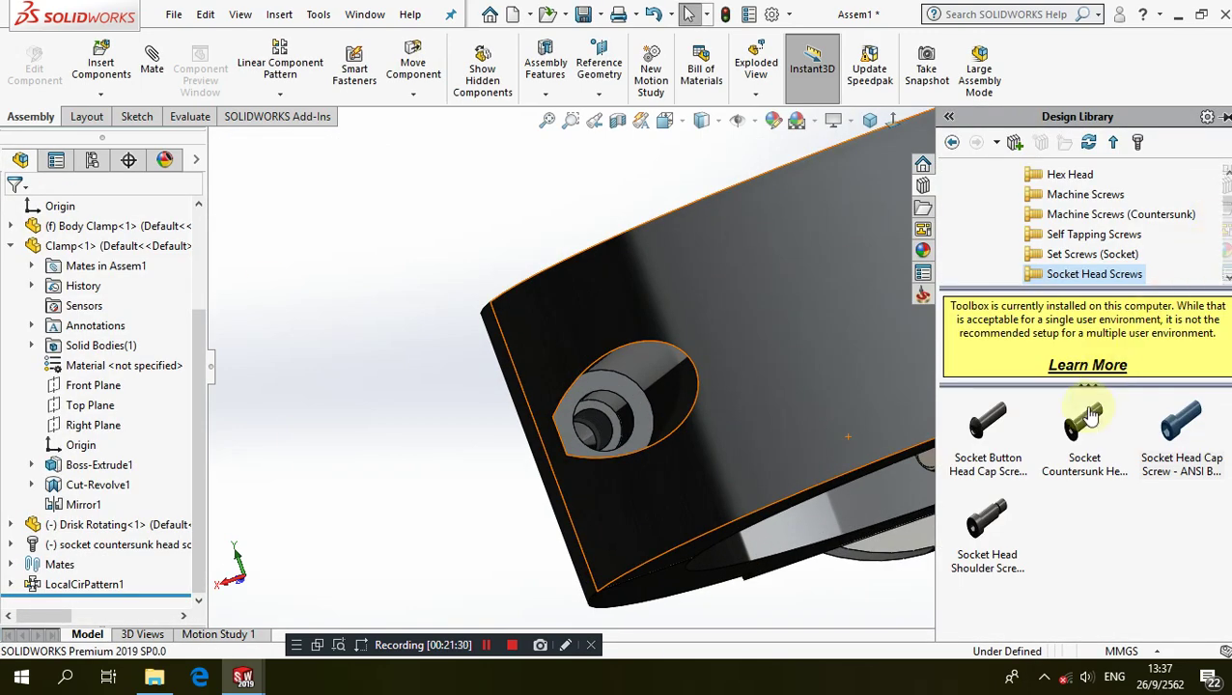
drag(1175, 431, 600, 432)
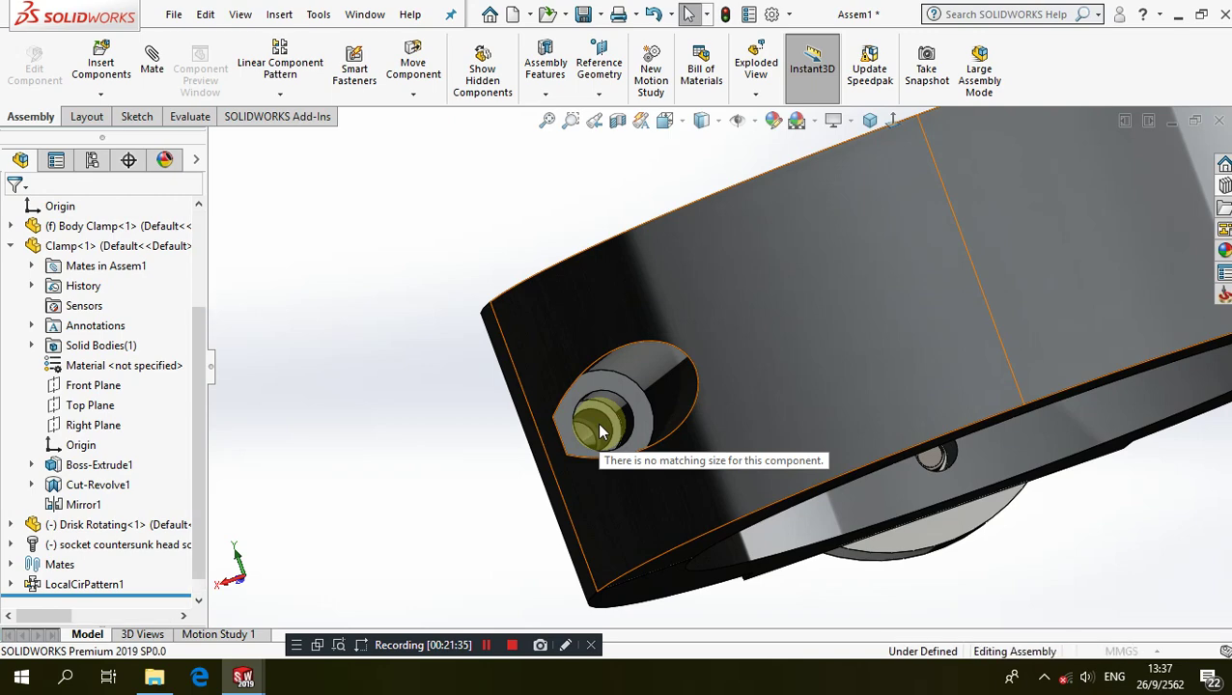
drag(600, 431, 600, 432)
mouse_move(600, 430)
middle_down()
mouse_move(673, 374)
mouse_move(687, 418)
middle_up()
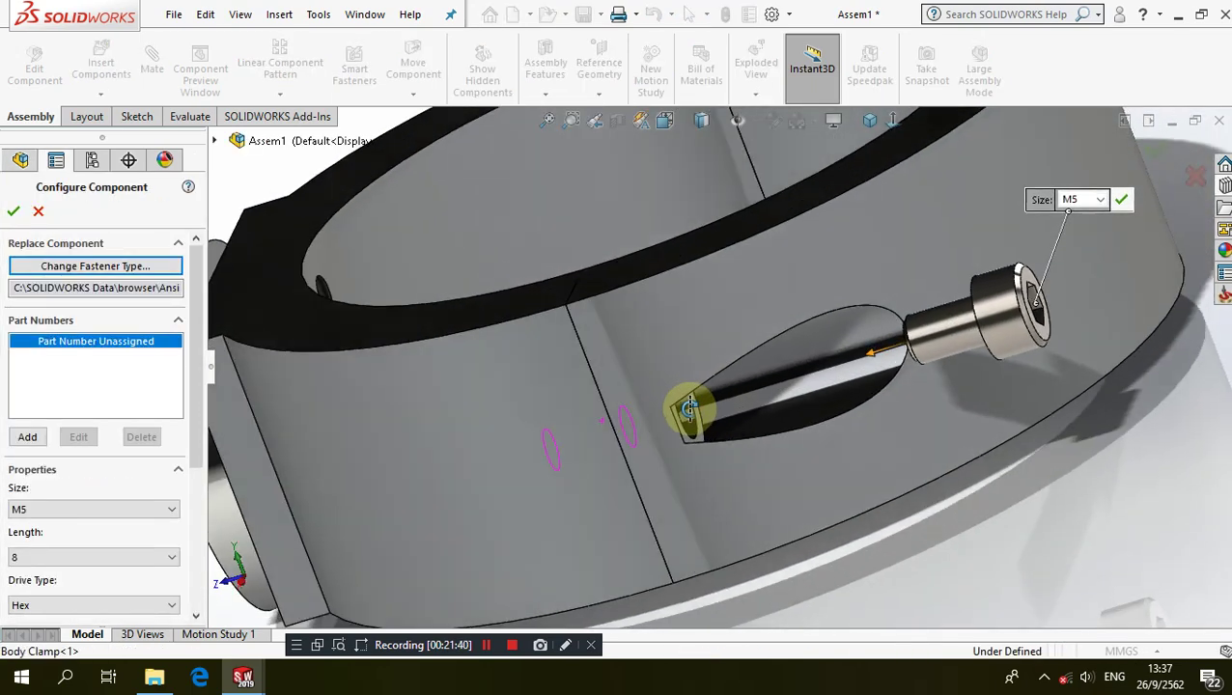
Set the M5 socket head cap screw length to 12 and confirm it
click(71, 531)
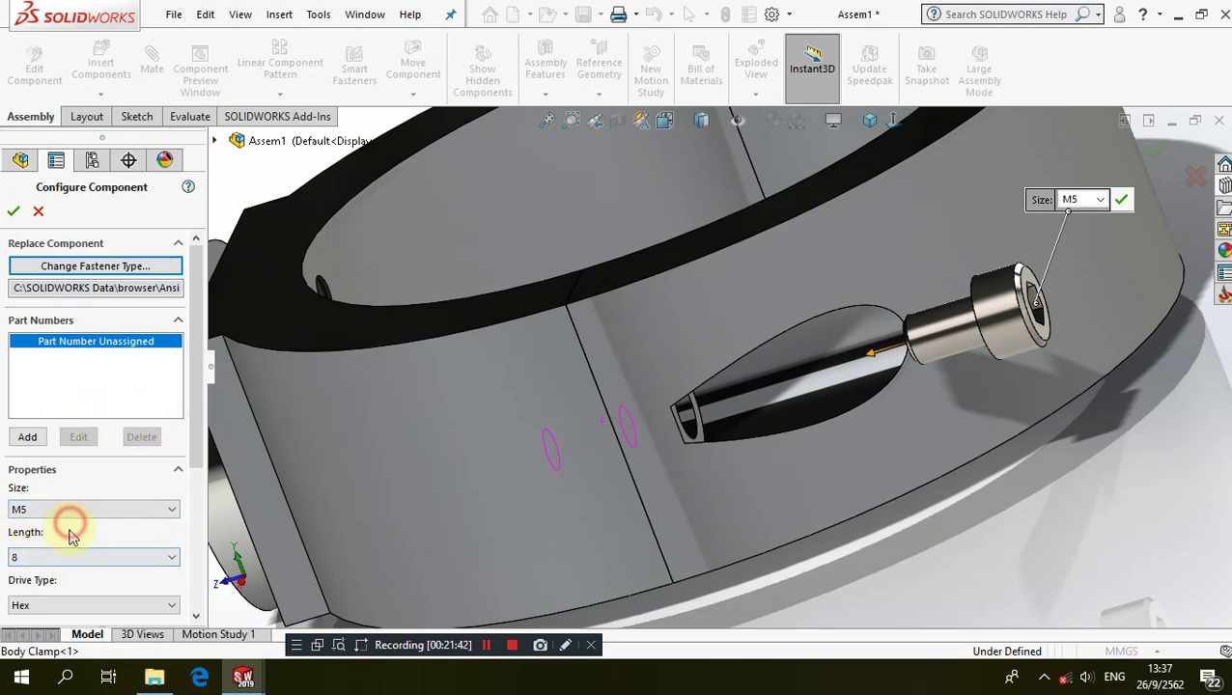
click(68, 557)
scroll(46, 404, up, 4)
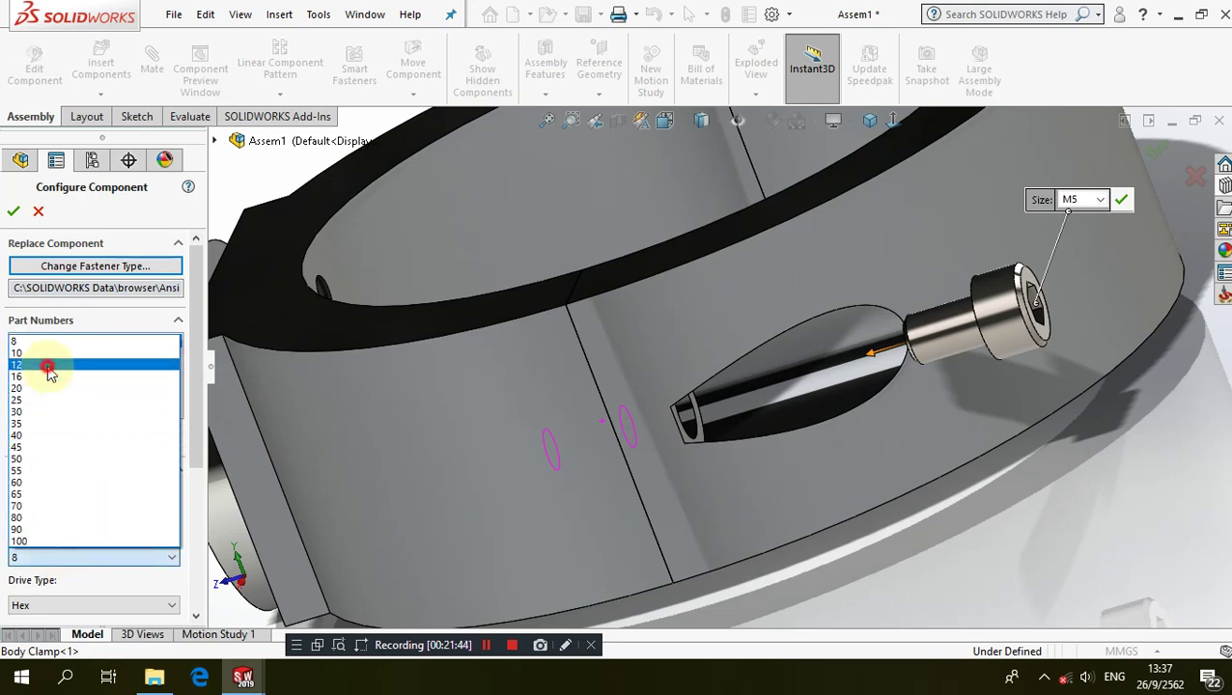
click(46, 365)
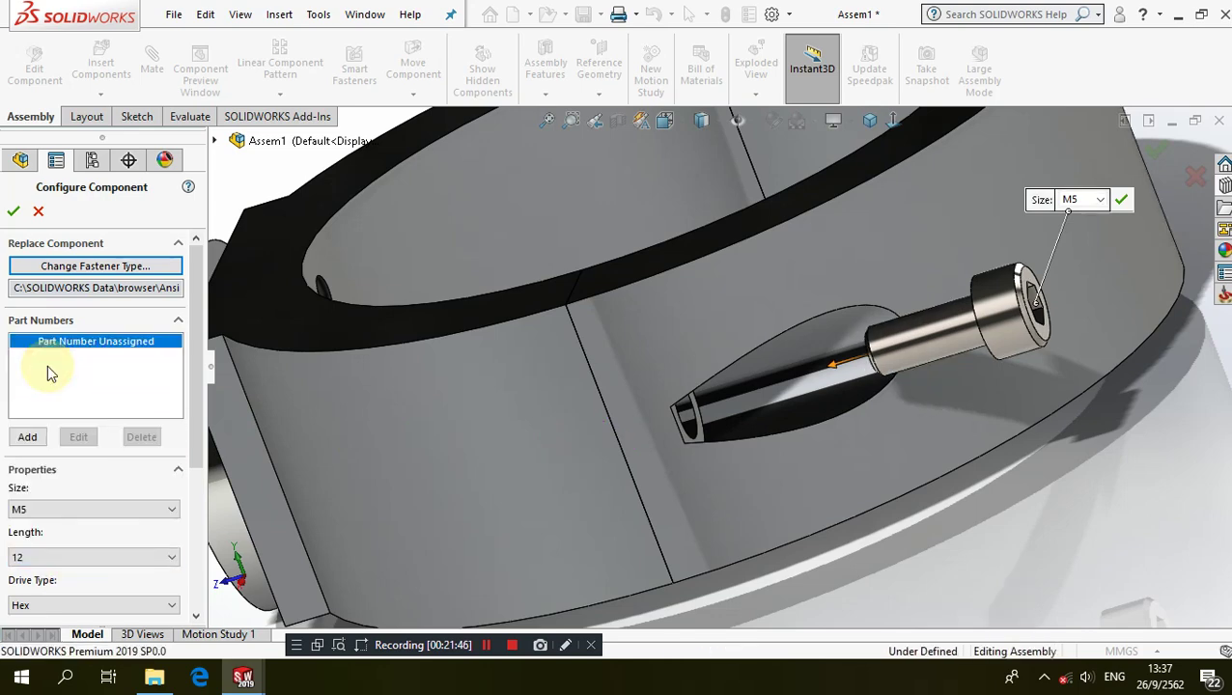
click(17, 220)
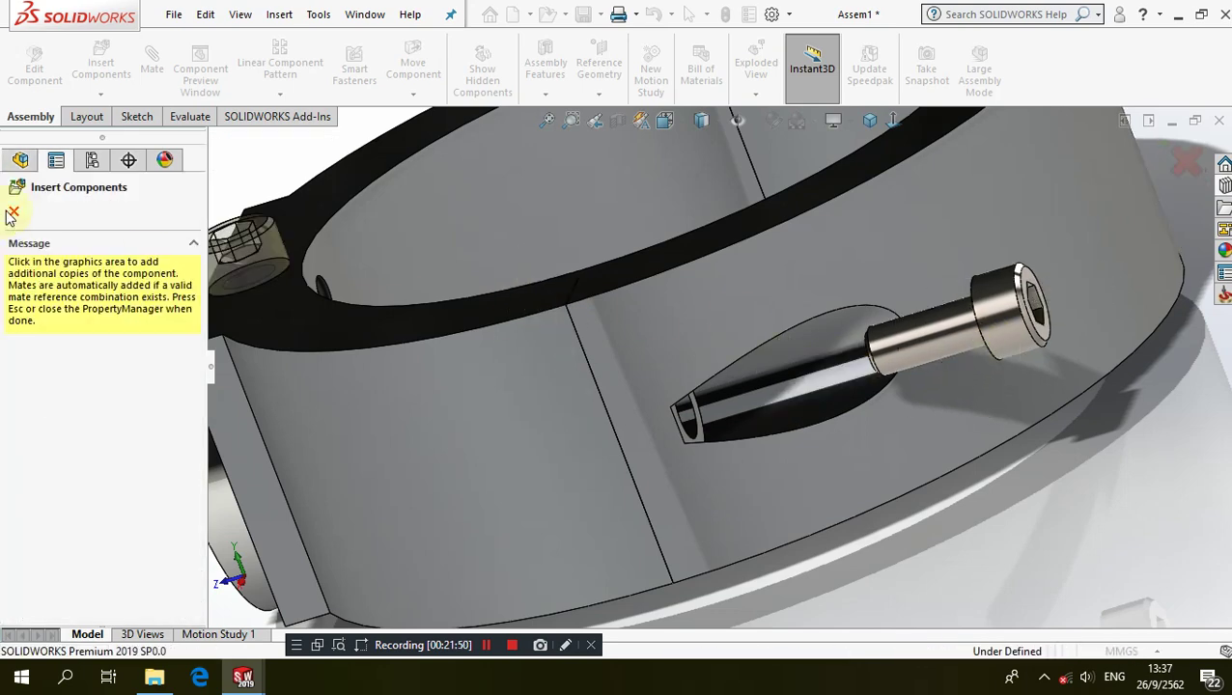
Mate the cap screw's cylindrical face concentric with the clamp's side hole
click(13, 211)
click(152, 66)
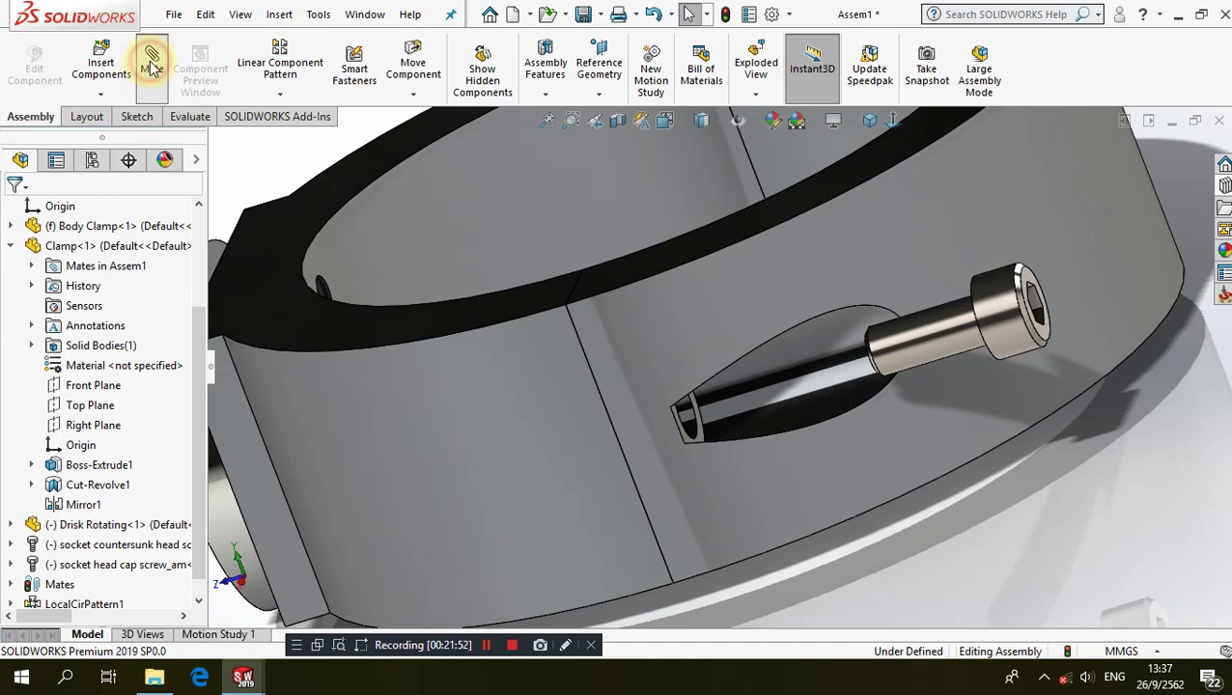
click(886, 351)
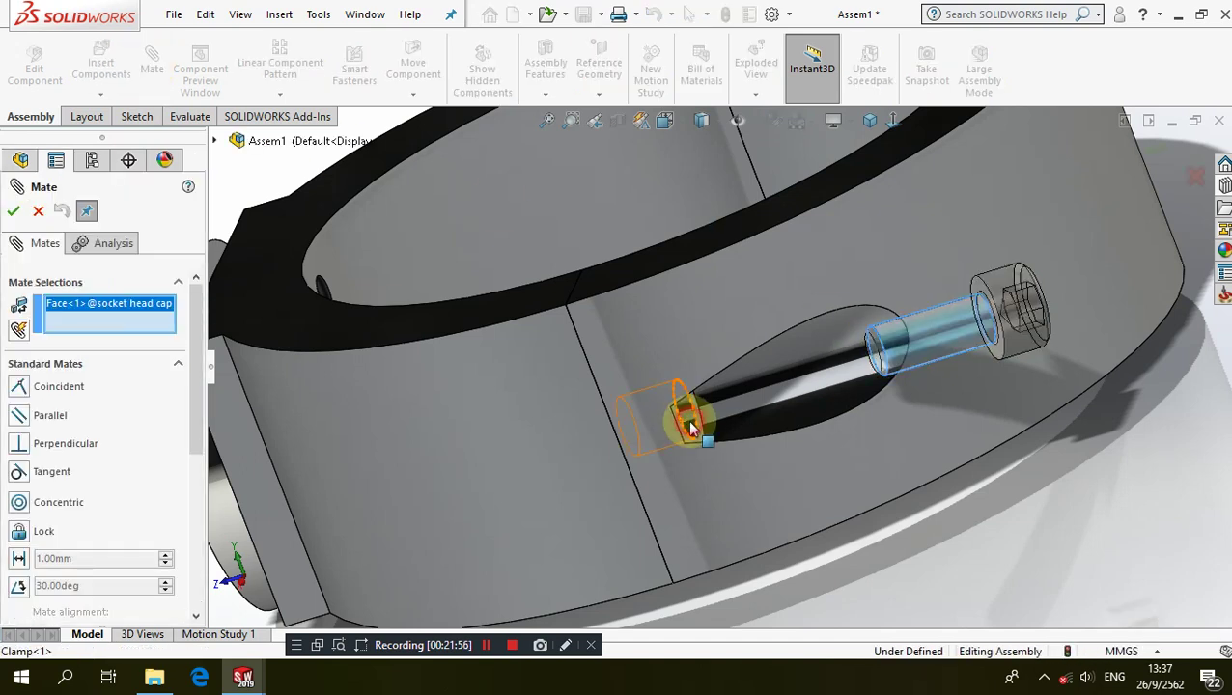
click(691, 428)
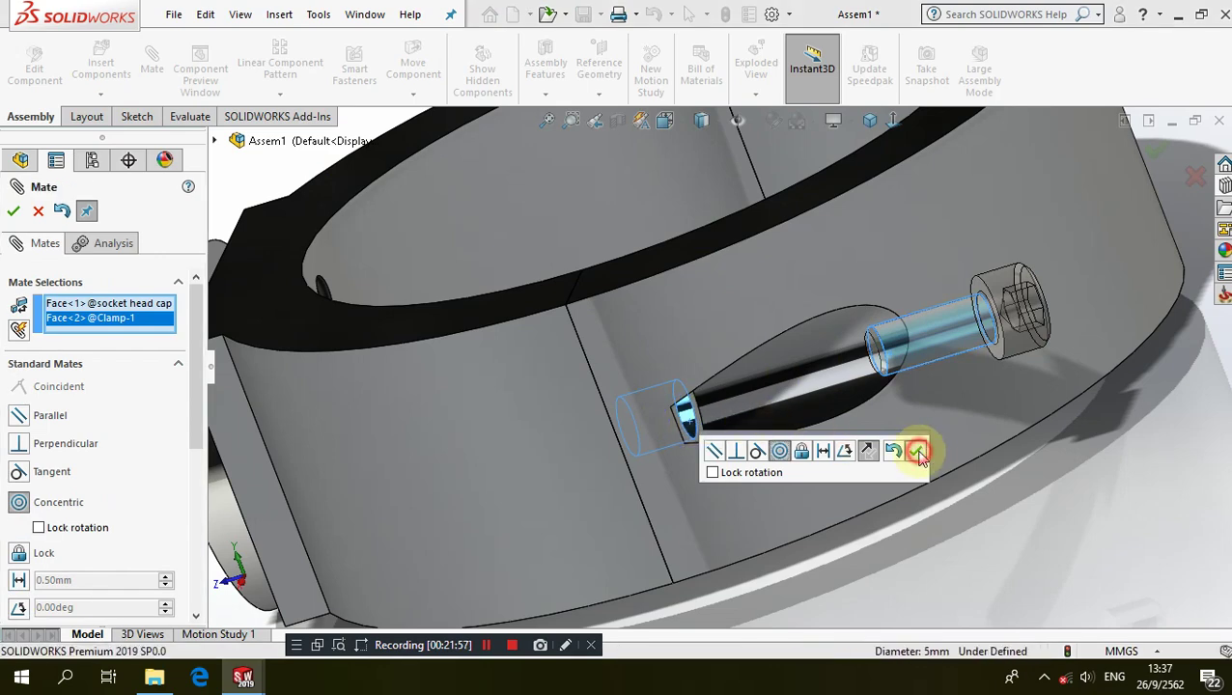
click(917, 451)
Mate the screw head coincident with the hole's end face to seat it in the counterbore
click(687, 425)
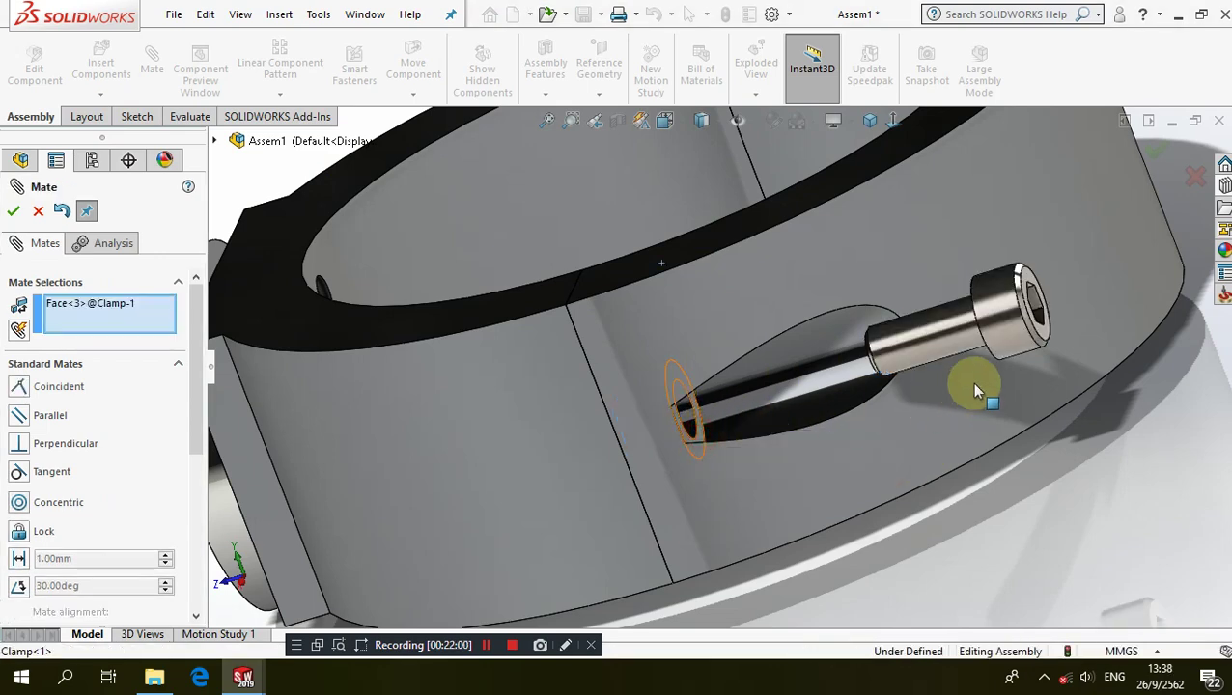
middle_drag(974, 391, 1070, 273)
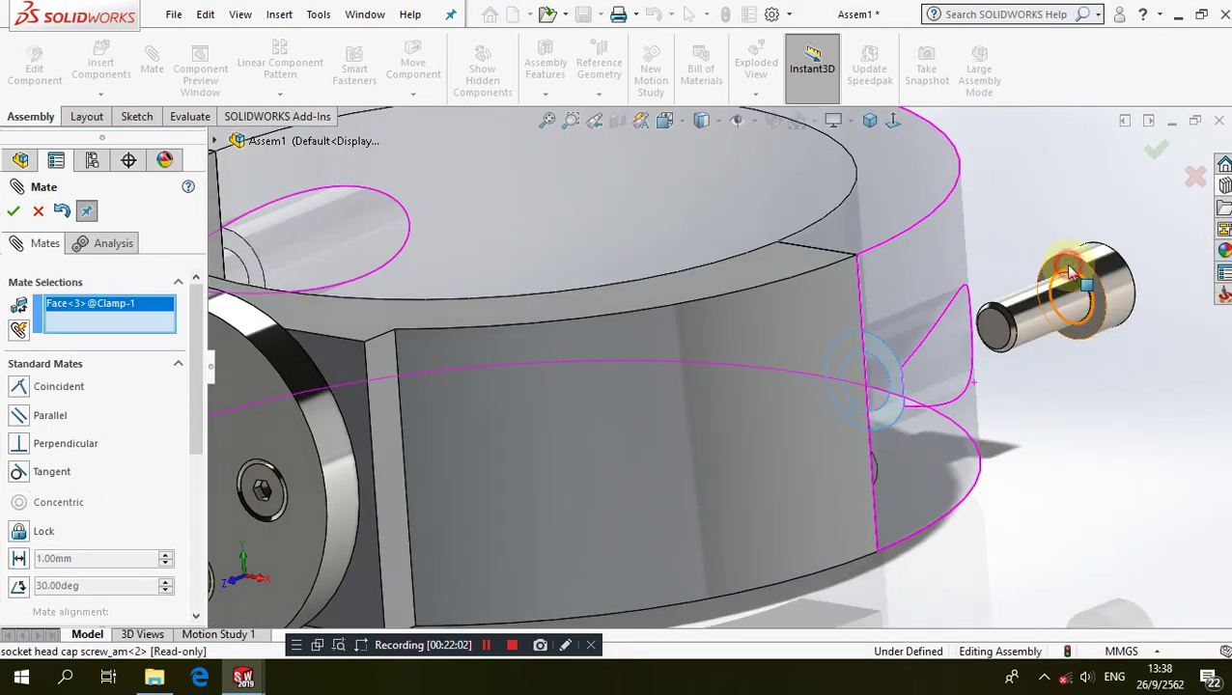
click(1069, 273)
click(1213, 224)
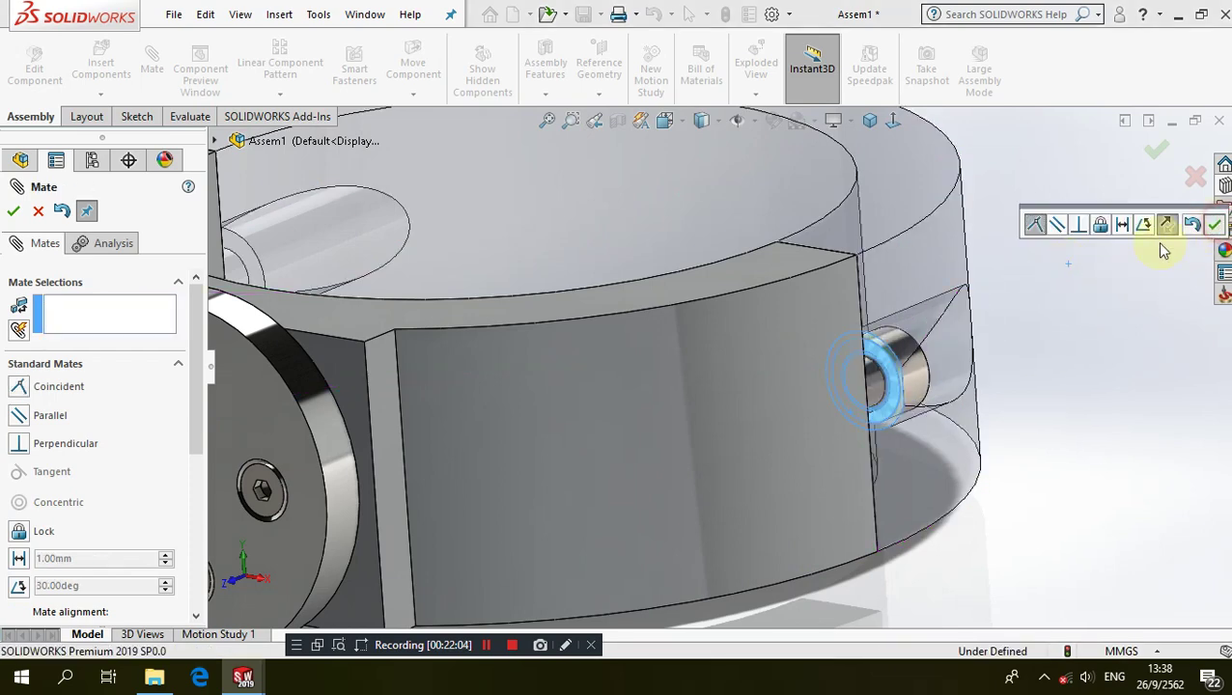
scroll(956, 396, up, 5)
middle_drag(890, 381, 775, 425)
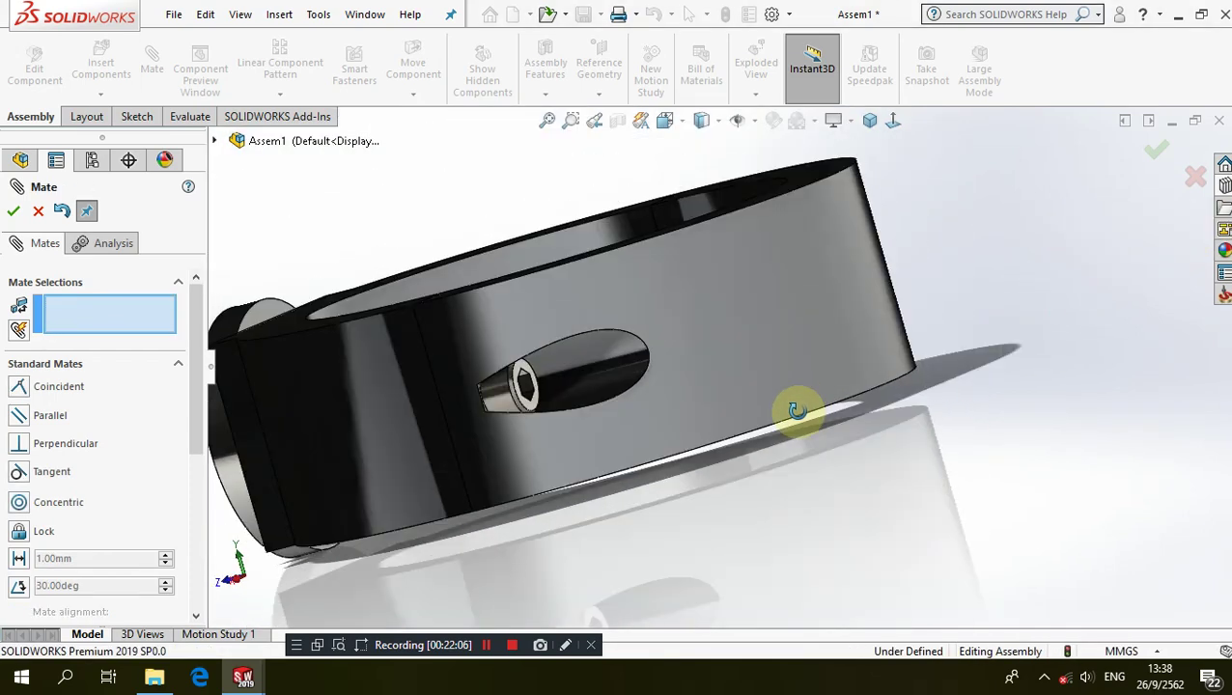
click(39, 214)
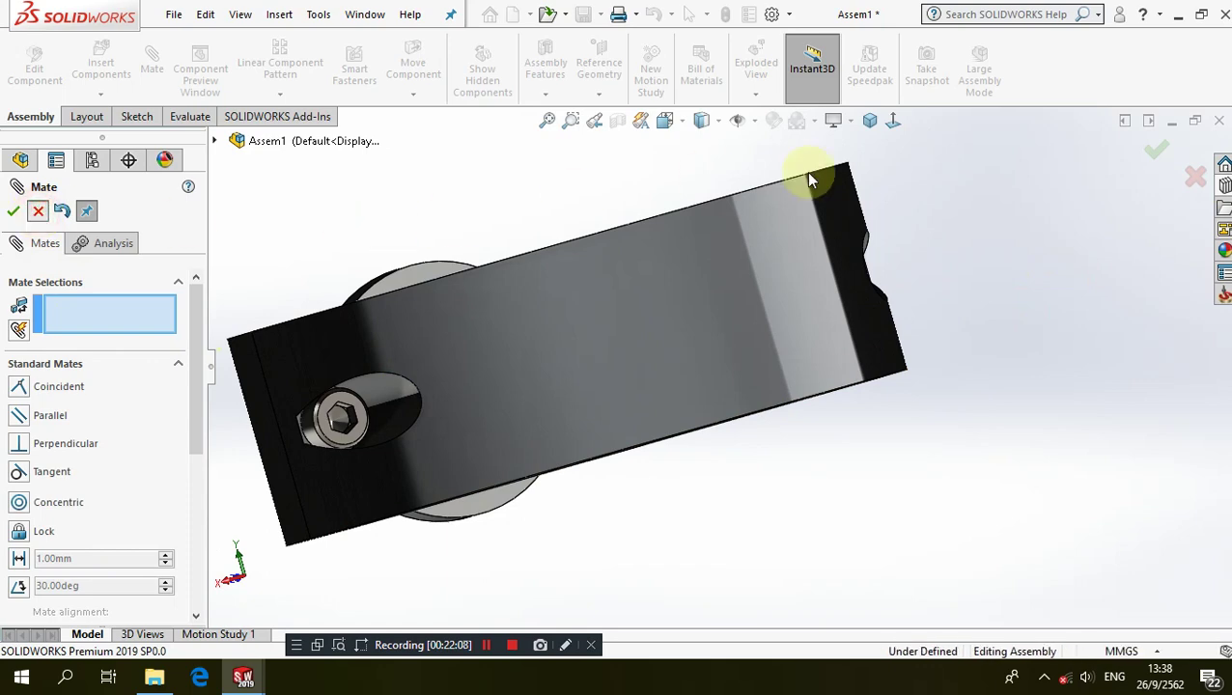
click(868, 121)
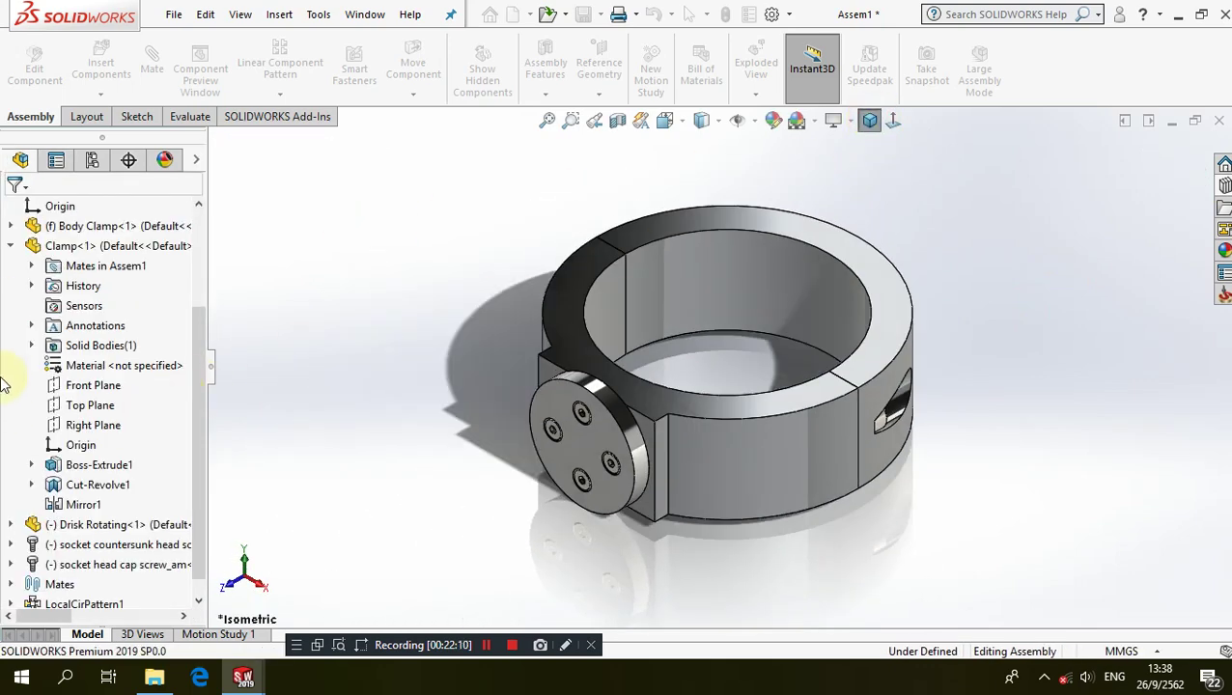
click(12, 246)
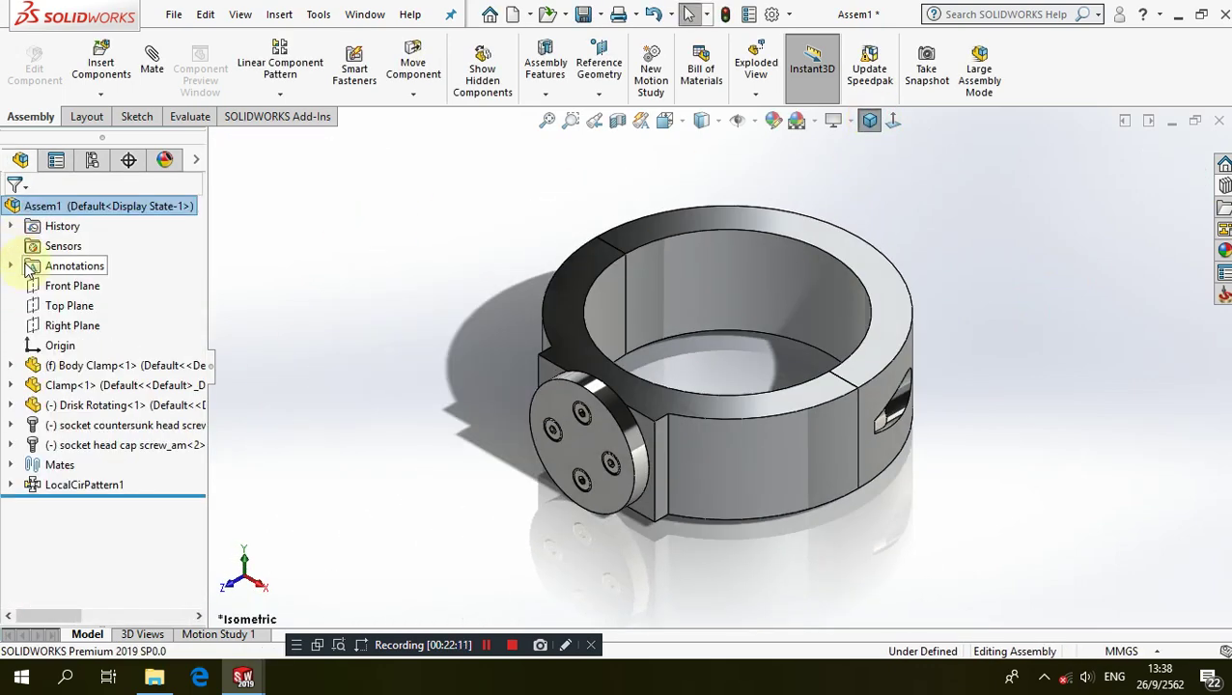
click(80, 326)
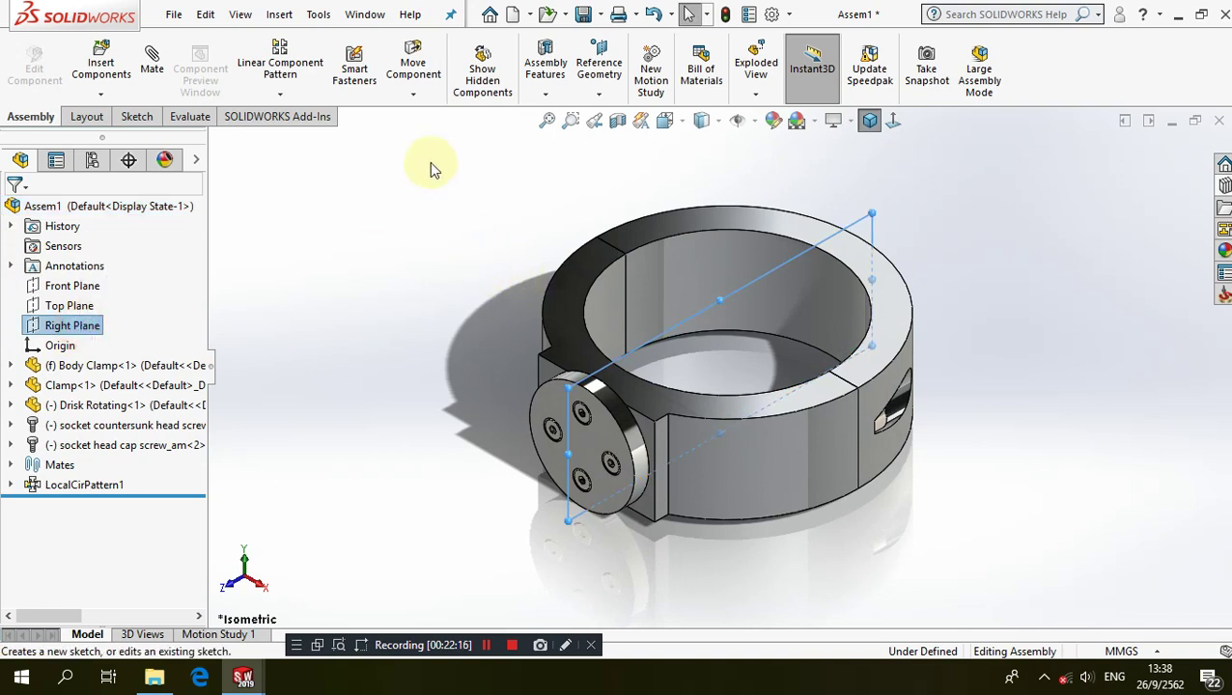
click(303, 98)
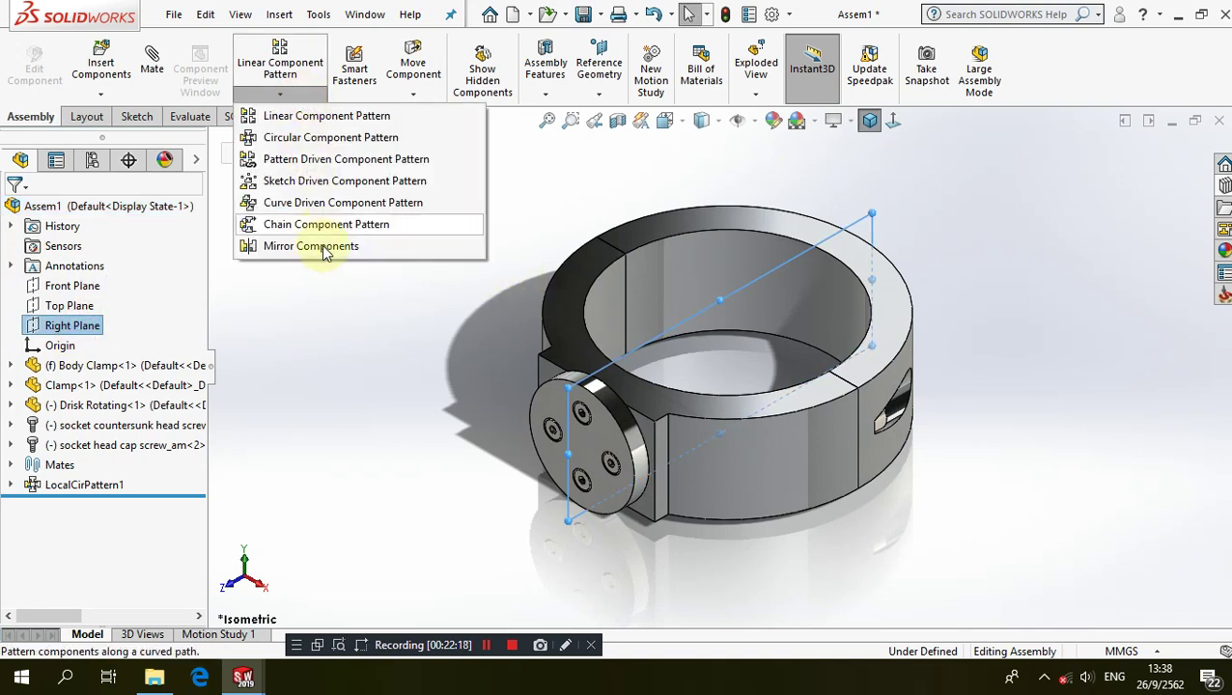
click(323, 245)
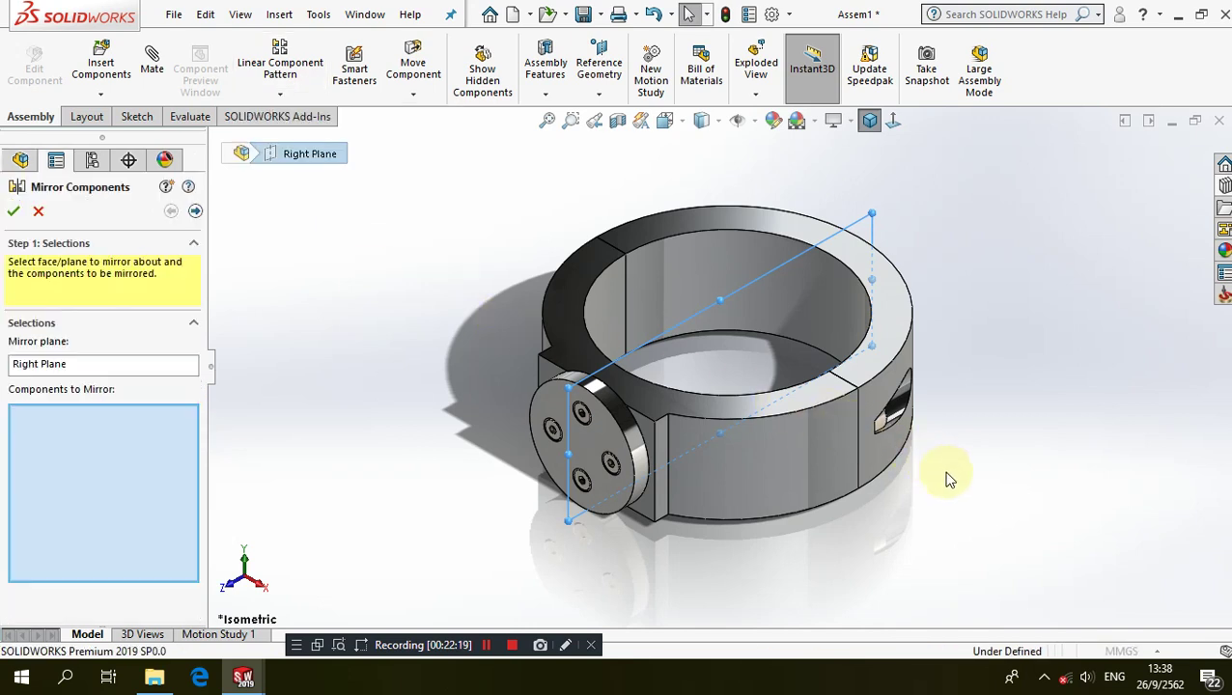
click(884, 429)
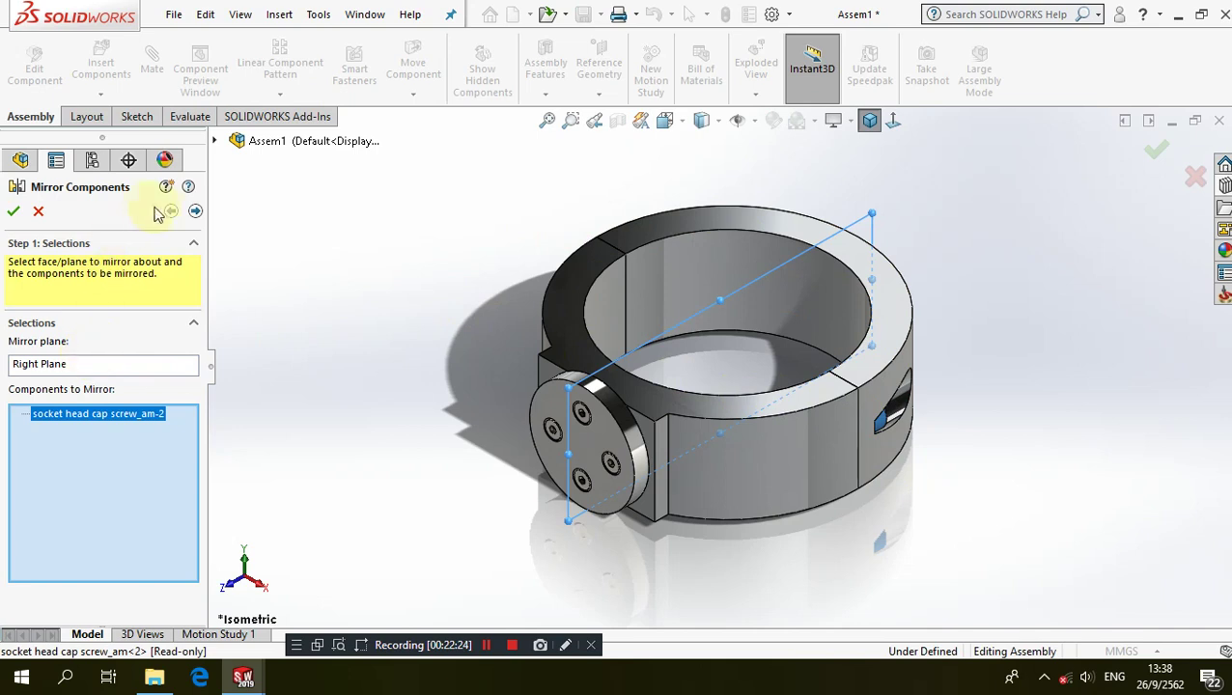
click(192, 210)
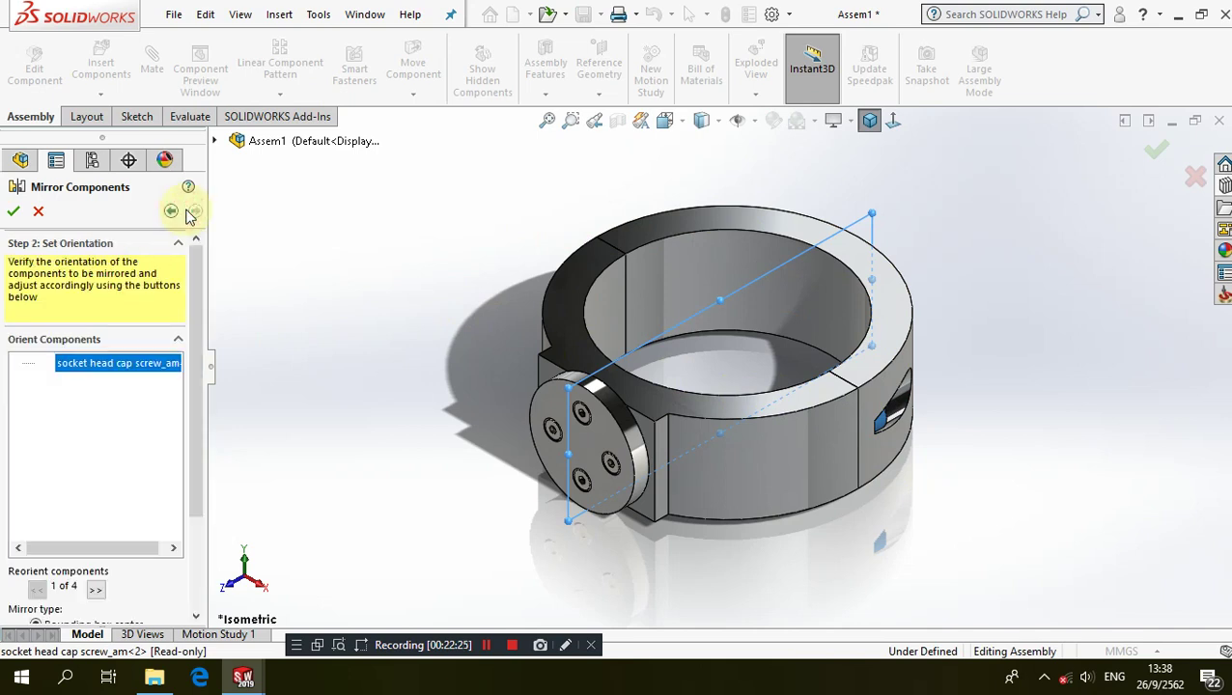
click(14, 220)
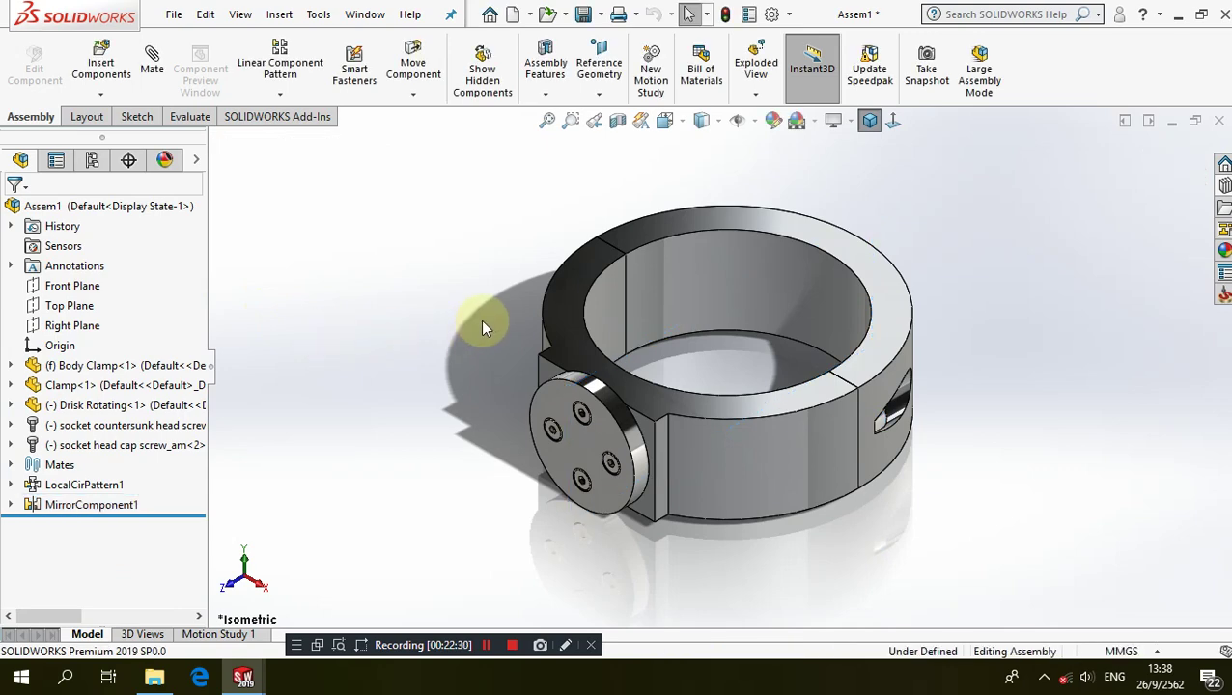
mouse_move(479, 320)
middle_down()
mouse_move(551, 489)
mouse_move(570, 616)
mouse_move(531, 548)
mouse_move(393, 544)
mouse_move(338, 571)
mouse_move(522, 541)
mouse_move(701, 420)
middle_up()
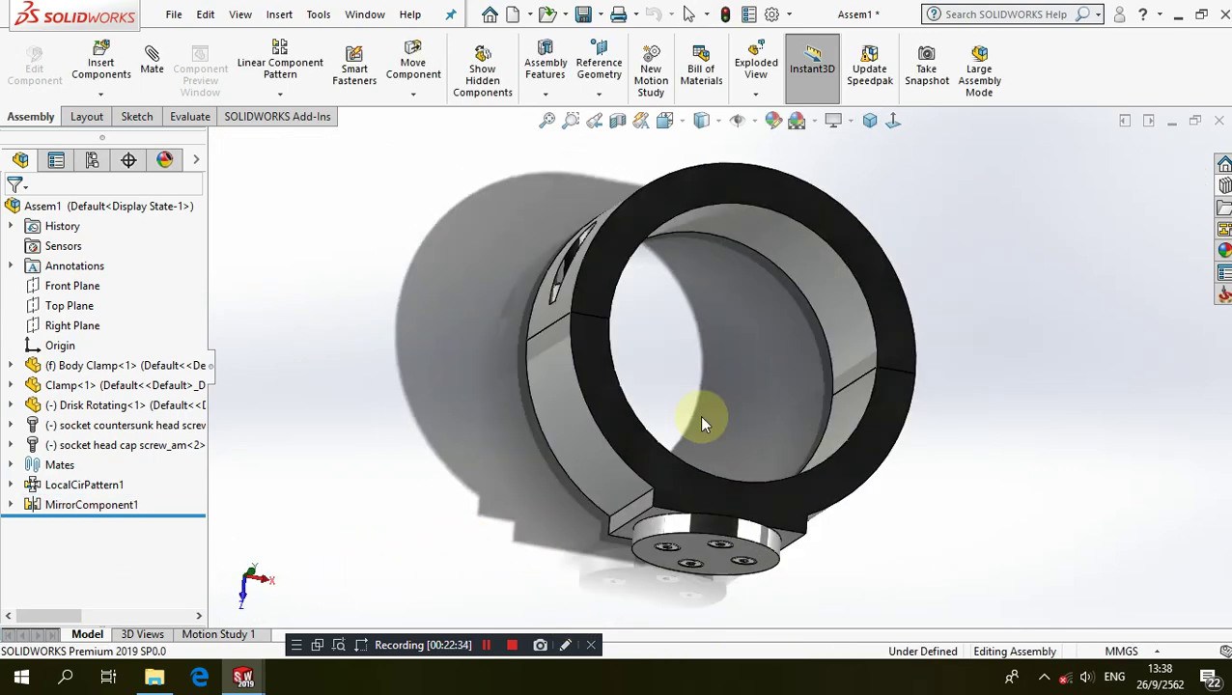
click(869, 122)
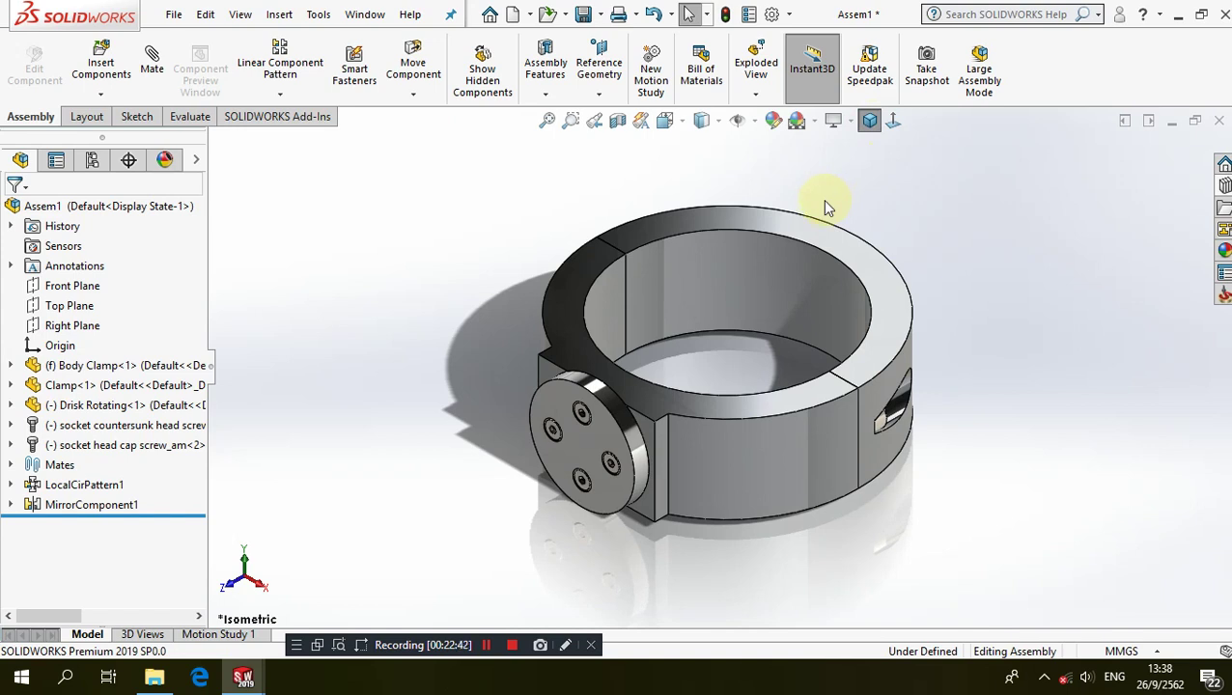
Start an exploded view and select a disc screw, leaving the disc itself out of the selection
click(756, 94)
click(768, 132)
scroll(538, 214, up, 2)
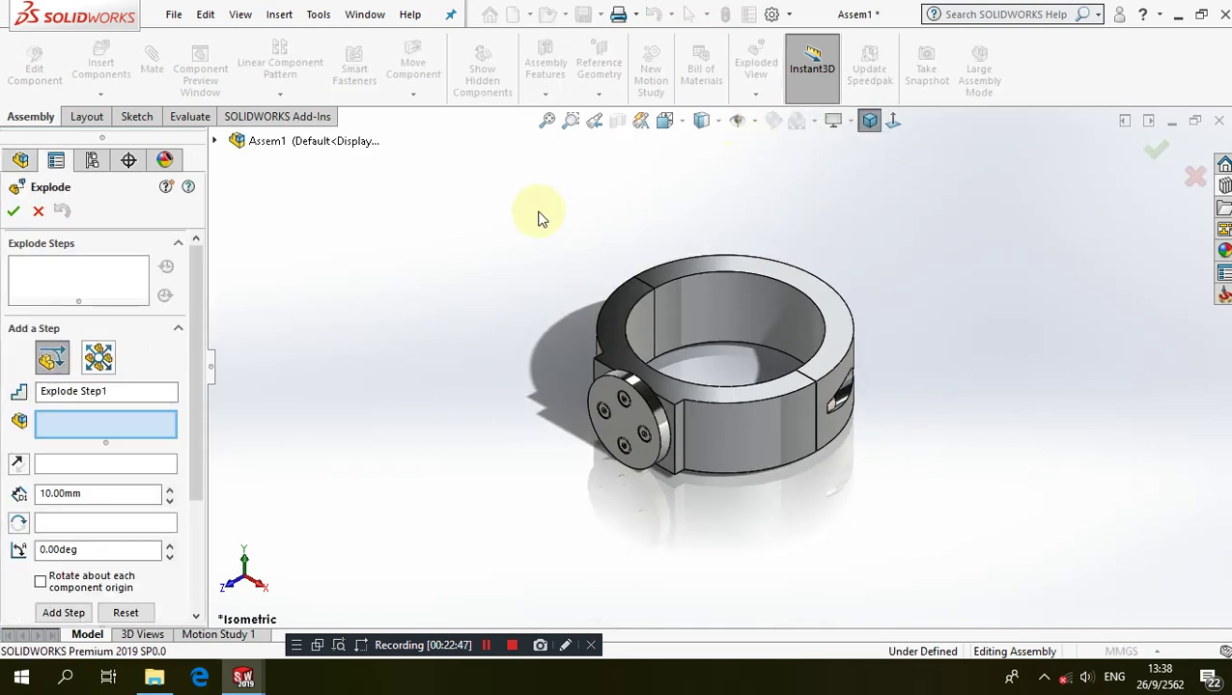
scroll(539, 214, up, 1)
scroll(714, 423, down, 3)
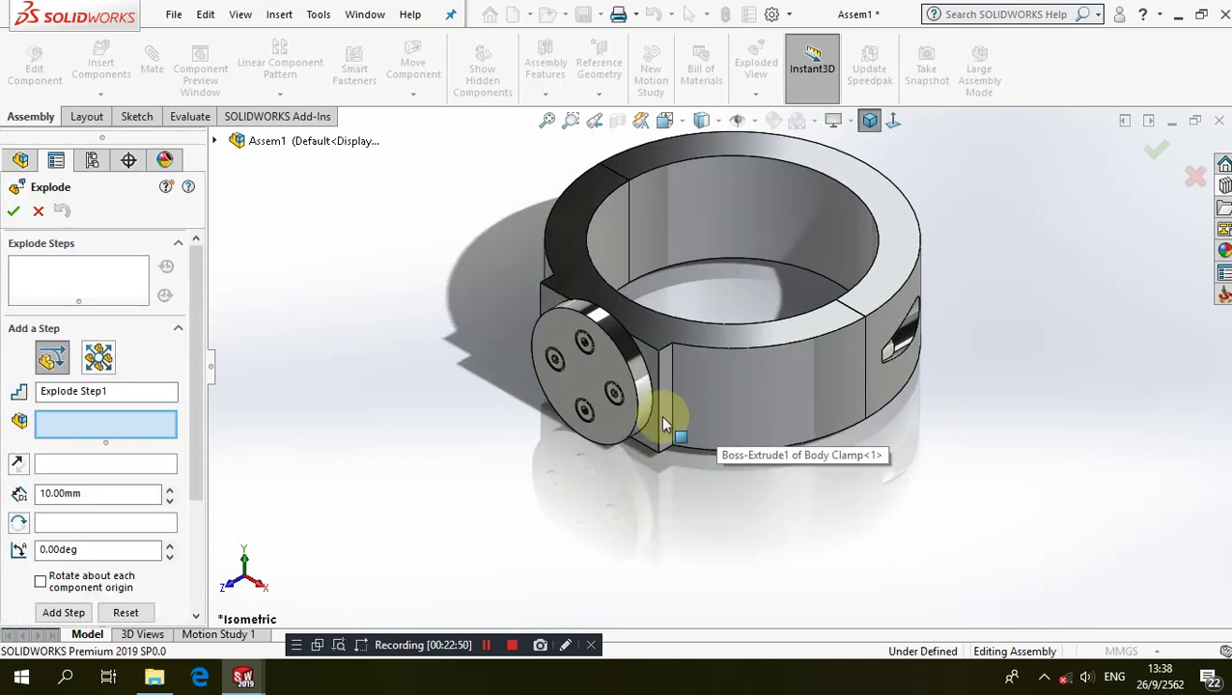
click(552, 354)
click(589, 365)
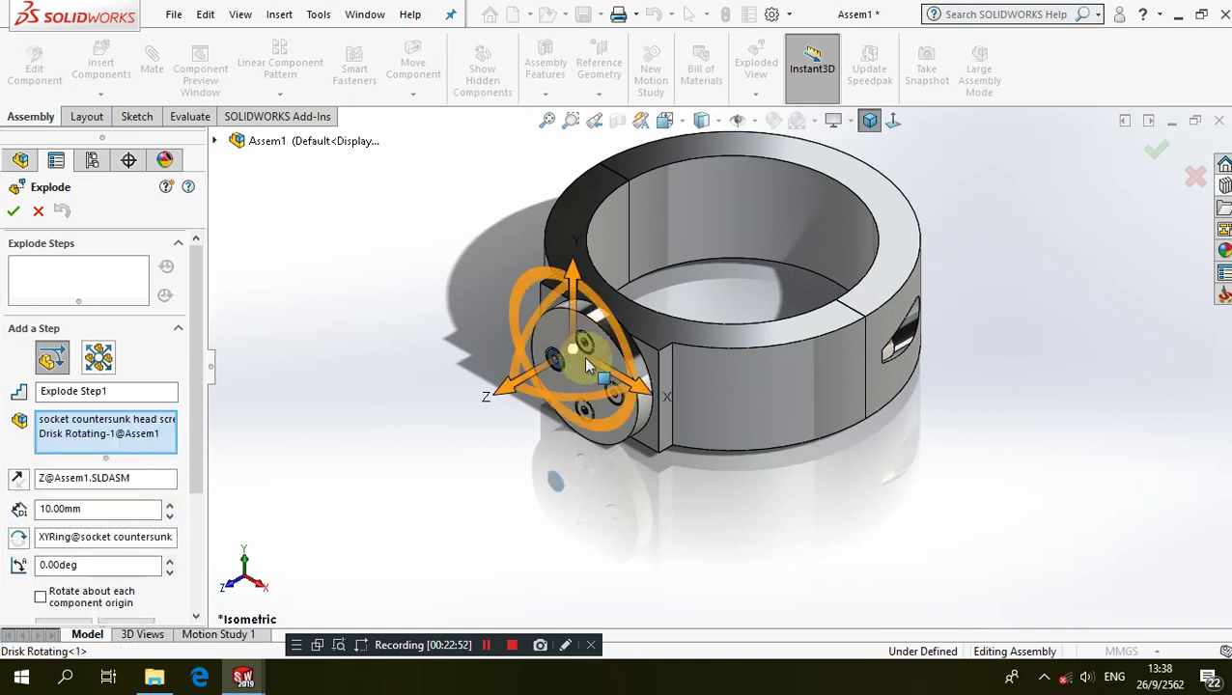
right_click(148, 440)
click(189, 467)
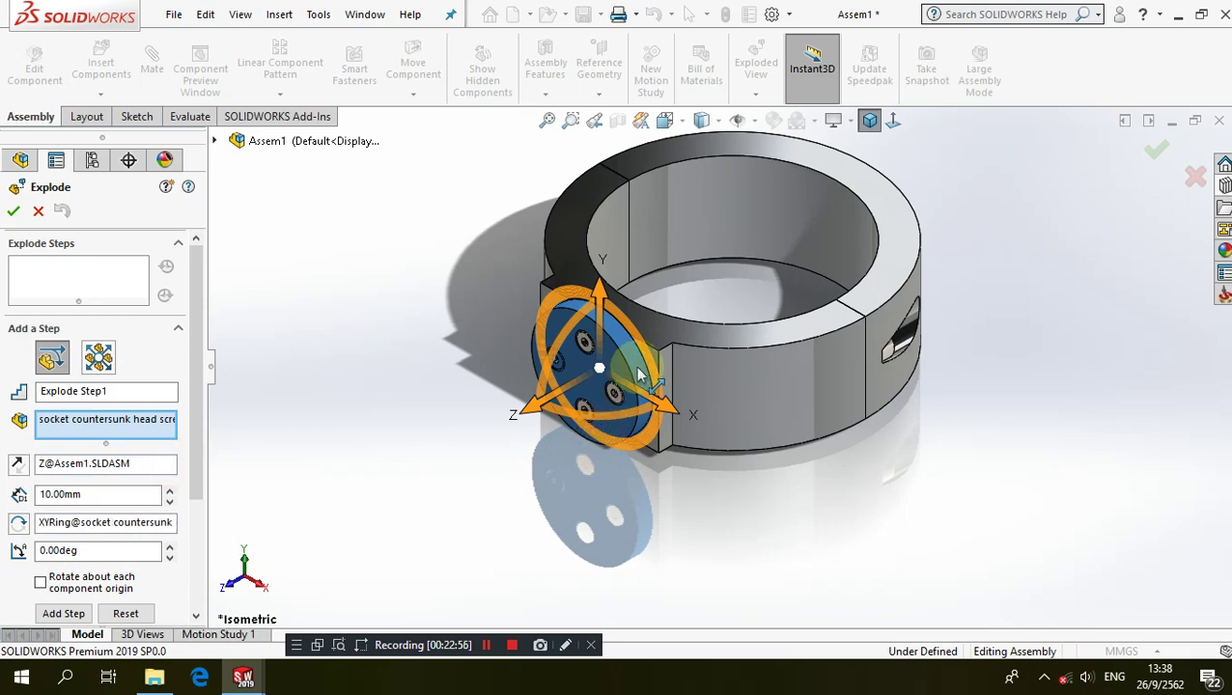
Add the other three countersunk screws and pull all four out toward the lower left
scroll(637, 374, down, 3)
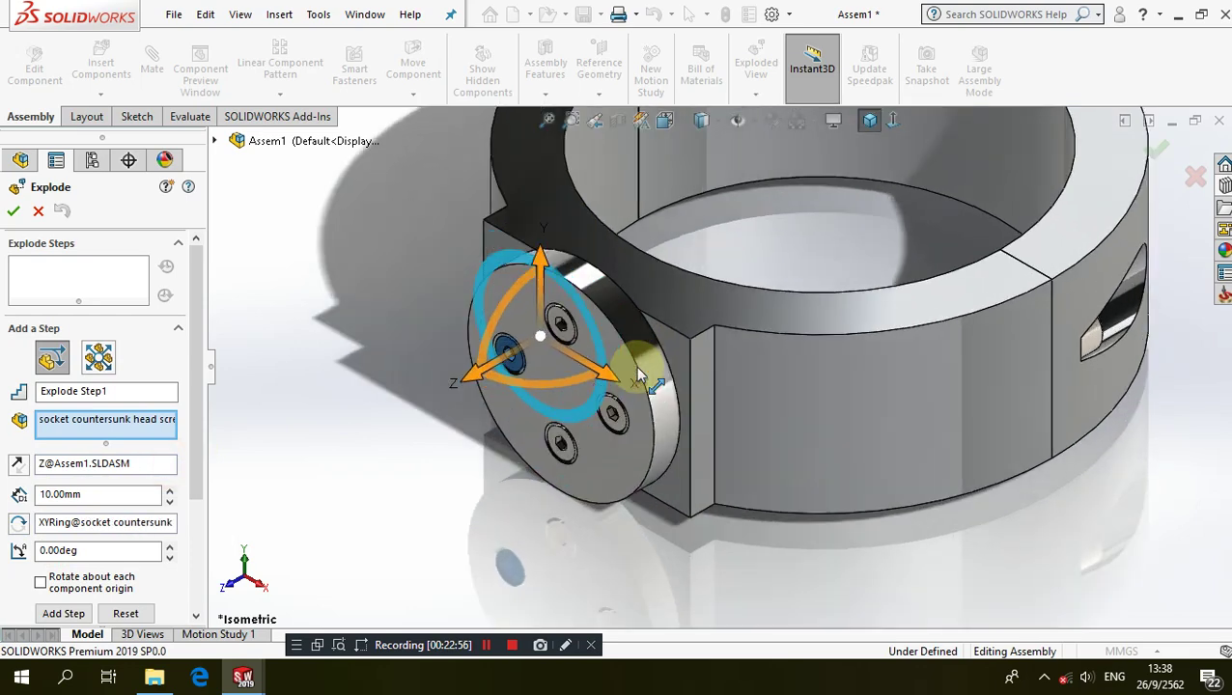
click(562, 329)
click(611, 415)
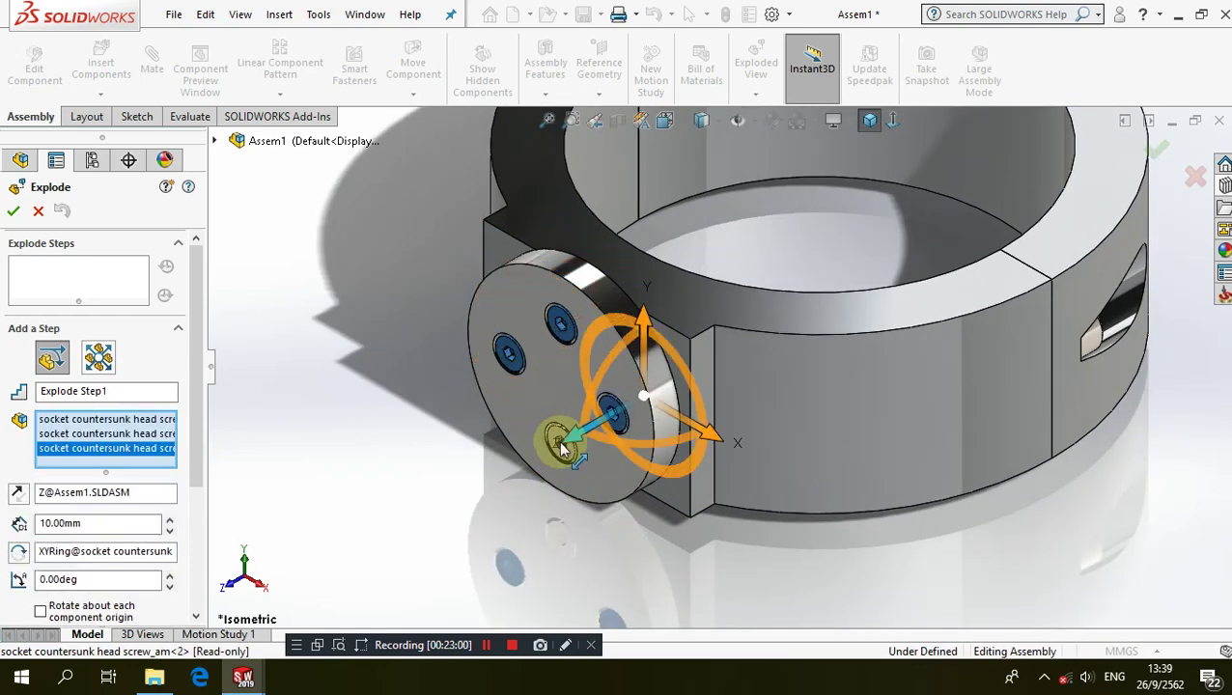
click(558, 441)
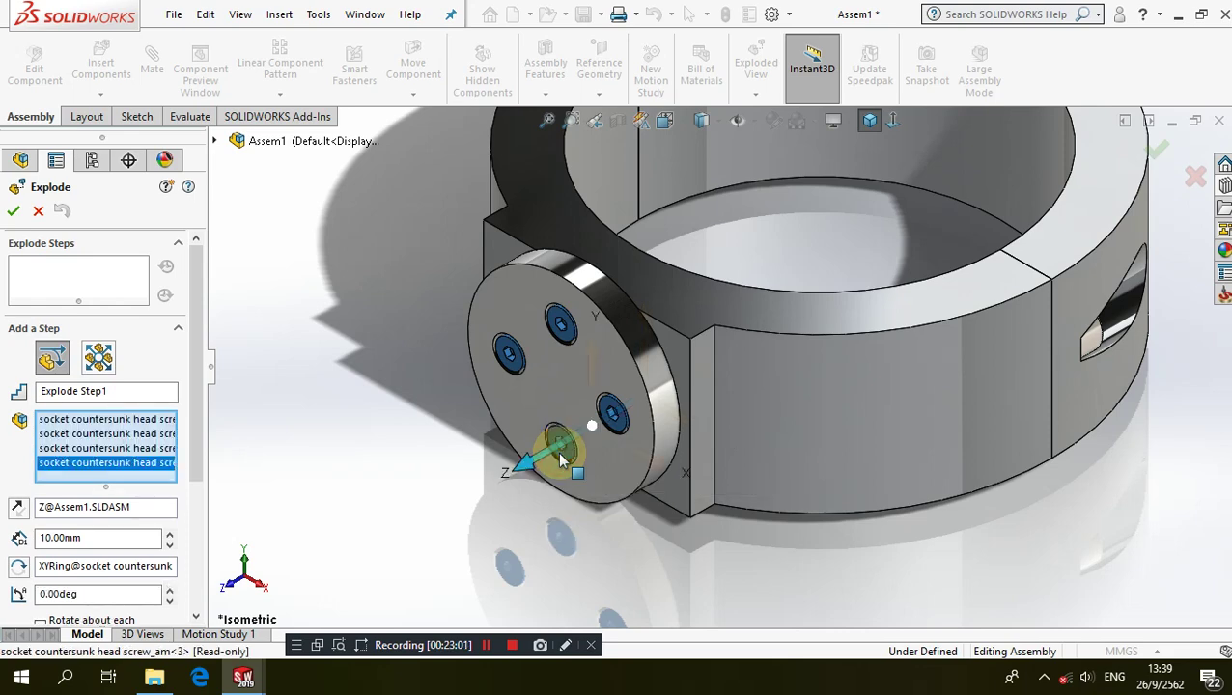
scroll(496, 464, up, 3)
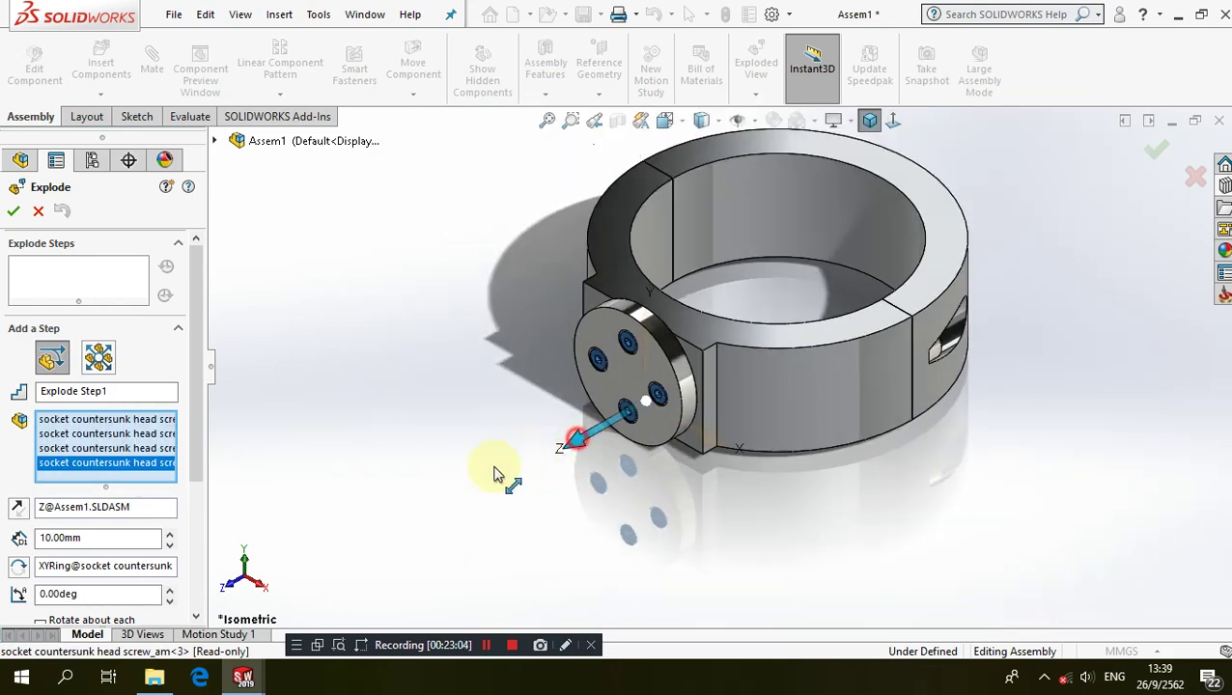
drag(493, 474, 166, 592)
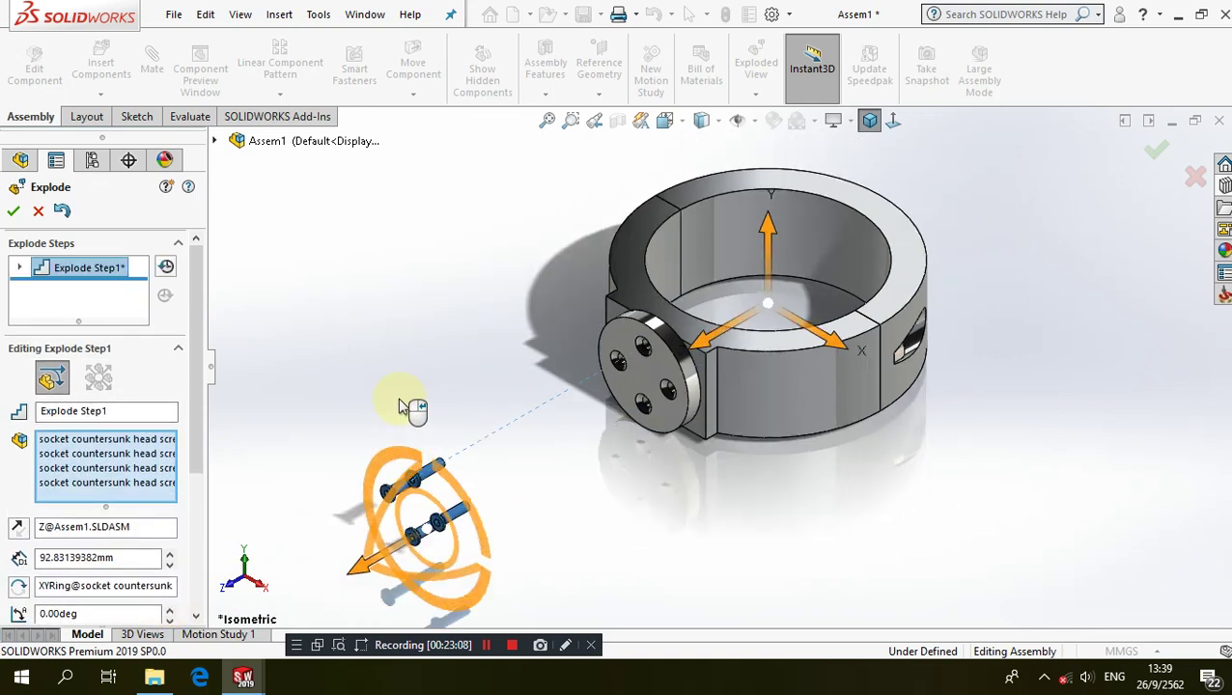
click(400, 400)
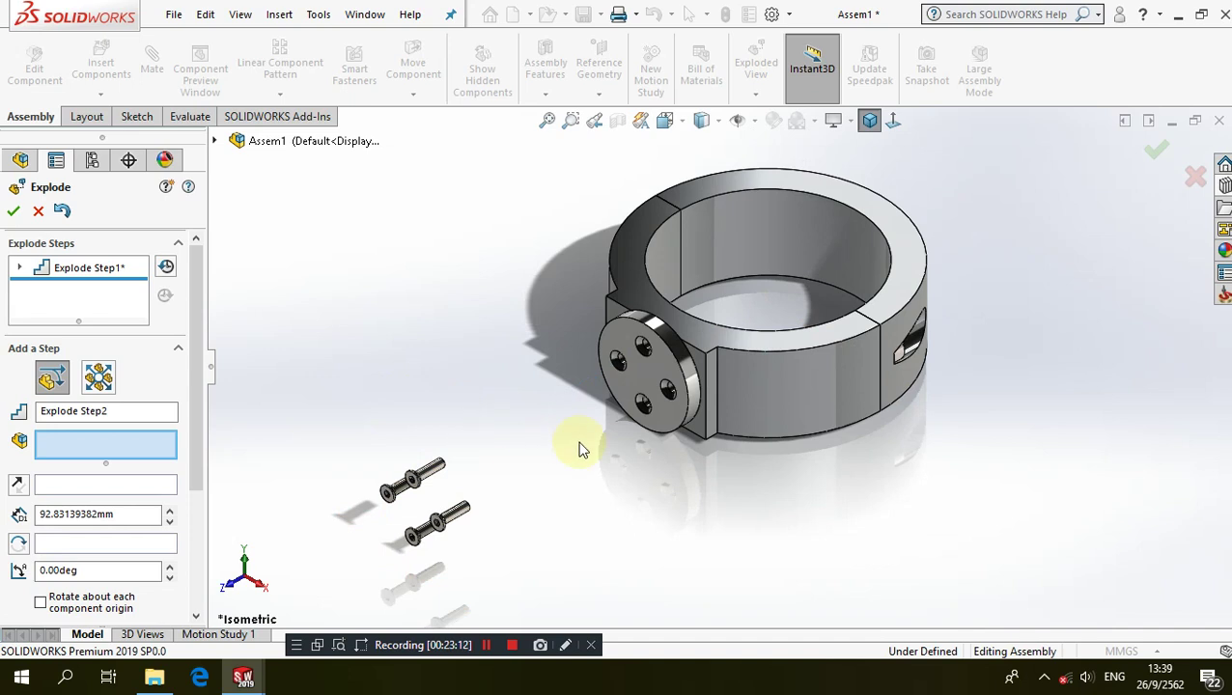
Explode the disc out along its axis as a second step
scroll(580, 449, down, 2)
click(671, 375)
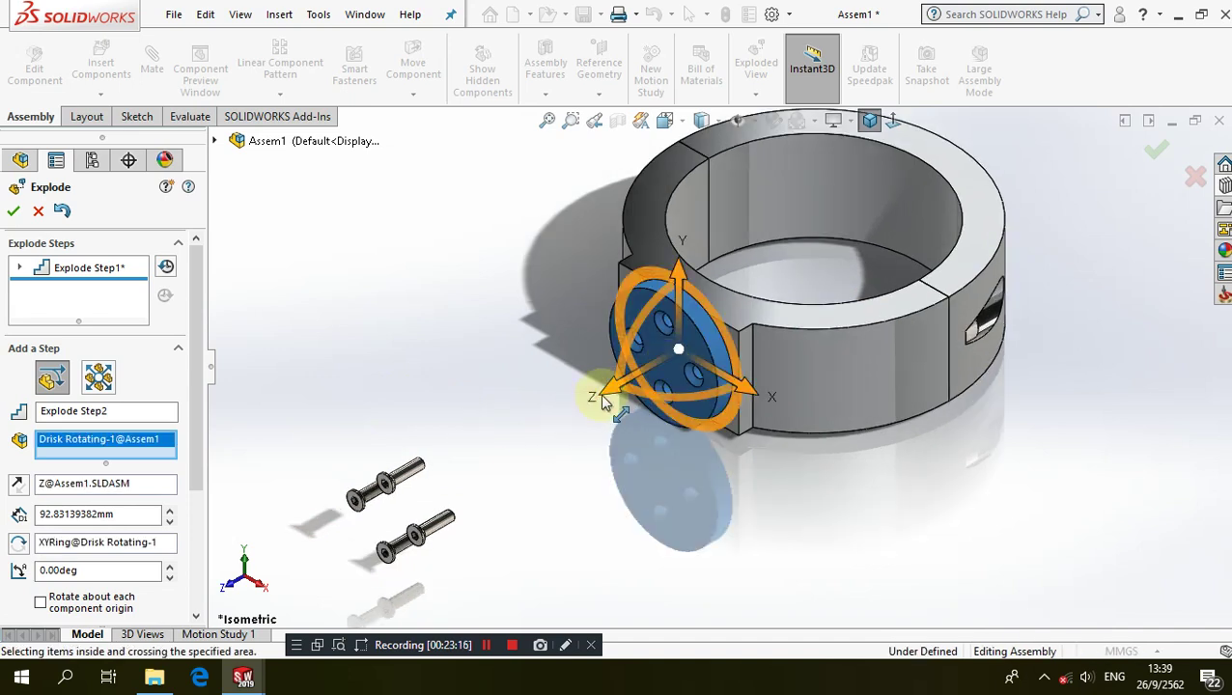
mouse_move(580, 410)
mouse_down()
mouse_move(473, 461)
mouse_move(434, 500)
mouse_up()
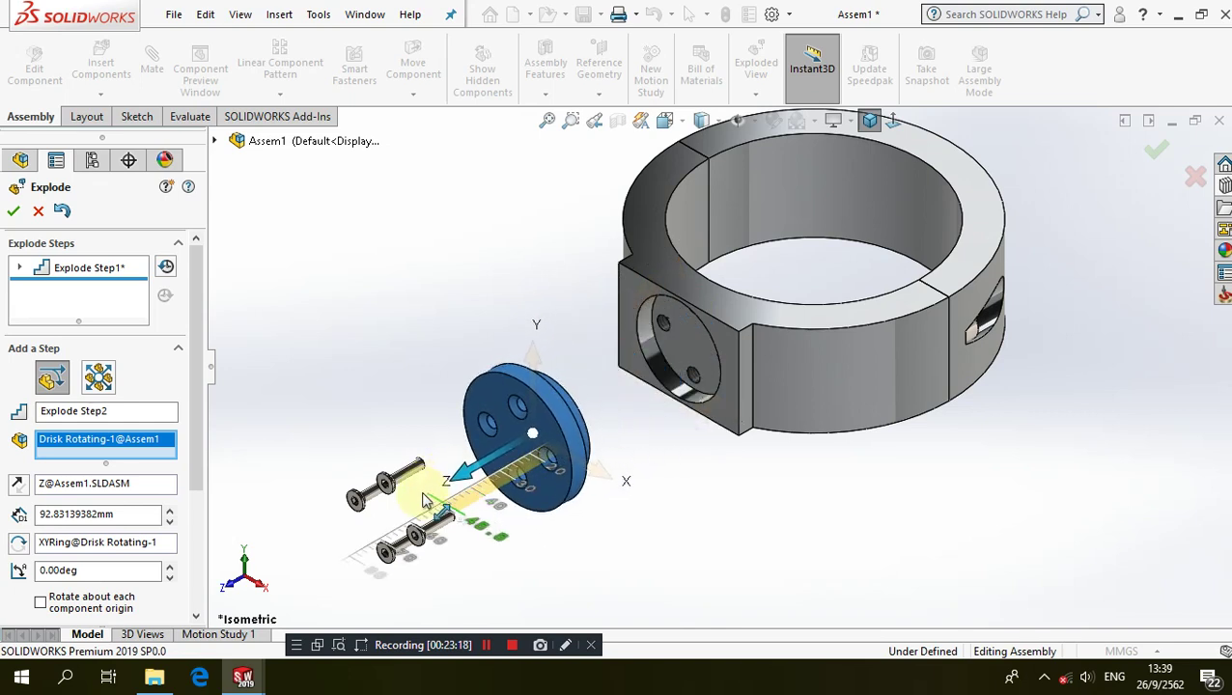
click(409, 213)
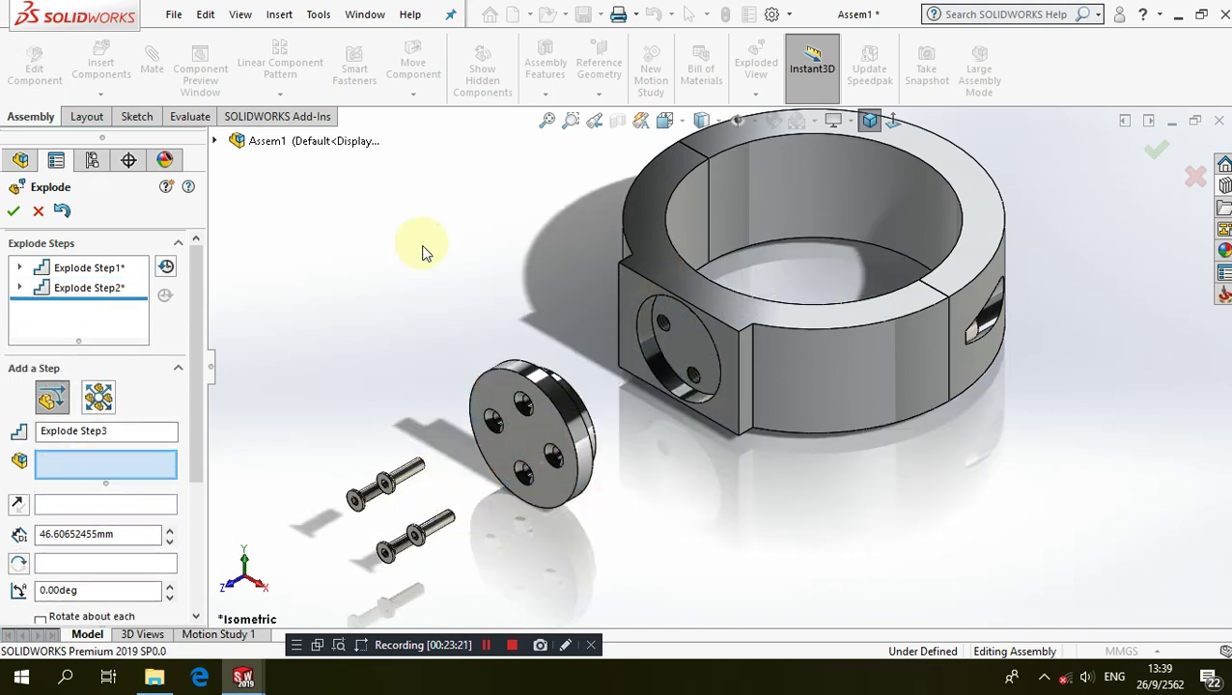
Explode both side cap screws out toward the upper right
scroll(458, 290, up, 5)
scroll(836, 253, down, 3)
scroll(836, 254, down, 2)
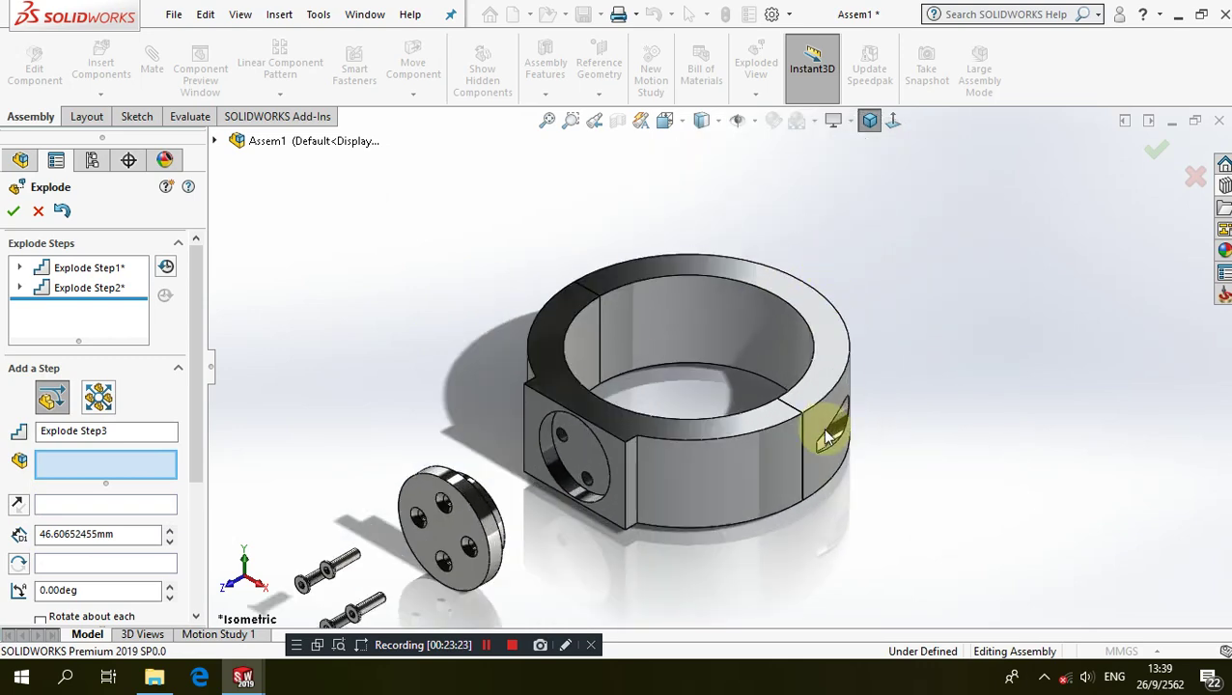
click(814, 443)
mouse_move(625, 297)
middle_down()
mouse_move(652, 311)
mouse_move(674, 439)
mouse_move(571, 295)
middle_up()
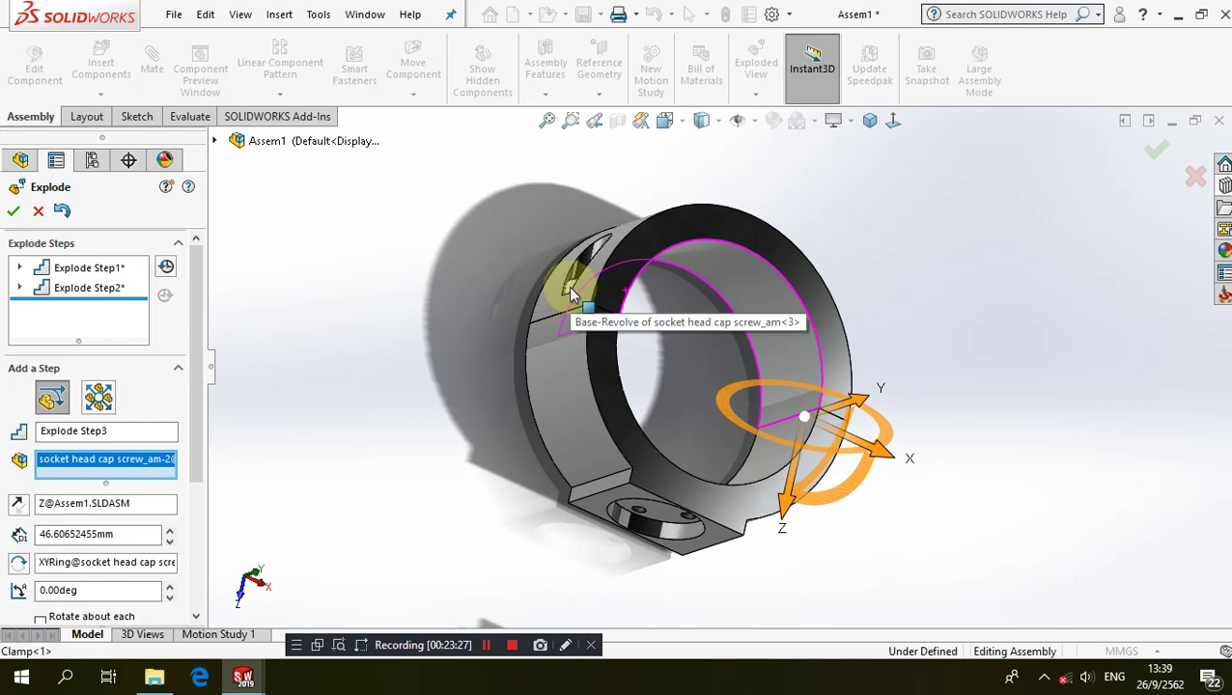
click(569, 288)
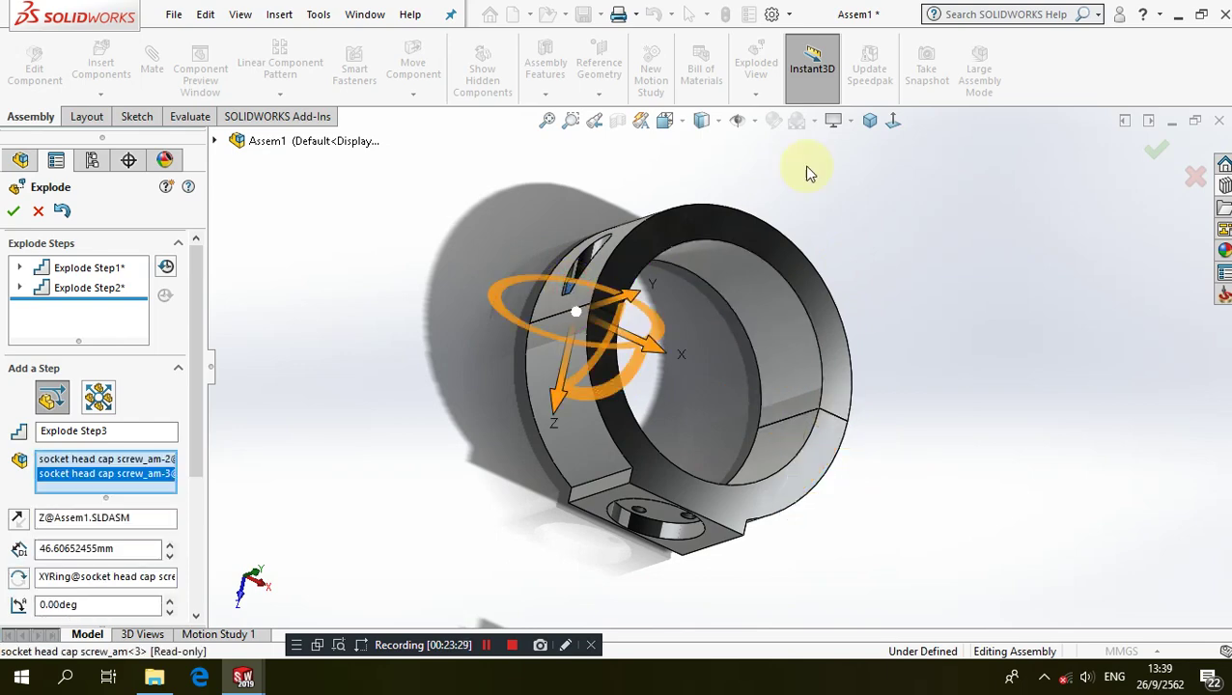
click(872, 122)
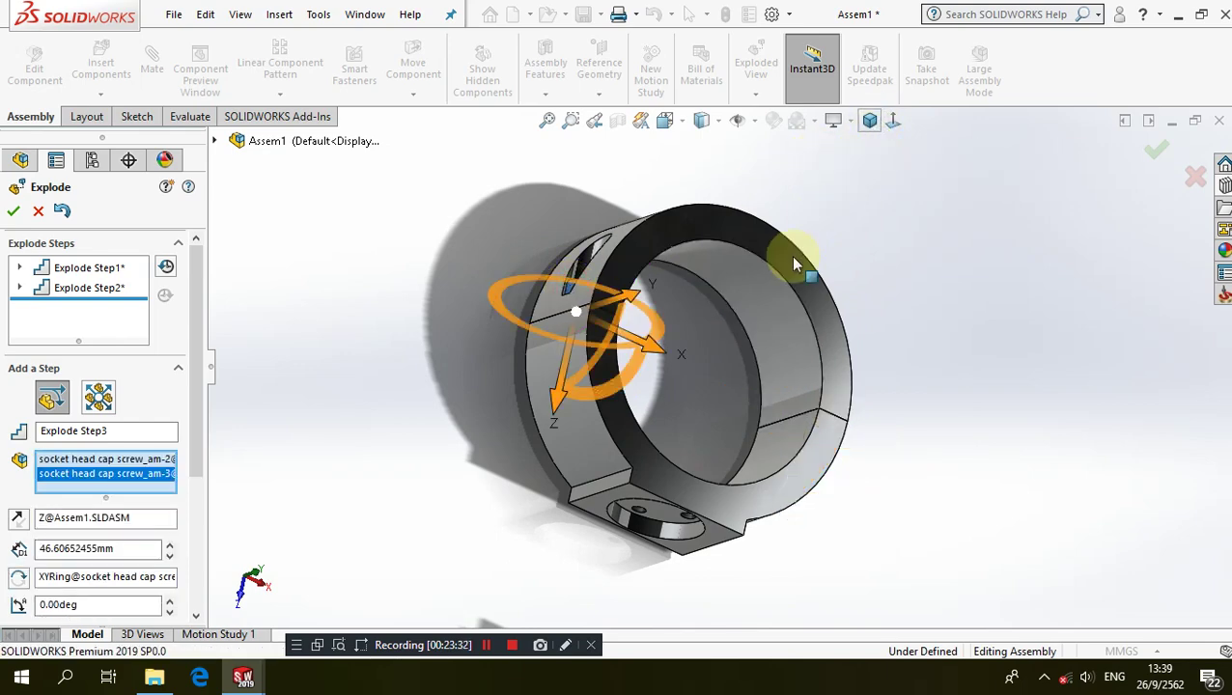
drag(681, 333, 1031, 212)
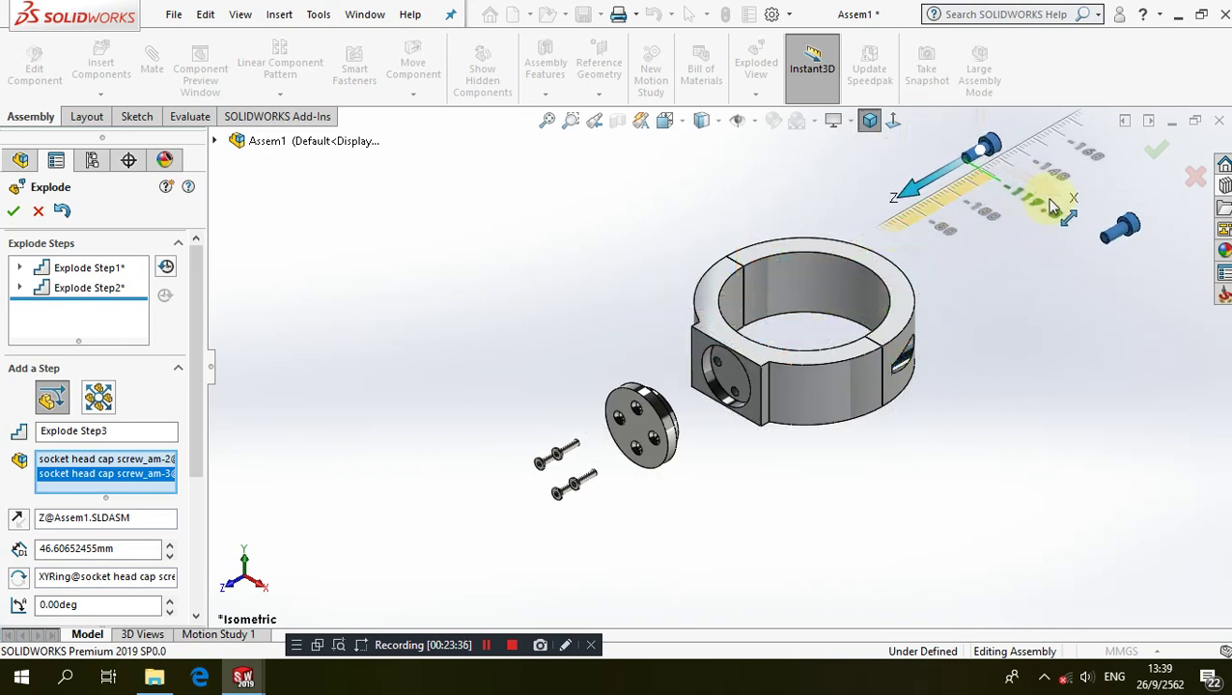
drag(1030, 212, 1071, 233)
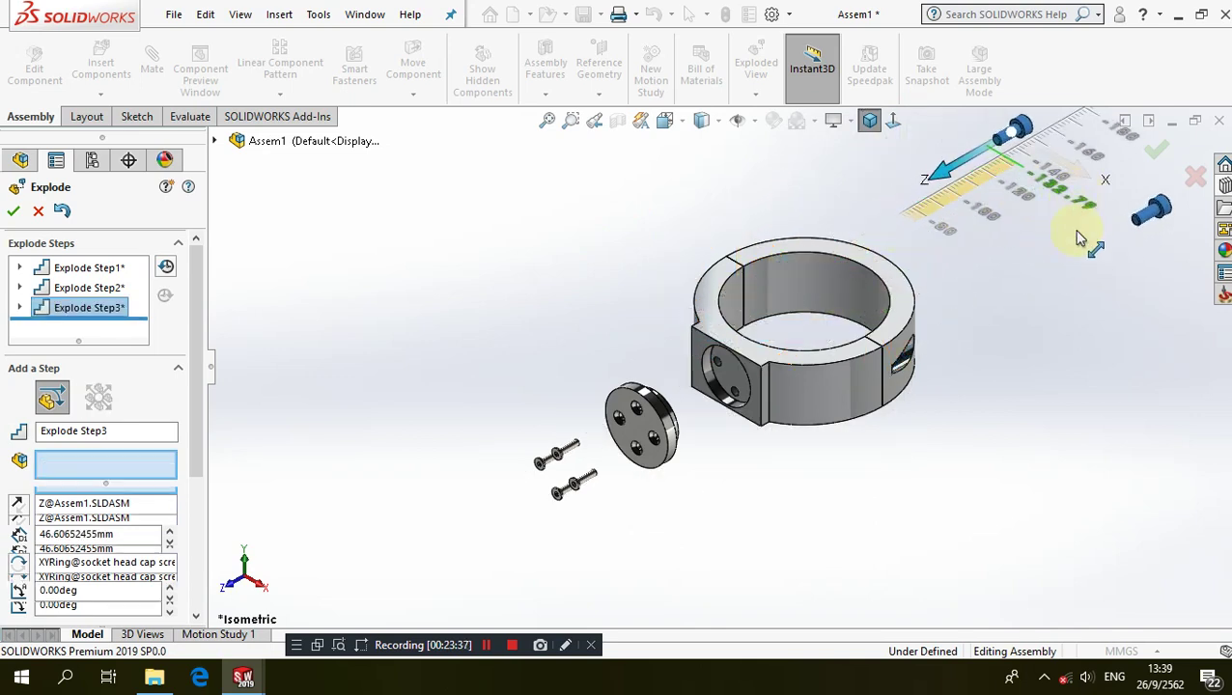
right_click(1001, 360)
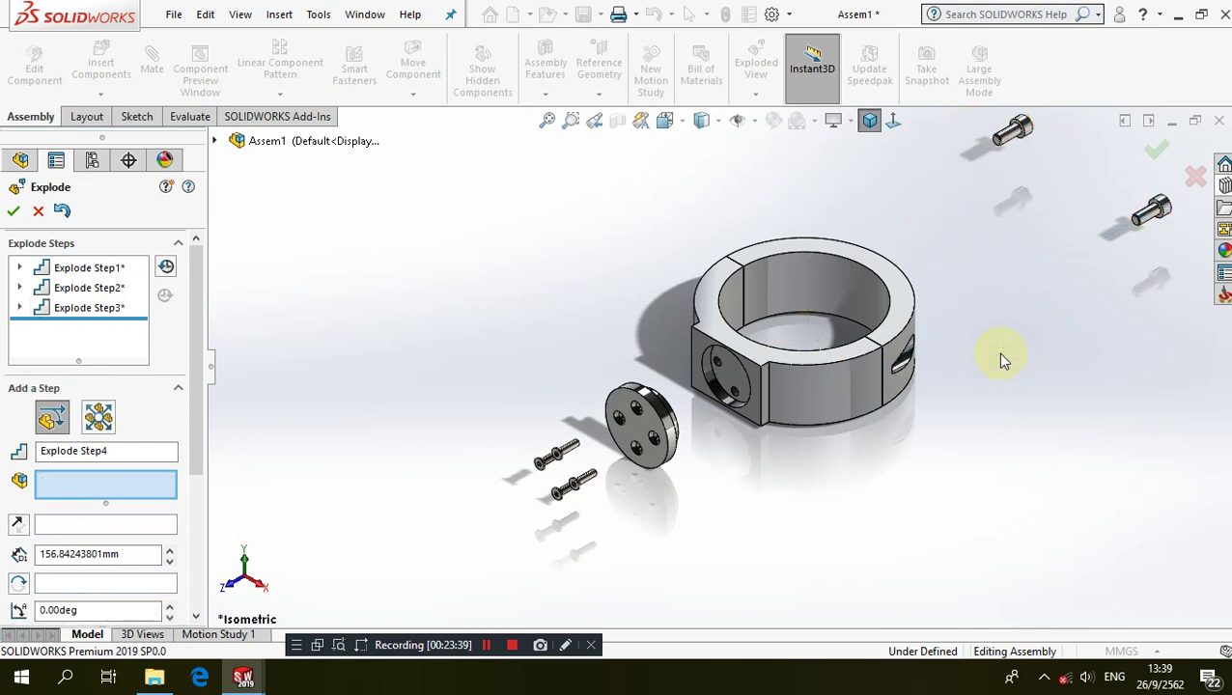
Move the upper clamp half away to the upper right as the final explode step
click(908, 291)
drag(846, 331, 956, 255)
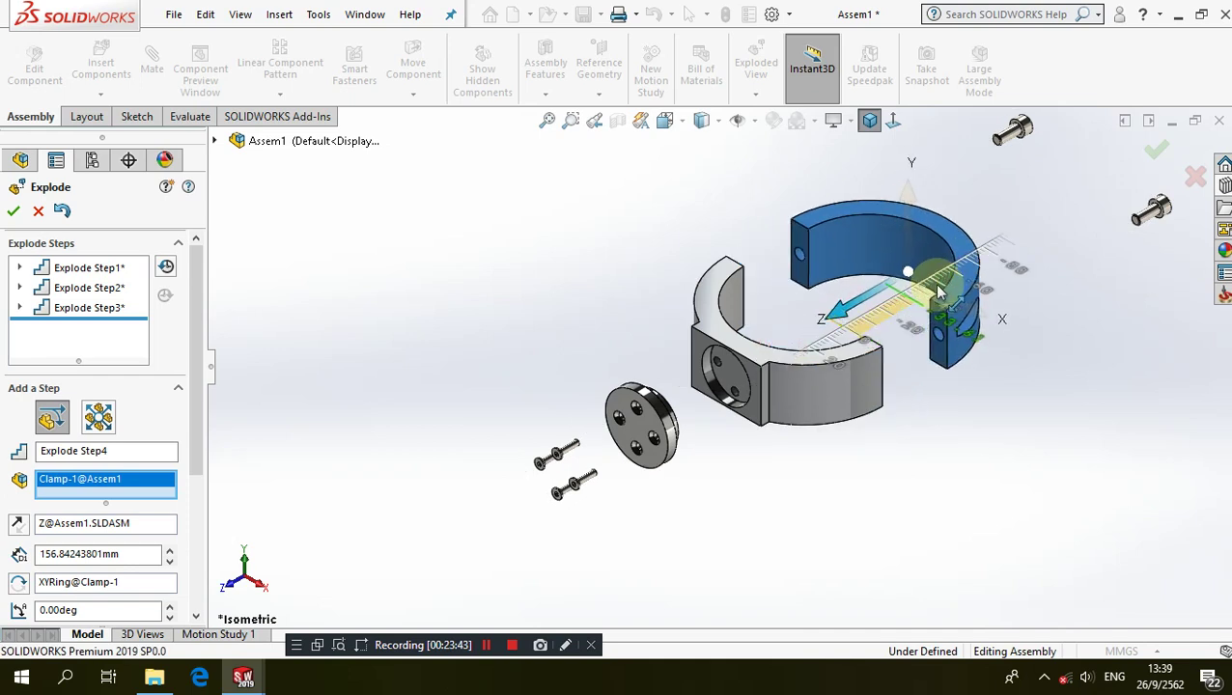
click(736, 534)
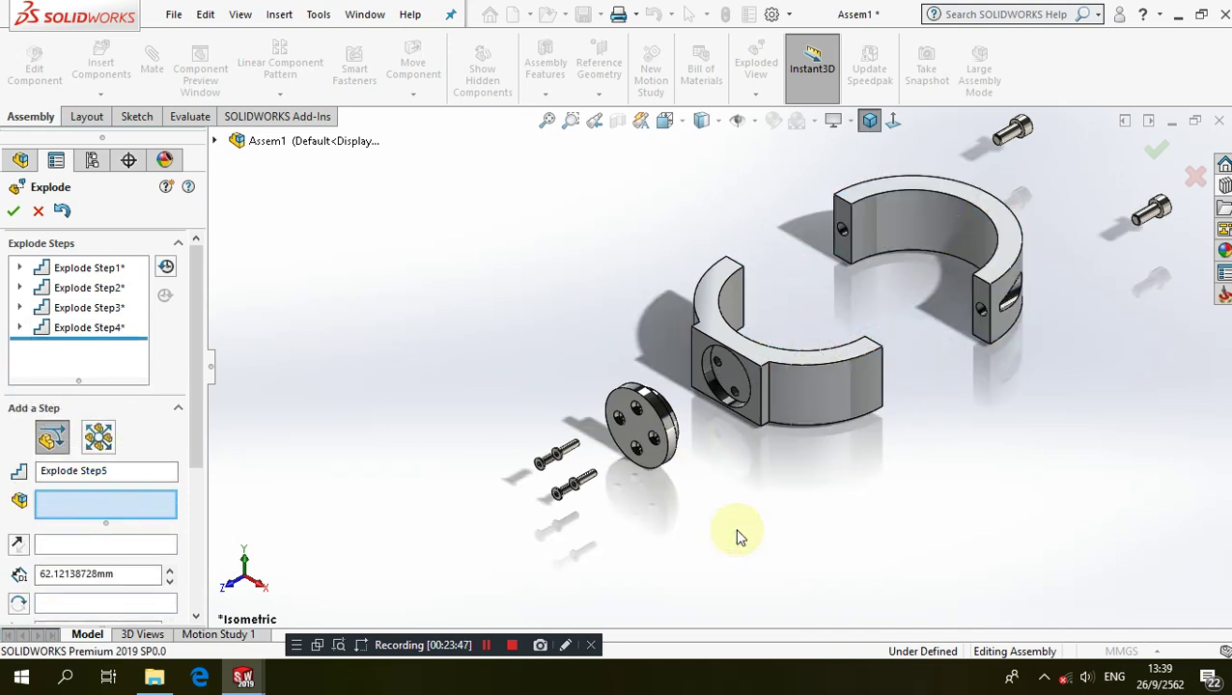
Confirm the exploded view to close it
mouse_move(89, 307)
click(24, 211)
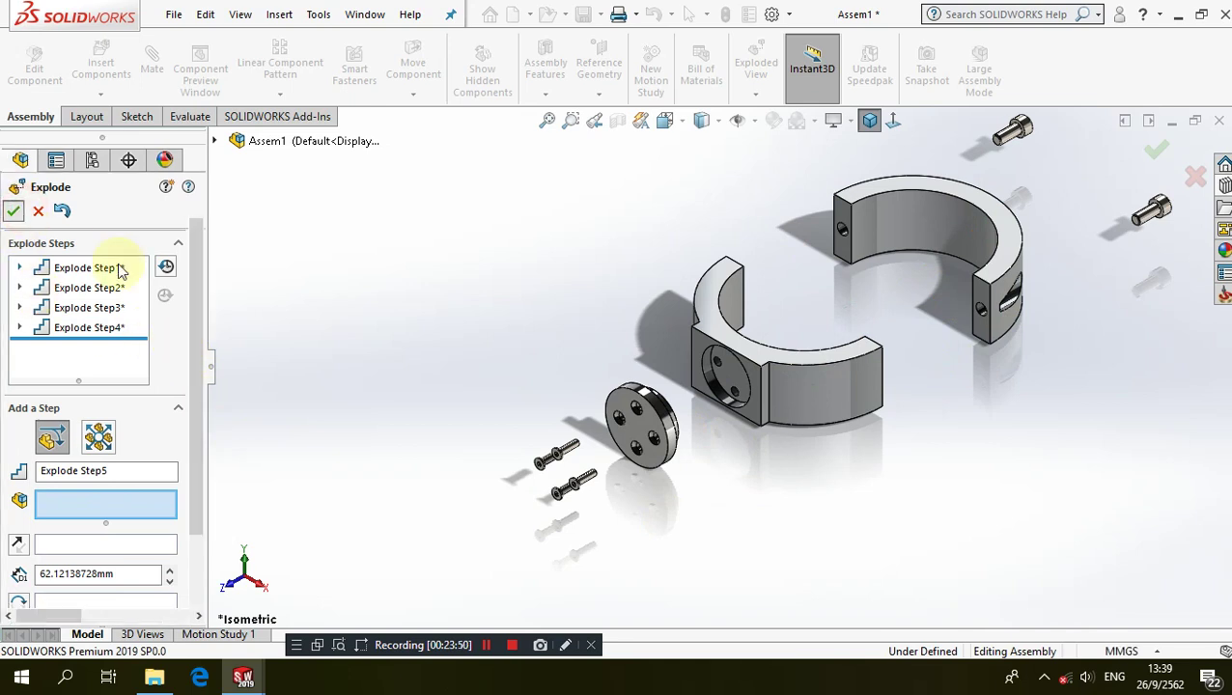
scroll(1047, 256, down, 1)
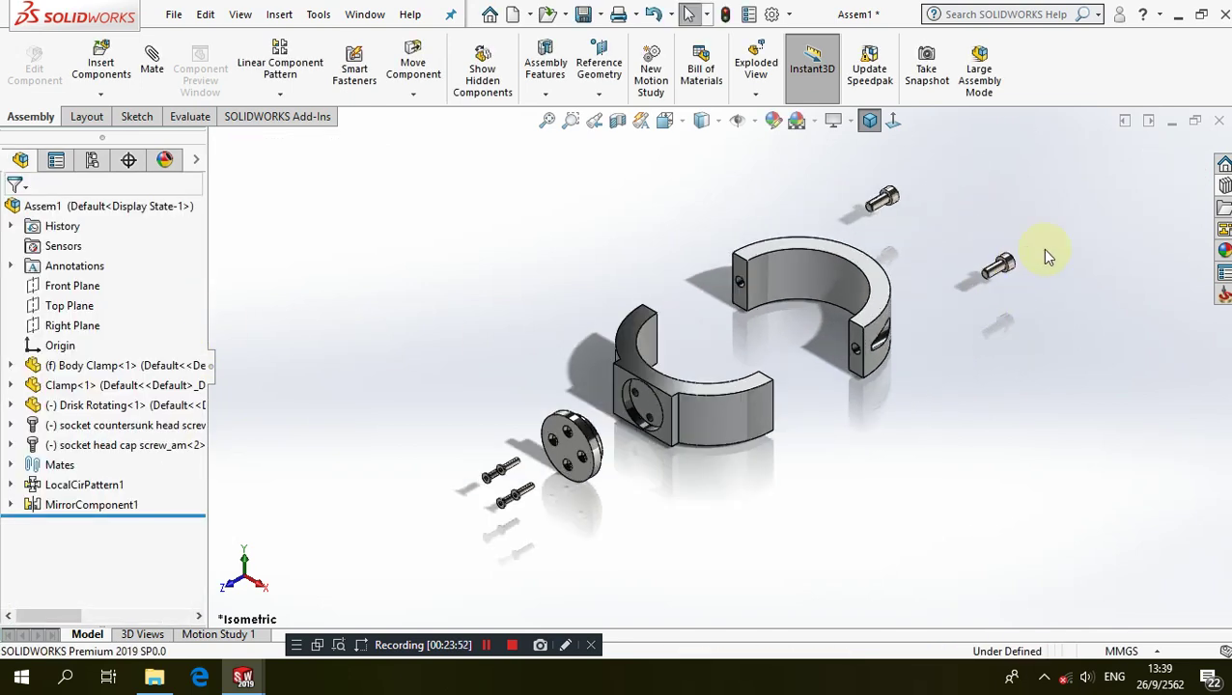
scroll(840, 299, up, 1)
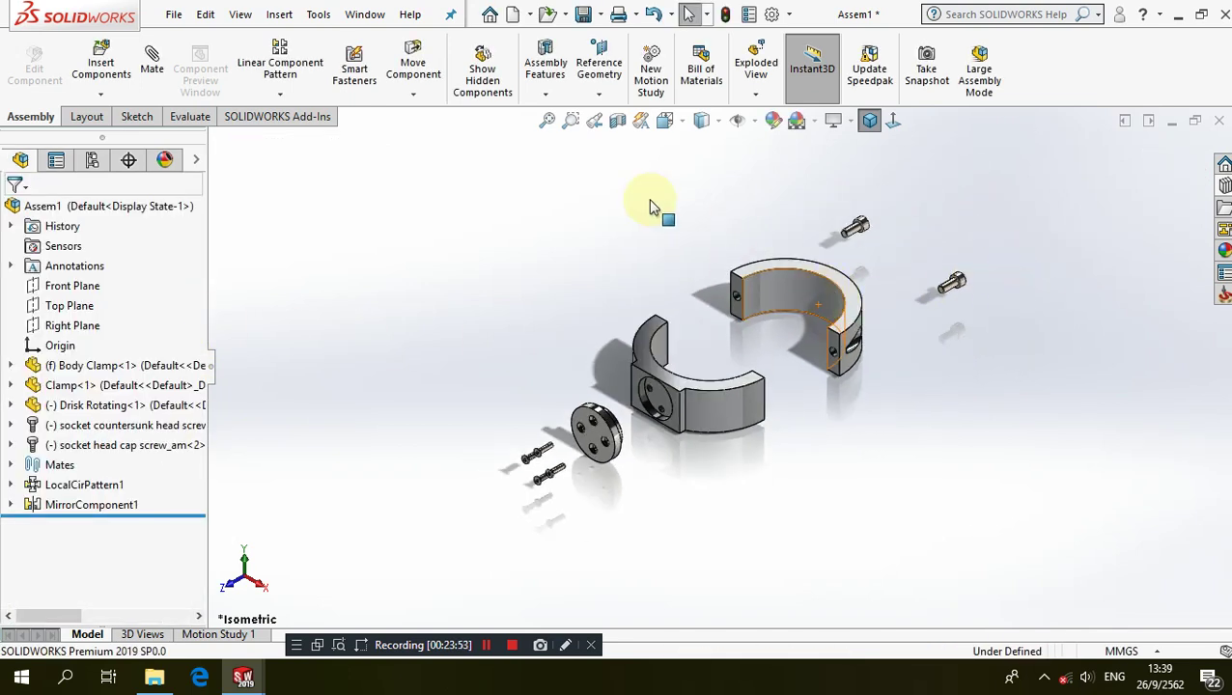
Save the assembly as 'Cylinder Clamp' in the Desktop's Cylinder Clamp folder
click(583, 13)
click(362, 280)
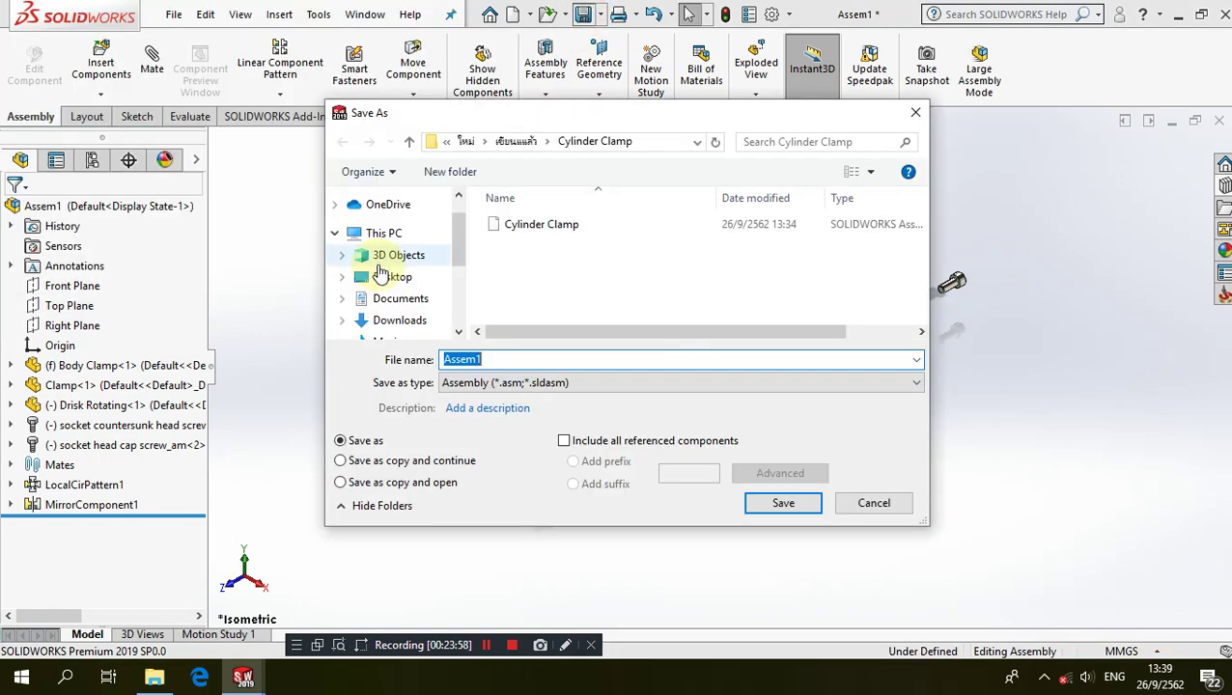
text(C)
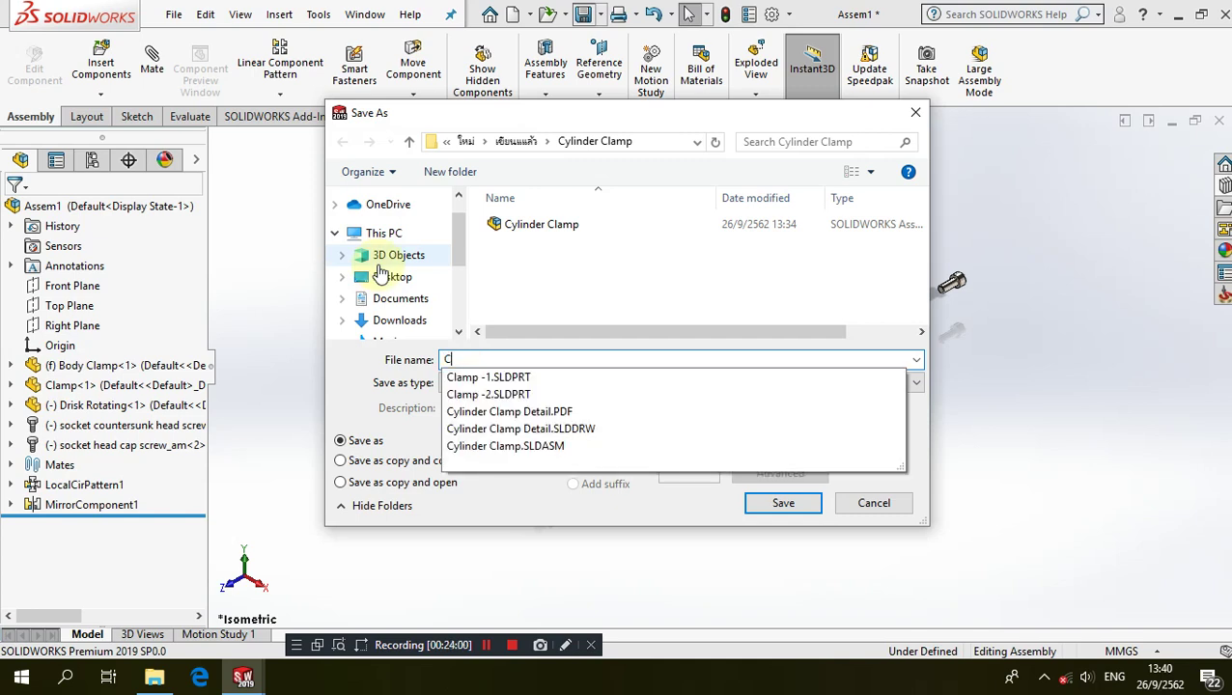
text(yl)
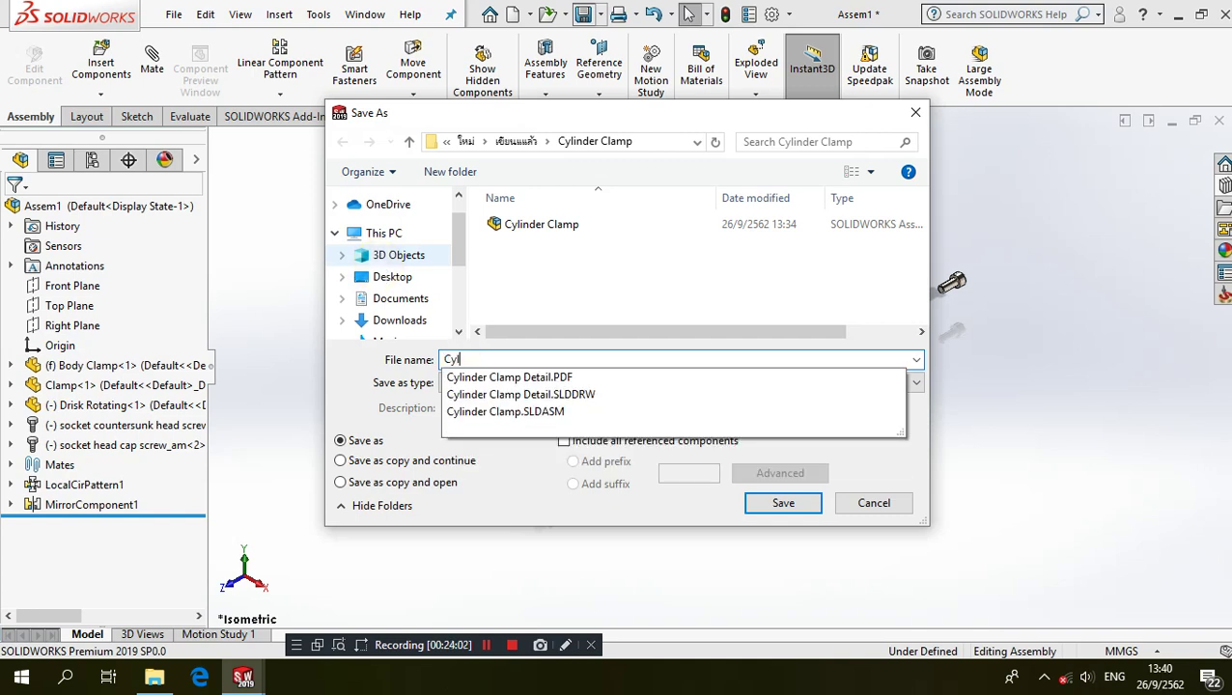
text(inder Clamp)
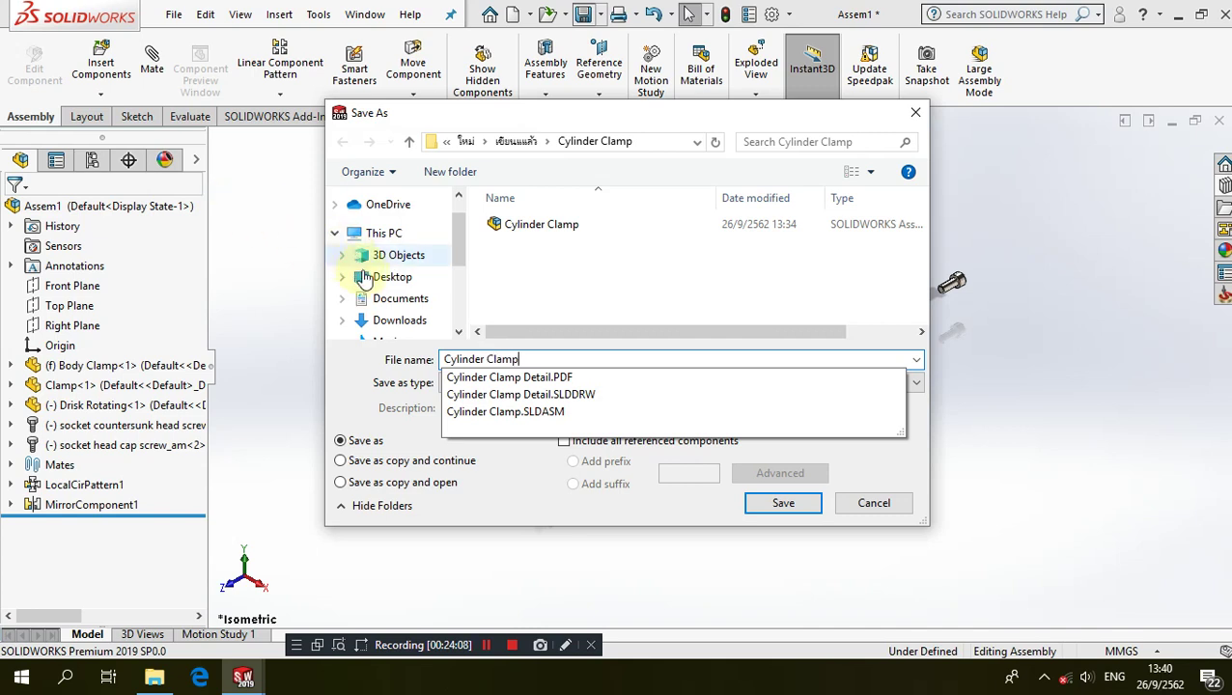
click(359, 276)
double_click(529, 249)
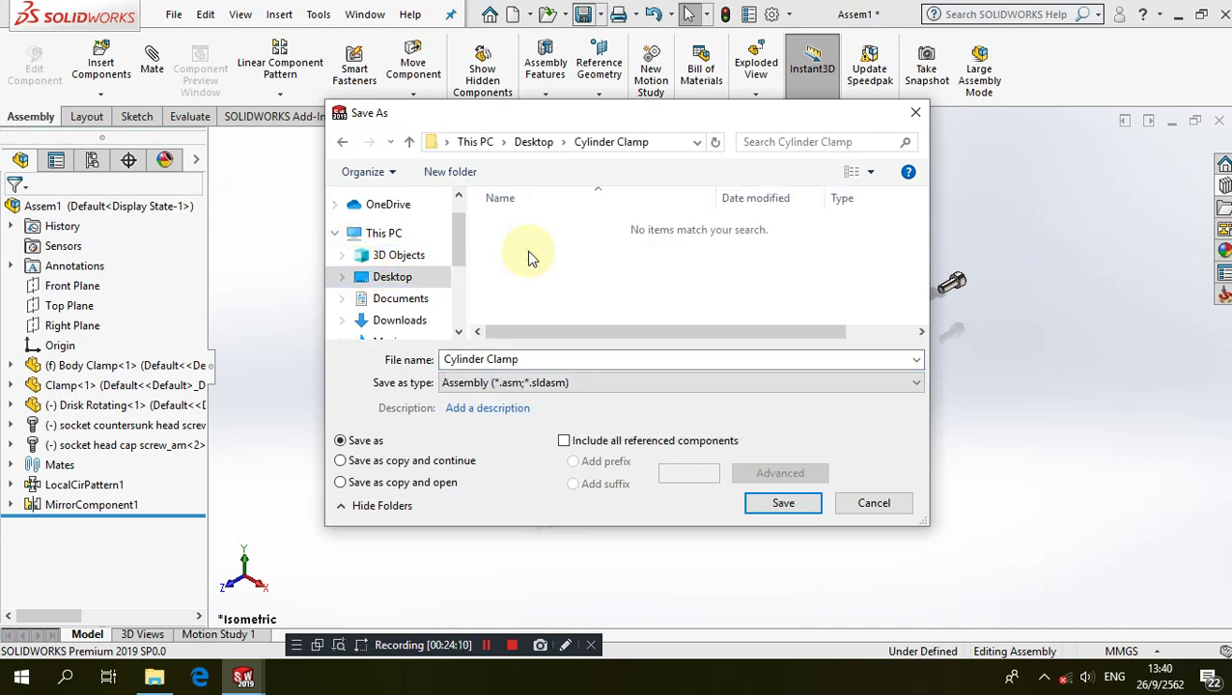
click(763, 503)
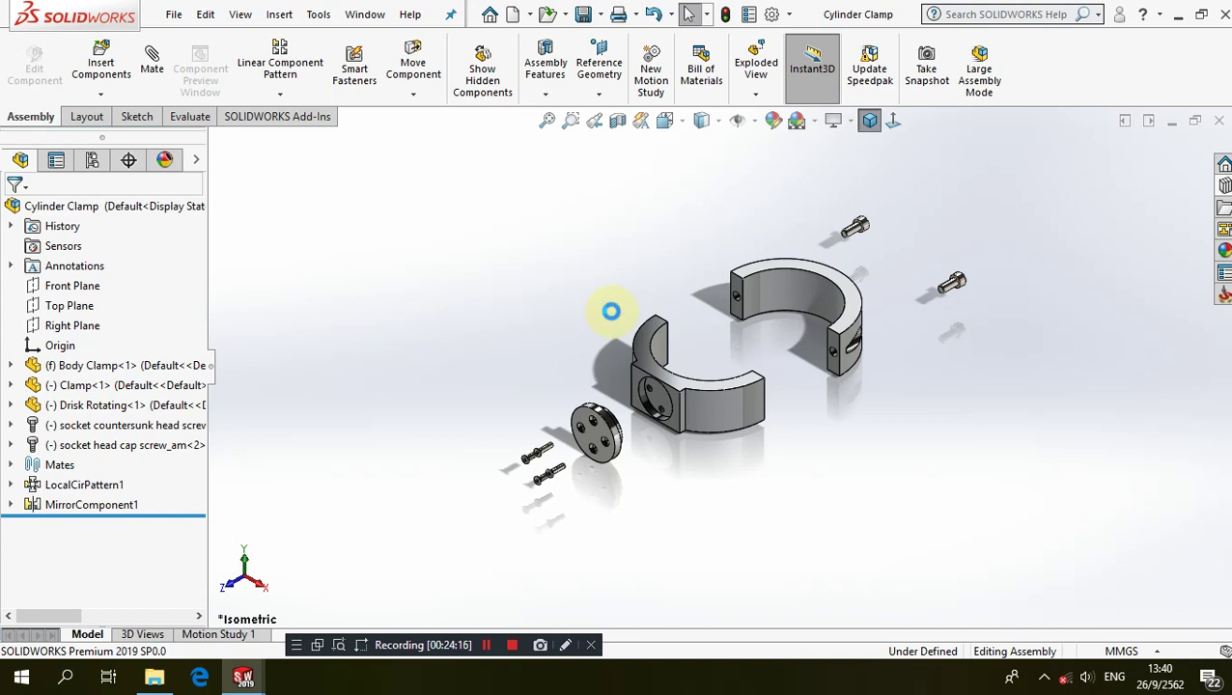
In Motion Study 1, add an Explode animation lasting 5 seconds starting at 0 seconds
click(252, 637)
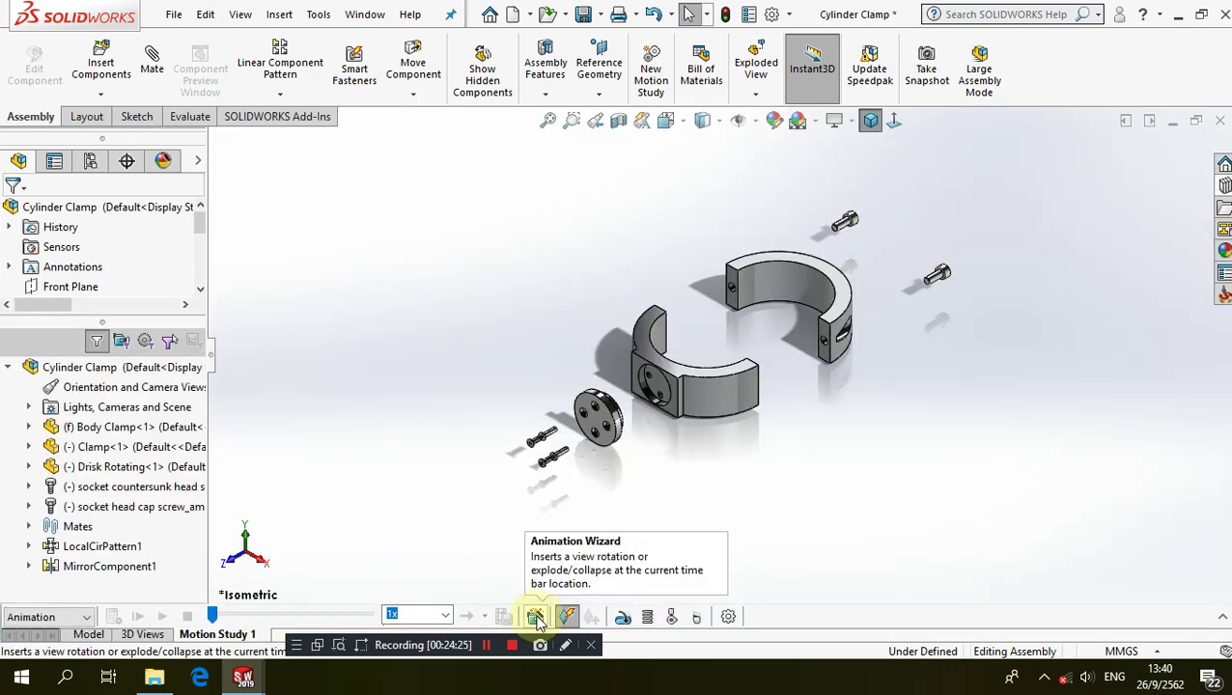
click(536, 617)
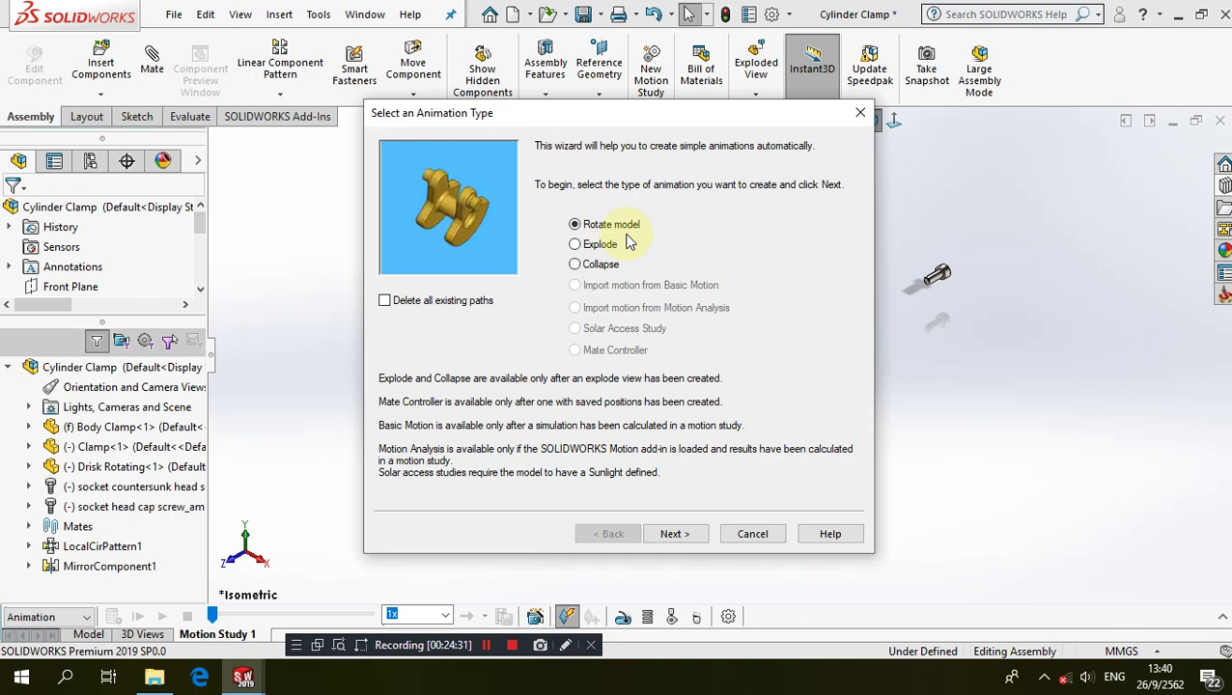
click(579, 251)
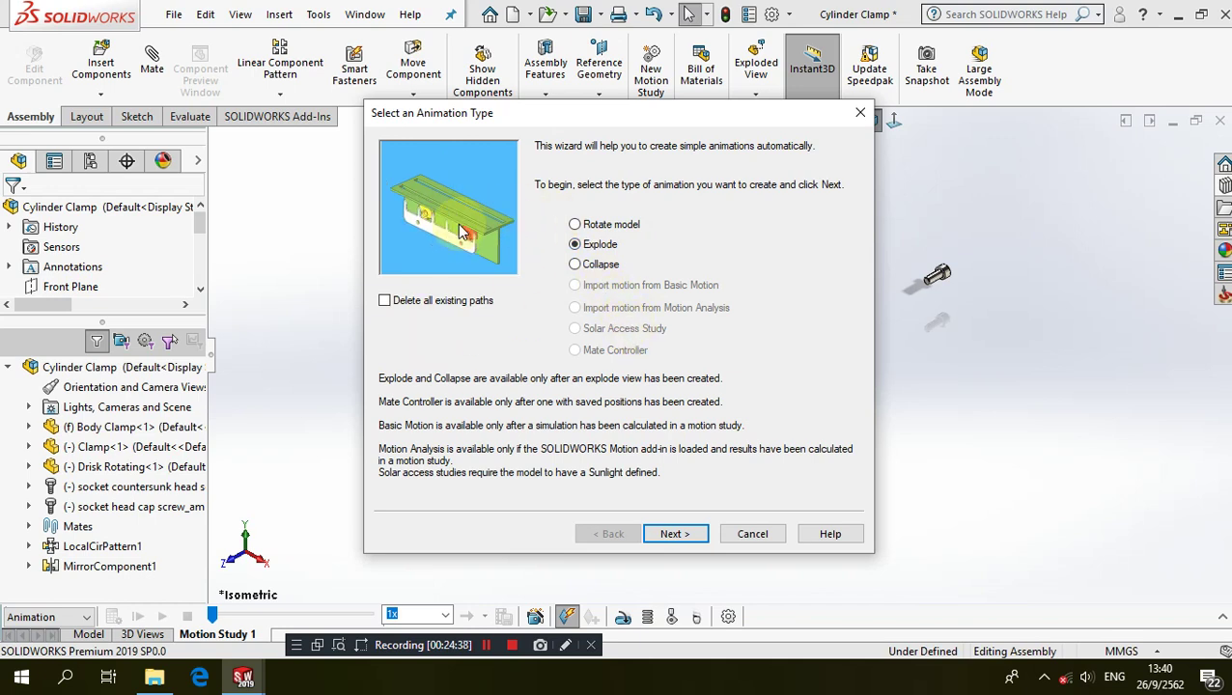
click(676, 533)
click(685, 192)
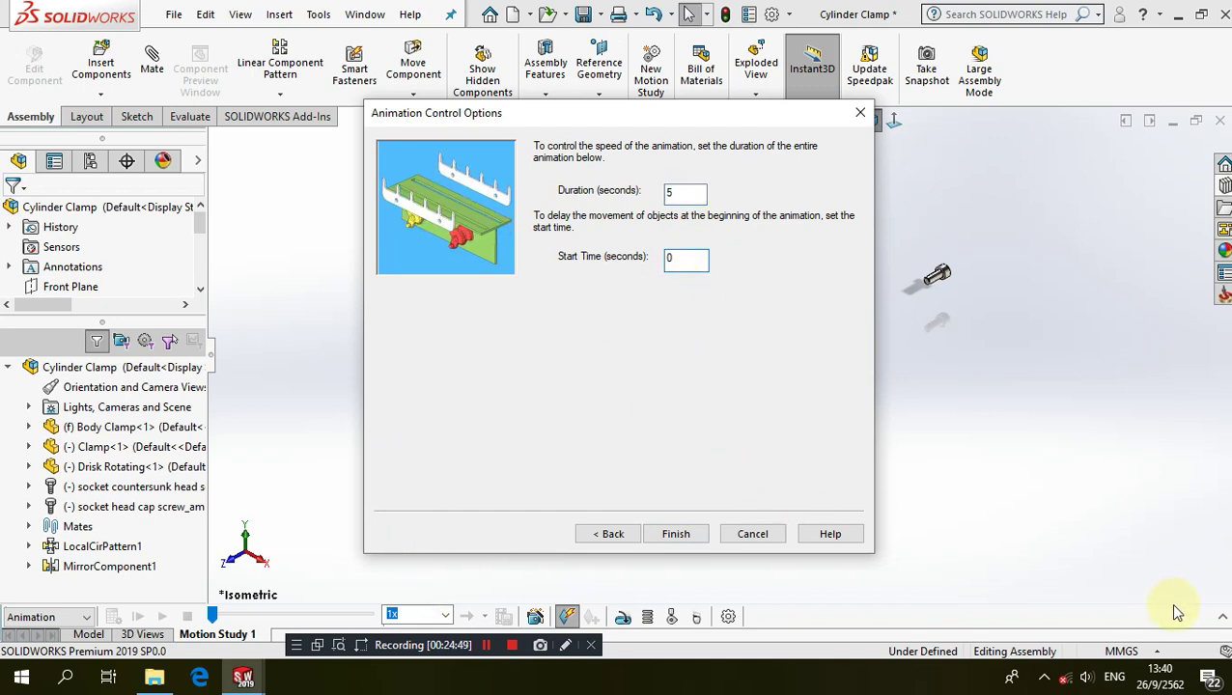
click(667, 534)
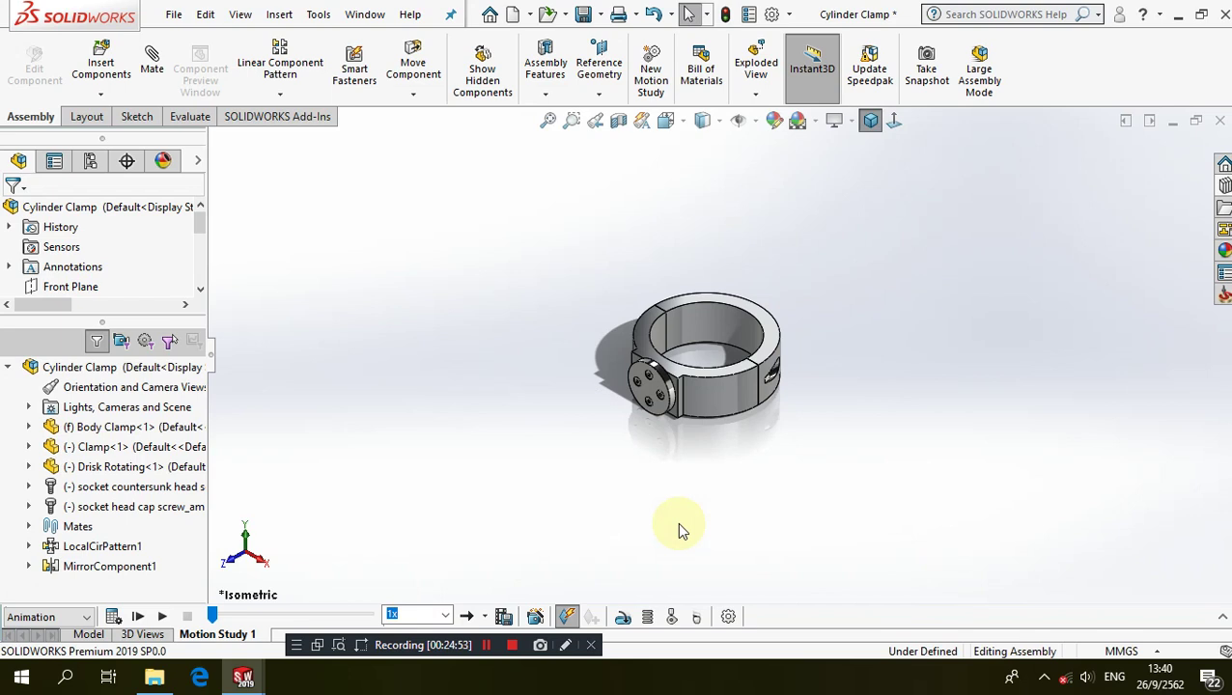
click(534, 617)
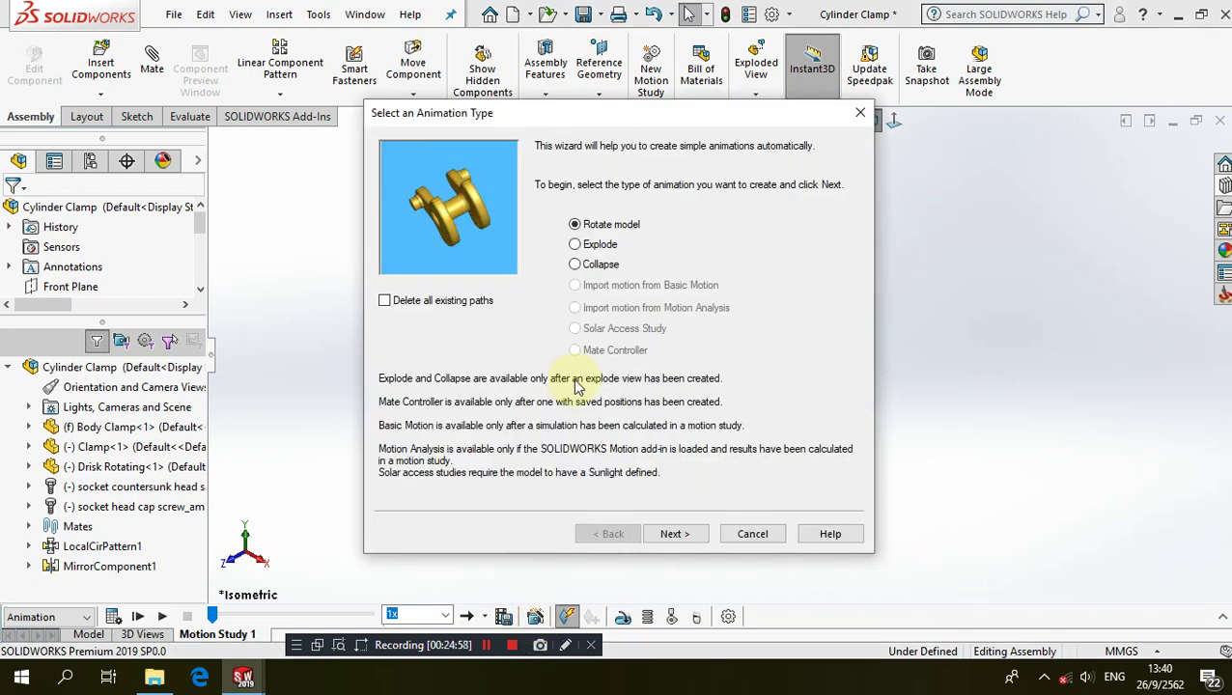
Add a 5-second Collapse animation after the explode, extending the timeline to 10 seconds
click(576, 264)
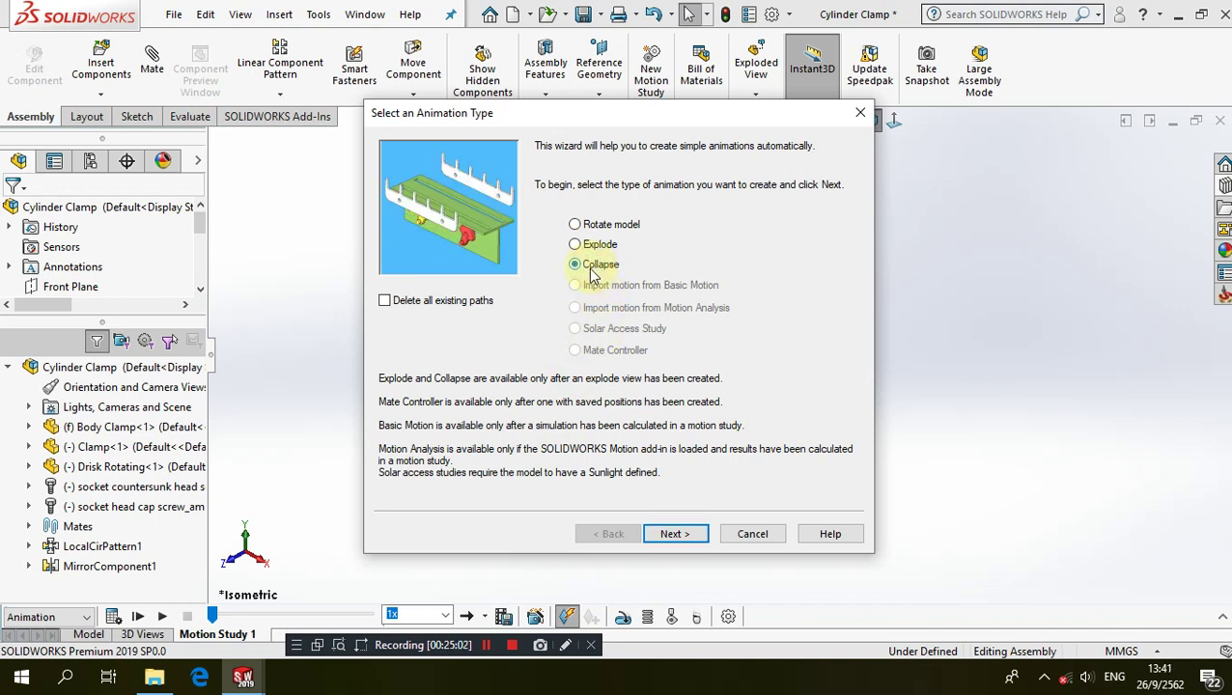
click(666, 534)
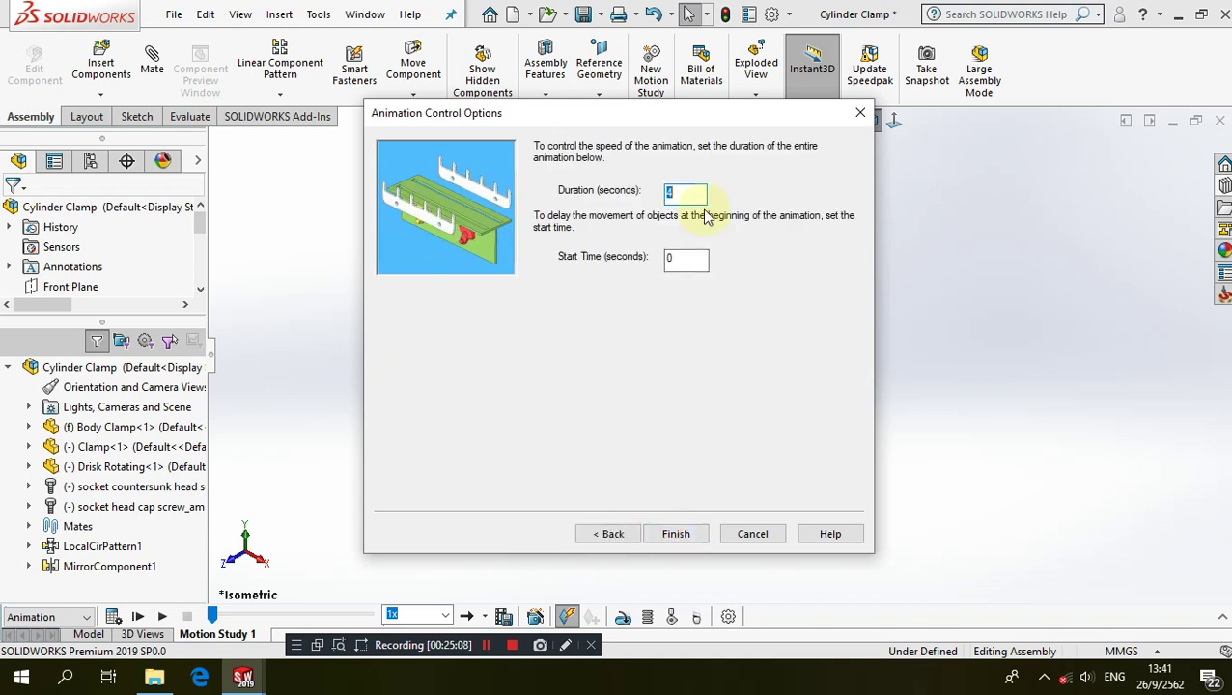
text(5)
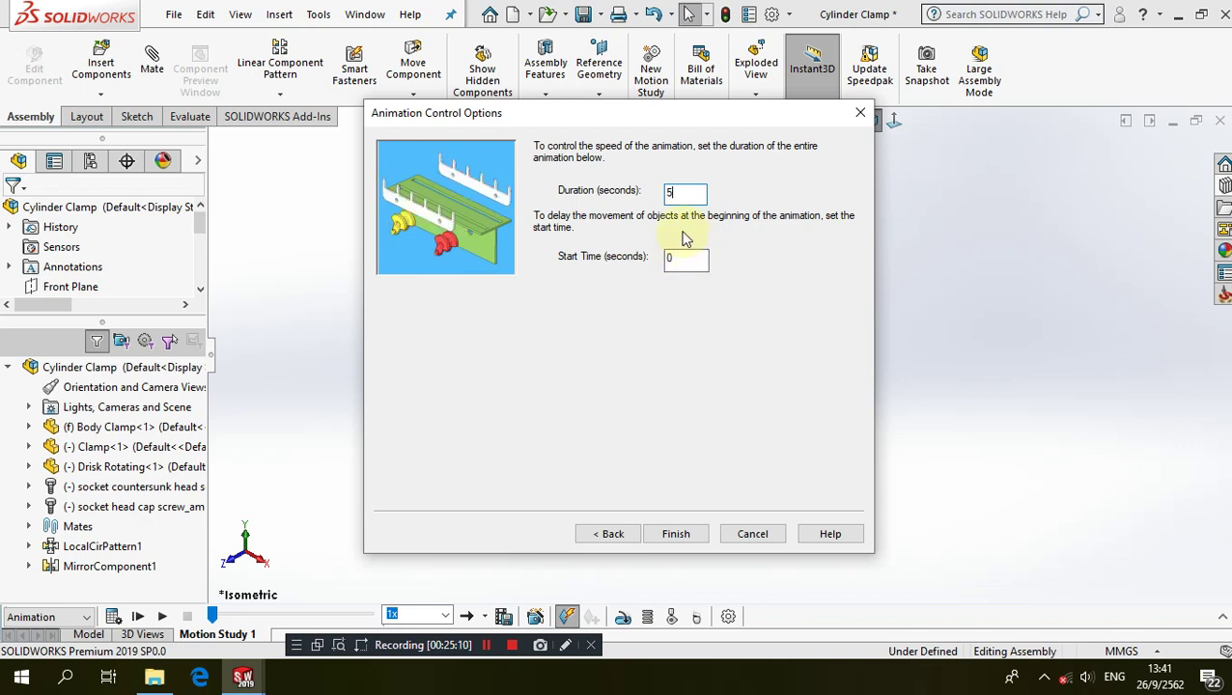
double_click(681, 258)
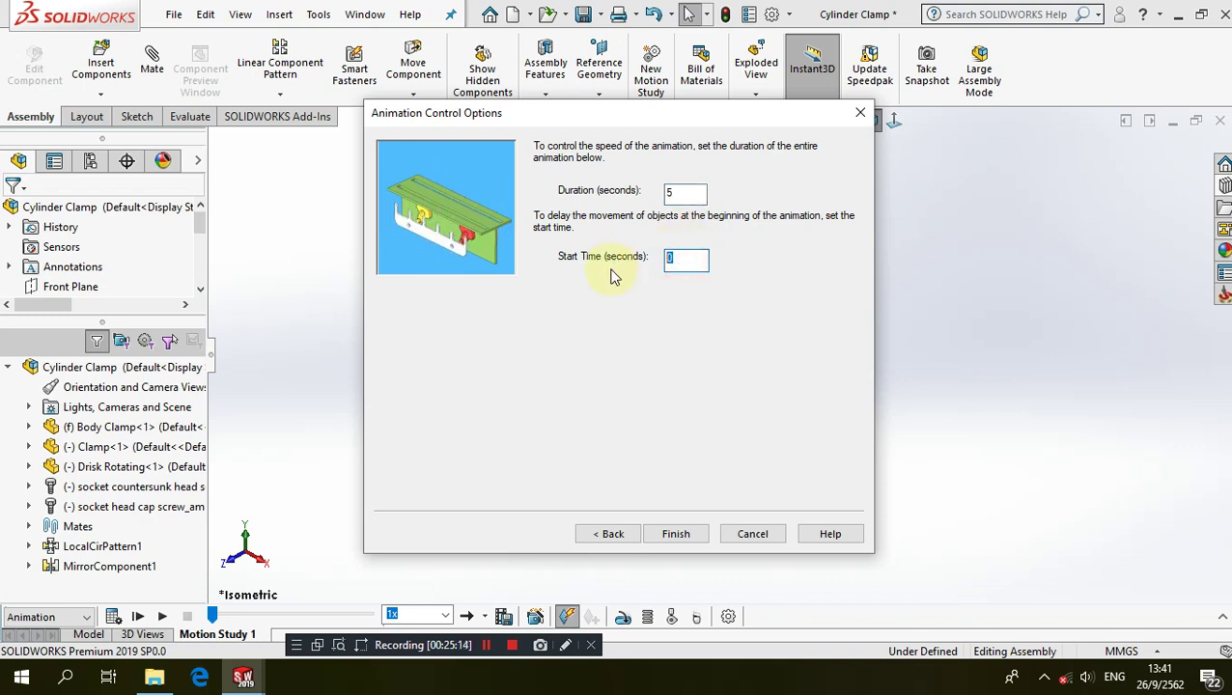
text(5)
click(678, 534)
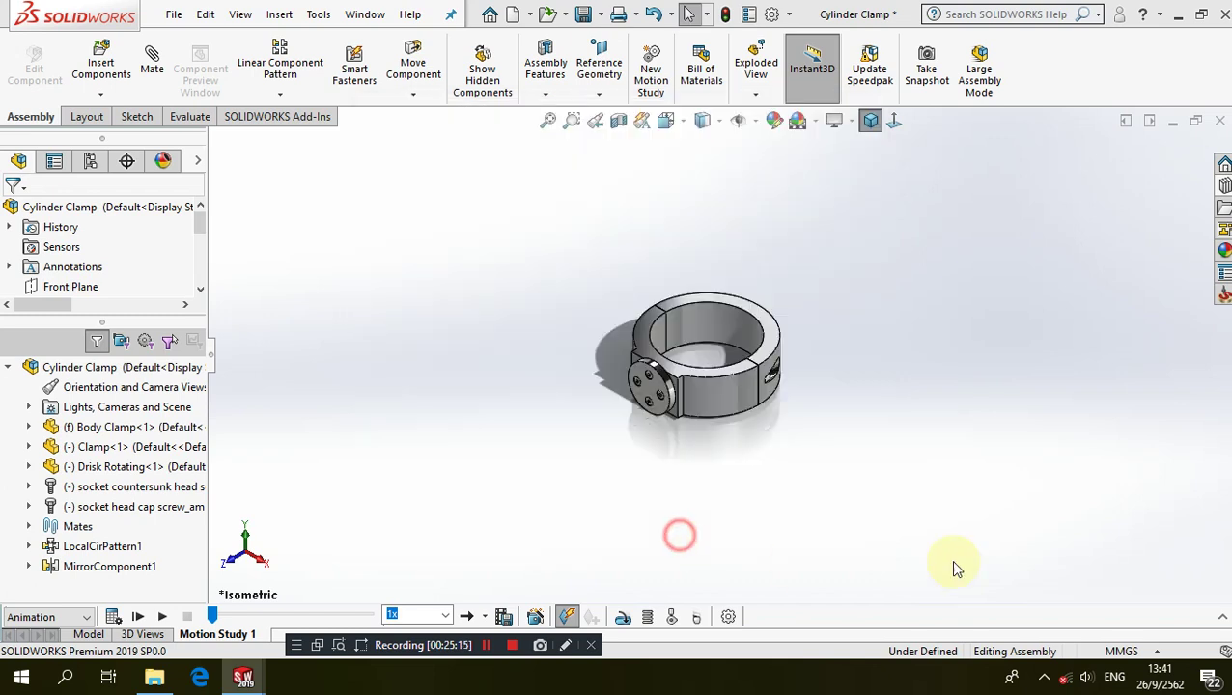
click(1222, 617)
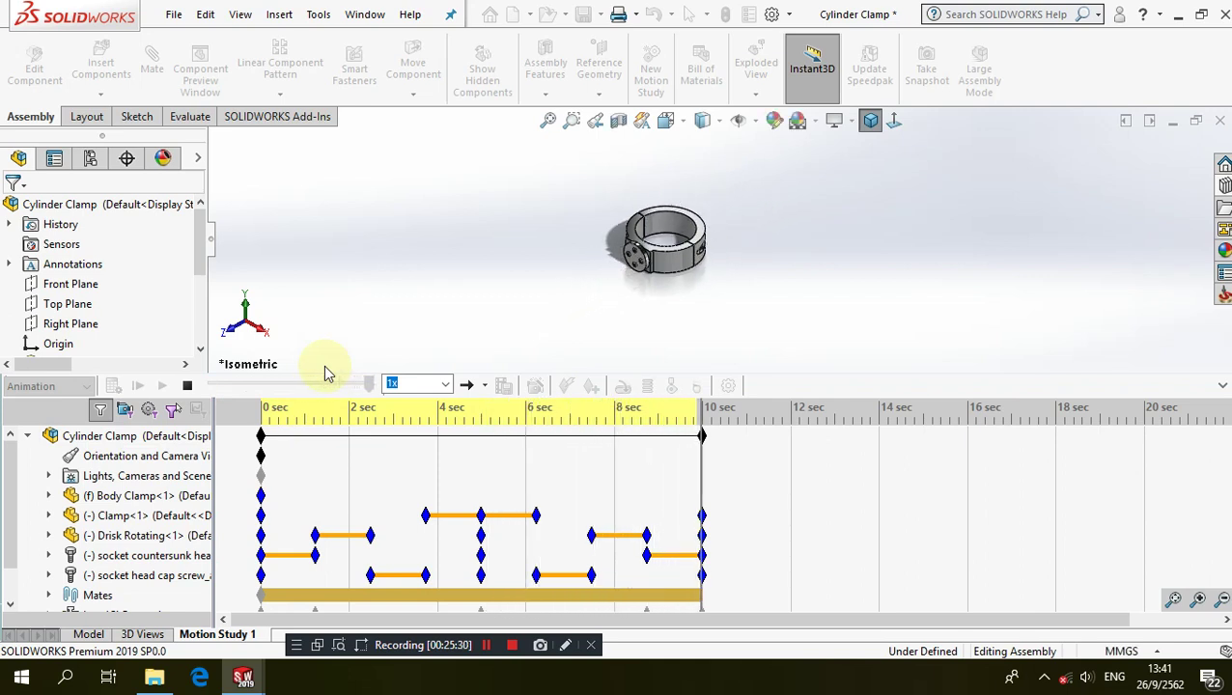
Collapse the MotionManager timeline and zoom in on the reassembled clamp
click(485, 328)
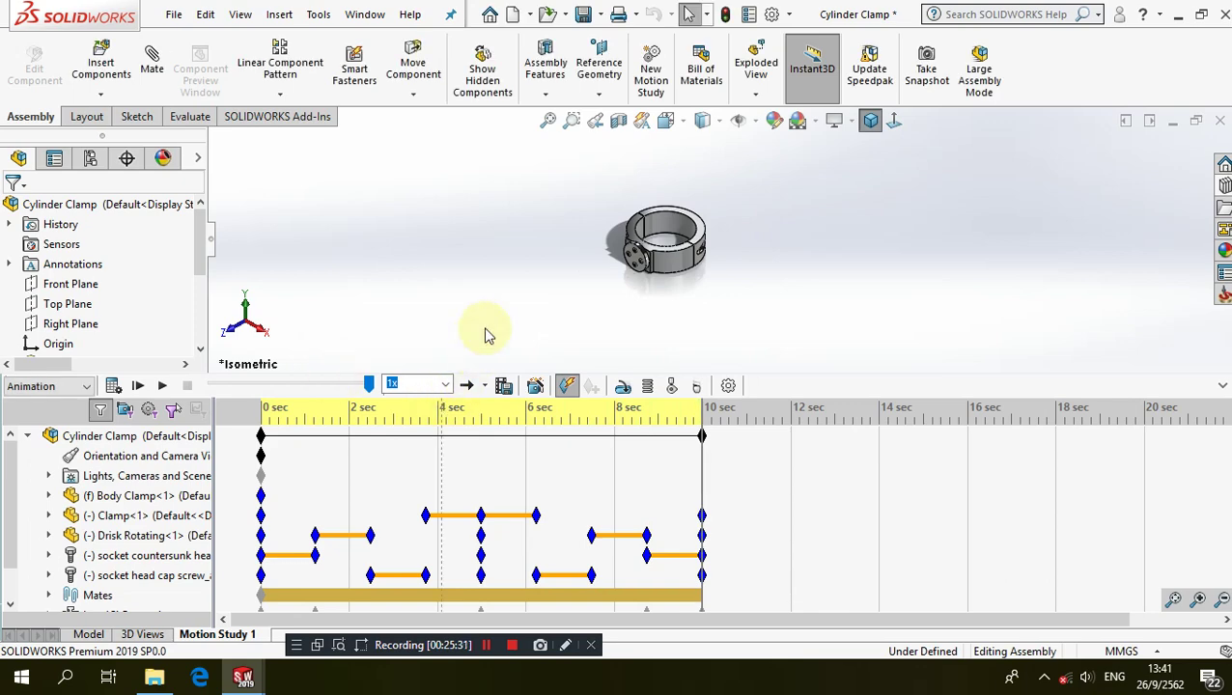
click(1222, 385)
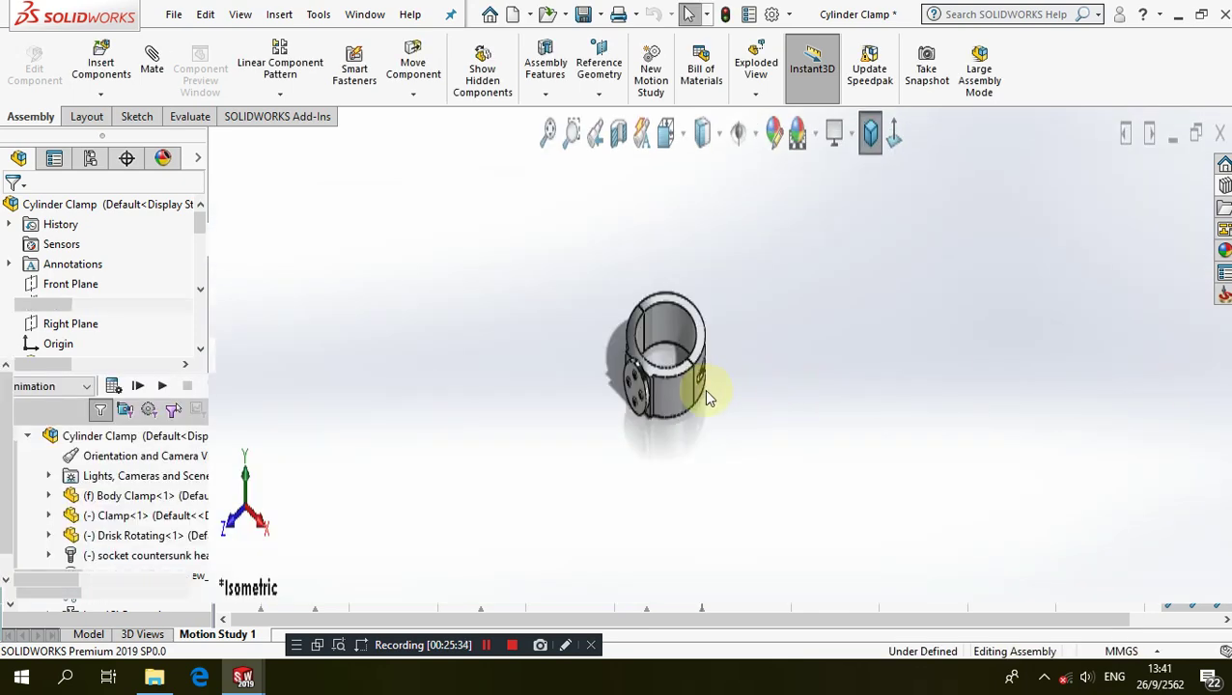
scroll(703, 389, down, 2)
scroll(704, 388, down, 2)
scroll(704, 389, down, 2)
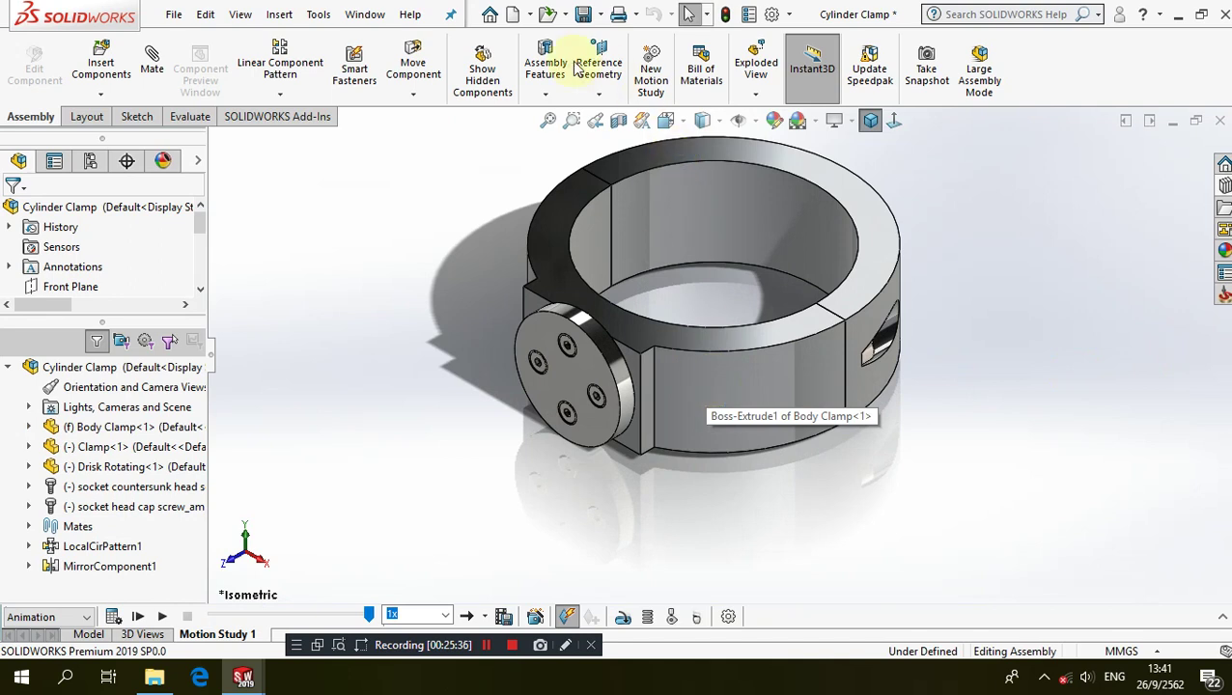
scroll(635, 321, up, 3)
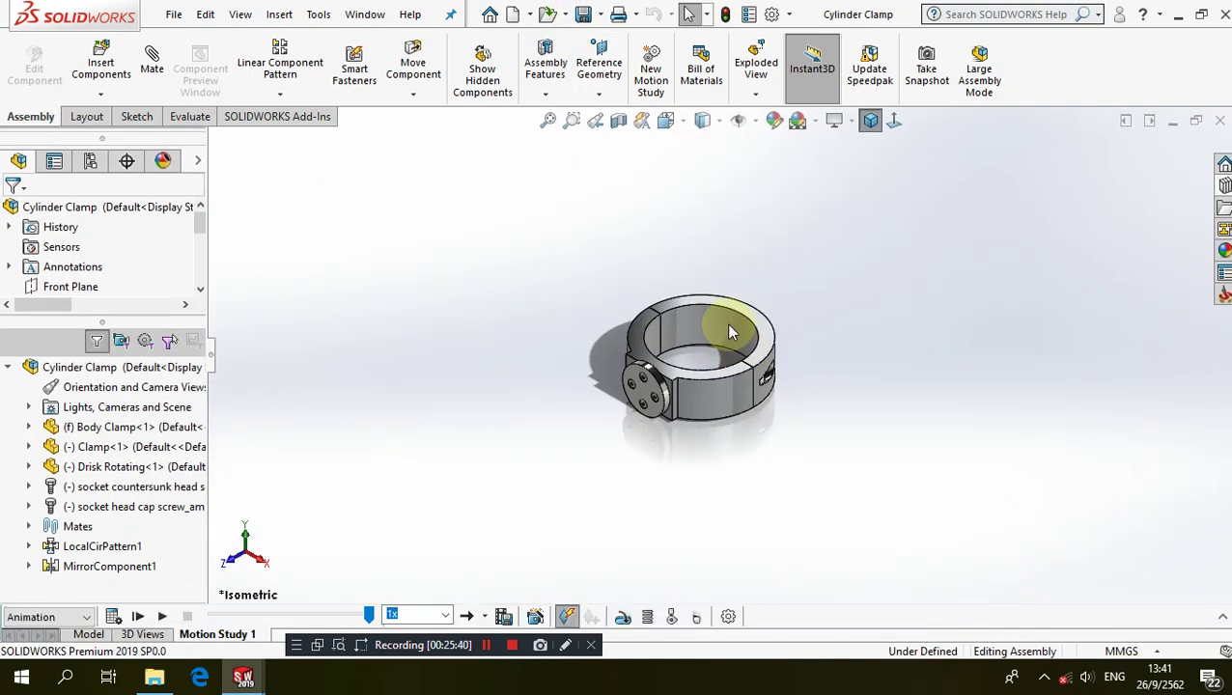
scroll(726, 323, down, 2)
scroll(731, 325, down, 1)
scroll(731, 325, down, 1)
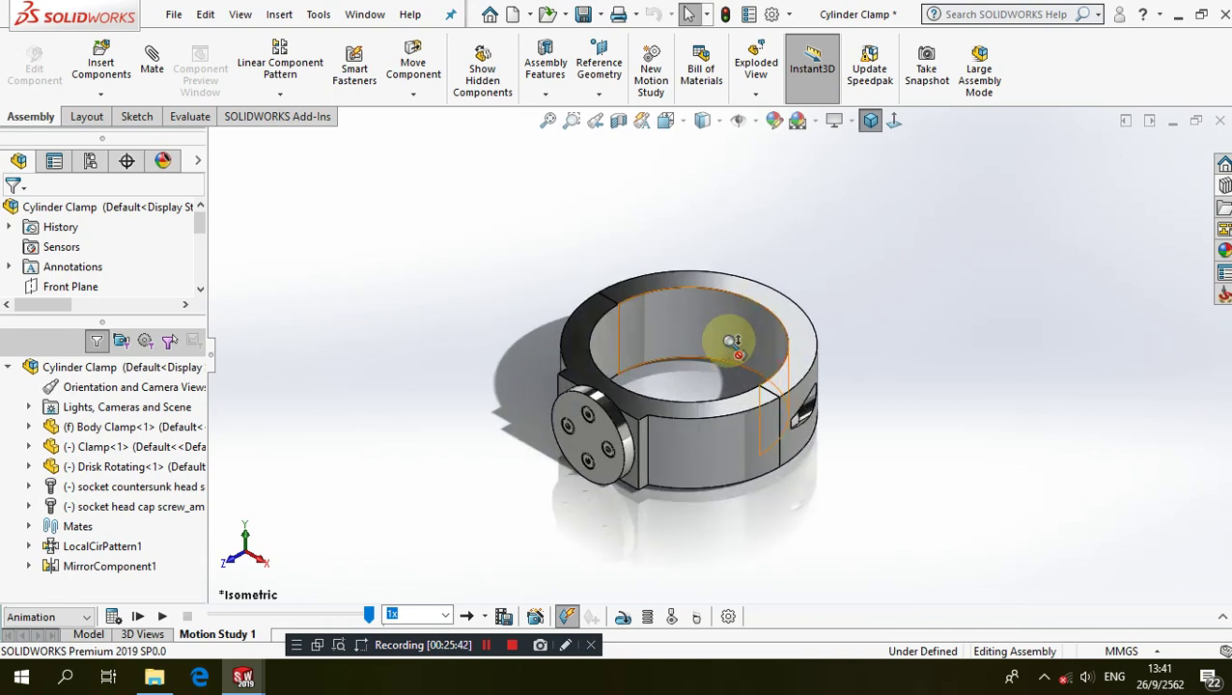
scroll(730, 333, down, 2)
Switch back to the Model tab showing the clamp's component tree
click(88, 634)
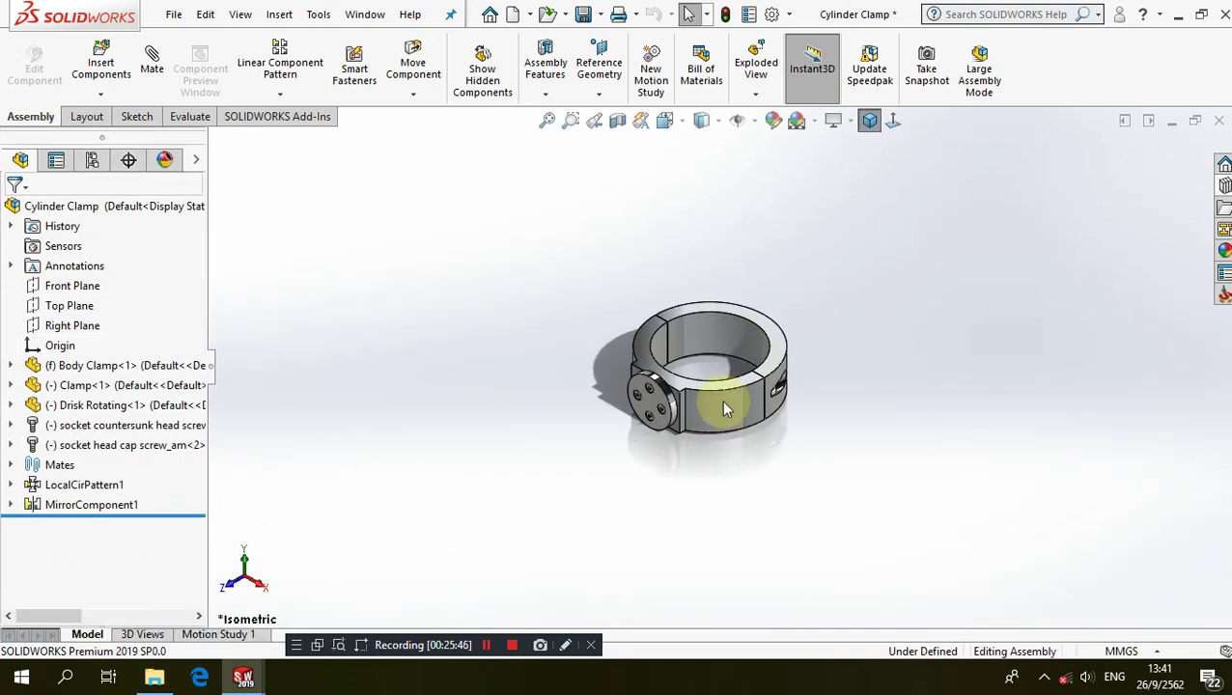
scroll(714, 349, down, 2)
scroll(712, 340, down, 2)
scroll(765, 401, down, 2)
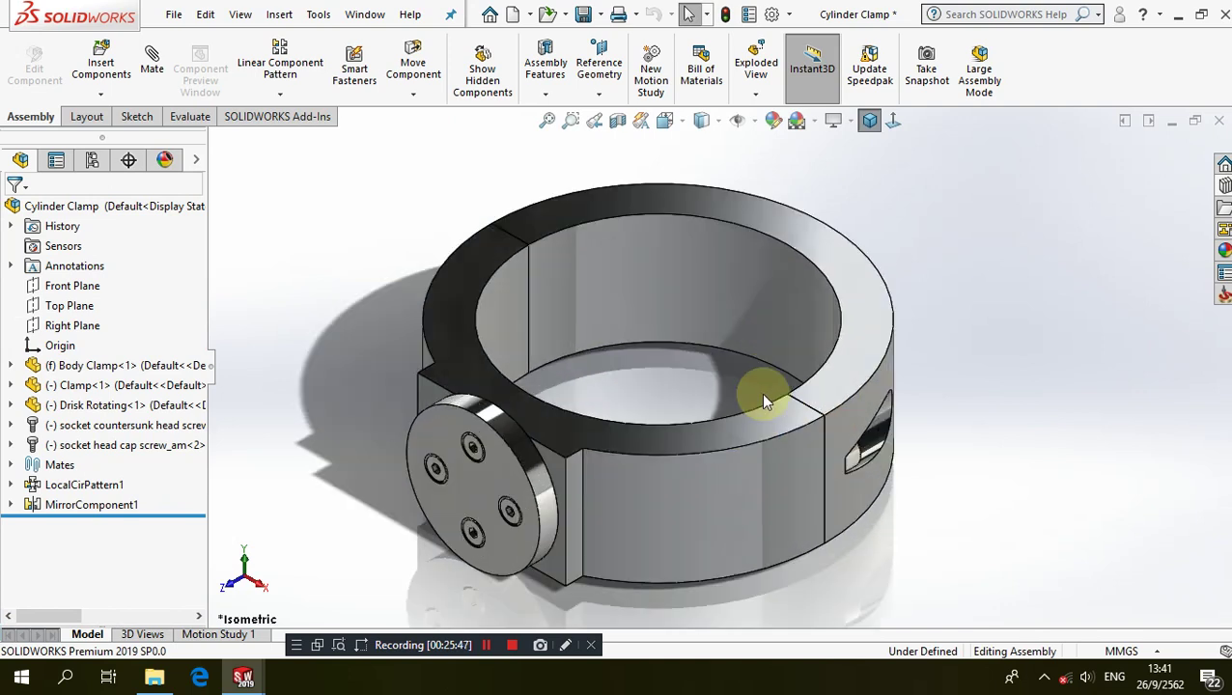